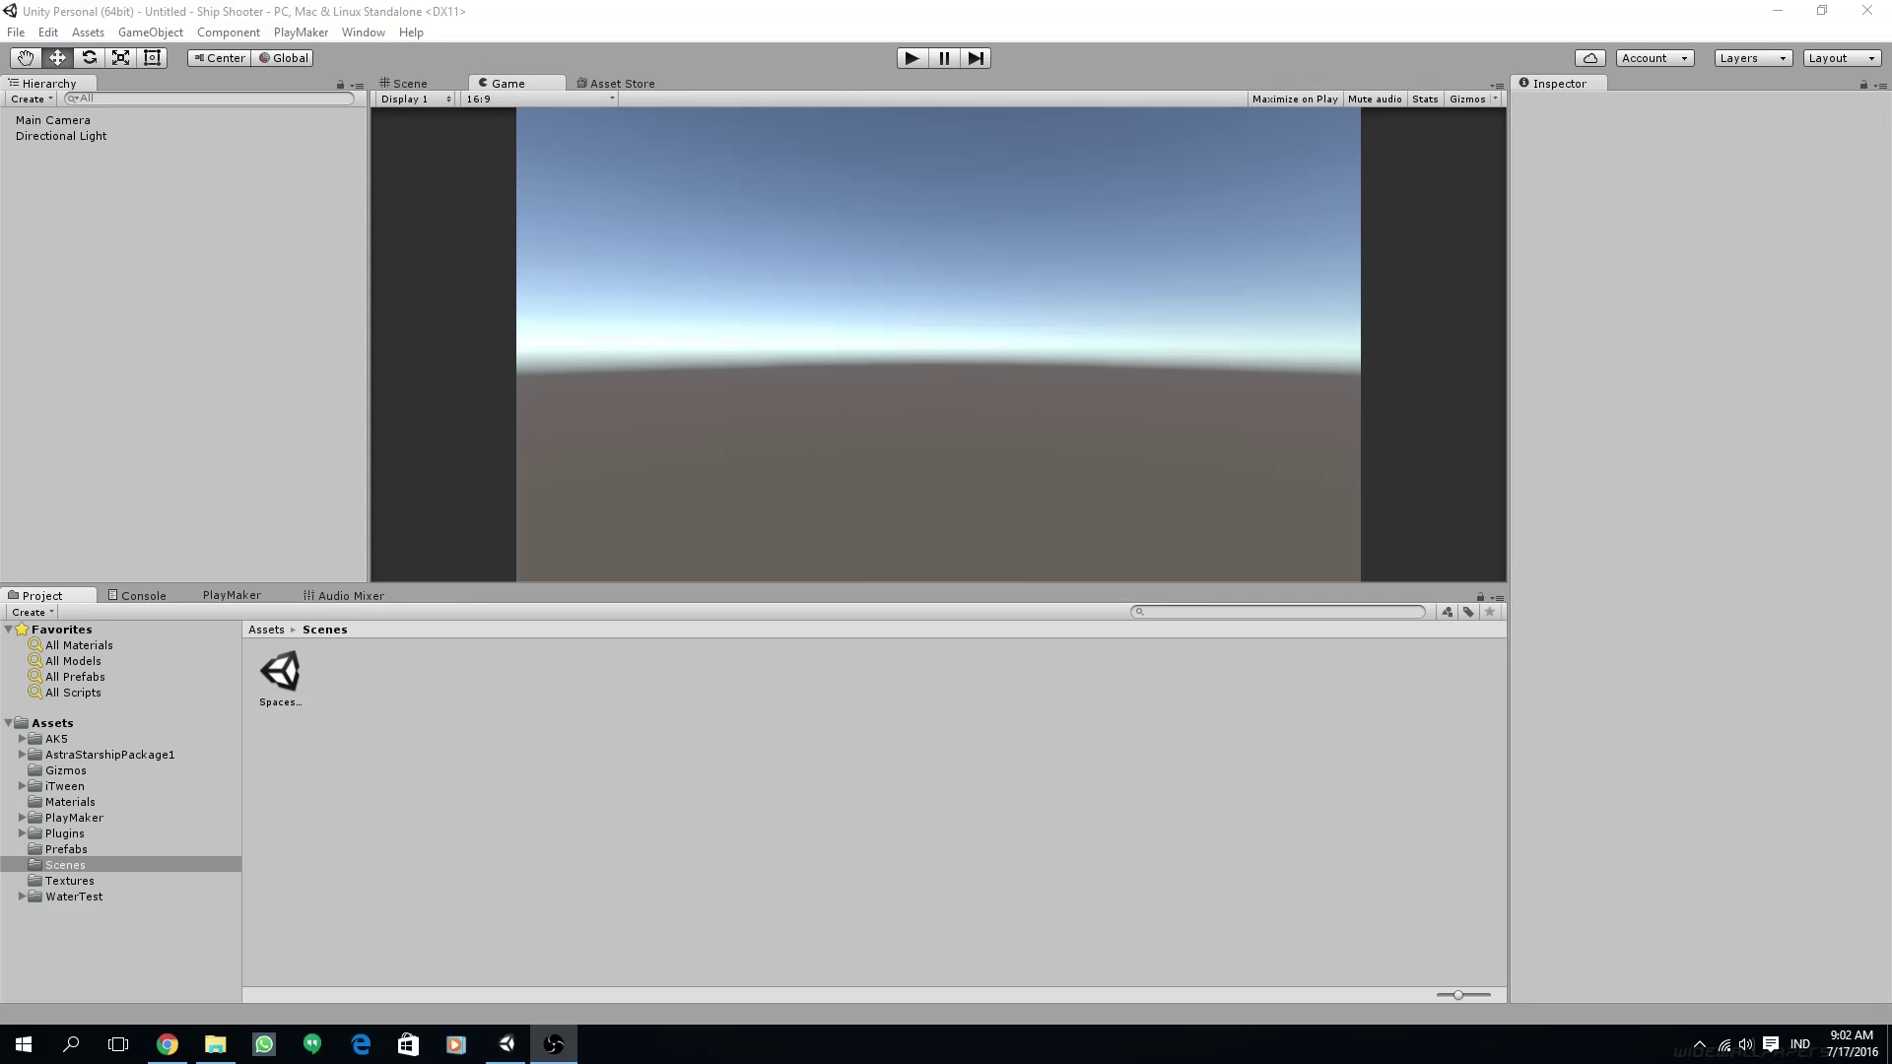
- Play the Sky Force 2014 stage 9 nightmare video full screen and skip ahead to 0:29
left_click(118, 1045)
left_click(119, 1045)
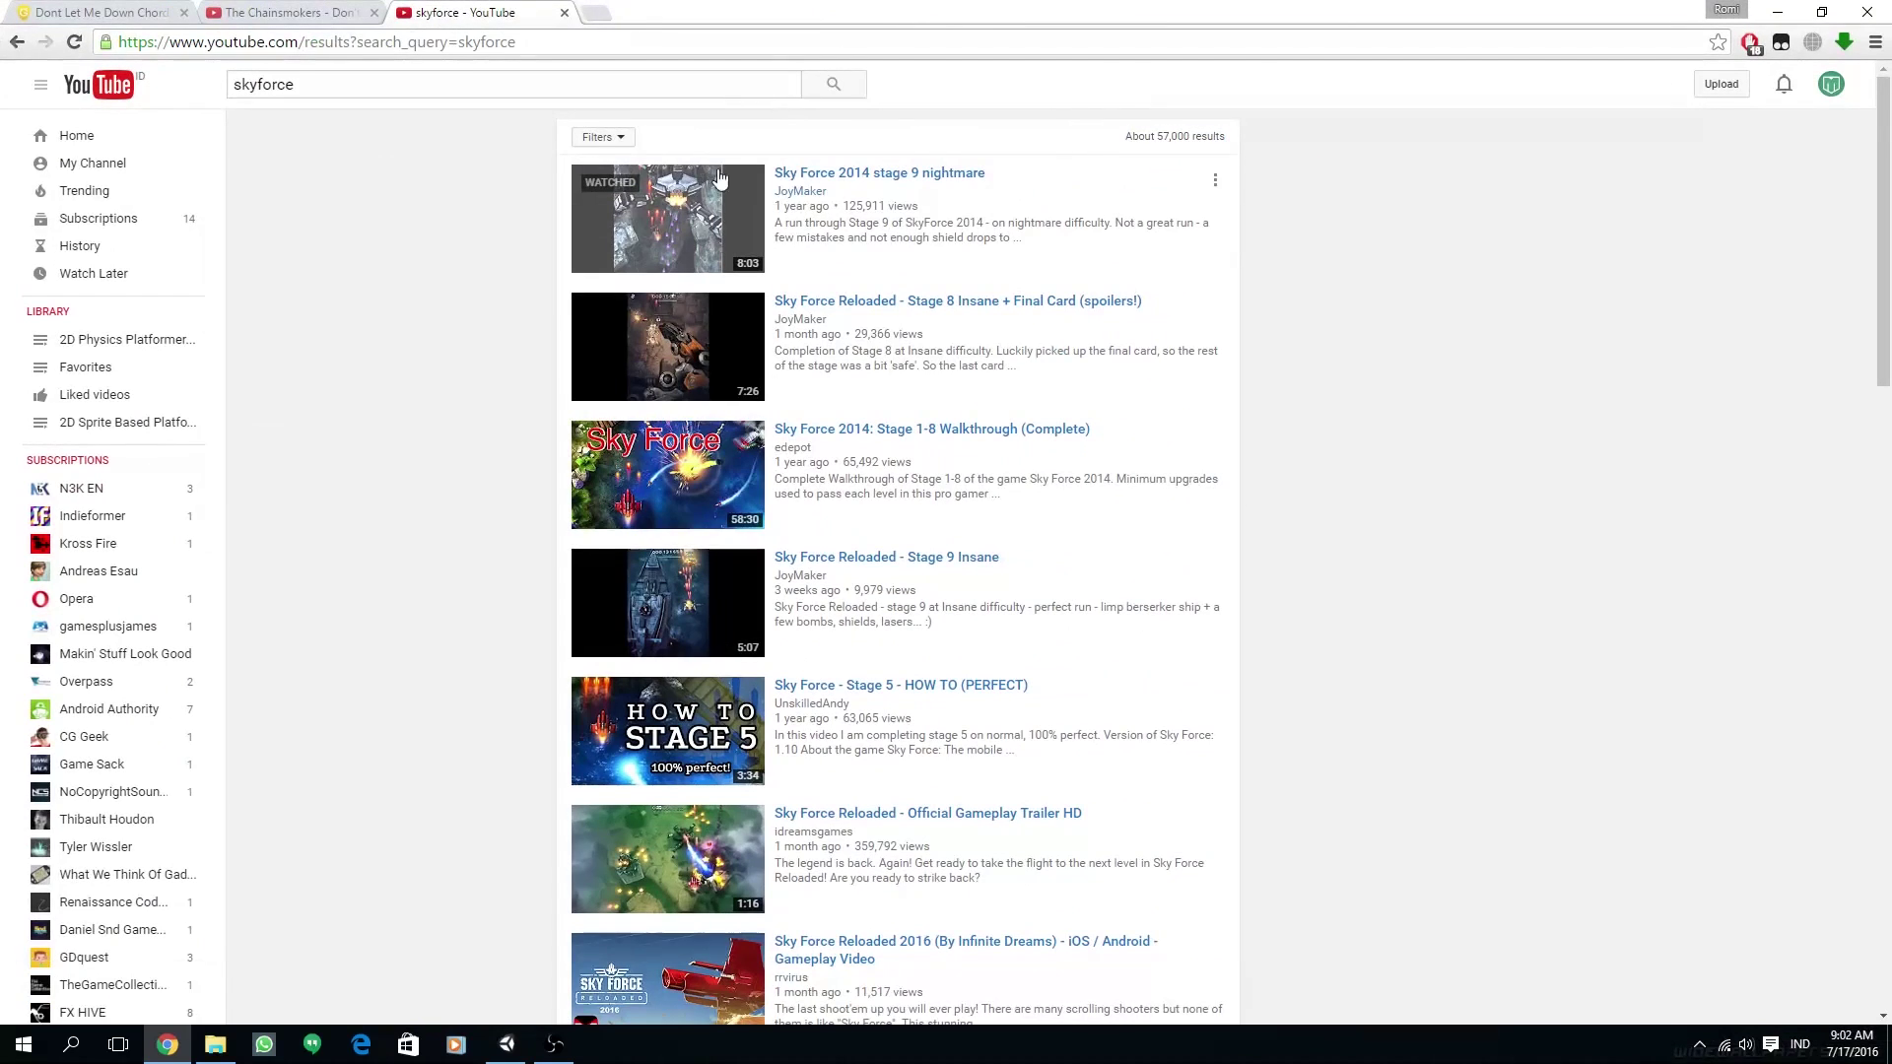
left_click(894, 176)
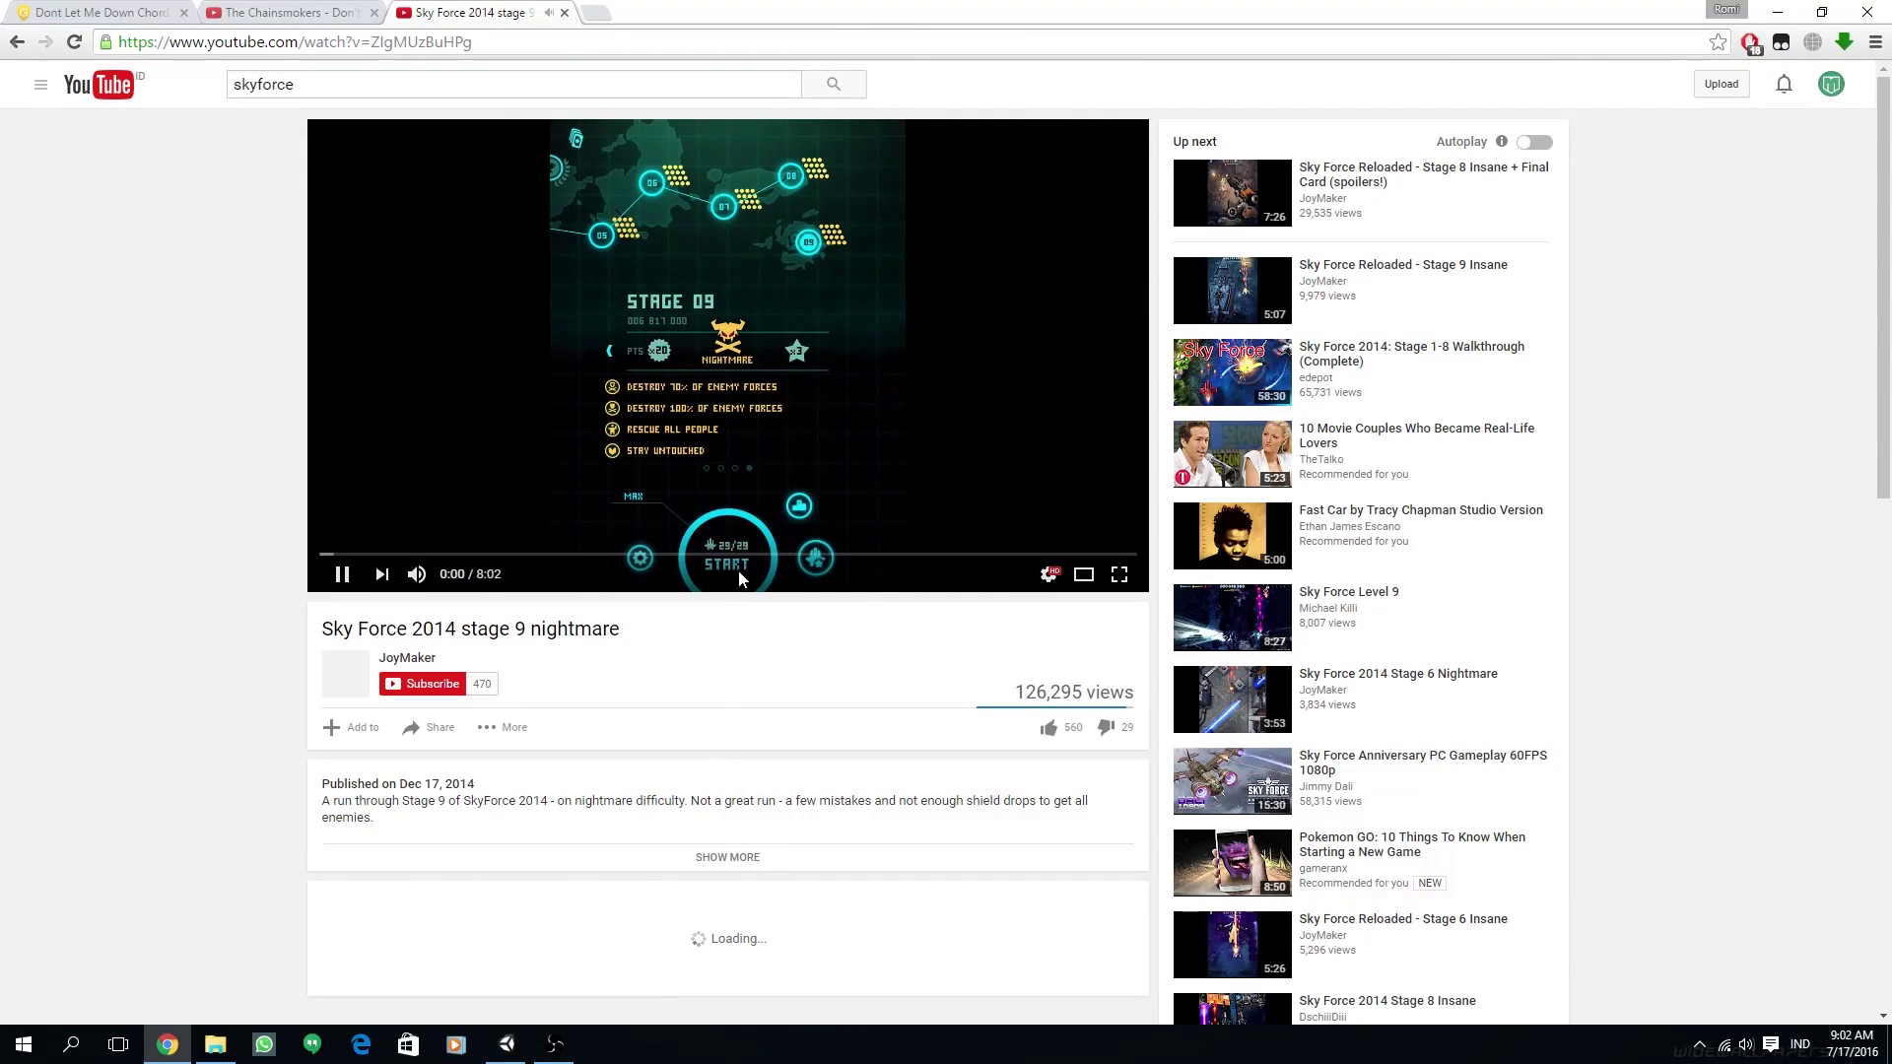
left_click(1119, 573)
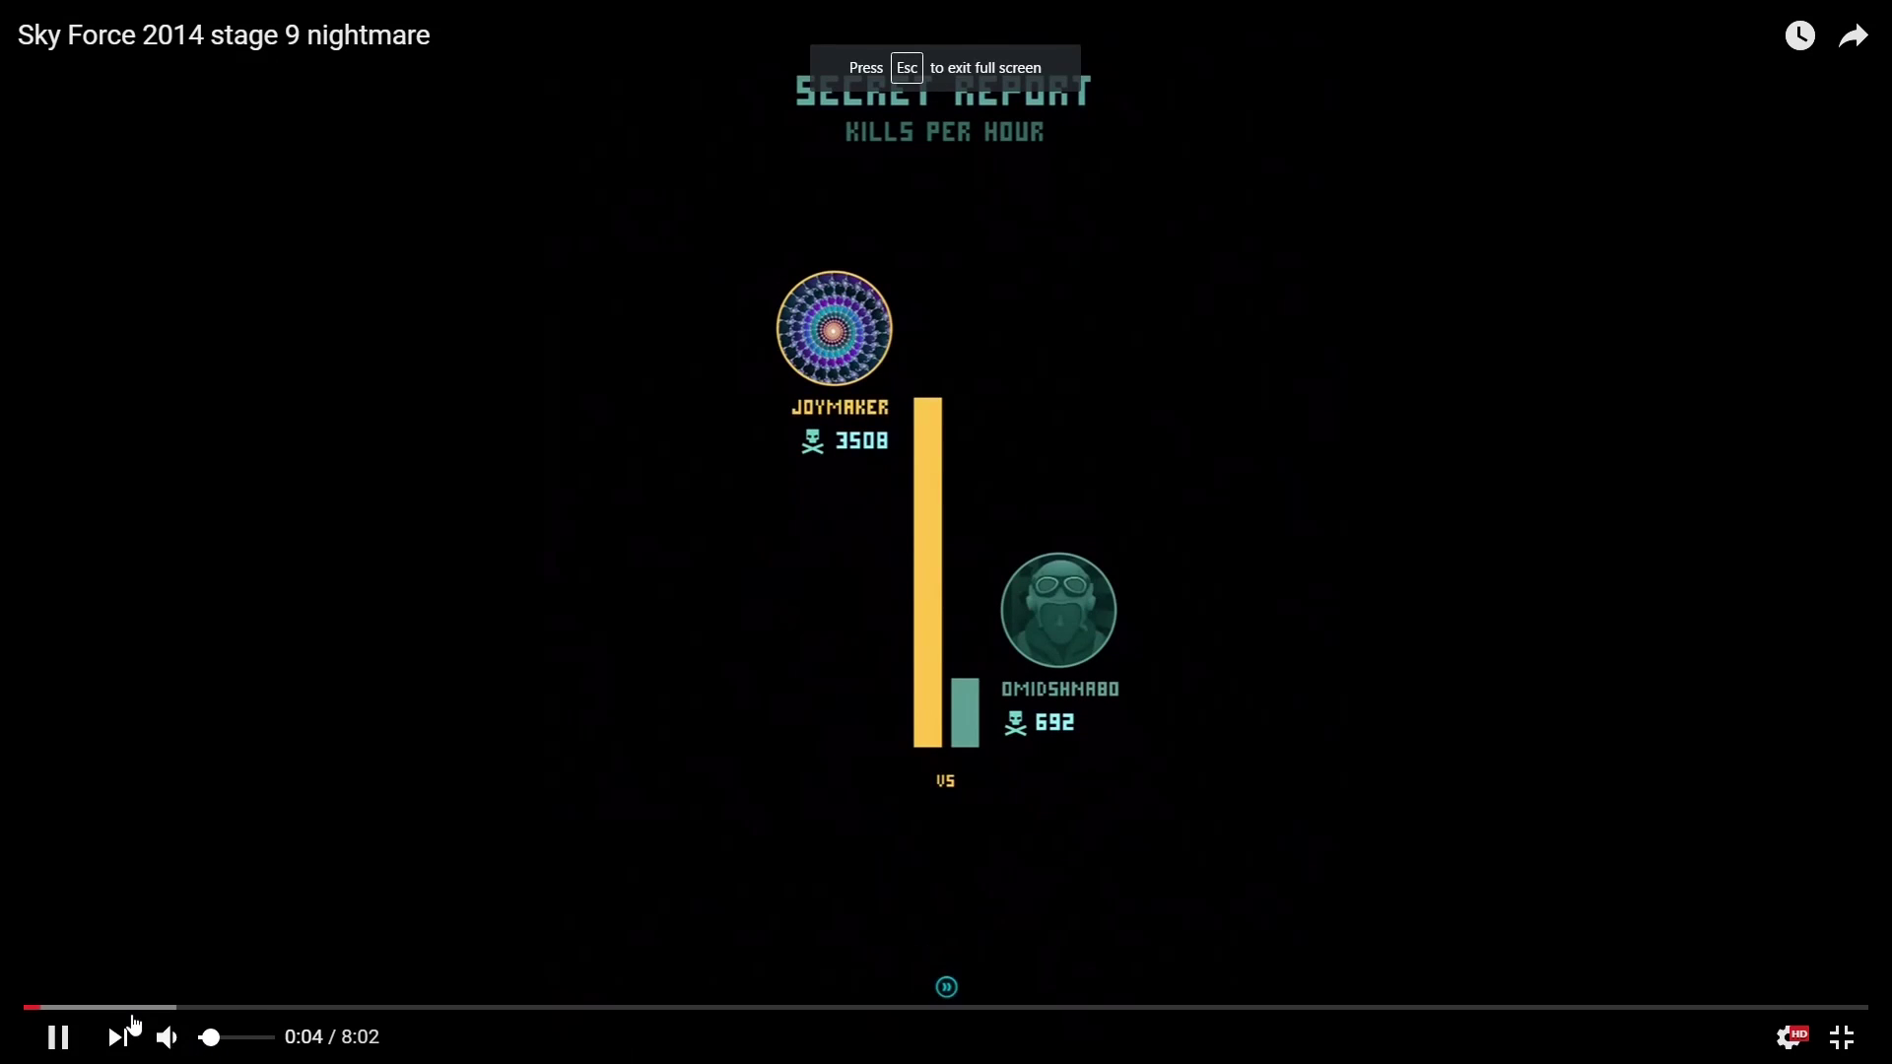
left_click(136, 1007)
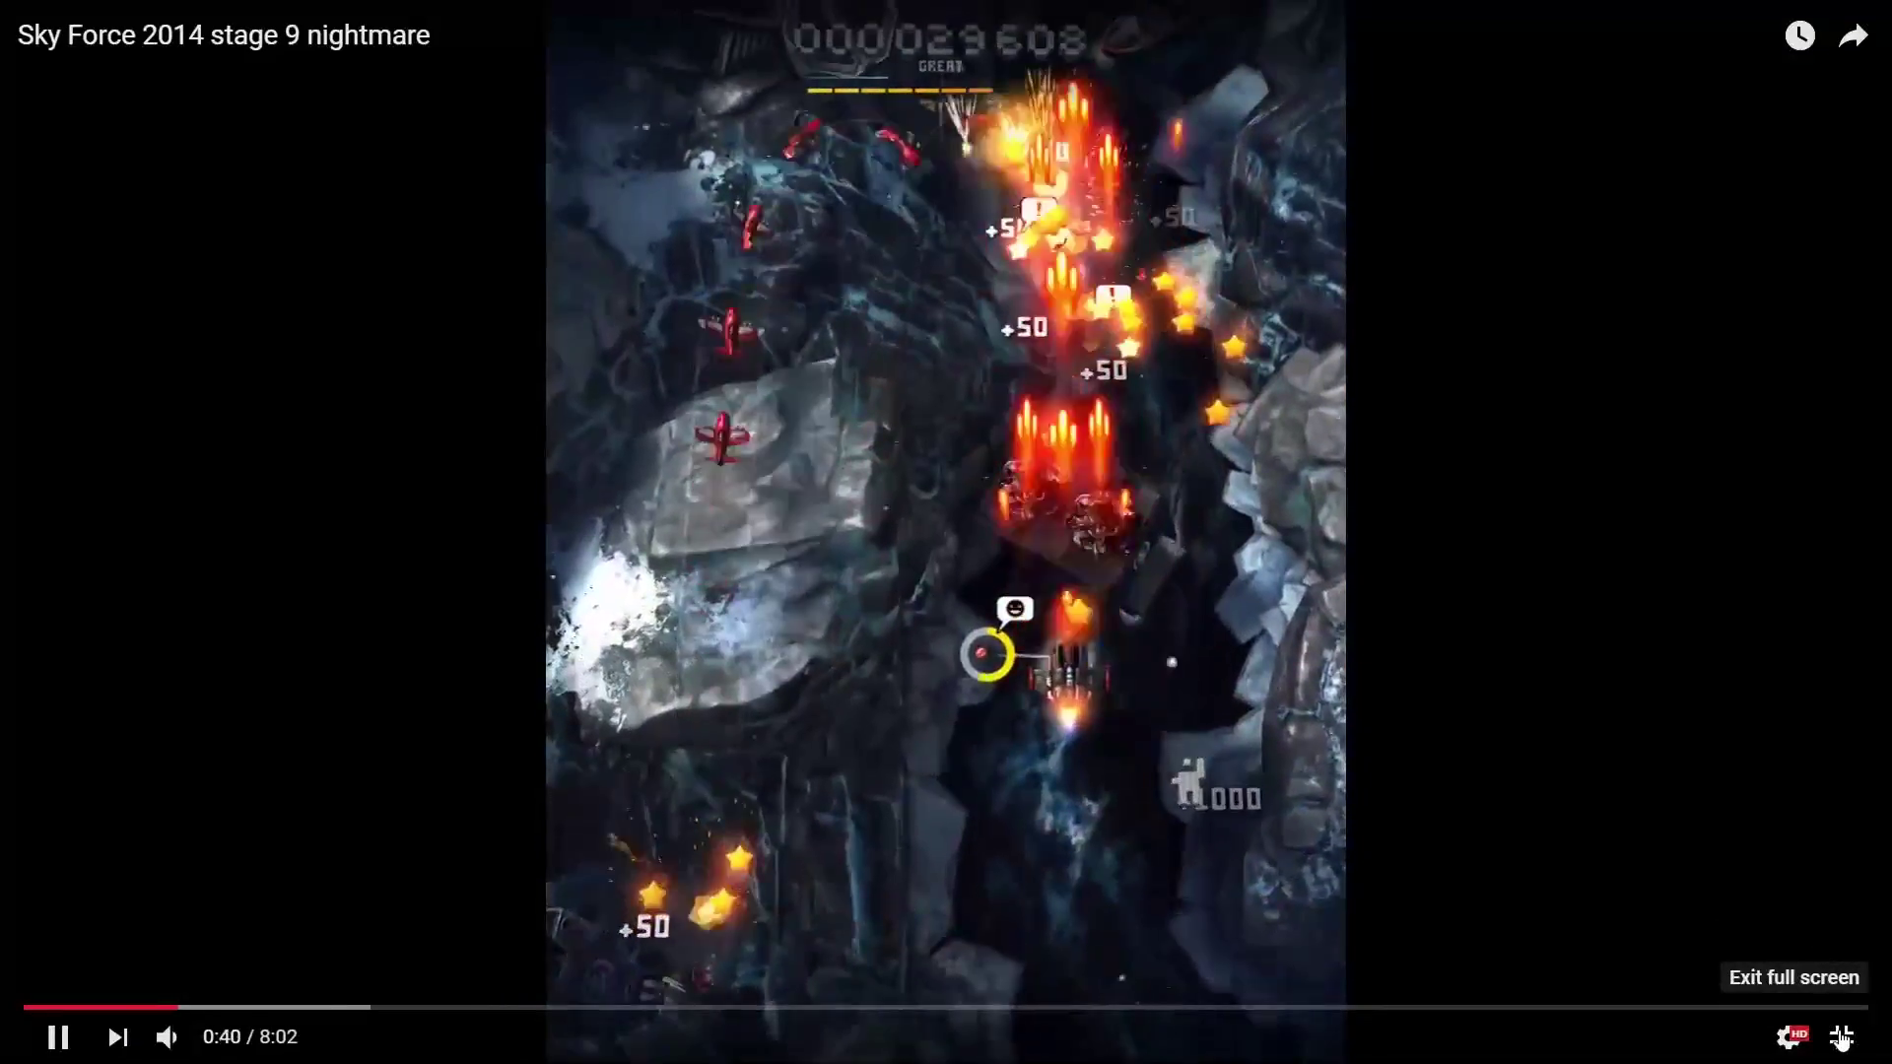
- Exit full screen, pause the video, close its tab and minimize Chrome to return to Unity
left_click(1839, 1041)
left_click(341, 573)
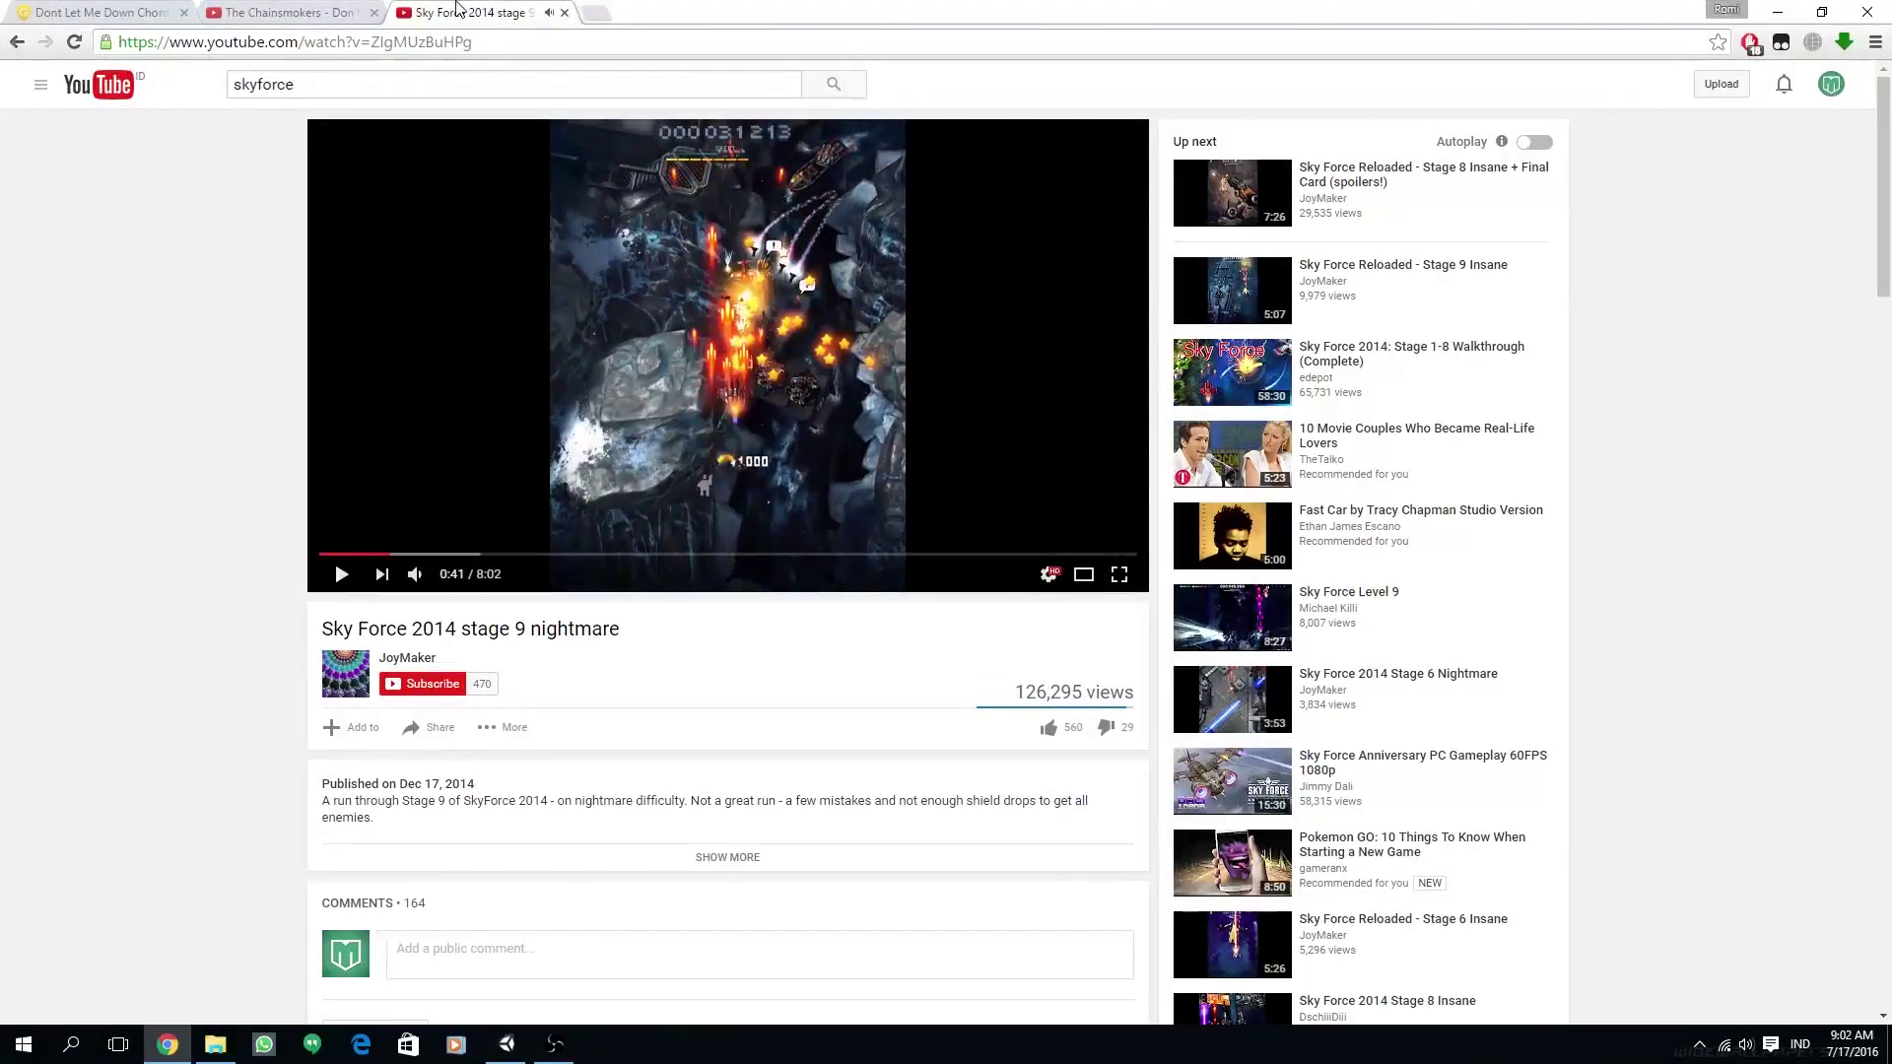
left_click(565, 13)
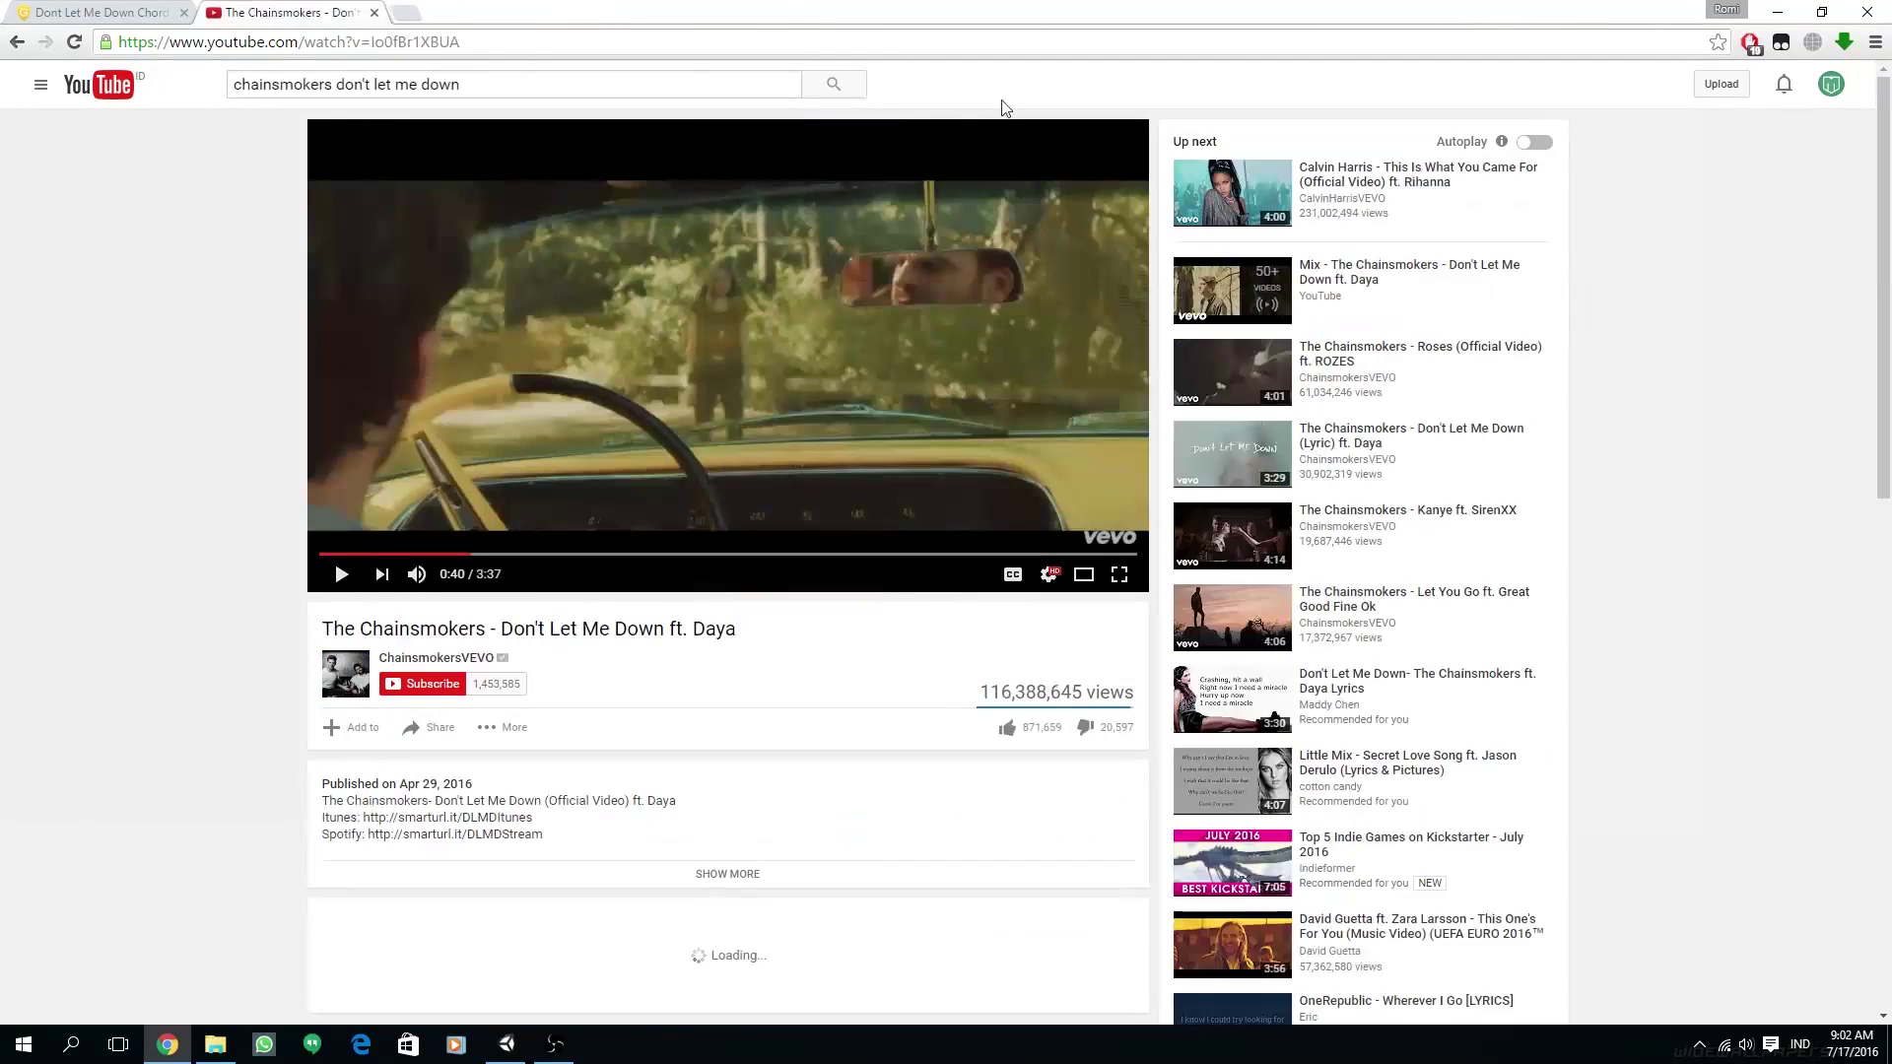
left_click(1779, 12)
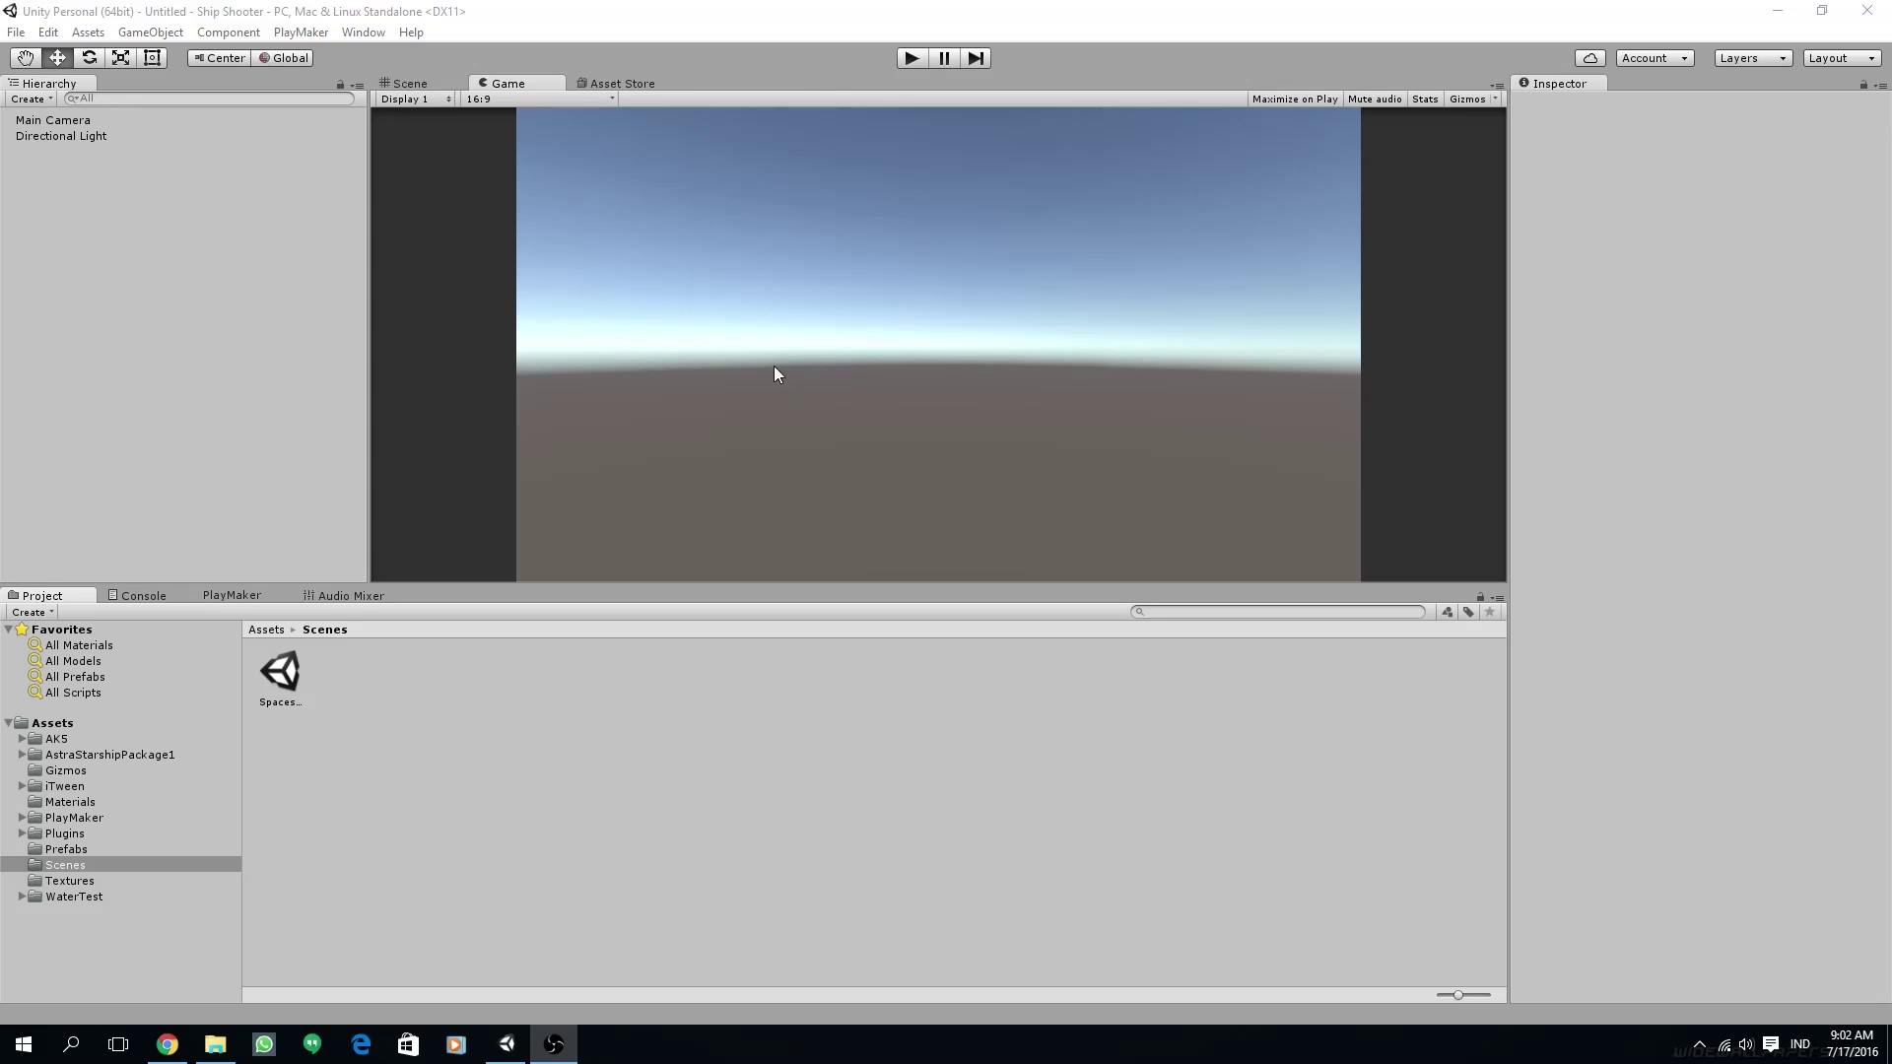
- Switch to the Scene view and orbit around the grid
left_click(461, 84)
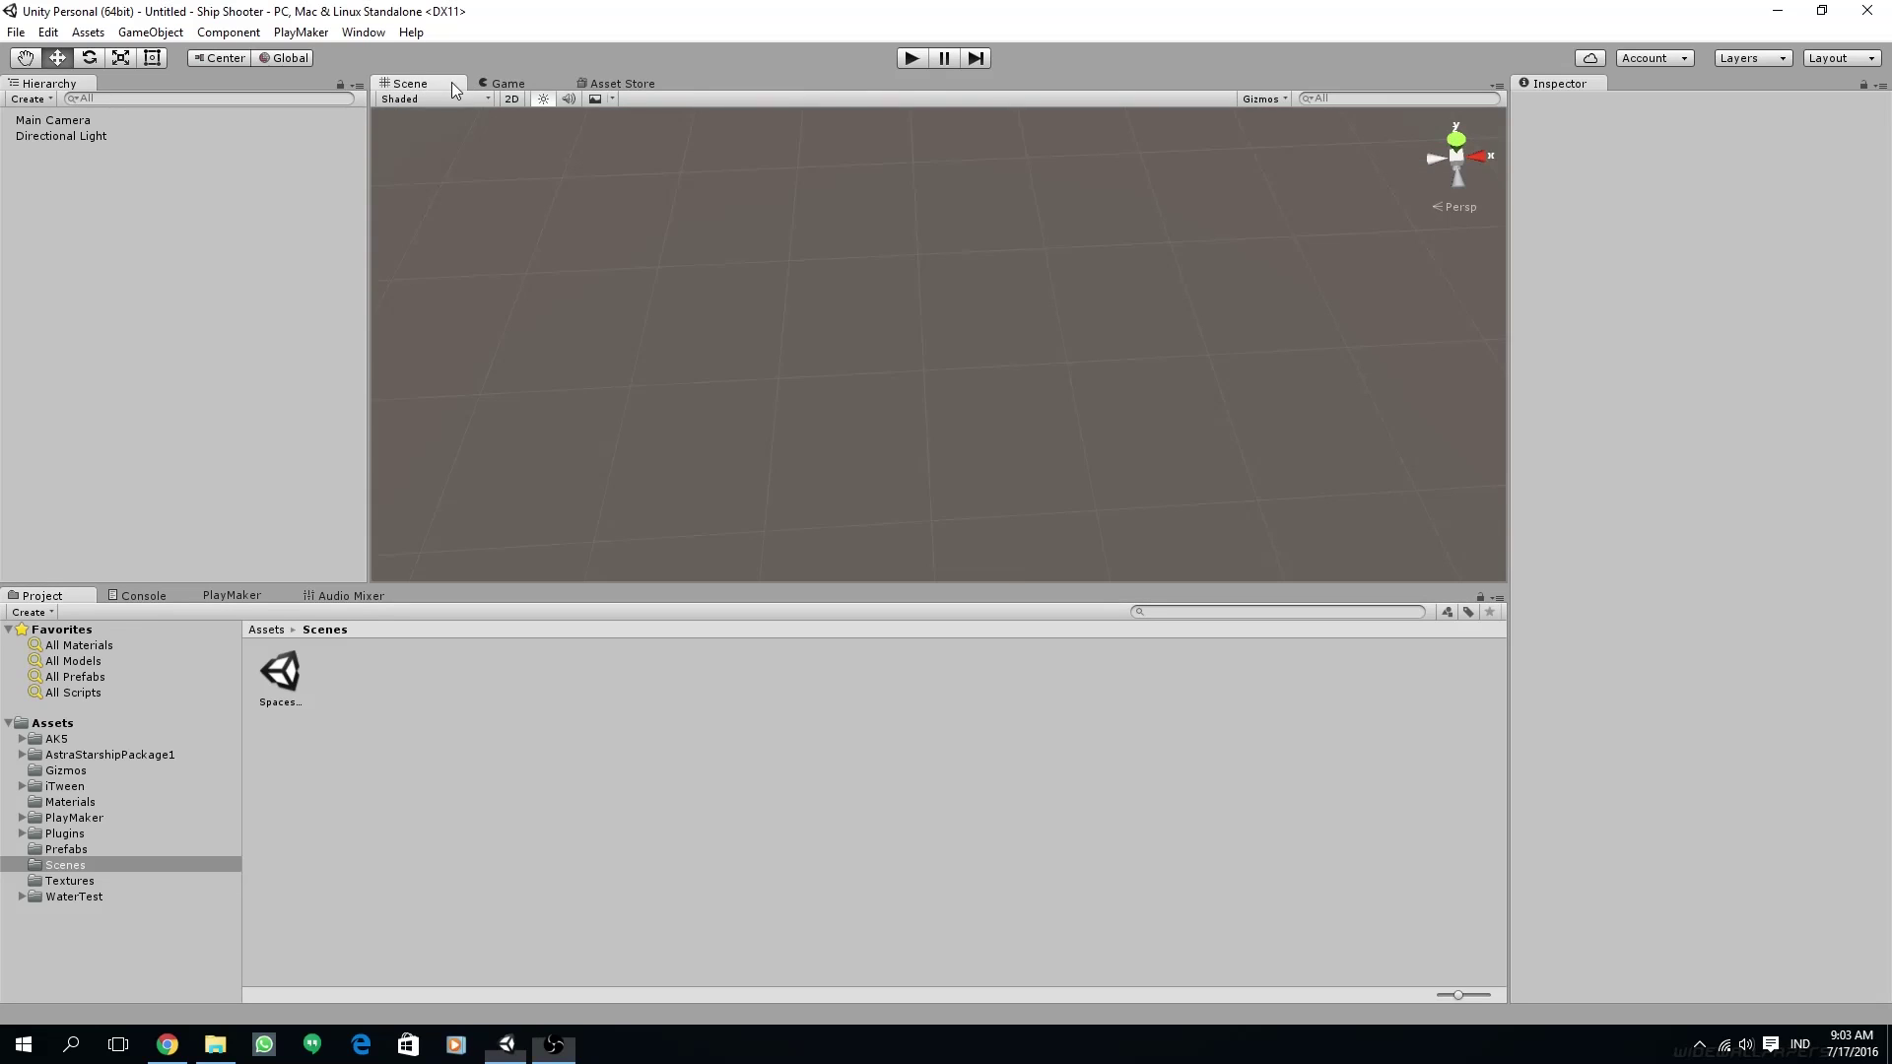
left_click_drag(809, 263, 1064, 309, "alt")
left_click_drag(900, 405, 917, 296, "alt")
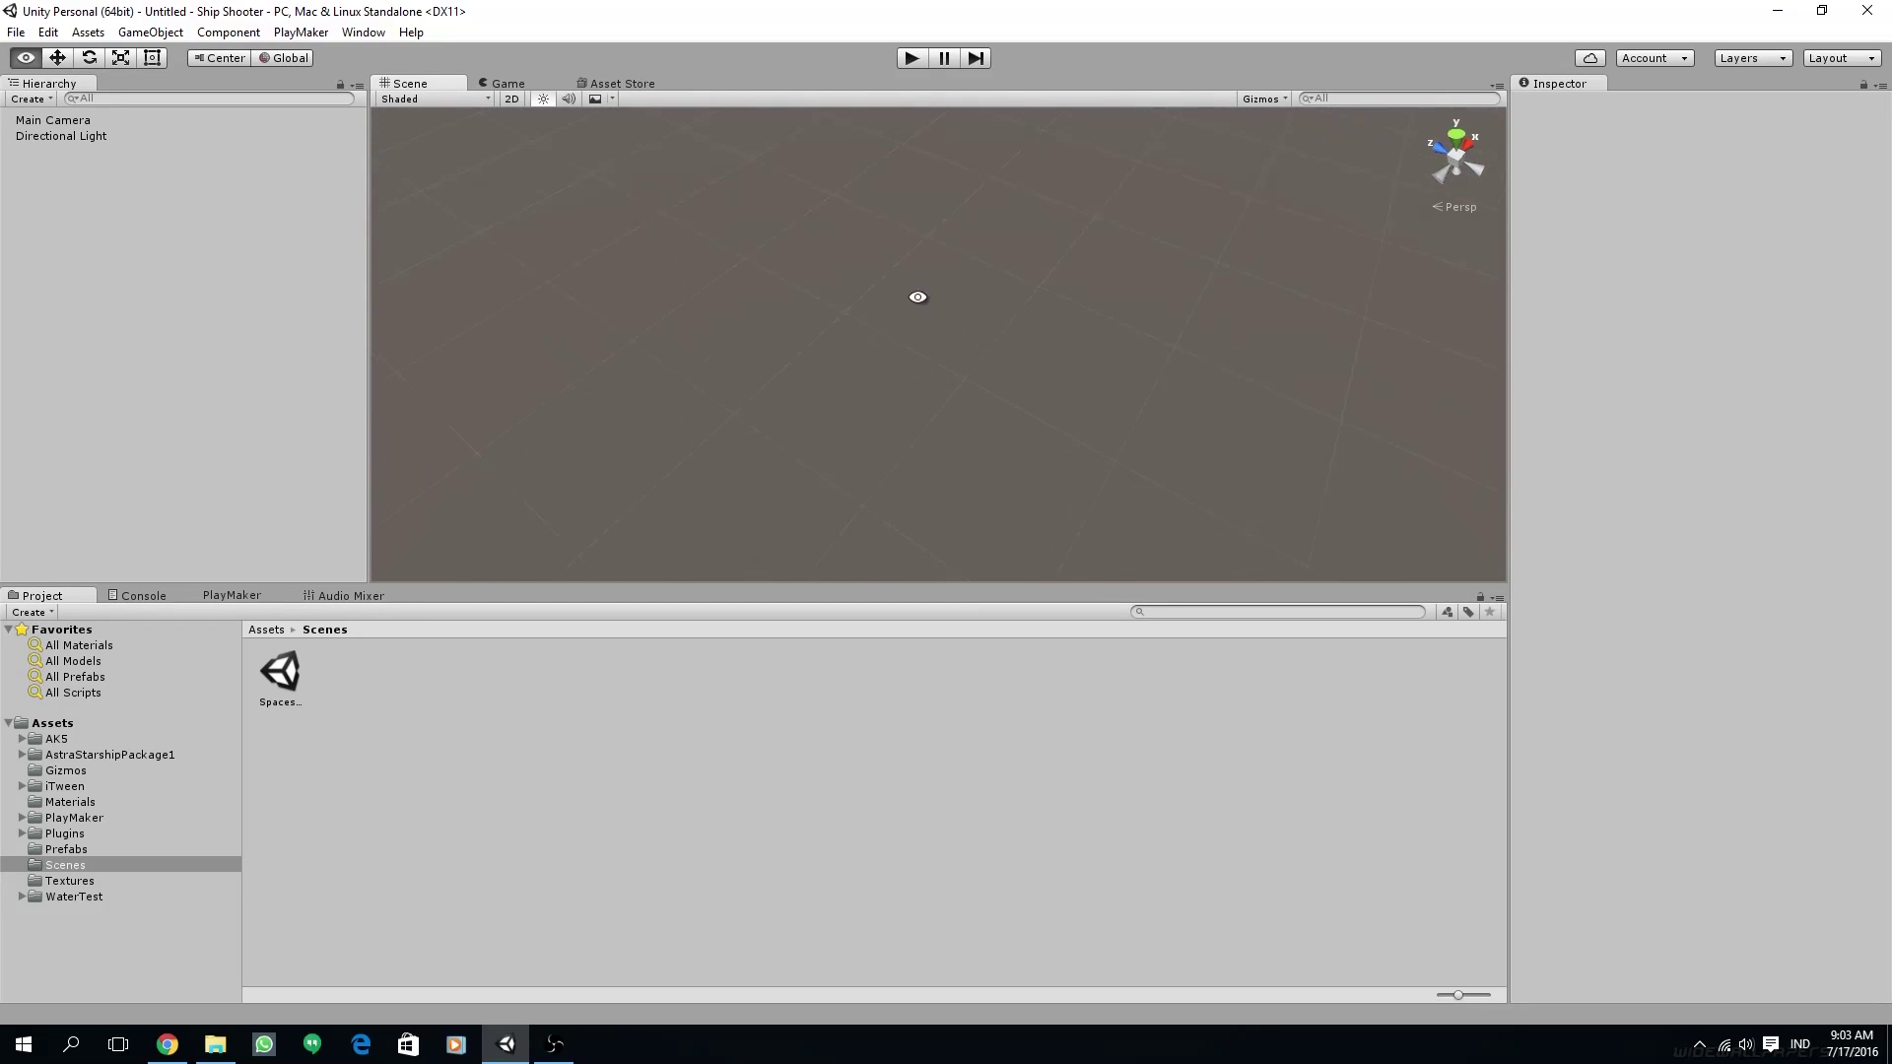
left_click_drag(1031, 388, 959, 375, "alt")
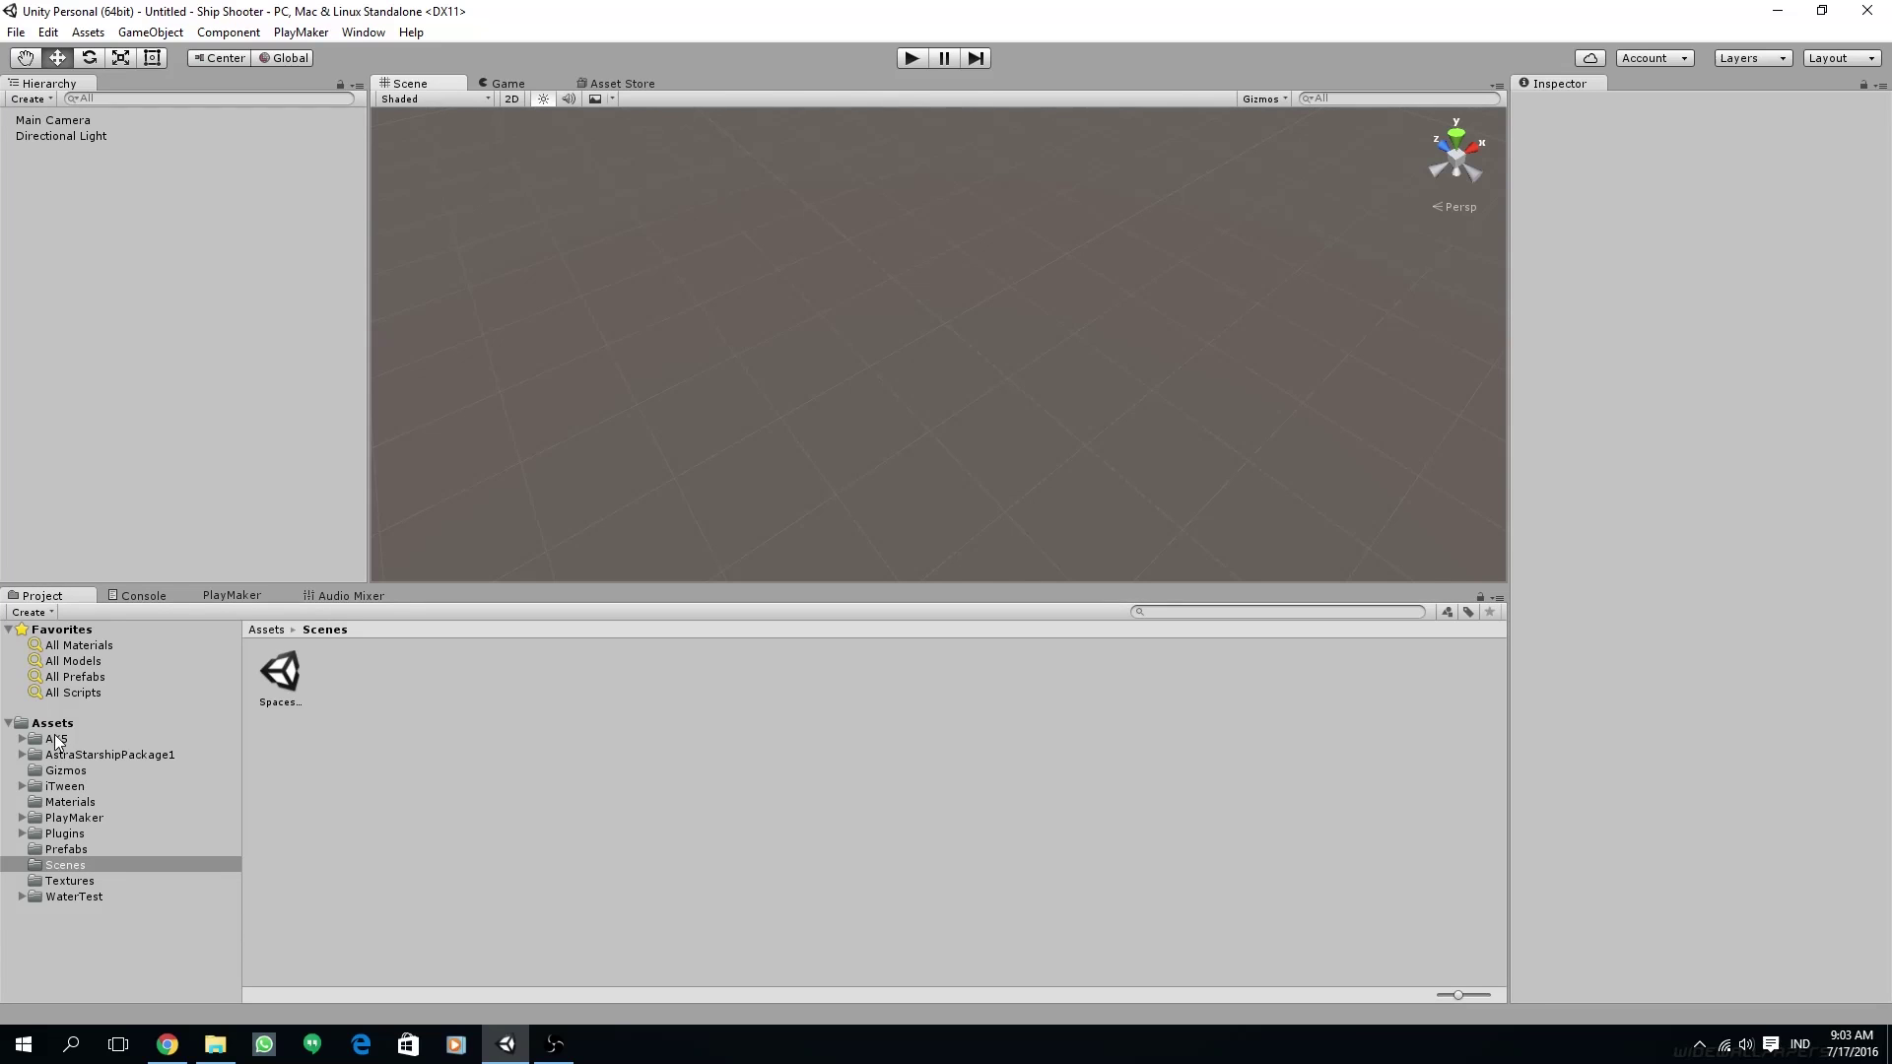
- Open the Asset Store from the Window menu and preview the Astra Starship Fleet Package in Downloads
left_click(300, 32)
mouse_move(364, 31)
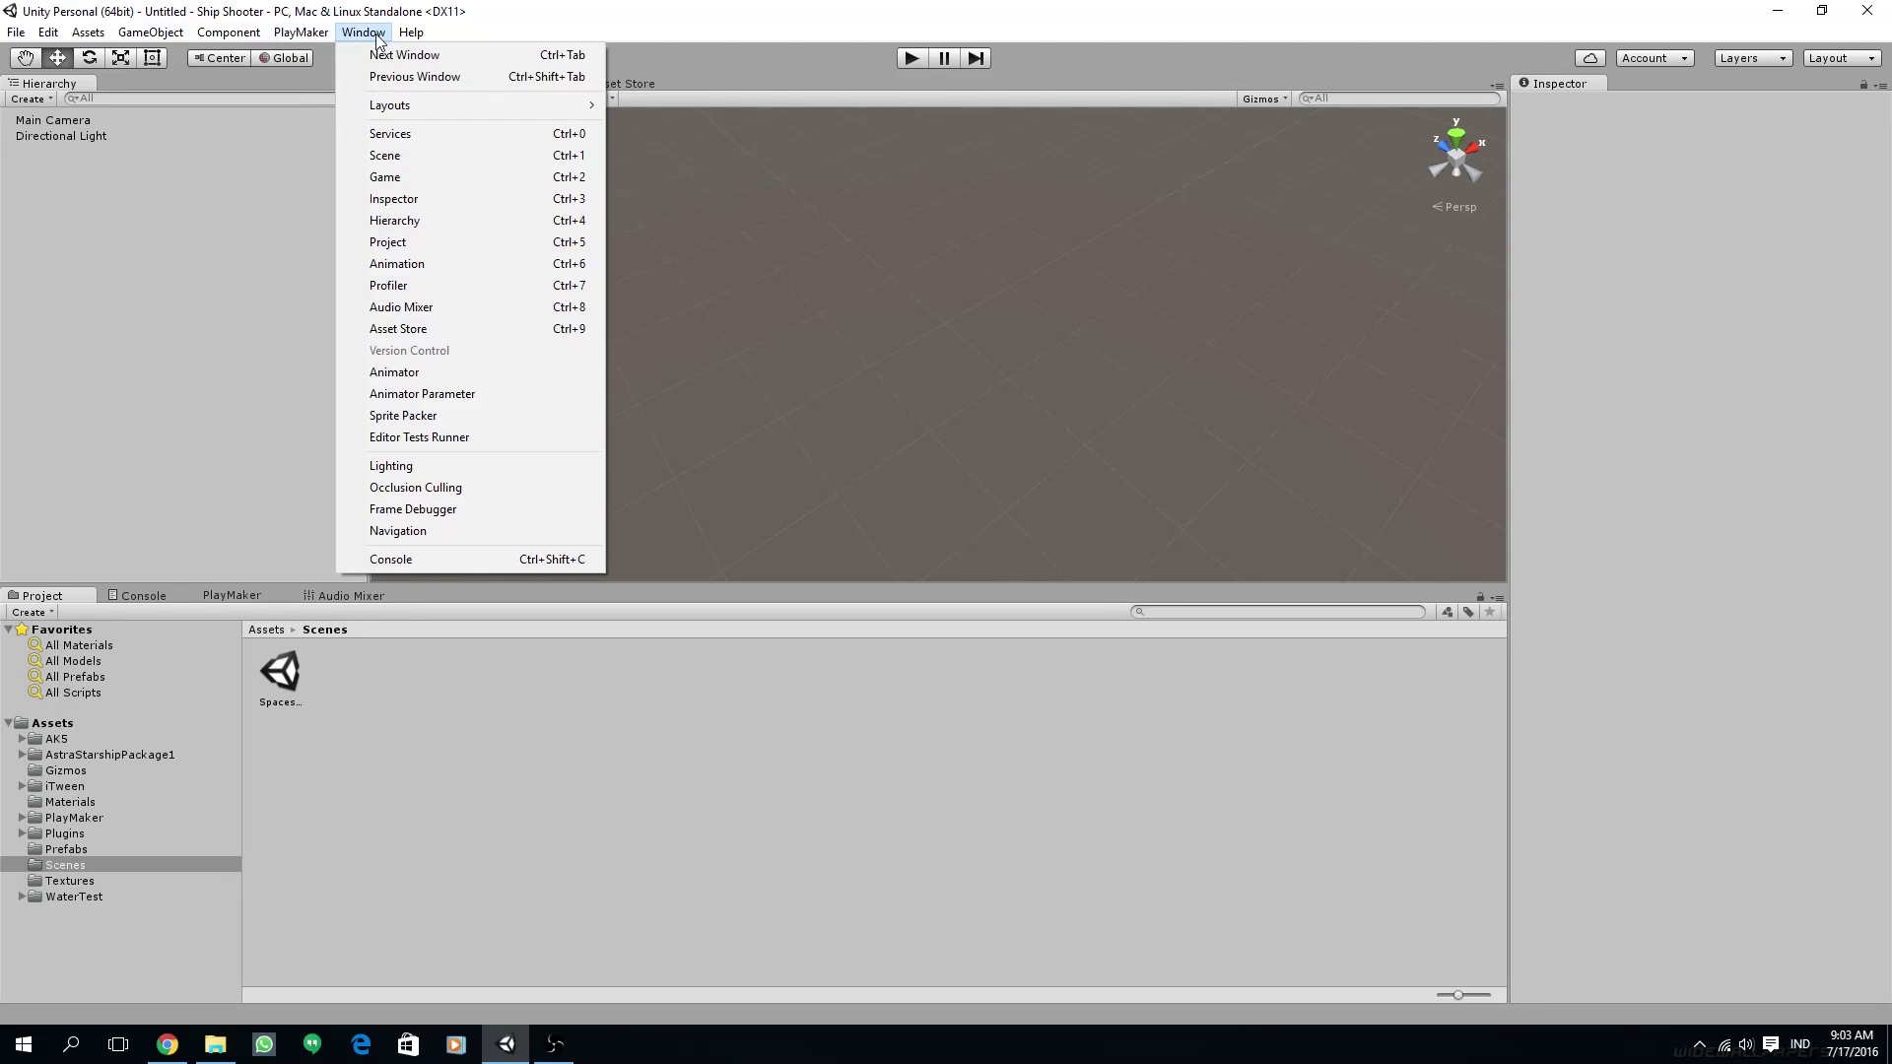
left_click(398, 329)
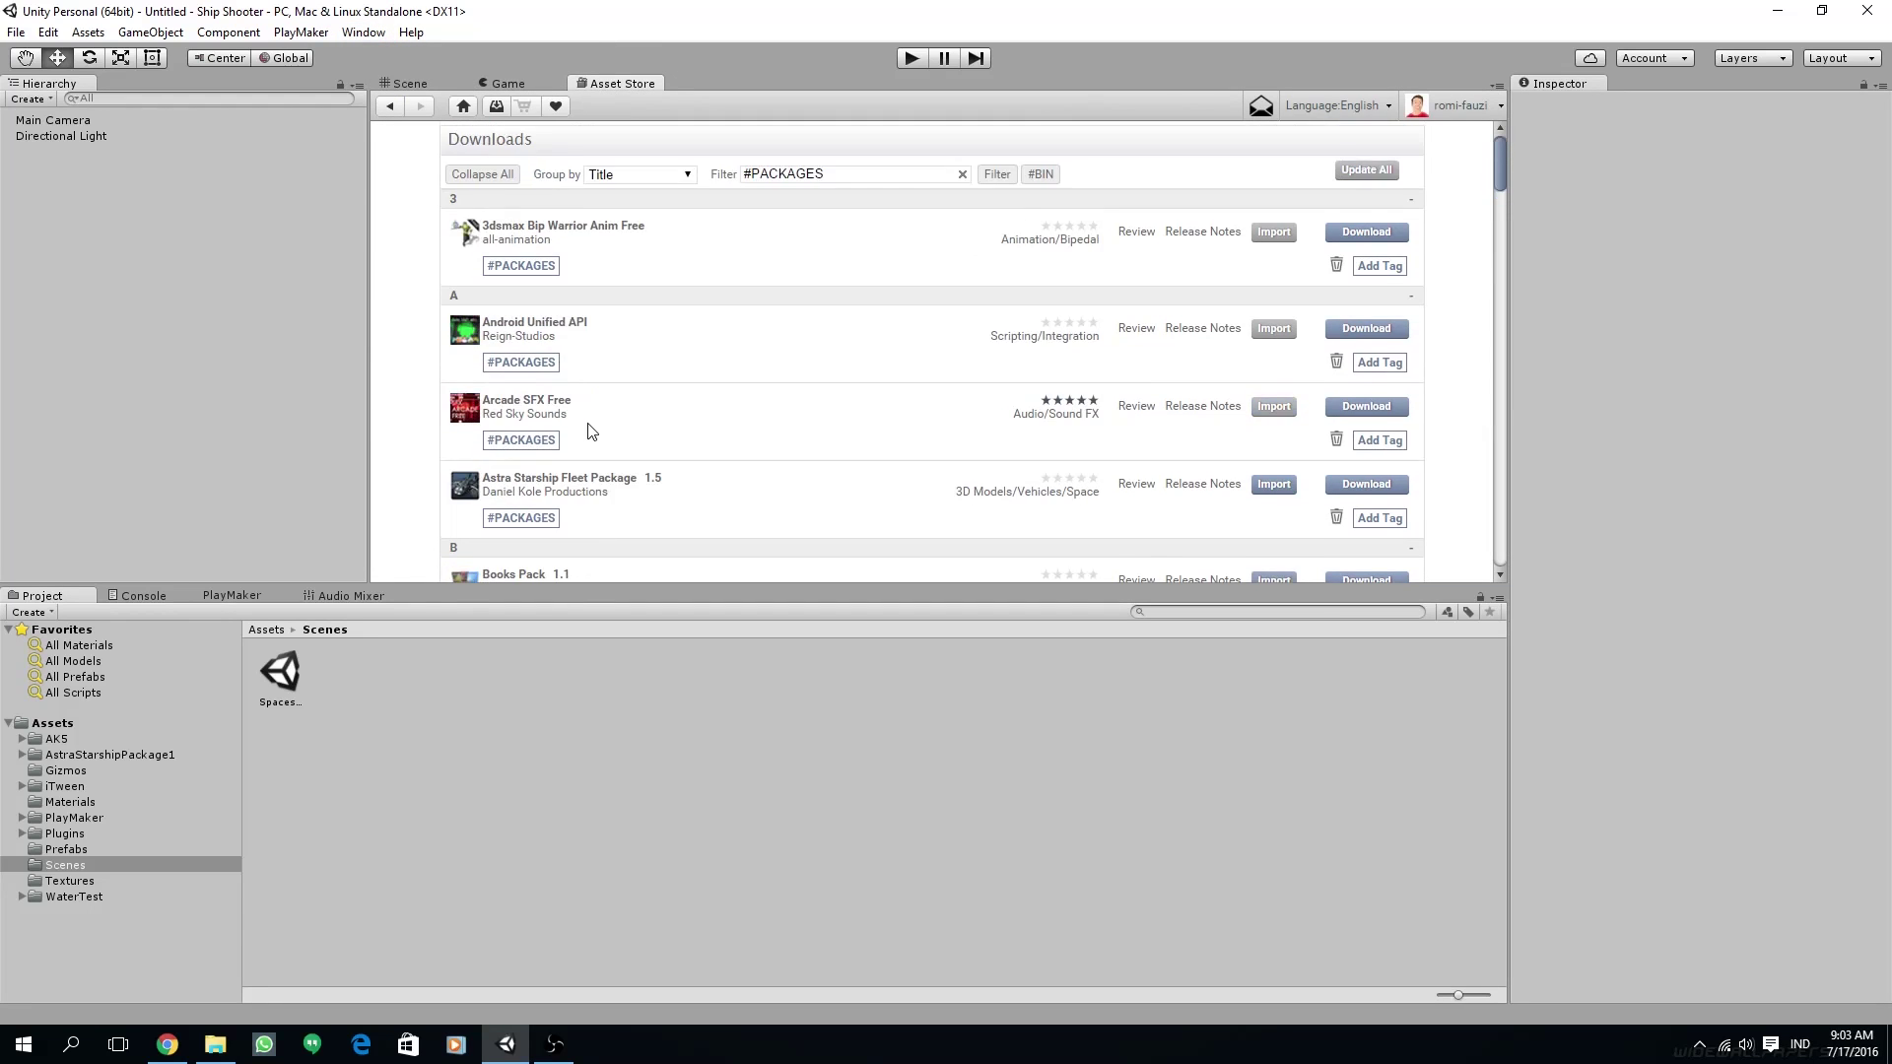
scroll(595, 401, "down", 3)
left_click(570, 186)
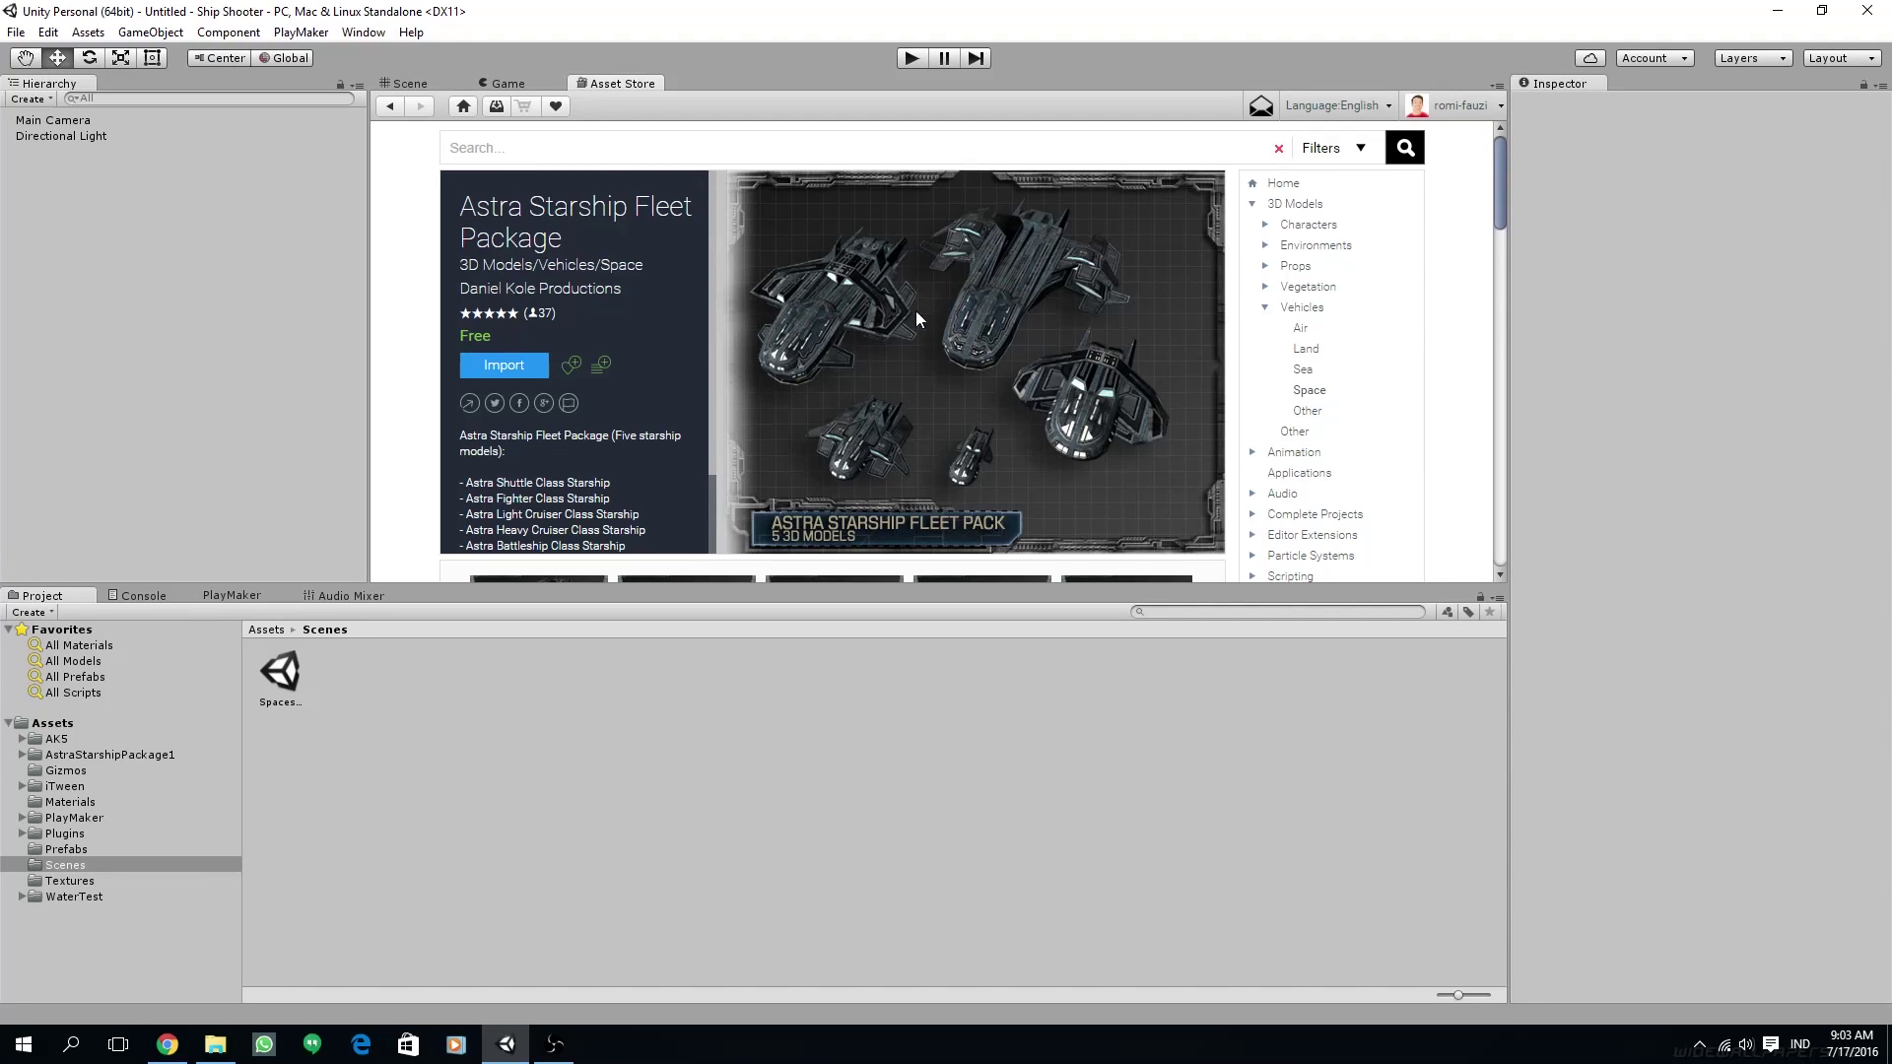
left_click(390, 106)
- Browse the downloads list and open the Free SciFi Fighter product page
scroll(668, 367, "down", 15)
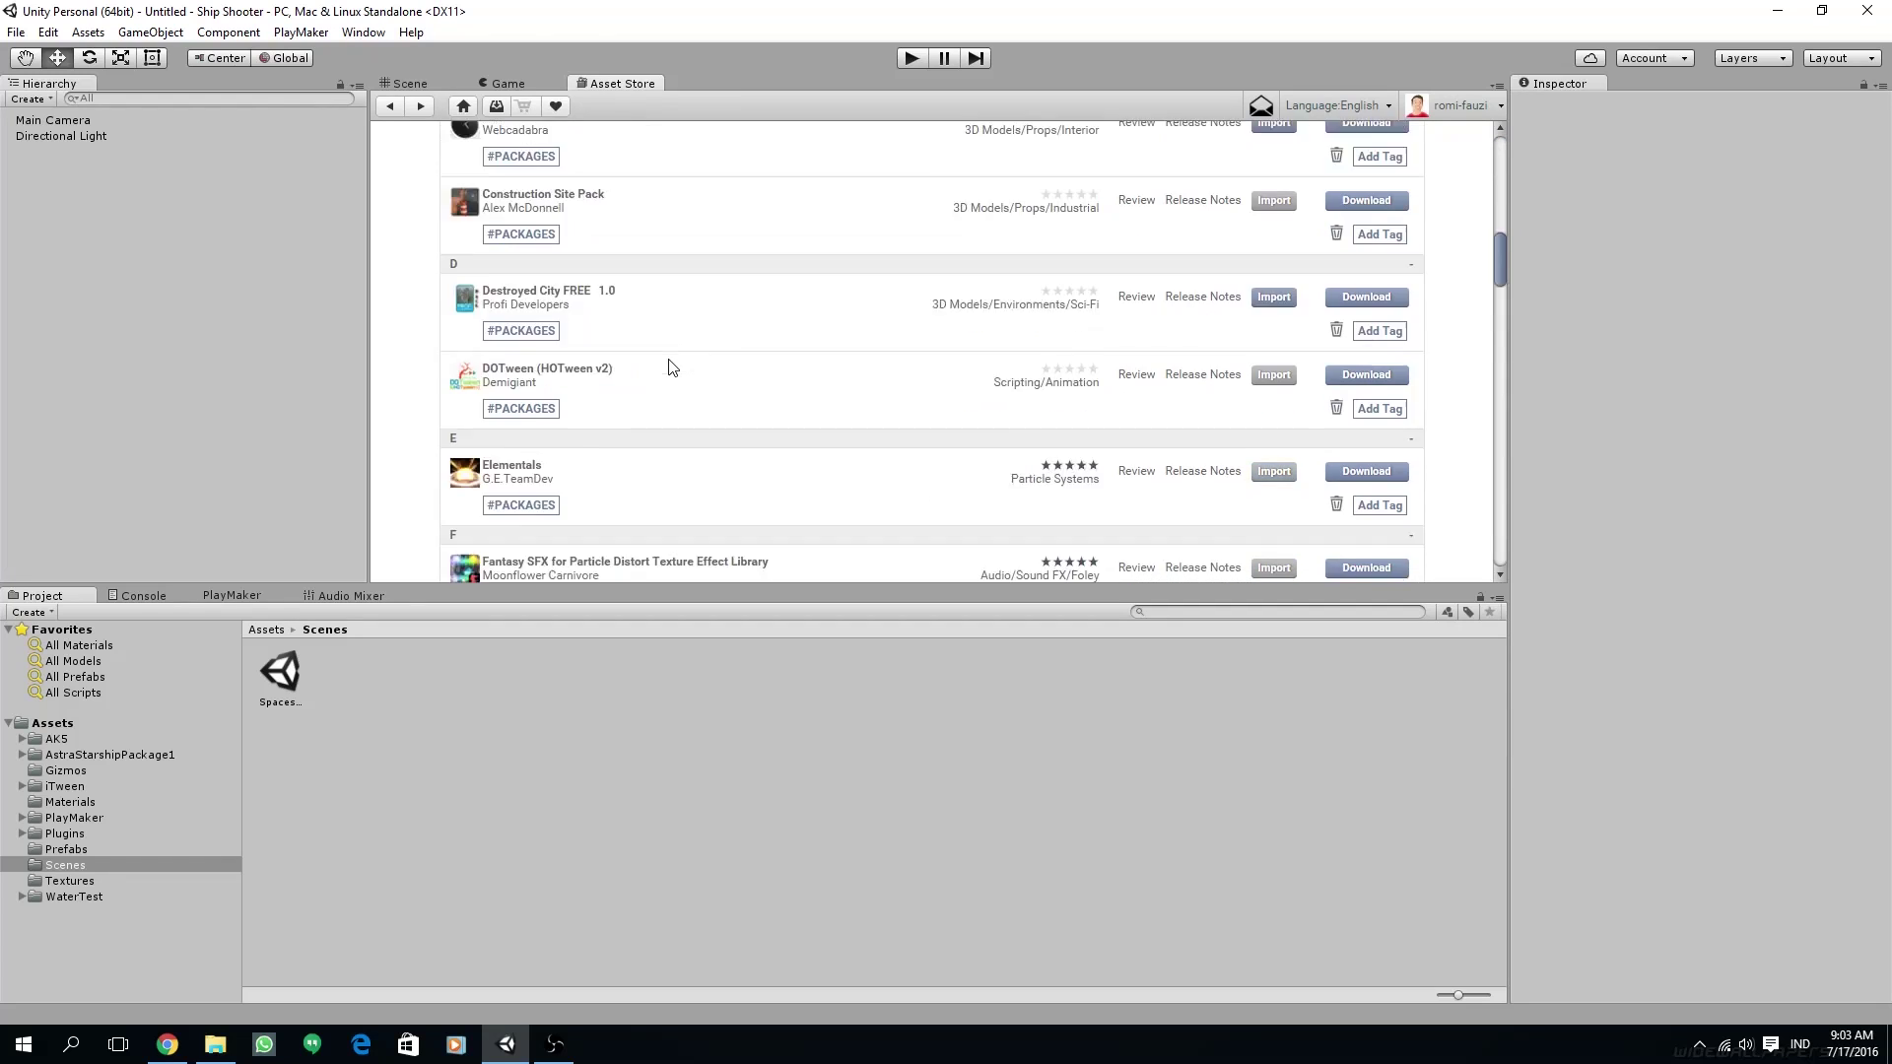
scroll(627, 433, "down", 8)
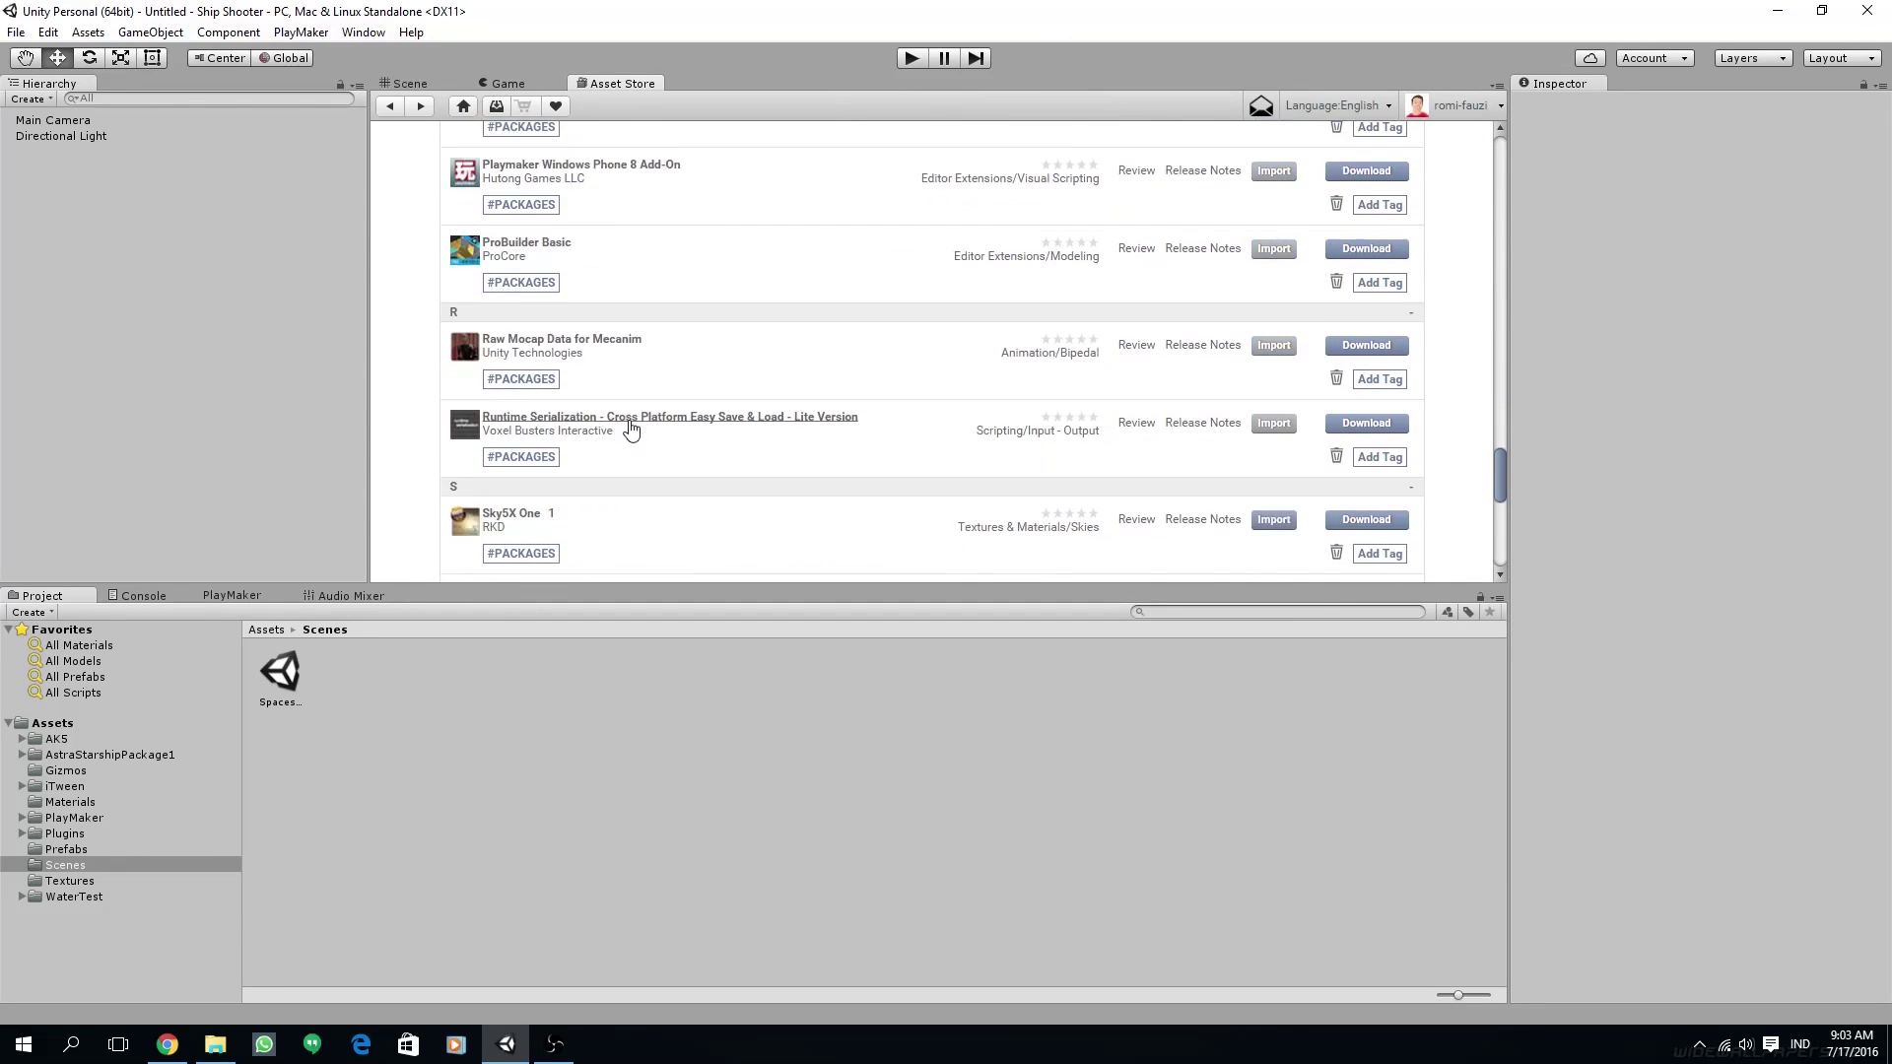
scroll(621, 448, "up", 15)
scroll(621, 451, "up", 5)
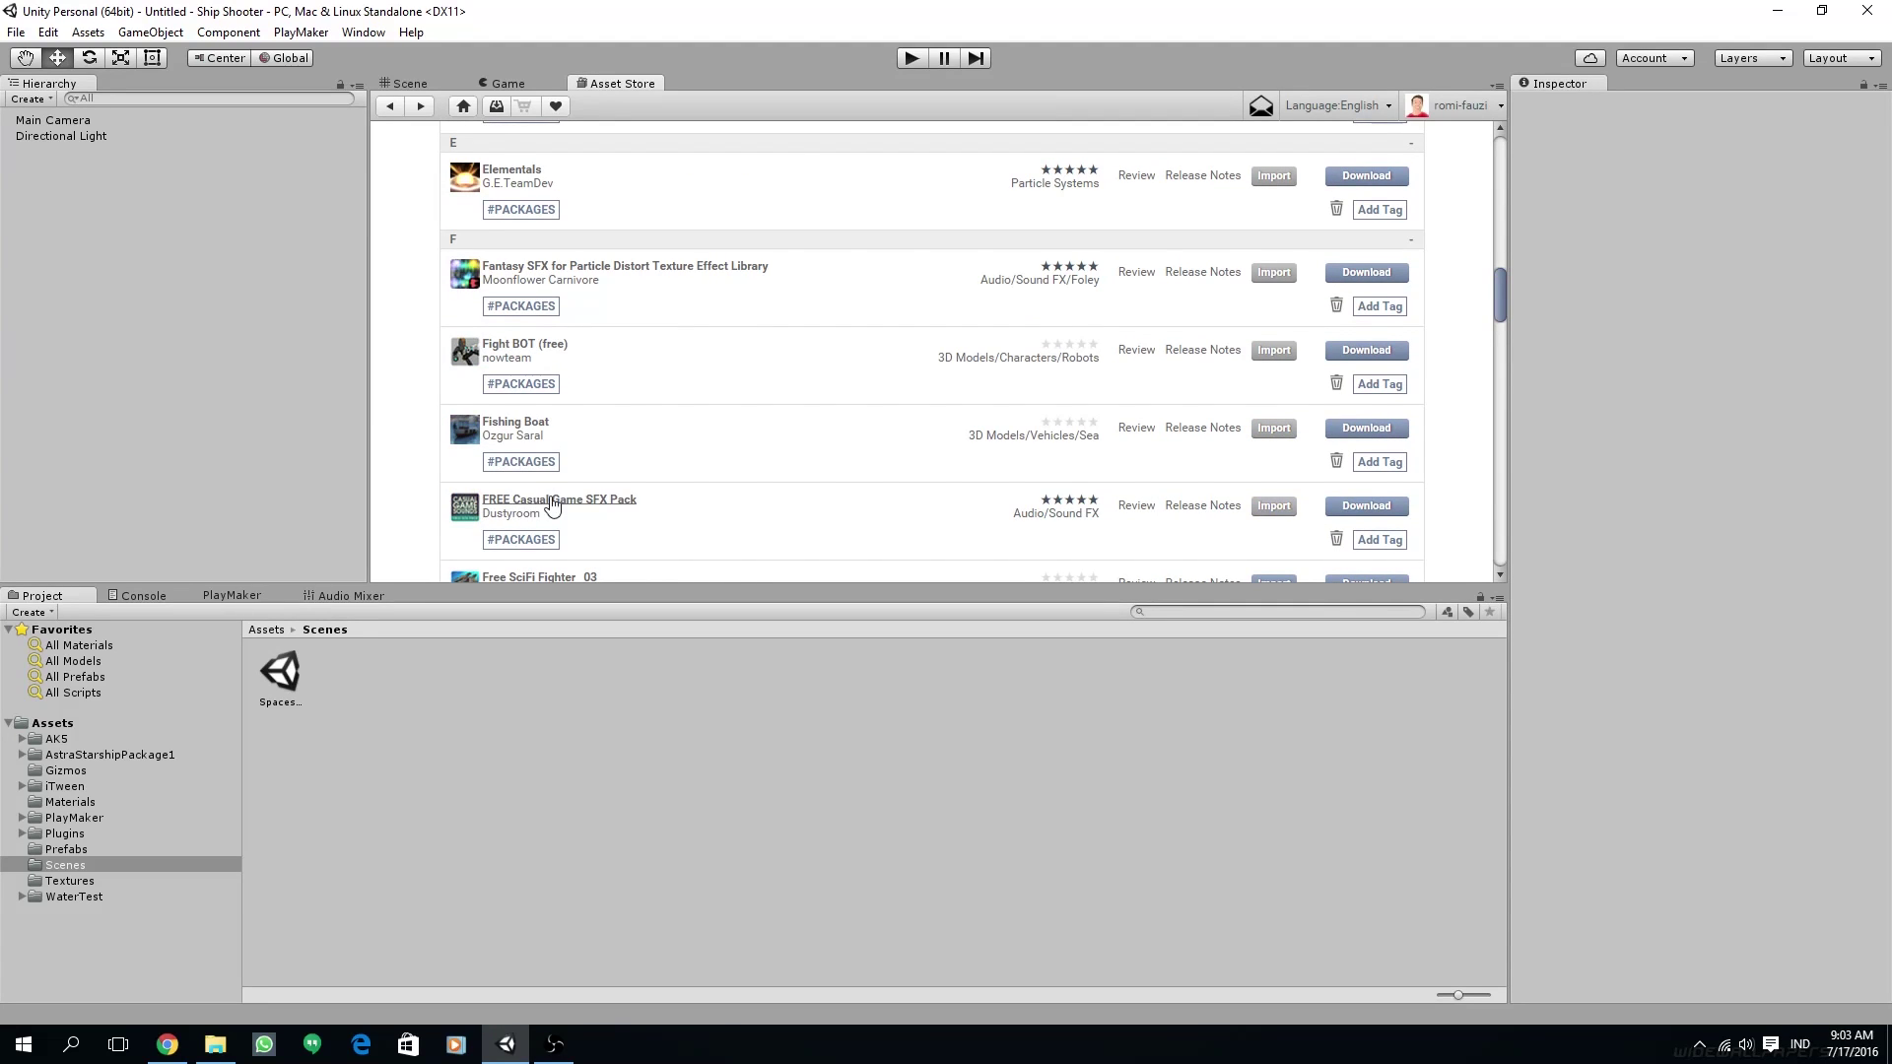
scroll(552, 504, "down", 1)
left_click(588, 485)
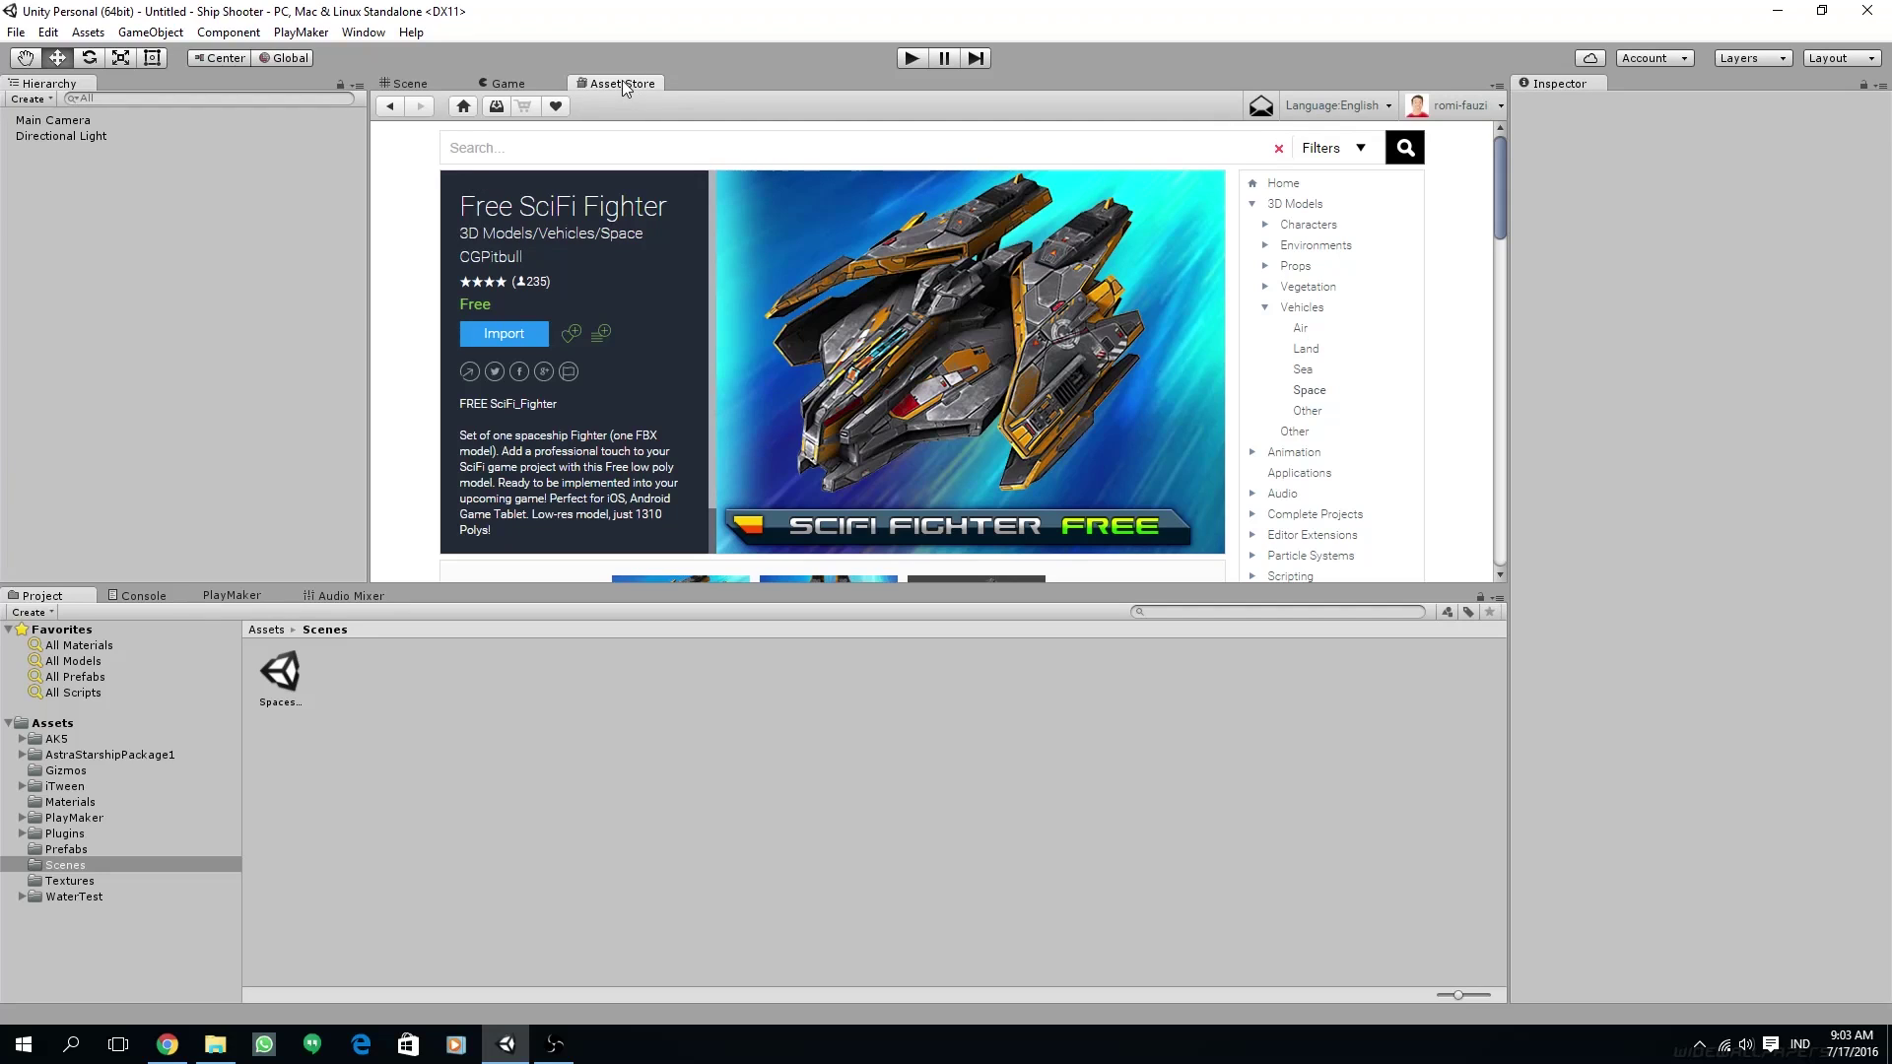
- Open Assets/AK5/Meshes and drag the SciFi_Fighter model into the scene
left_click(532, 84)
left_click(420, 87)
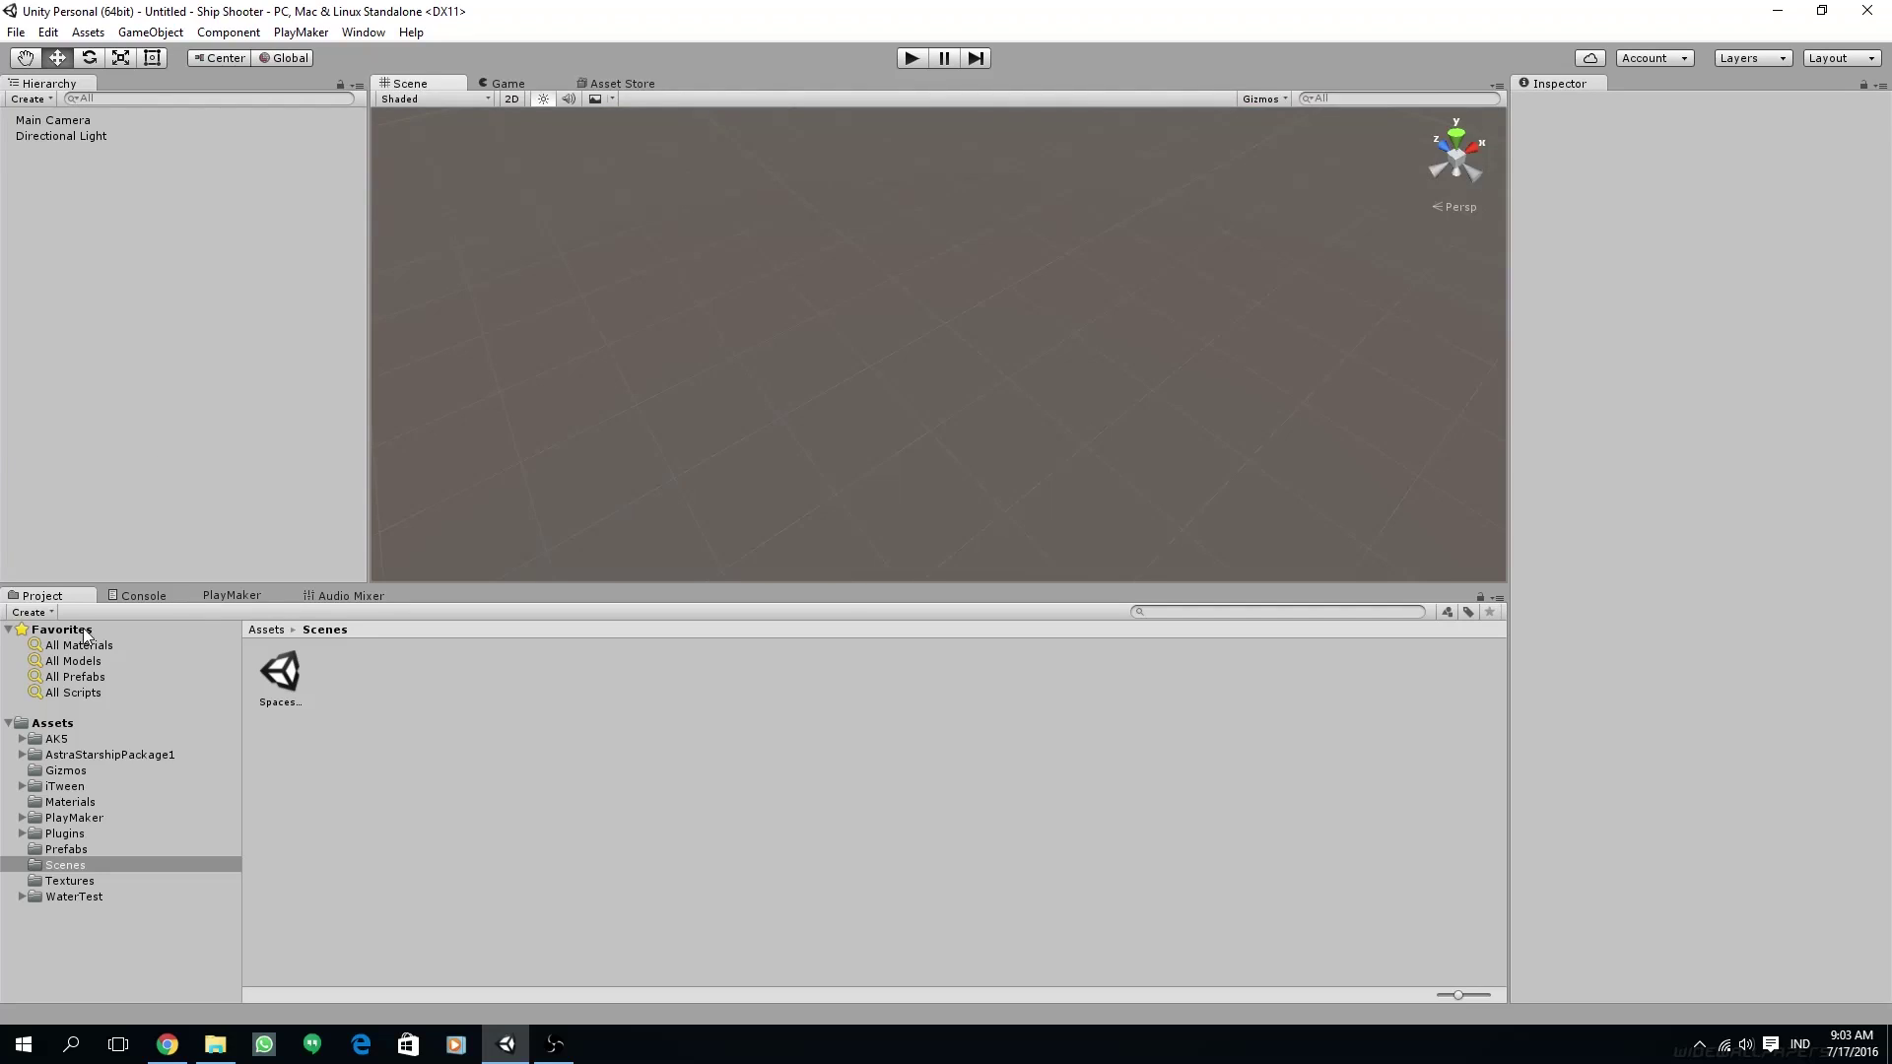
left_click(57, 739)
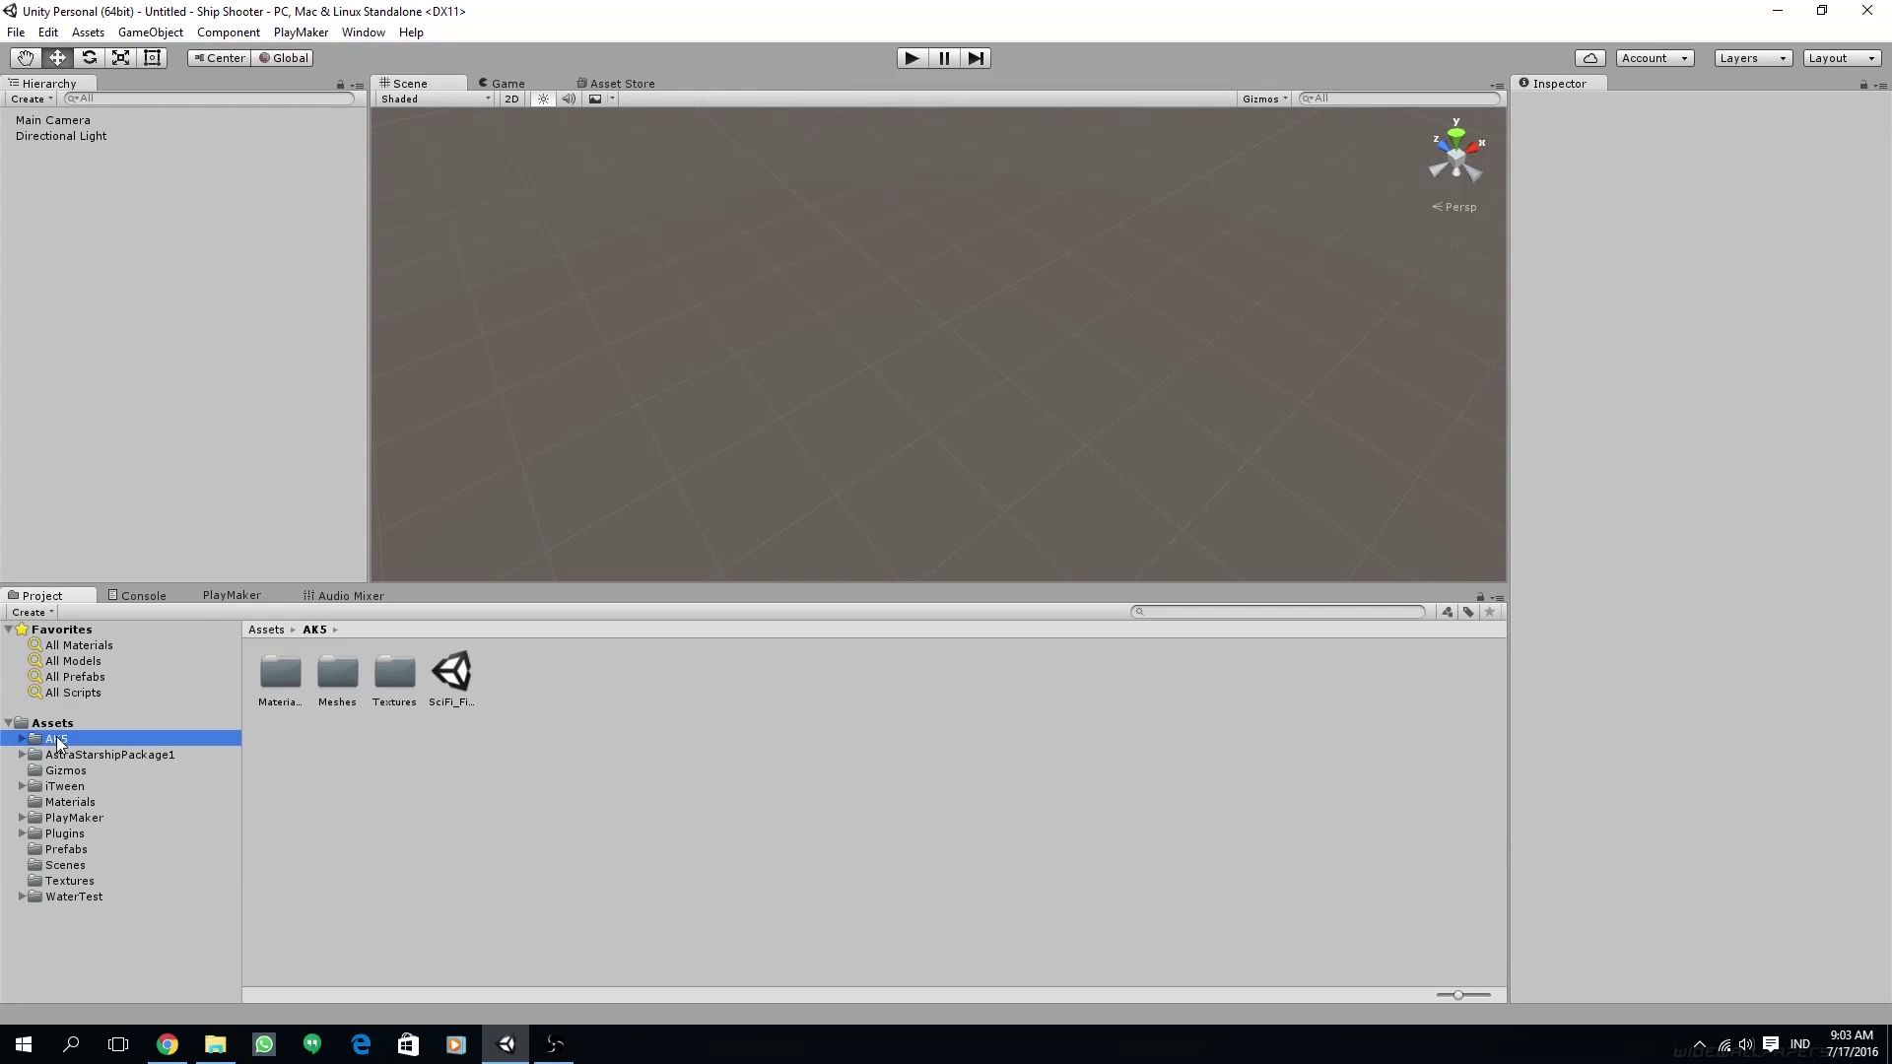
double_click(338, 678)
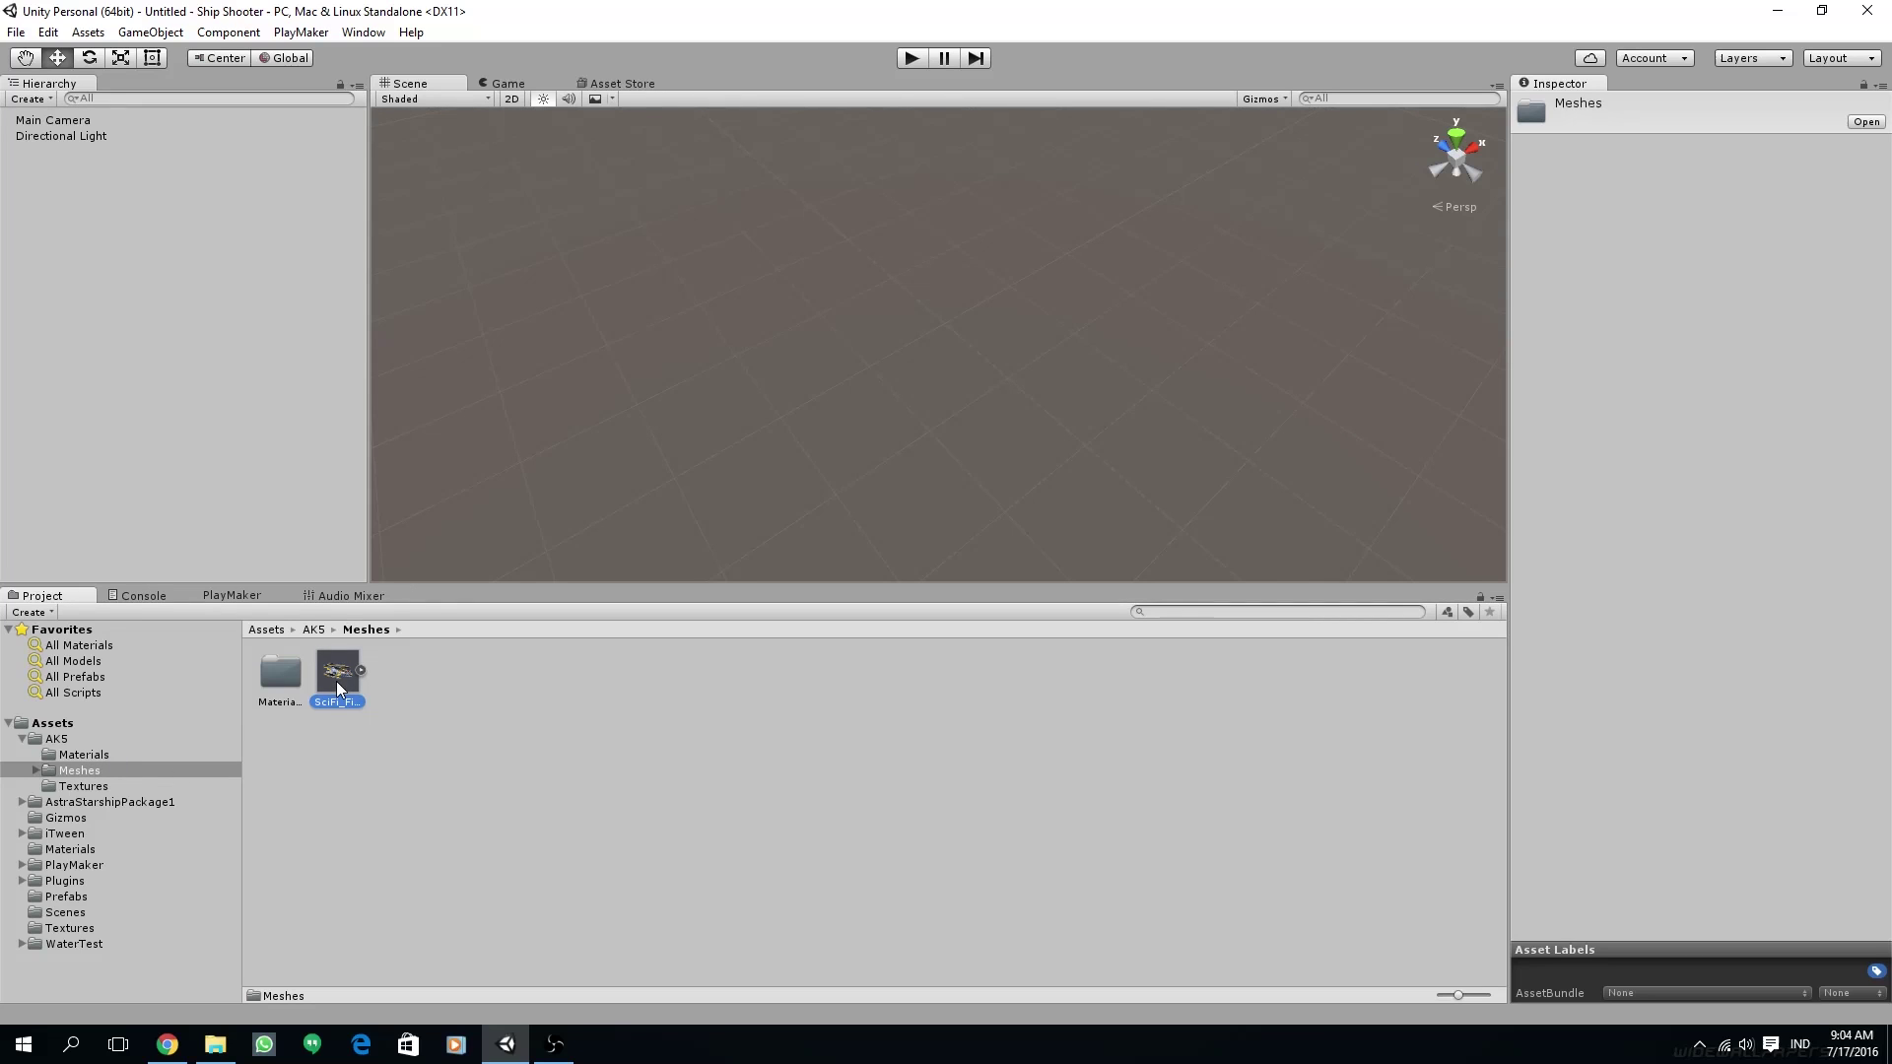
left_click_drag(335, 682, 133, 254)
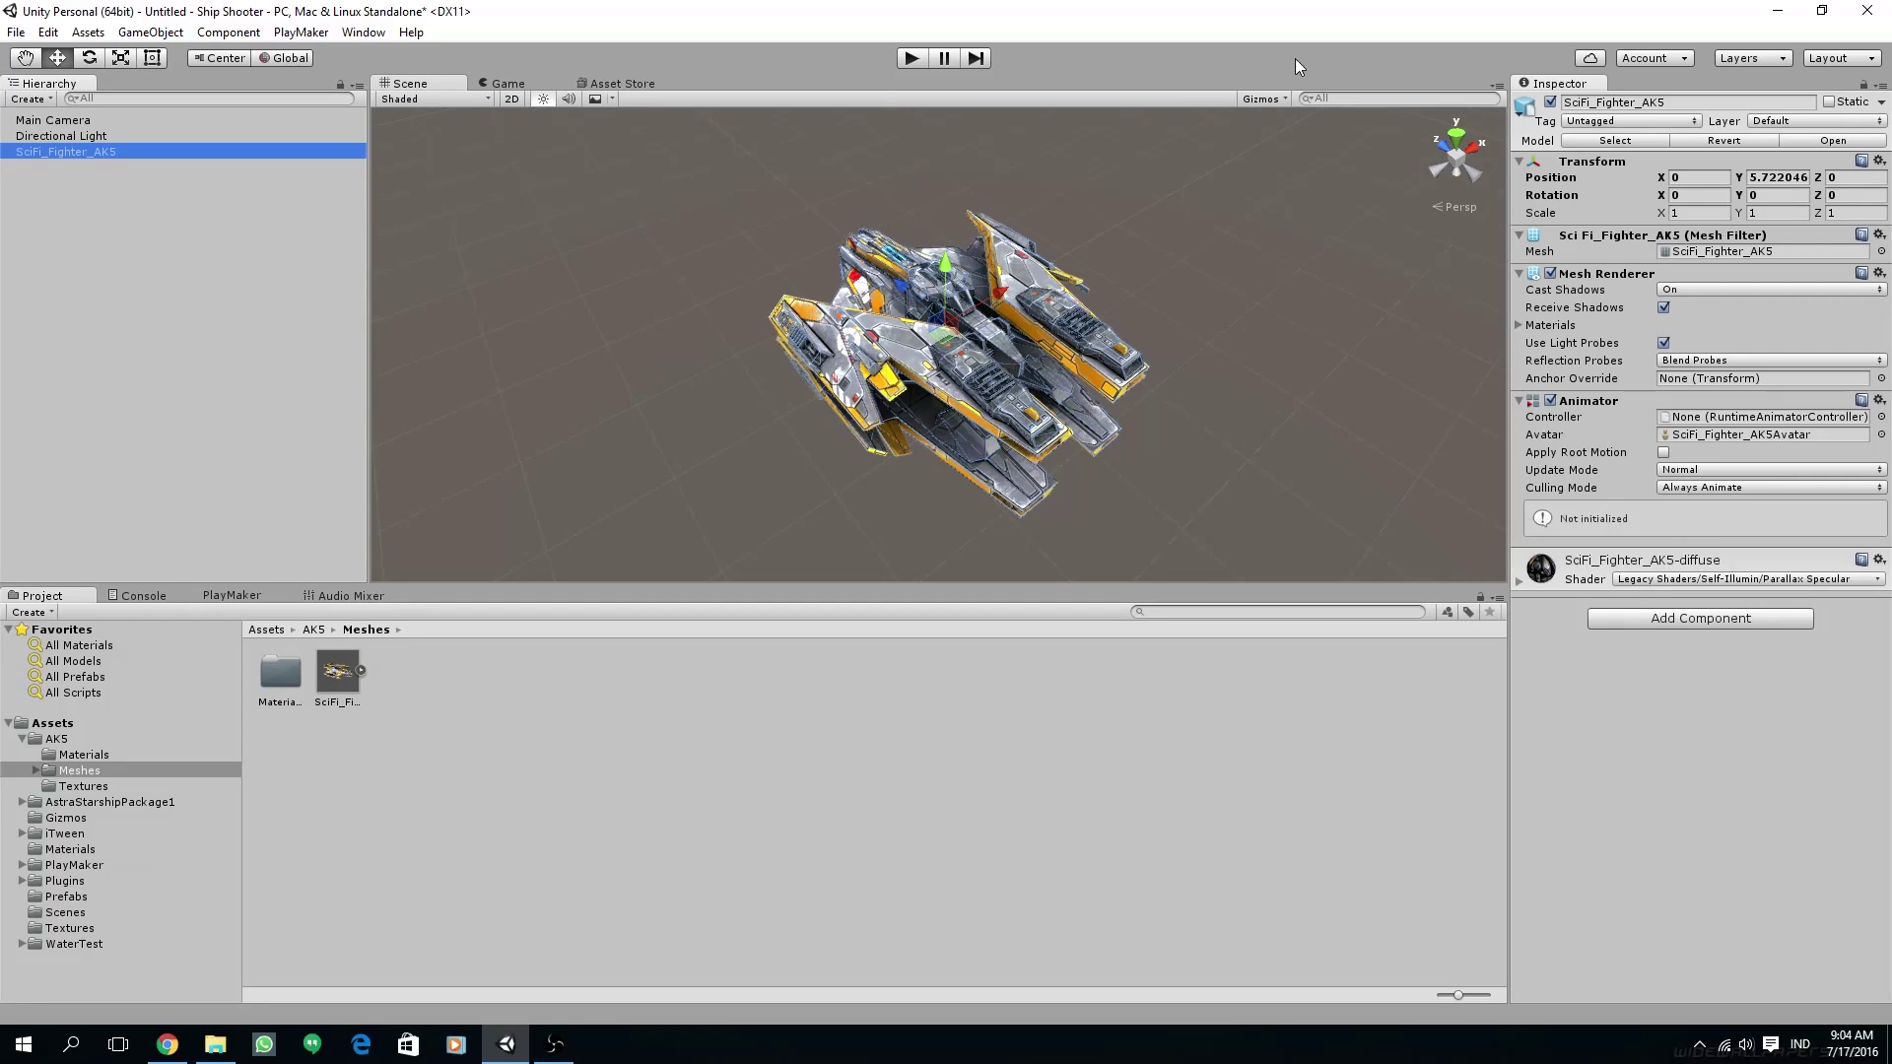
- Check the fighter model's Import Settings, then select SciFi_Fighter_AK5 in the Hierarchy
left_click(316, 631)
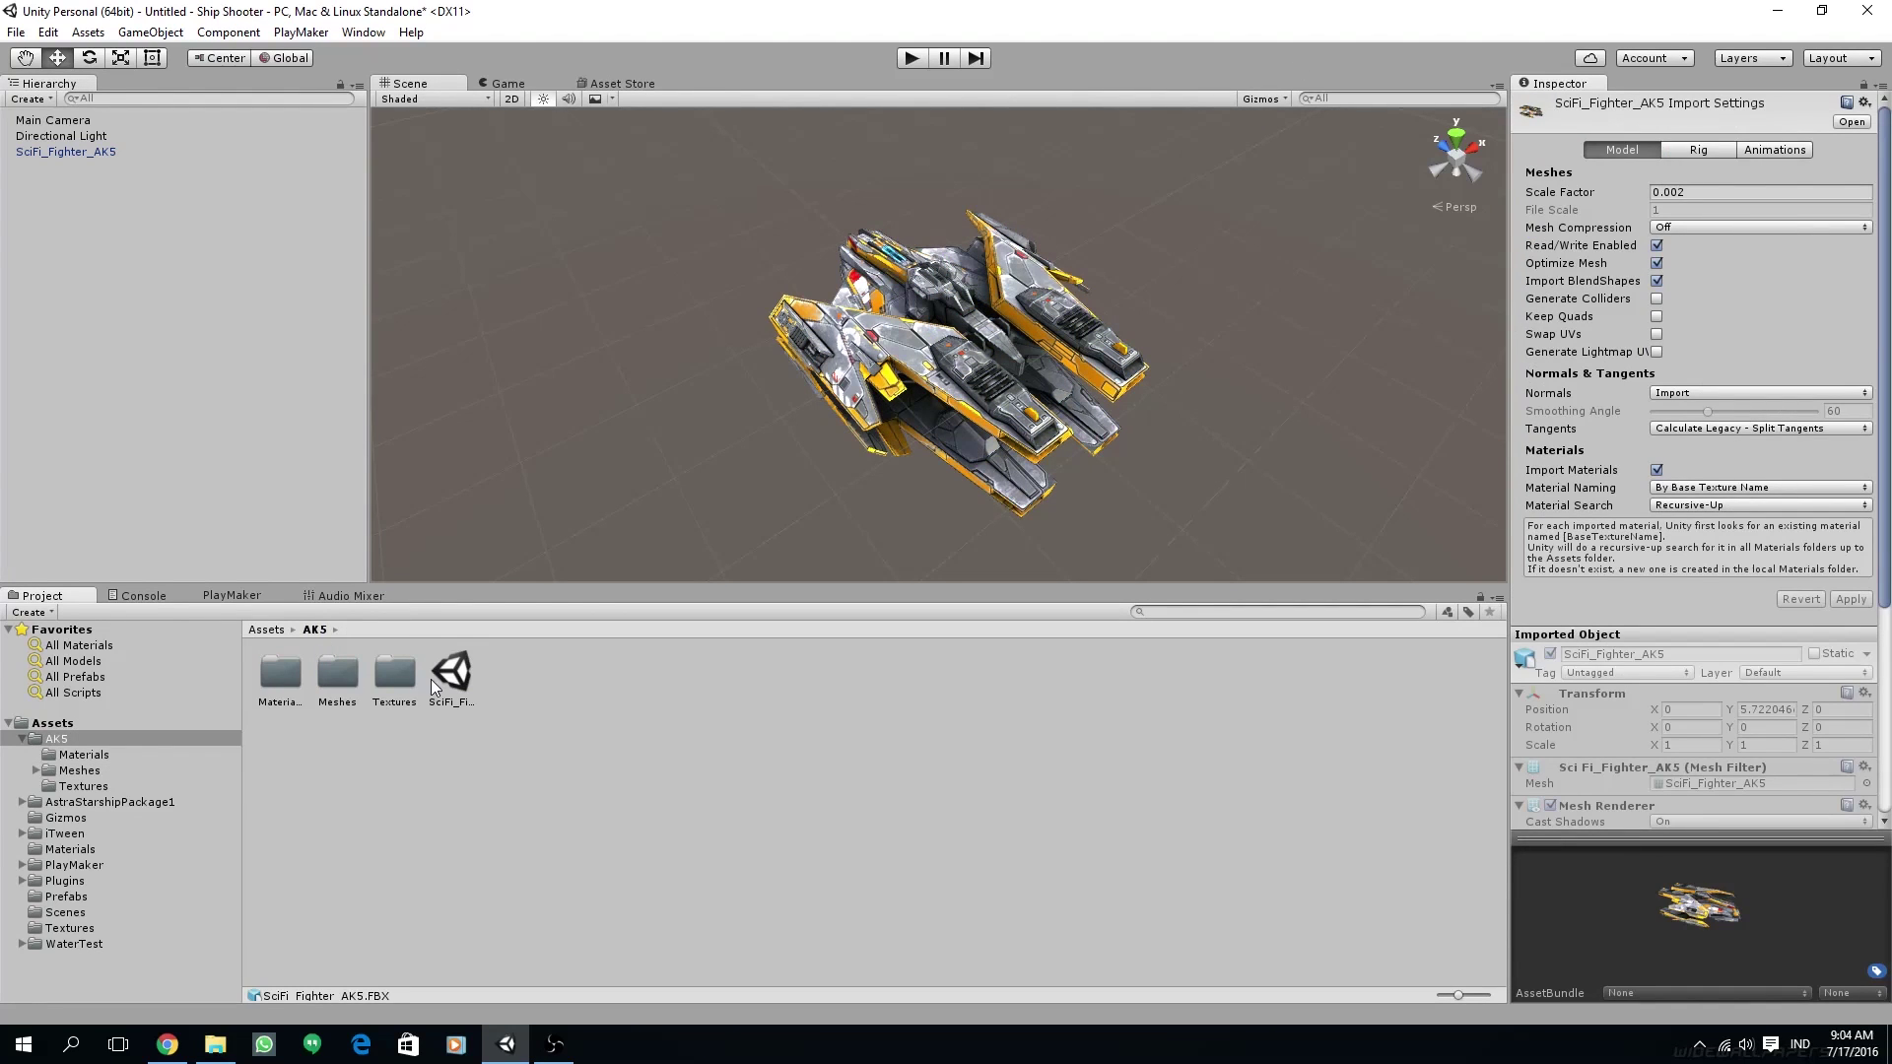
double_click(358, 665)
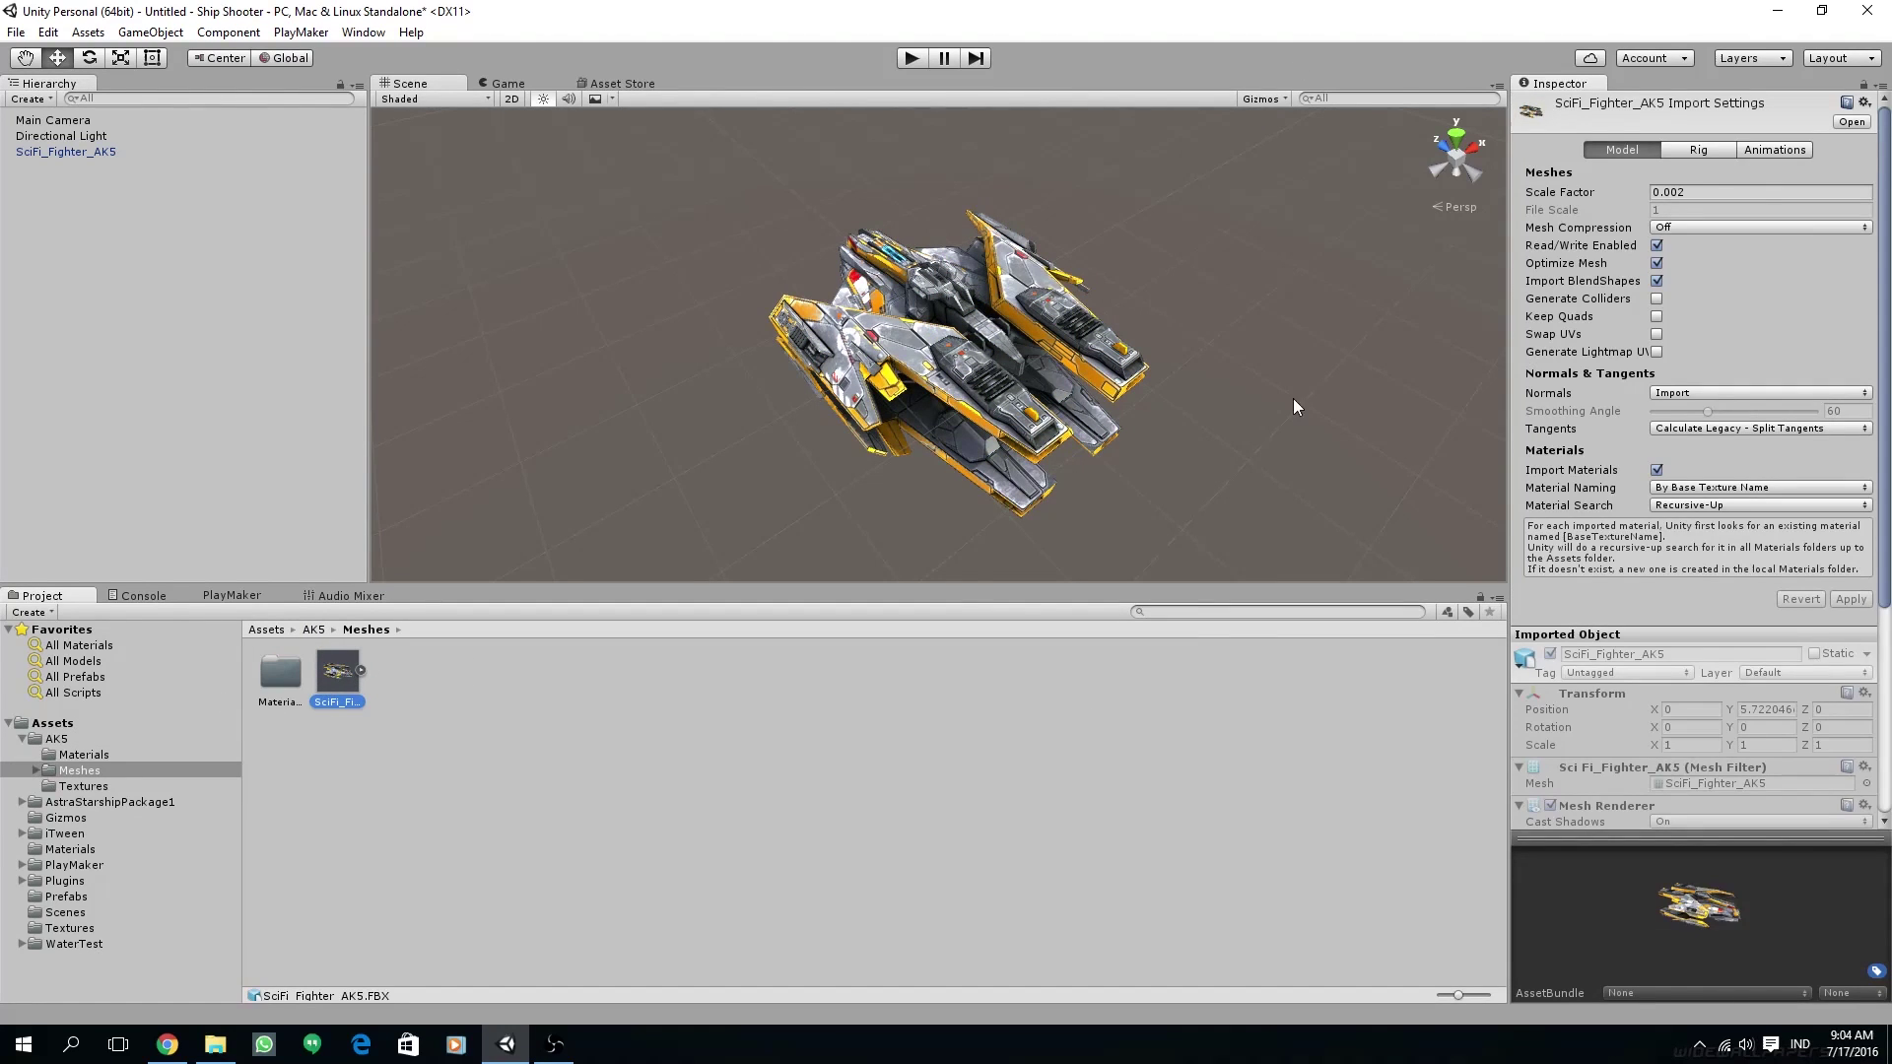
left_click(561, 814)
left_click(331, 666)
left_click(50, 152)
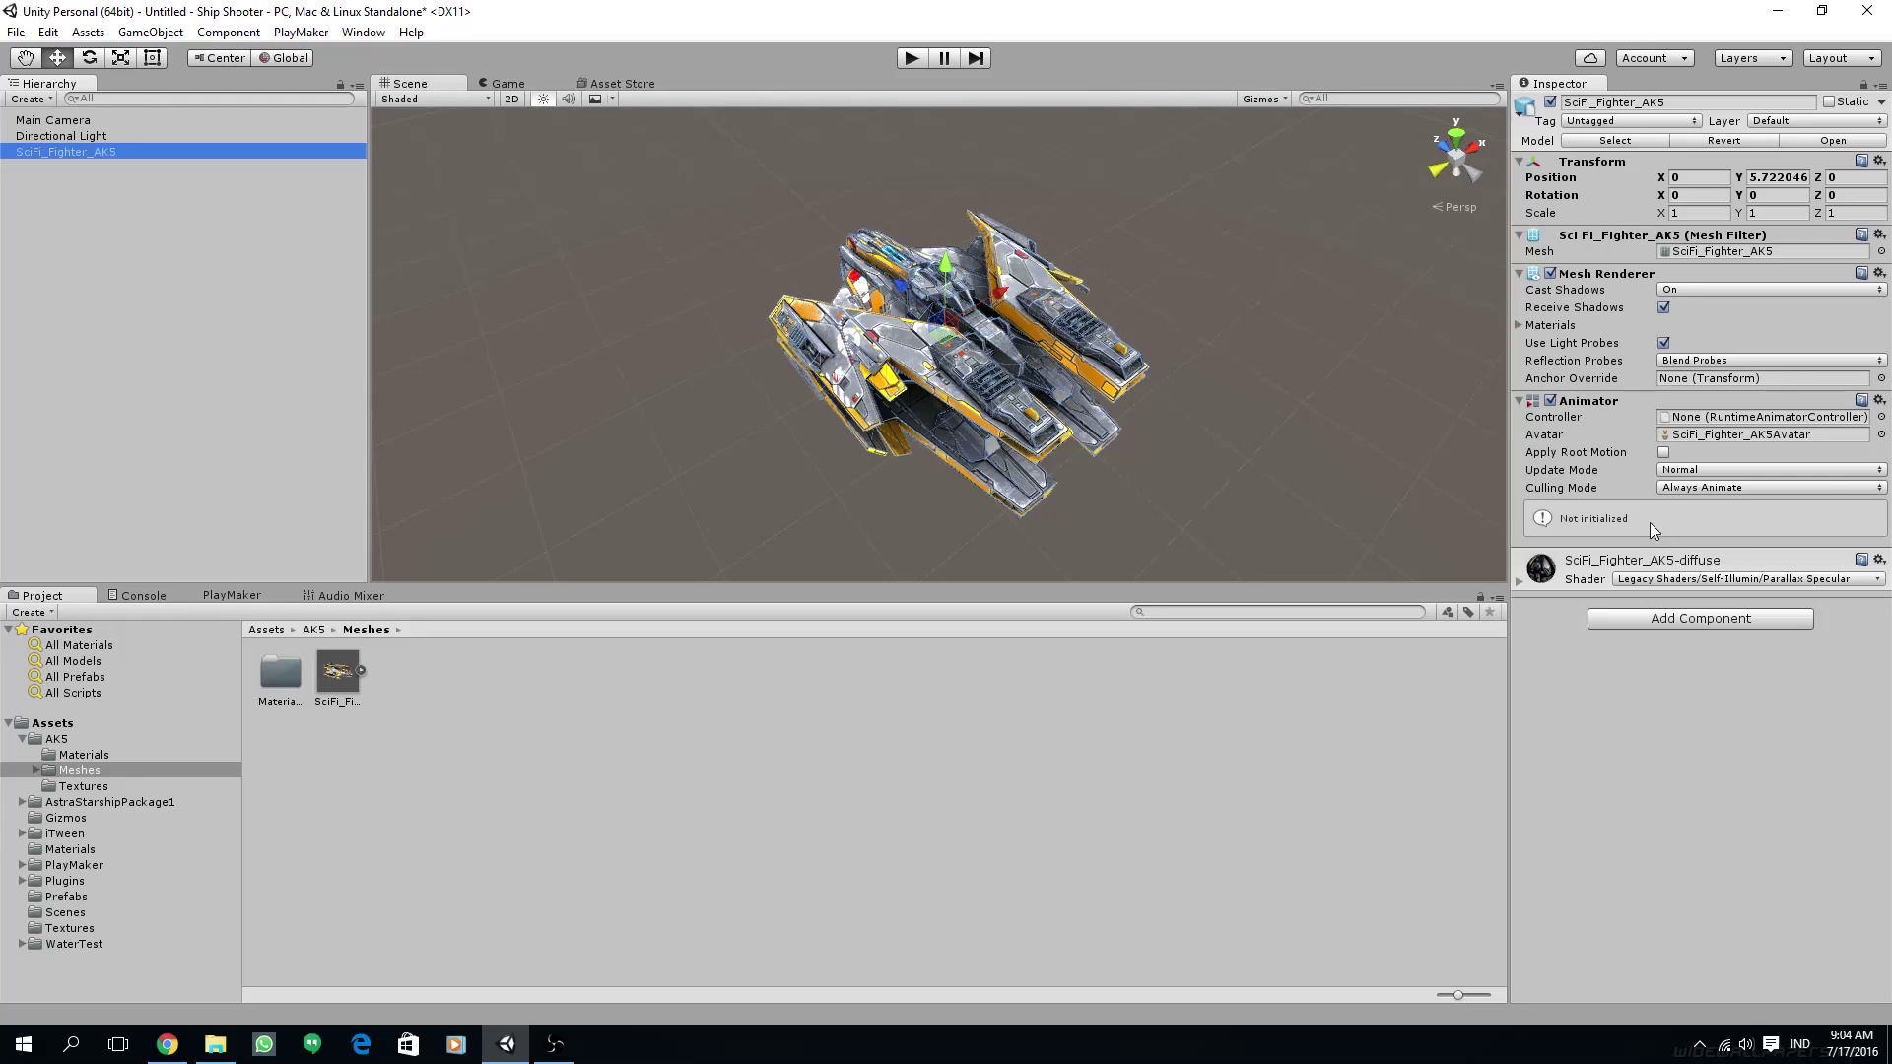
- Add a Rigidbody to the ship and turn off its gravity
left_click(1643, 619)
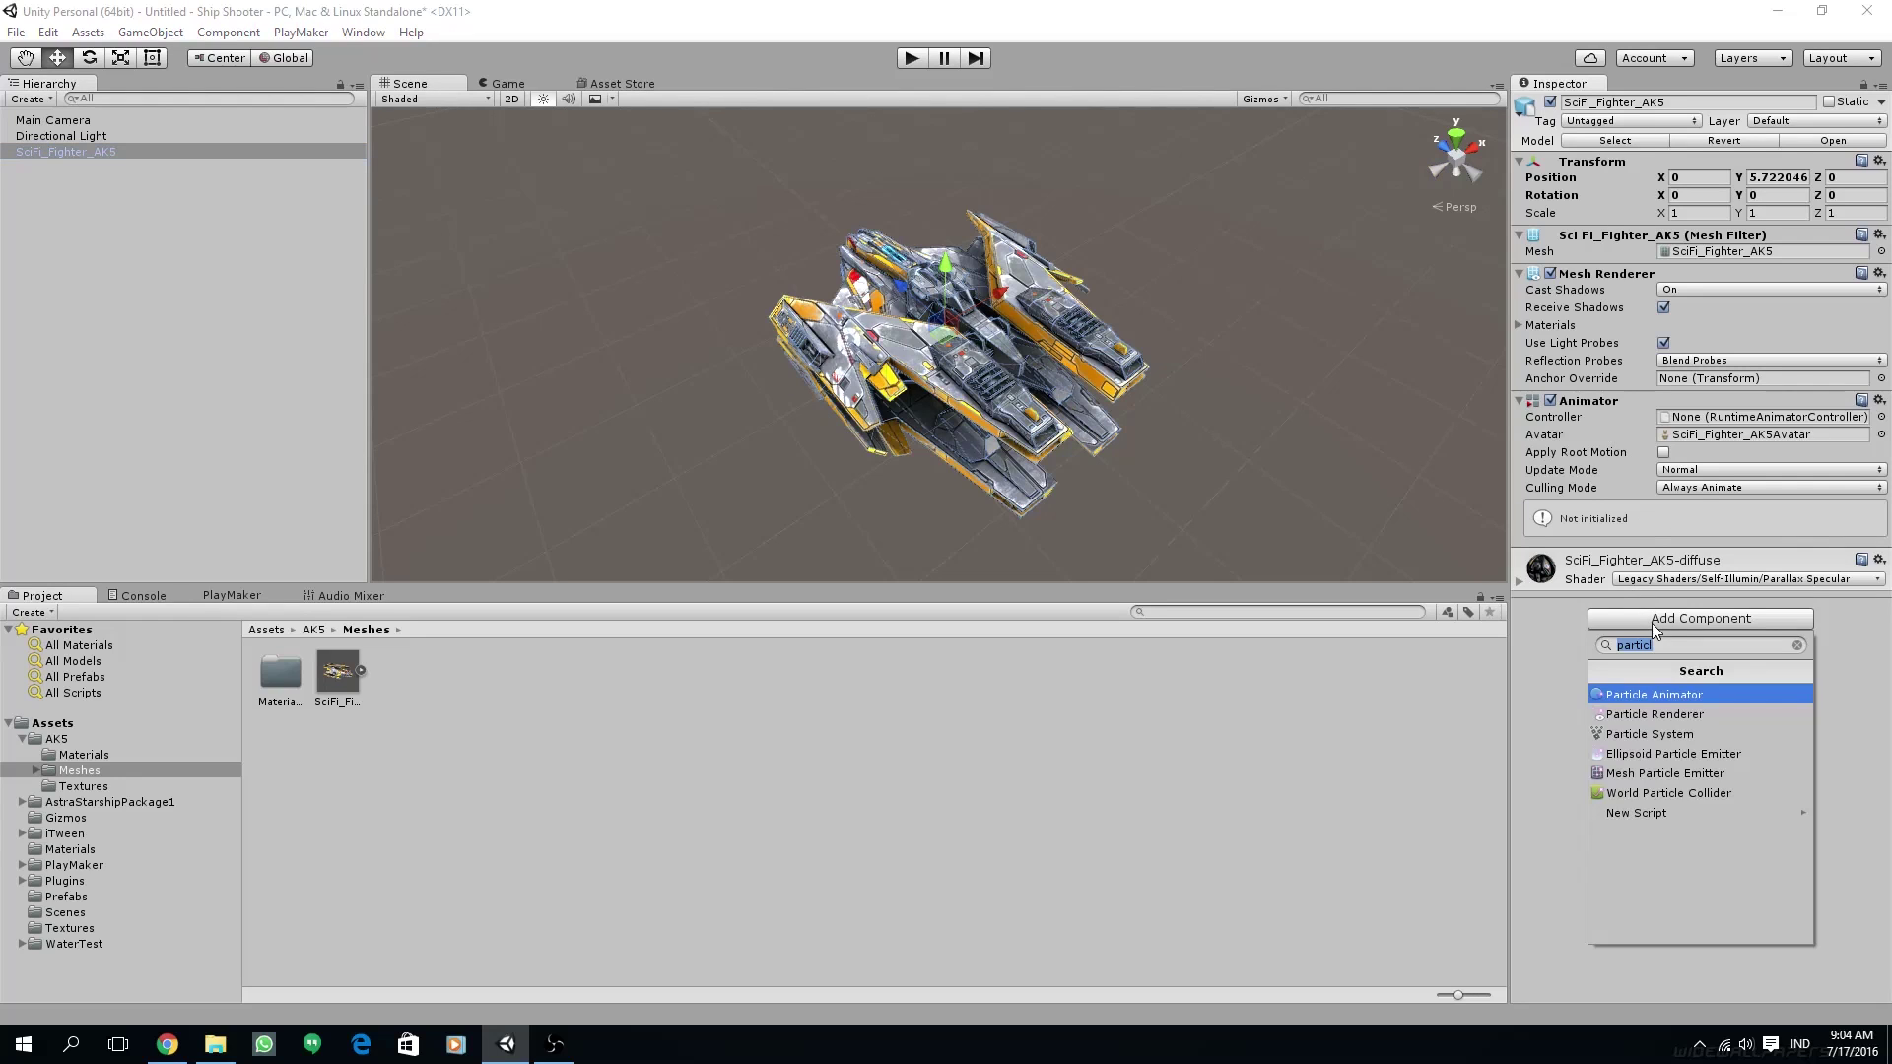
type("rigid")
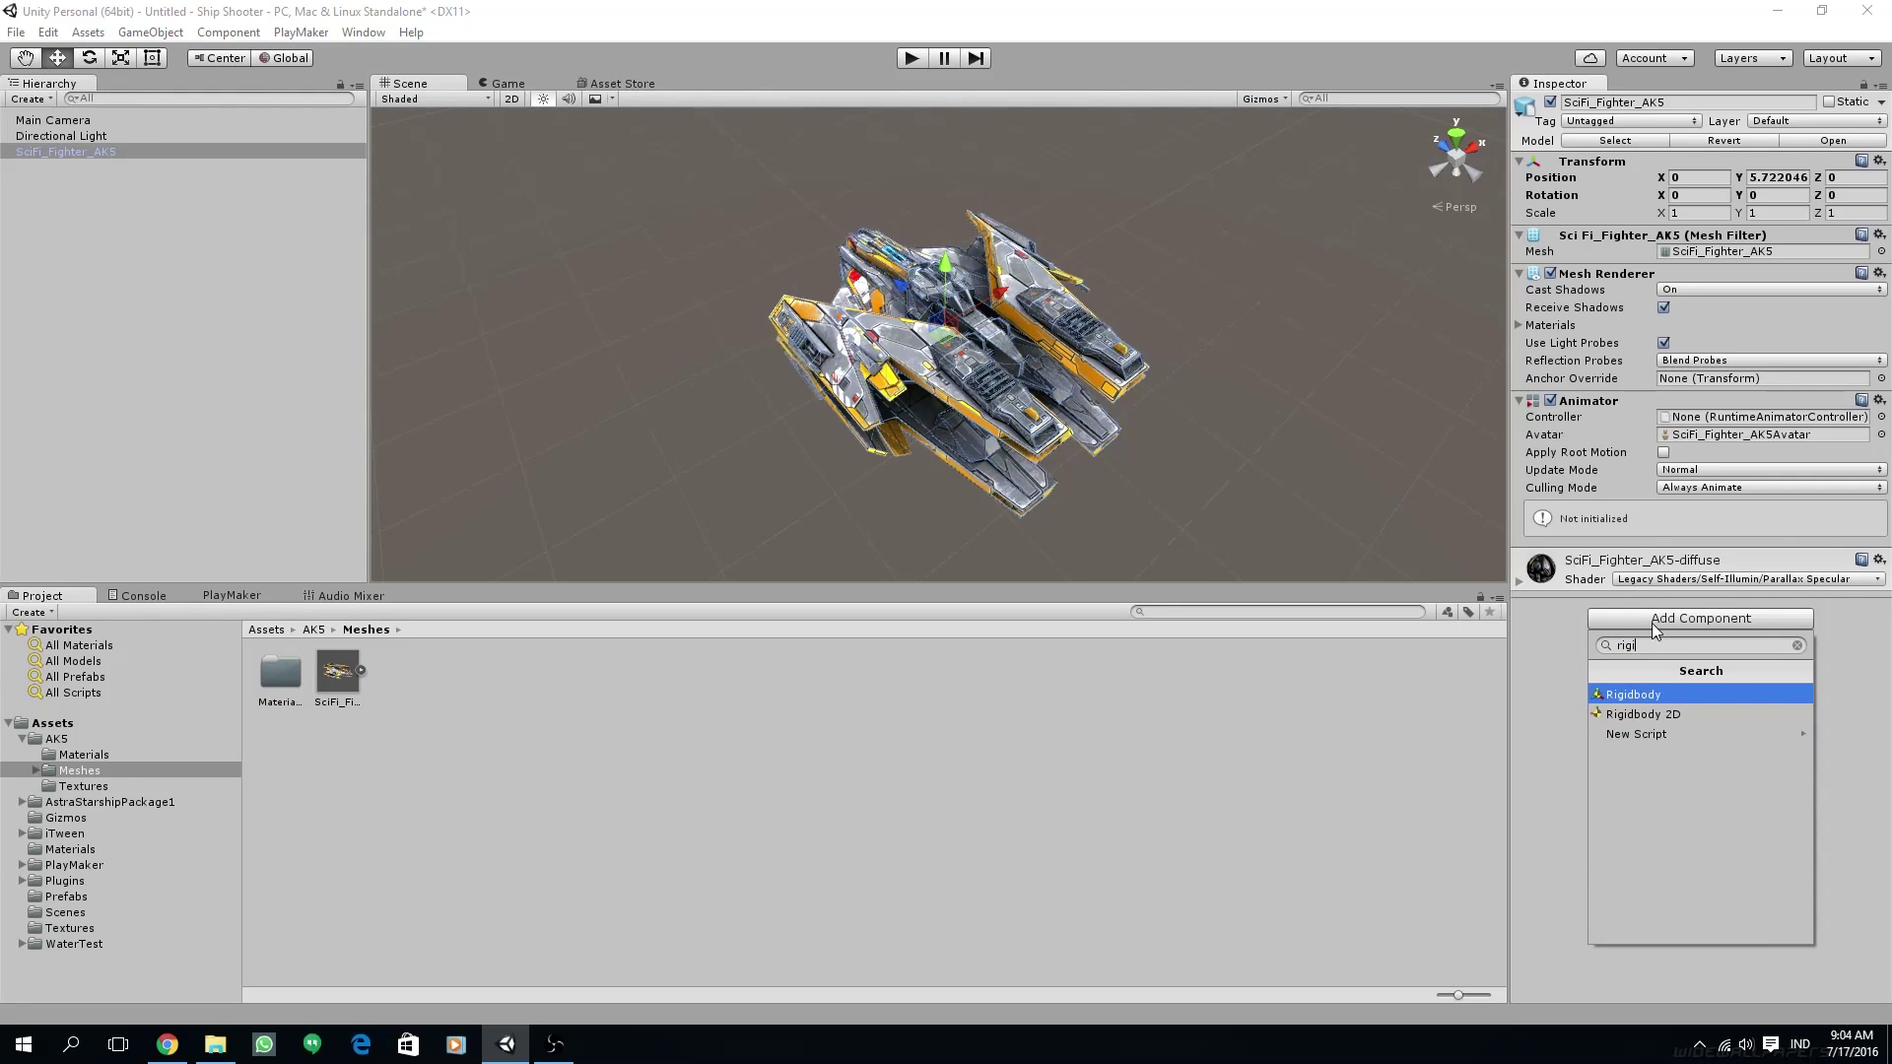
left_click(1665, 695)
left_click(1525, 553)
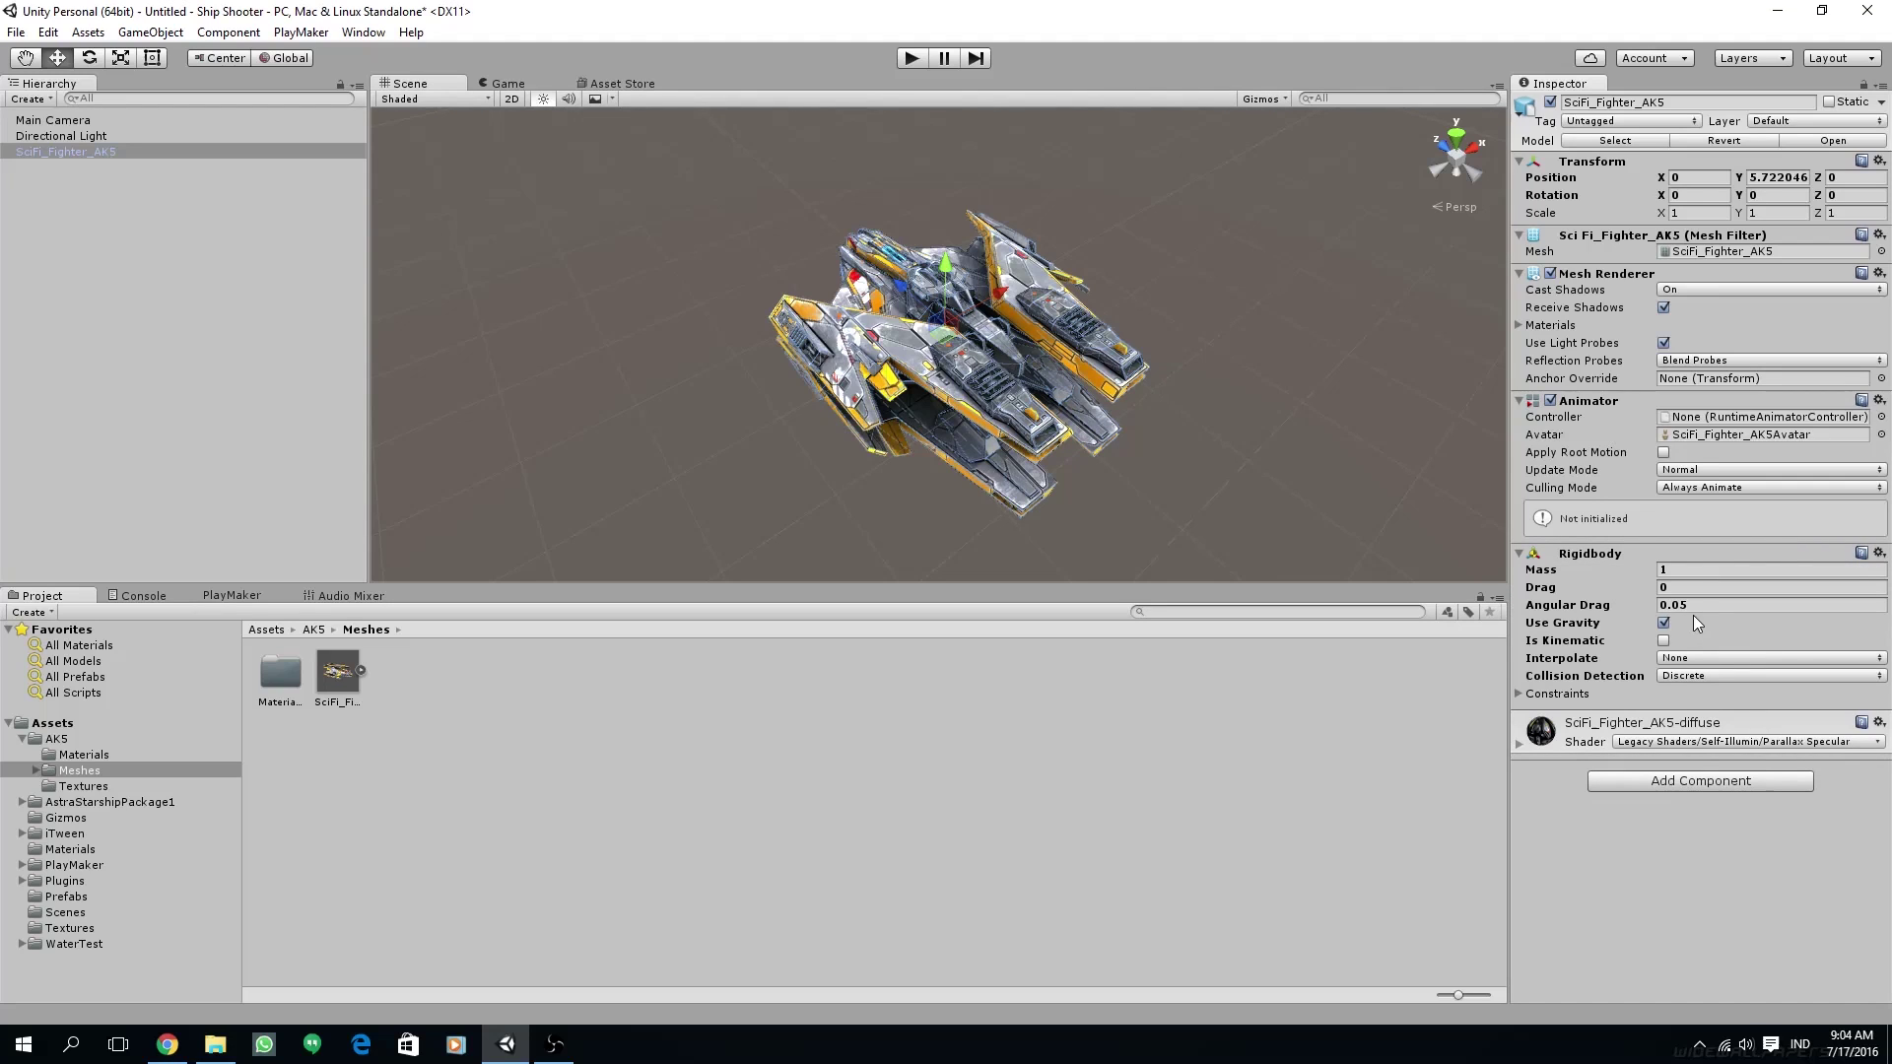
left_click(1664, 623)
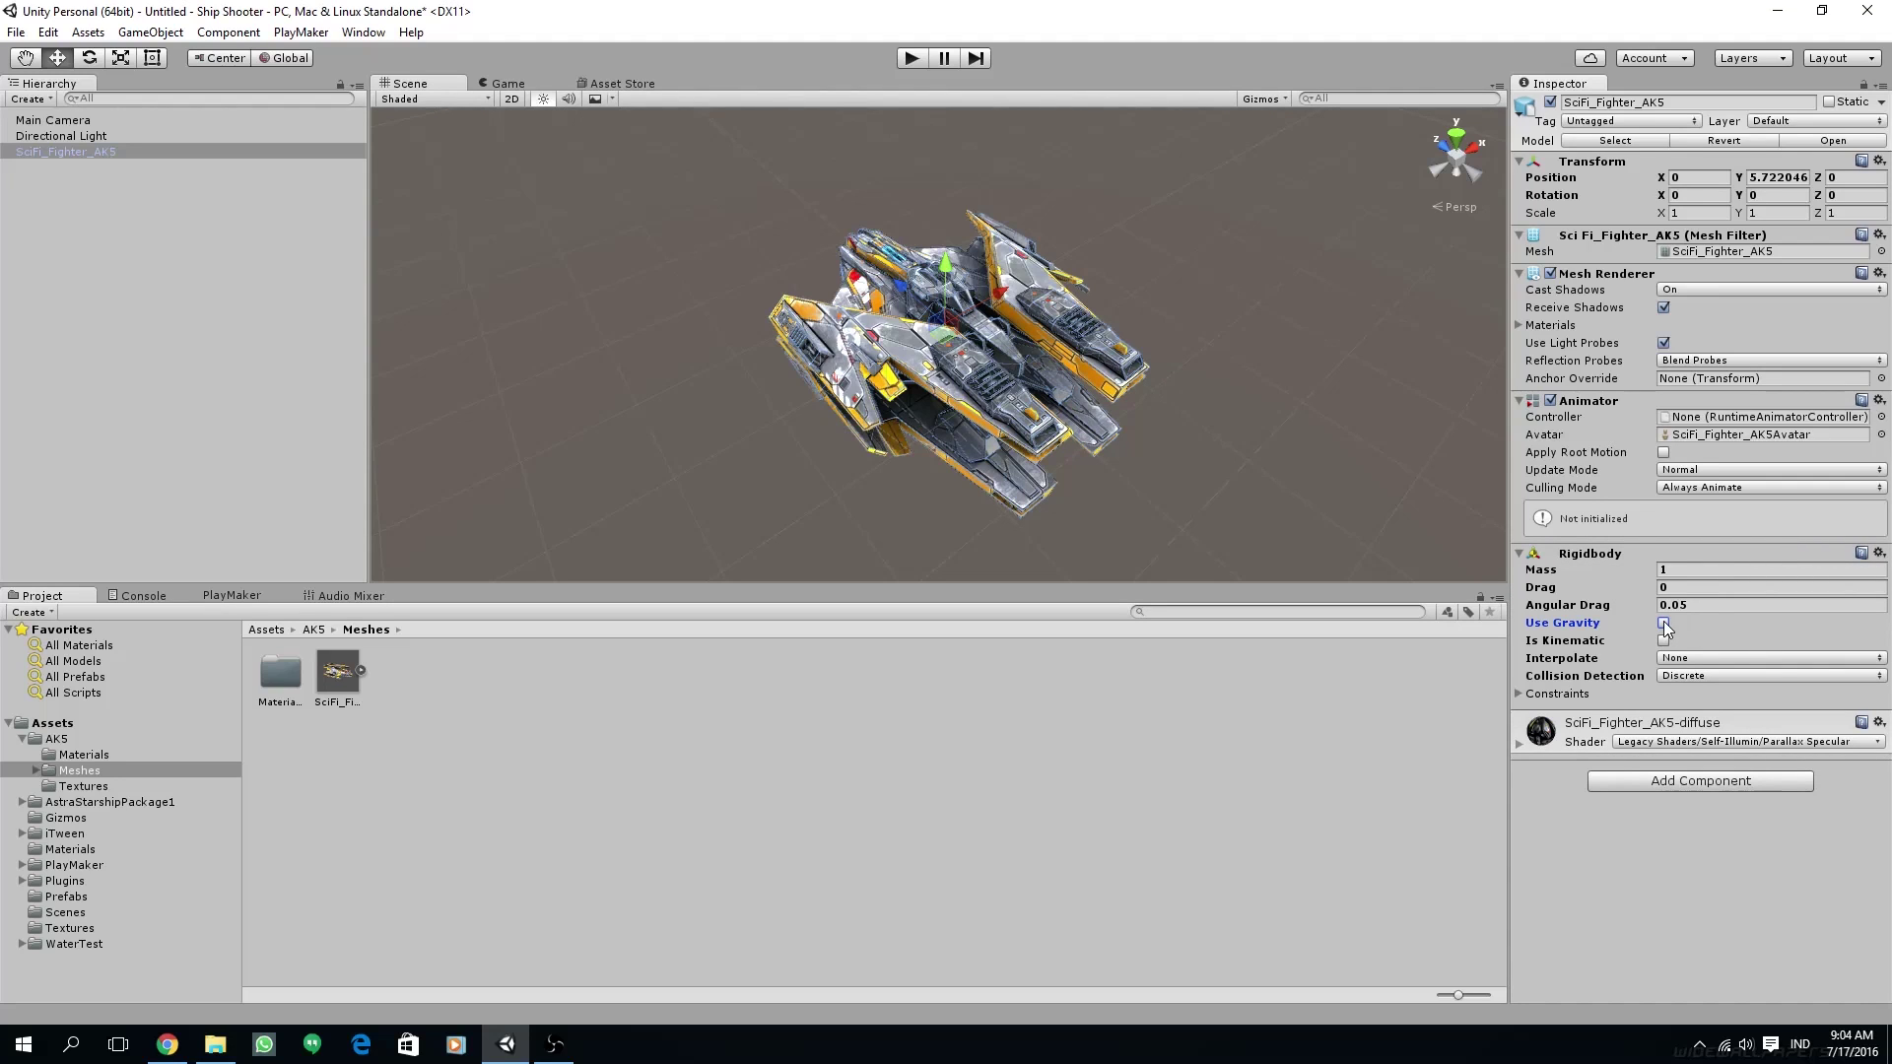
- Add a Box Collider set as a trigger, with Size X 1.45
left_click(1688, 780)
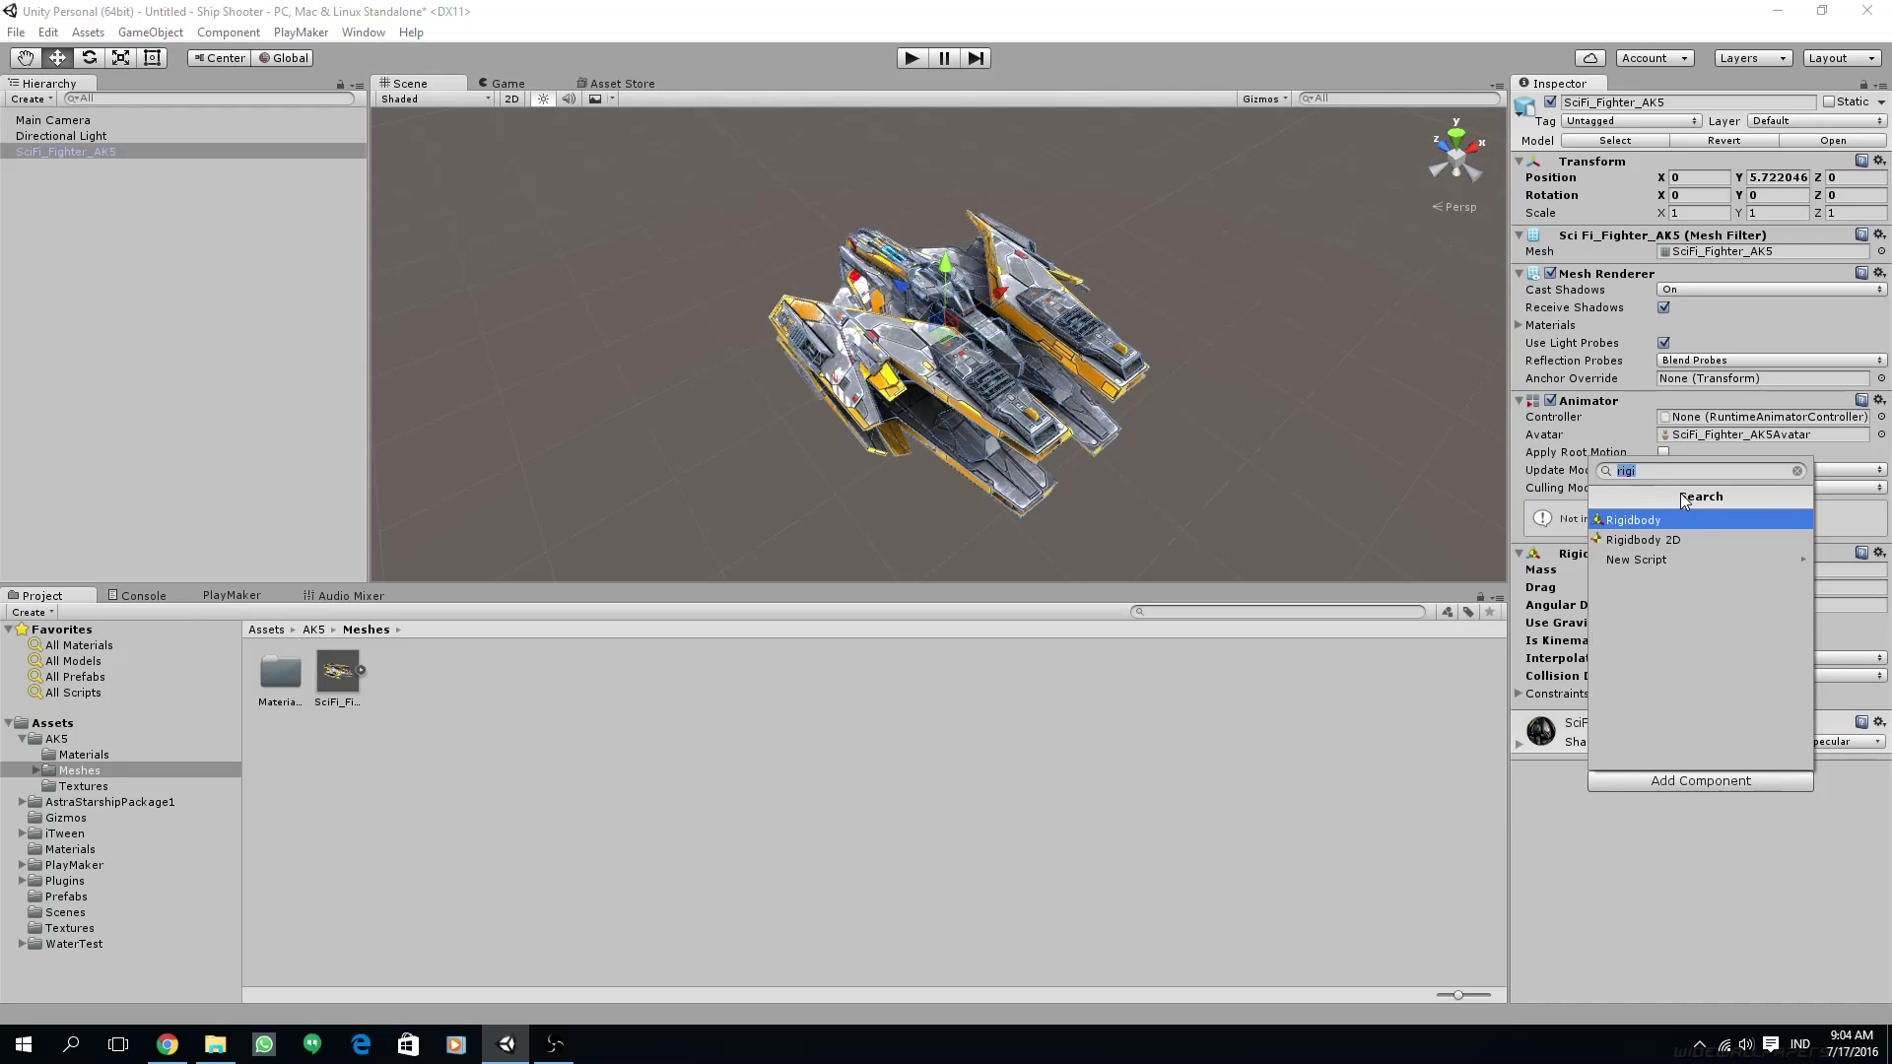
type("box co")
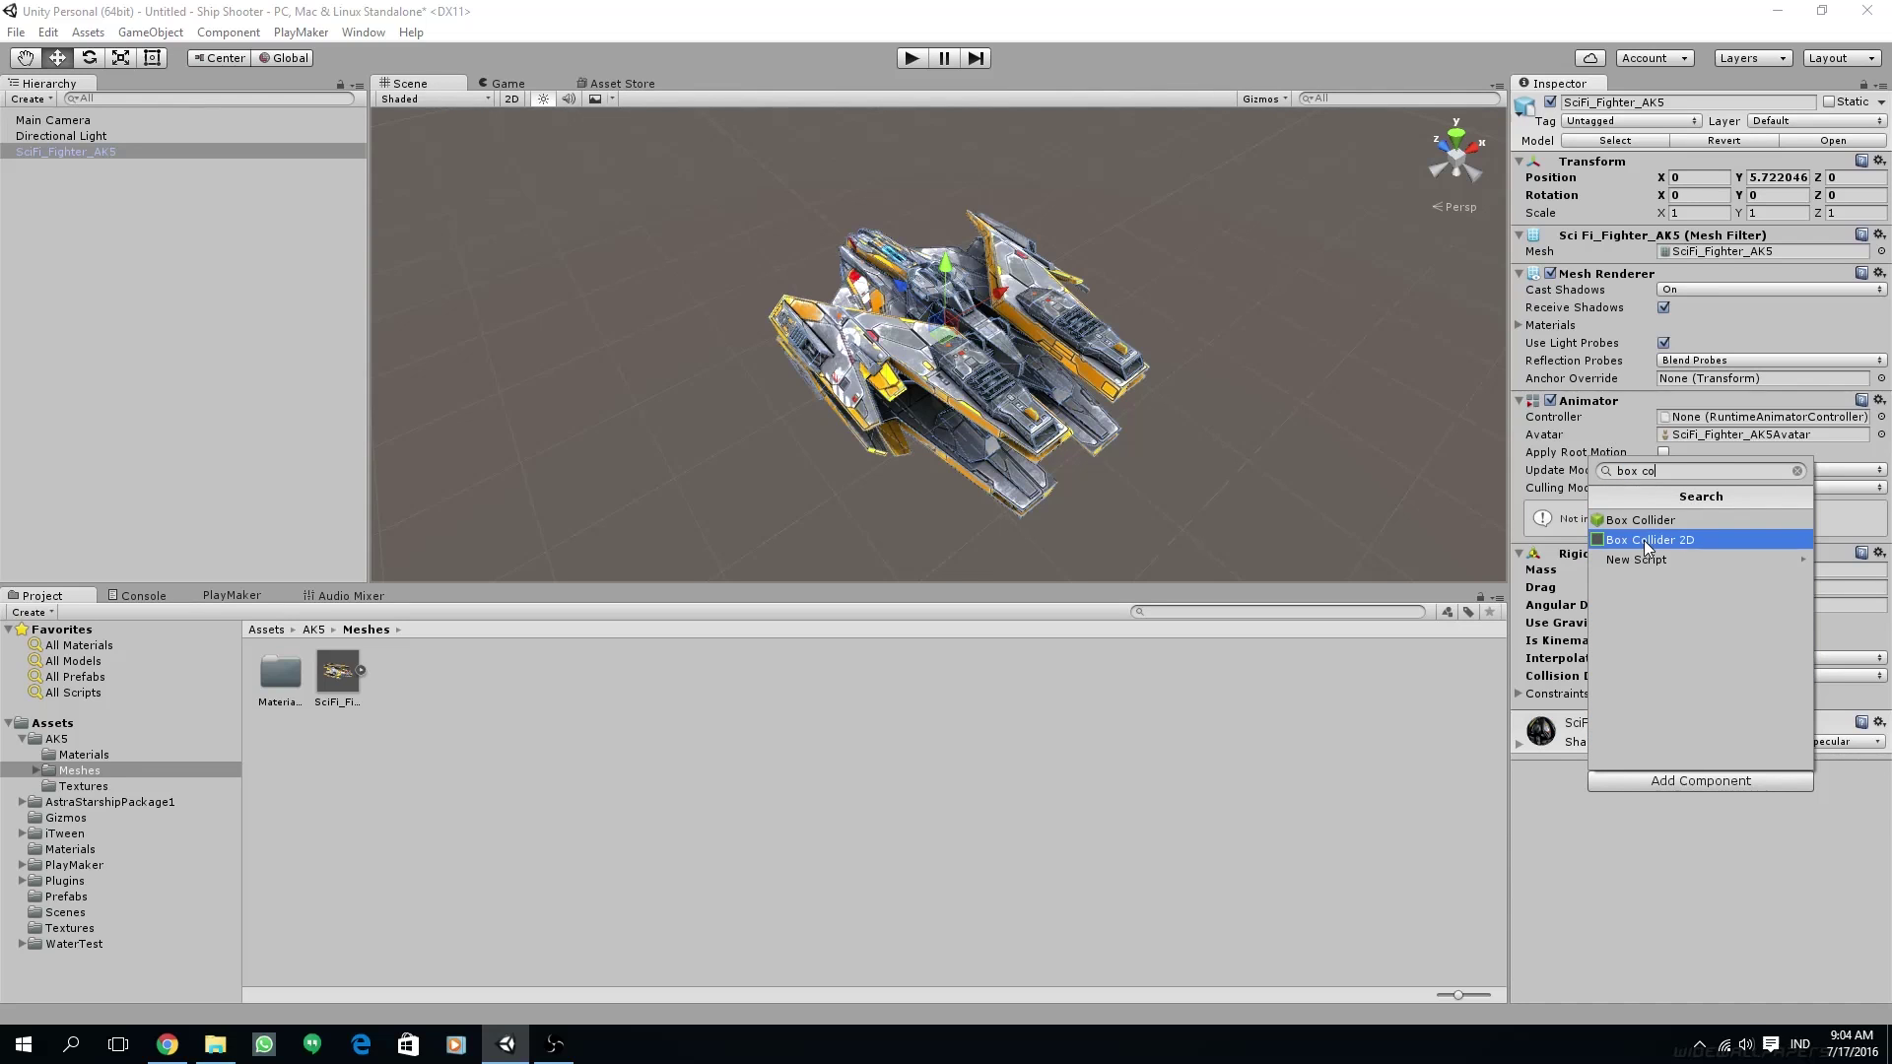
left_click(1650, 522)
left_click(1664, 757)
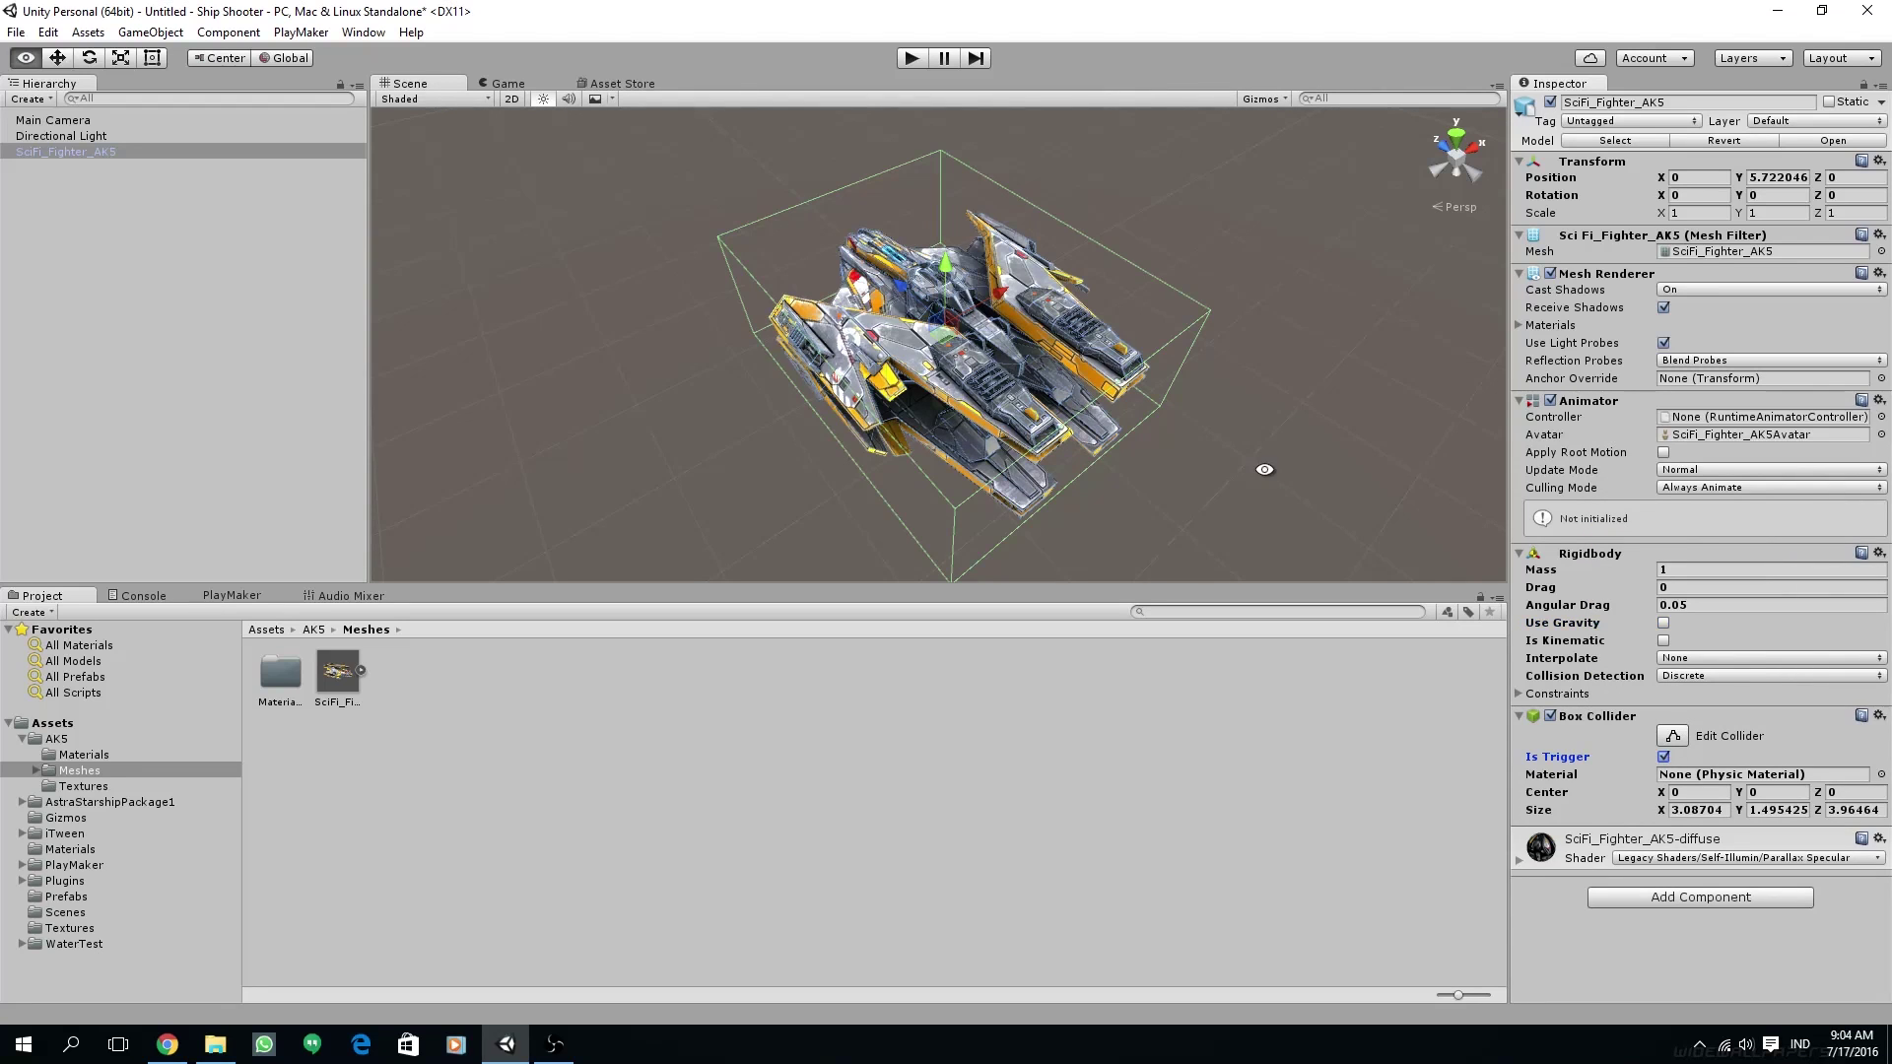
left_click_drag(1265, 470, 1305, 629, "alt")
left_click_drag(1661, 810, 1607, 818)
- Edit the collider bounds, pulling its end, top and bottom faces onto the hull
left_click_drag(1182, 394, 1107, 372, "alt")
left_click(1673, 735)
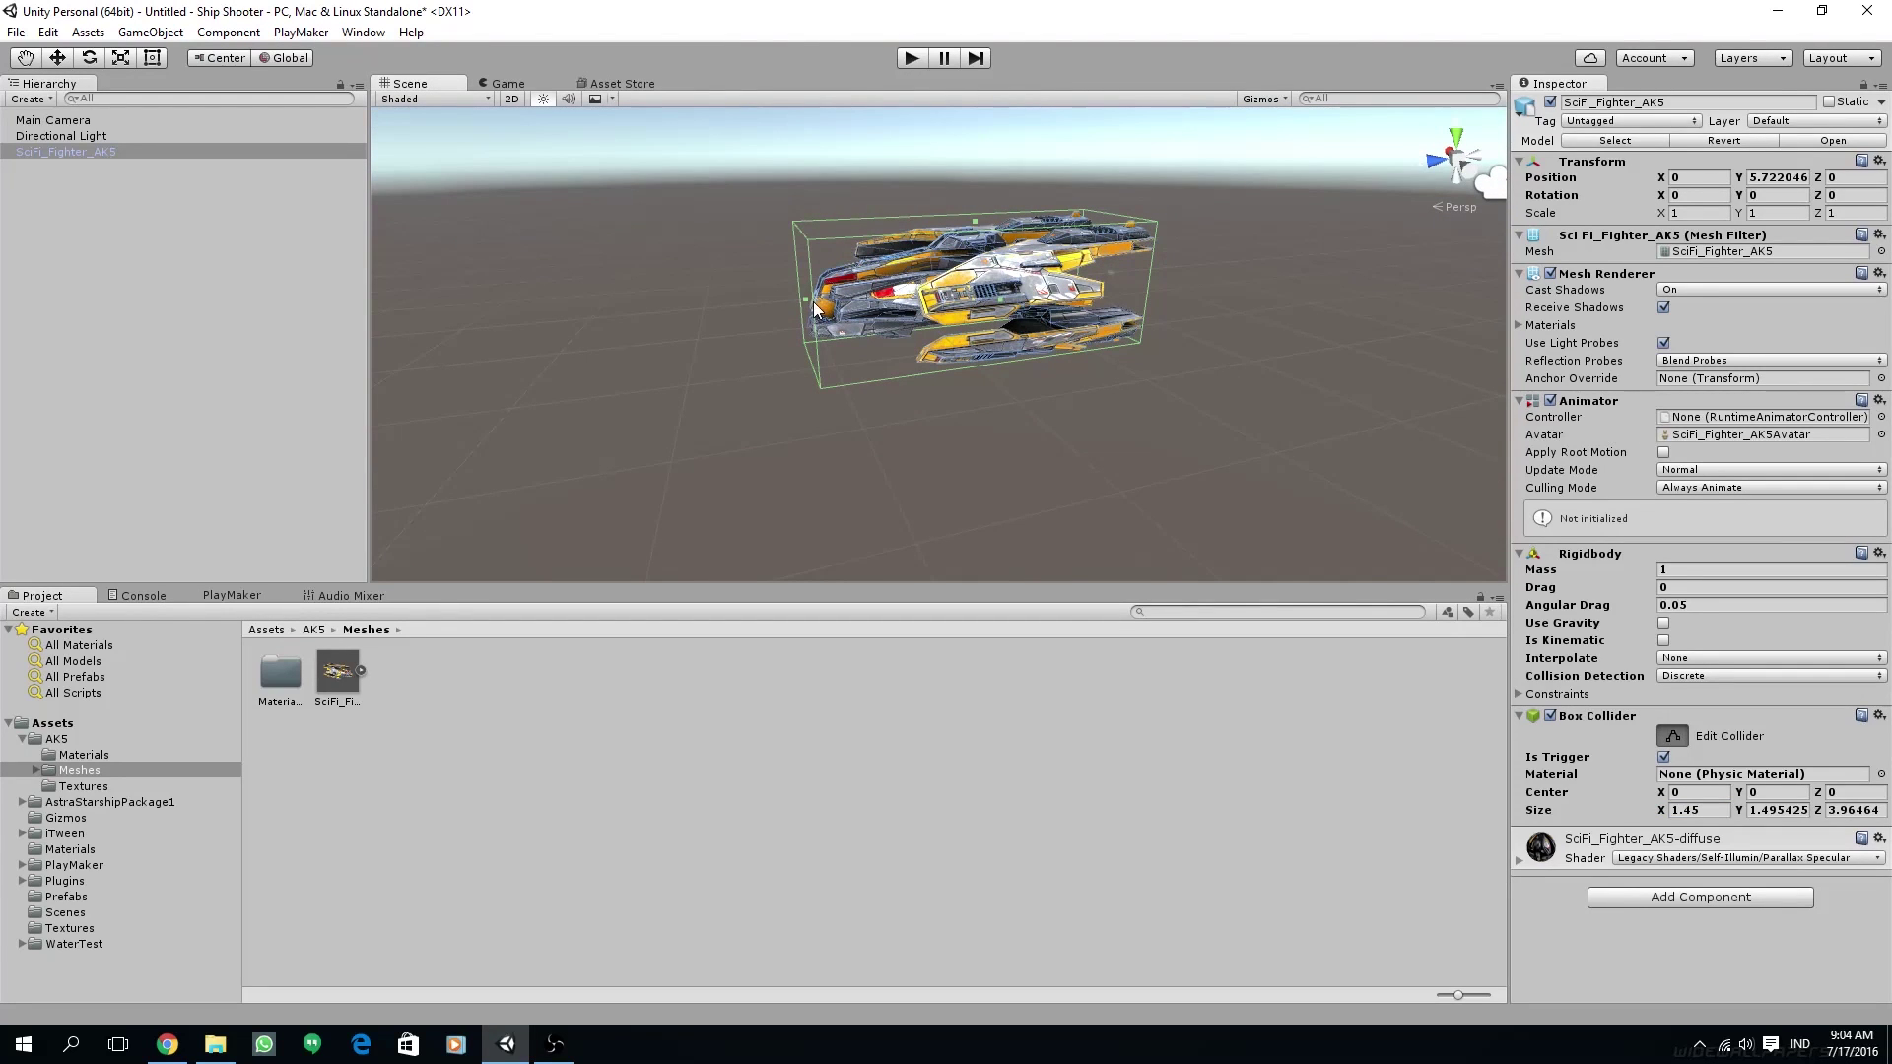
left_click_drag(807, 303, 849, 301)
mouse_move(984, 294)
left_mouse_down("alt")
mouse_move(1116, 363)
mouse_move(1121, 307)
mouse_move(1092, 272)
mouse_move(998, 242)
mouse_move(1010, 264)
mouse_move(1015, 227)
mouse_move(987, 228)
mouse_move(970, 274)
left_mouse_up("alt")
left_click_drag(963, 381, 964, 275, "alt")
left_click_drag(964, 276, 765, 361, "alt")
- Snap to a top-down view, stop collider editing and bring up the PlayMaker editor
left_click(1456, 140)
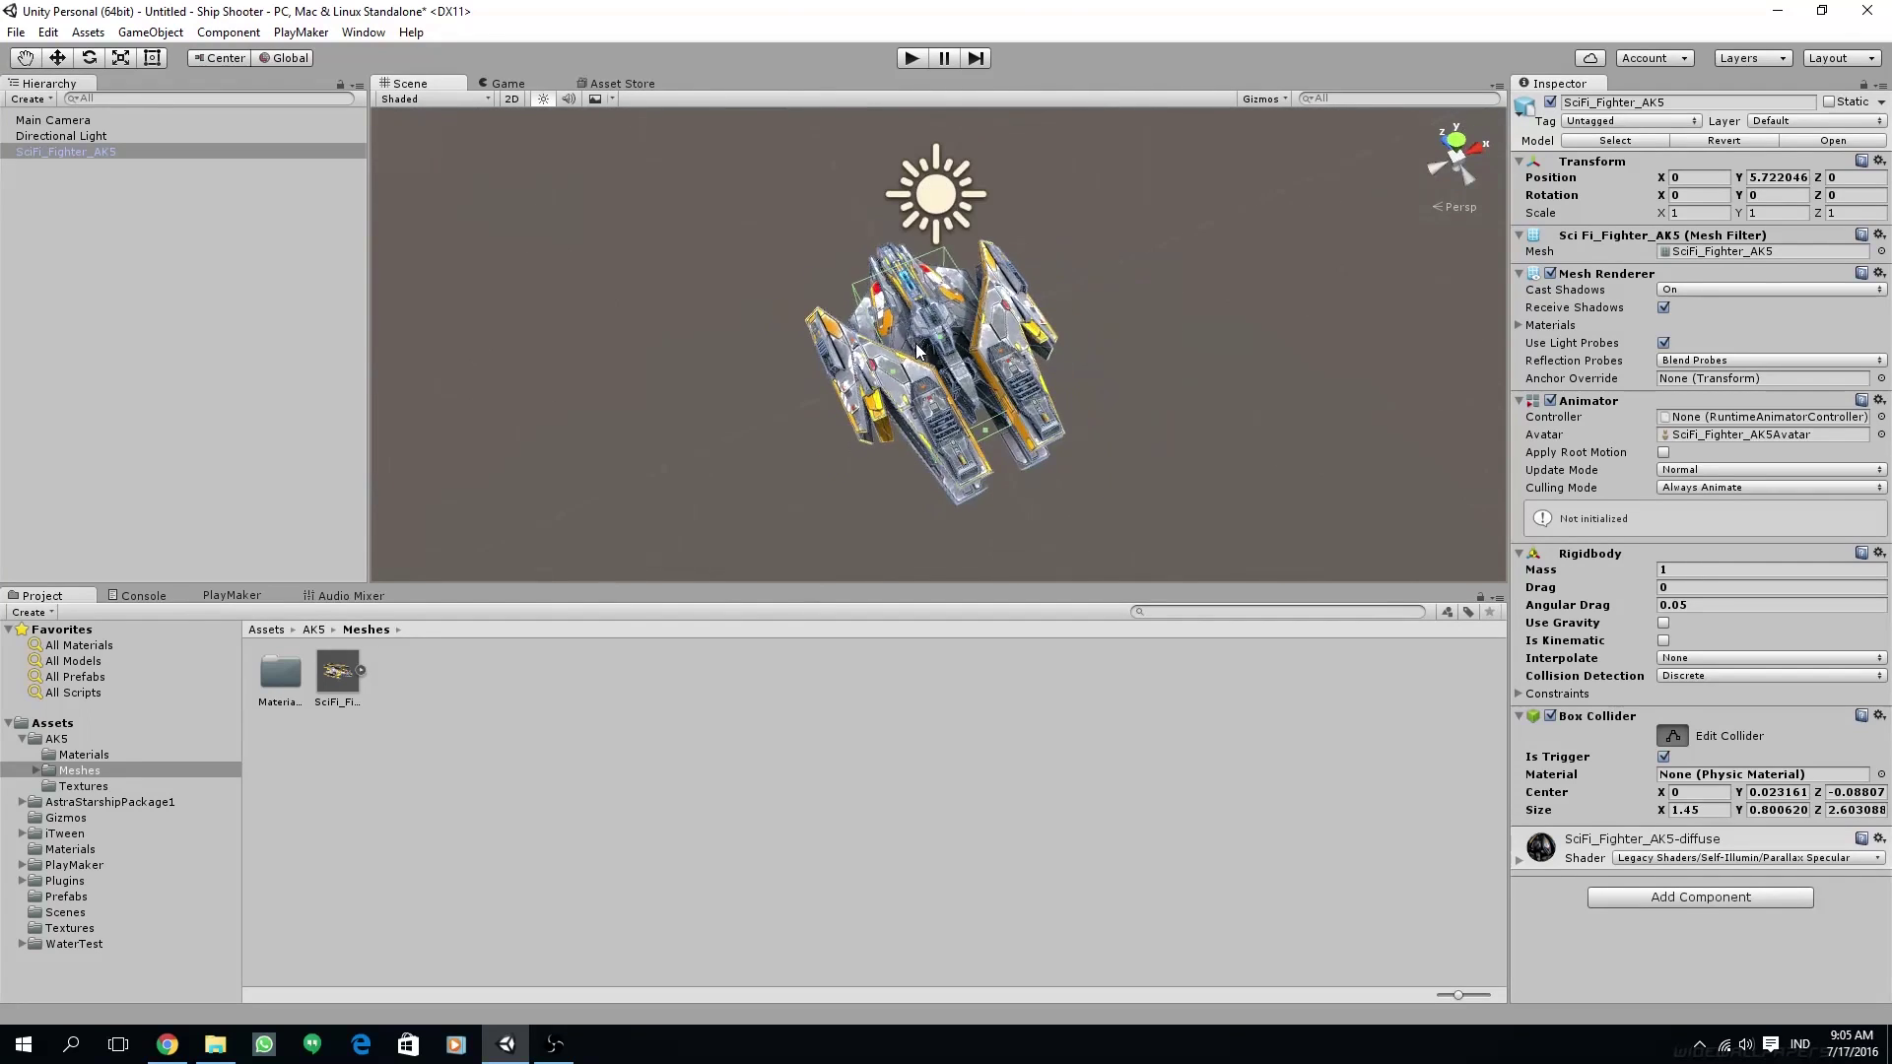
left_click(1675, 735)
left_click(1675, 735)
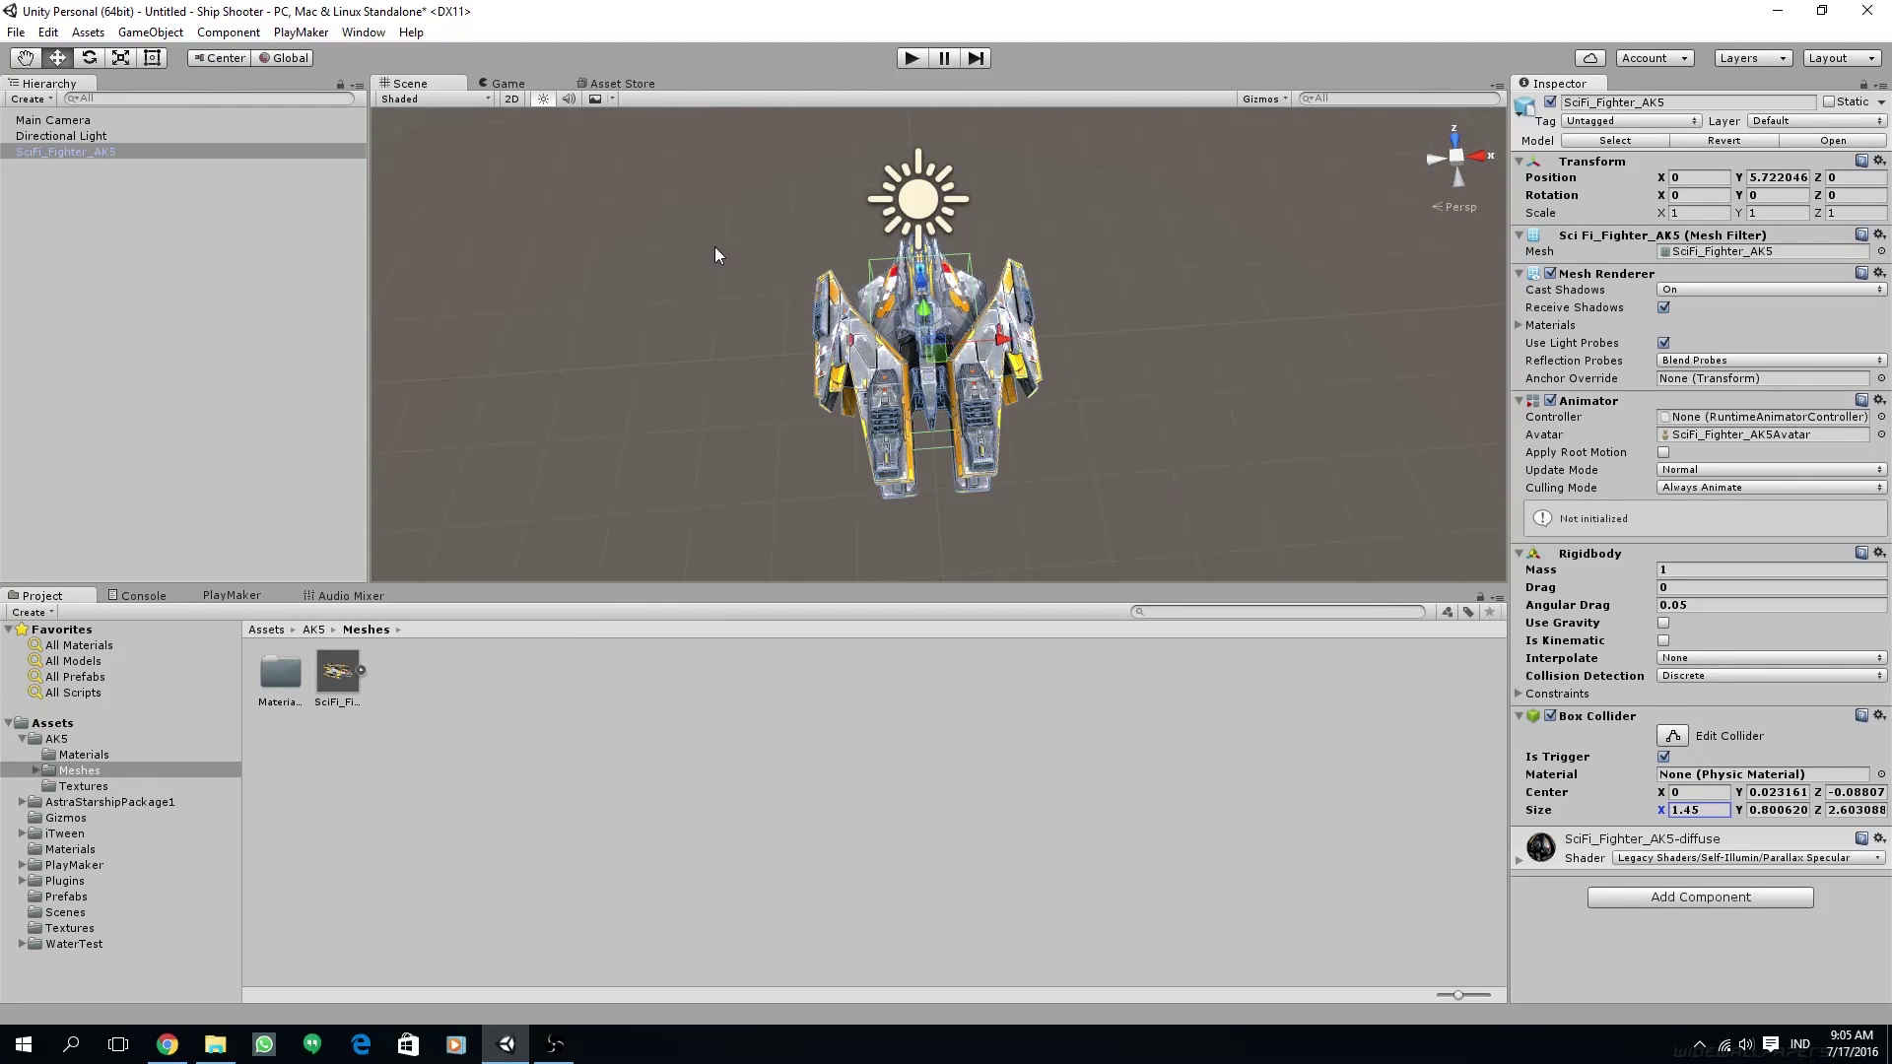
left_click_drag(713, 246, 522, 464, "alt")
left_click(261, 593)
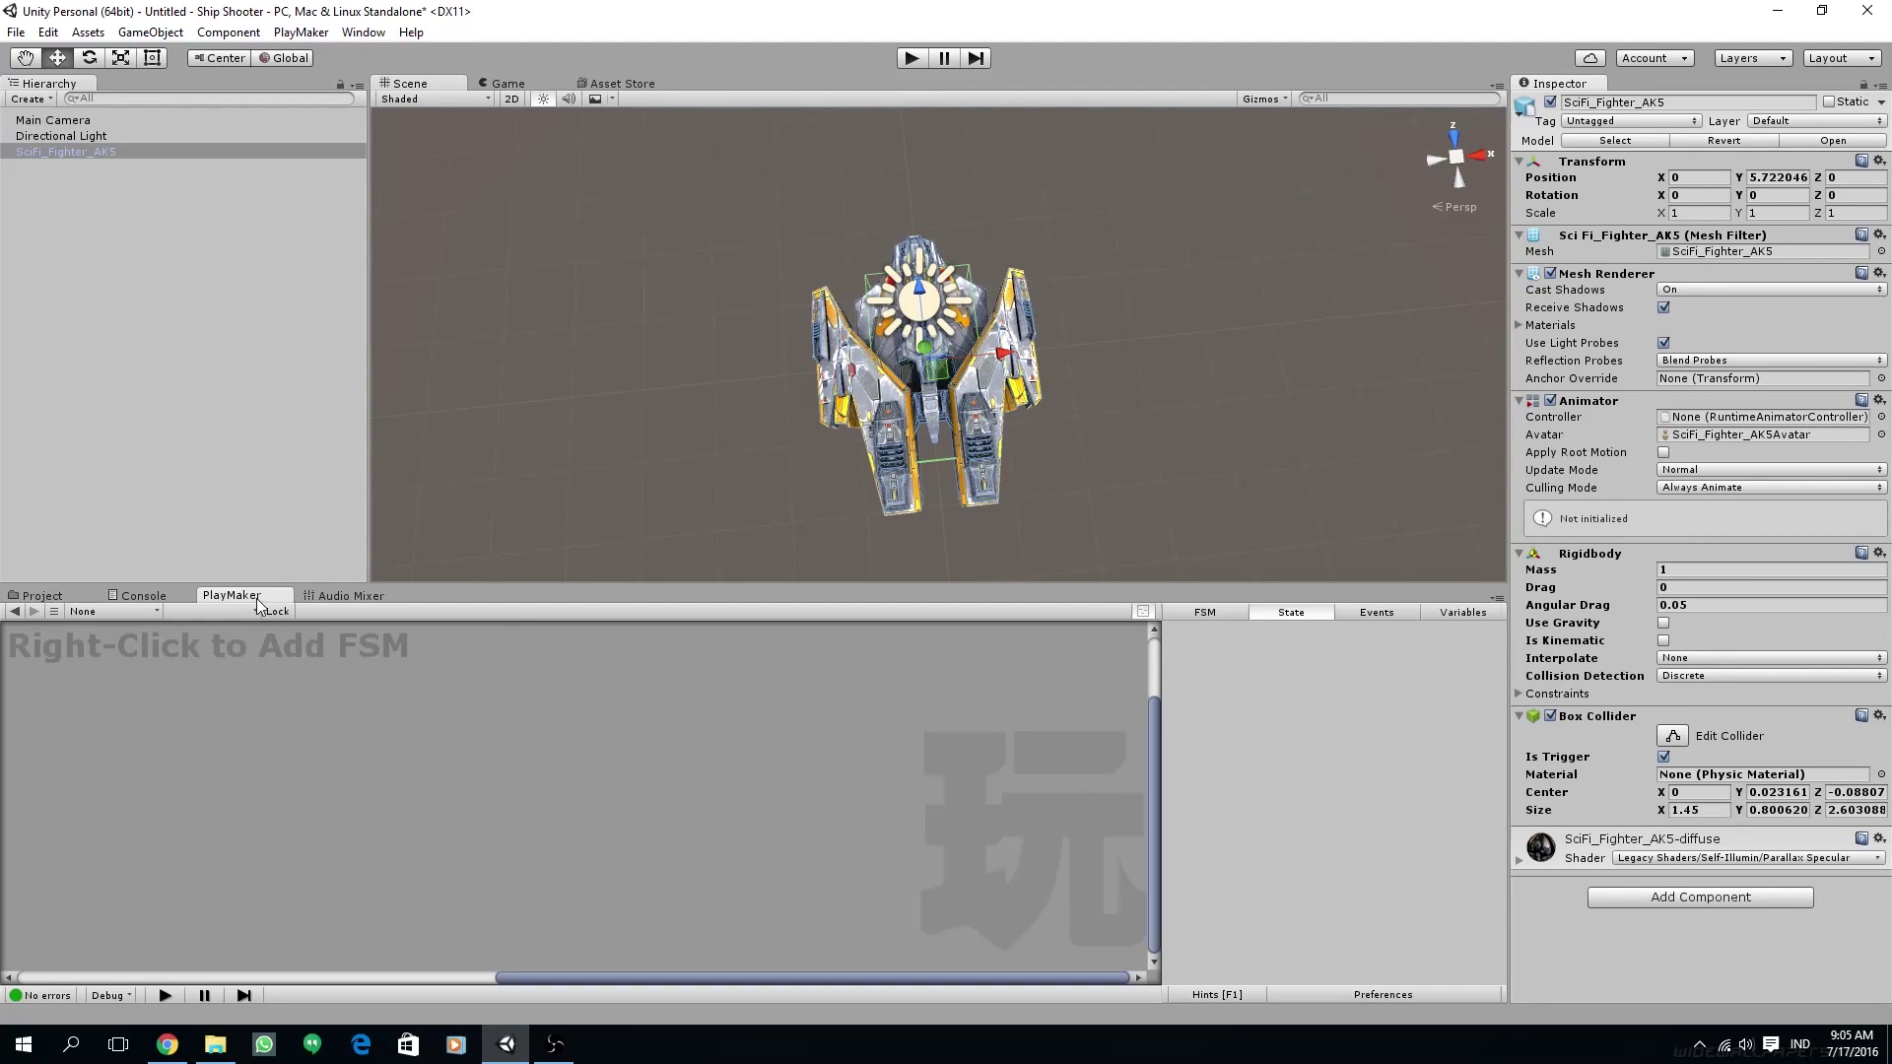
left_click_drag(700, 432, 751, 404, "alt")
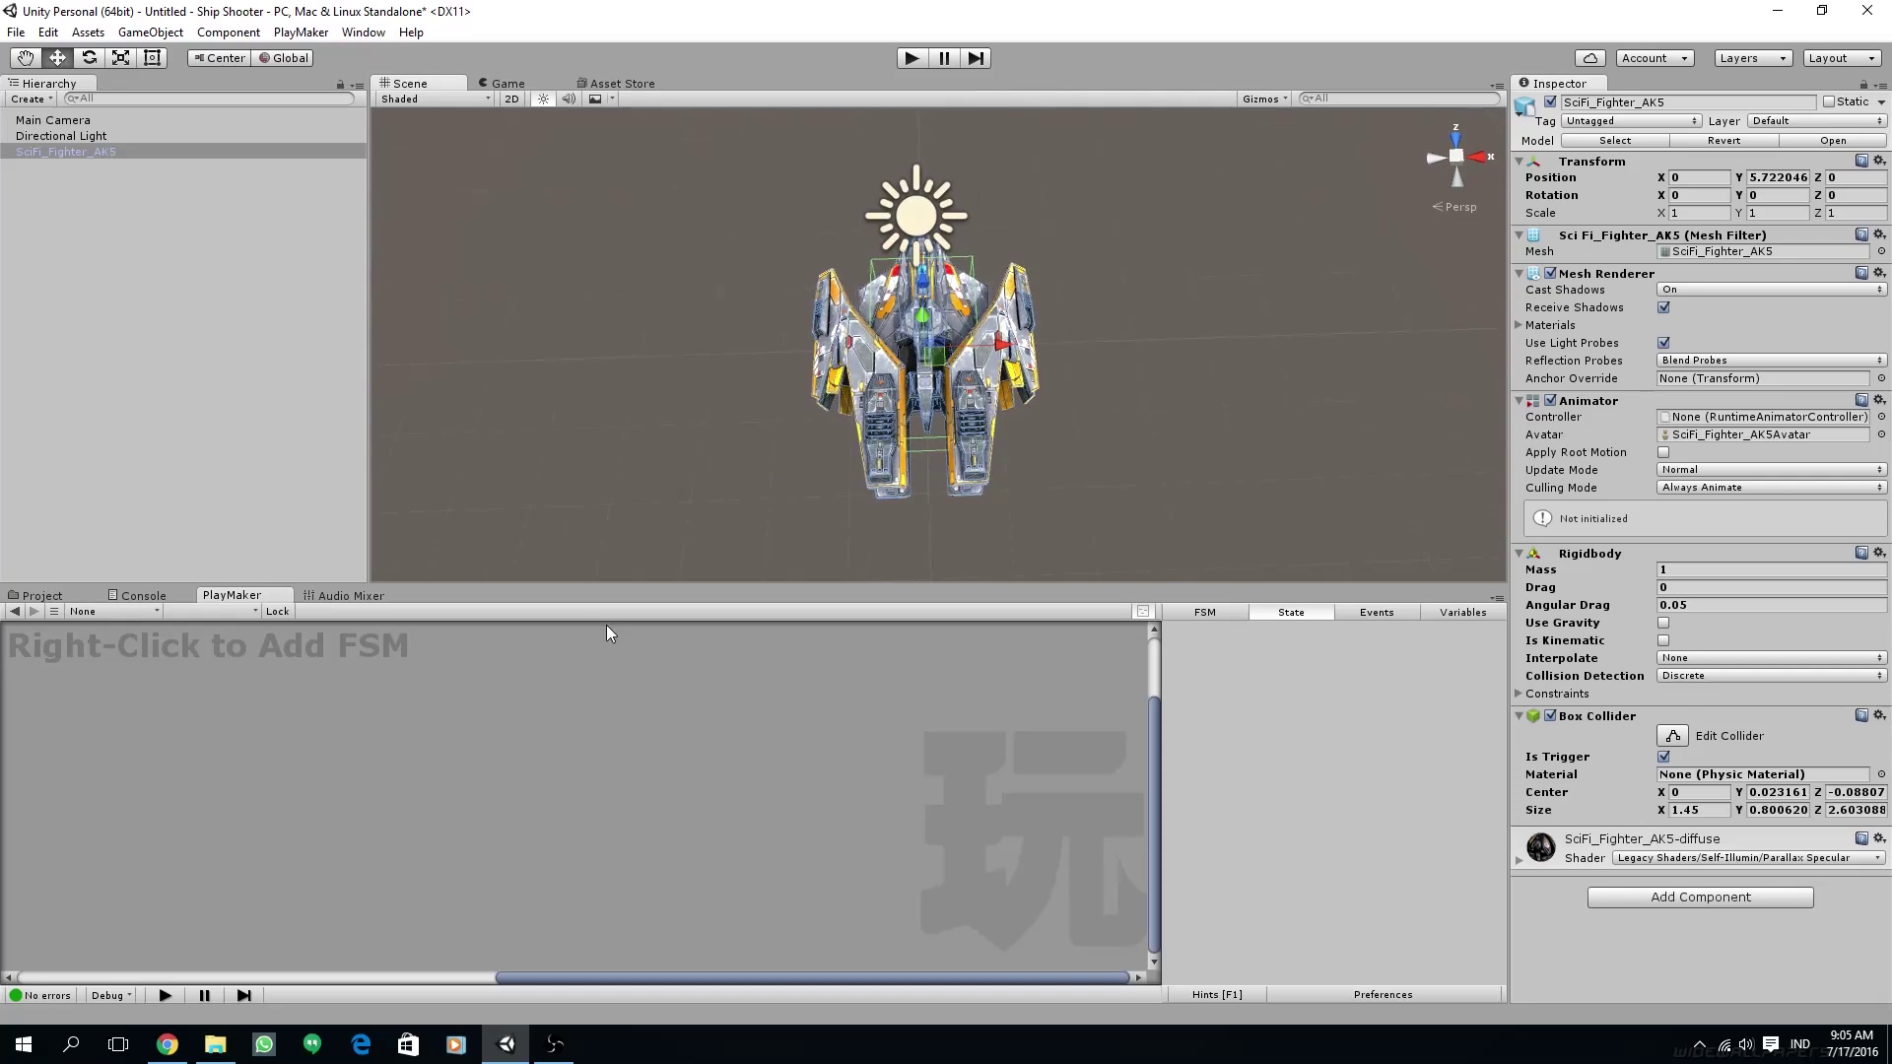
- Save the scene as Spaceshooter_tutorial in the Assets/Scenes folder
key("ctrl+s")
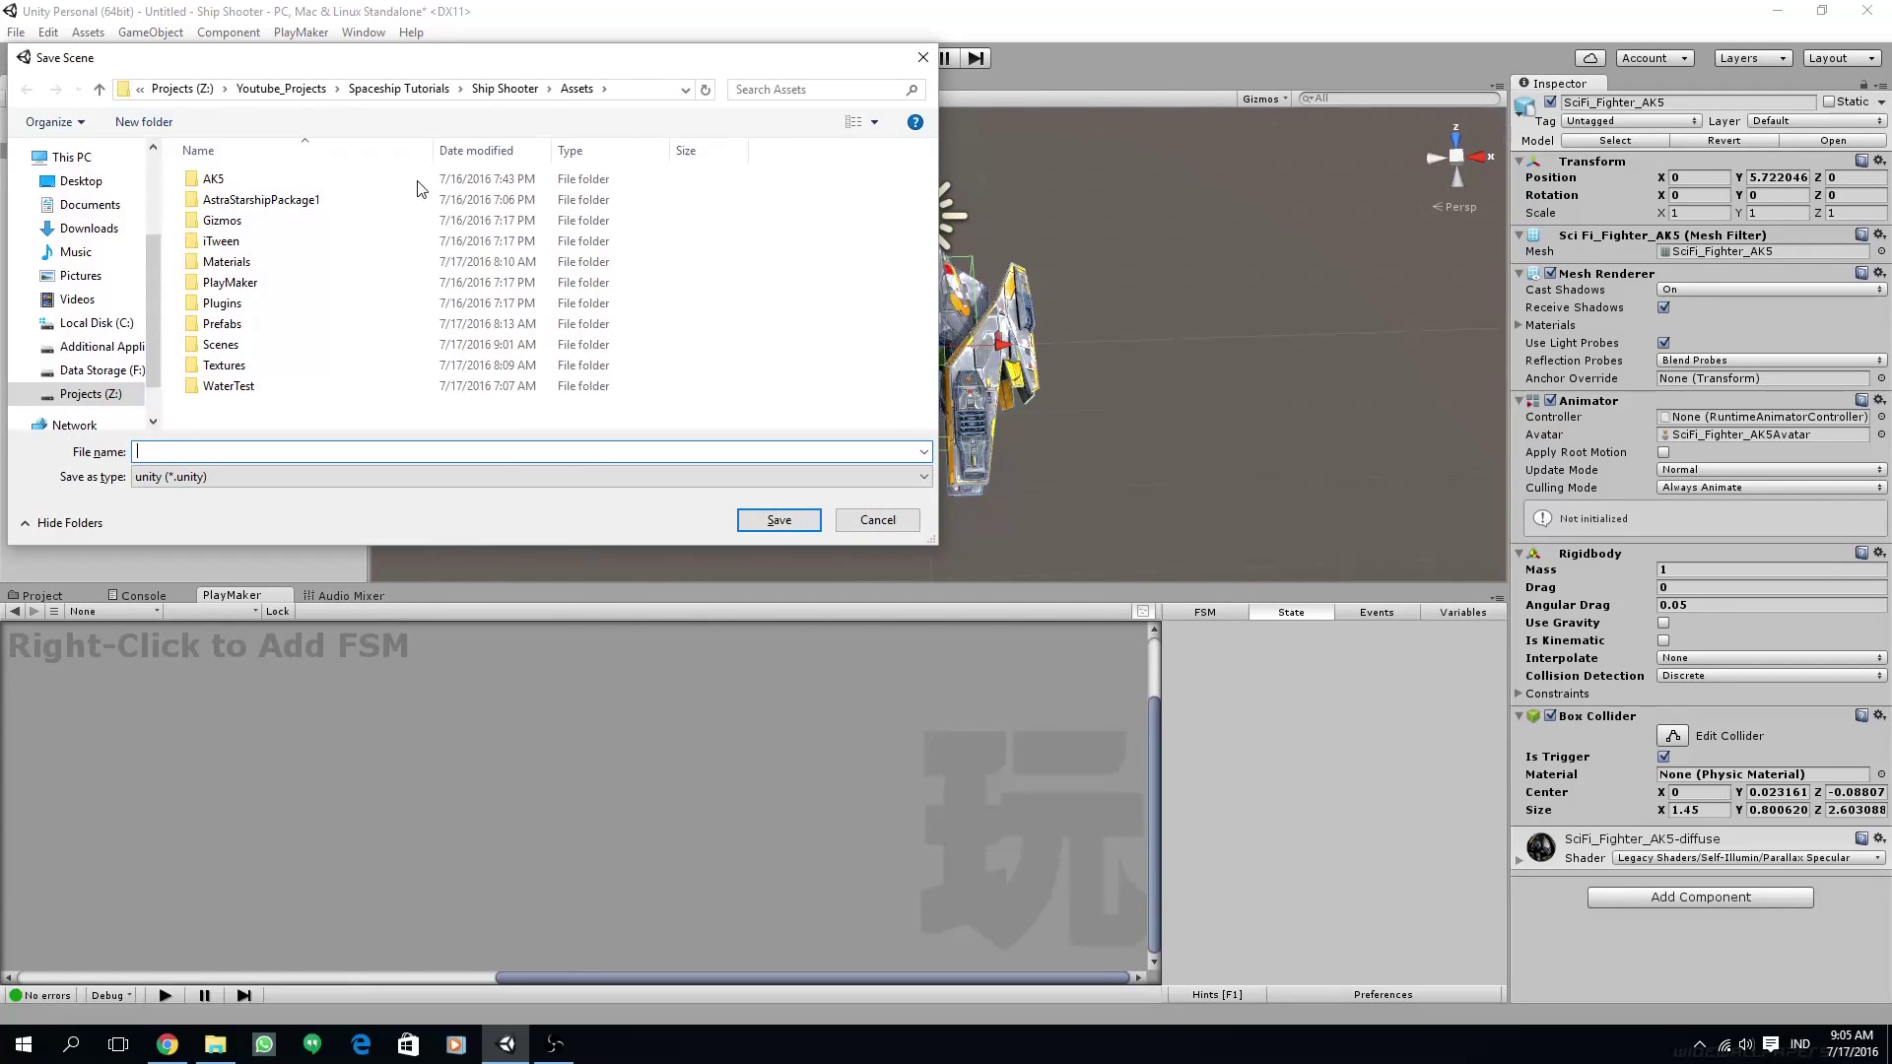
double_click(261, 357)
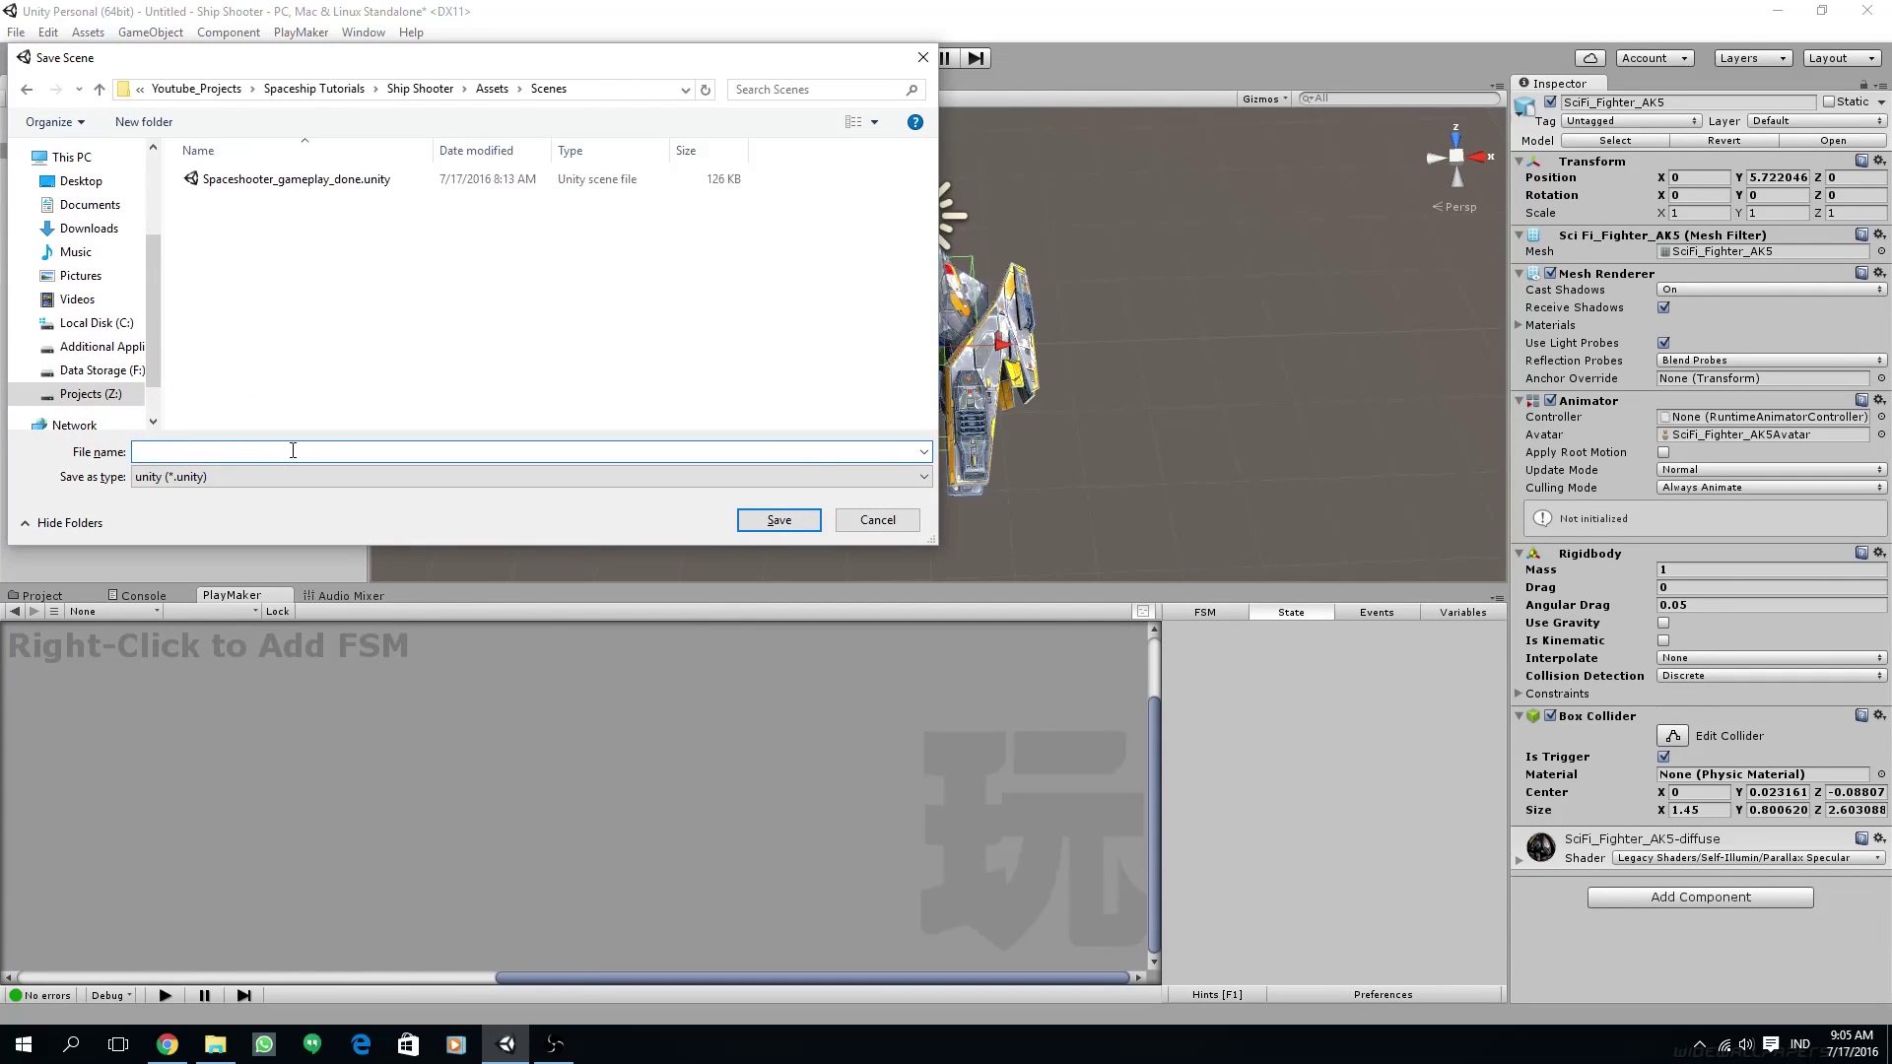
type("Space")
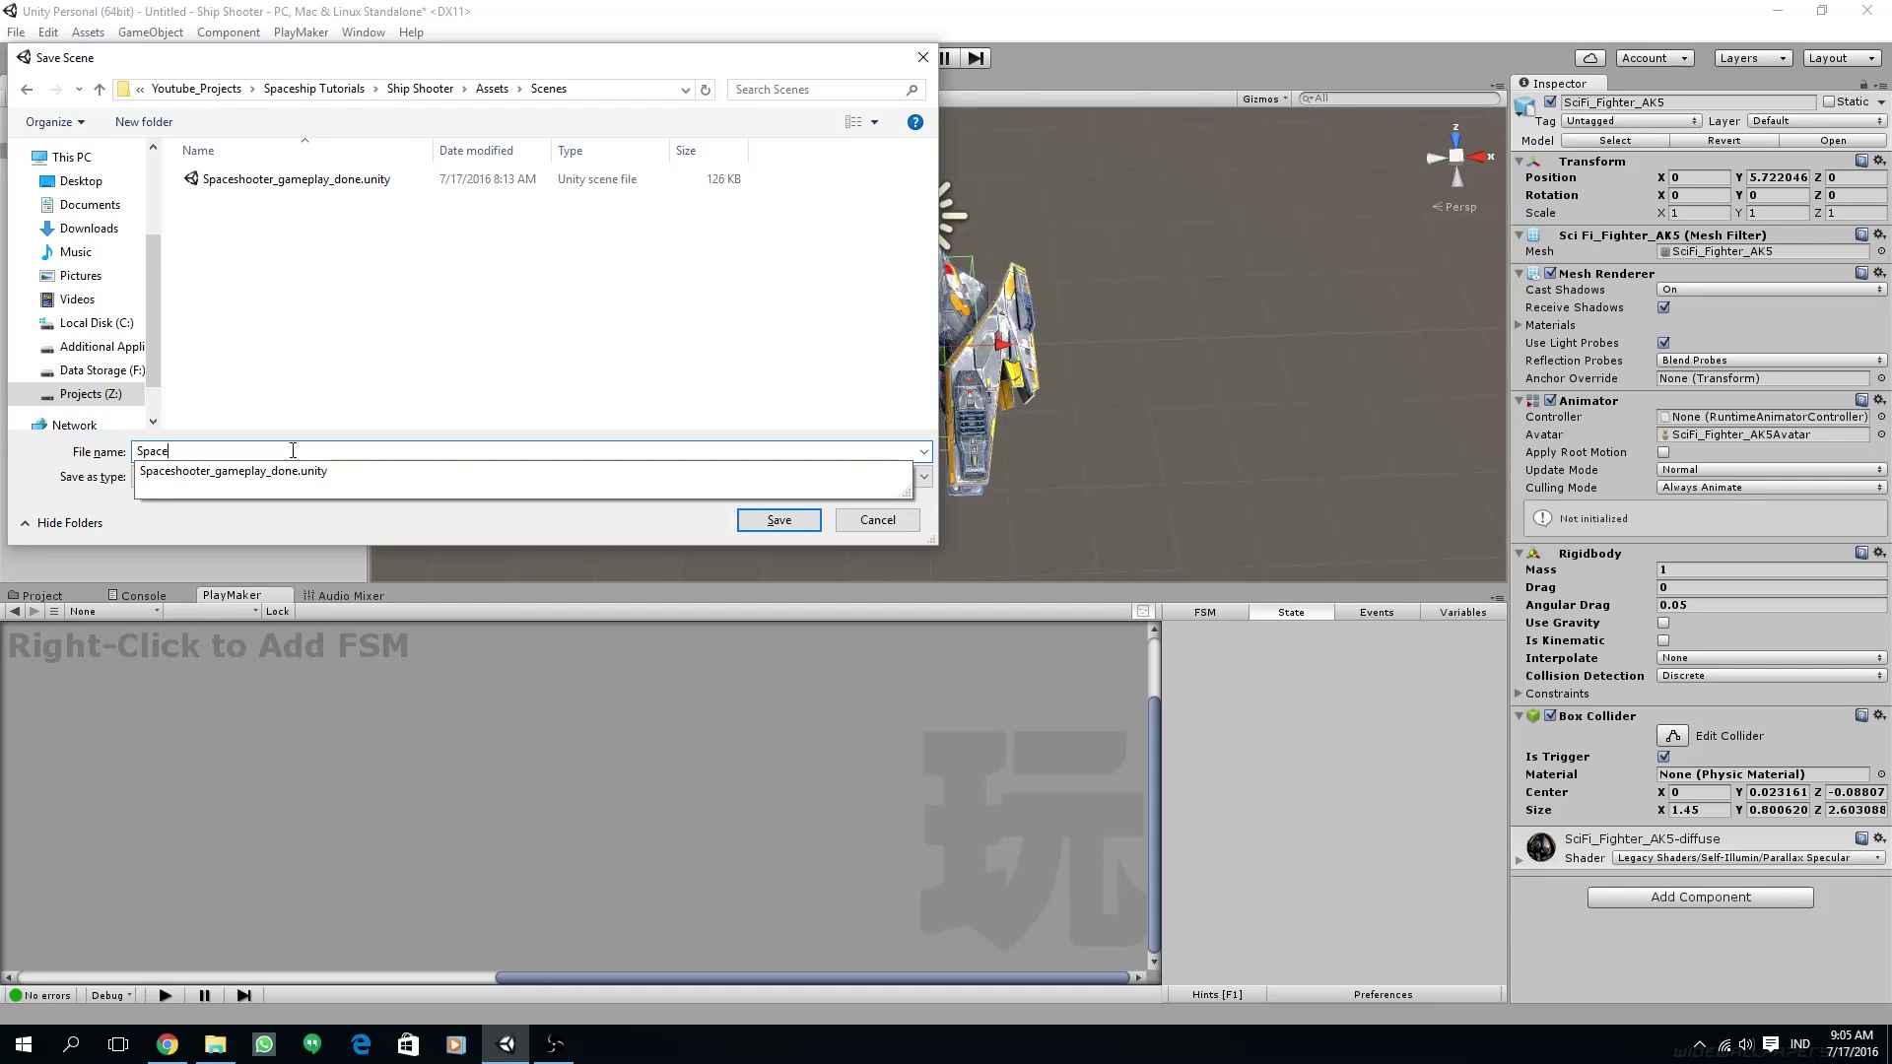
type("shooter_tut")
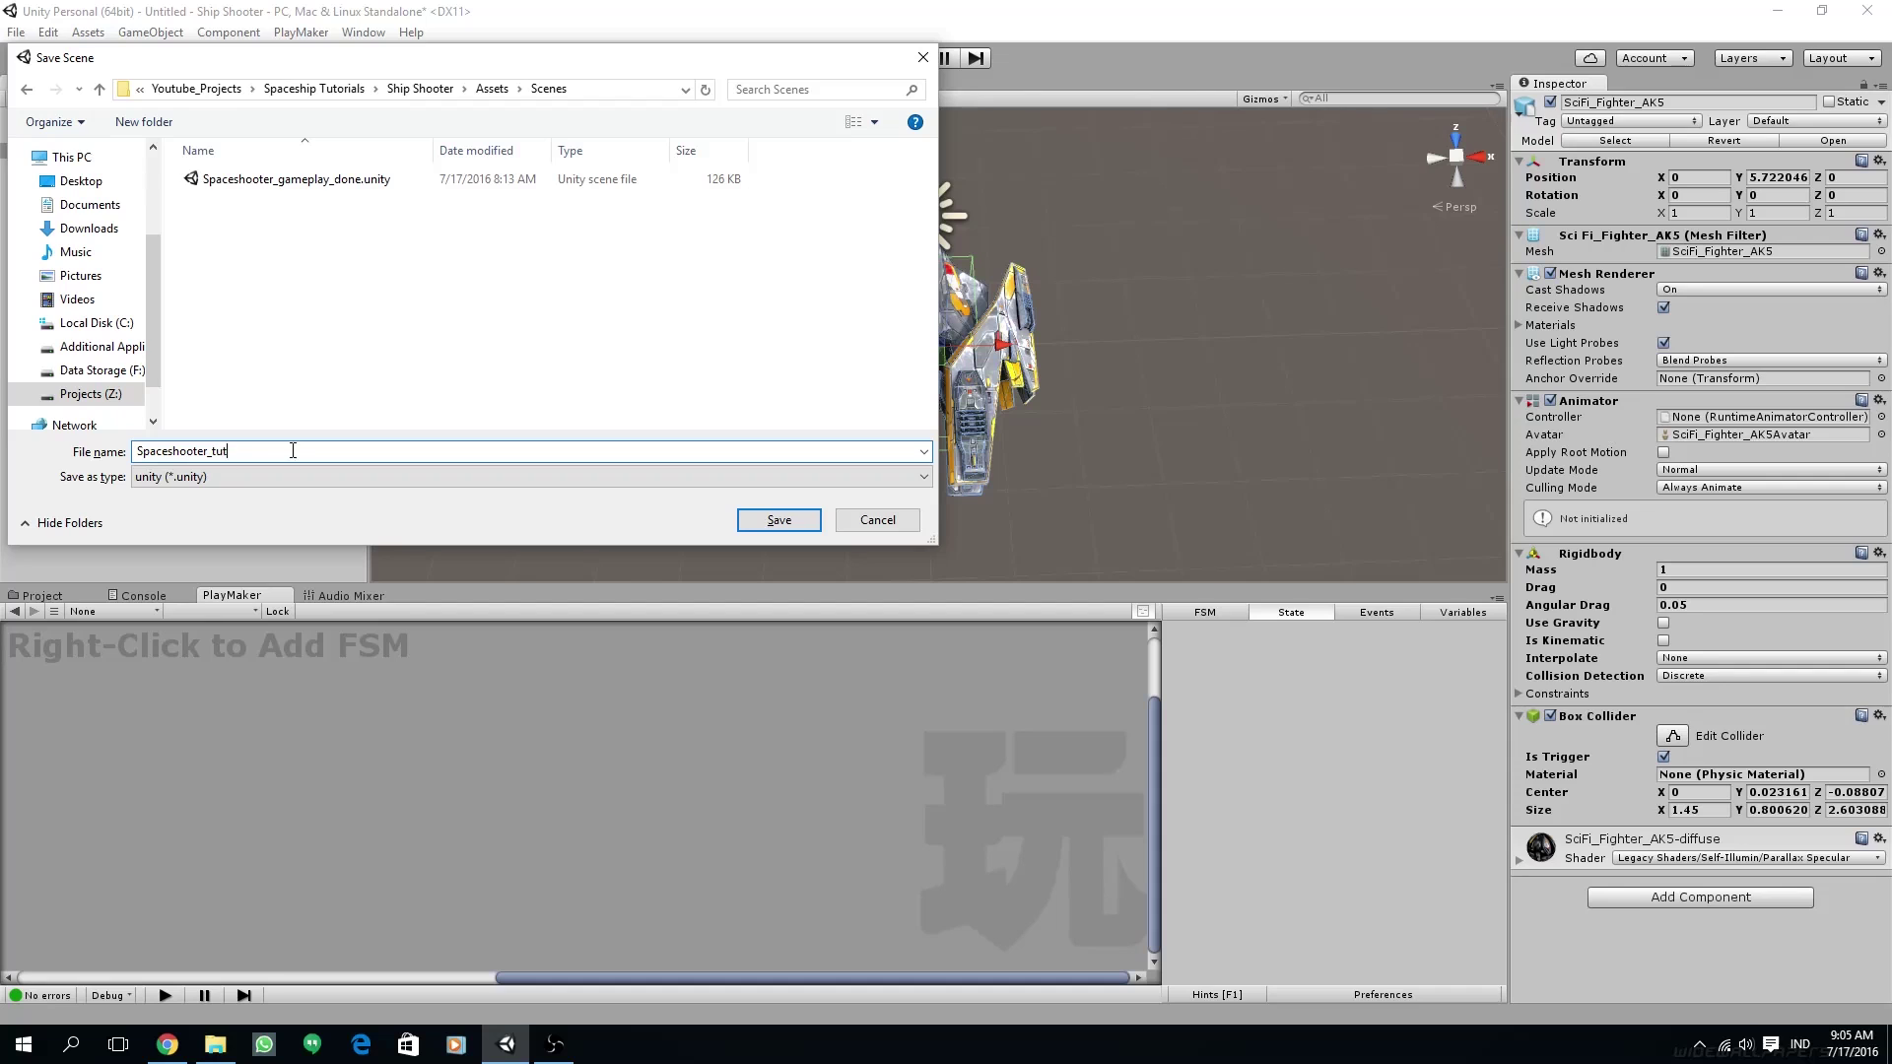
type("oral")
key("Return")
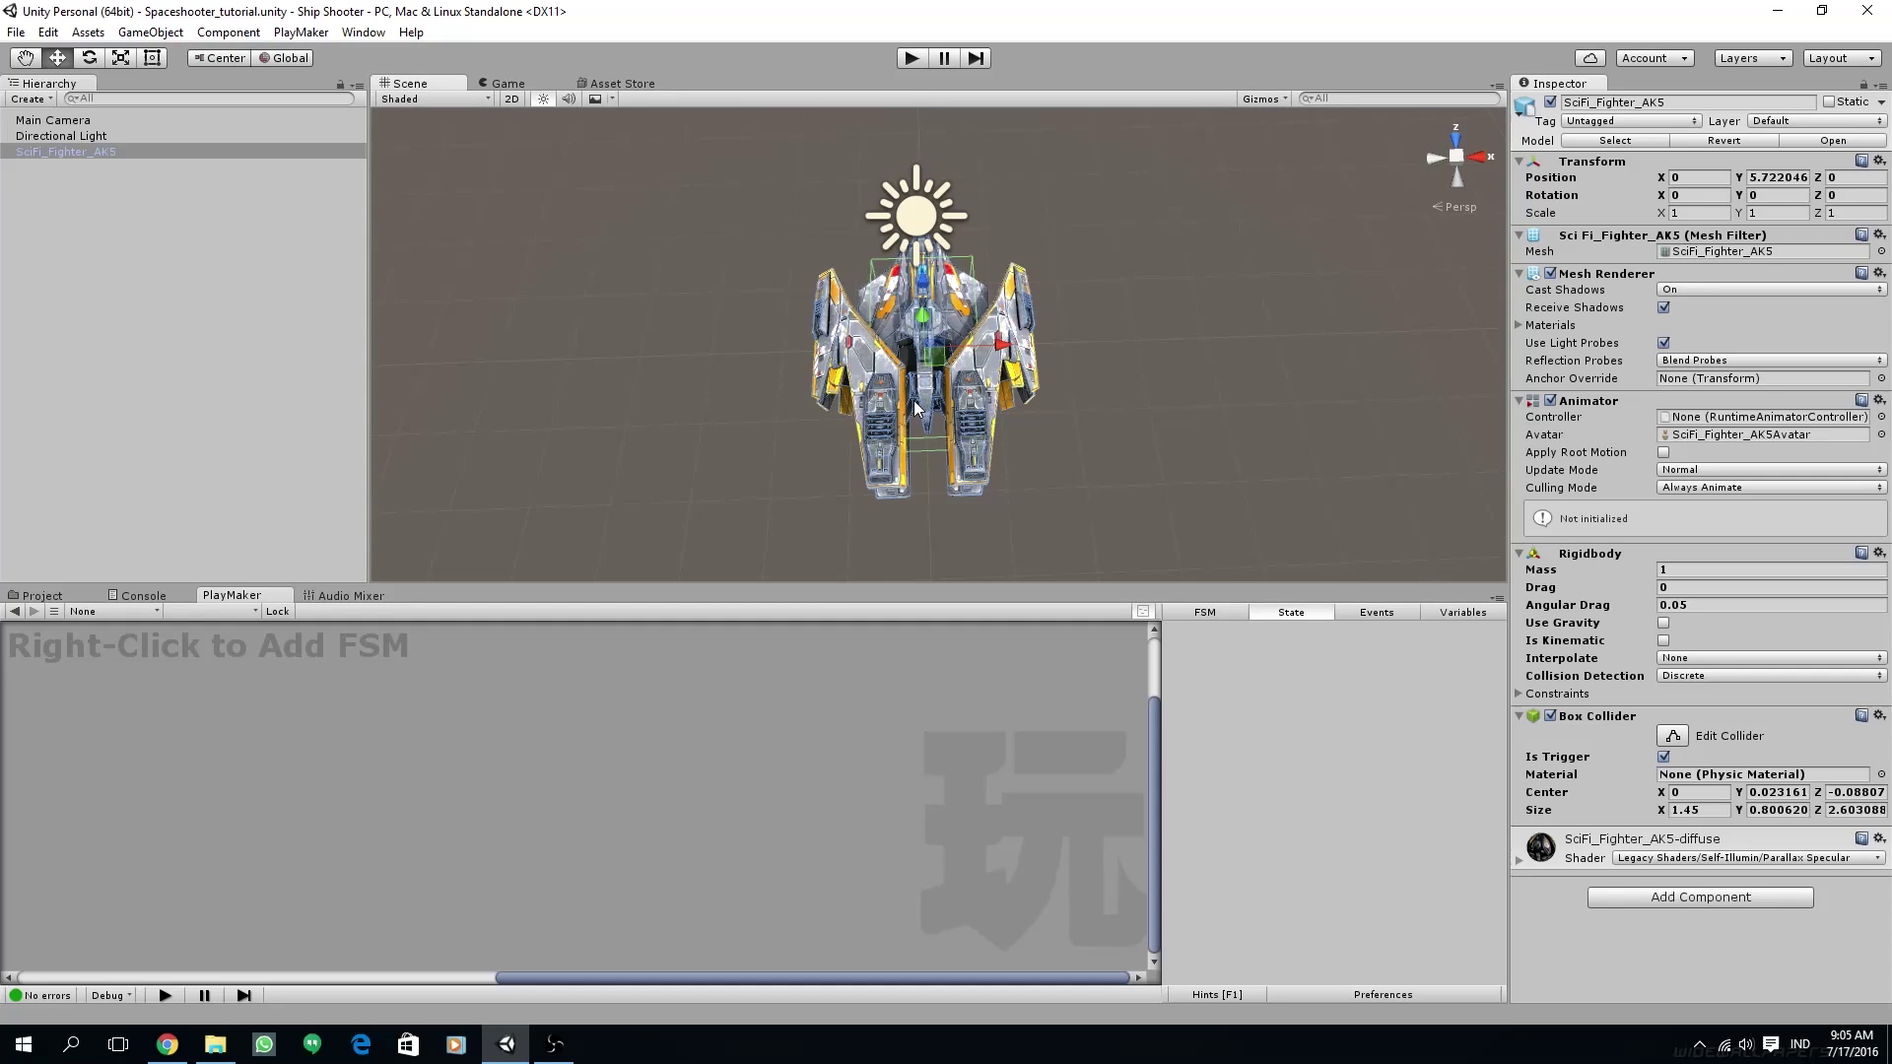
- Add a new FSM to the fighter from the PlayMaker graph and name it AK5Movement
middle_click_drag(914, 401, 946, 400)
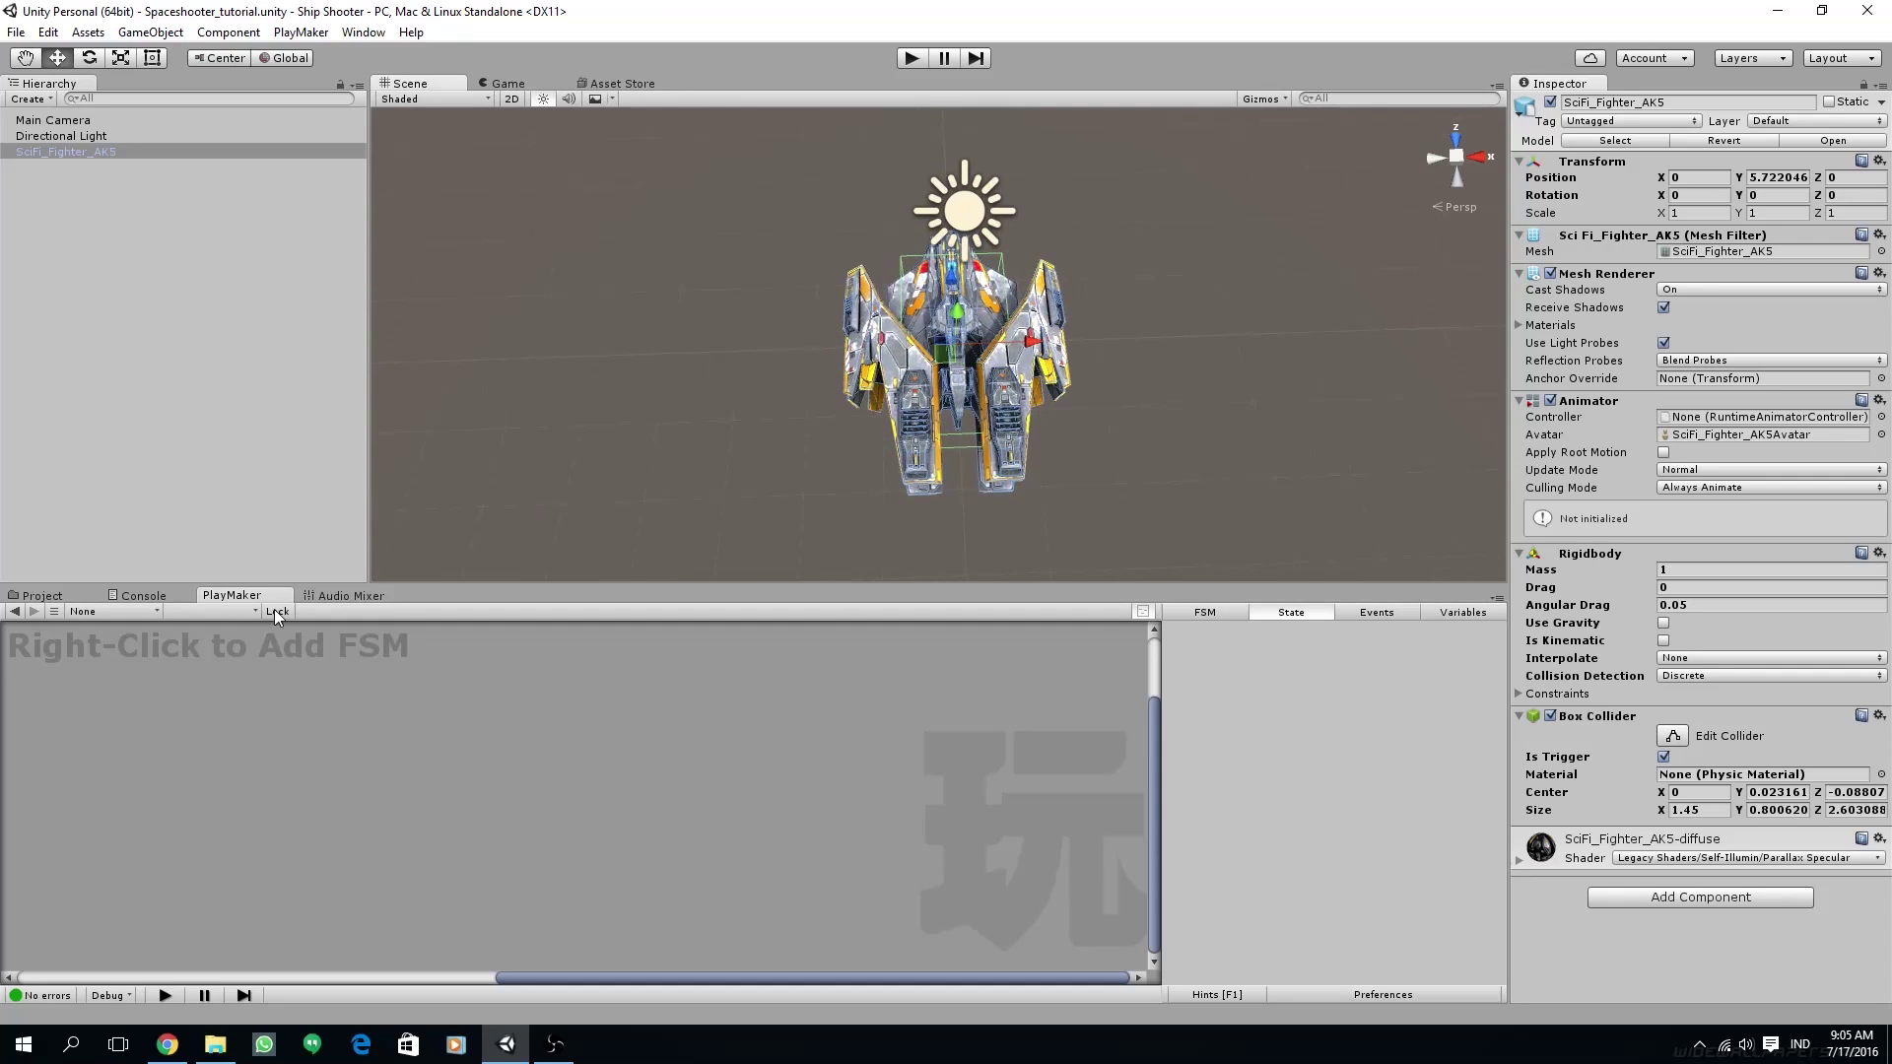
right_click(389, 700)
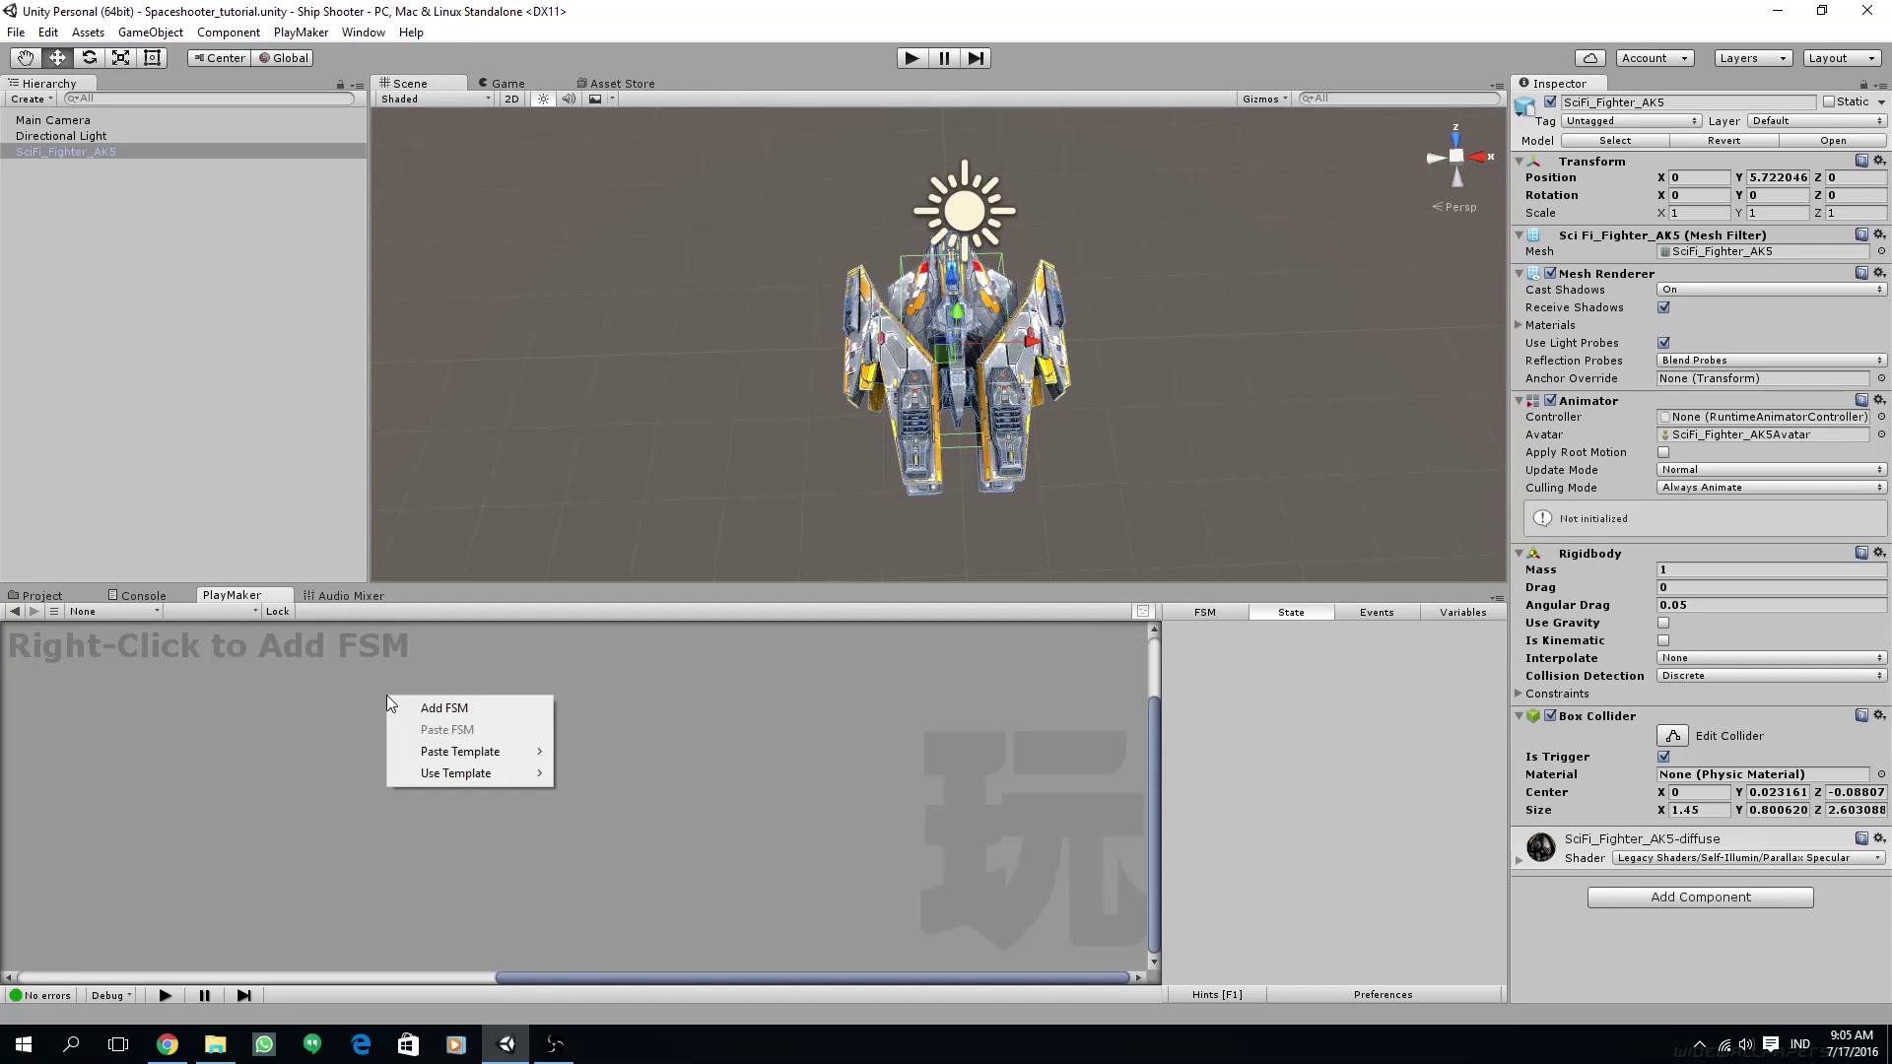
left_click(448, 709)
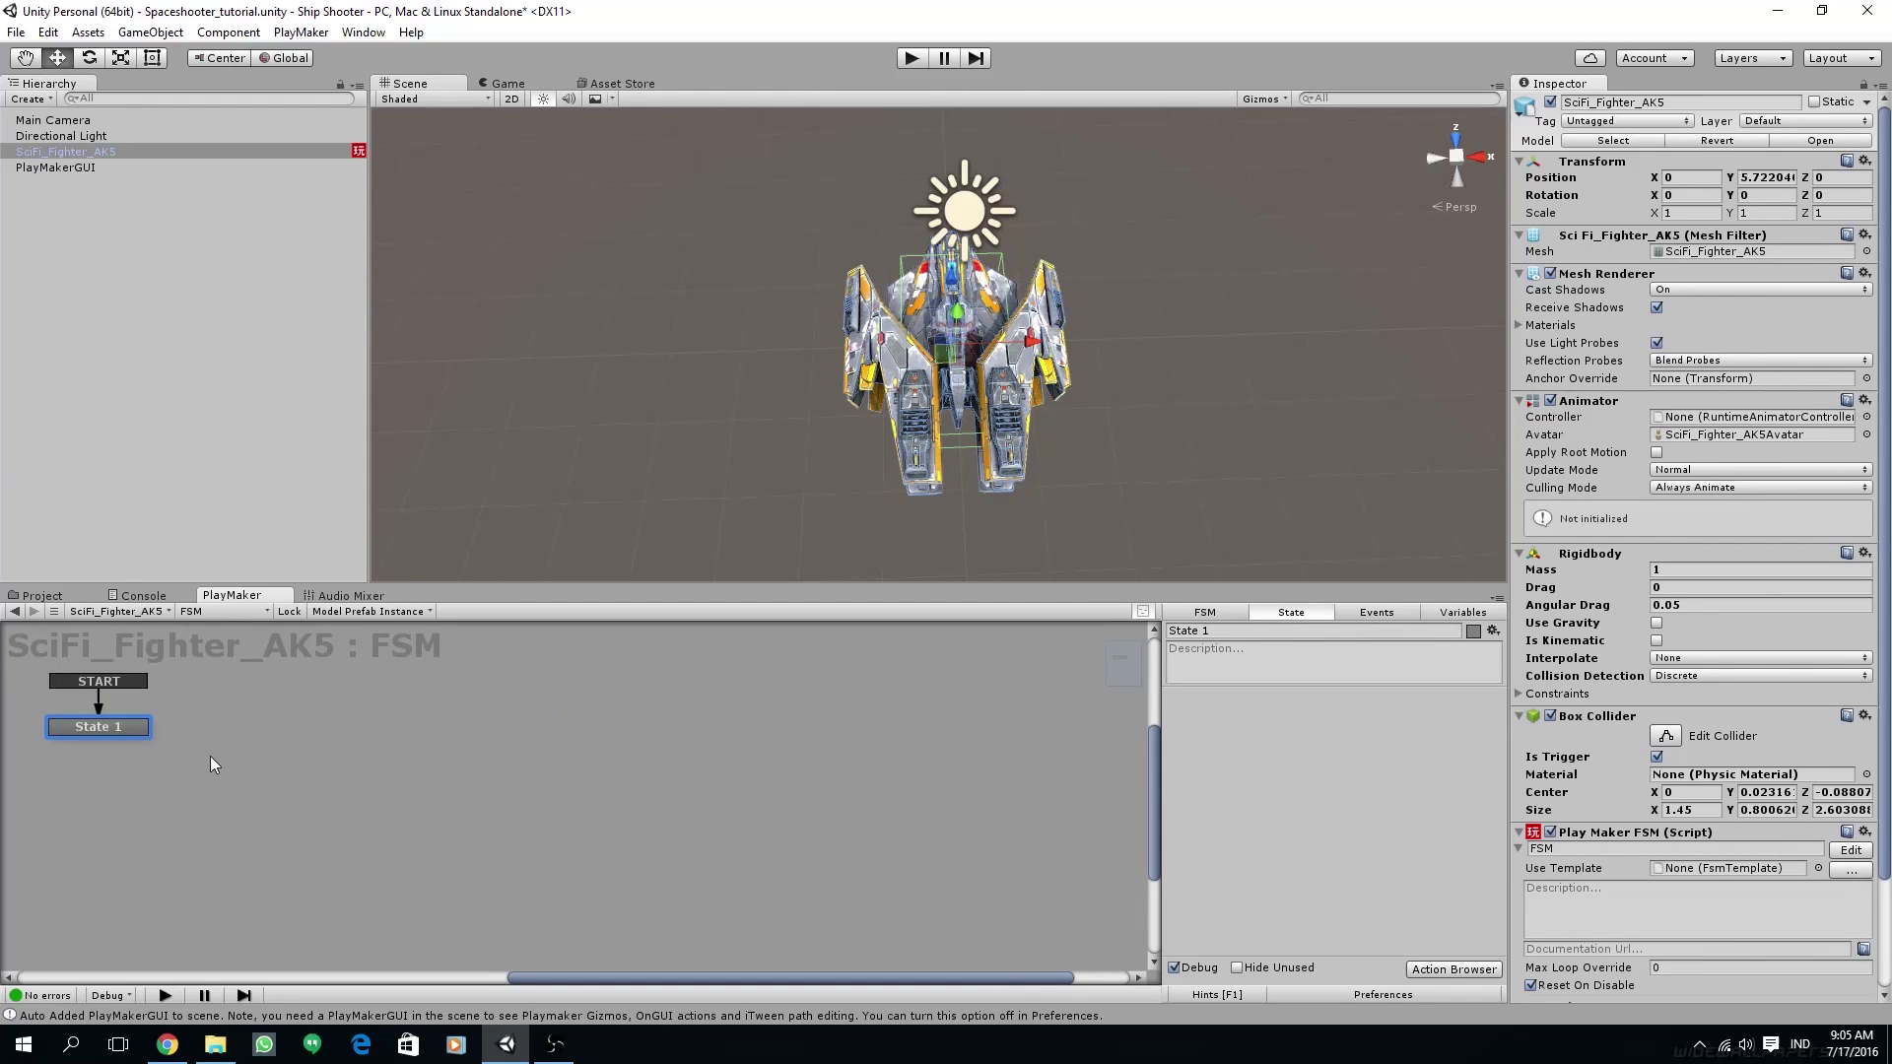
left_click(1230, 613)
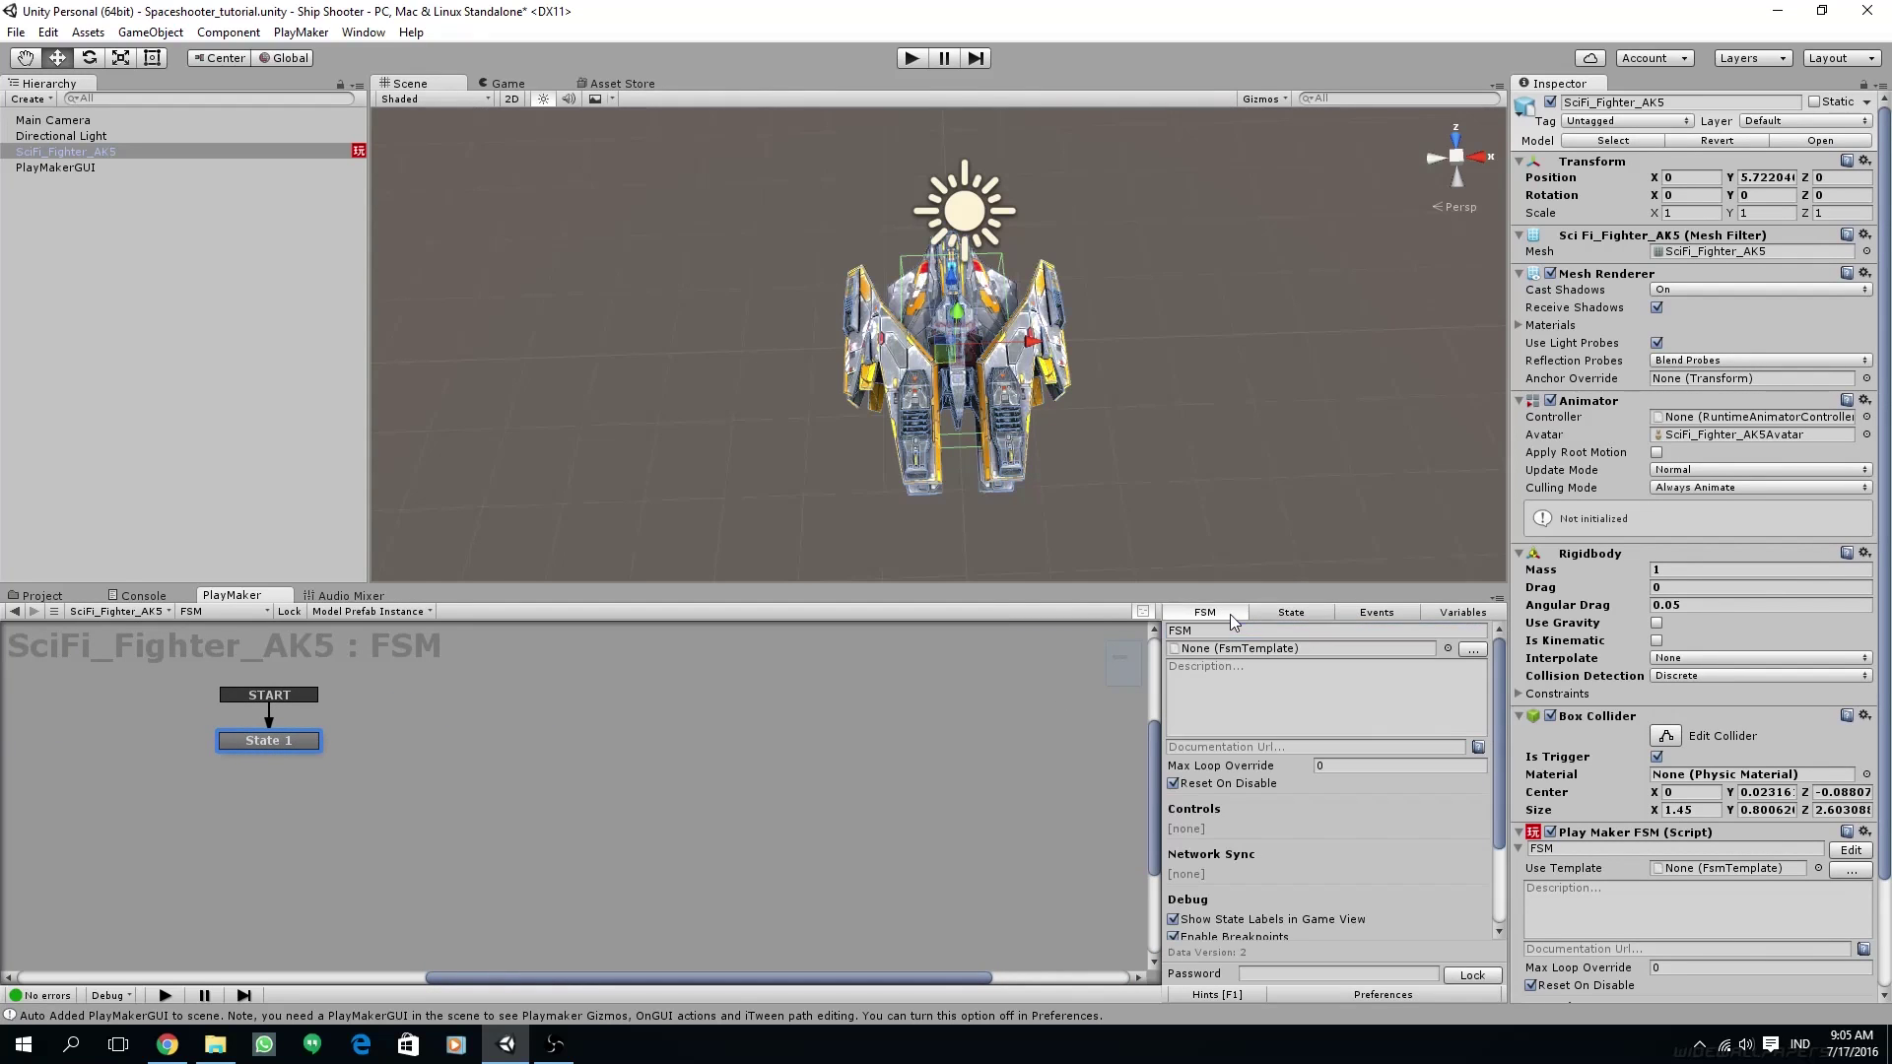
left_click(1236, 630)
type("Movement")
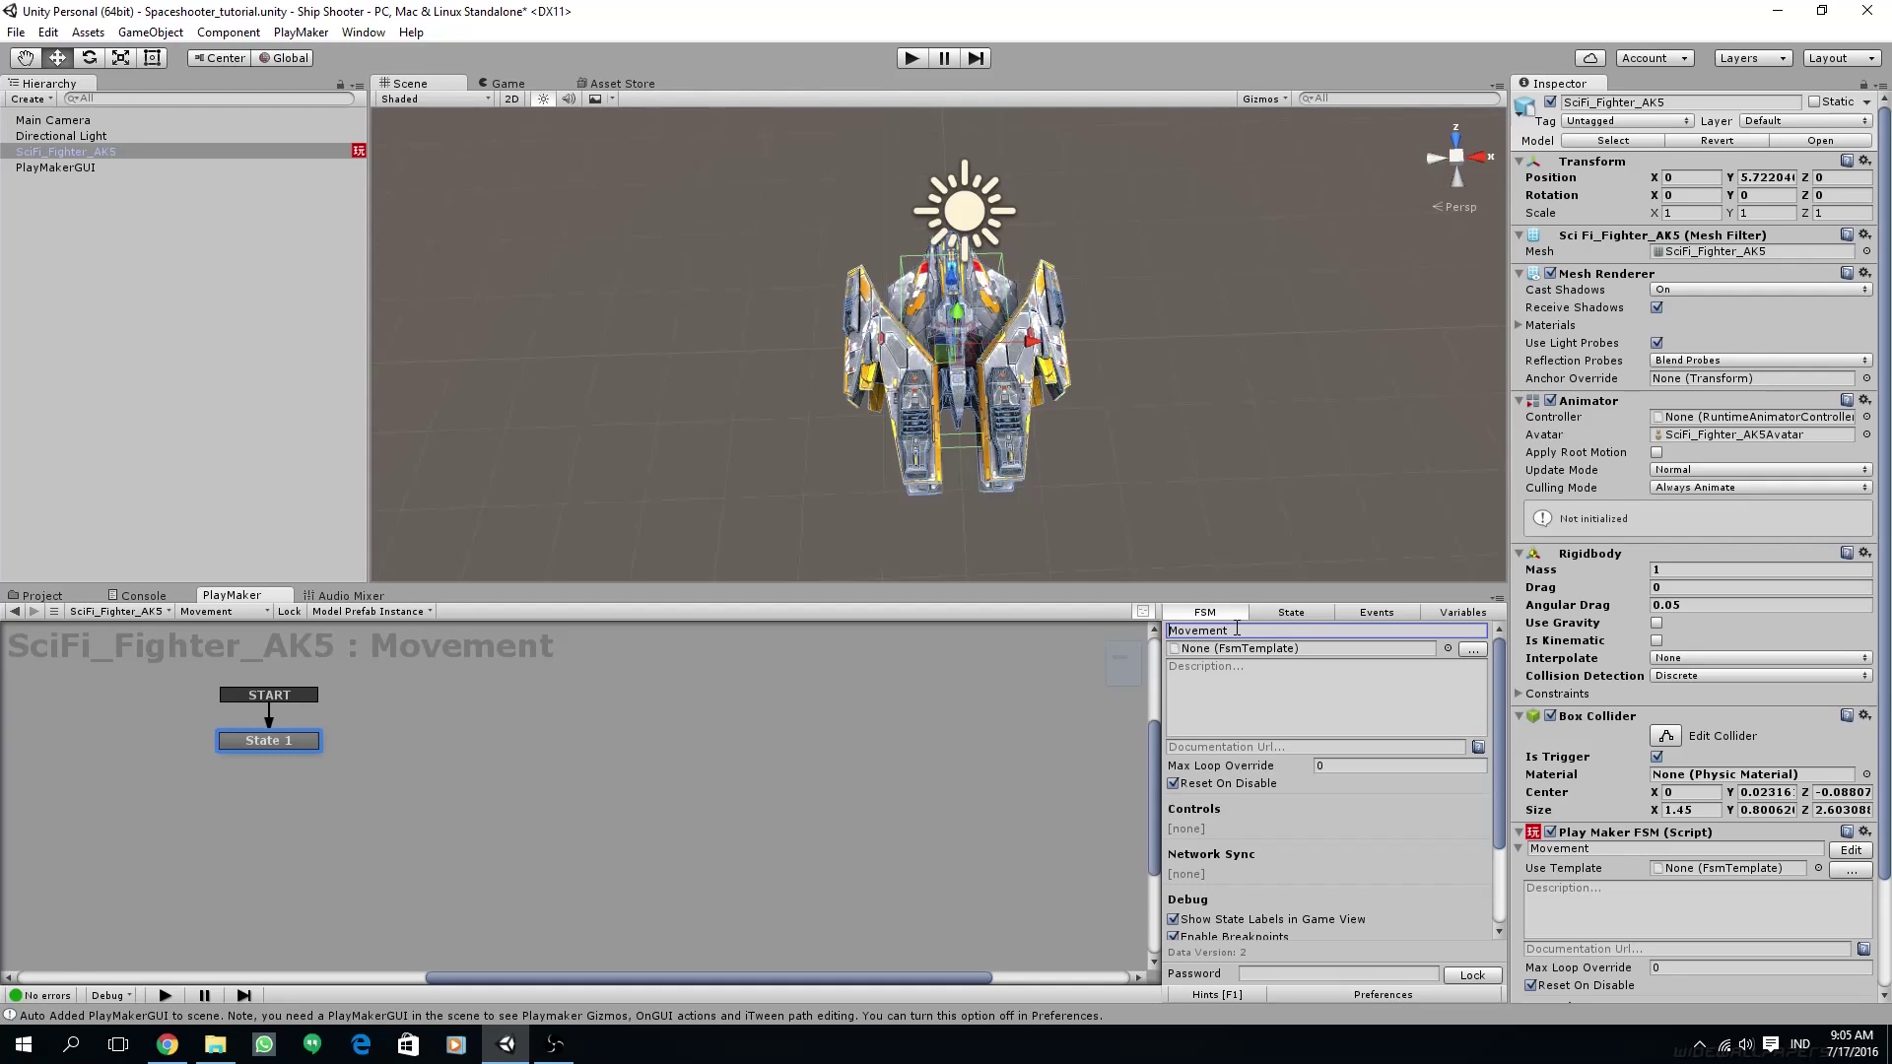
key("Home")
type("AK5")
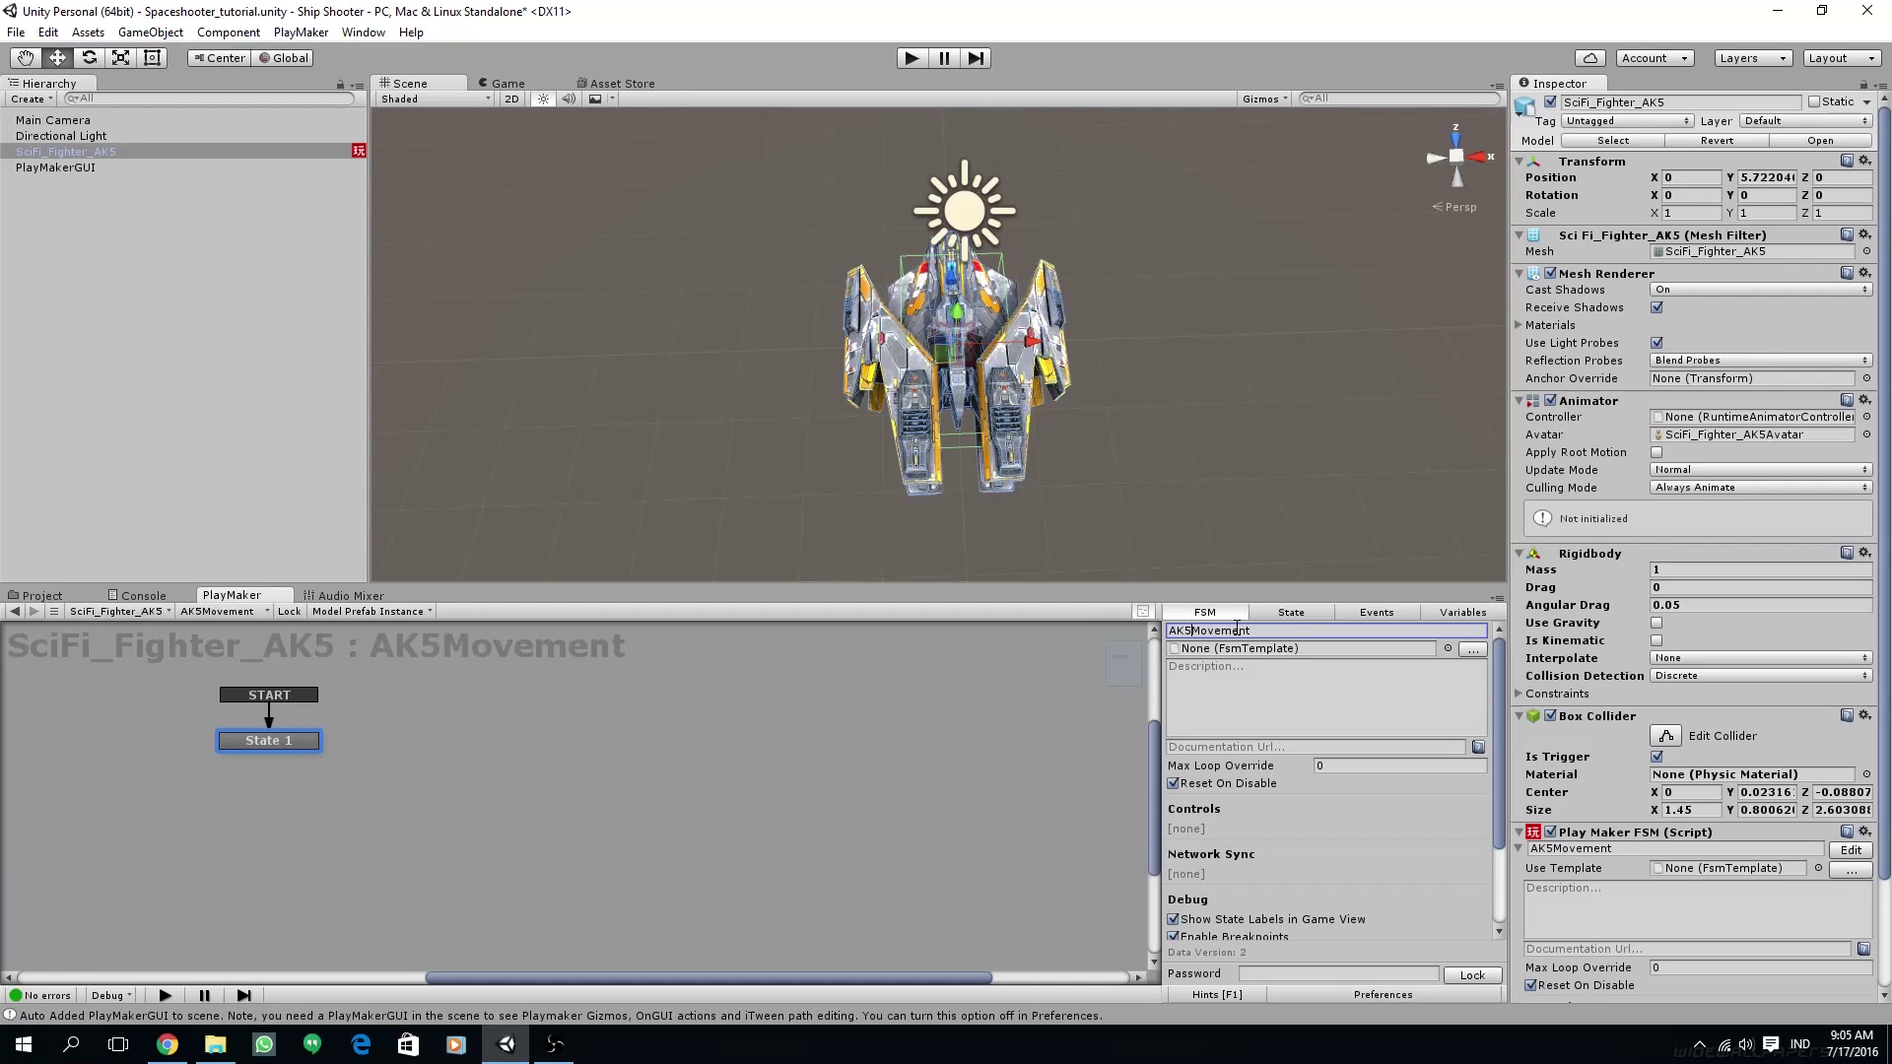
- Rename State 1 to Movement and add a Get Axis Vector action to it
left_click(1291, 610)
left_click(1253, 631)
type("Movement")
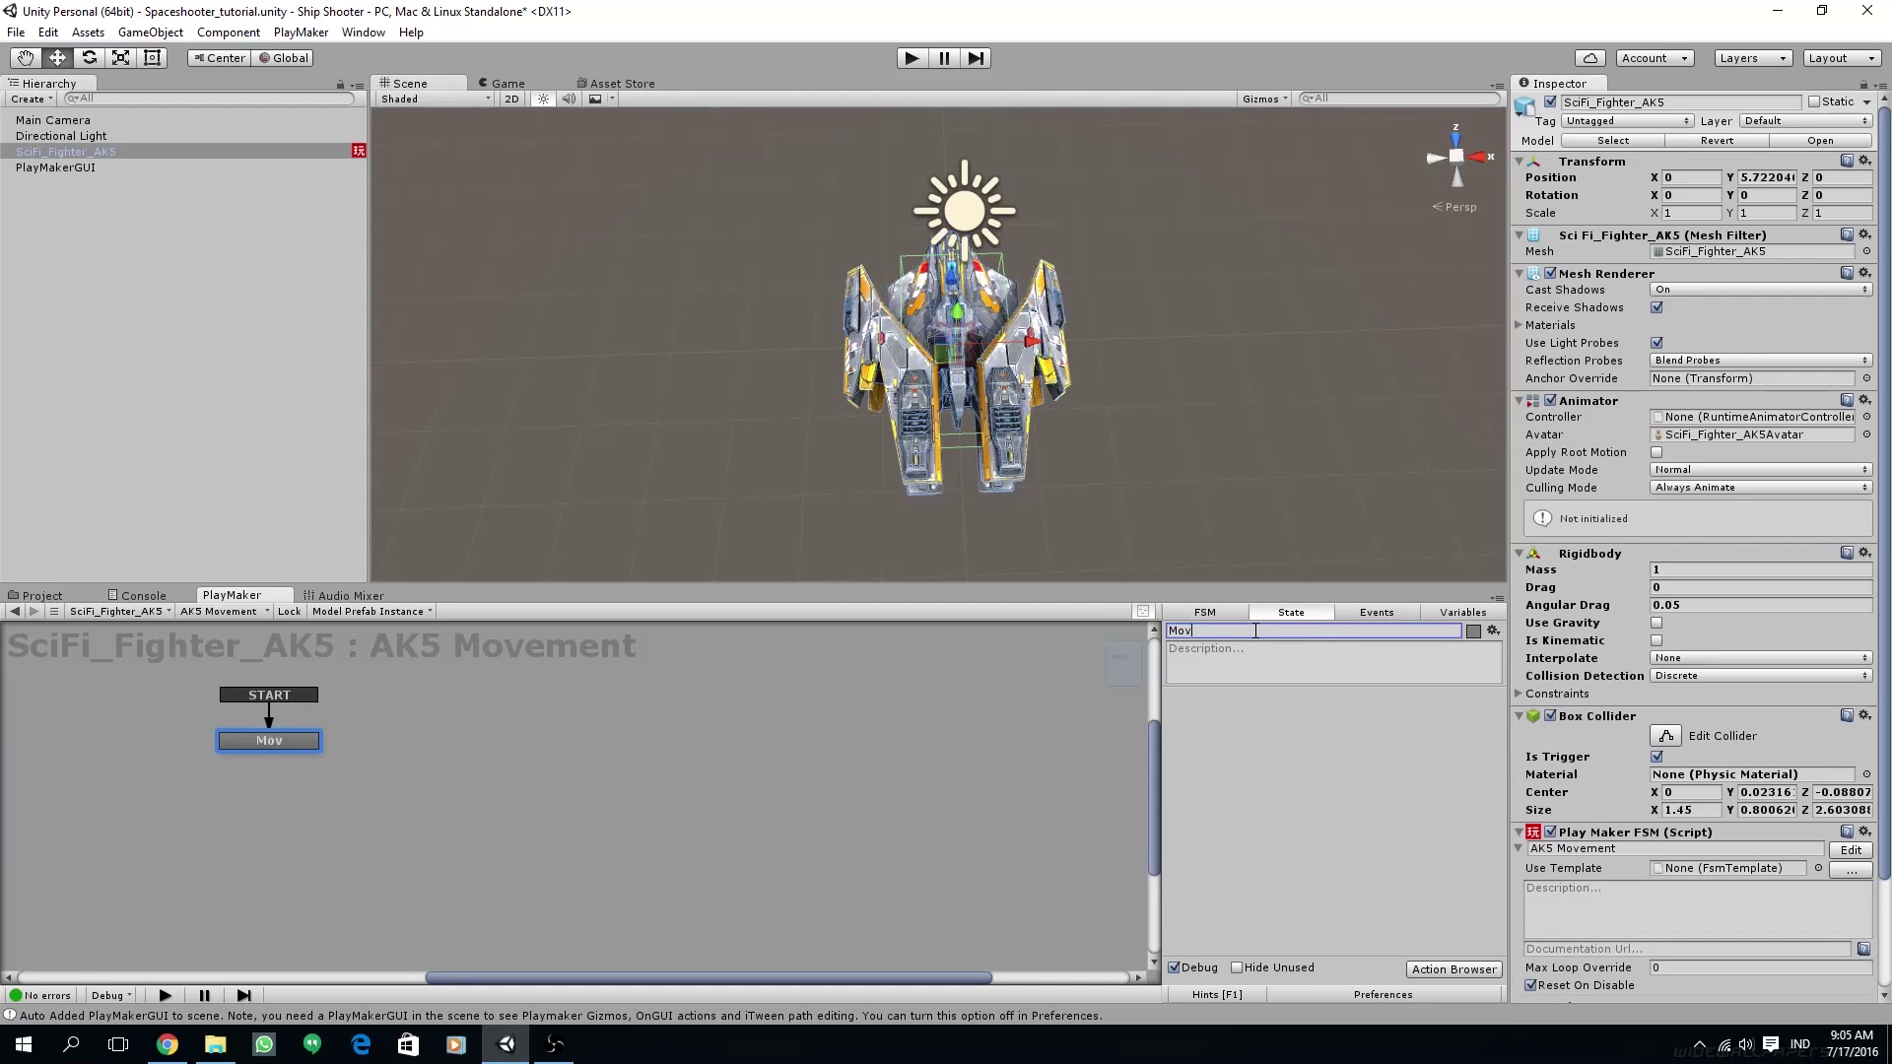
left_click(1471, 973)
type("get axi")
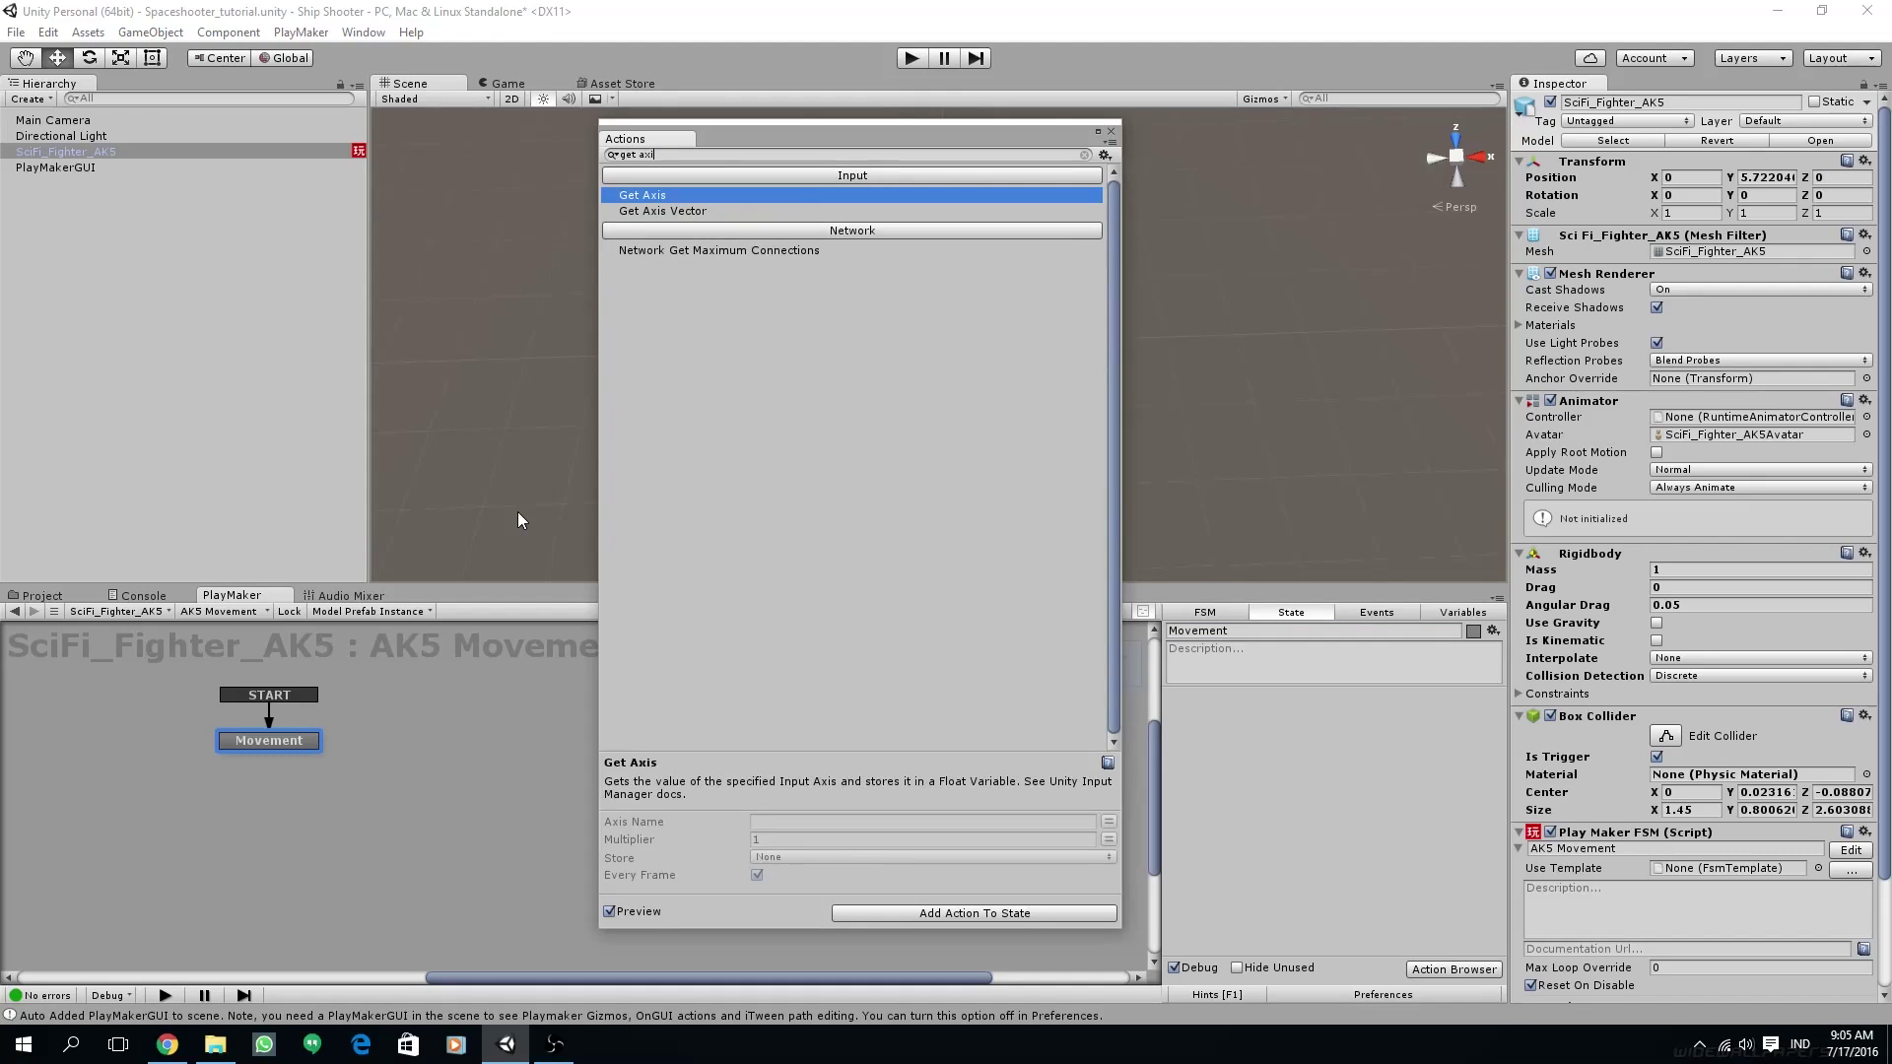
double_click(680, 213)
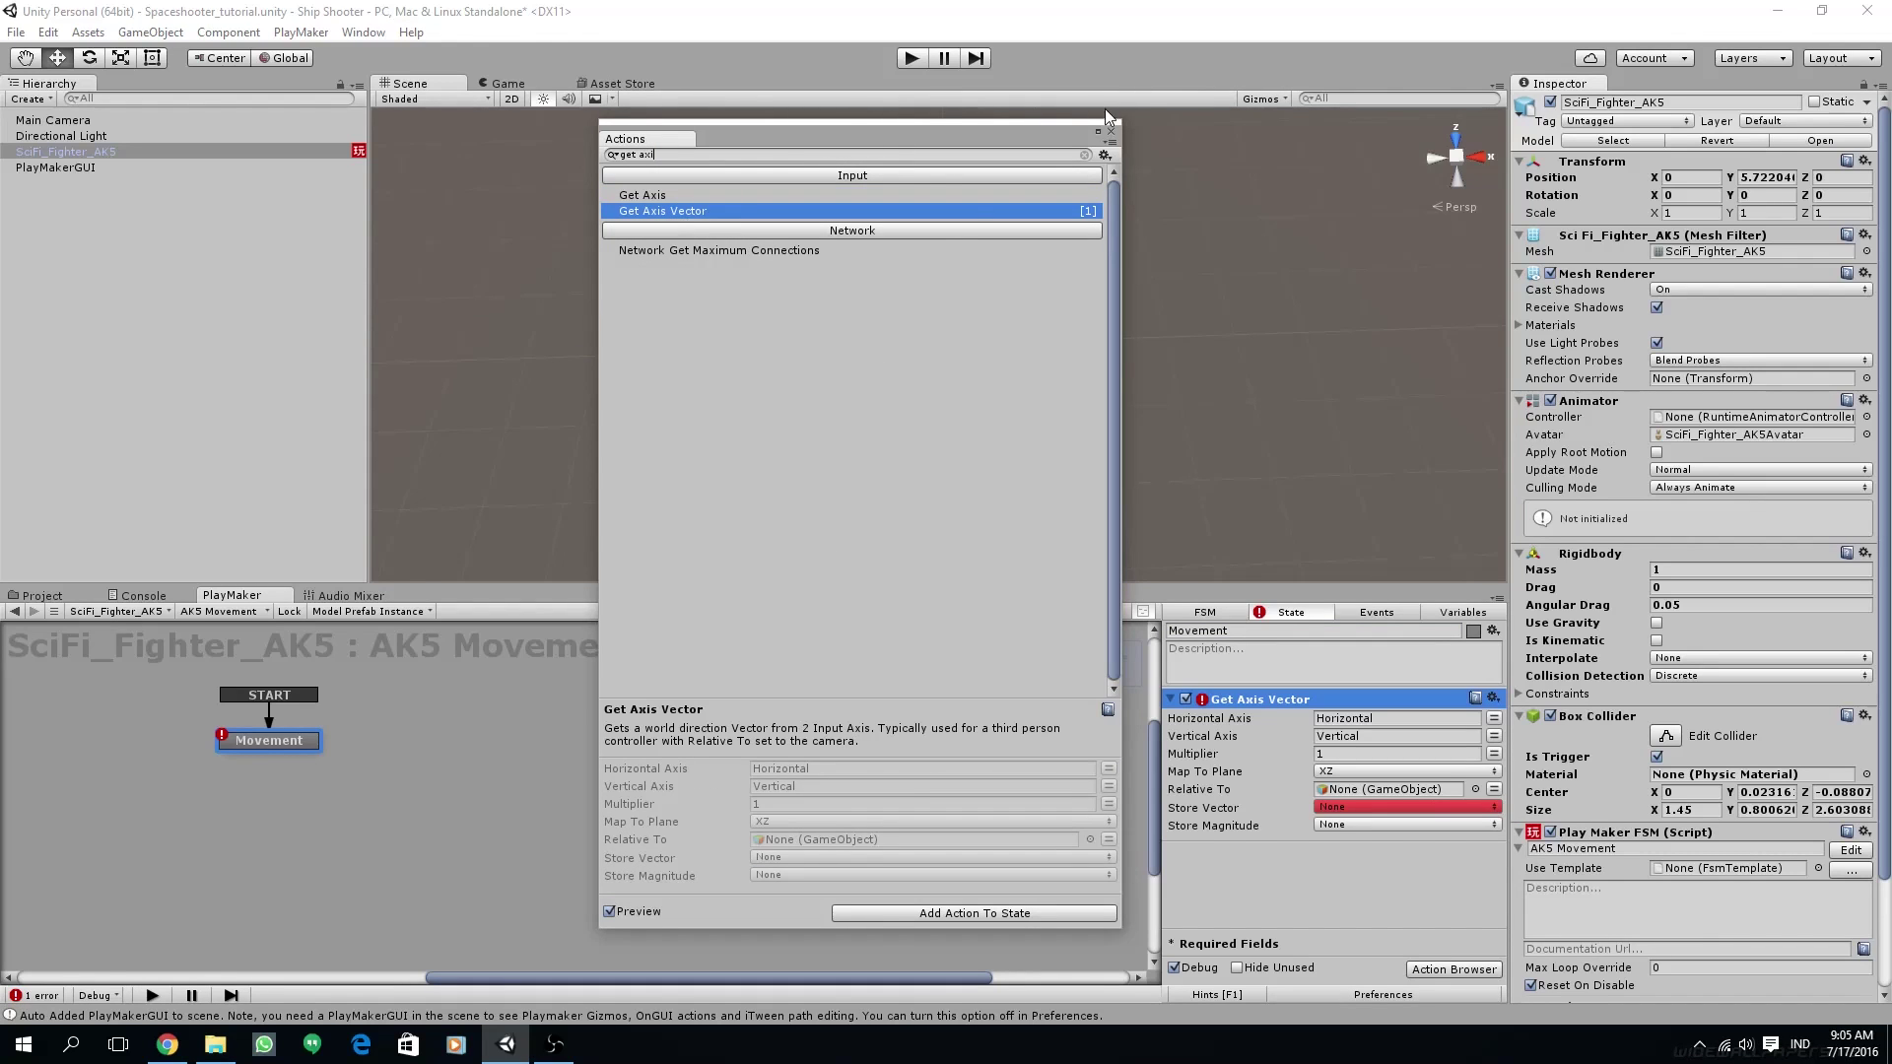
left_click(1113, 132)
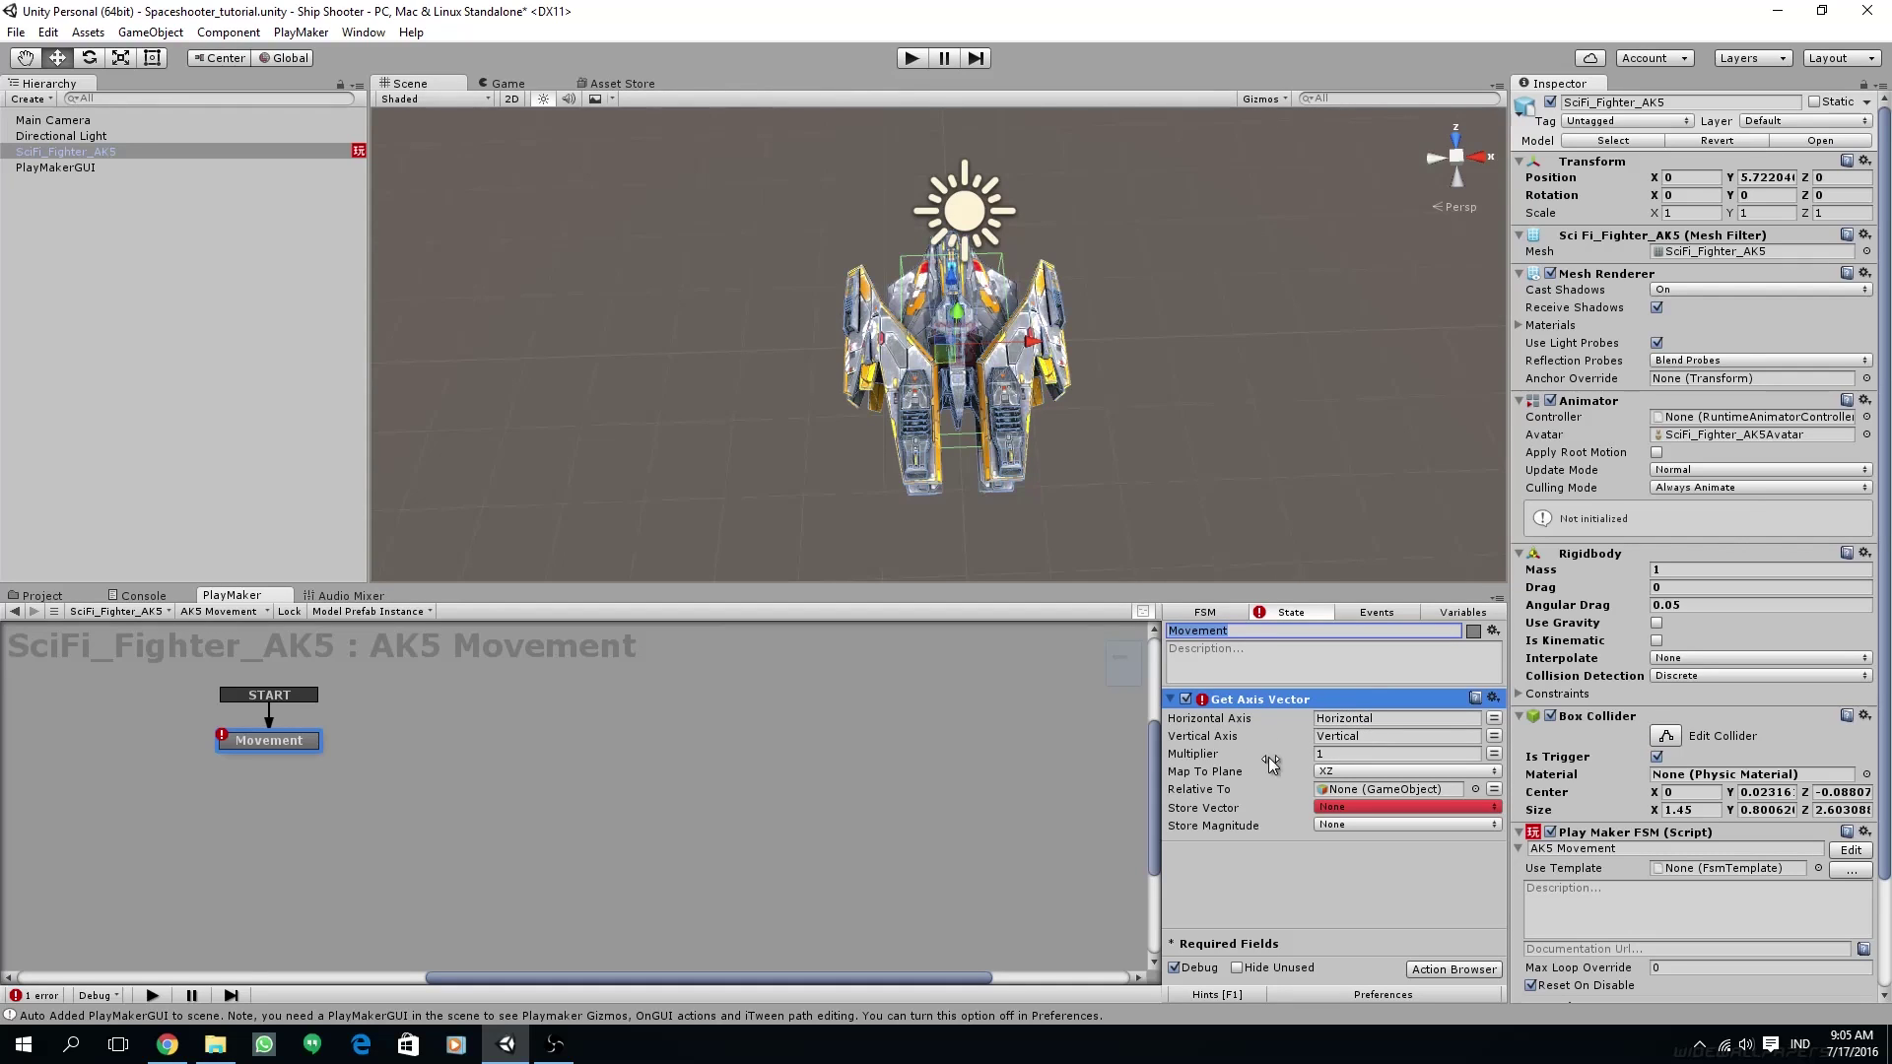
- Keep the XZ mapping plane, set Multiplier to 15, and store into new variable Move Vector
left_click(1334, 774)
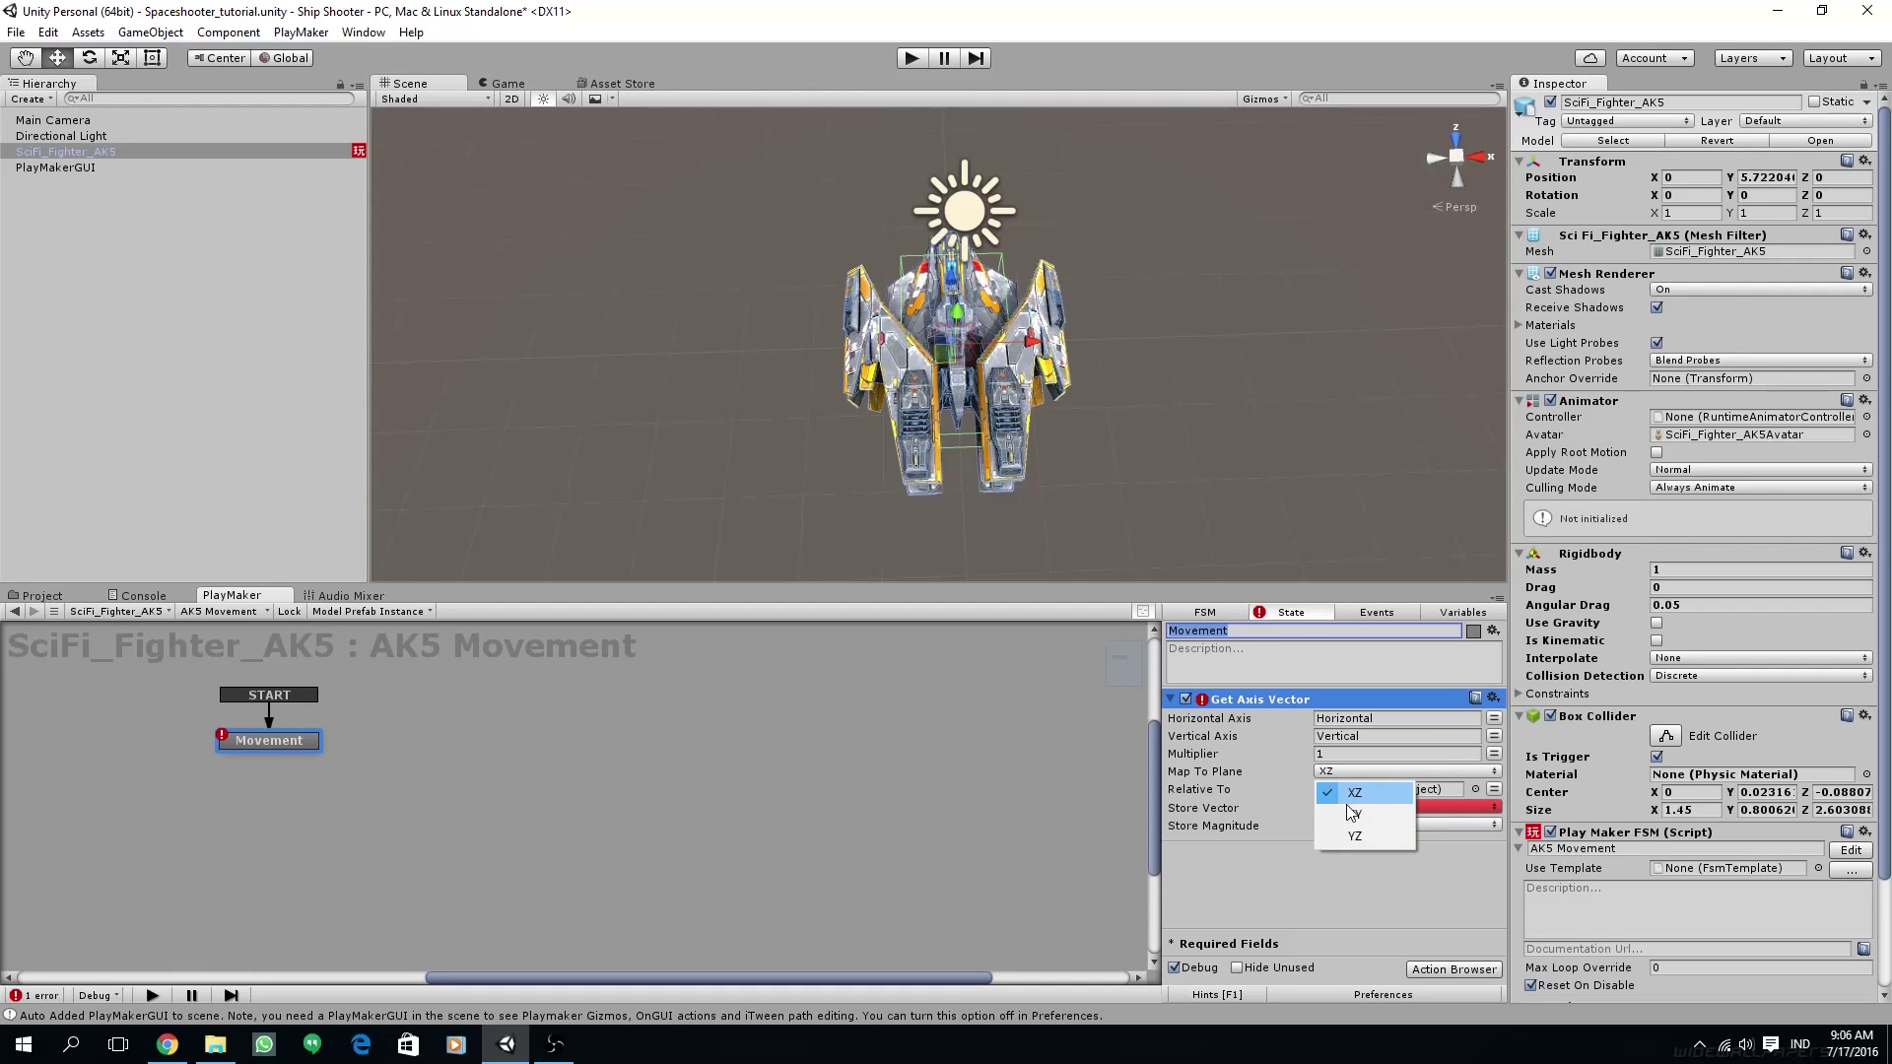
left_click(1350, 794)
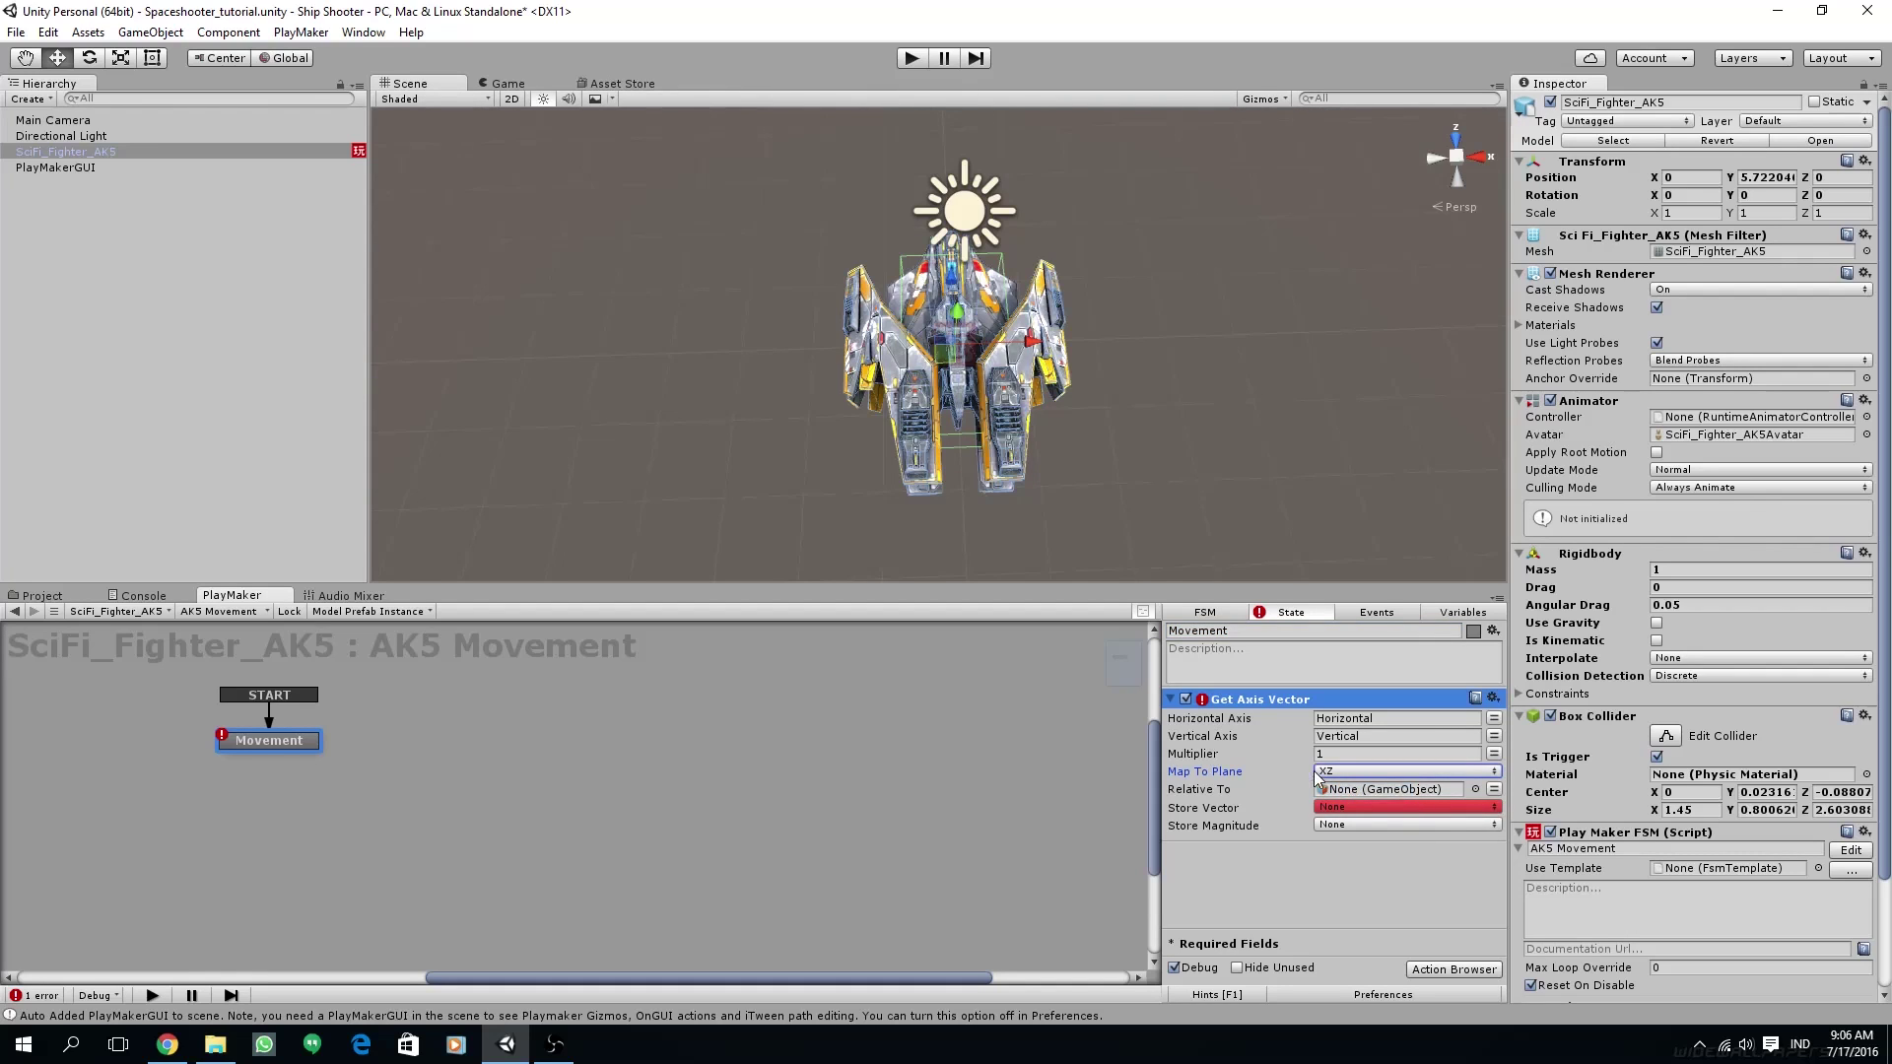
left_click(1342, 753)
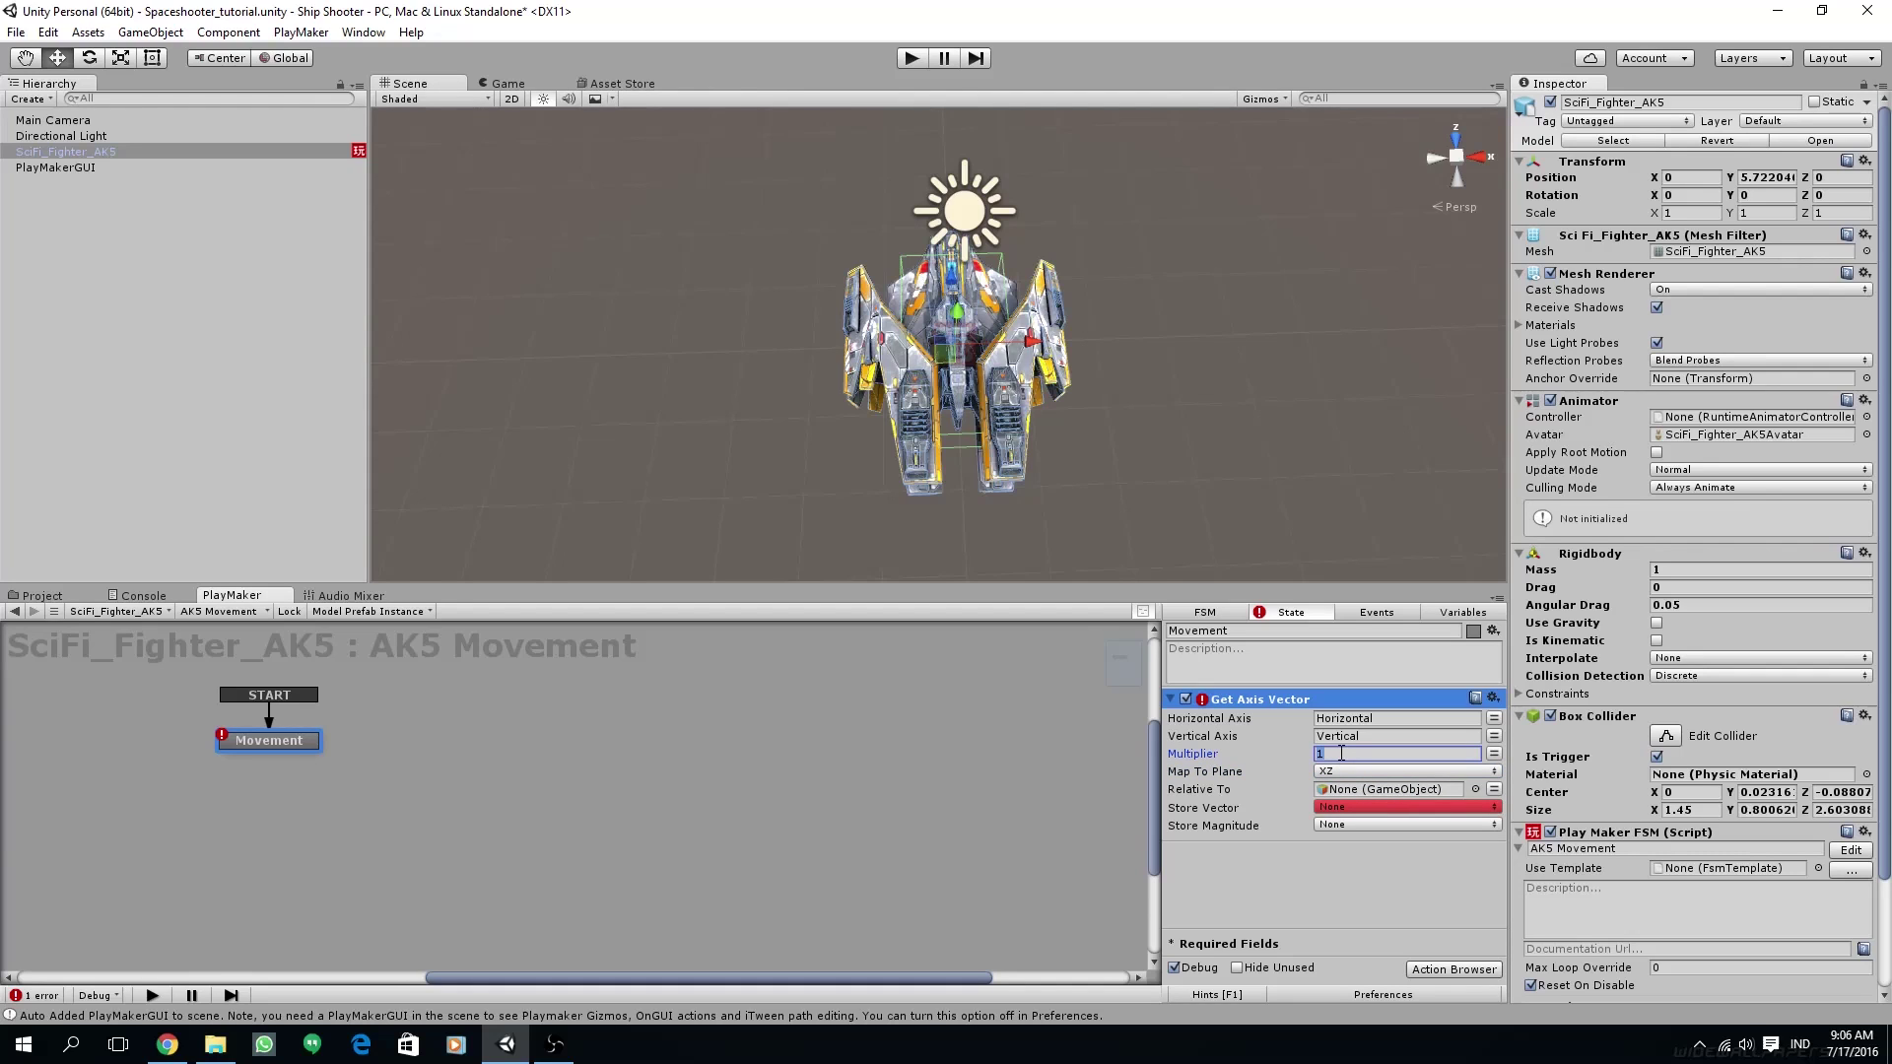
type("15")
left_click(1370, 807)
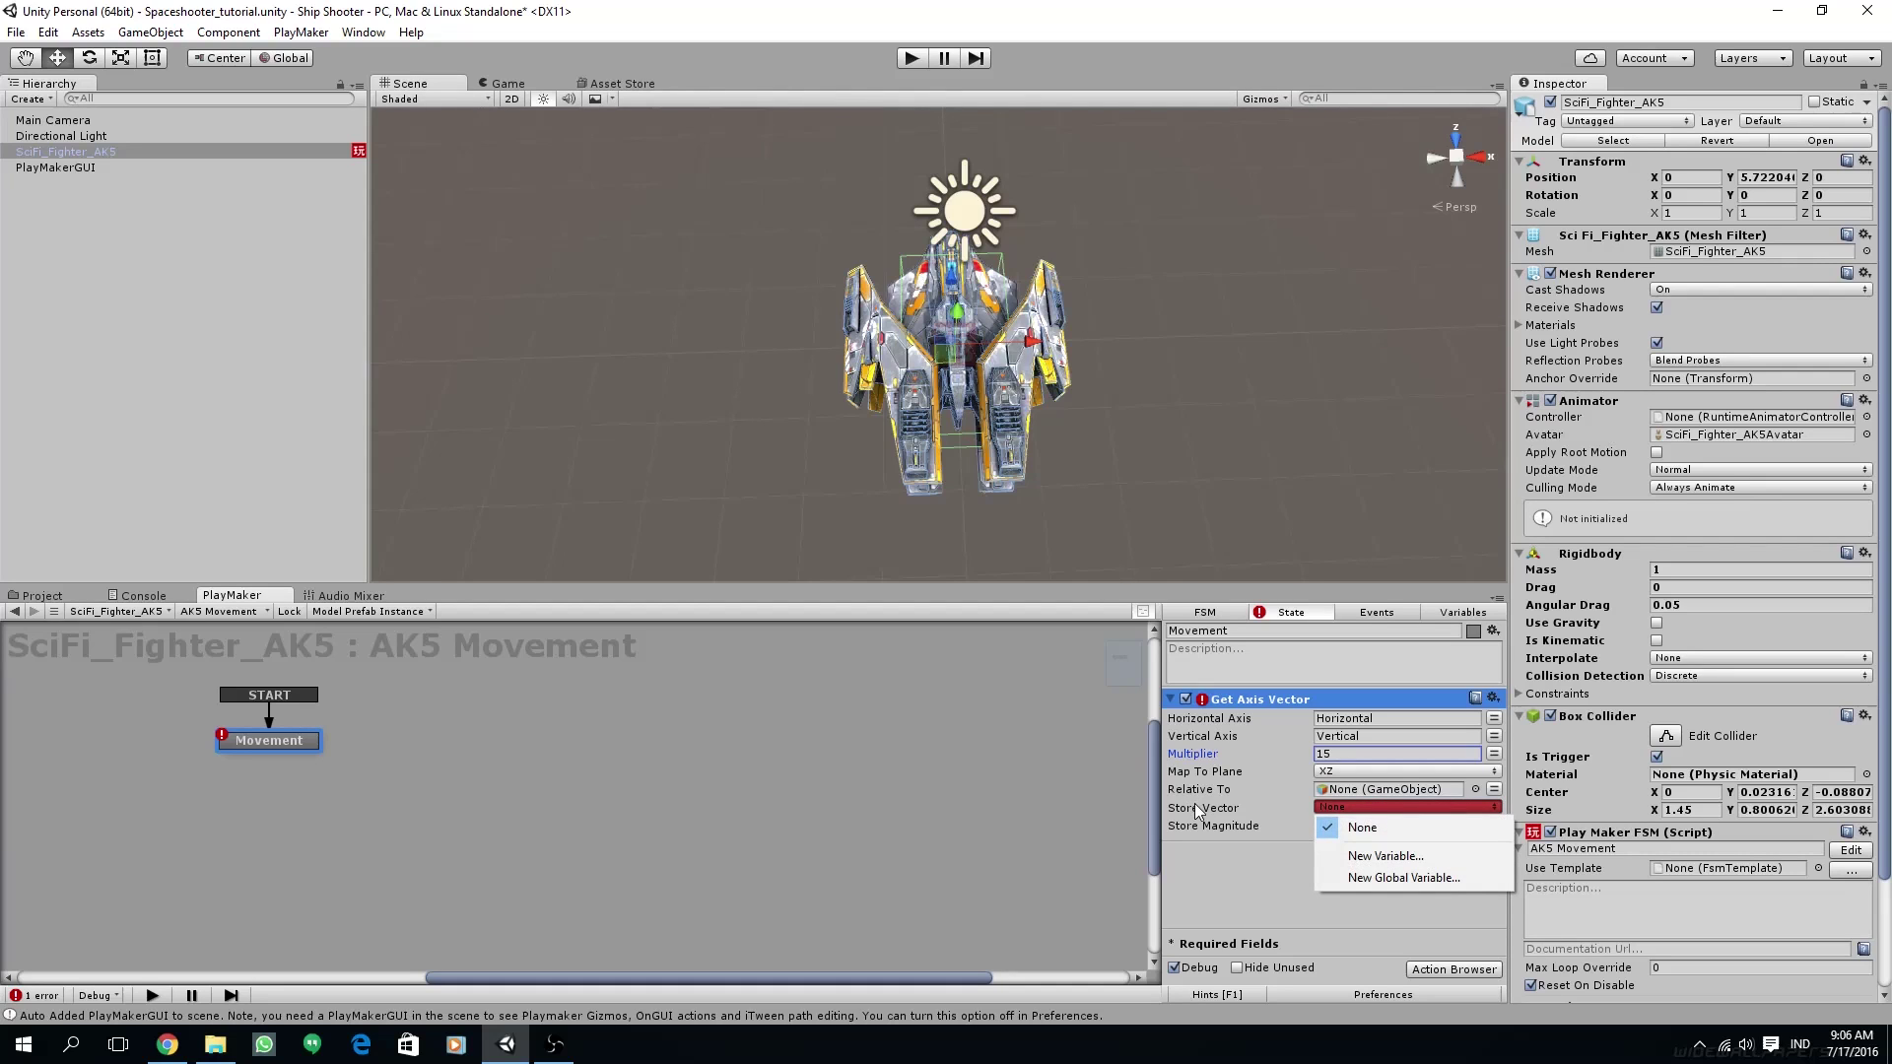
left_click(1397, 855)
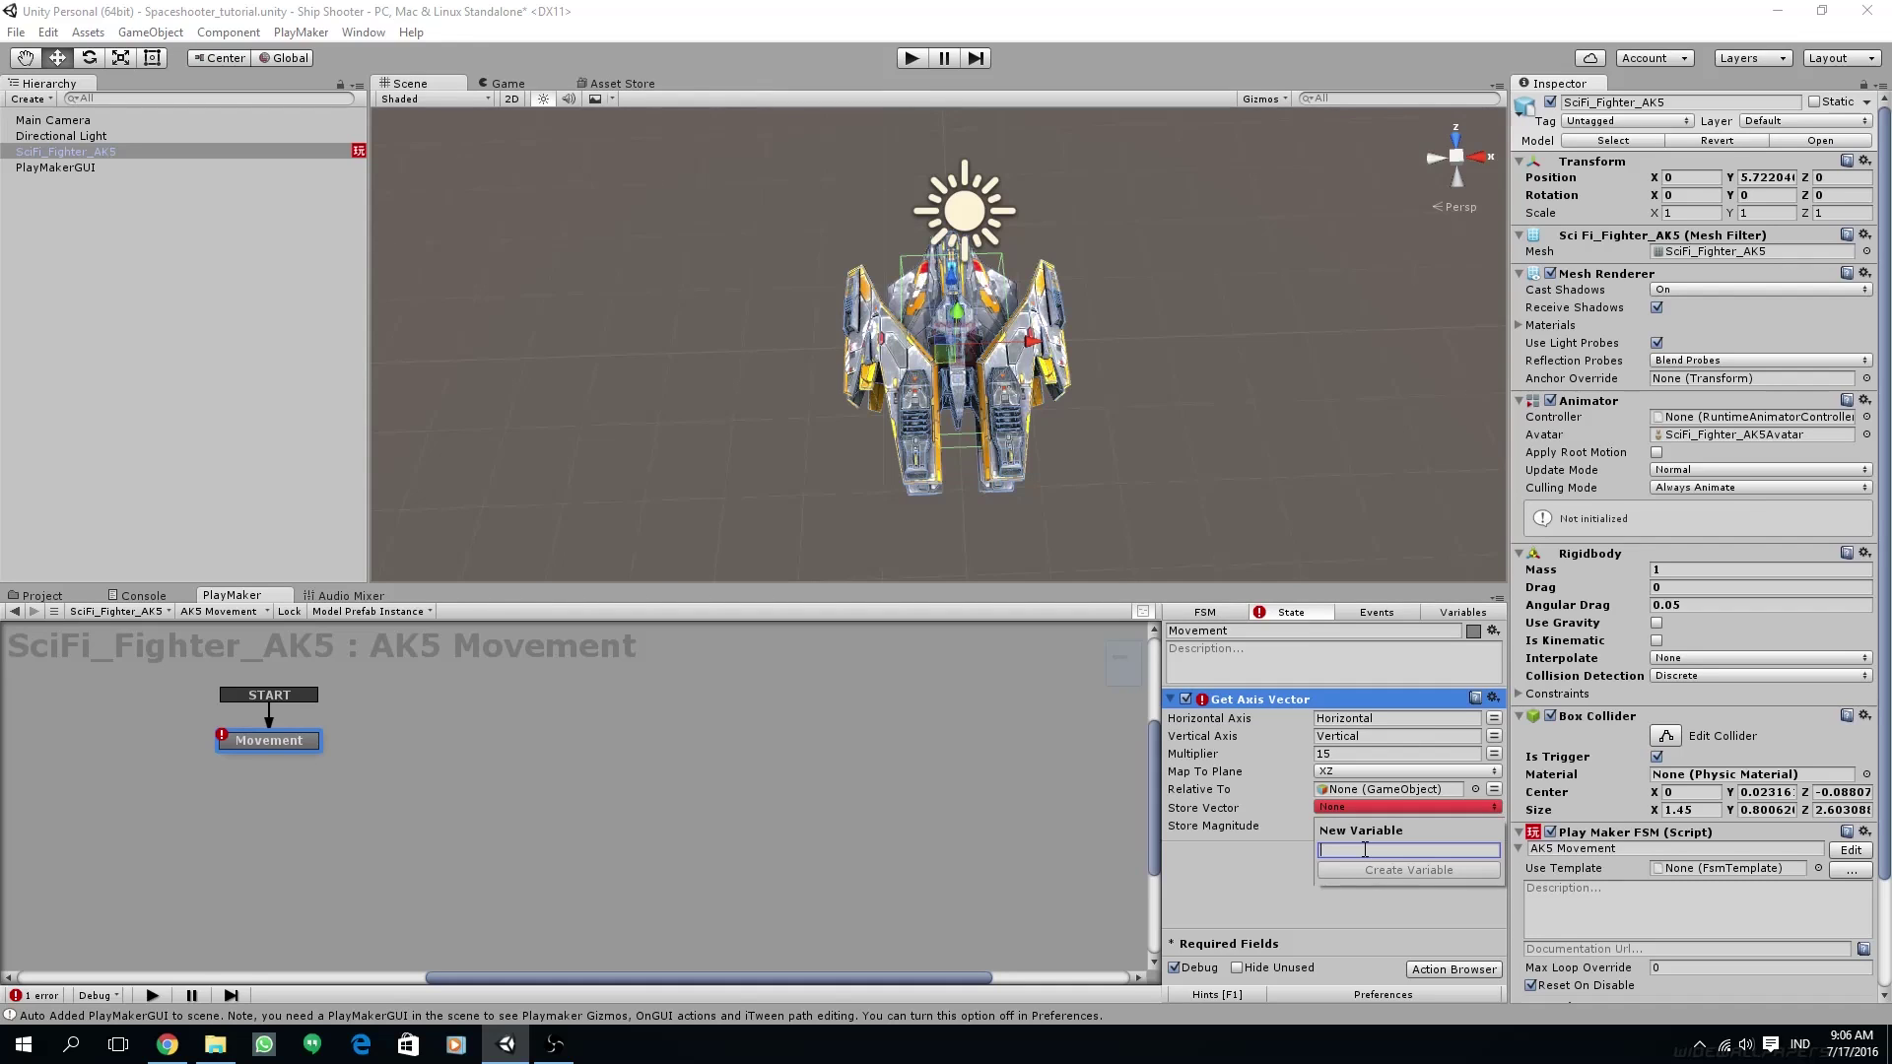
type("Move")
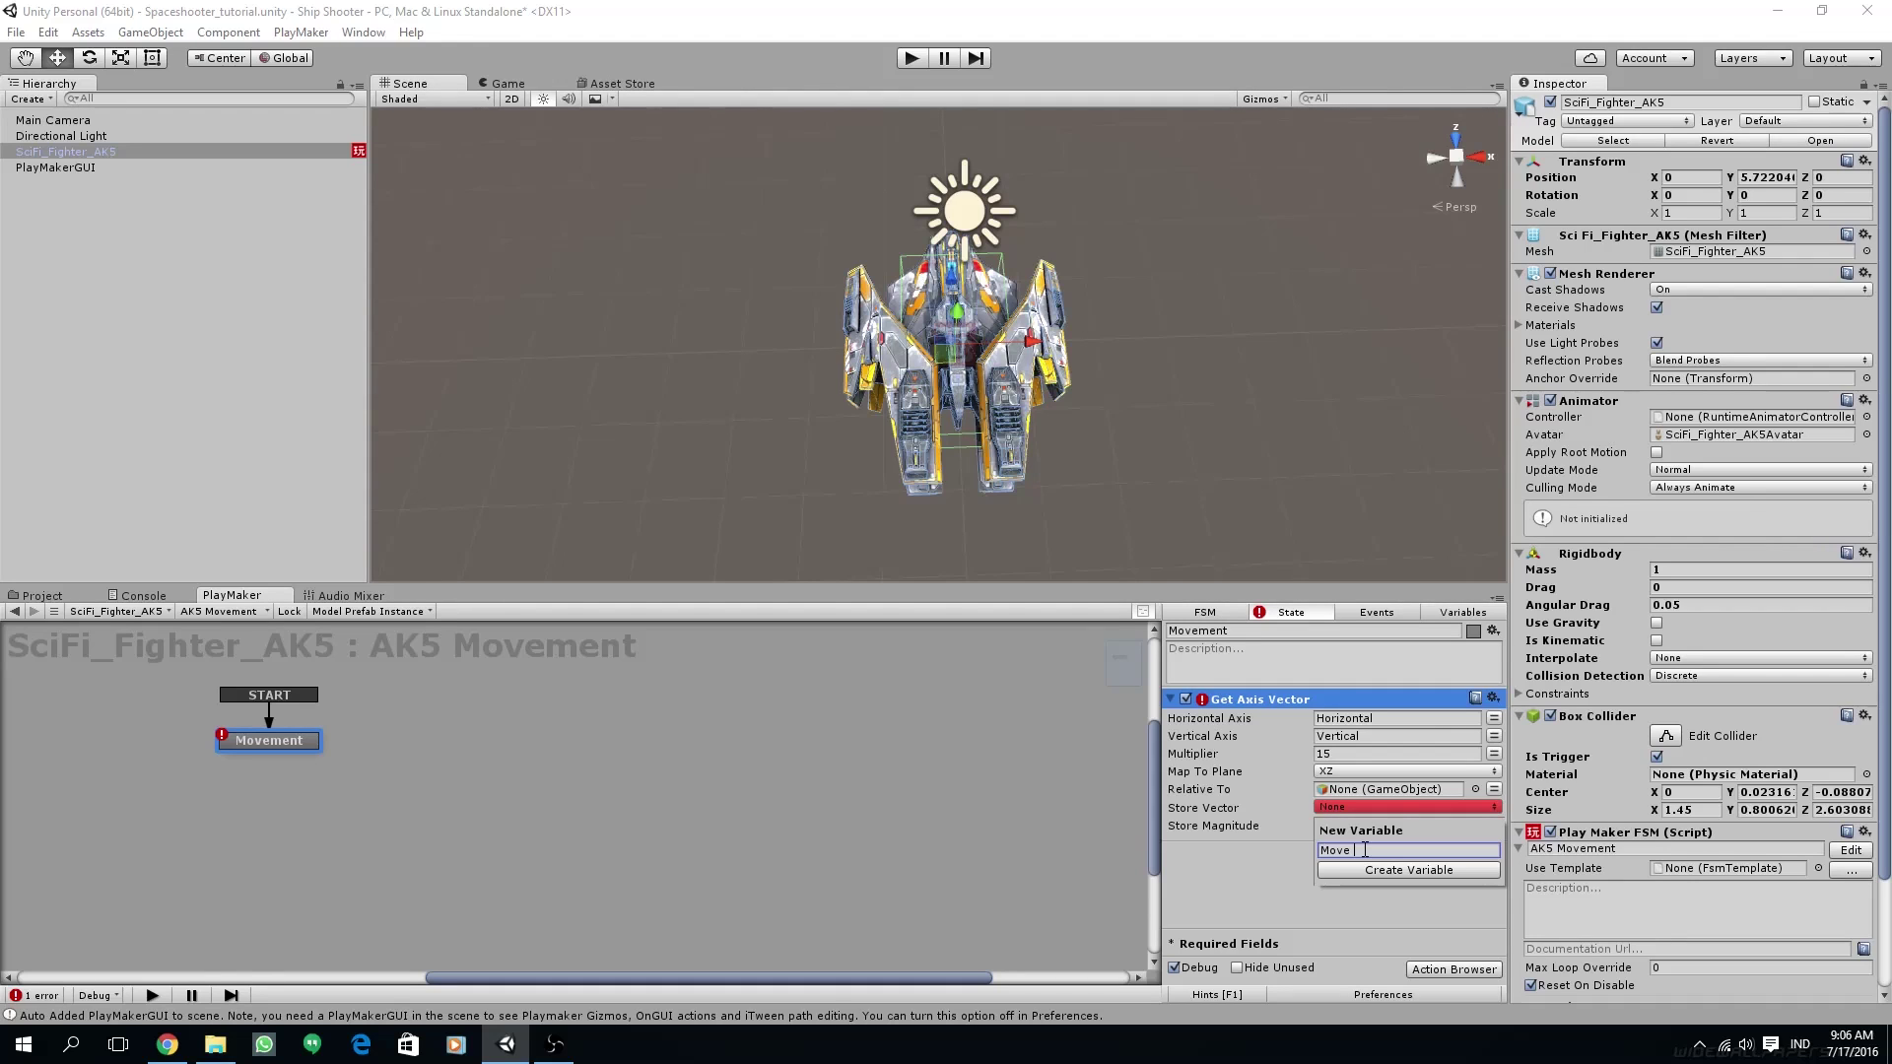
type(" Vector")
key("Return")
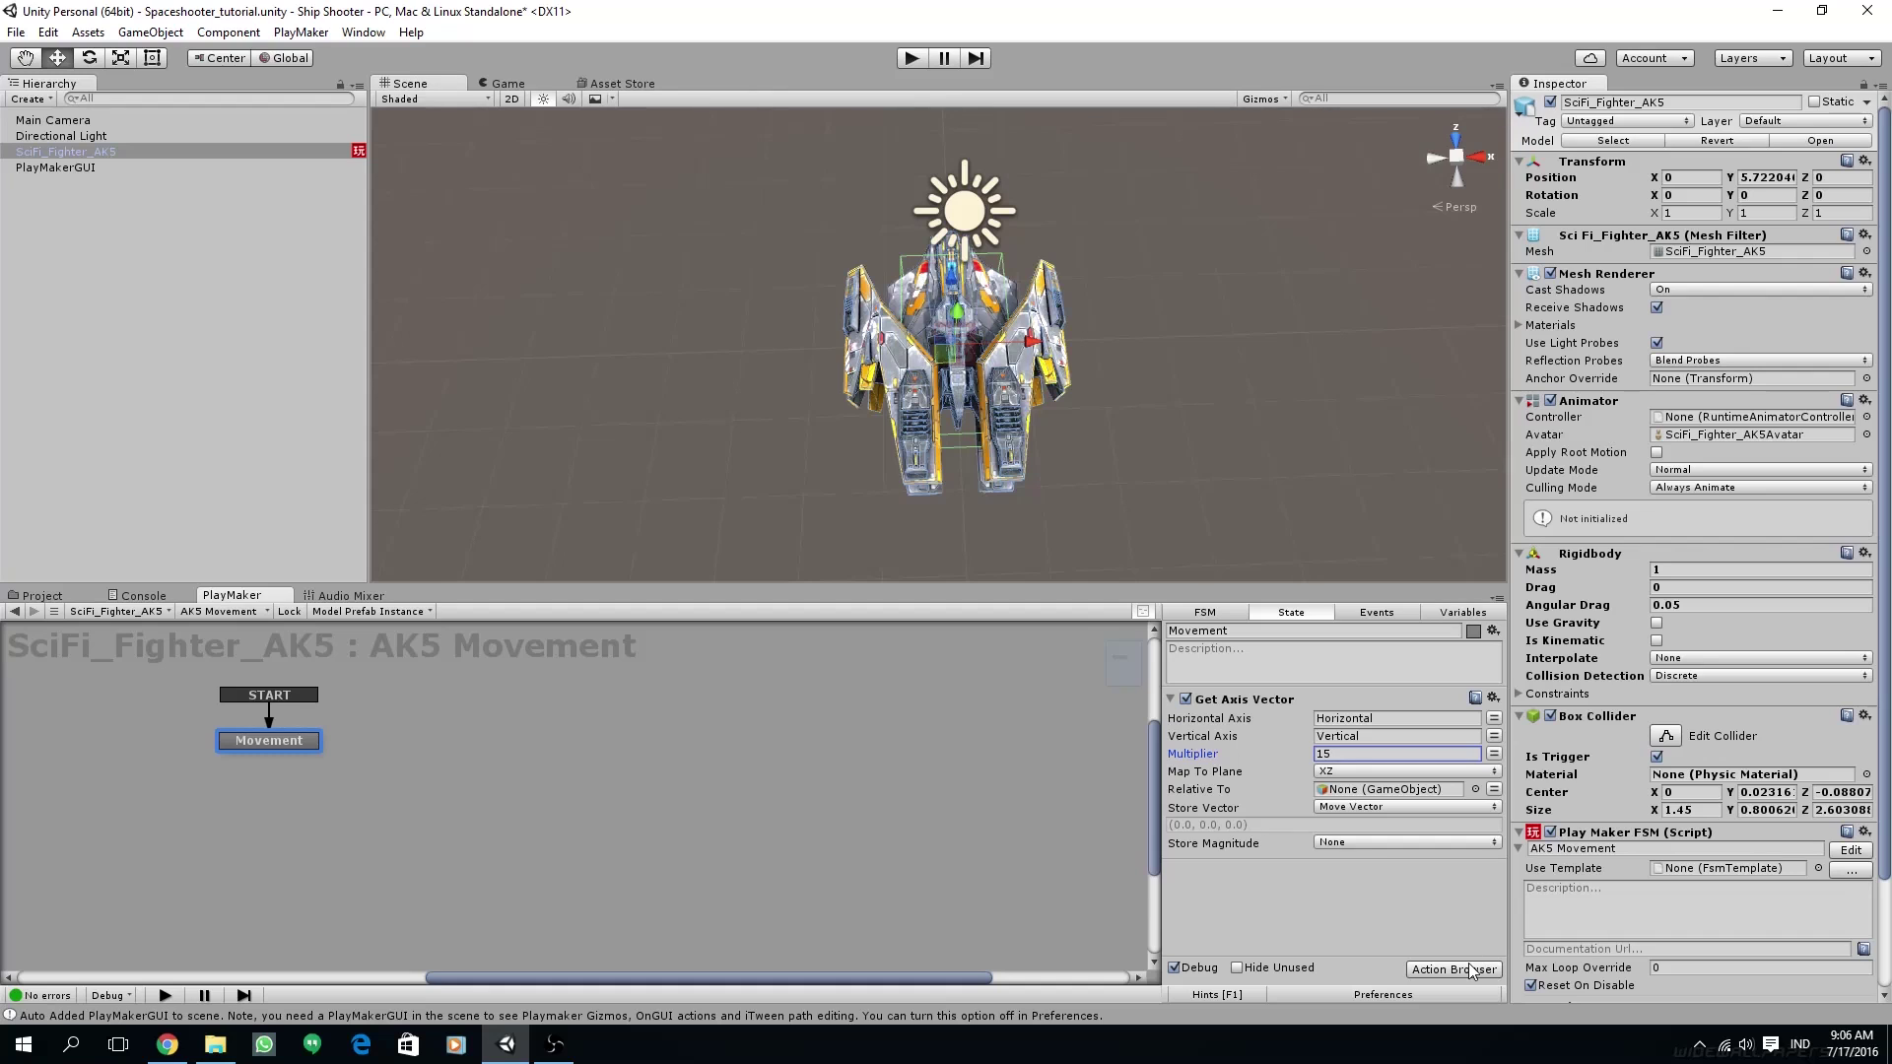
- Commit the multiplier of 15 and add a Set Velocity action to the Movement state
left_click(1153, 708)
left_click(1454, 968)
type("set")
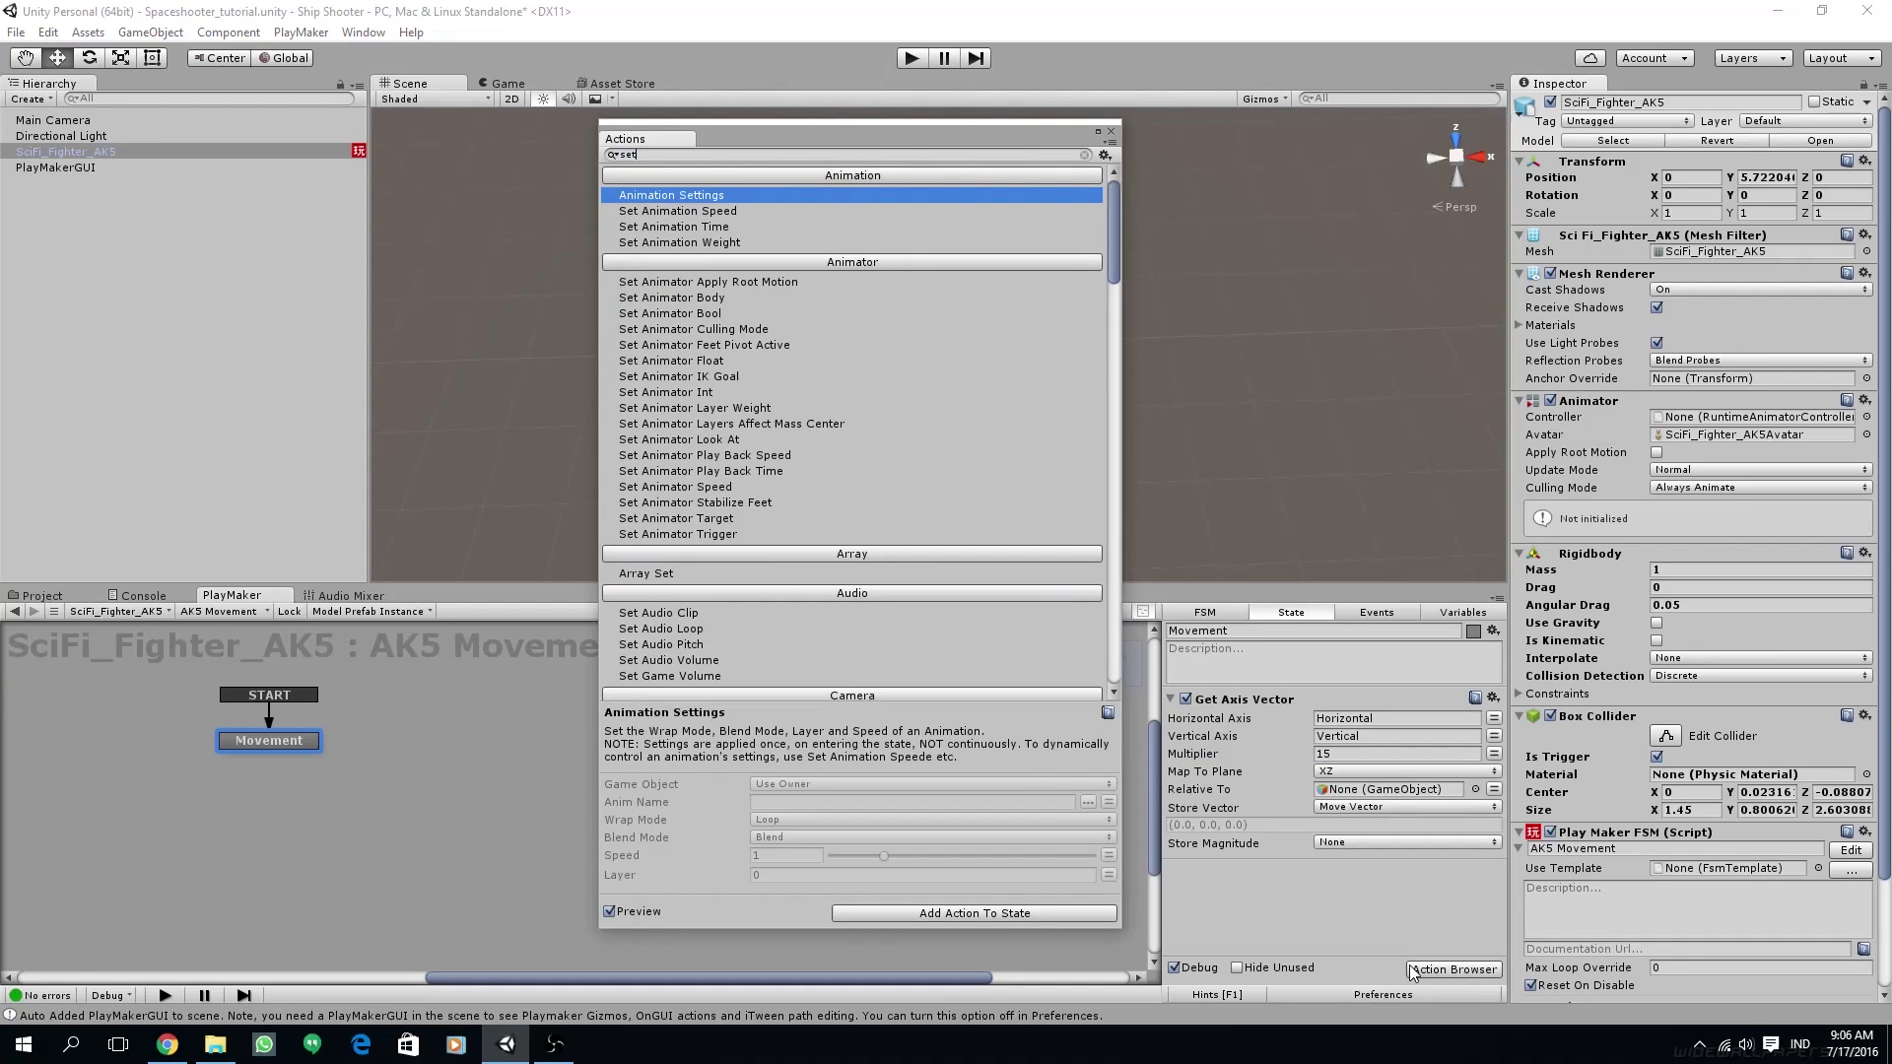
type(" velo")
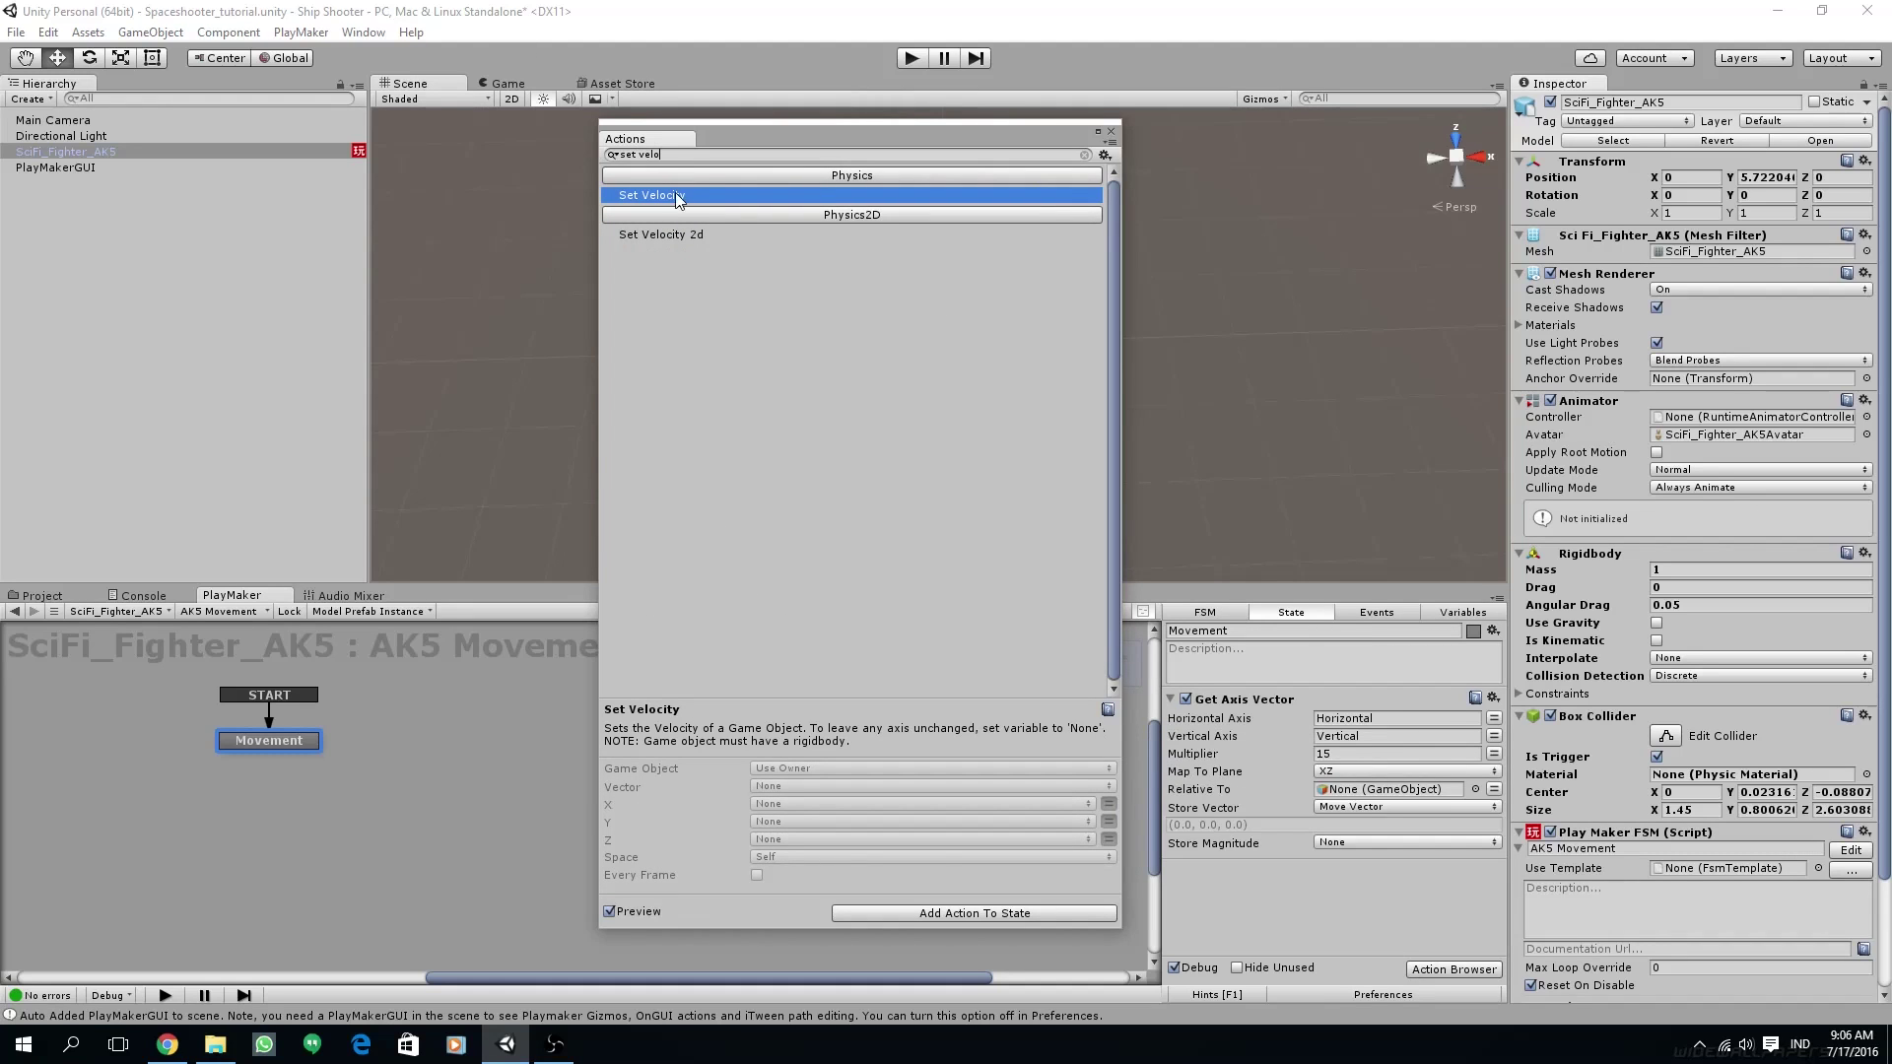
double_click(814, 200)
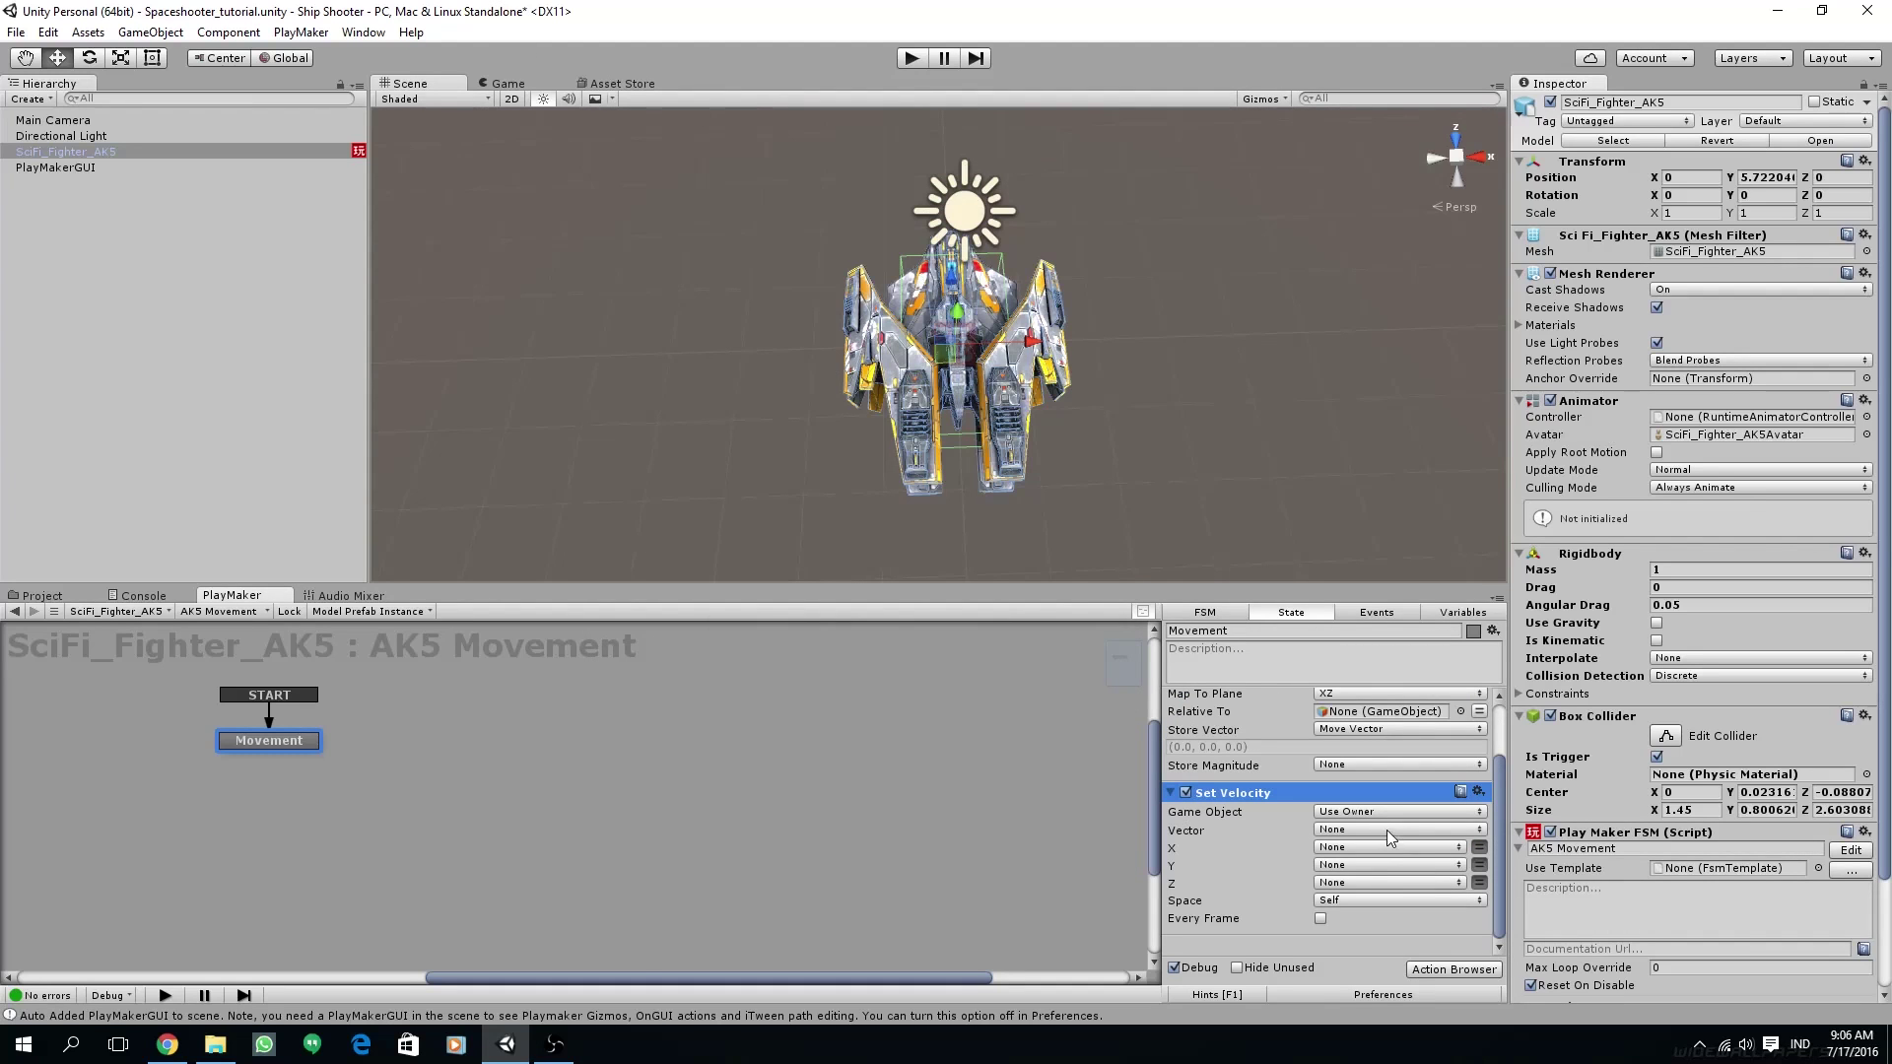
- Set the Set Velocity vector to Move Vector in World space, then collapse and re-expand the actions
left_click(1368, 830)
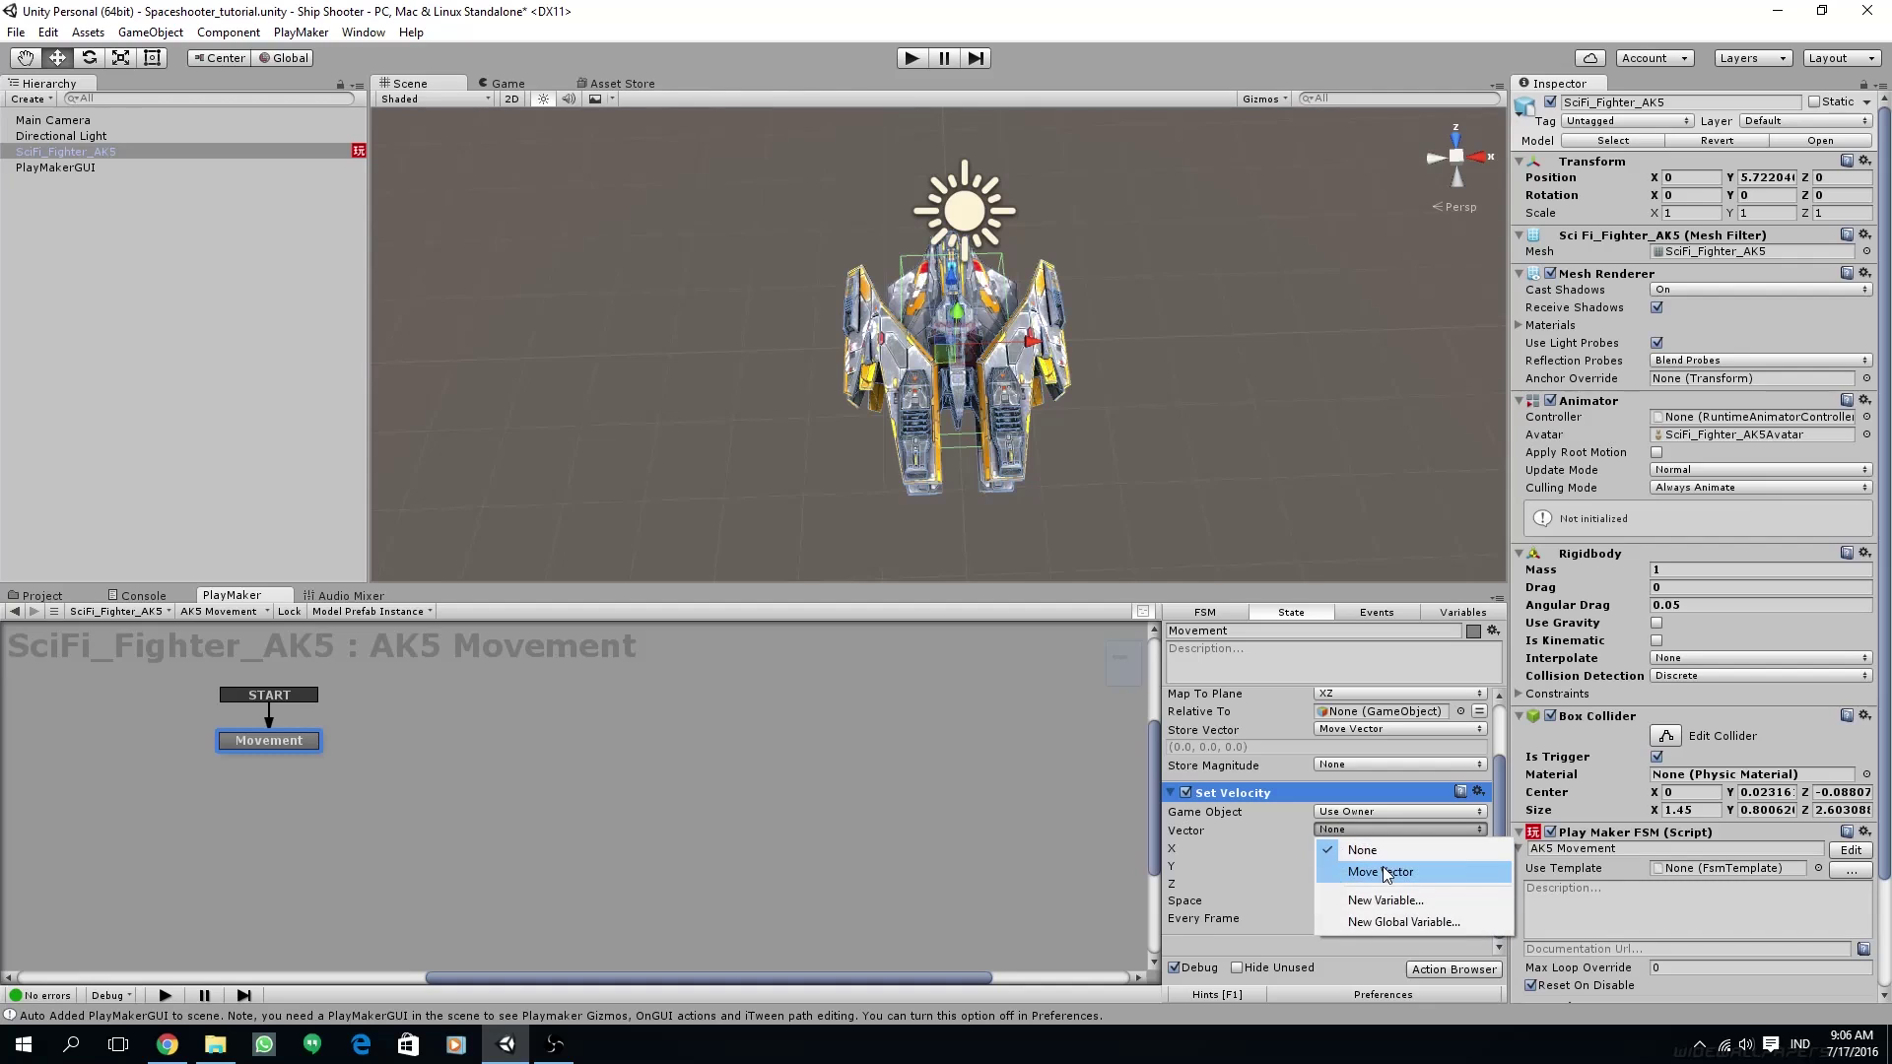
left_click(1382, 866)
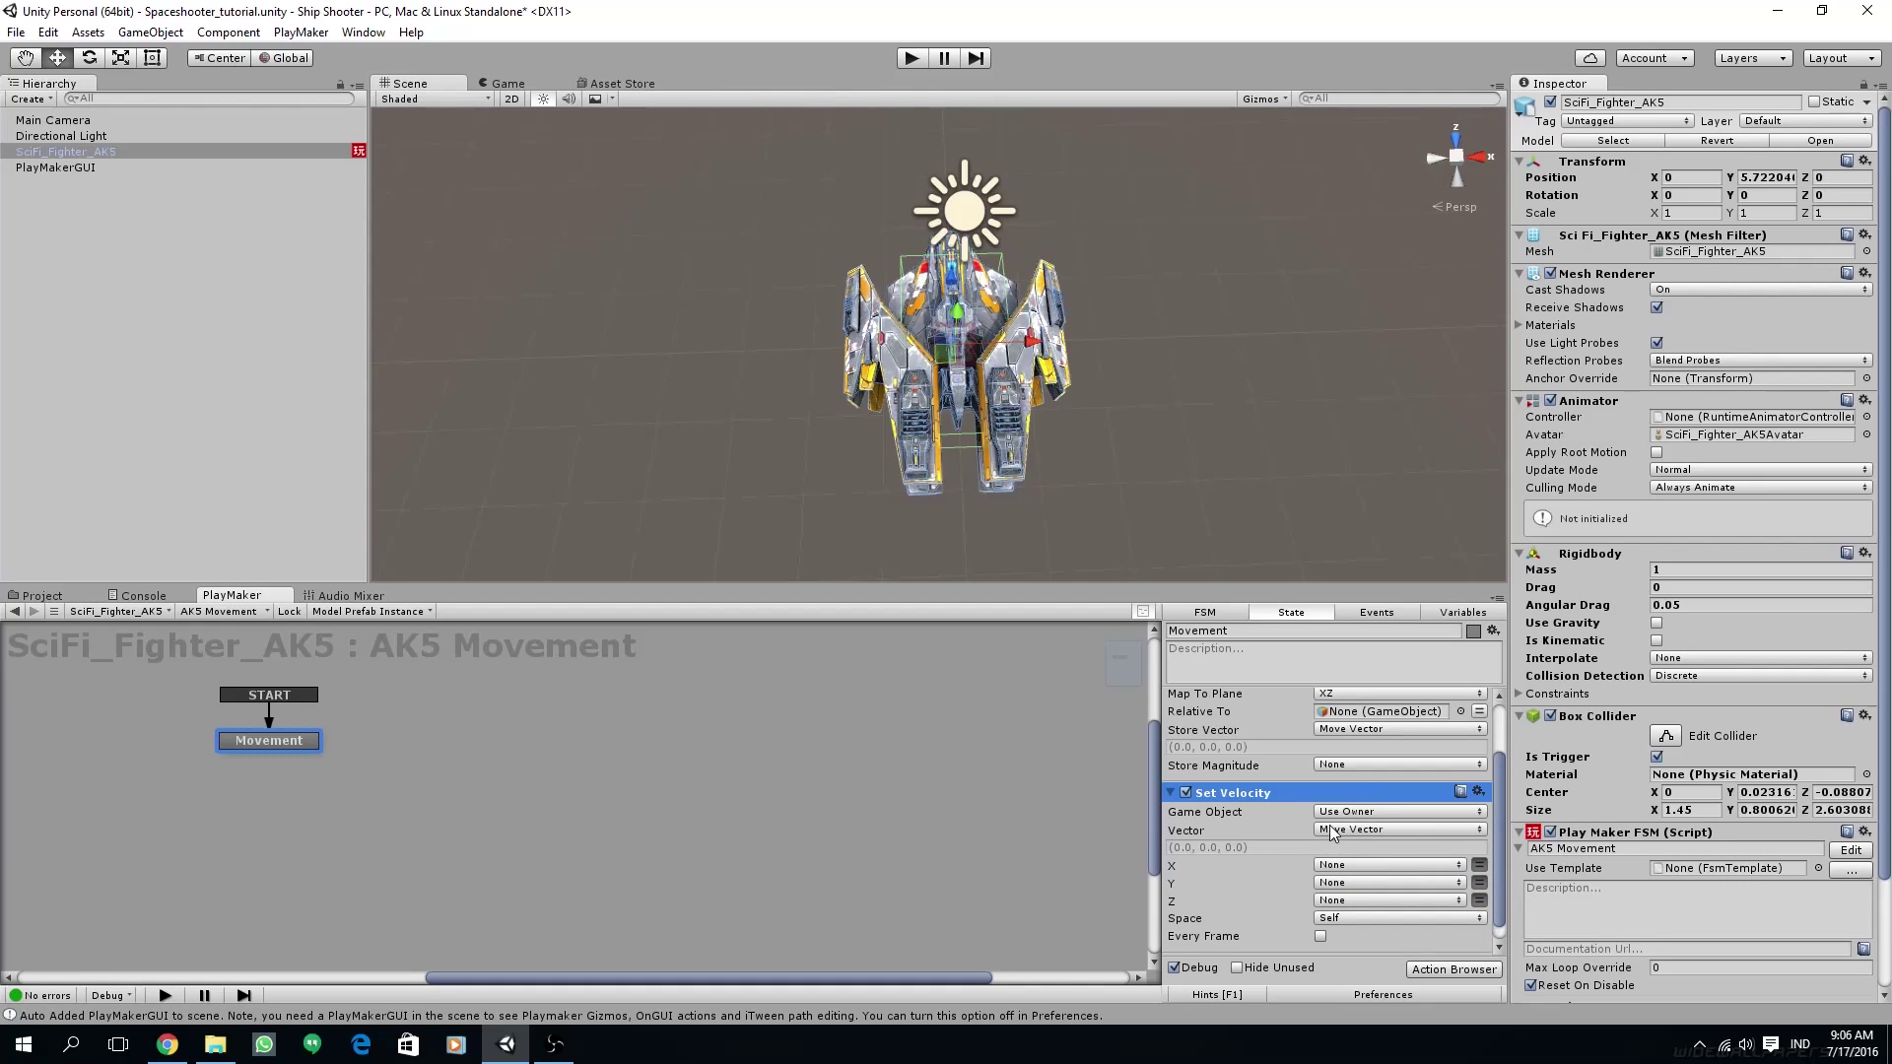
left_click(1352, 918)
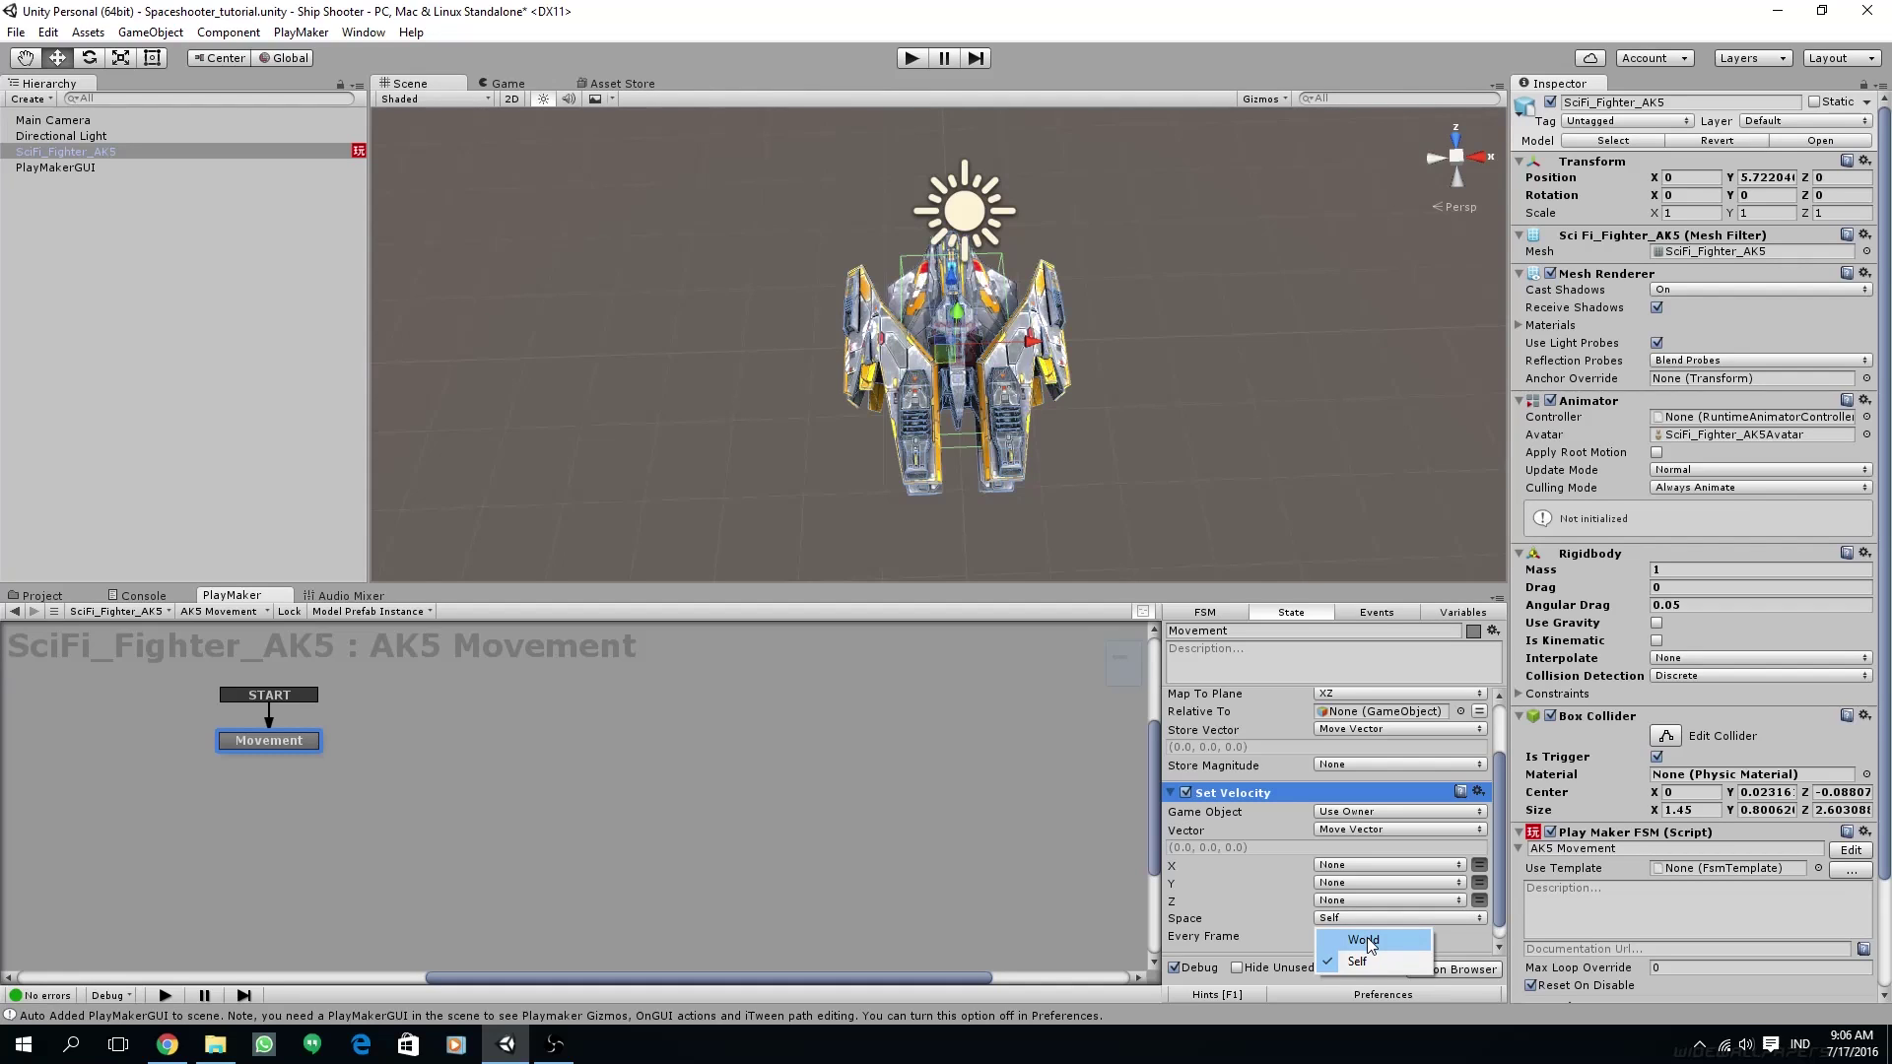
left_click(1368, 944)
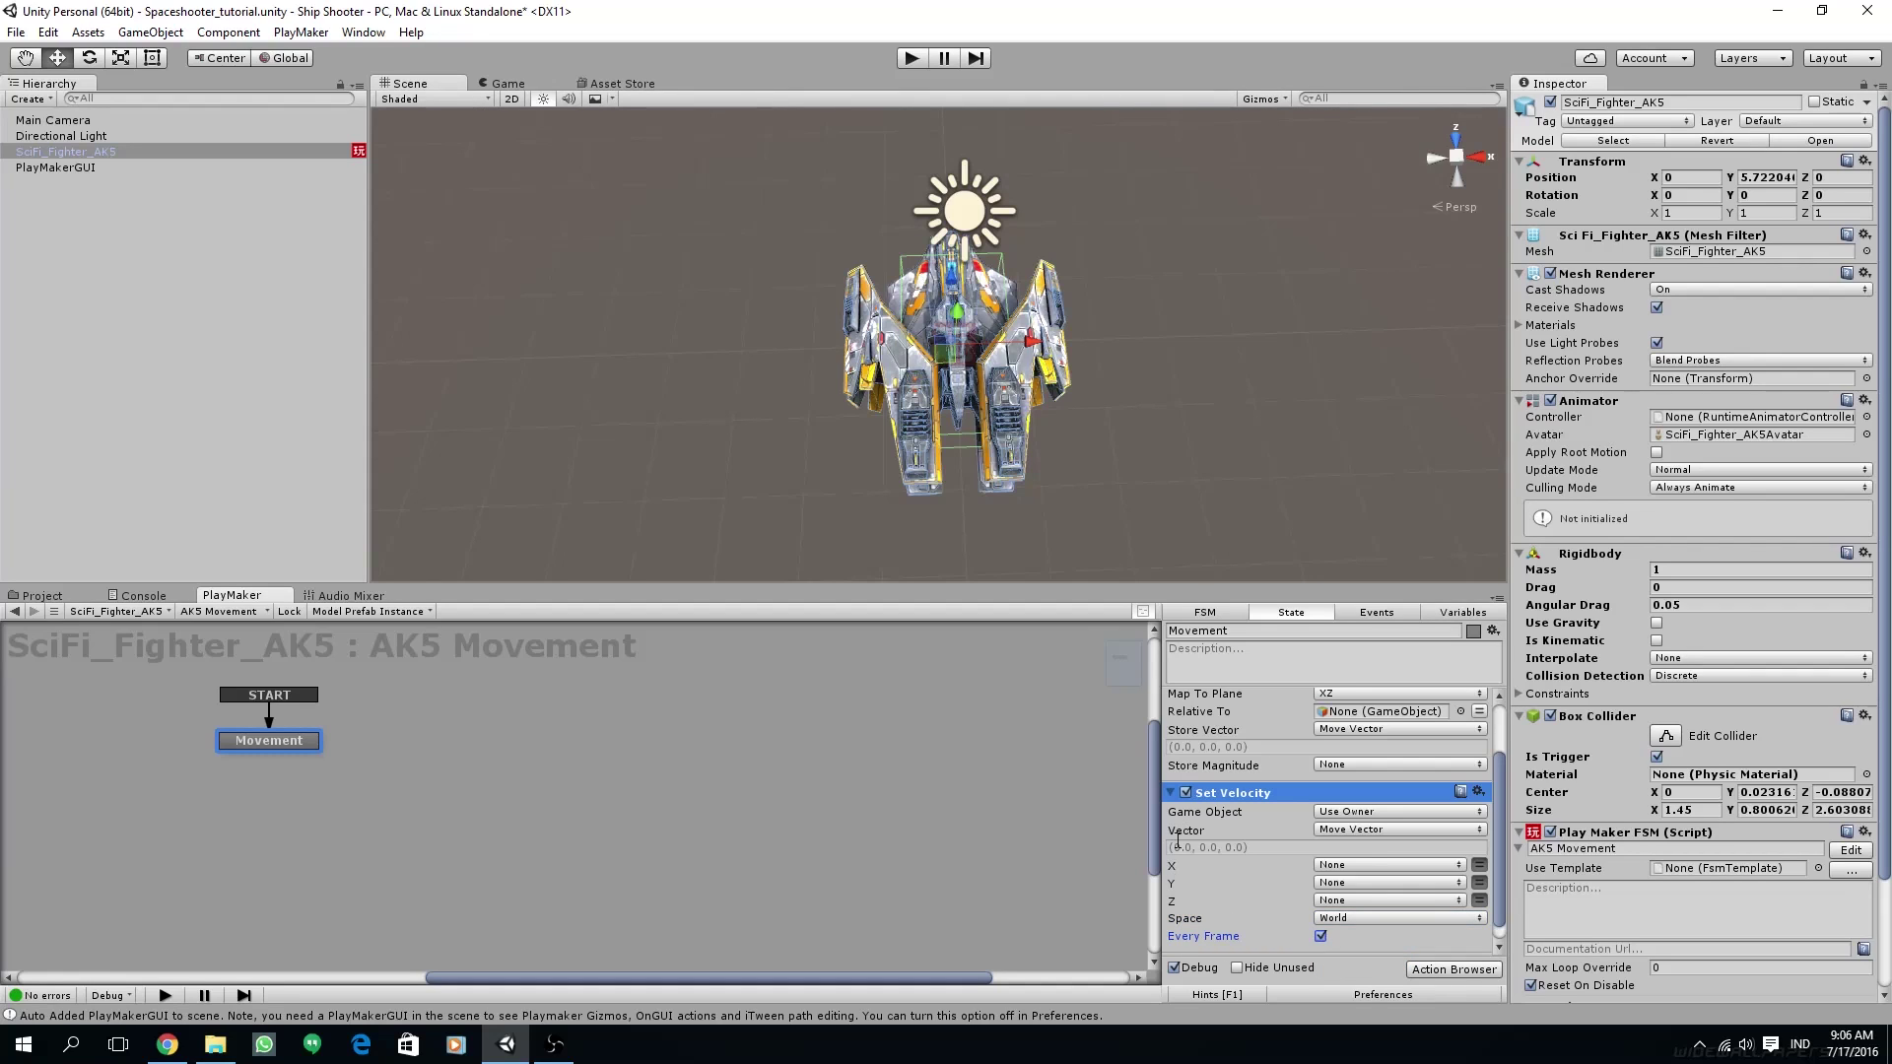
left_click(1192, 794)
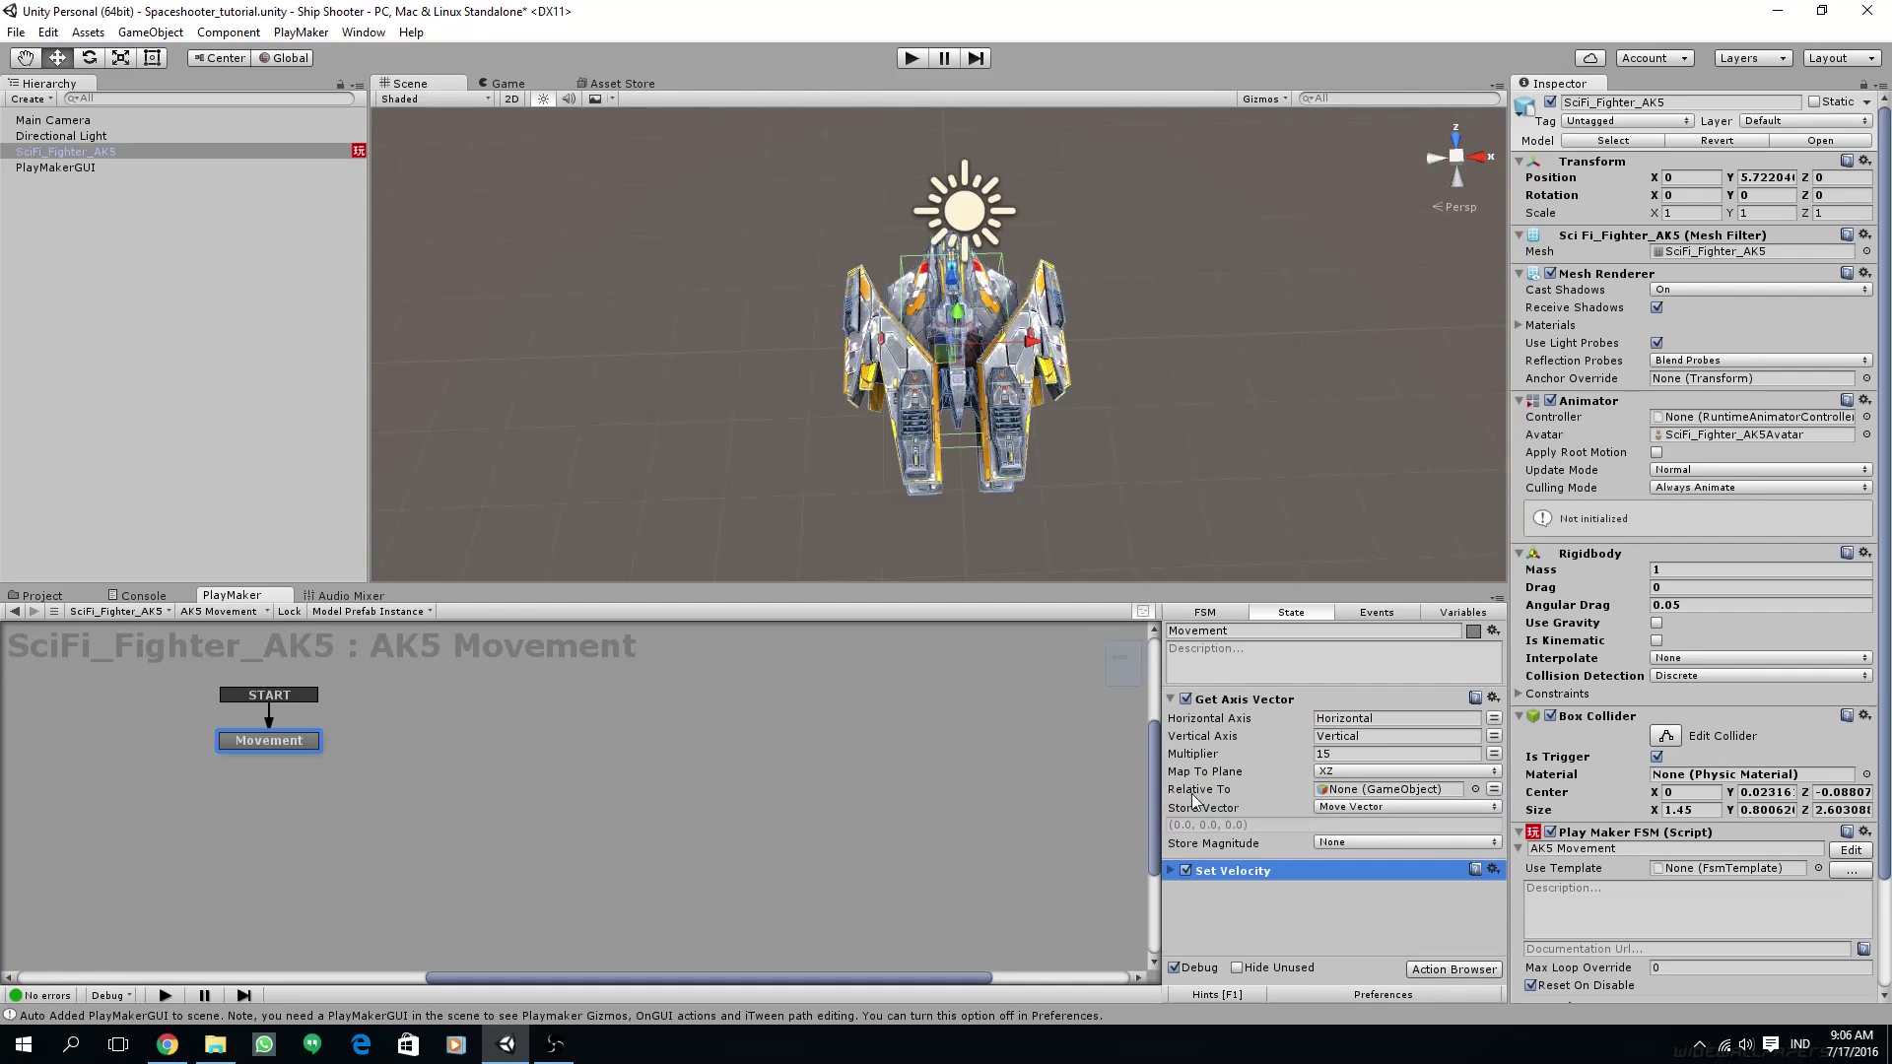
left_click(1171, 700)
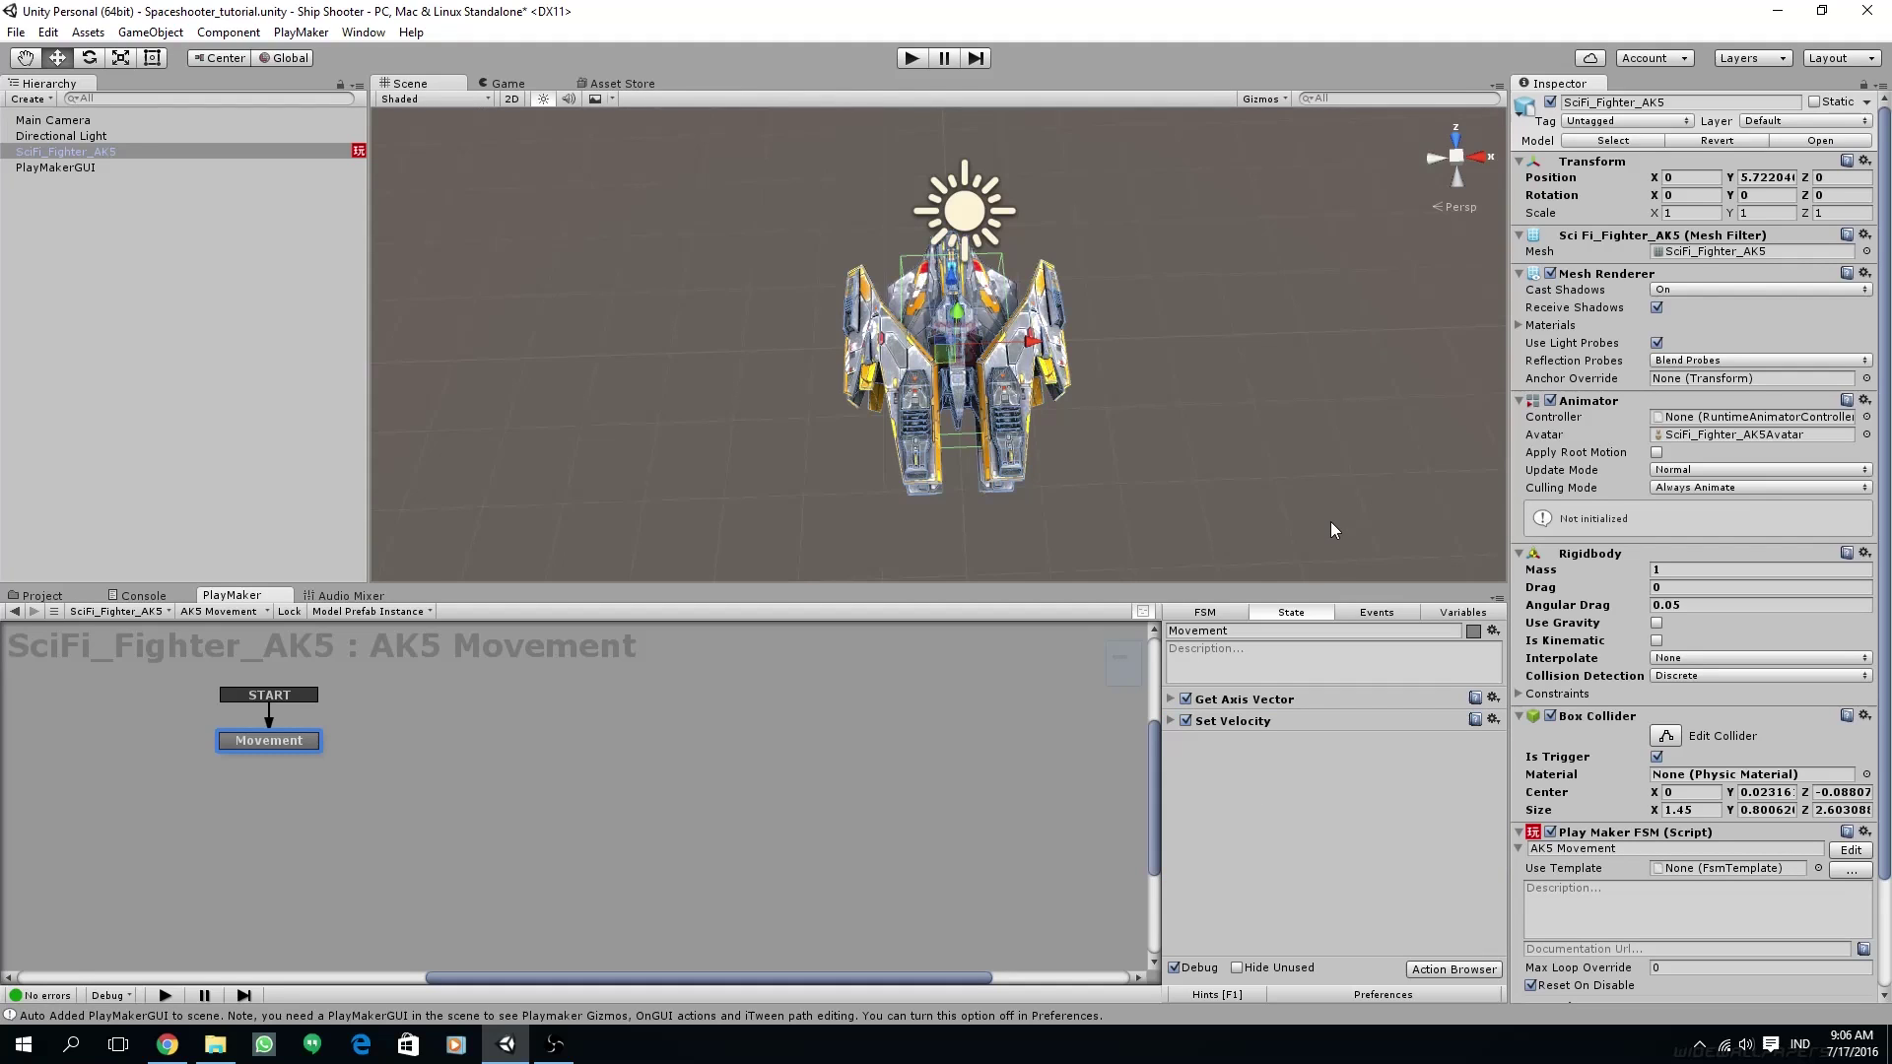
left_click(1169, 699)
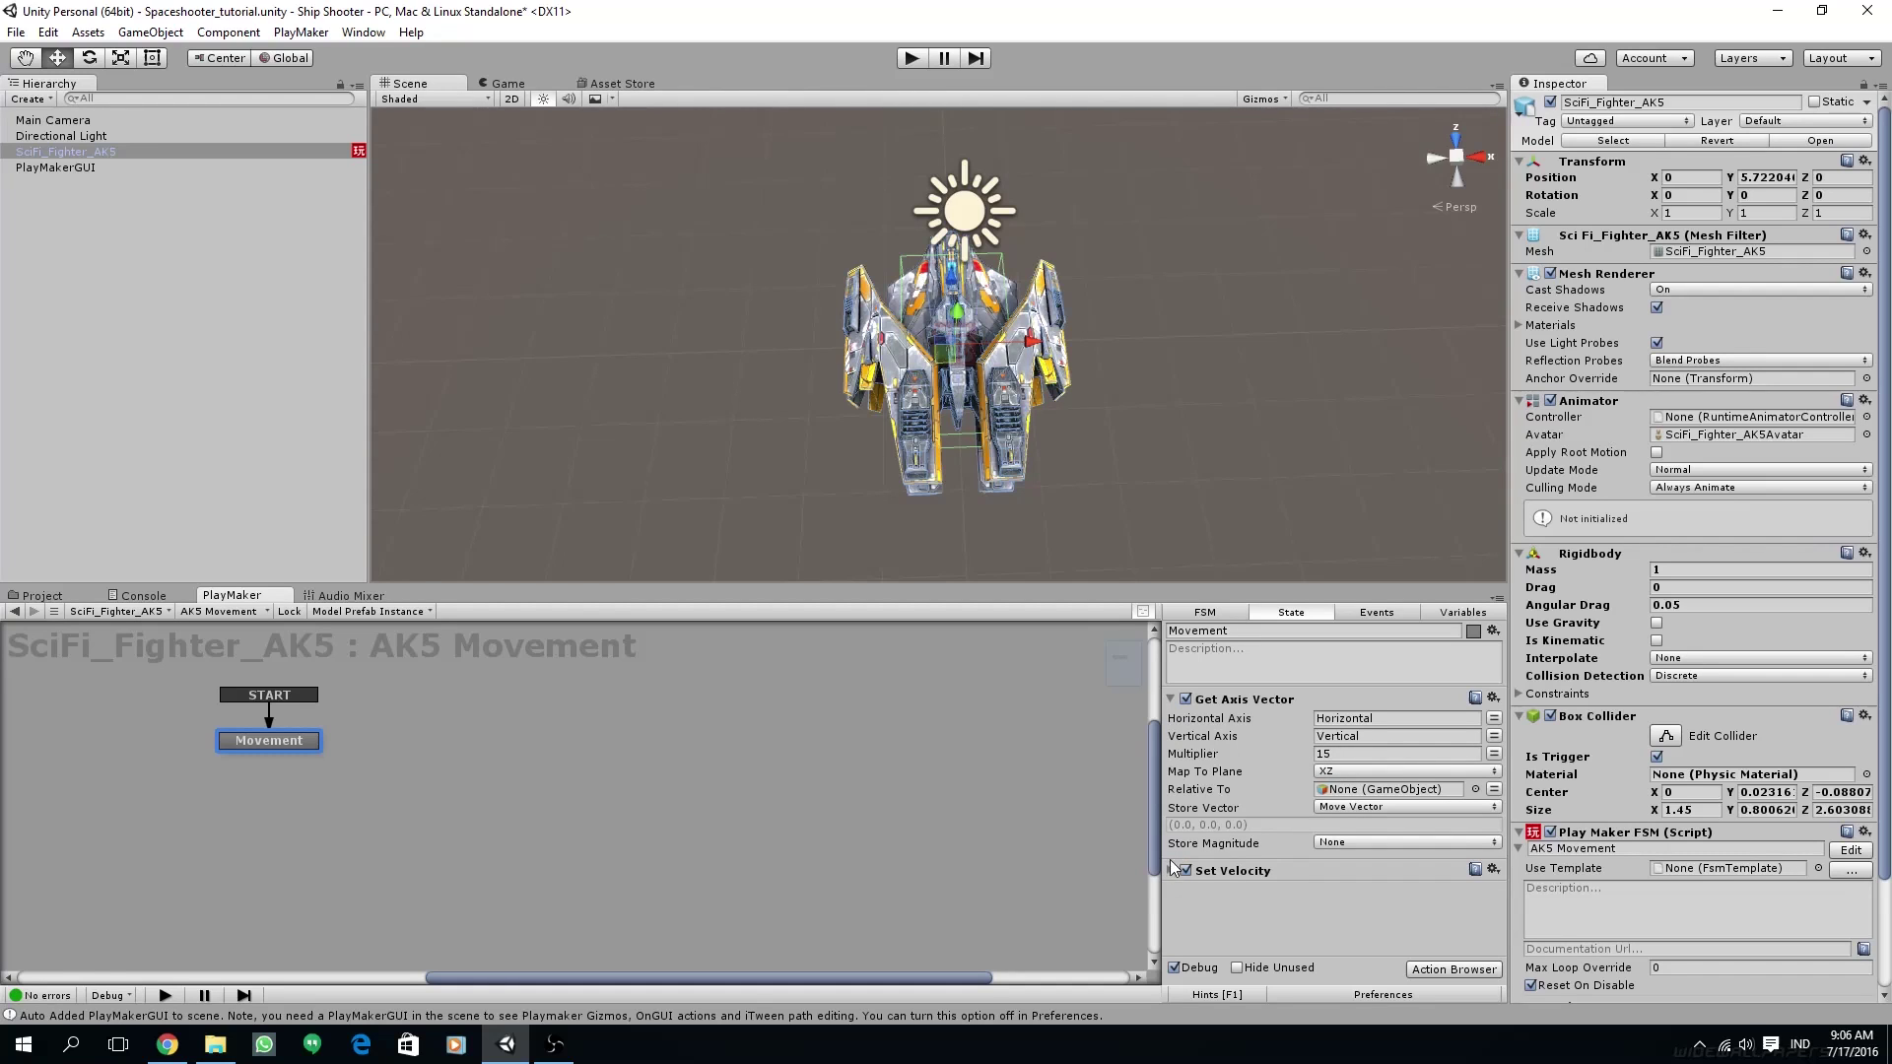
- Select the Main Camera and place it at position 0, 45, 0
scroll(1323, 365, "down", 5)
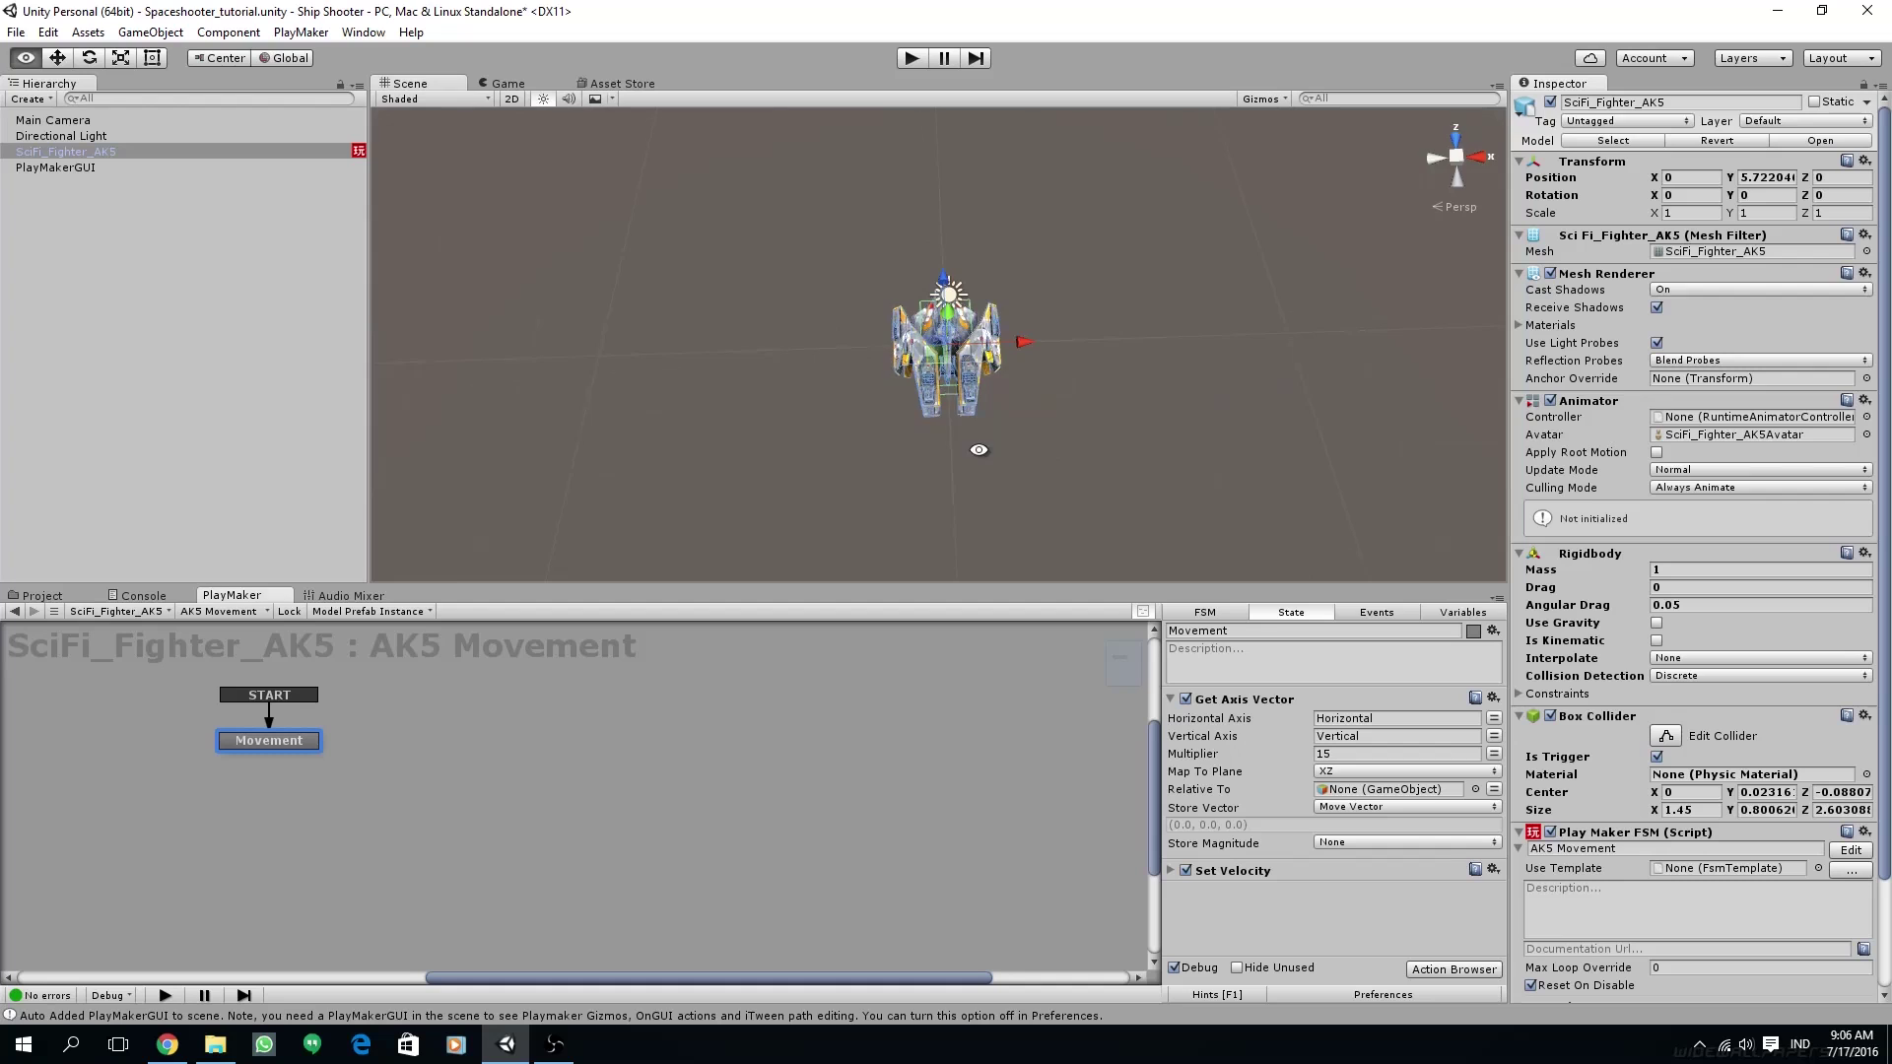
left_click_drag(979, 449, 1185, 323, "alt")
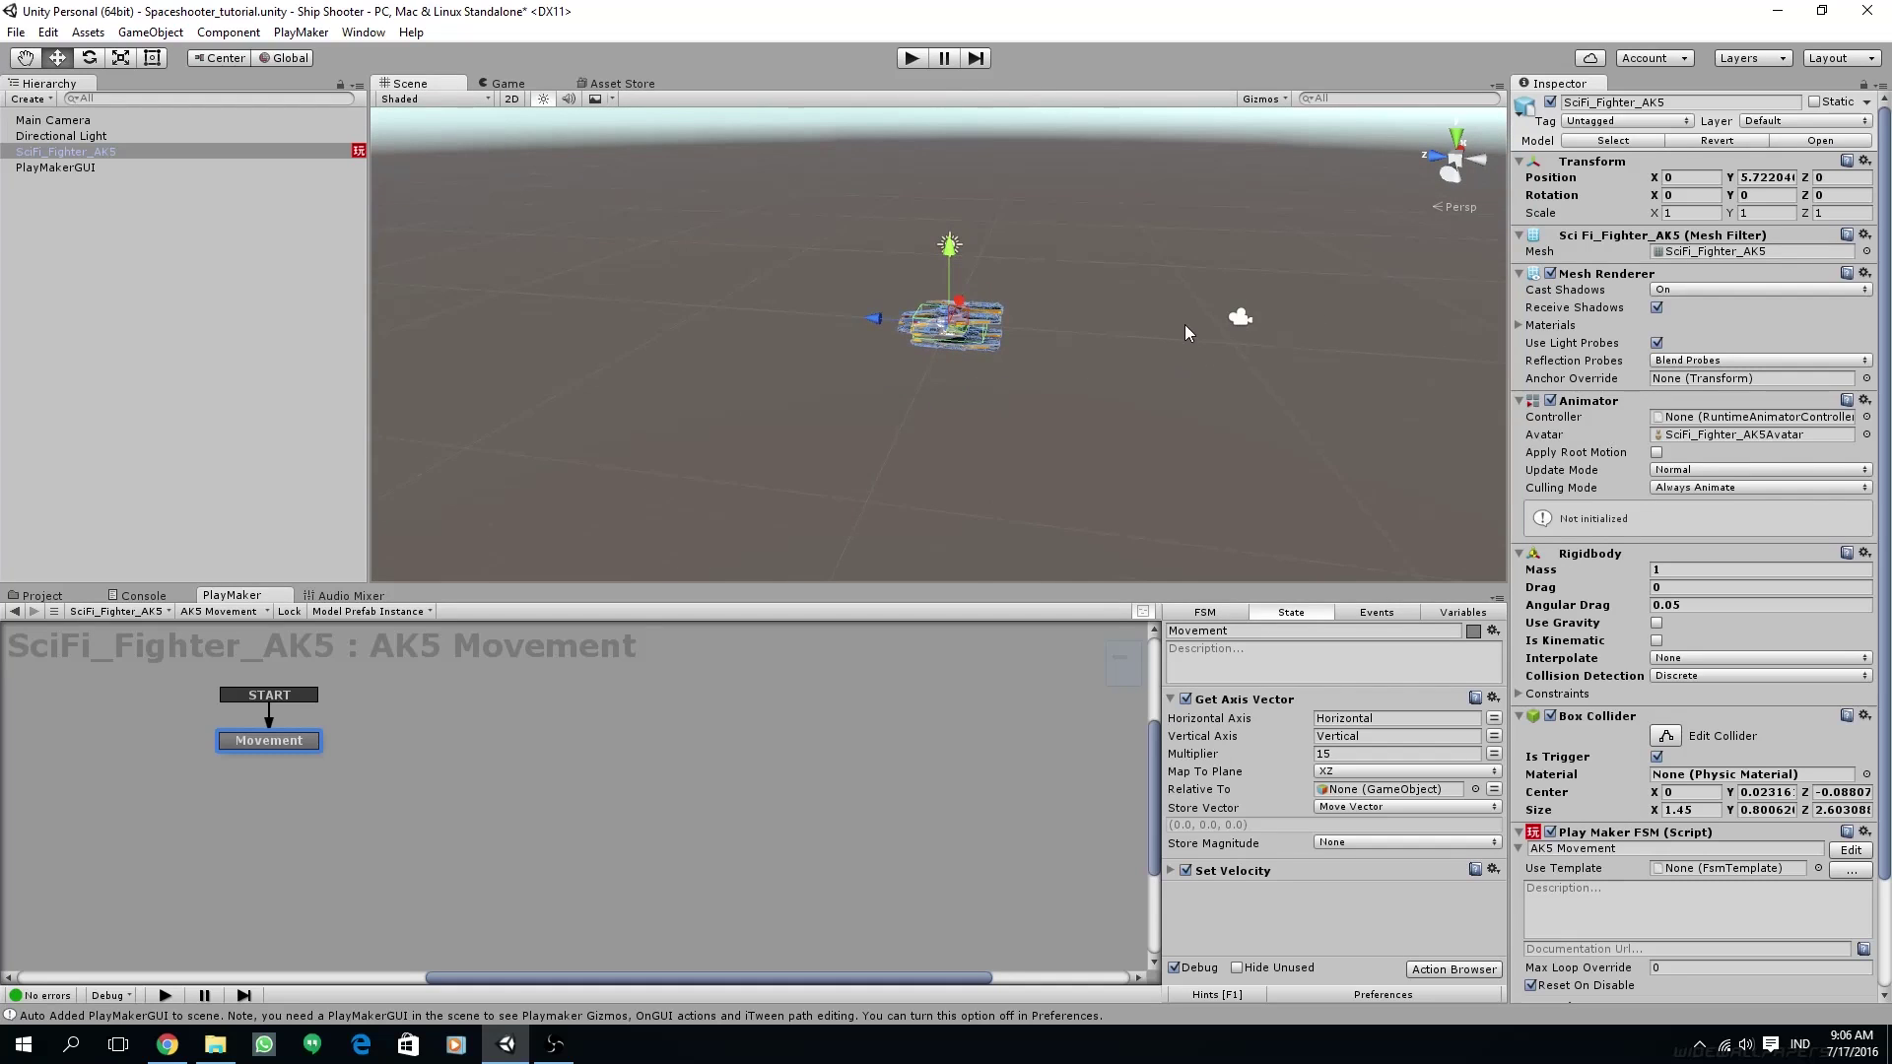
left_click(69, 121)
left_click(1761, 159)
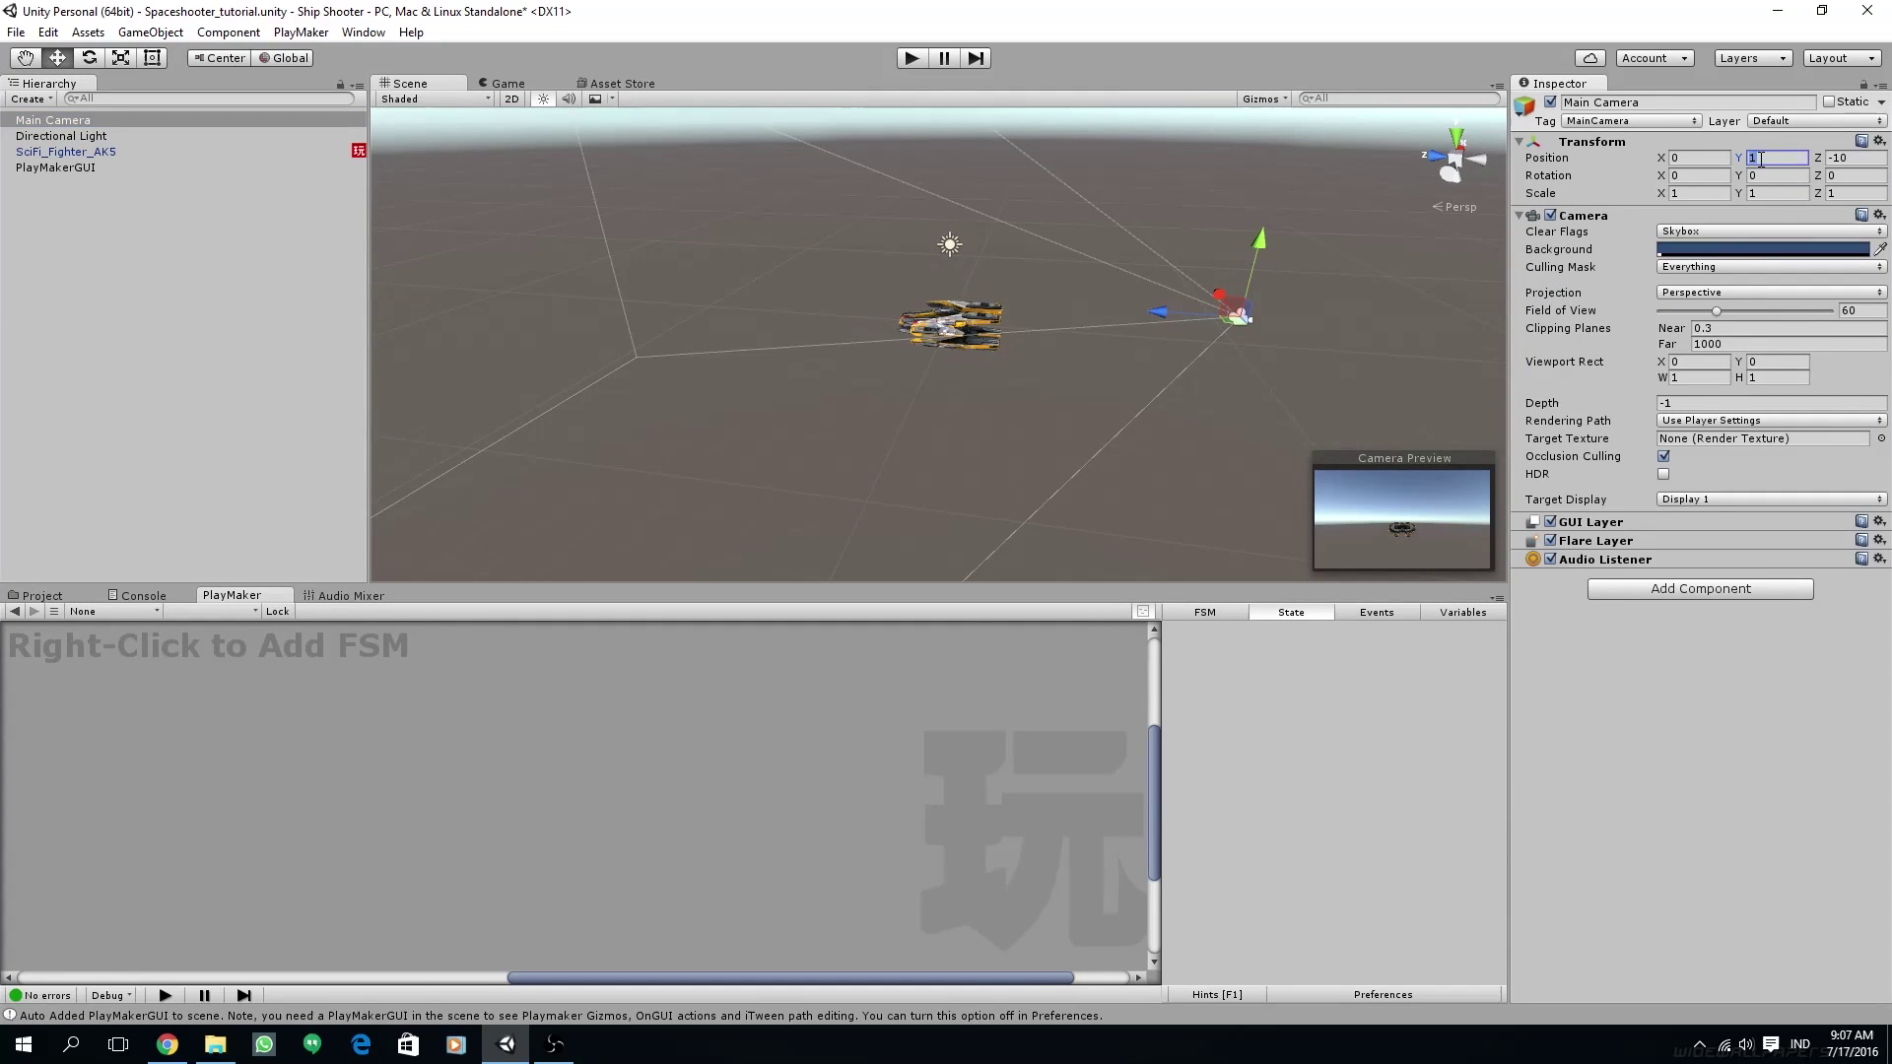
type("0")
left_click(1853, 159)
type("0")
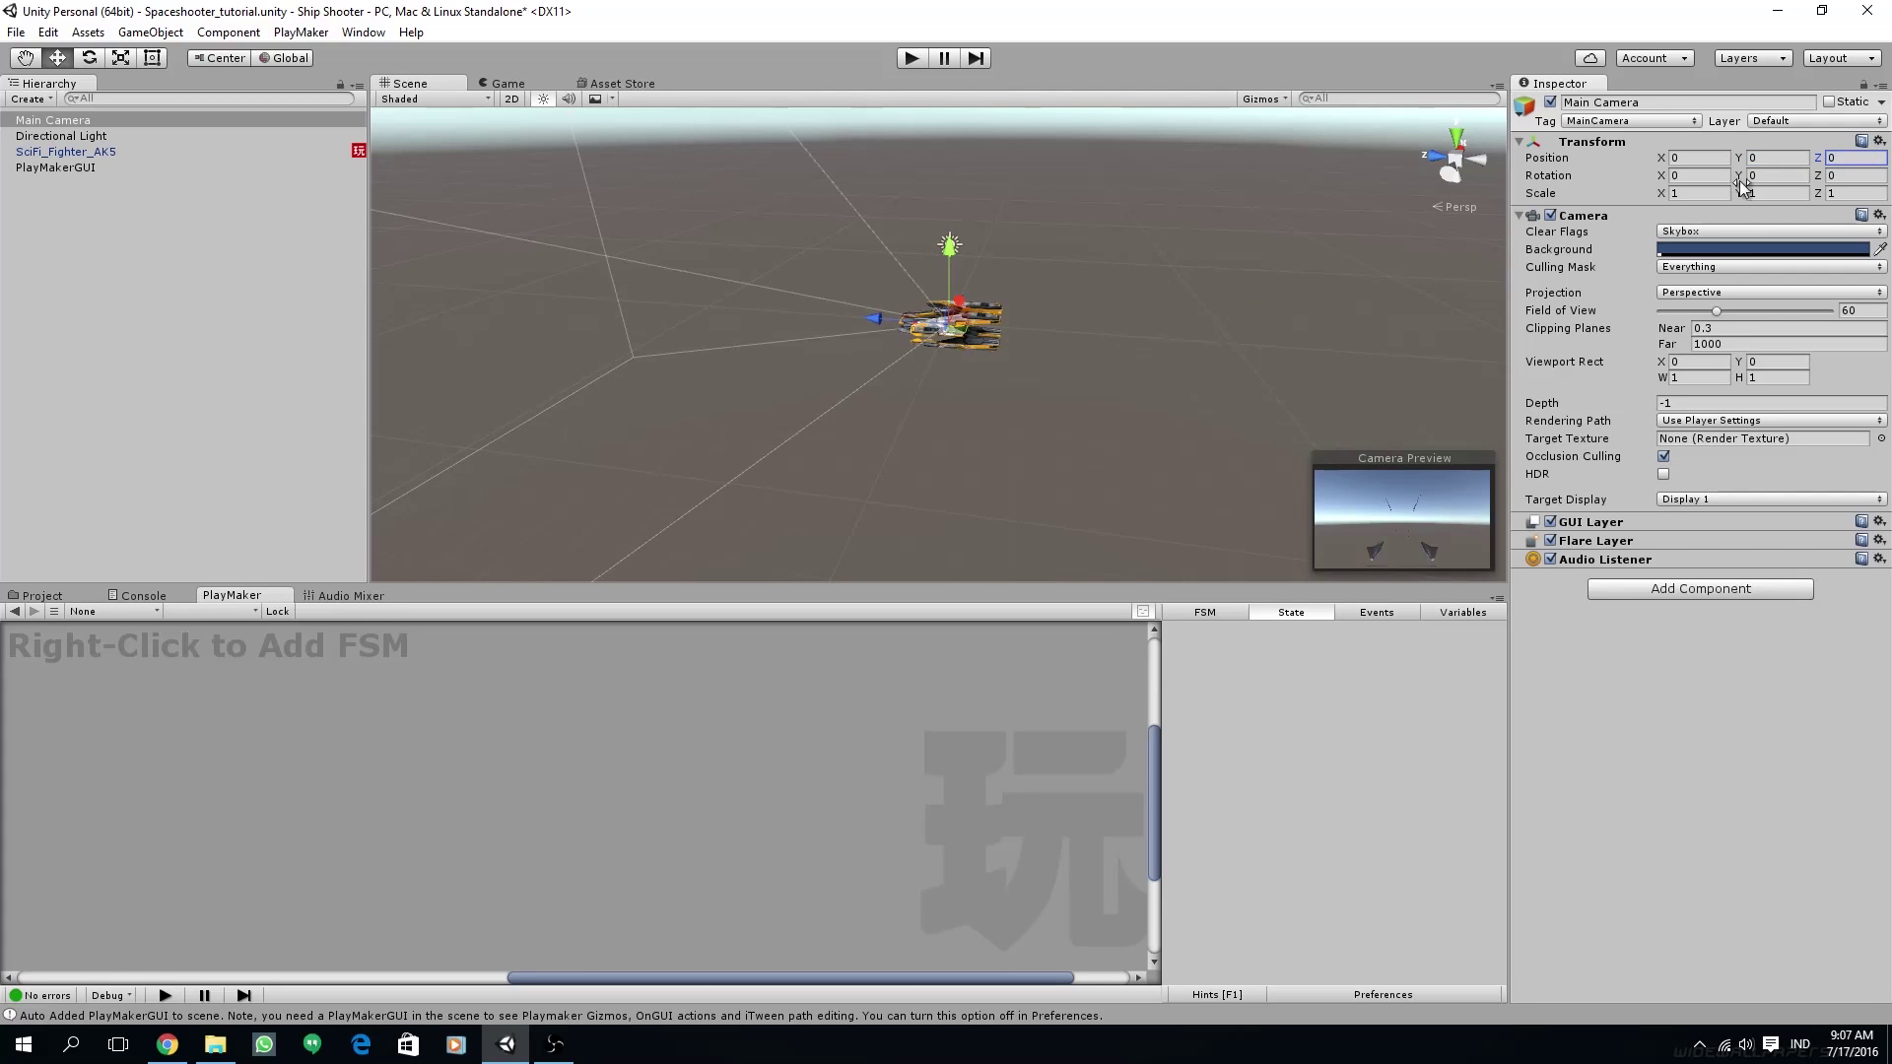
left_click_drag(948, 268, 943, 145)
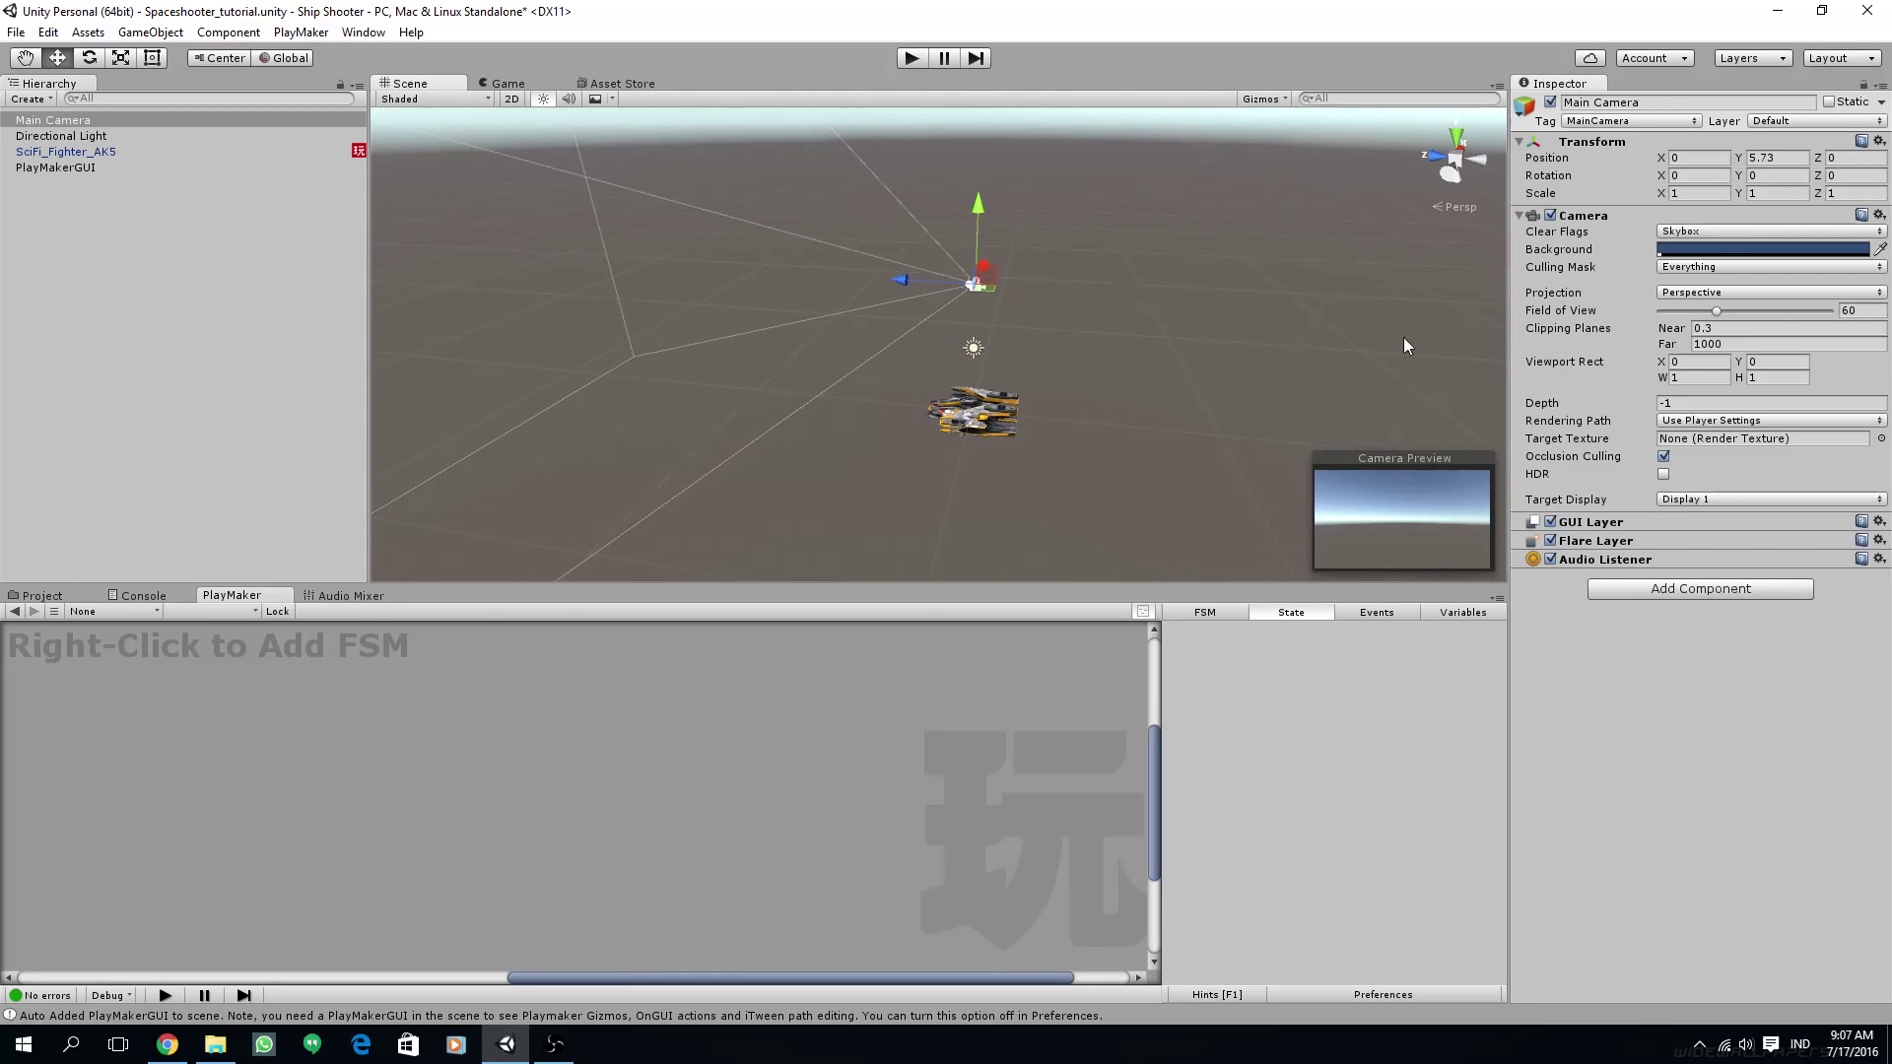
left_click(1769, 160)
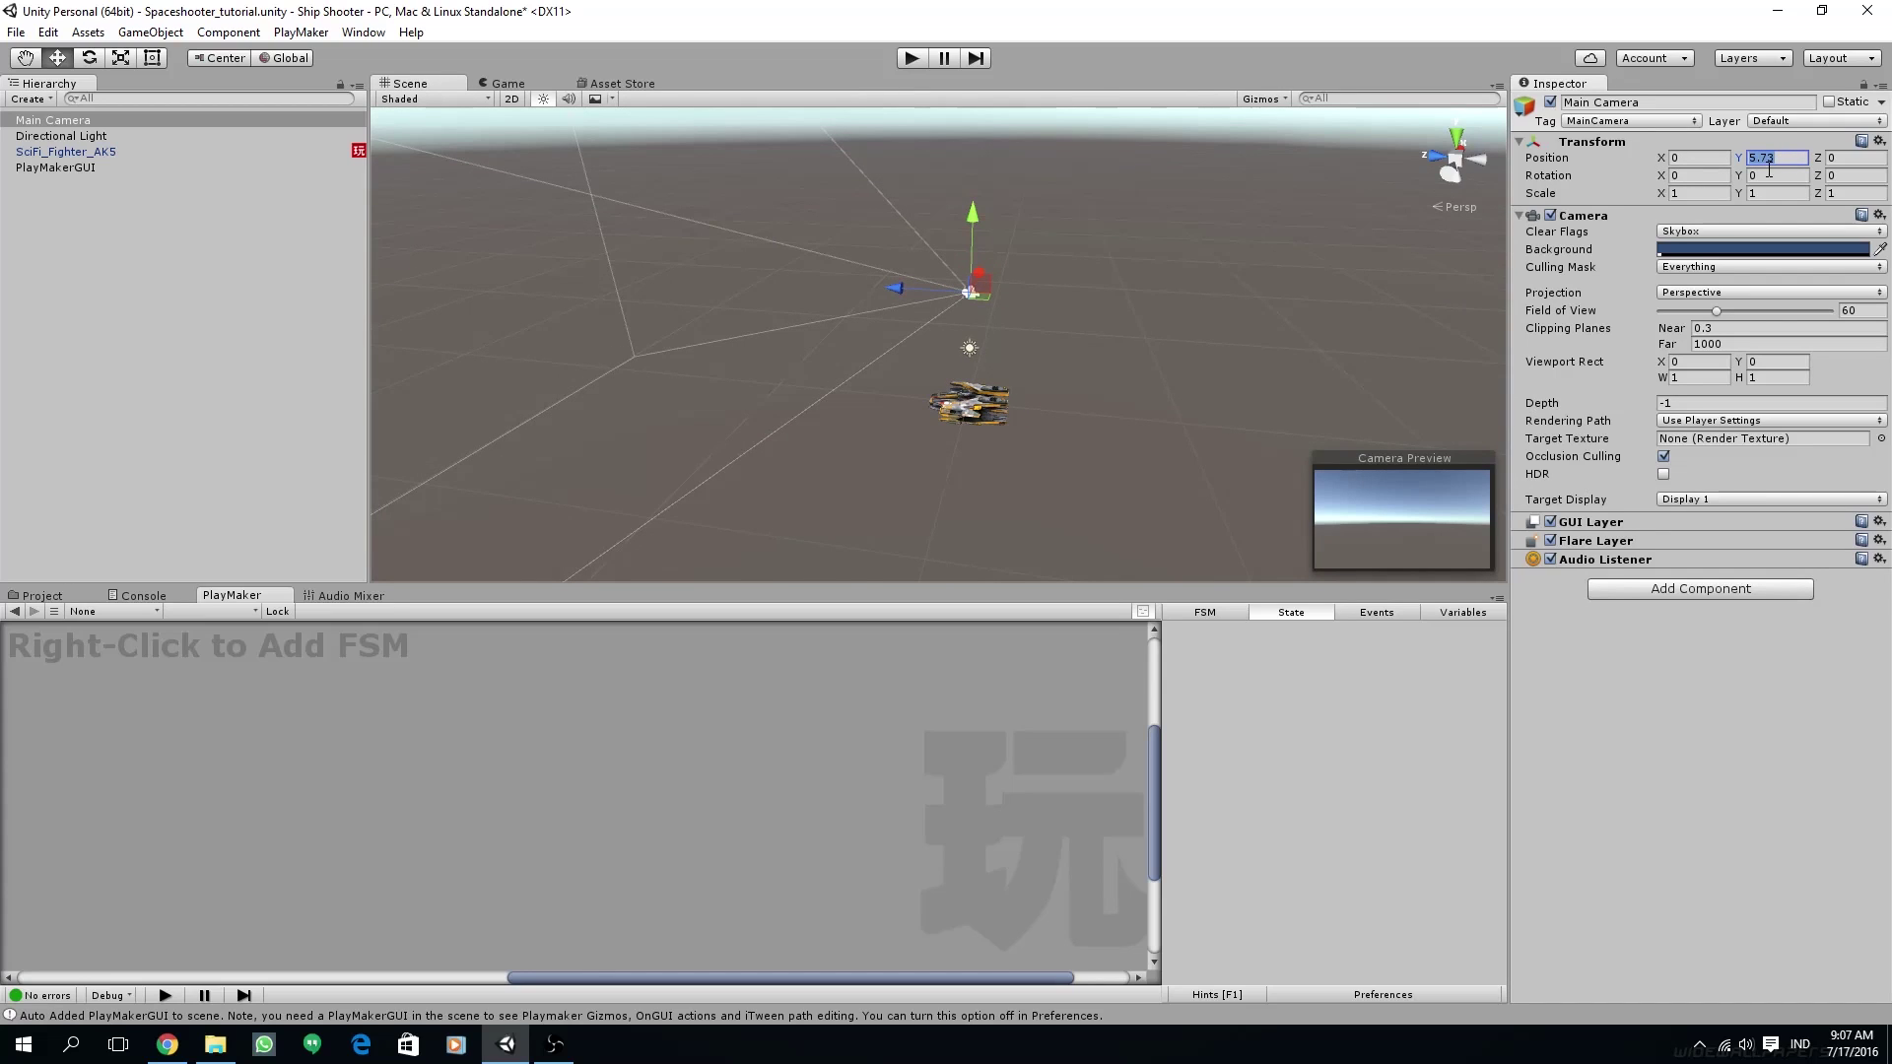
type("45")
- Rotate the camera 90 on X, set Field of View to 40, and view the Game tab
middle_click_drag(1072, 337, 1025, 323)
right_click_drag(1024, 324, 962, 350)
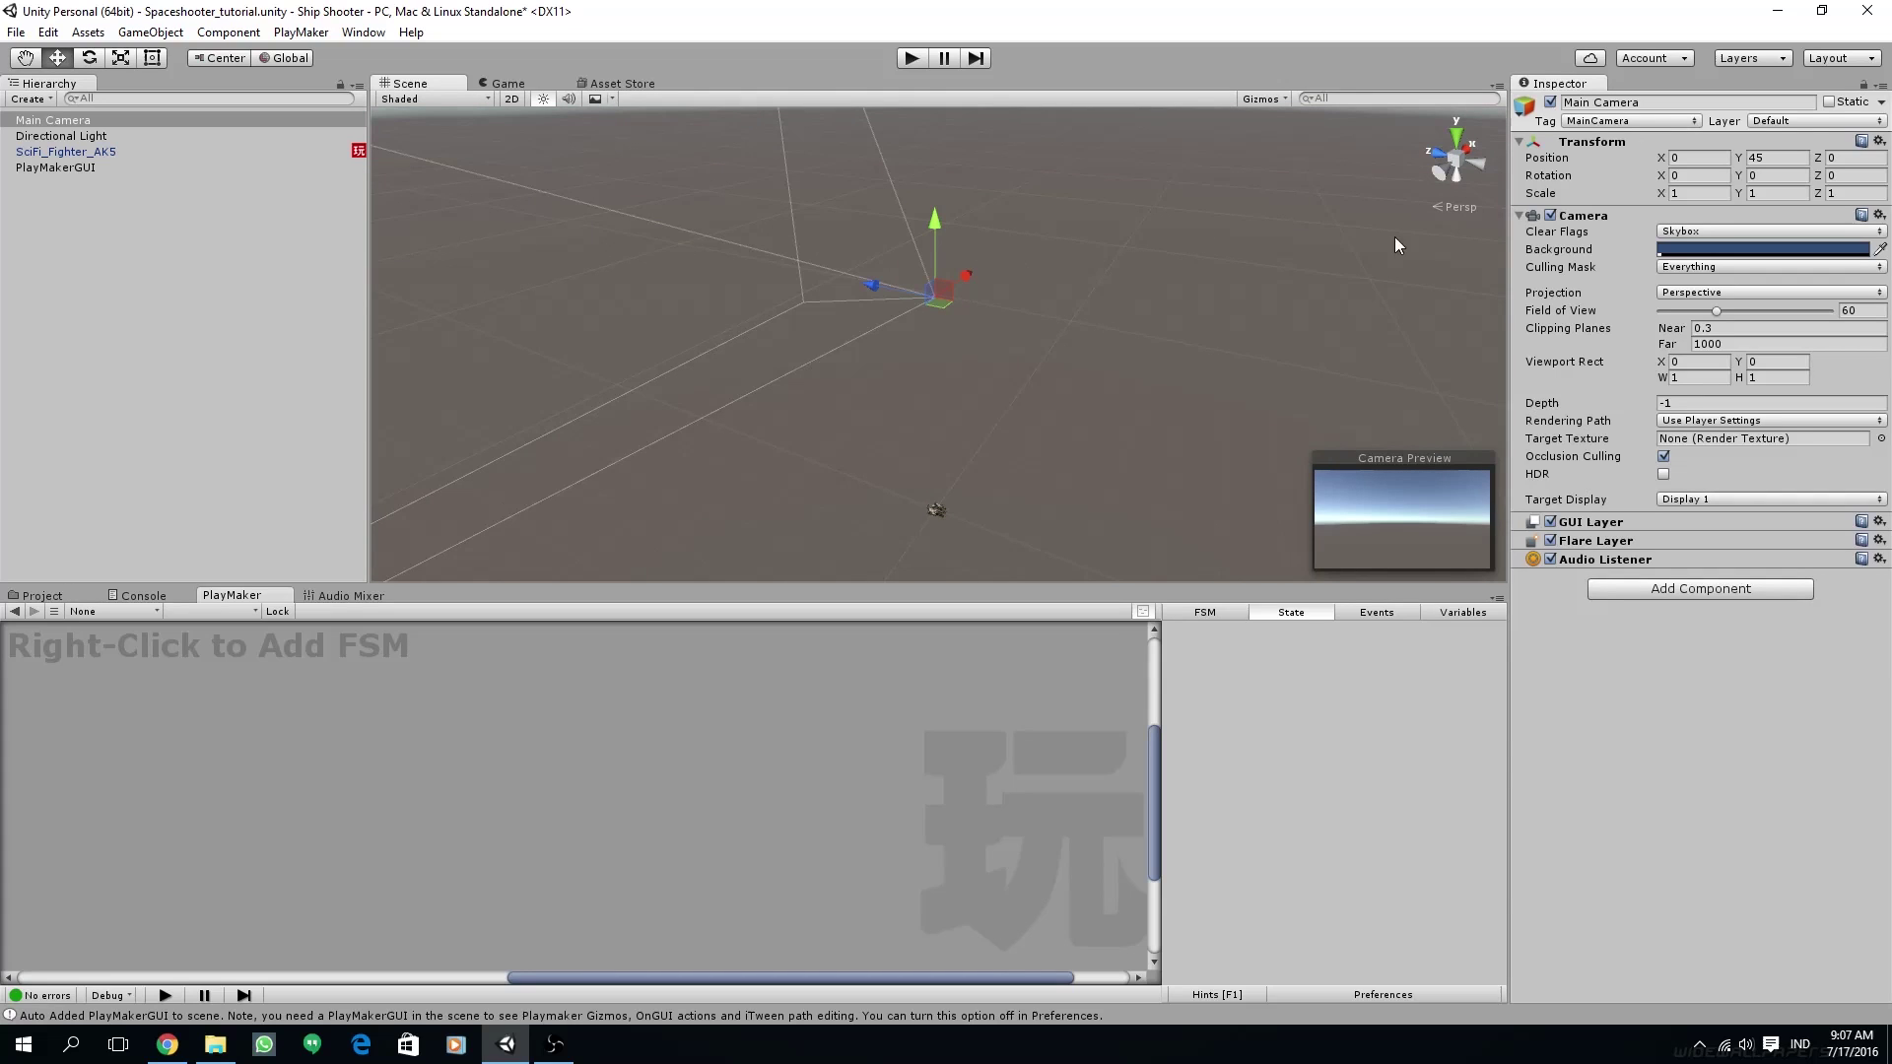
left_click(1691, 175)
type("90")
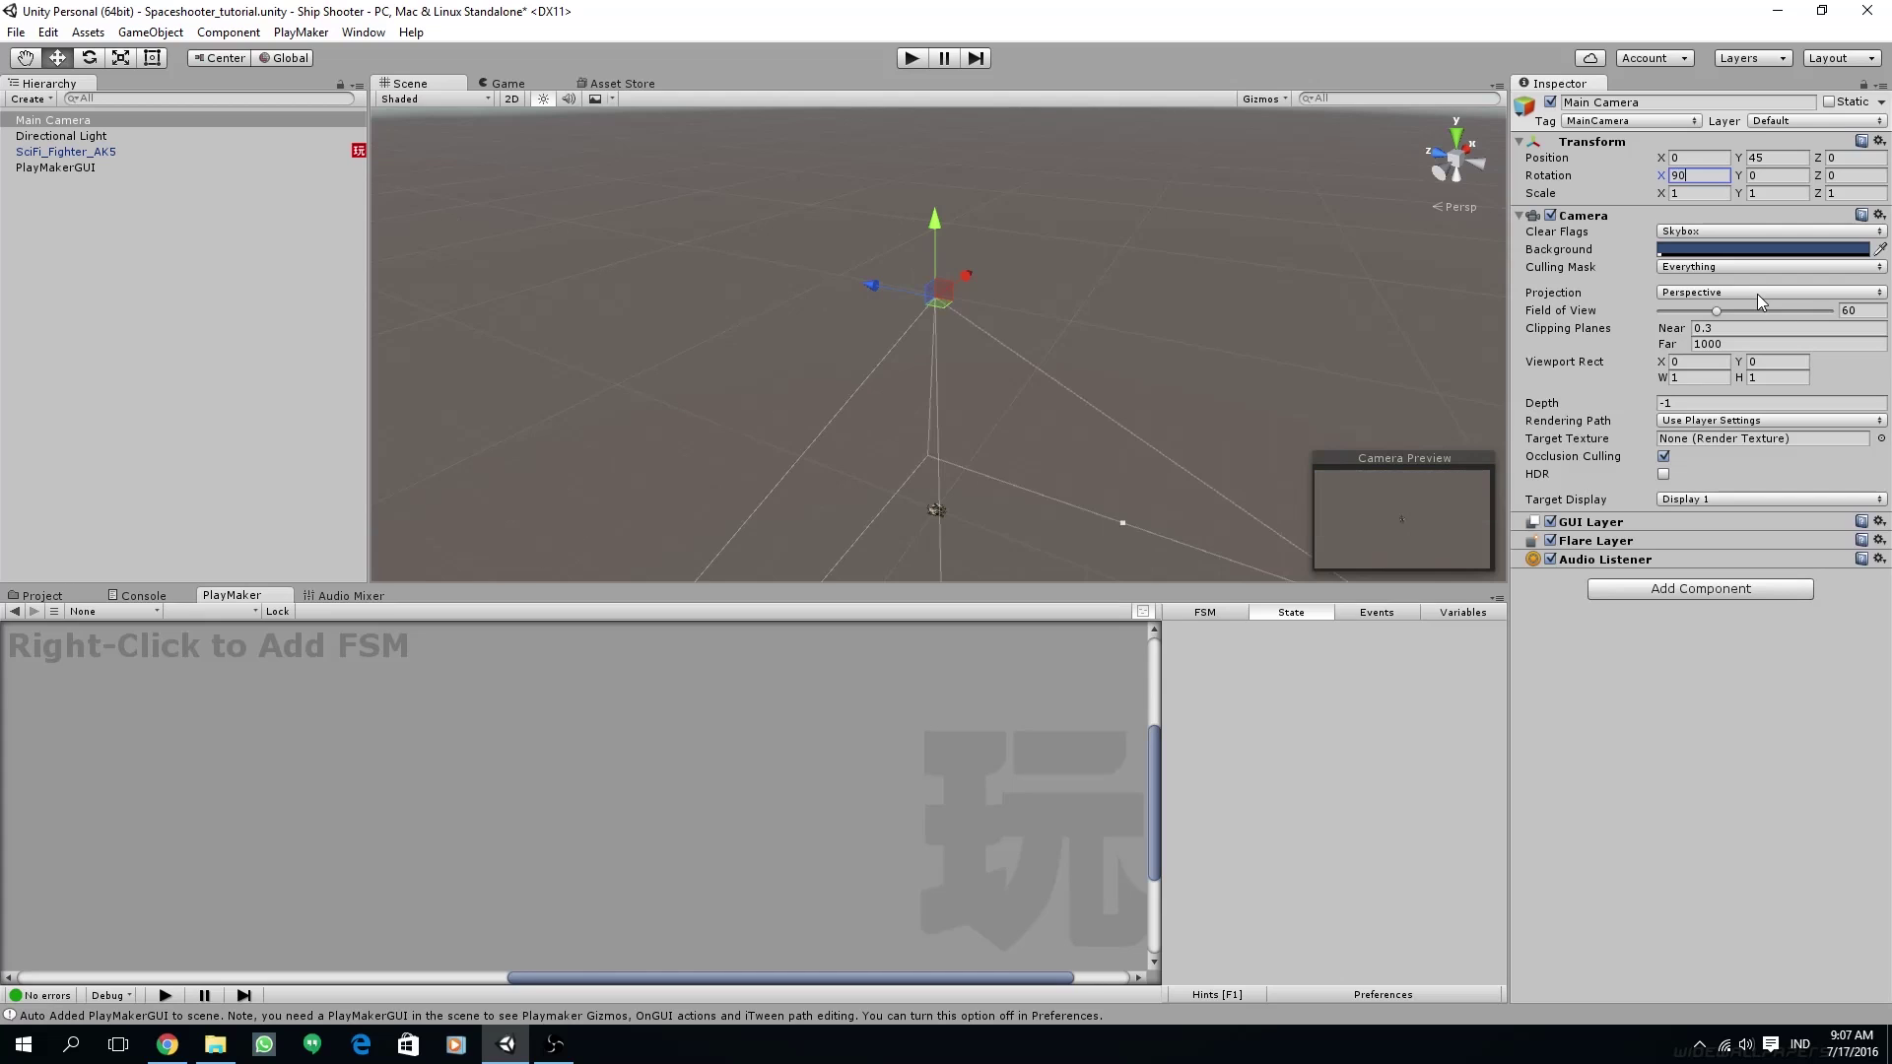
middle_click_drag(1256, 440, 1352, 314)
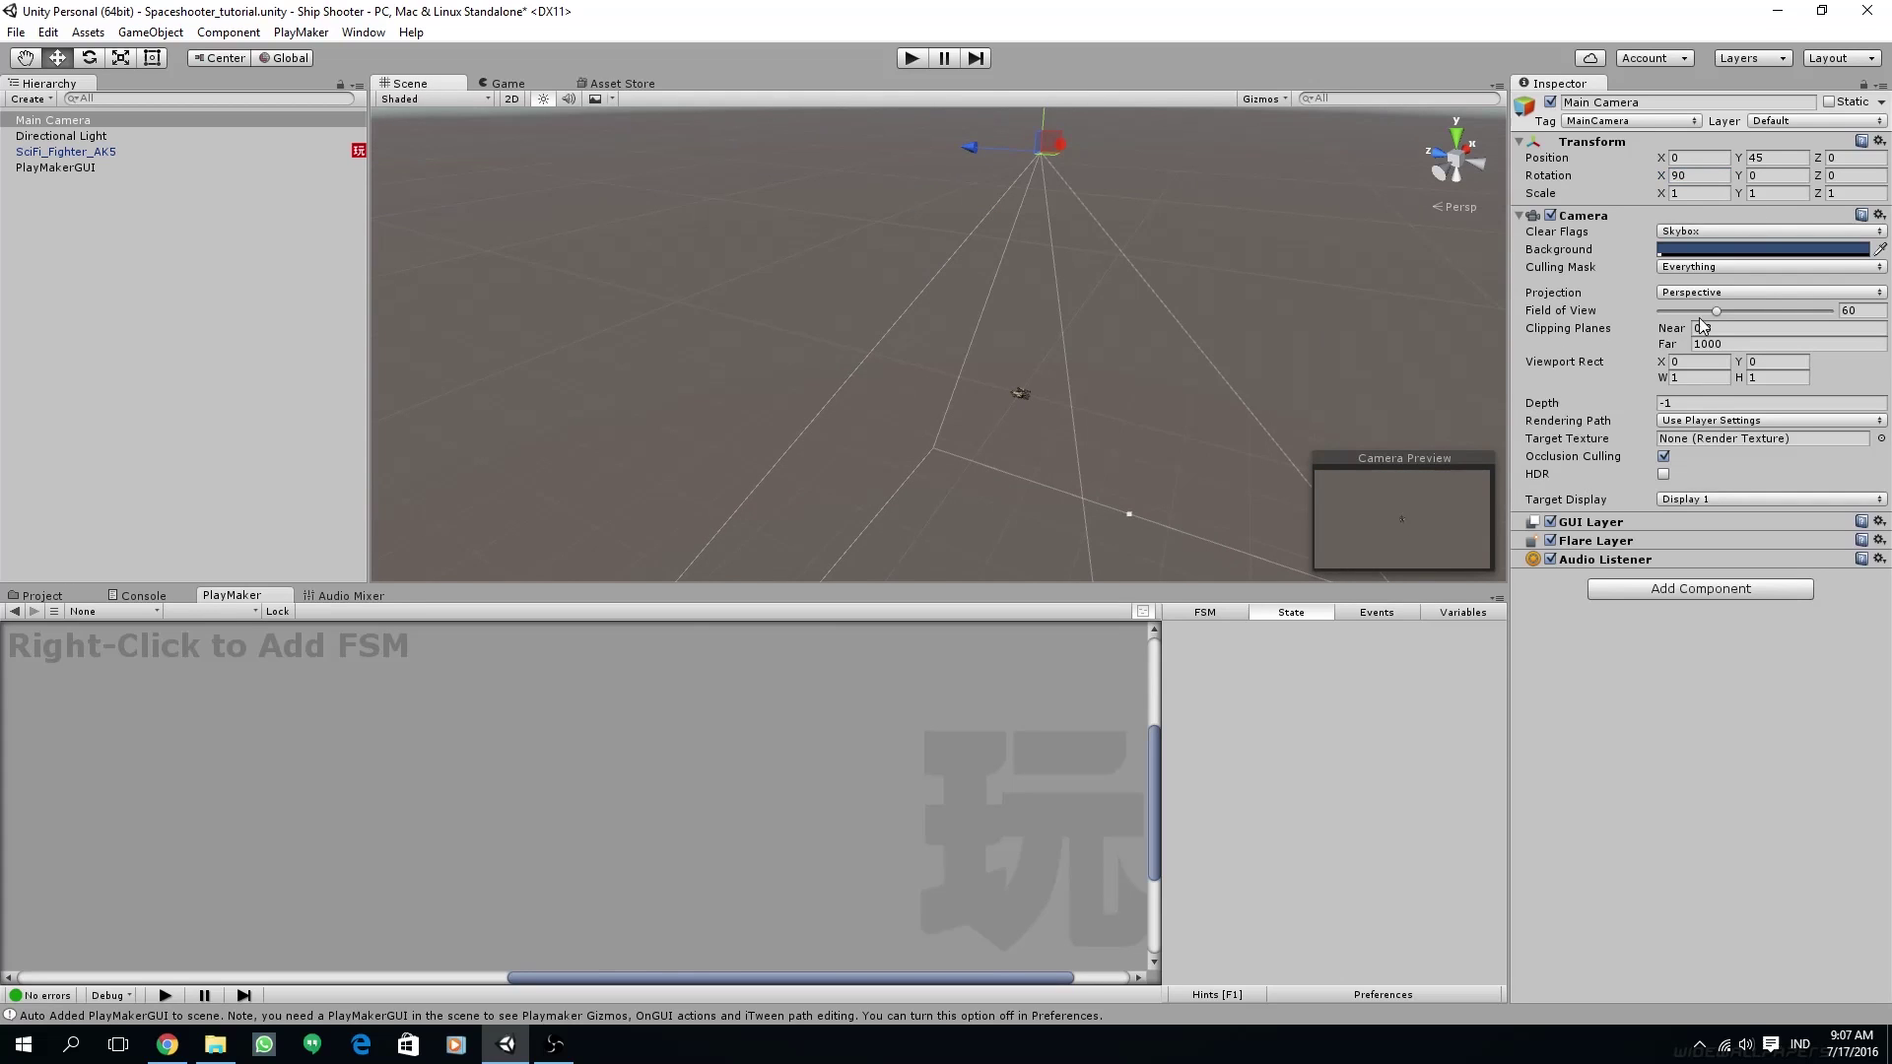
left_click(1860, 312)
type("40")
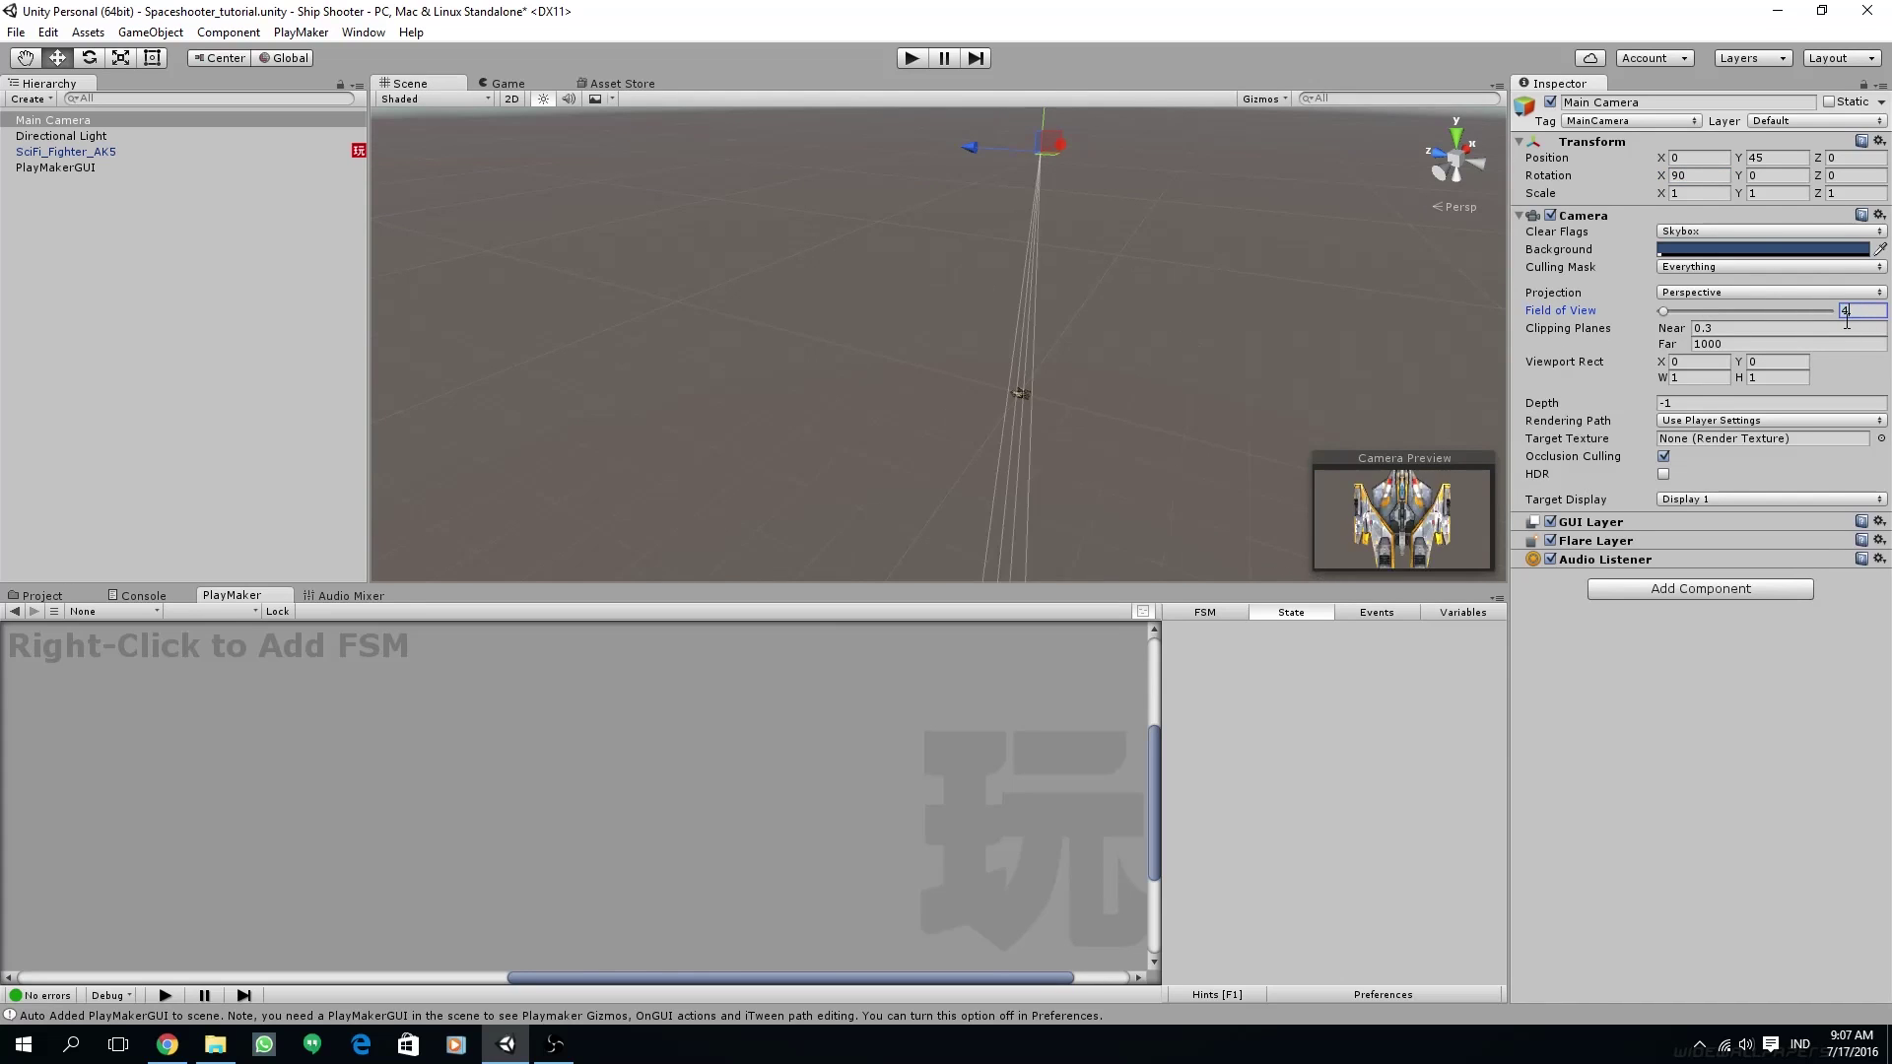
left_click(509, 84)
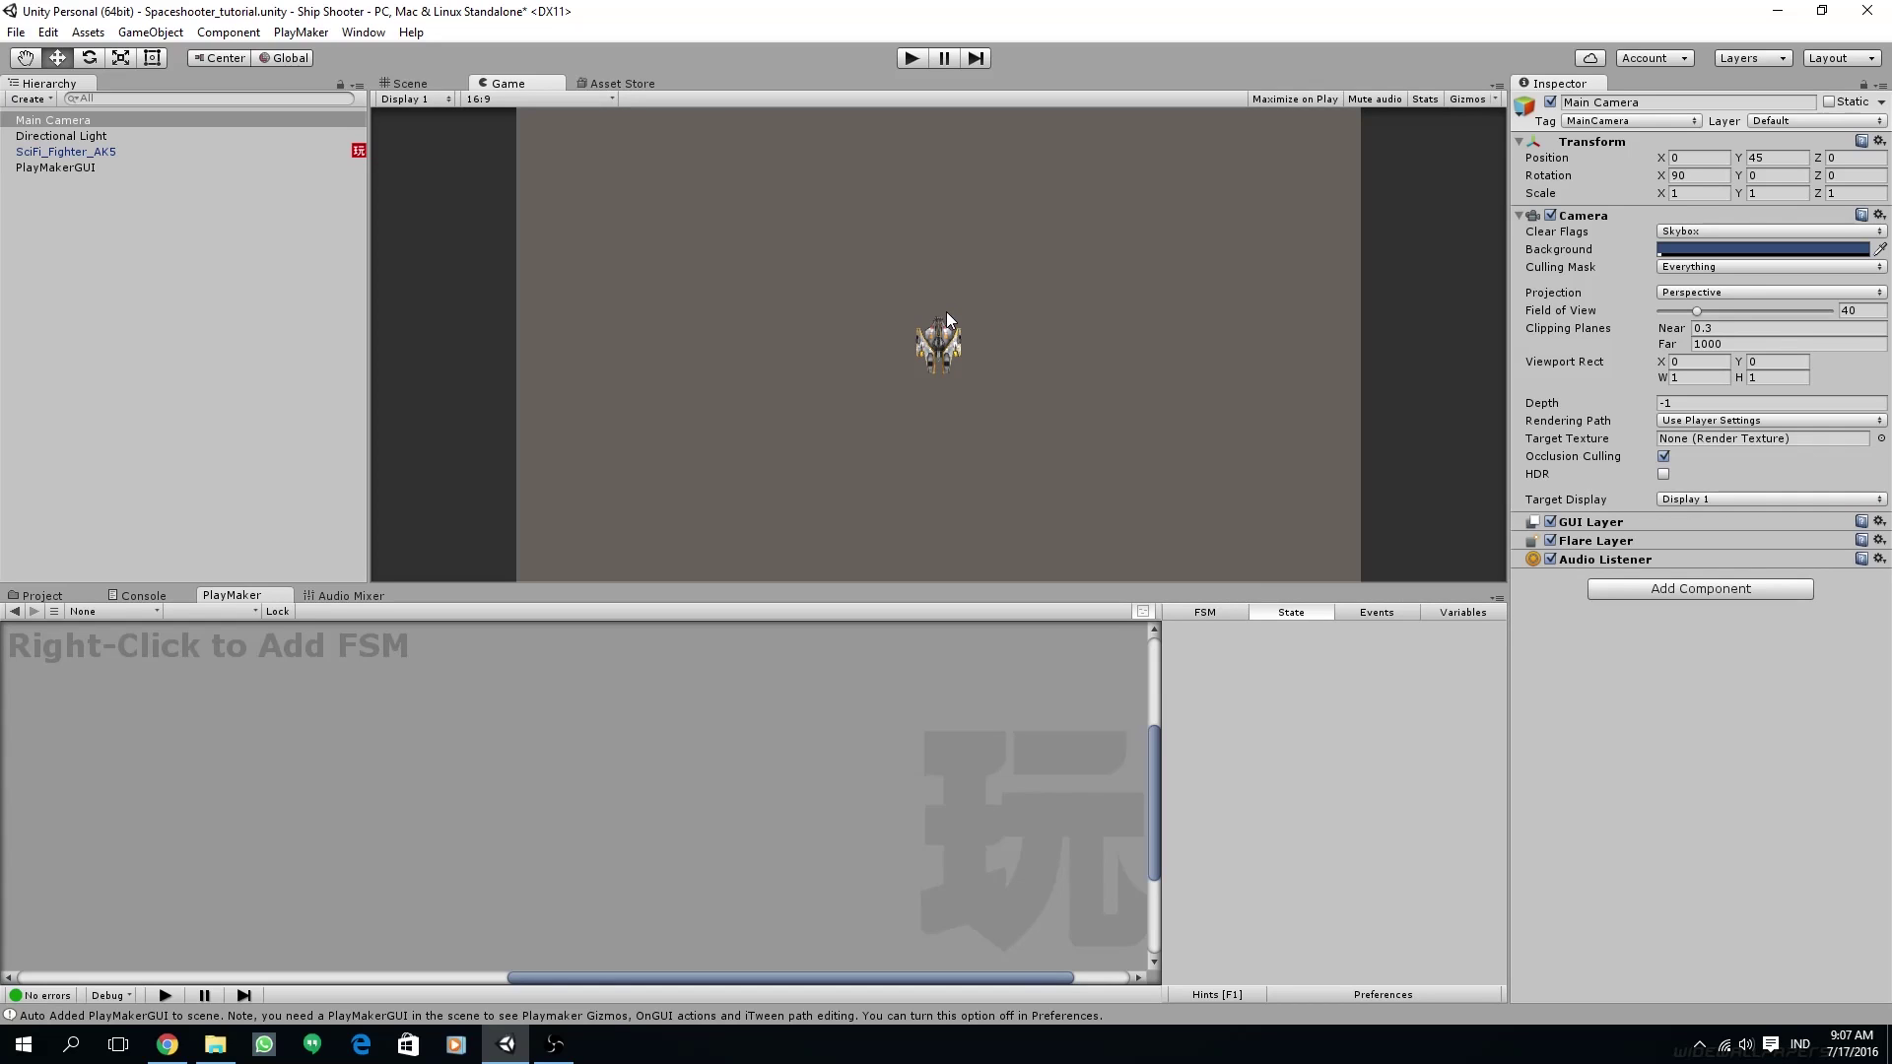
- Play the game, steering the fighter right, left and down with the arrow keys, then stop
left_click(456, 90)
left_click(512, 86)
left_click(912, 57)
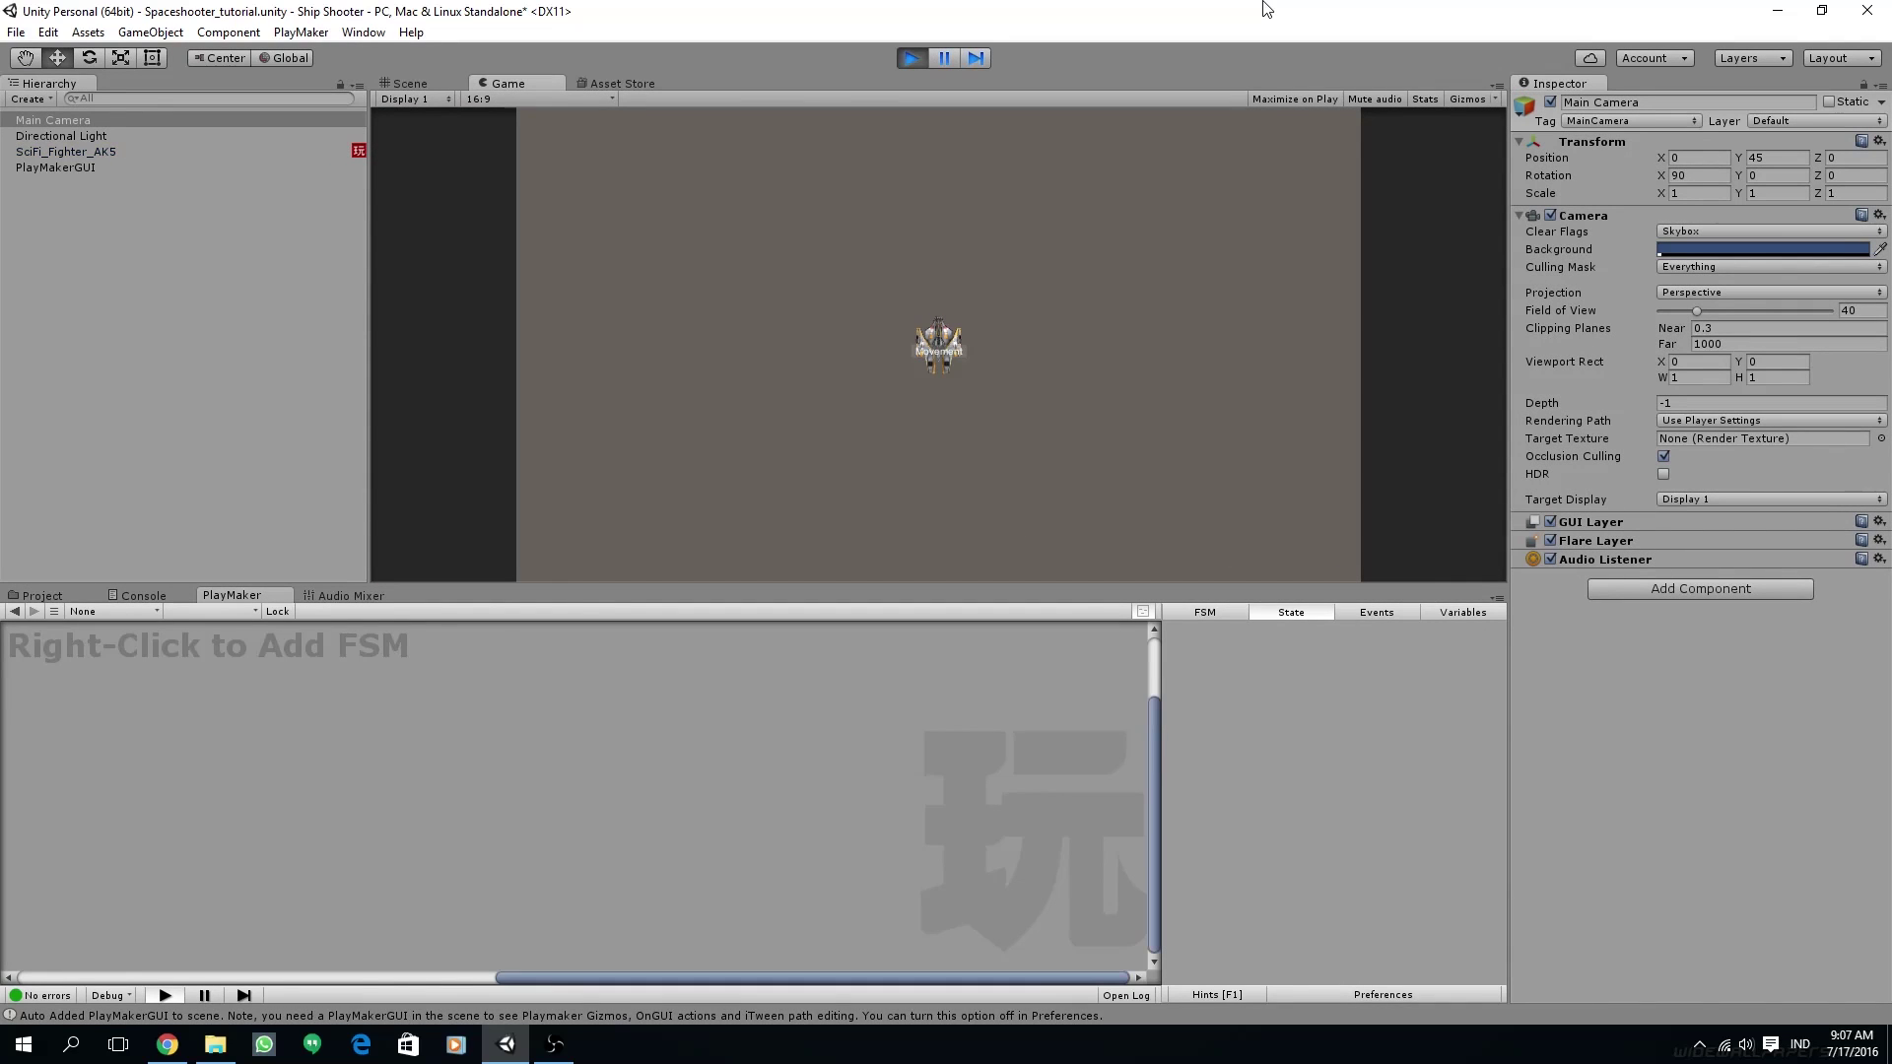
key("Right")
key("Left")
key("Left")
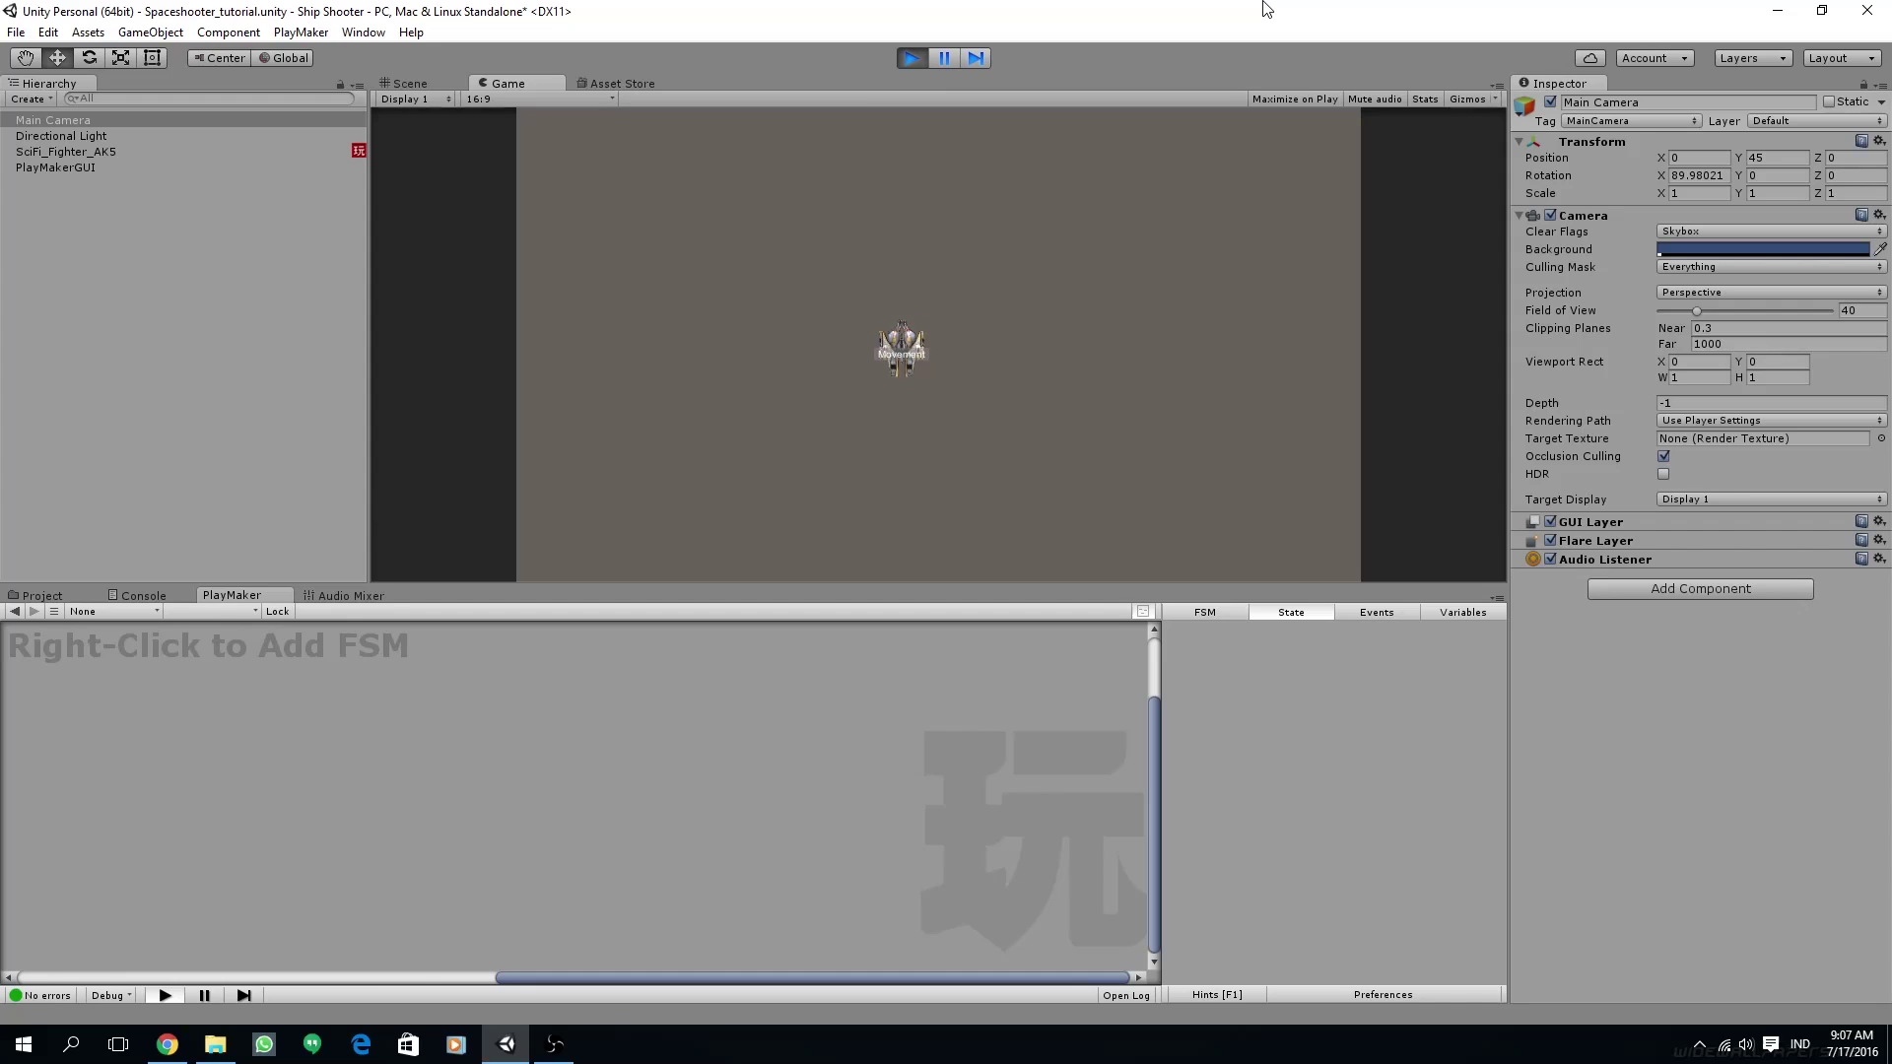
key("Down")
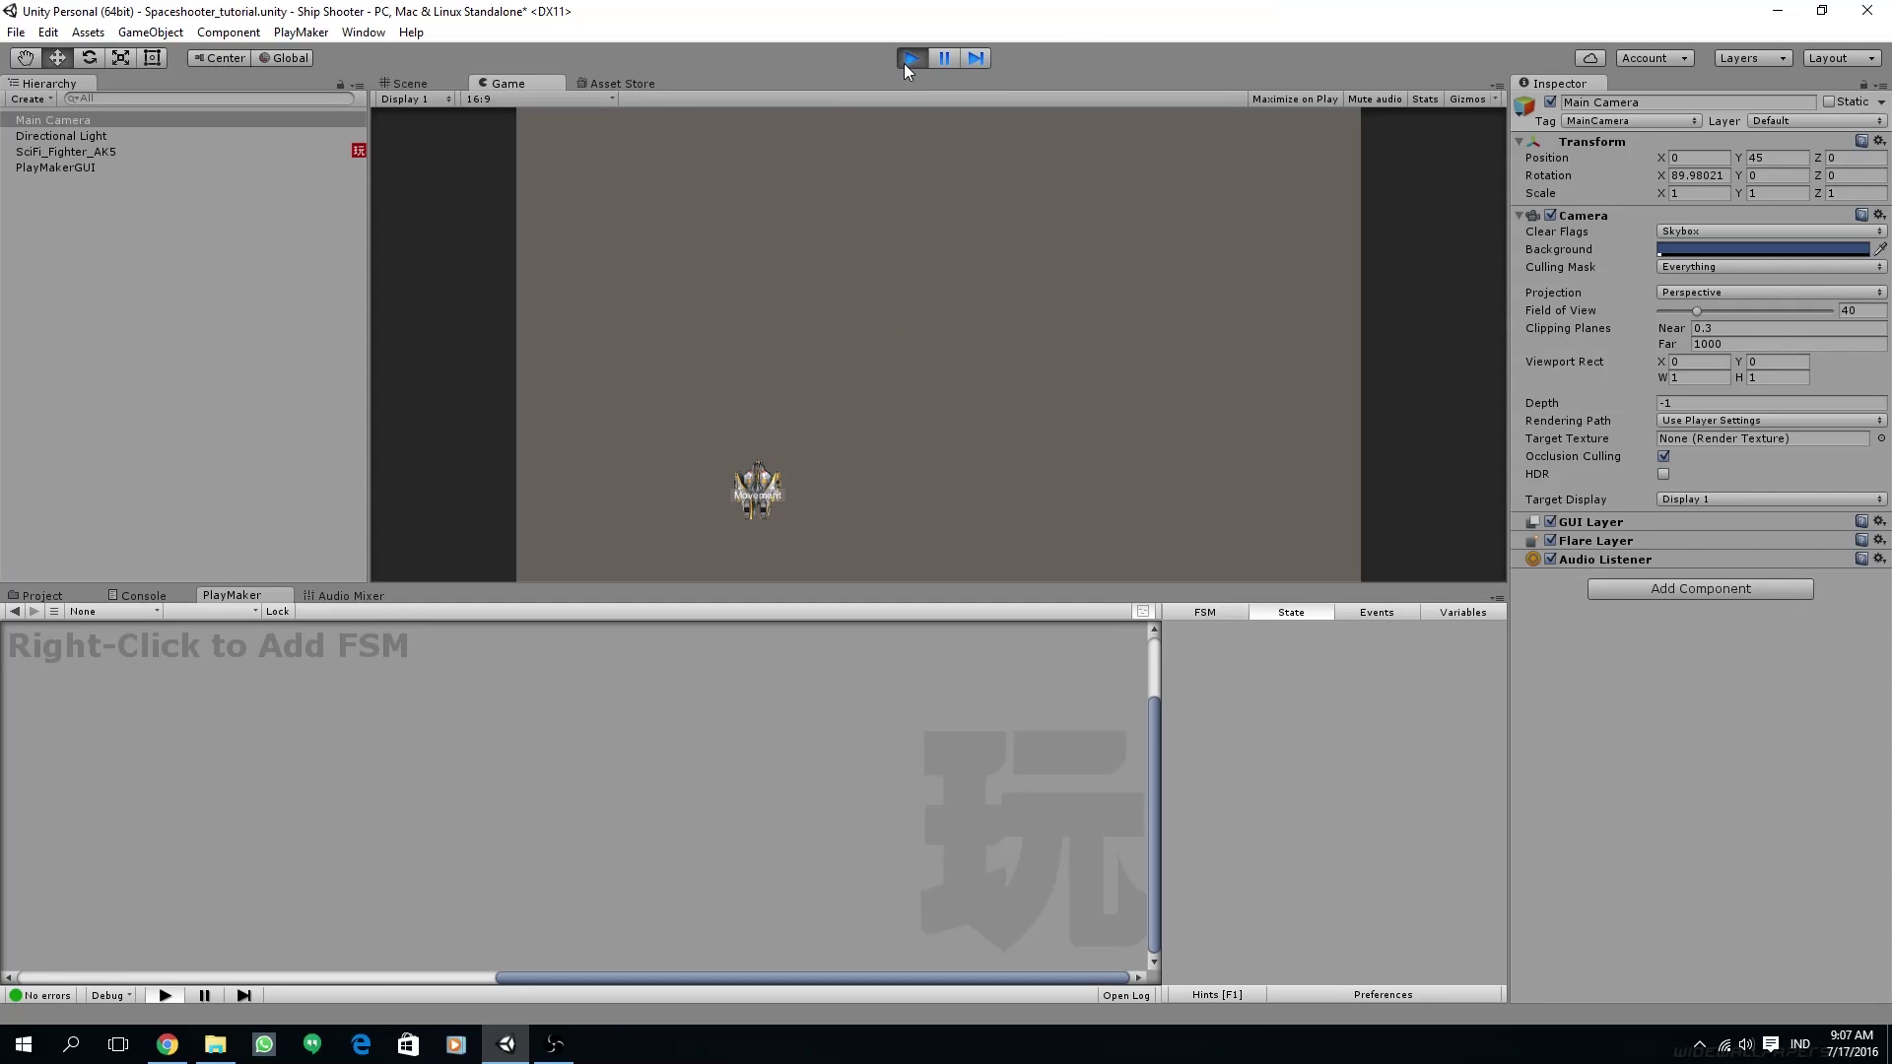
left_click(906, 66)
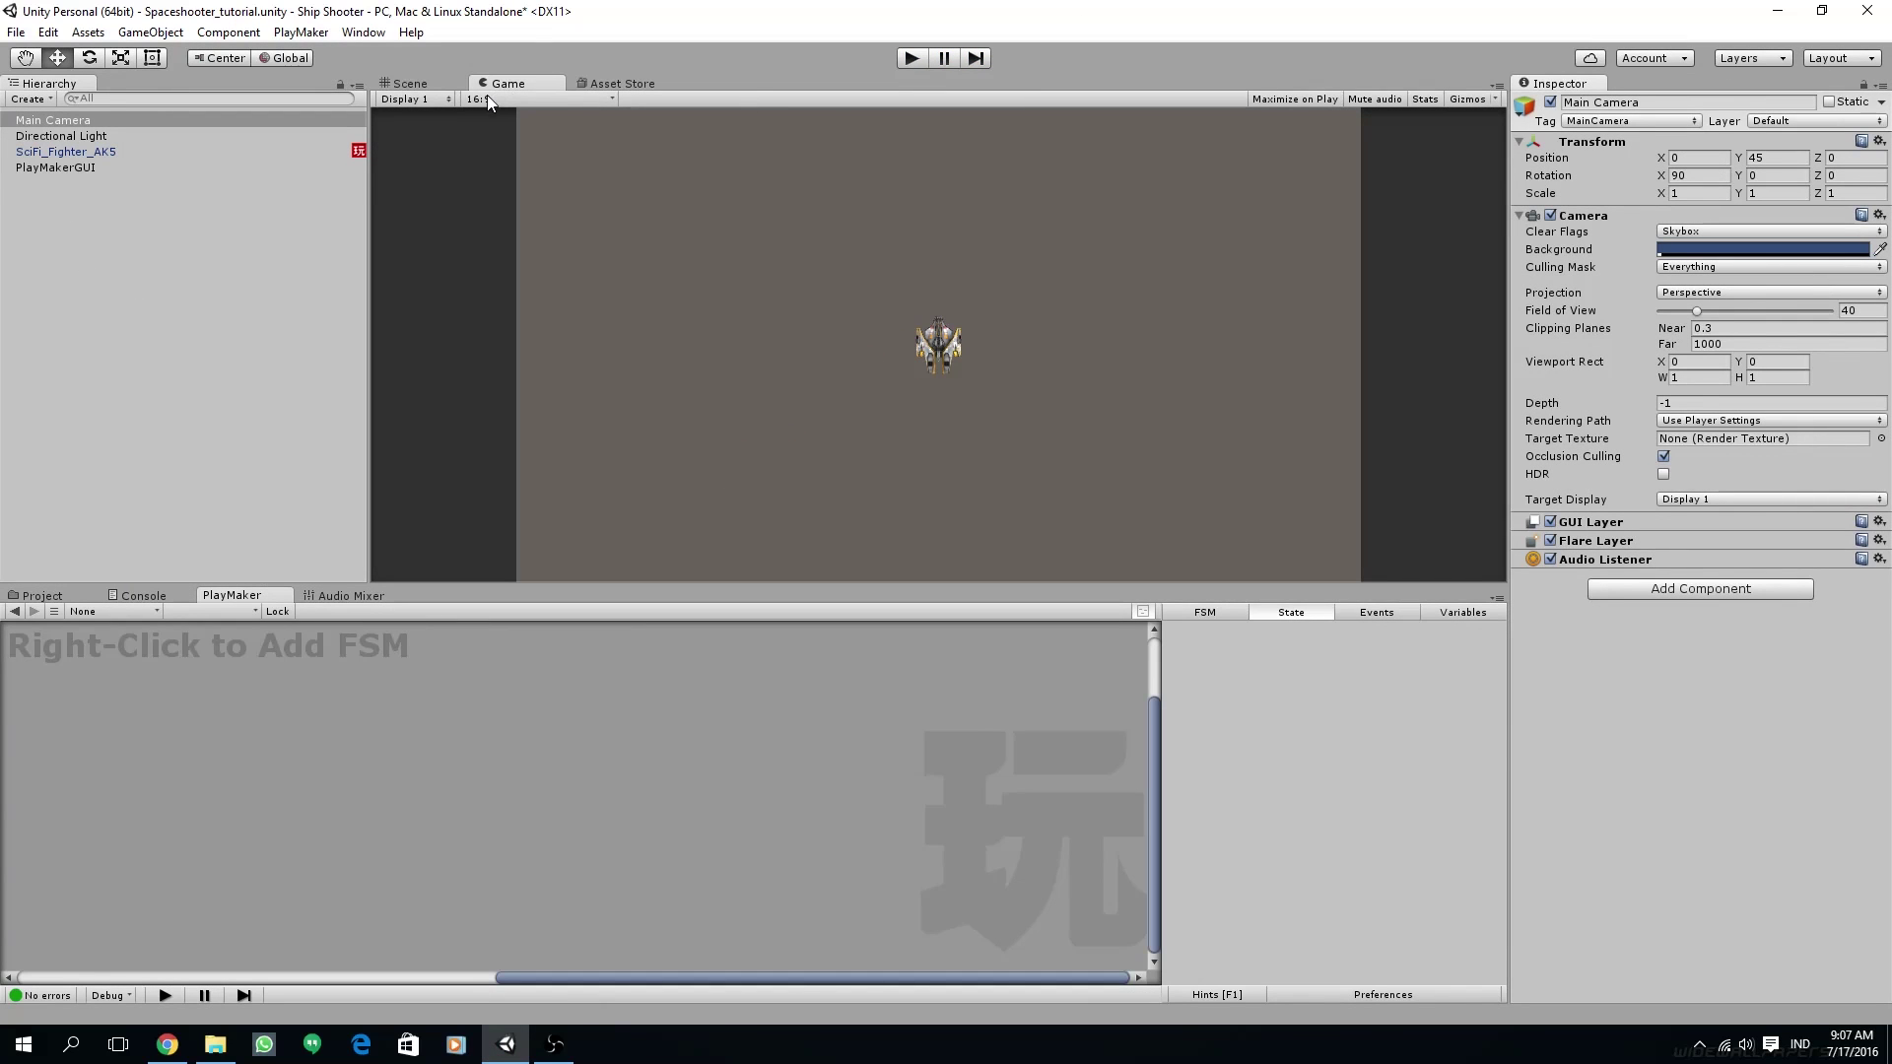
- Select SciFi_Fighter_AK5, scrub its Rotation Z, and bring up the Movement state's actions
left_click(406, 83)
left_click_drag(1076, 276, 986, 345, "alt")
left_click(509, 83)
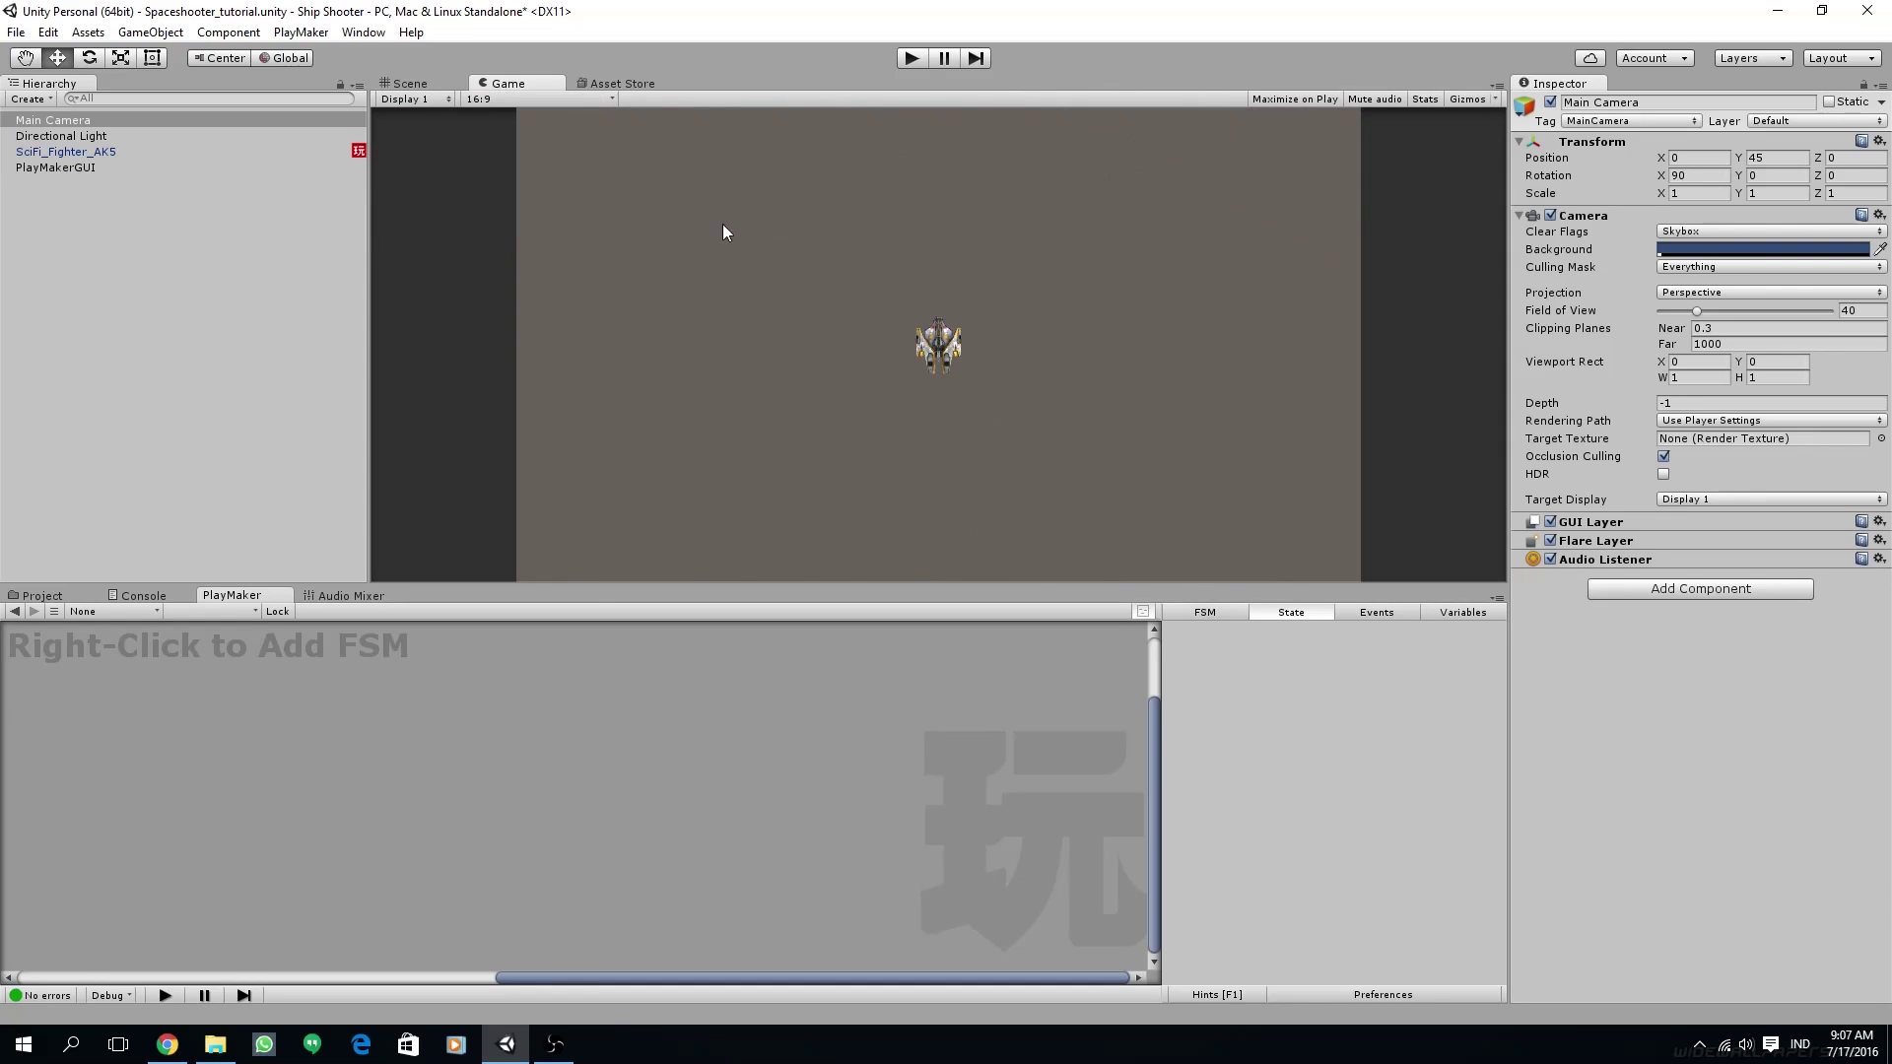
left_click(86, 151)
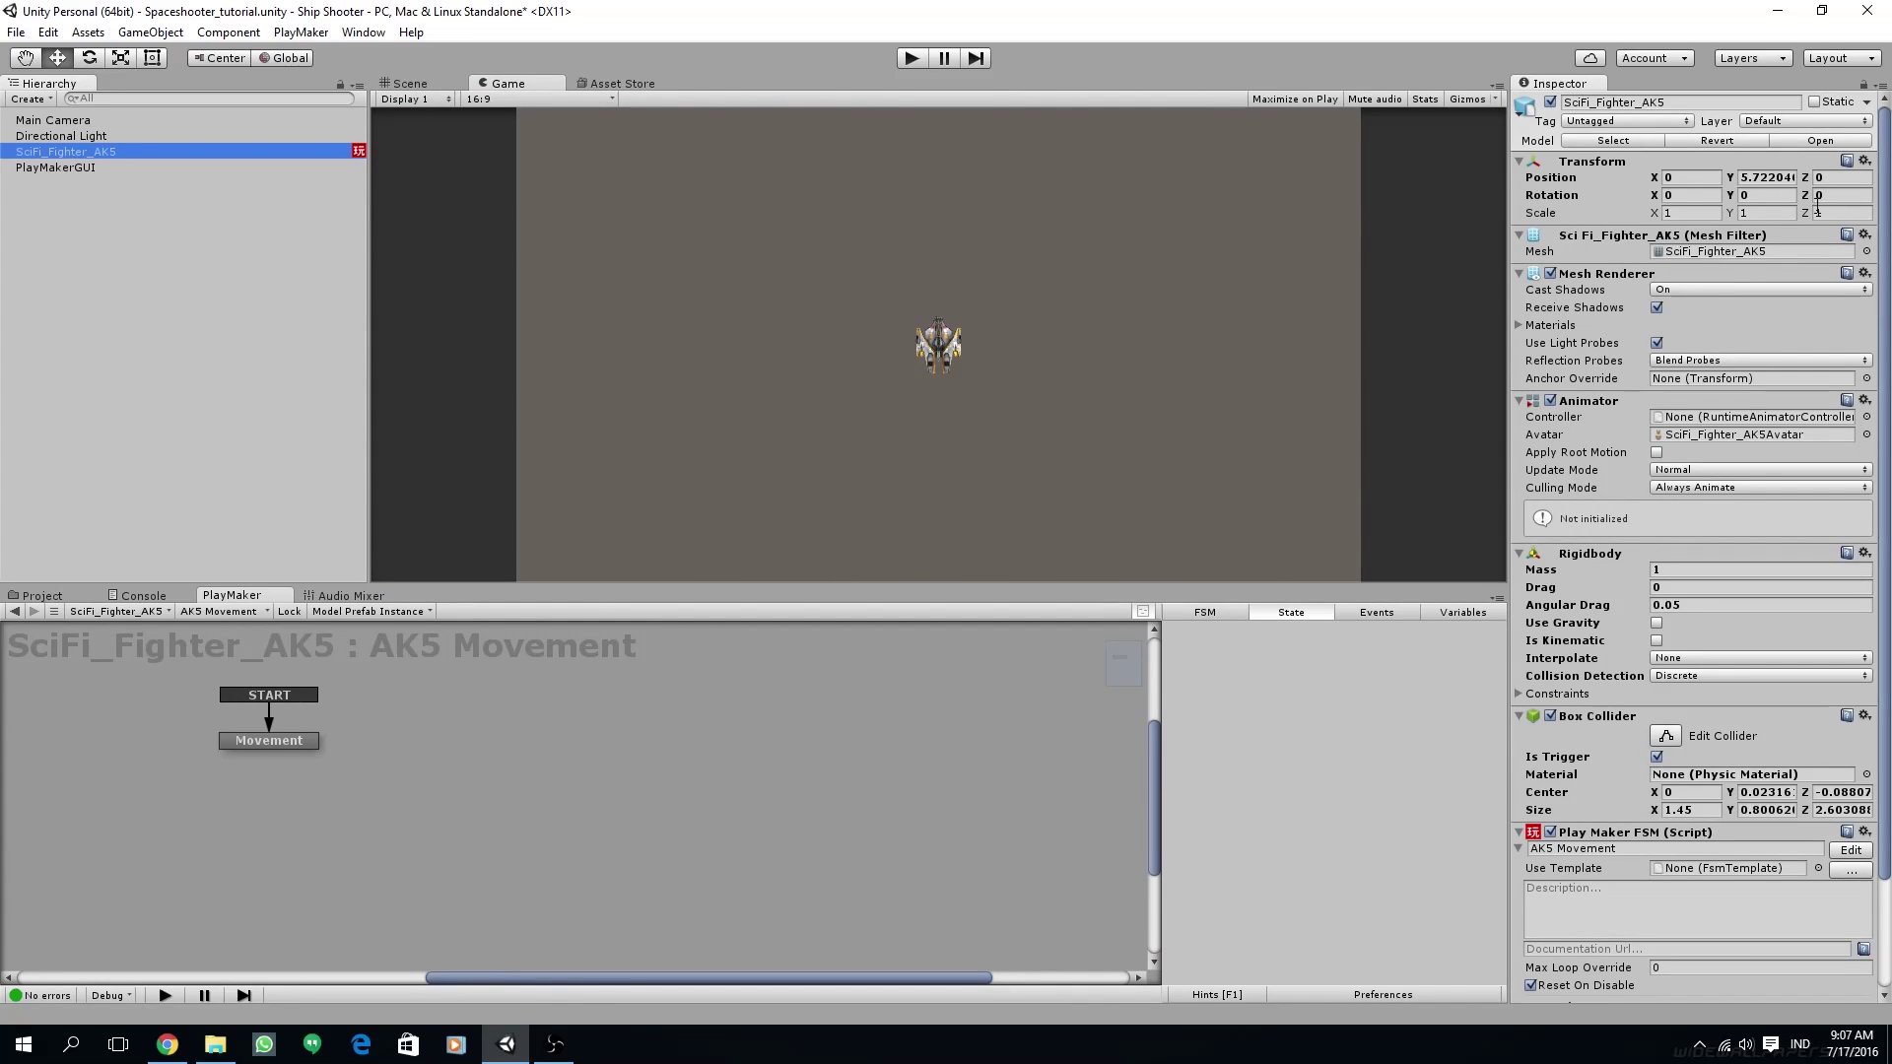
left_click_drag(1806, 193, 410, 752)
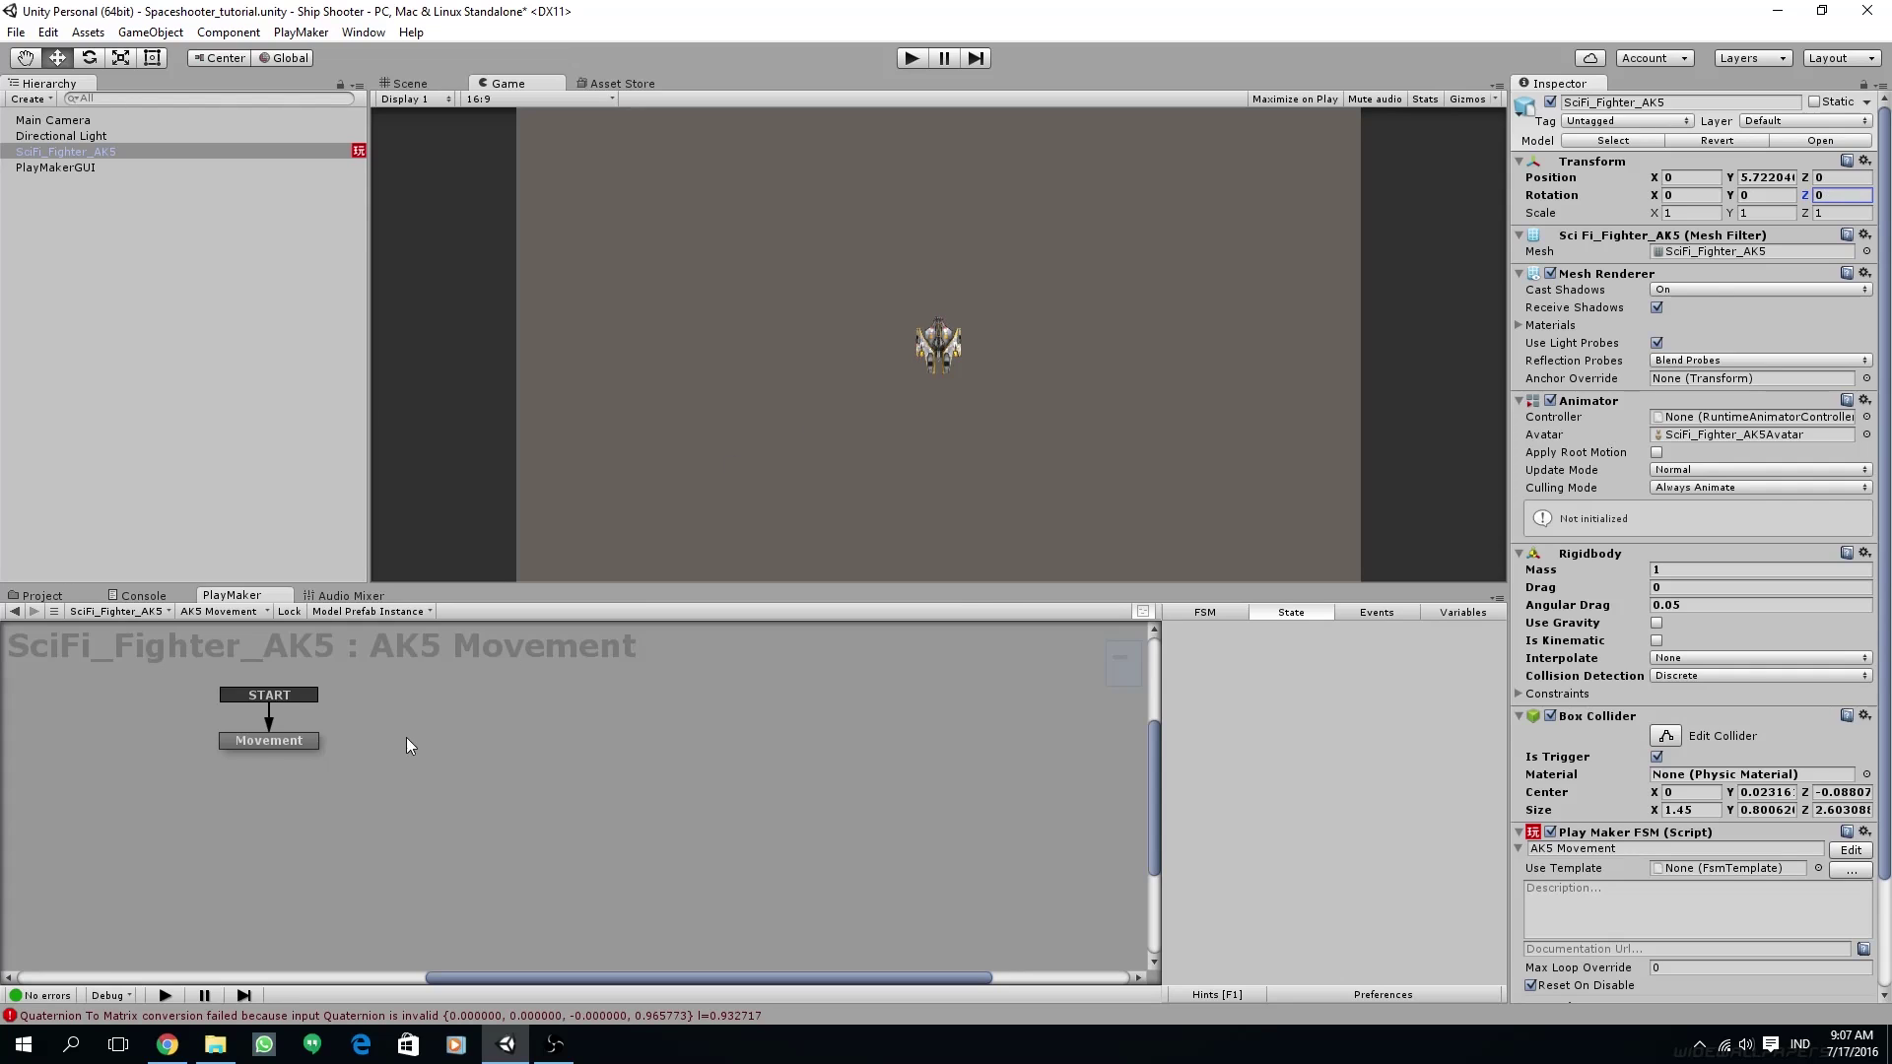
left_click(304, 747)
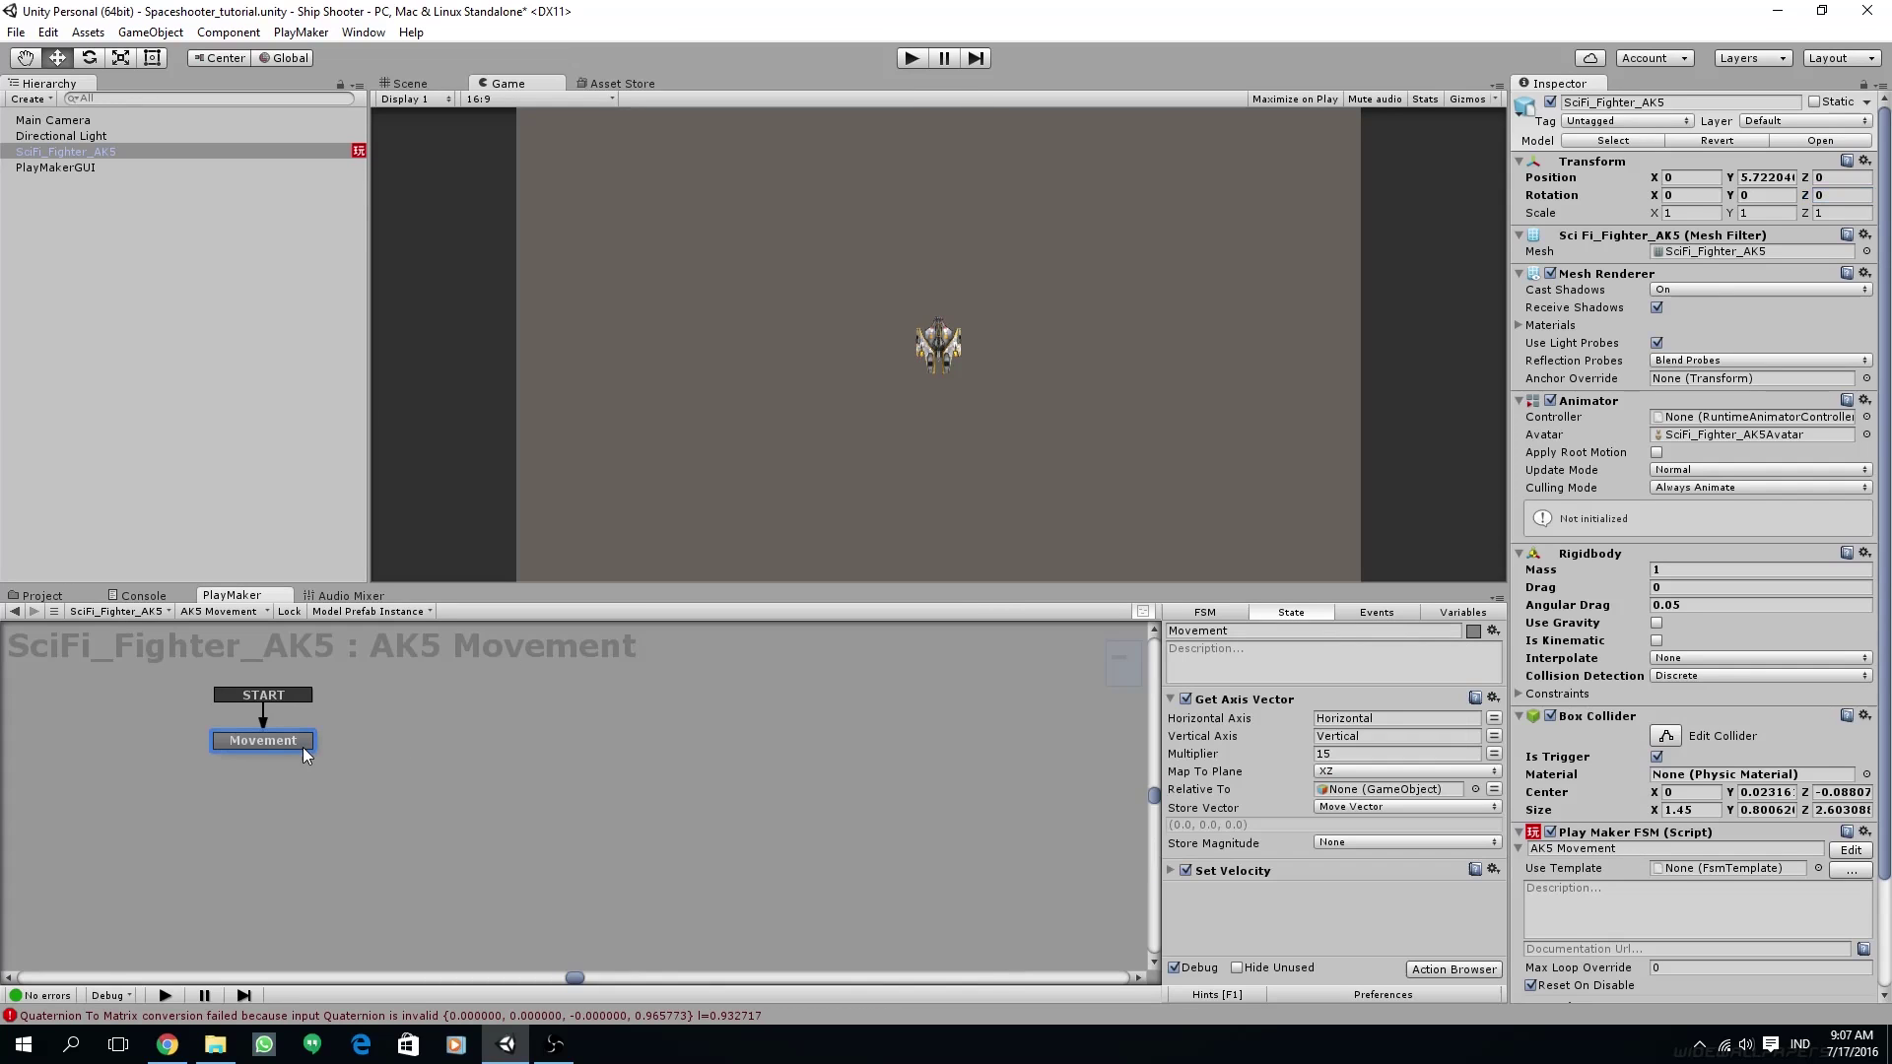
- Add a Get Vector3 XYZ action to the Movement state that reads Move Vector
left_click(1455, 969)
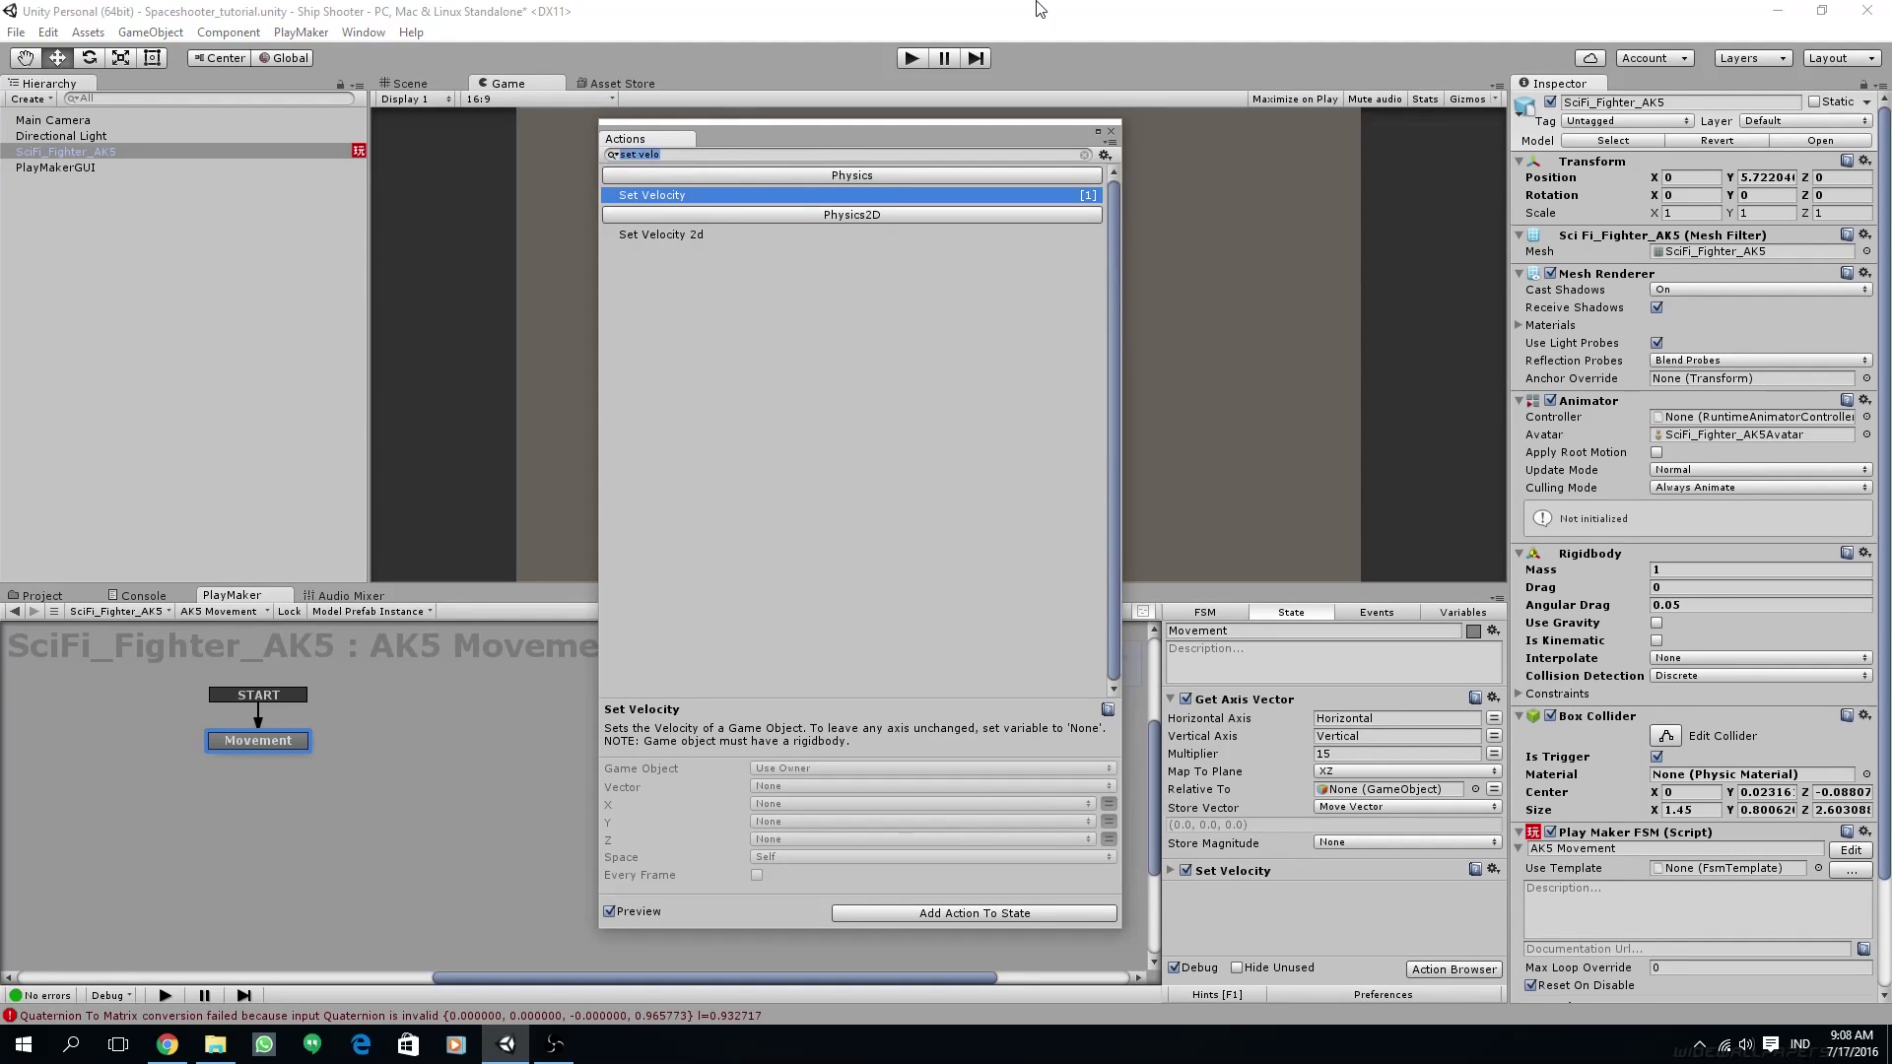
type("get vec")
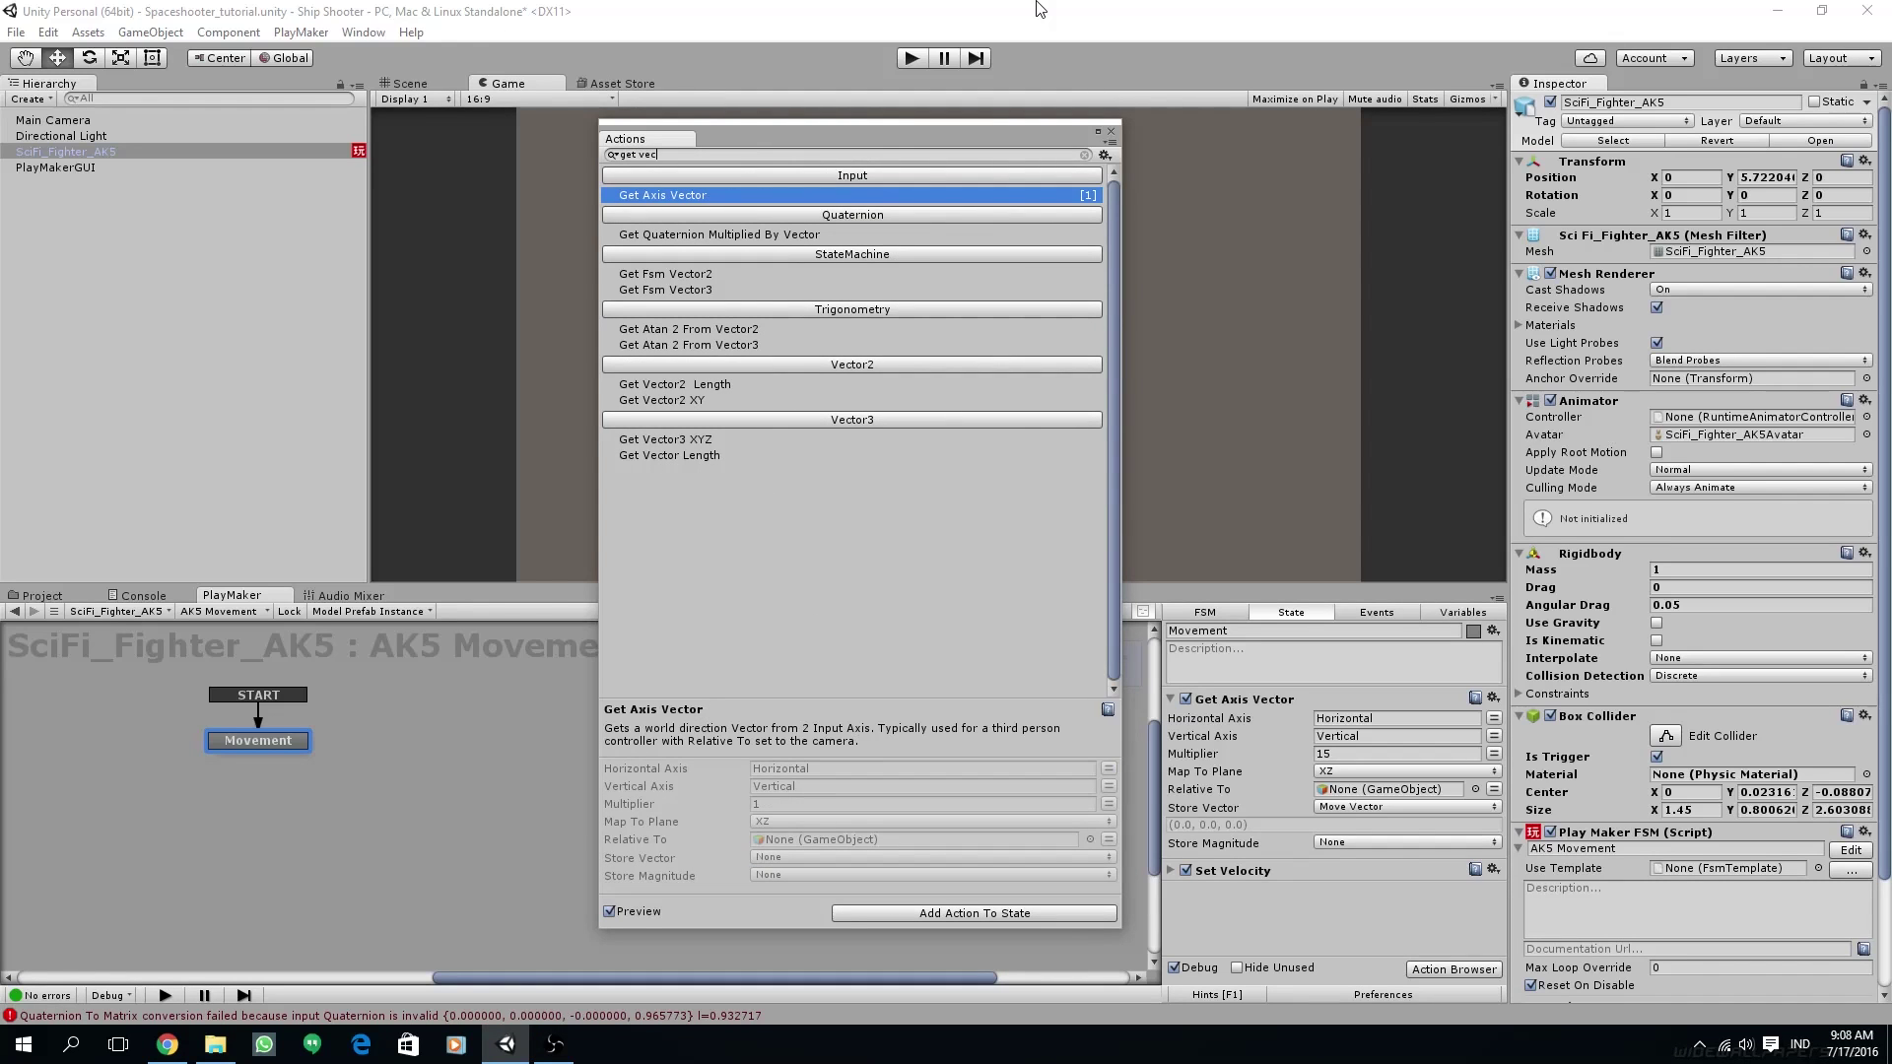
double_click(702, 440)
left_click(1109, 133)
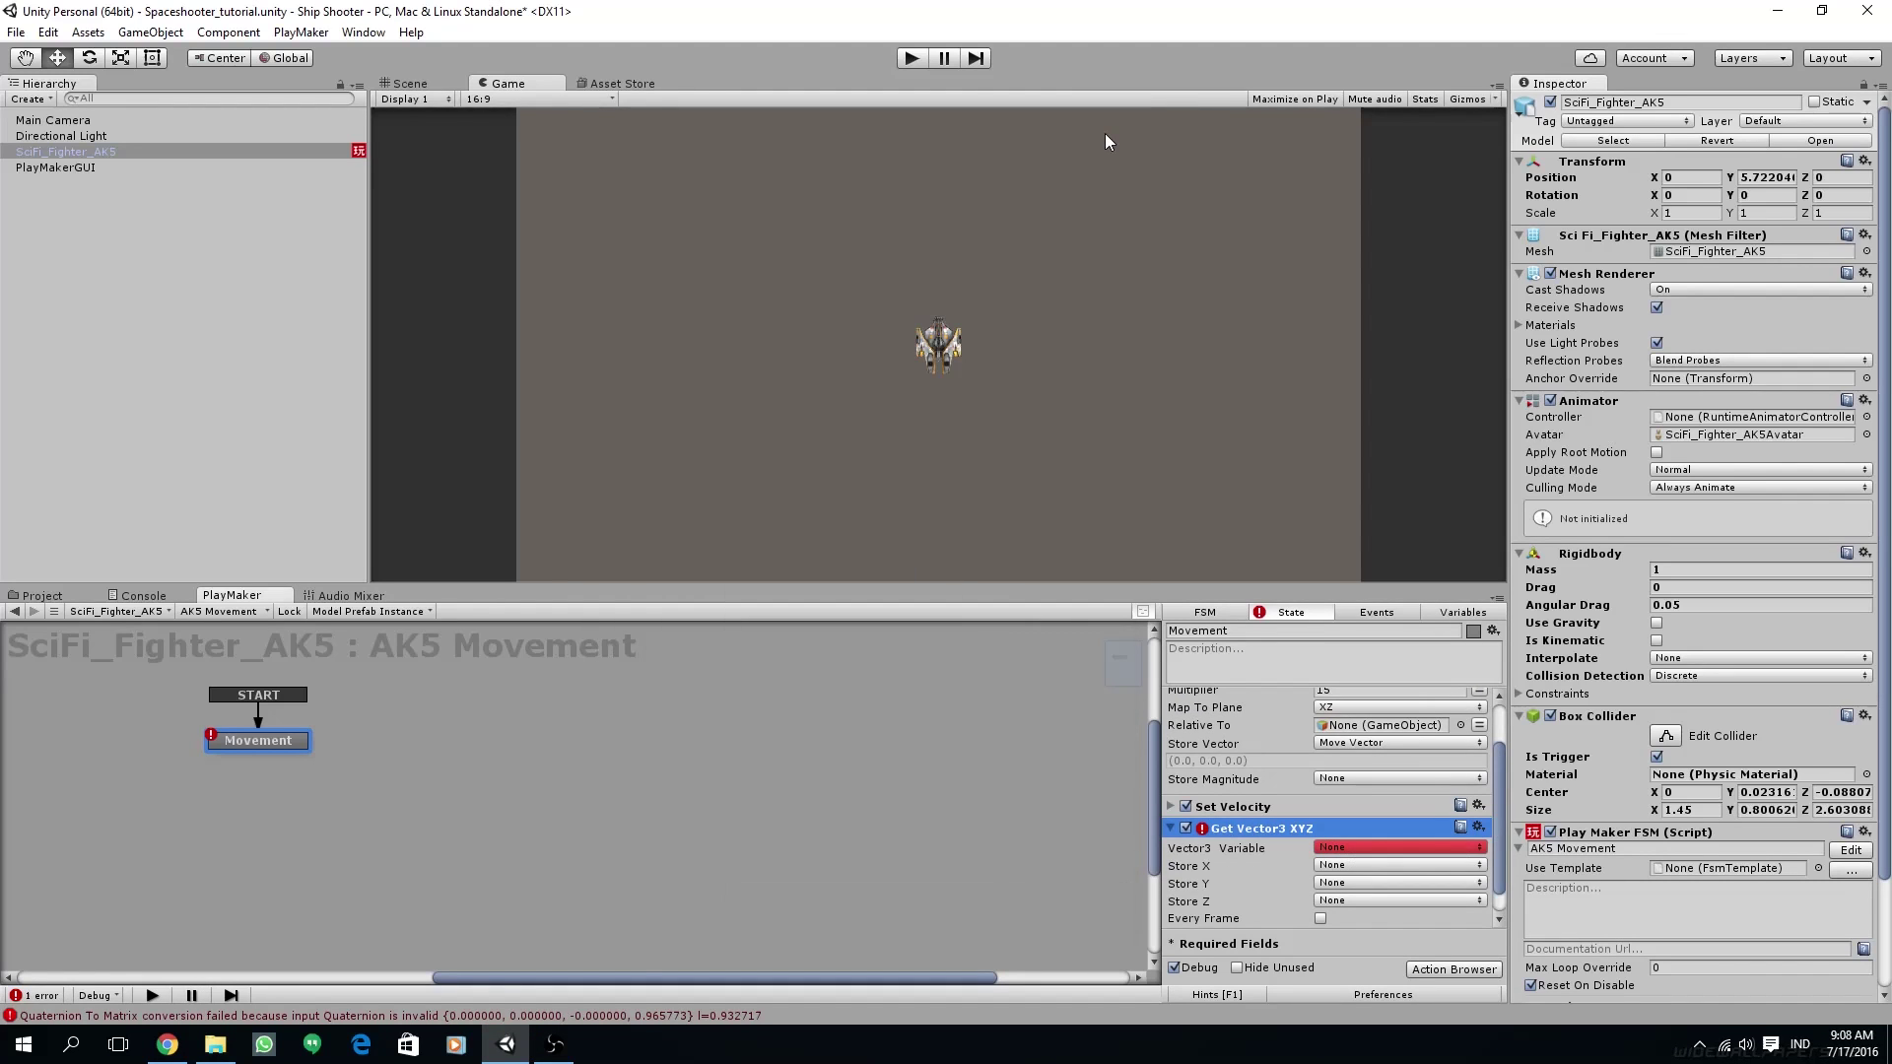
left_click(1357, 849)
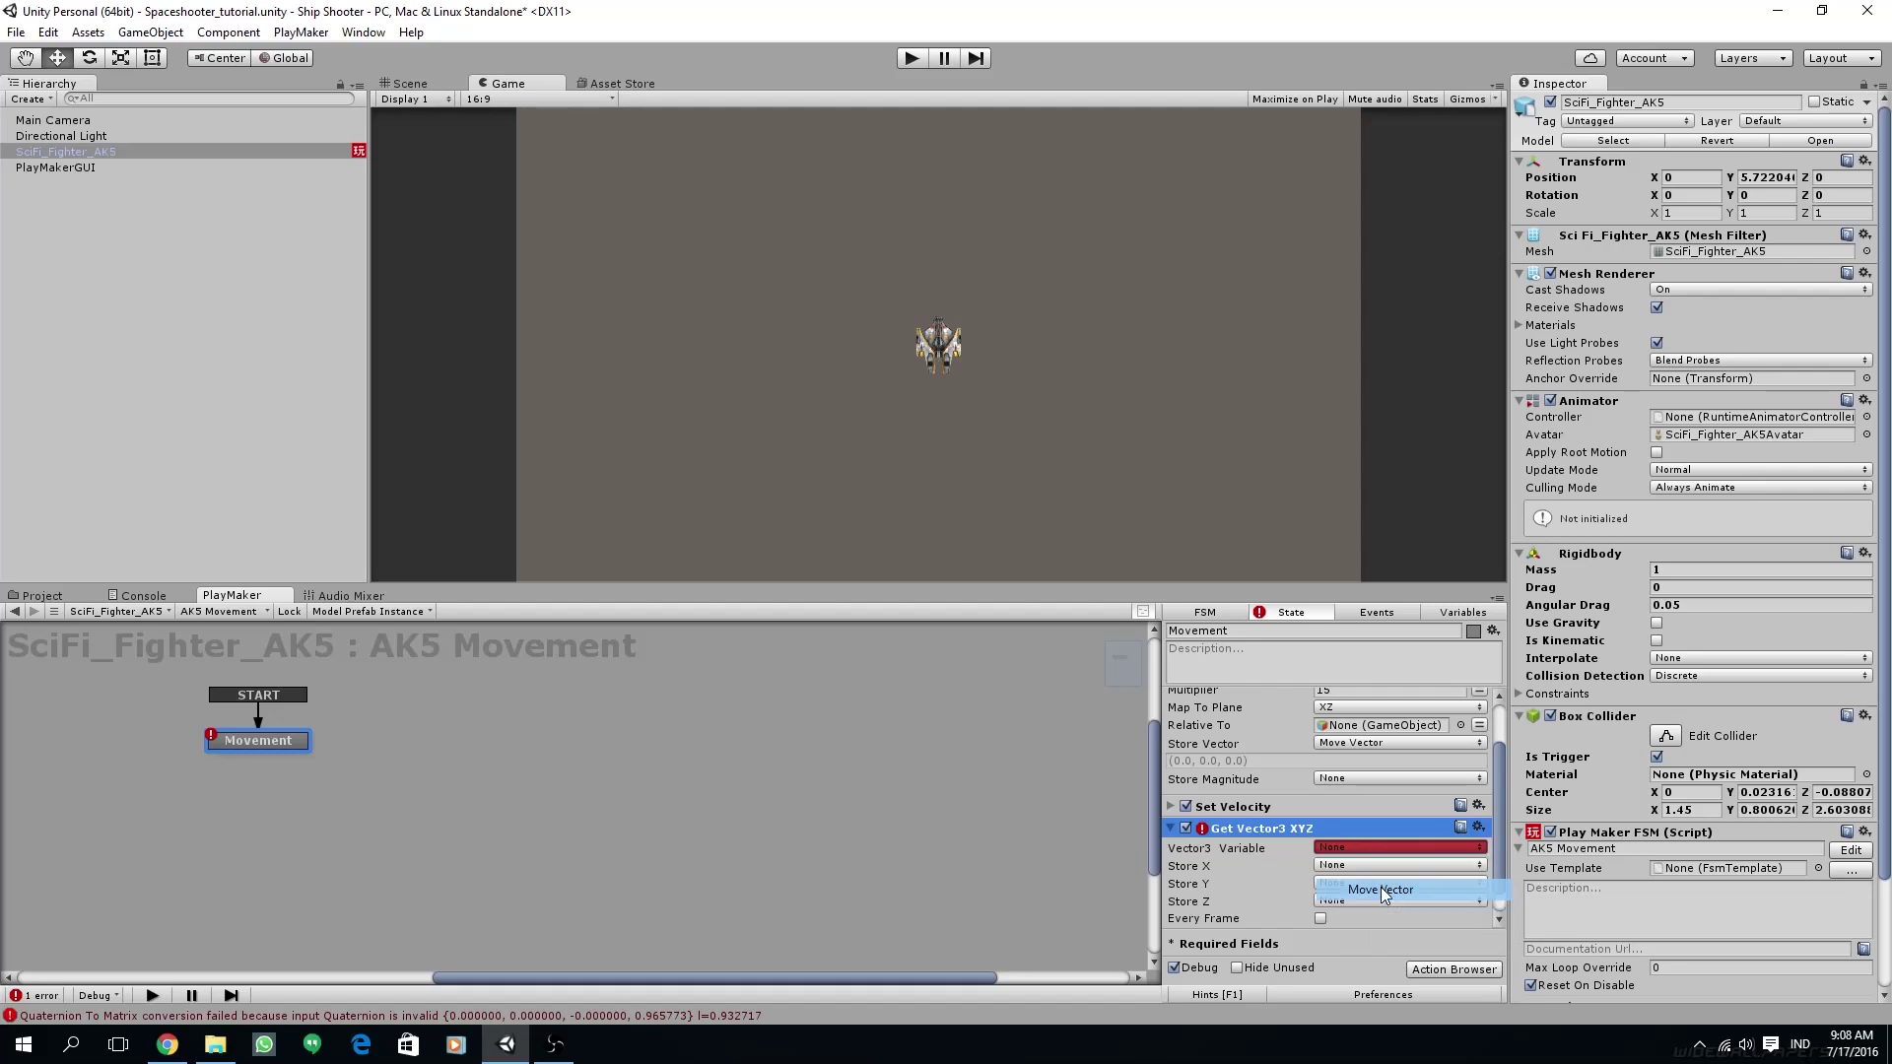
left_click(1380, 887)
- Store its X in a new Roll Float variable, then collapse Get Vector3 XYZ and Get Axis Vector
scroll(1285, 859, "down", 1)
left_click(1390, 860)
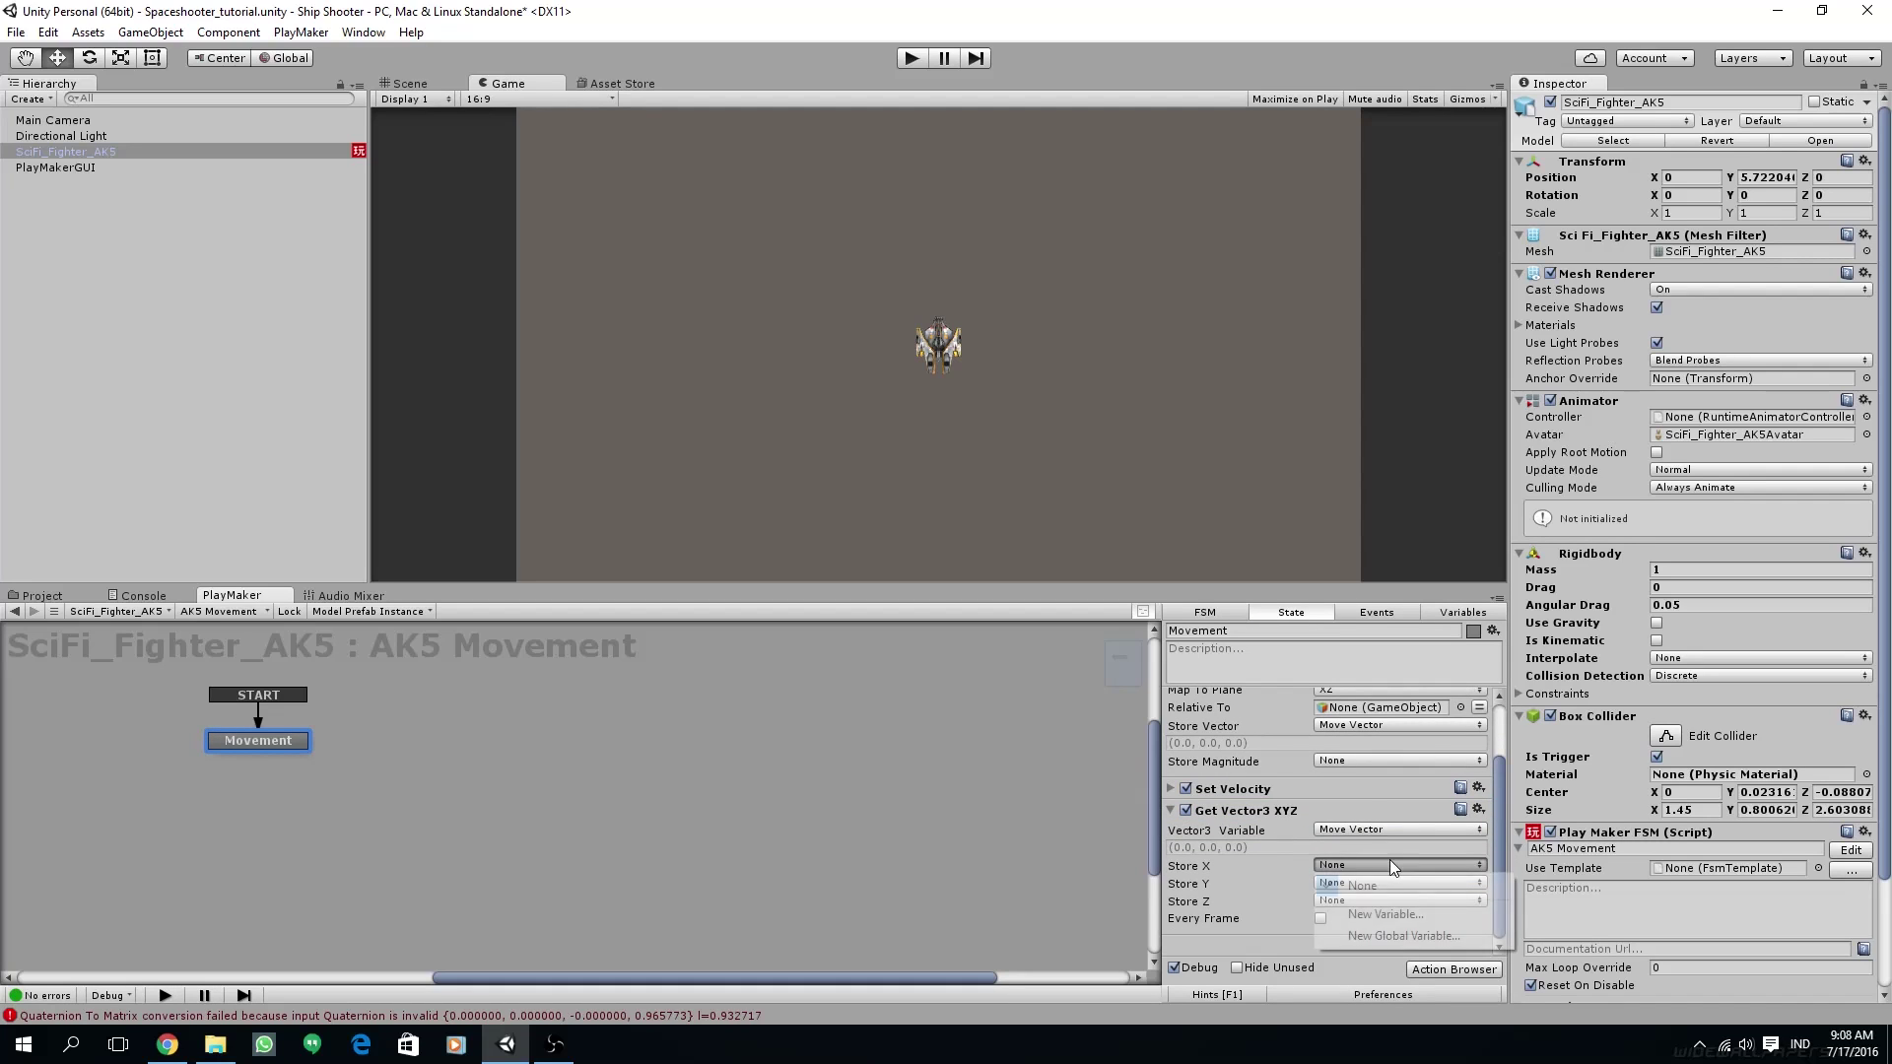
left_click(1392, 917)
type("Ro")
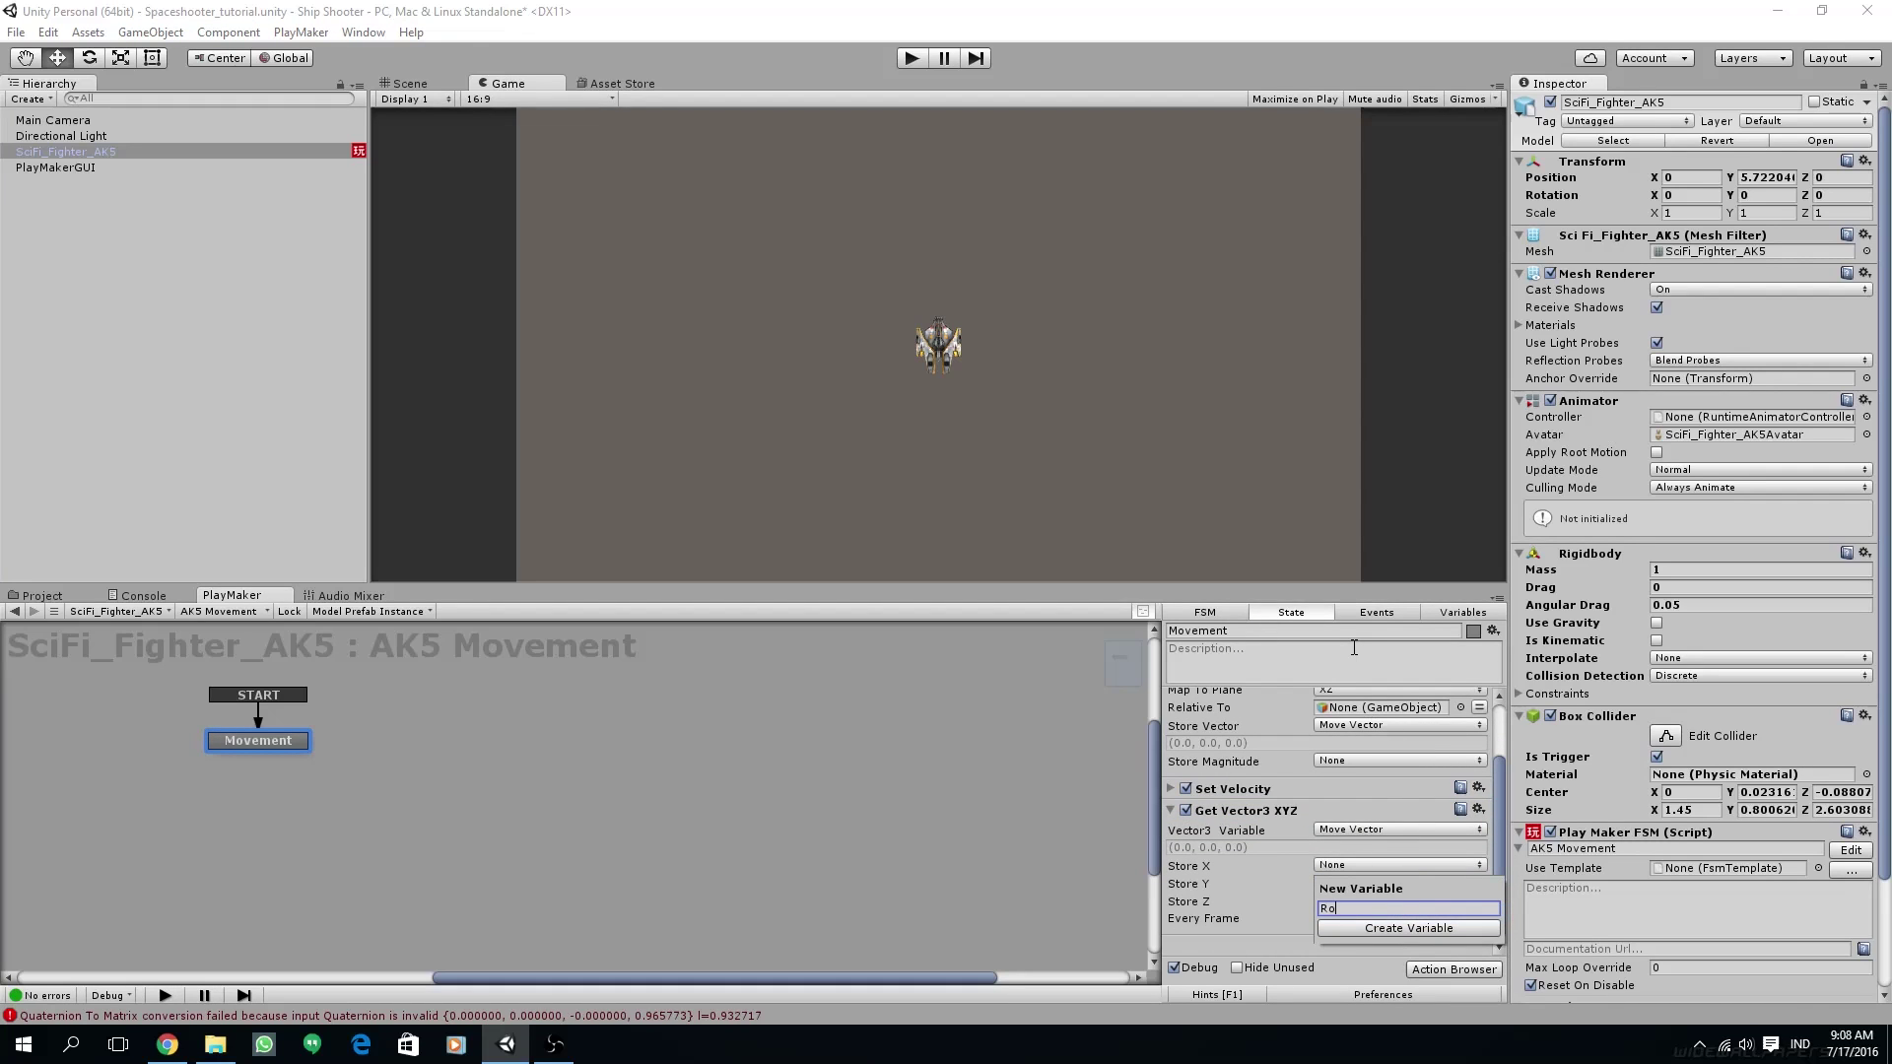
type("ll Float")
key("Return")
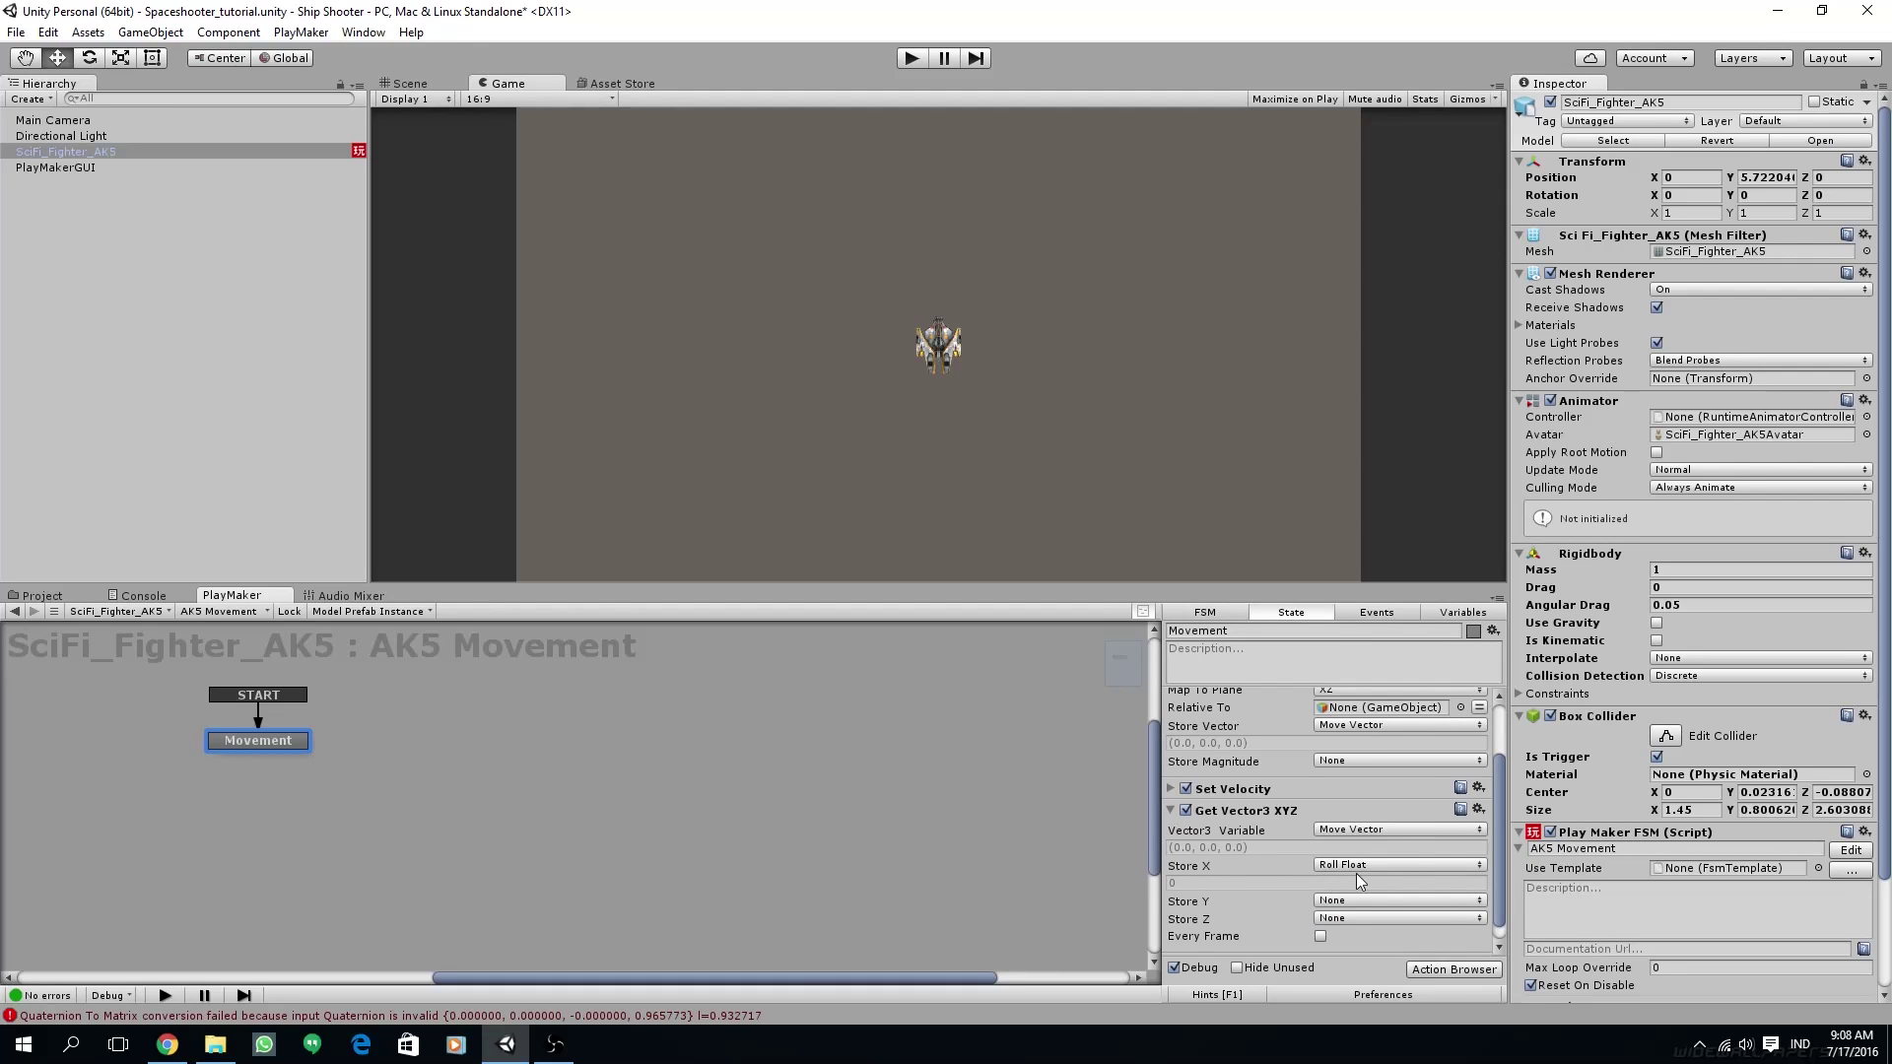
scroll(1356, 873, "up", 3)
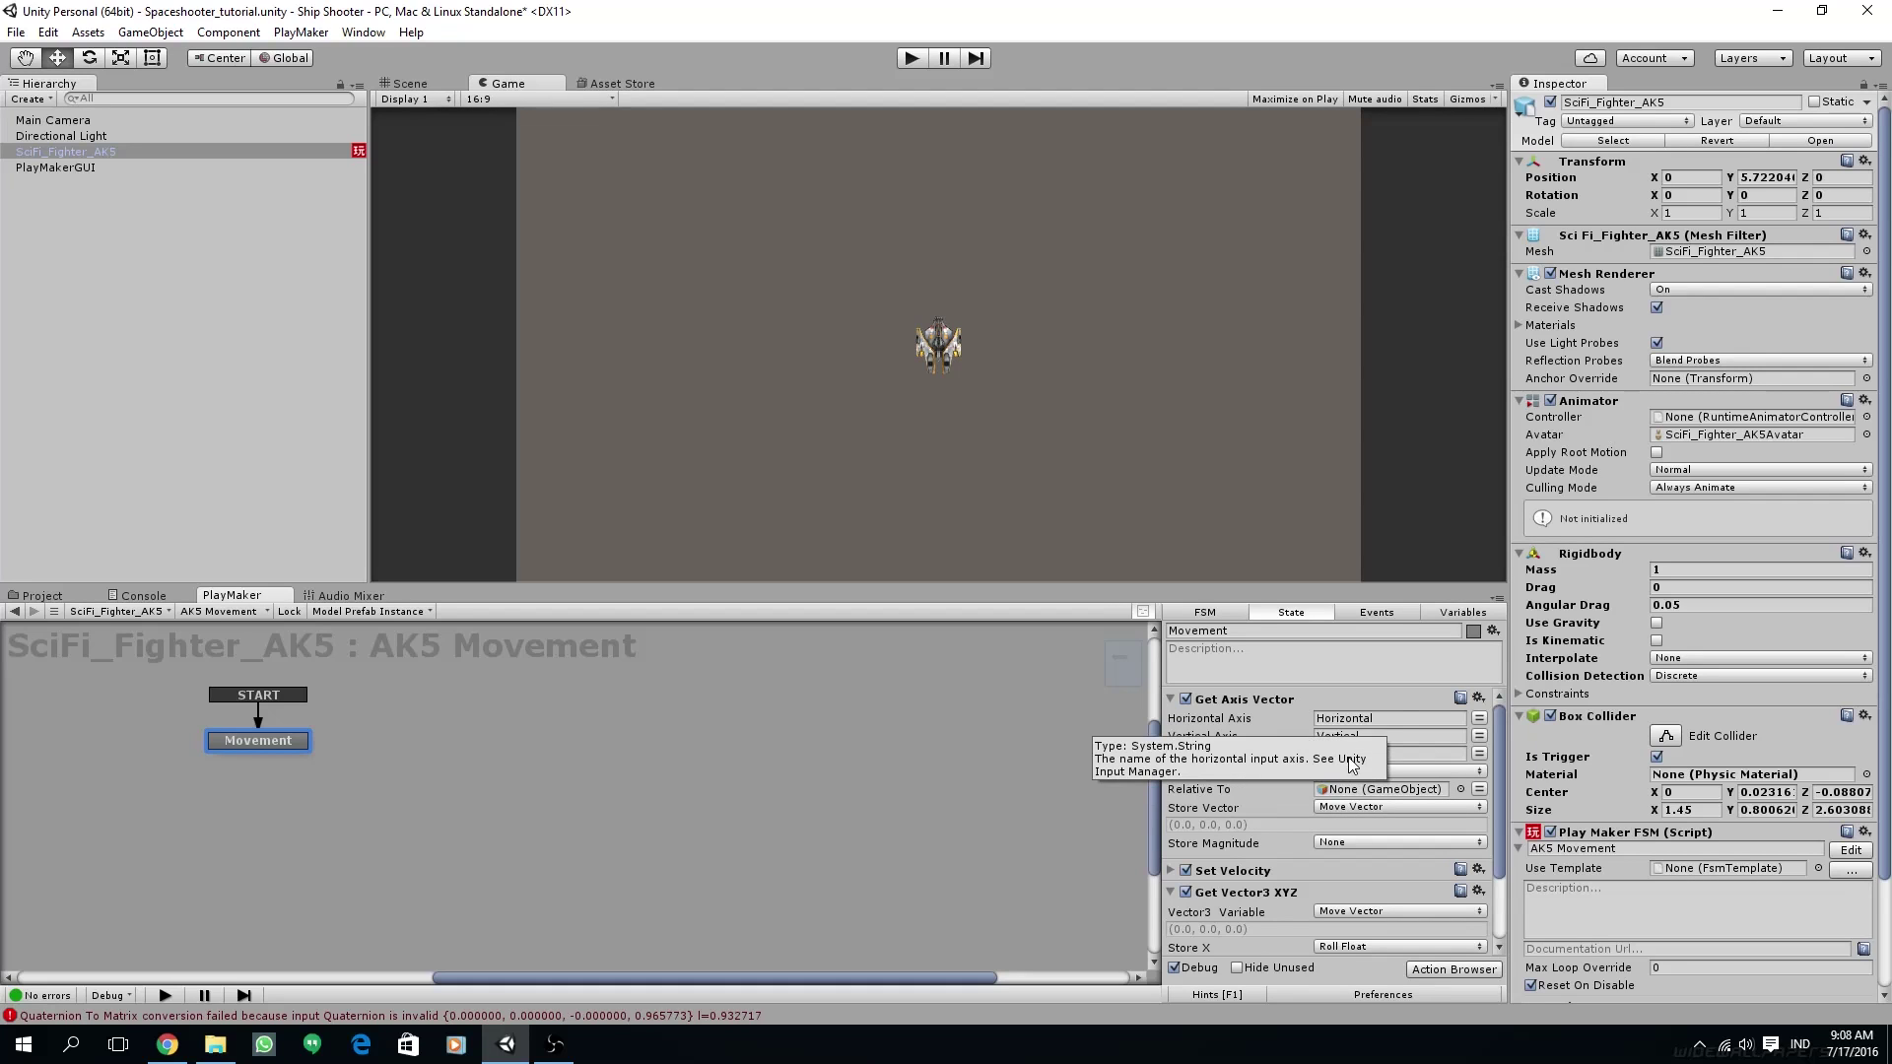
scroll(1326, 767, "down", 3)
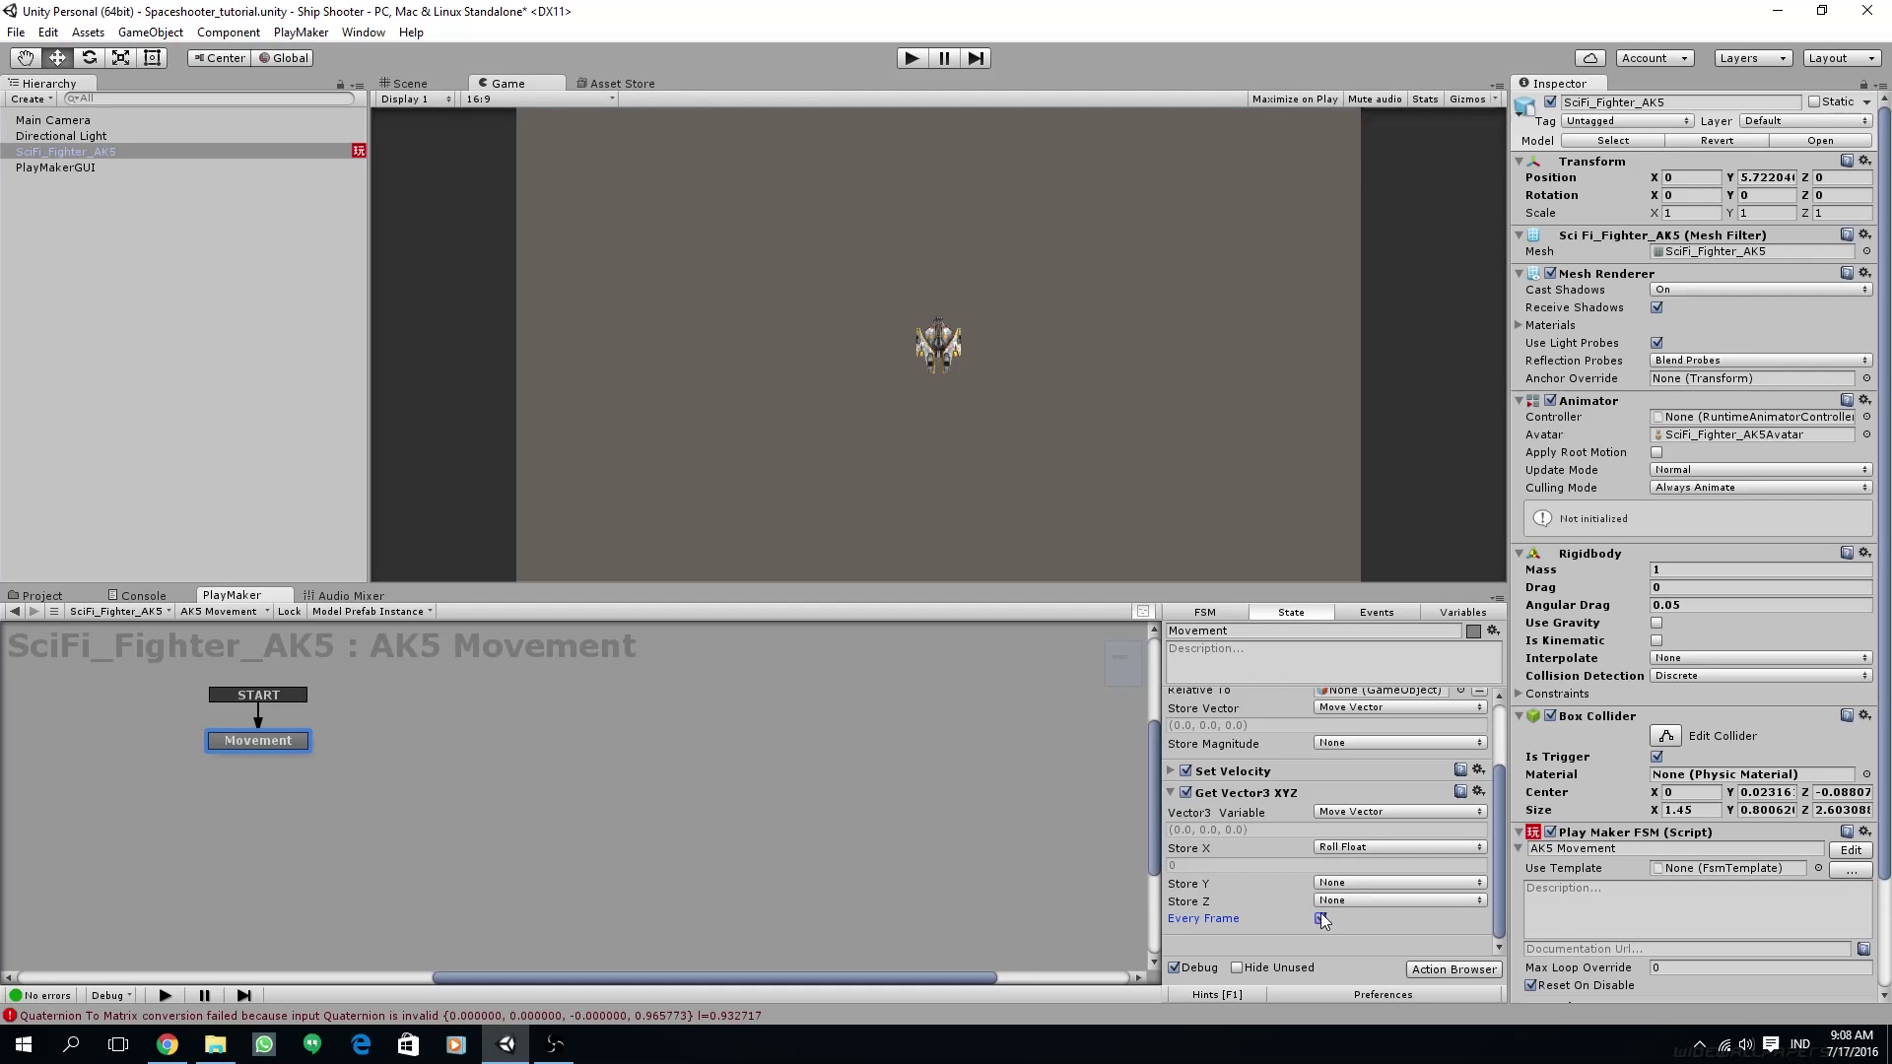
left_click(1171, 792)
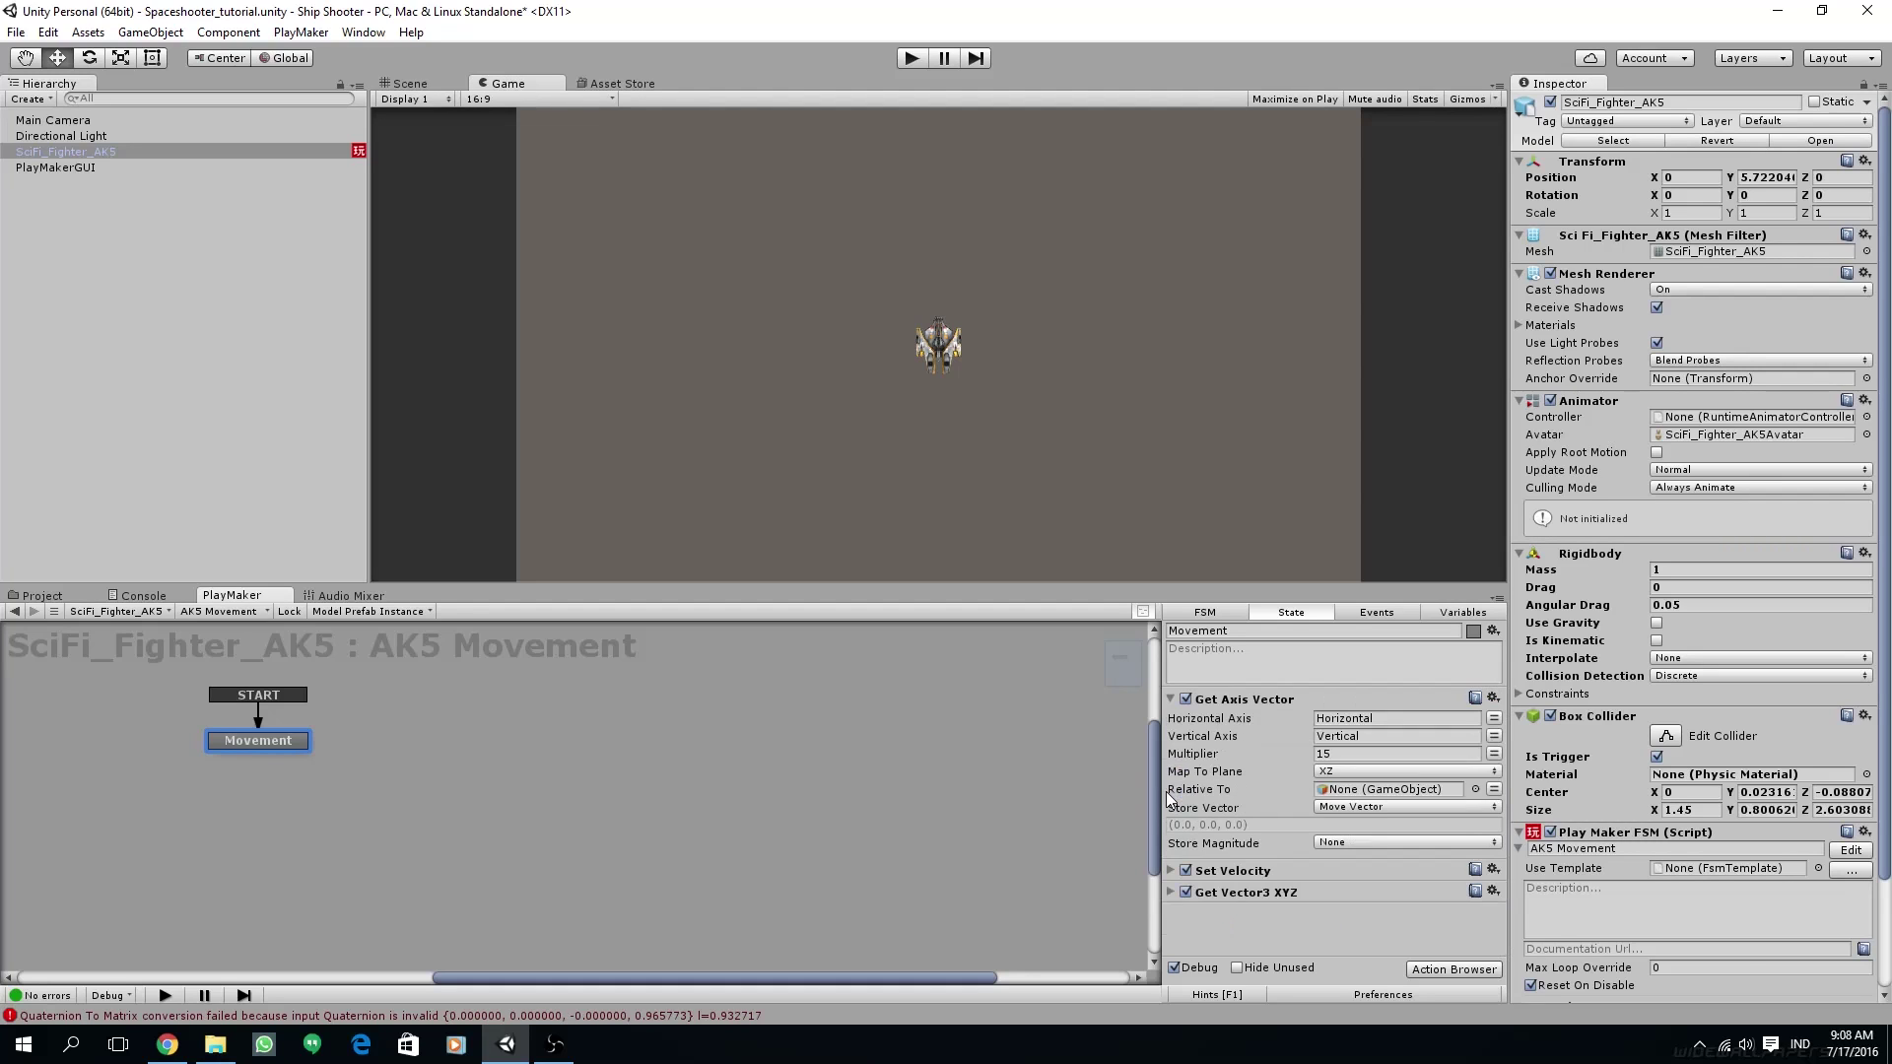
left_click(1171, 699)
- Add a Set Rotation action to the Movement state
left_click(1449, 968)
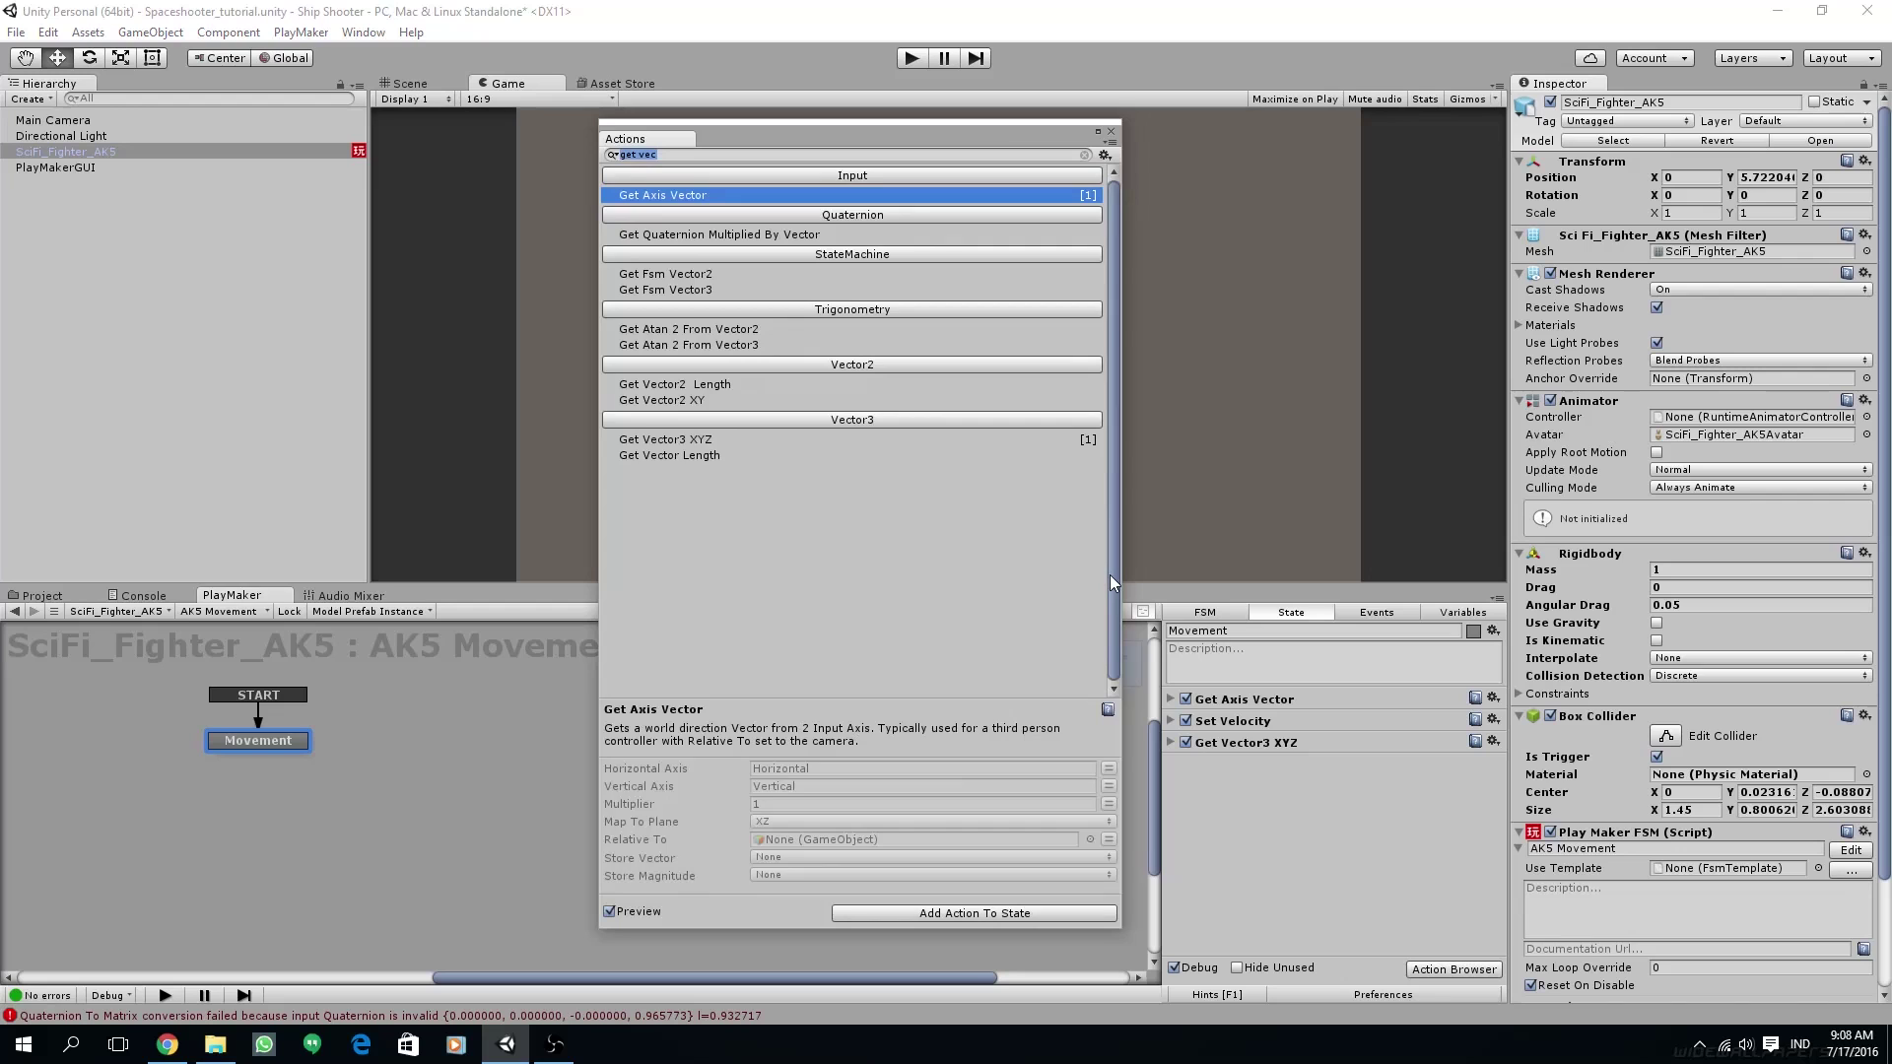
type("rota")
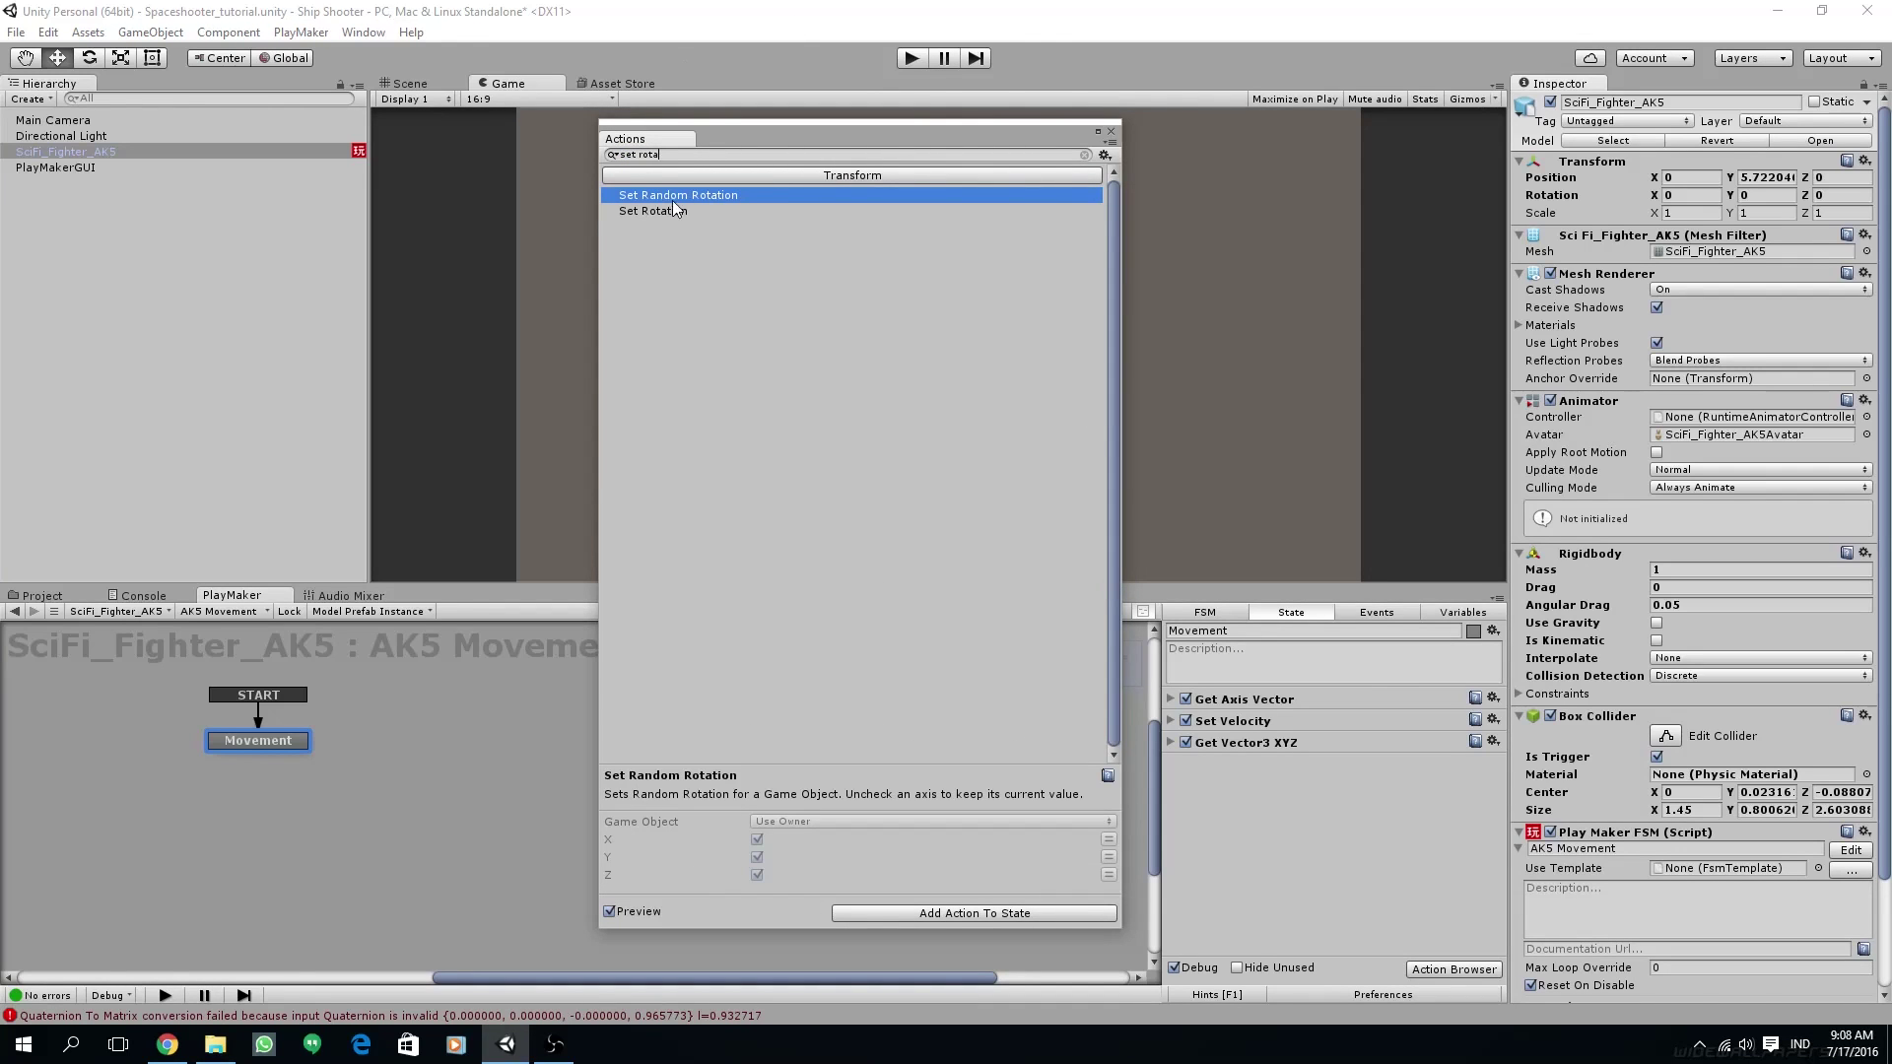
double_click(676, 210)
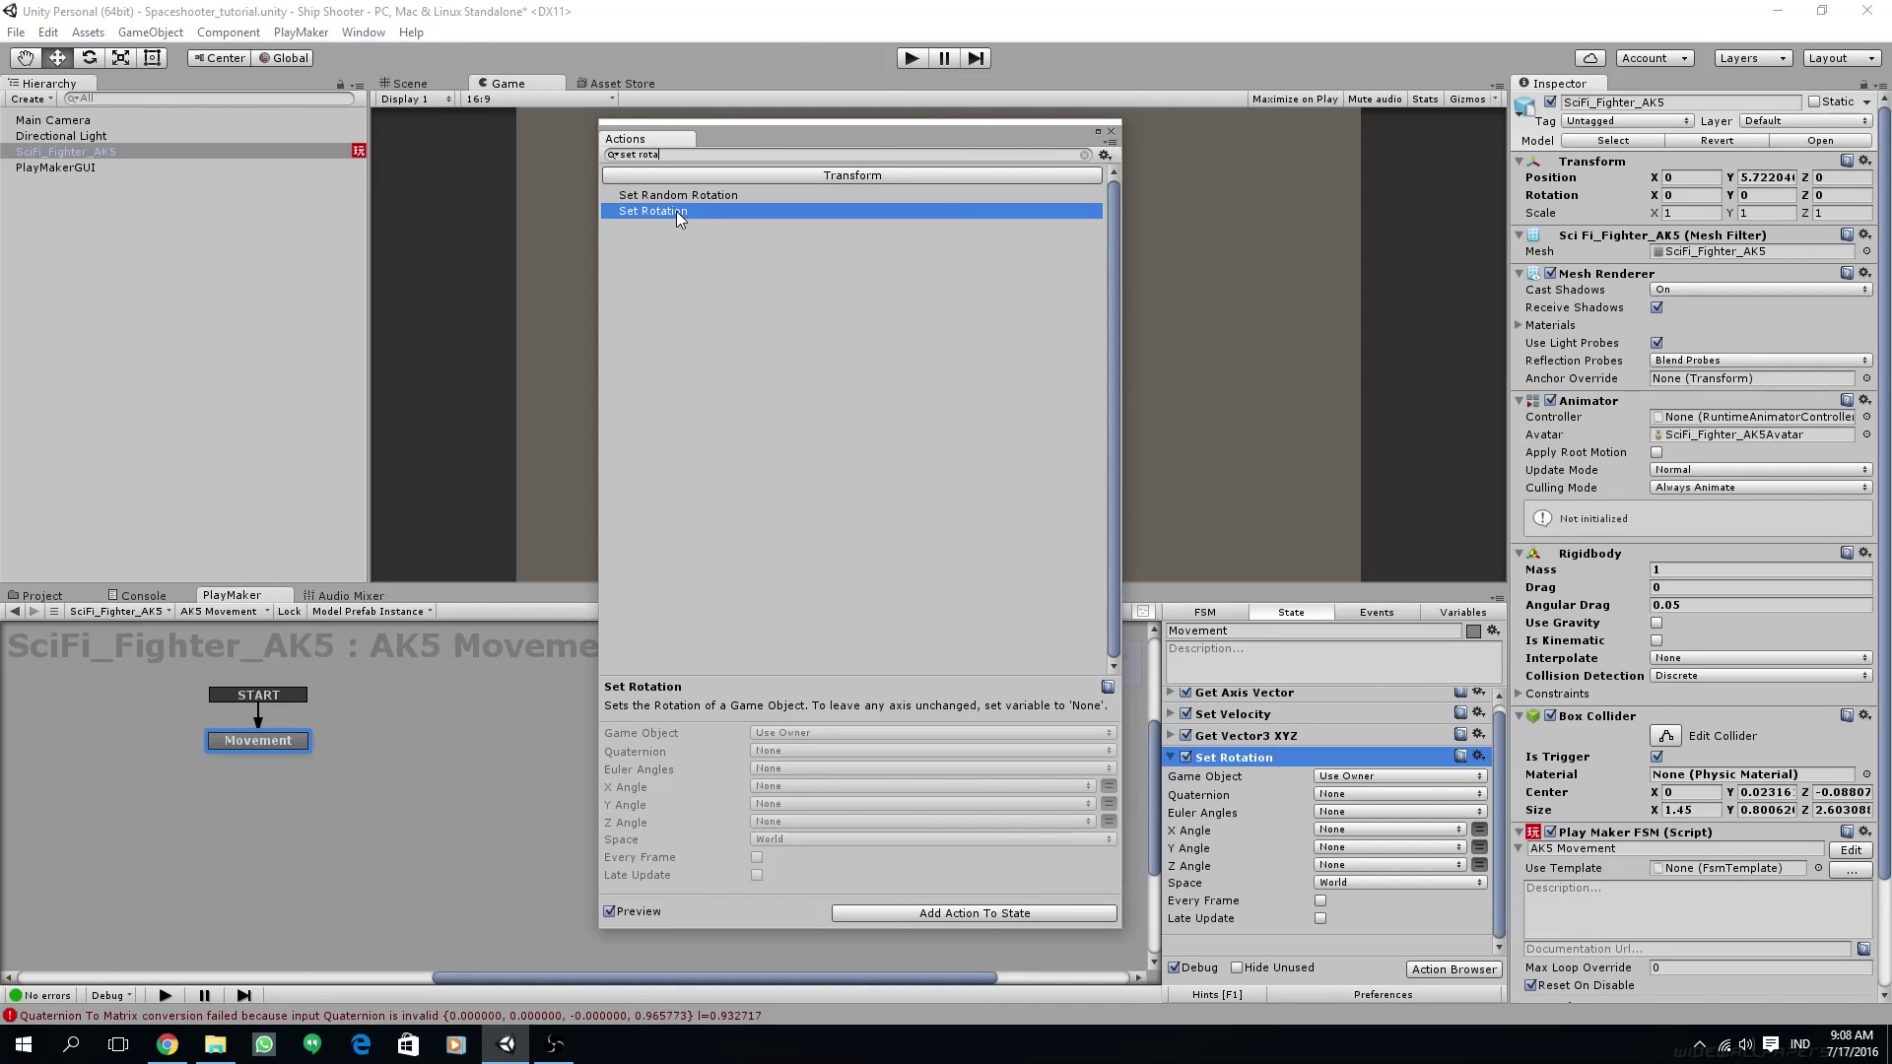
left_click(1111, 131)
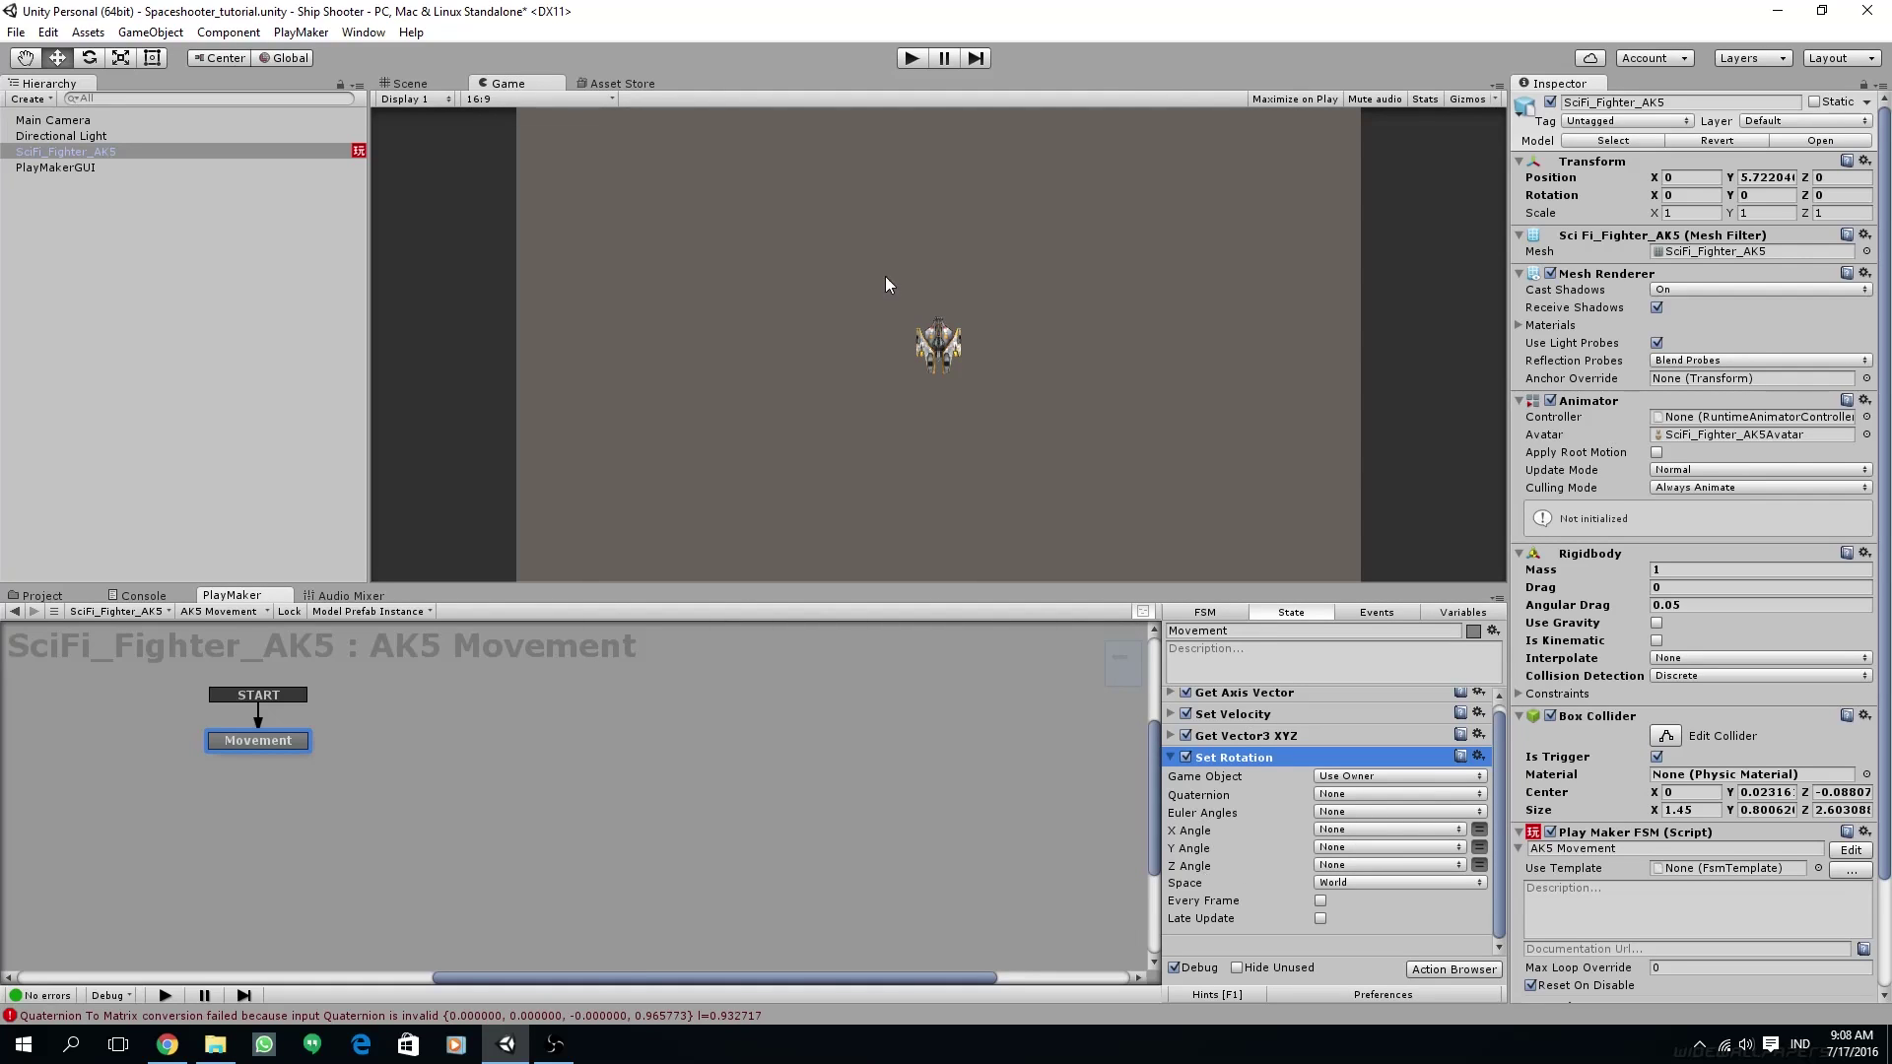
- In the Scene view, preview the fighter's roll by setting Z rotation to 34, then undo it
left_click(411, 83)
left_click_drag(789, 354, 842, 373, "alt")
middle_click_drag(843, 373, 851, 445)
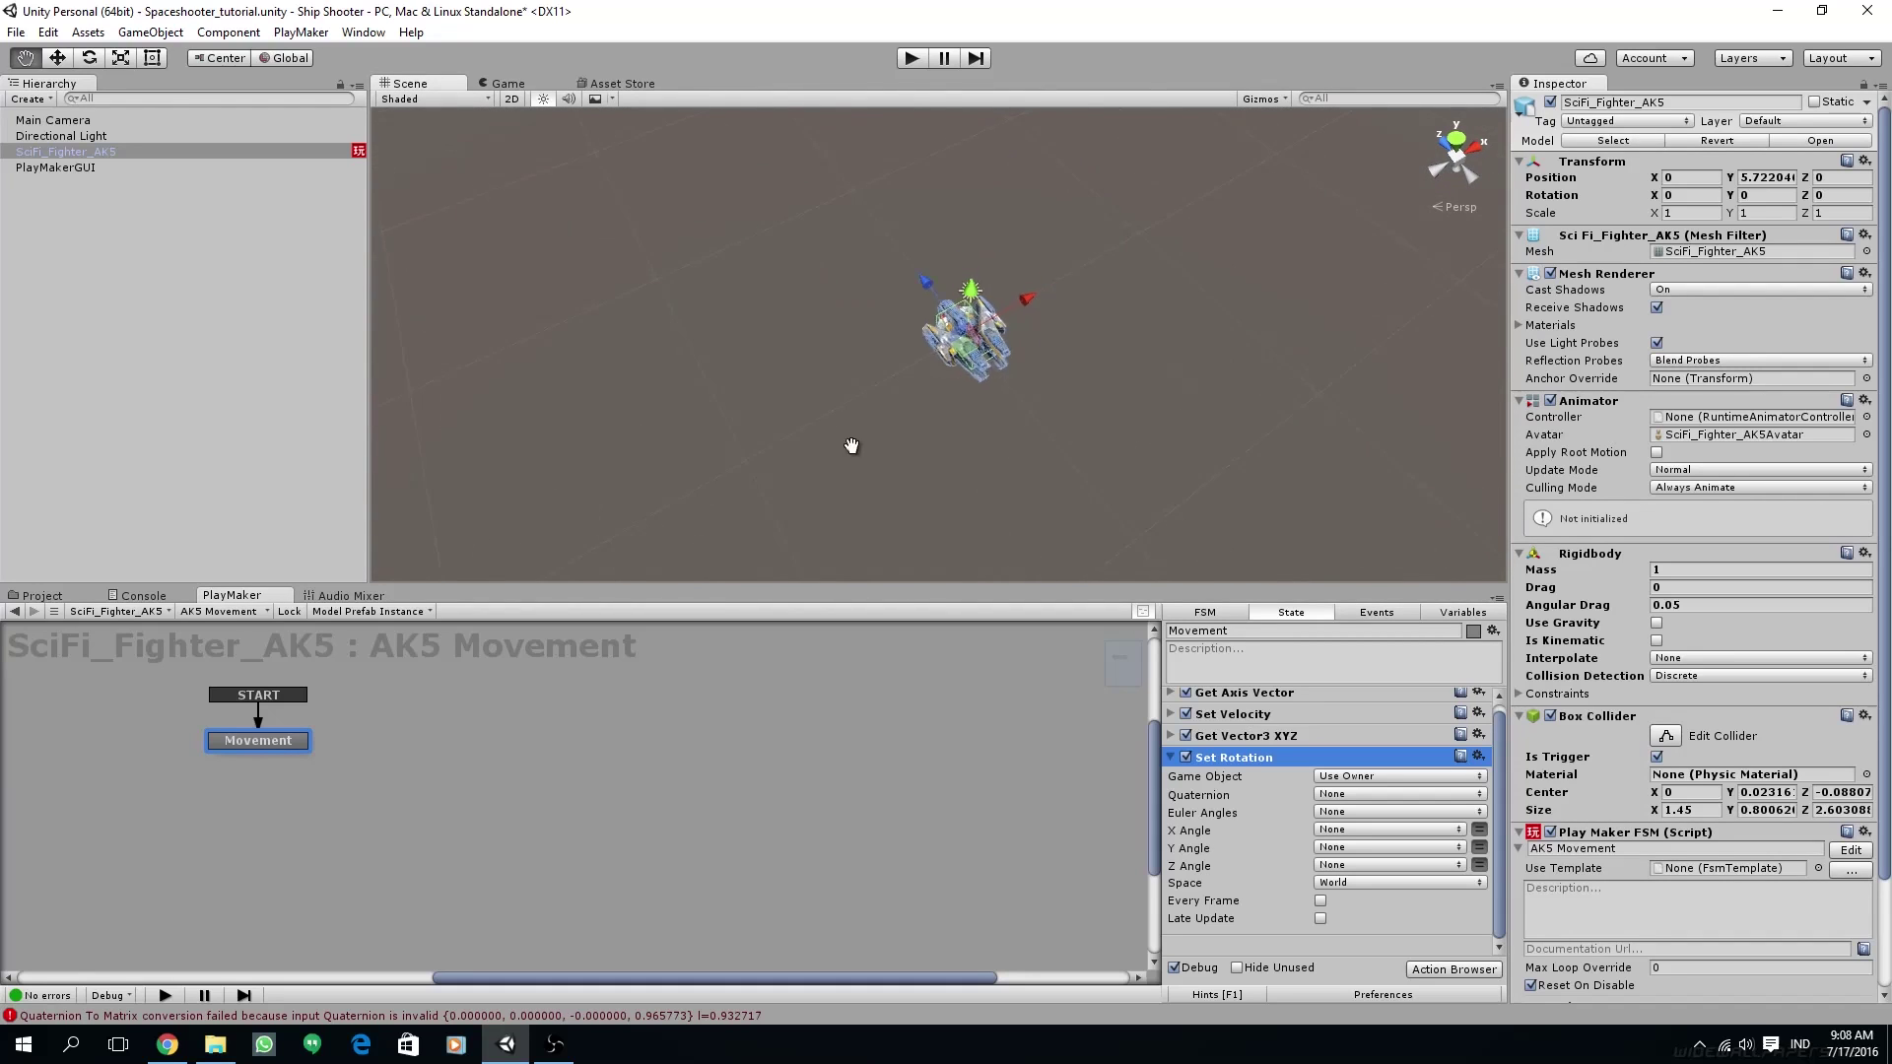
scroll(1019, 387, "up", 4)
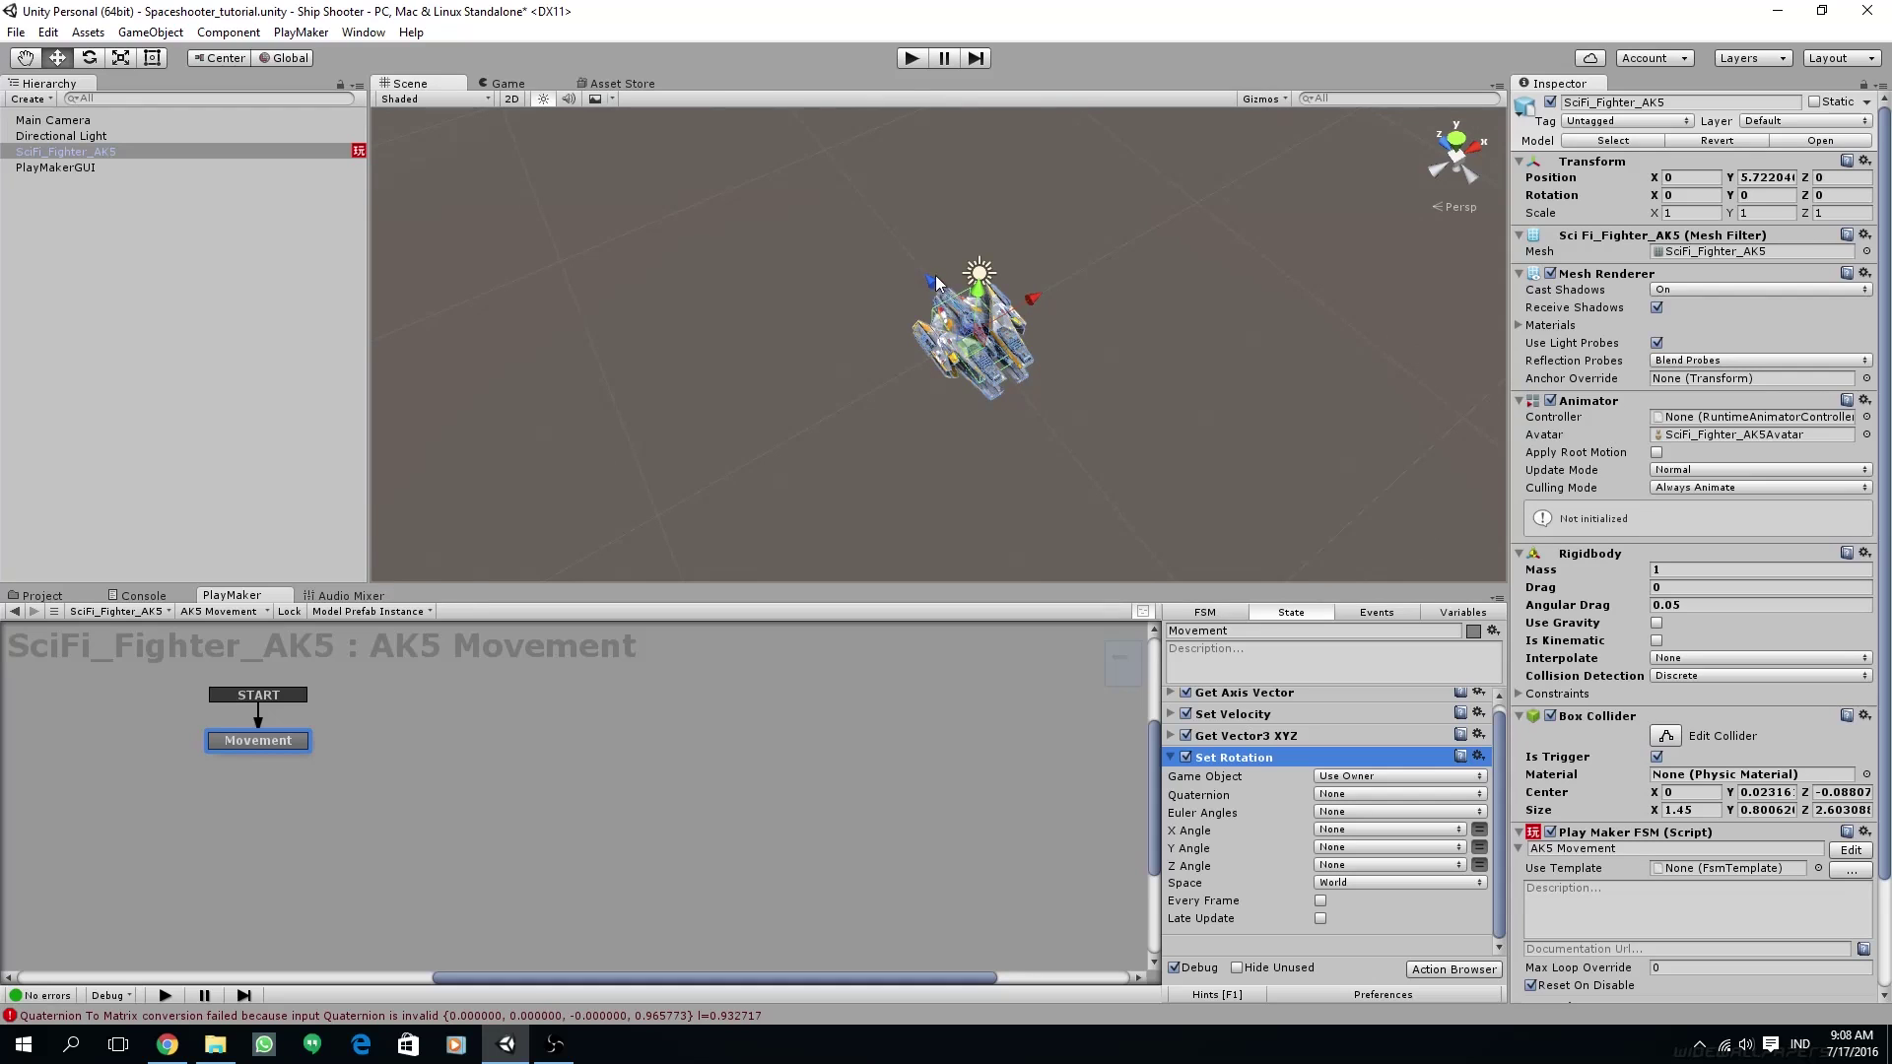
left_click(1818, 195)
type("34")
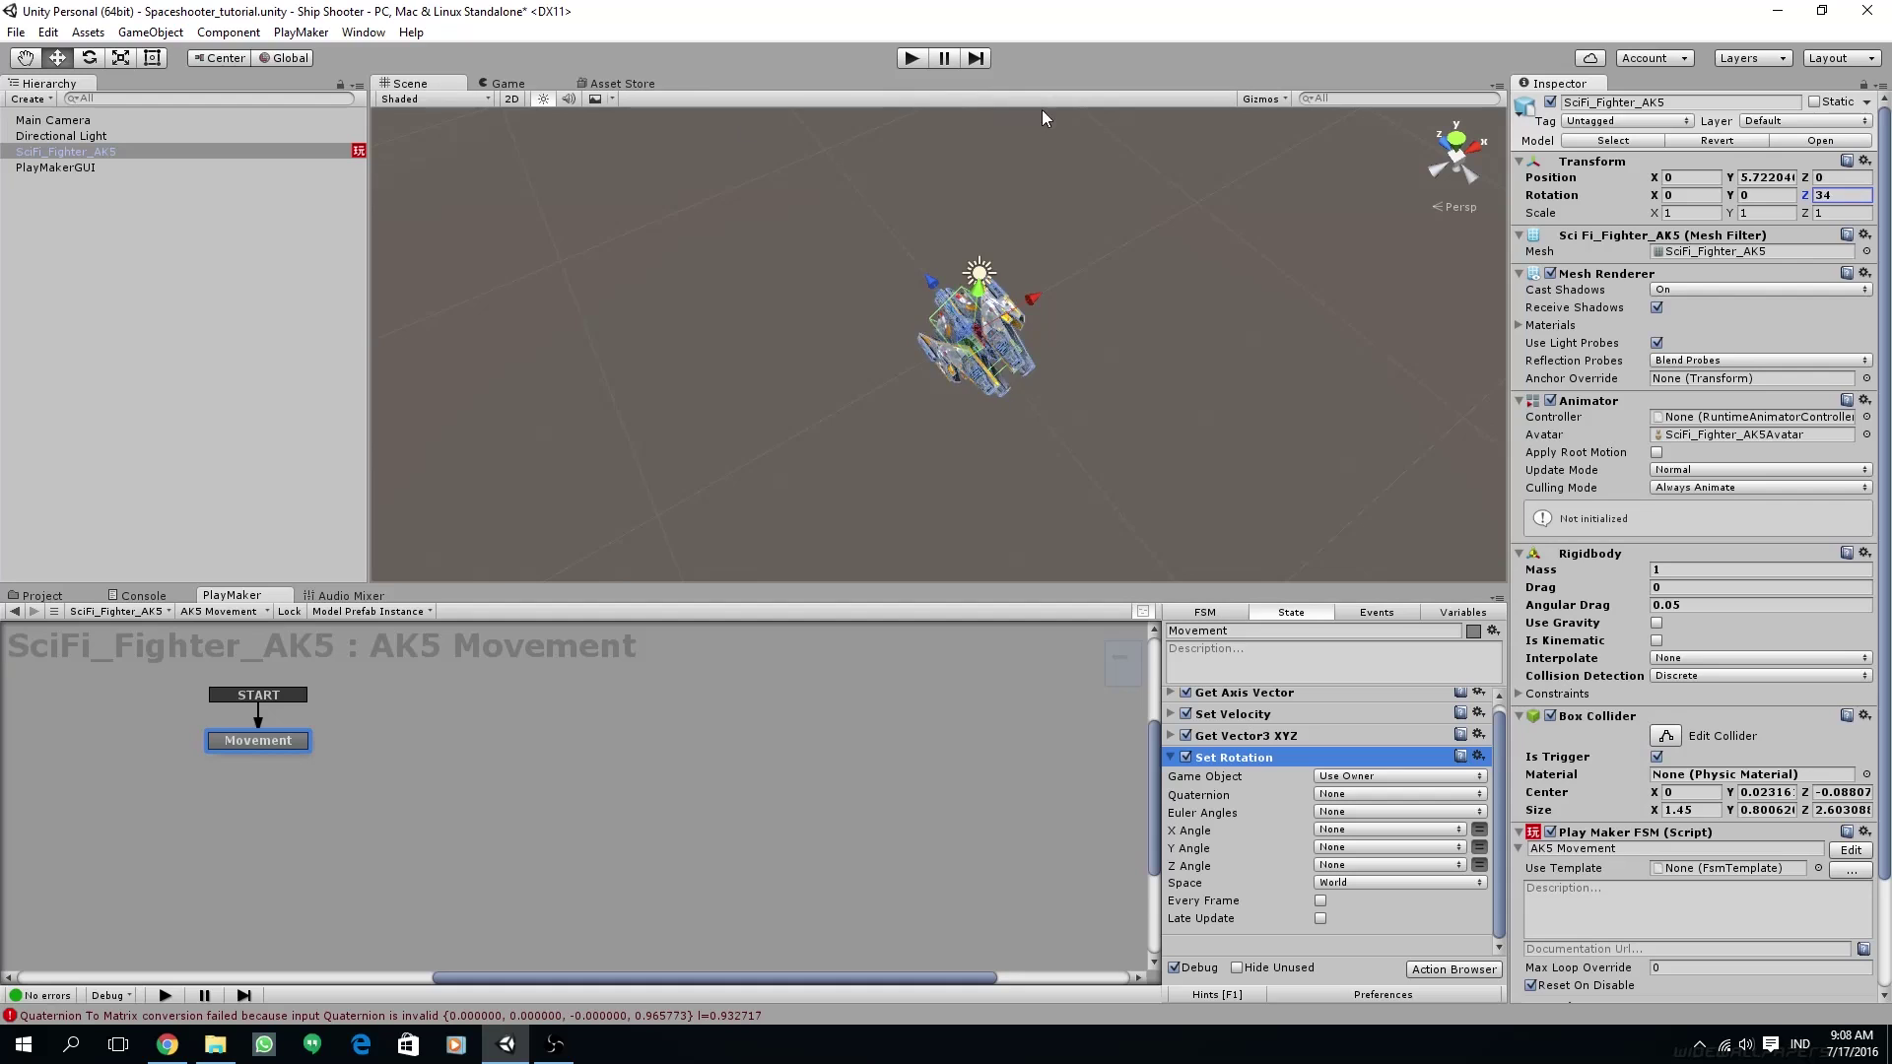
left_click_drag(1043, 109, 510, 217)
key("ctrl+z")
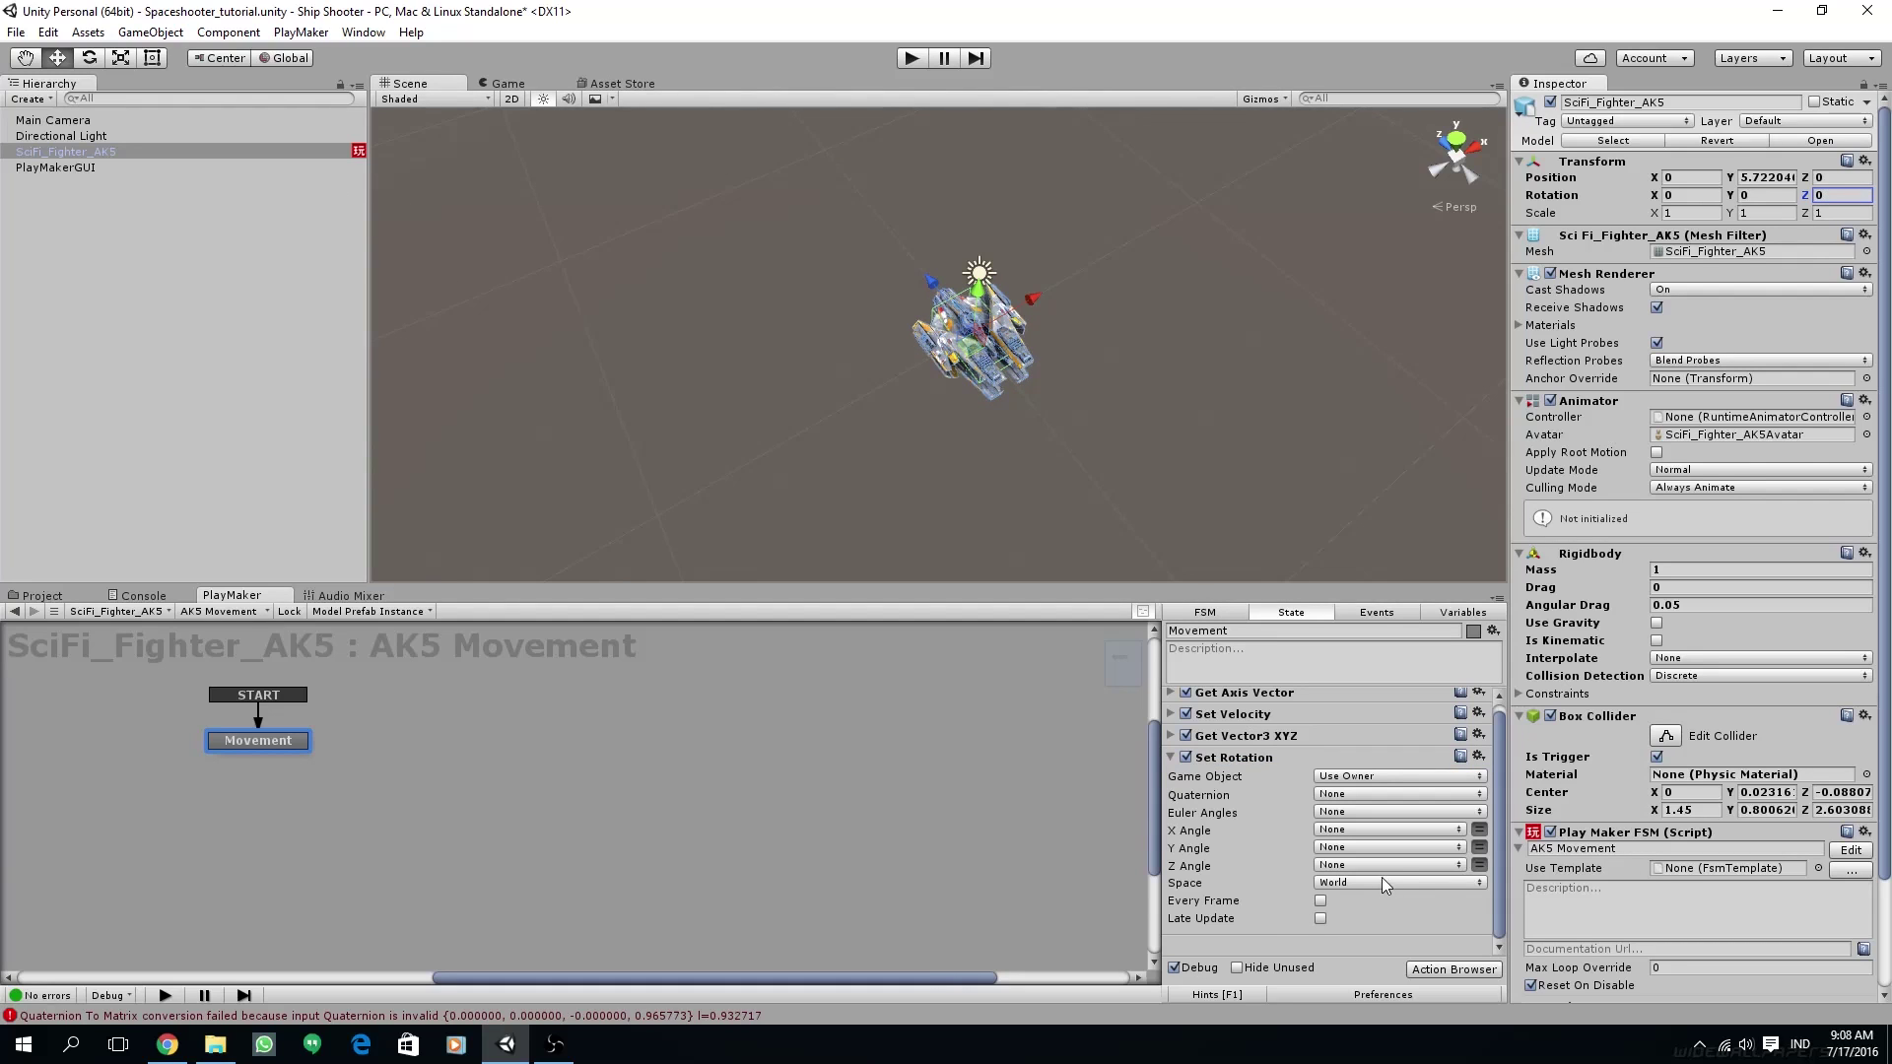
- Drive Set Rotation's Z Angle from Roll Float in Self space, with Every Frame and Late Update
left_click(1378, 865)
left_click(1378, 909)
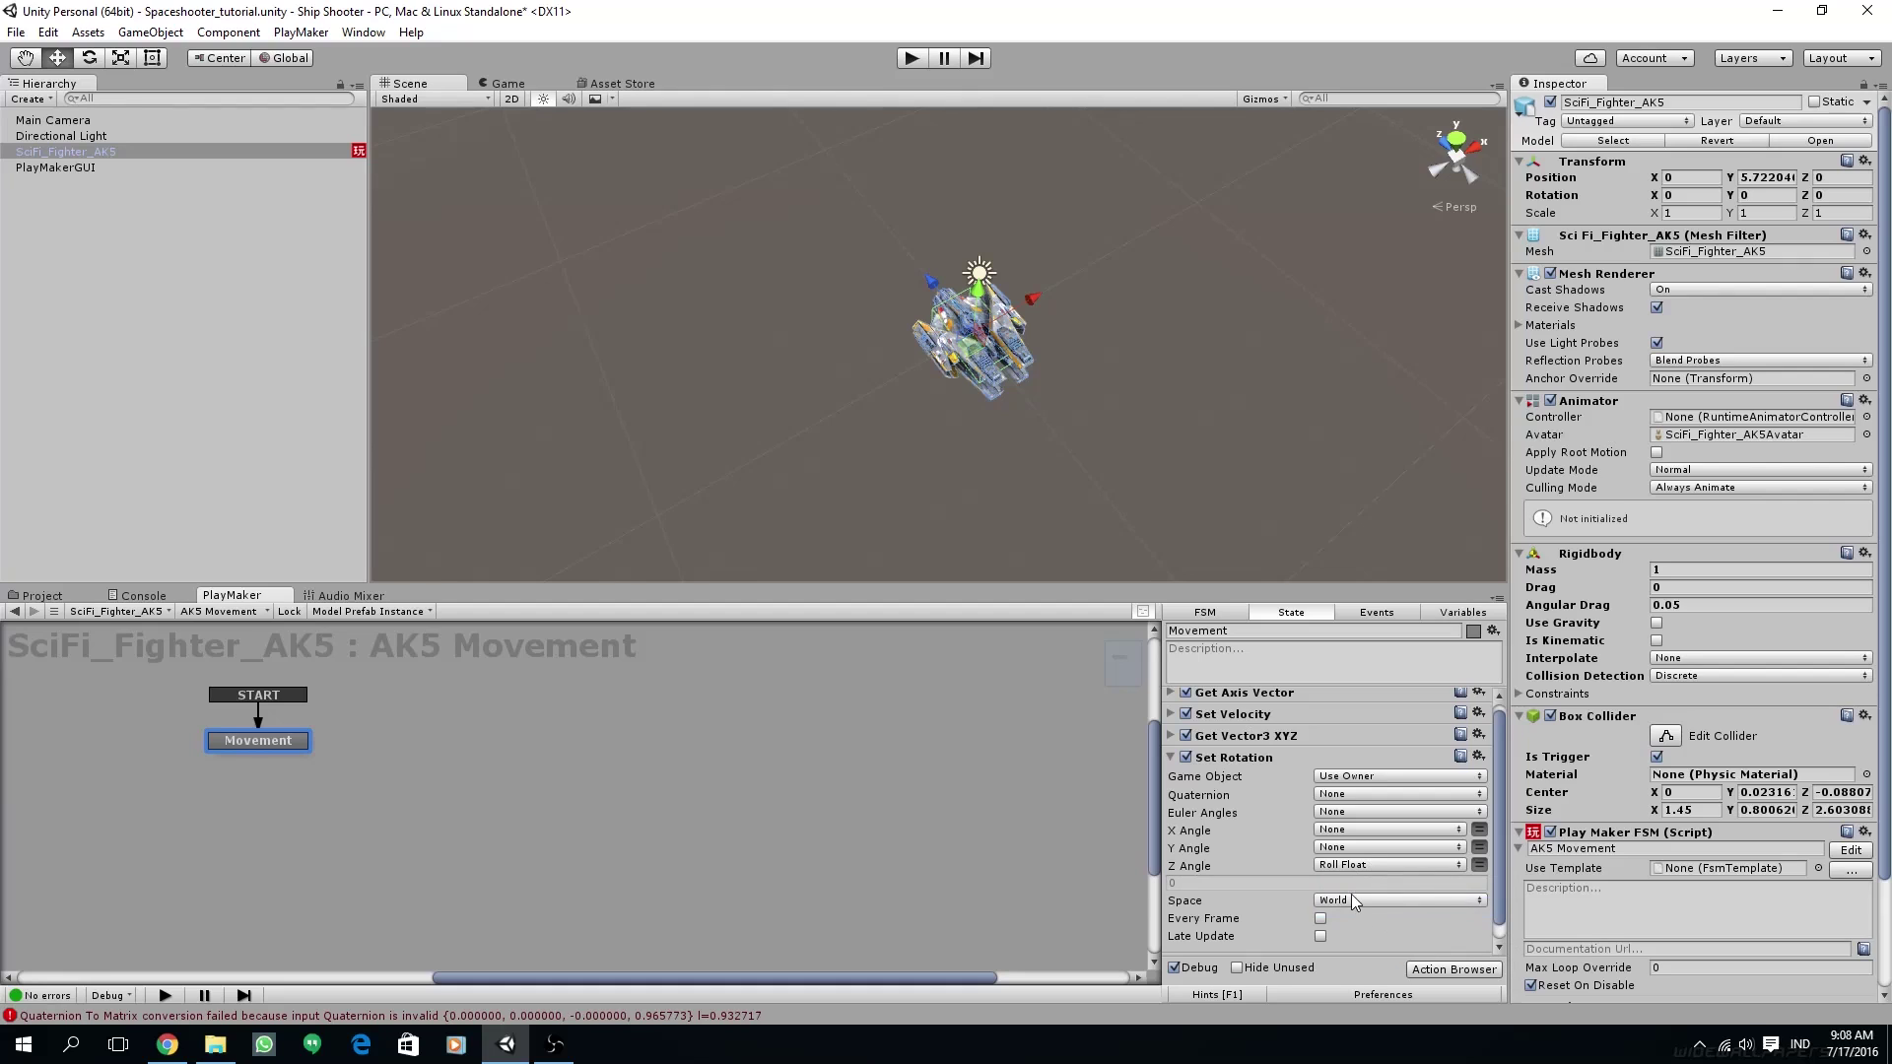
left_click(1353, 897)
left_click(1358, 946)
left_click(1320, 918)
left_click(1321, 937)
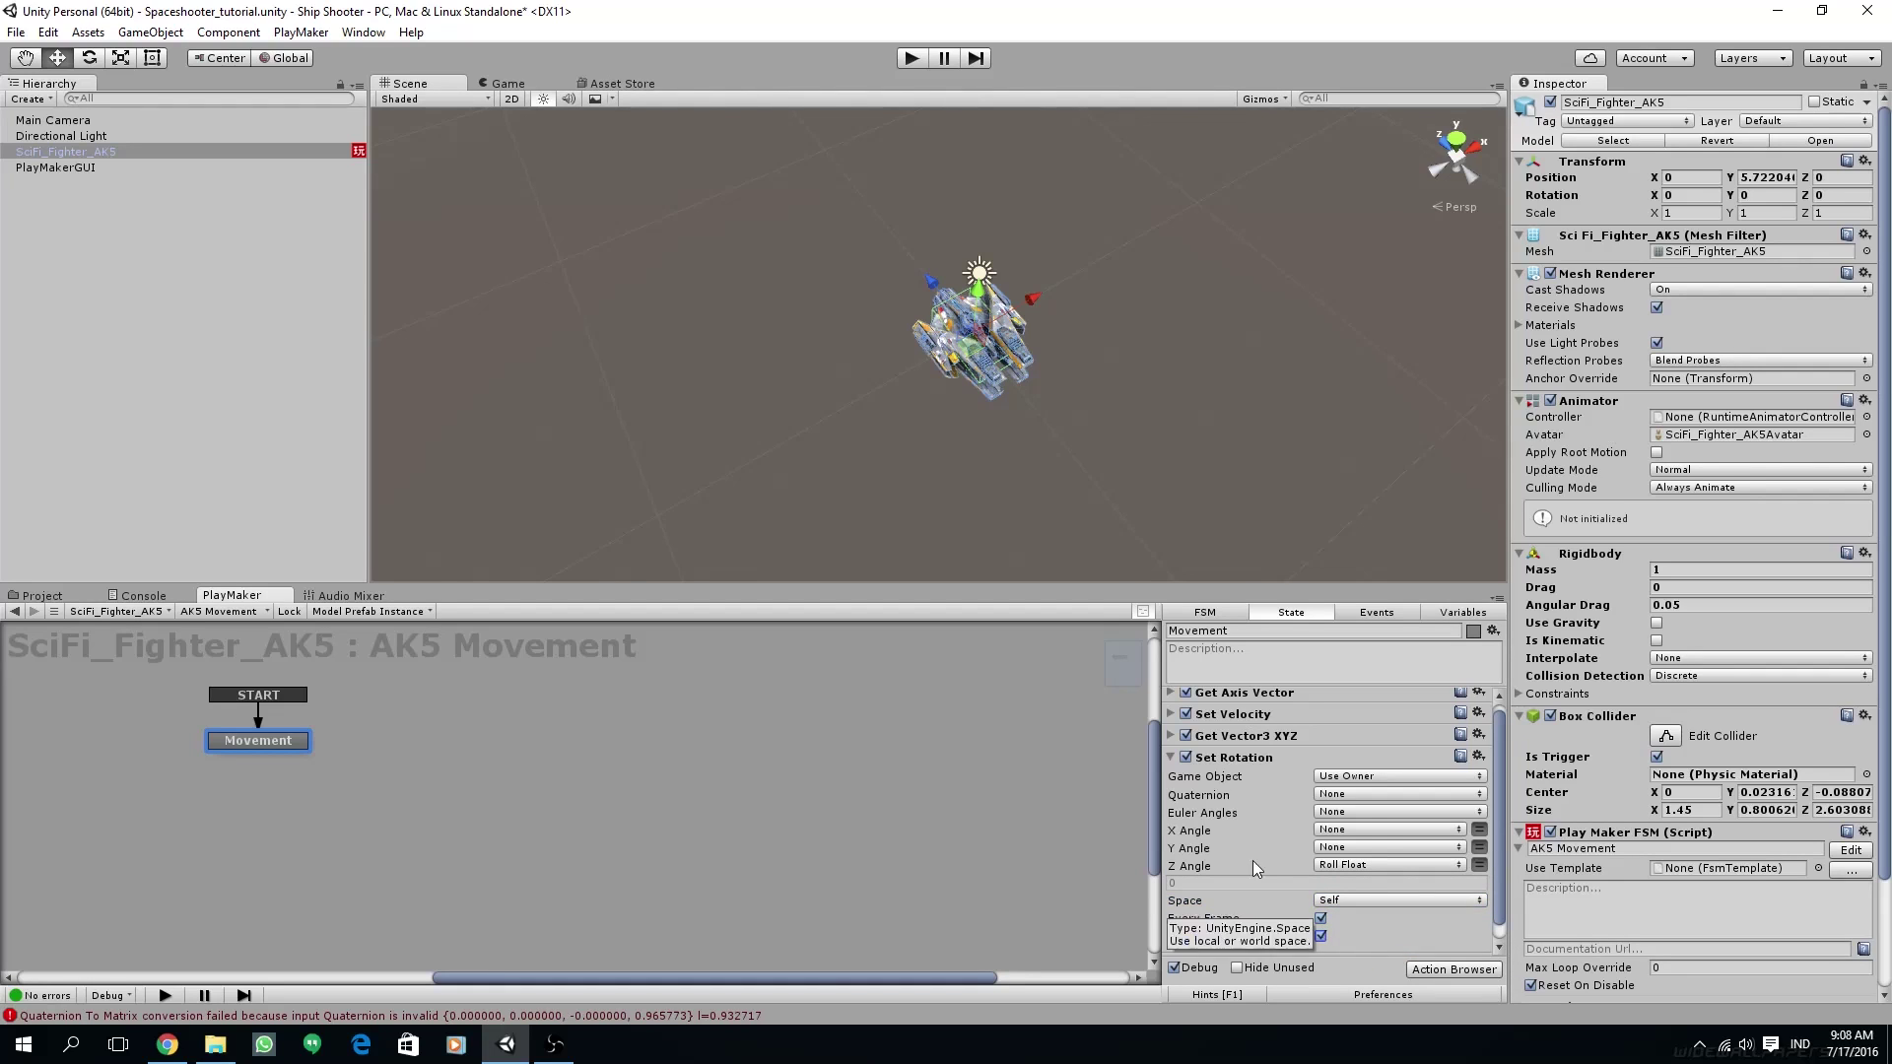
- Collapse the Set Rotation action and start play mode
left_click(1170, 756)
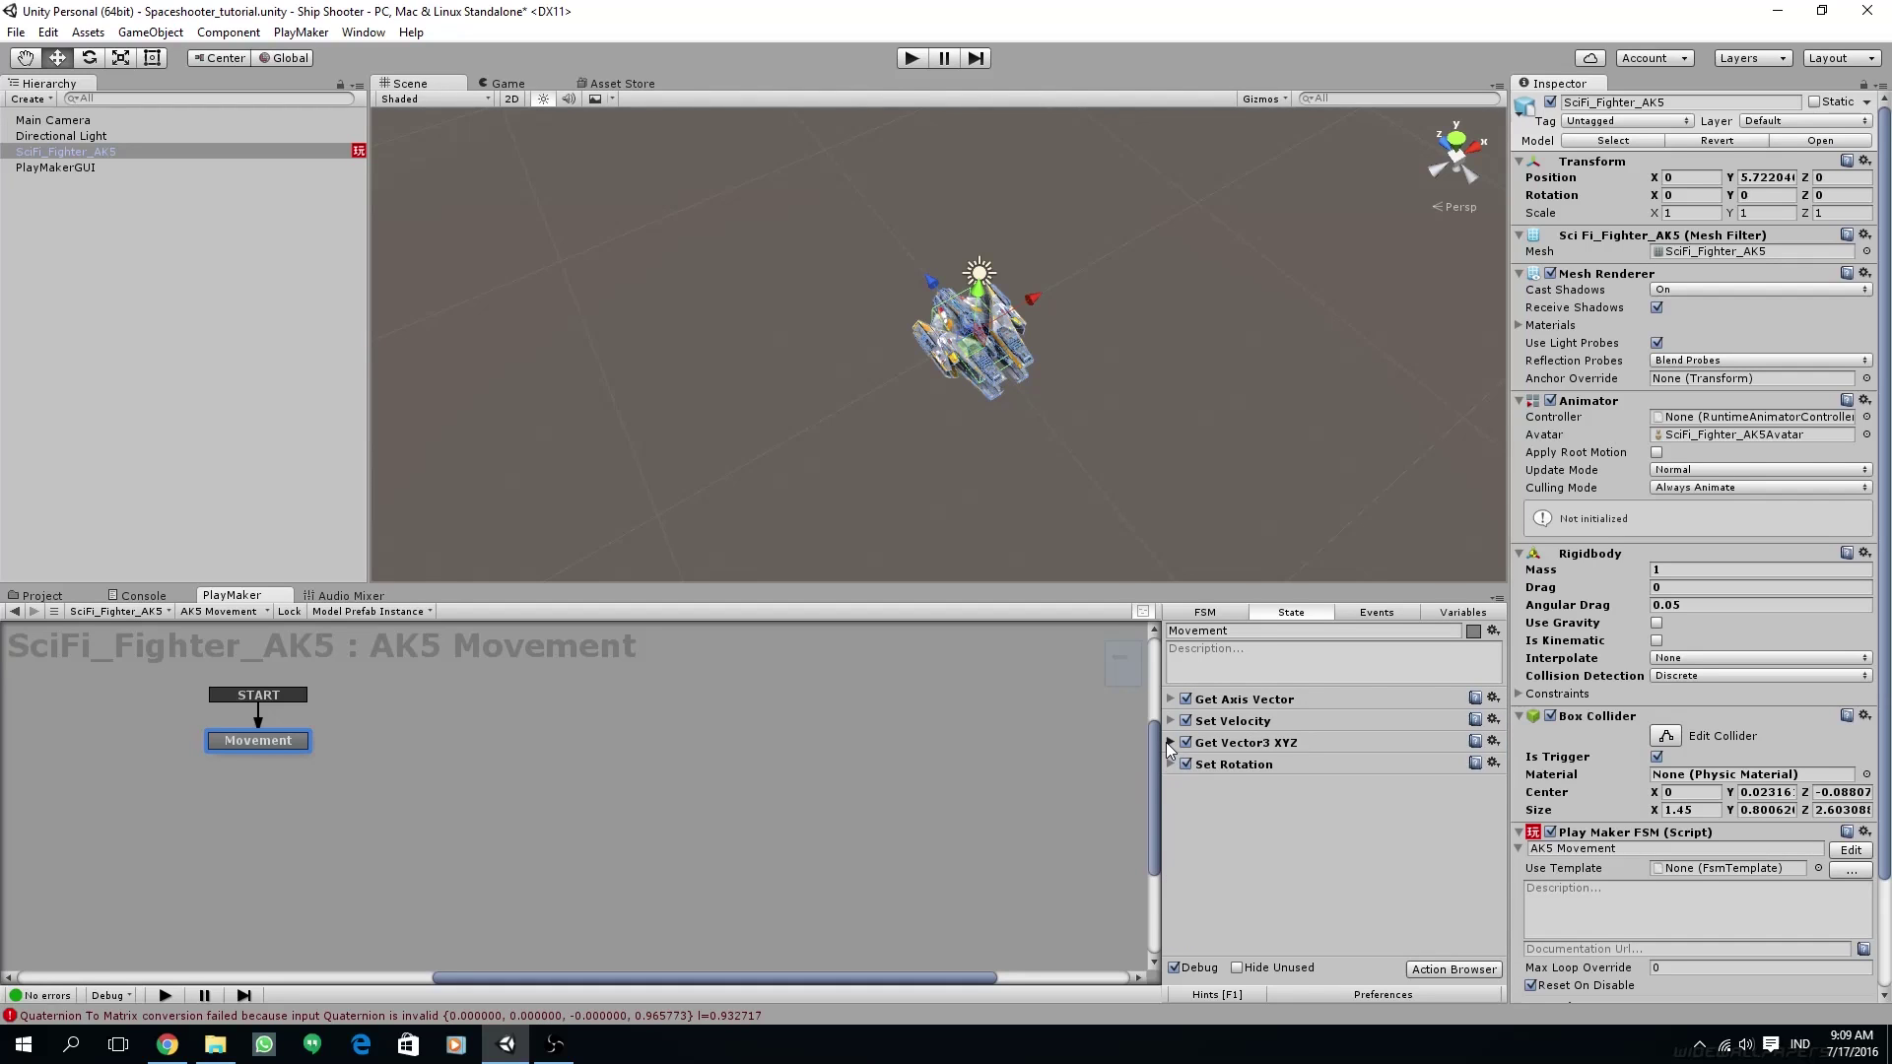
left_click(1168, 744)
left_click(1169, 744)
left_click(907, 57)
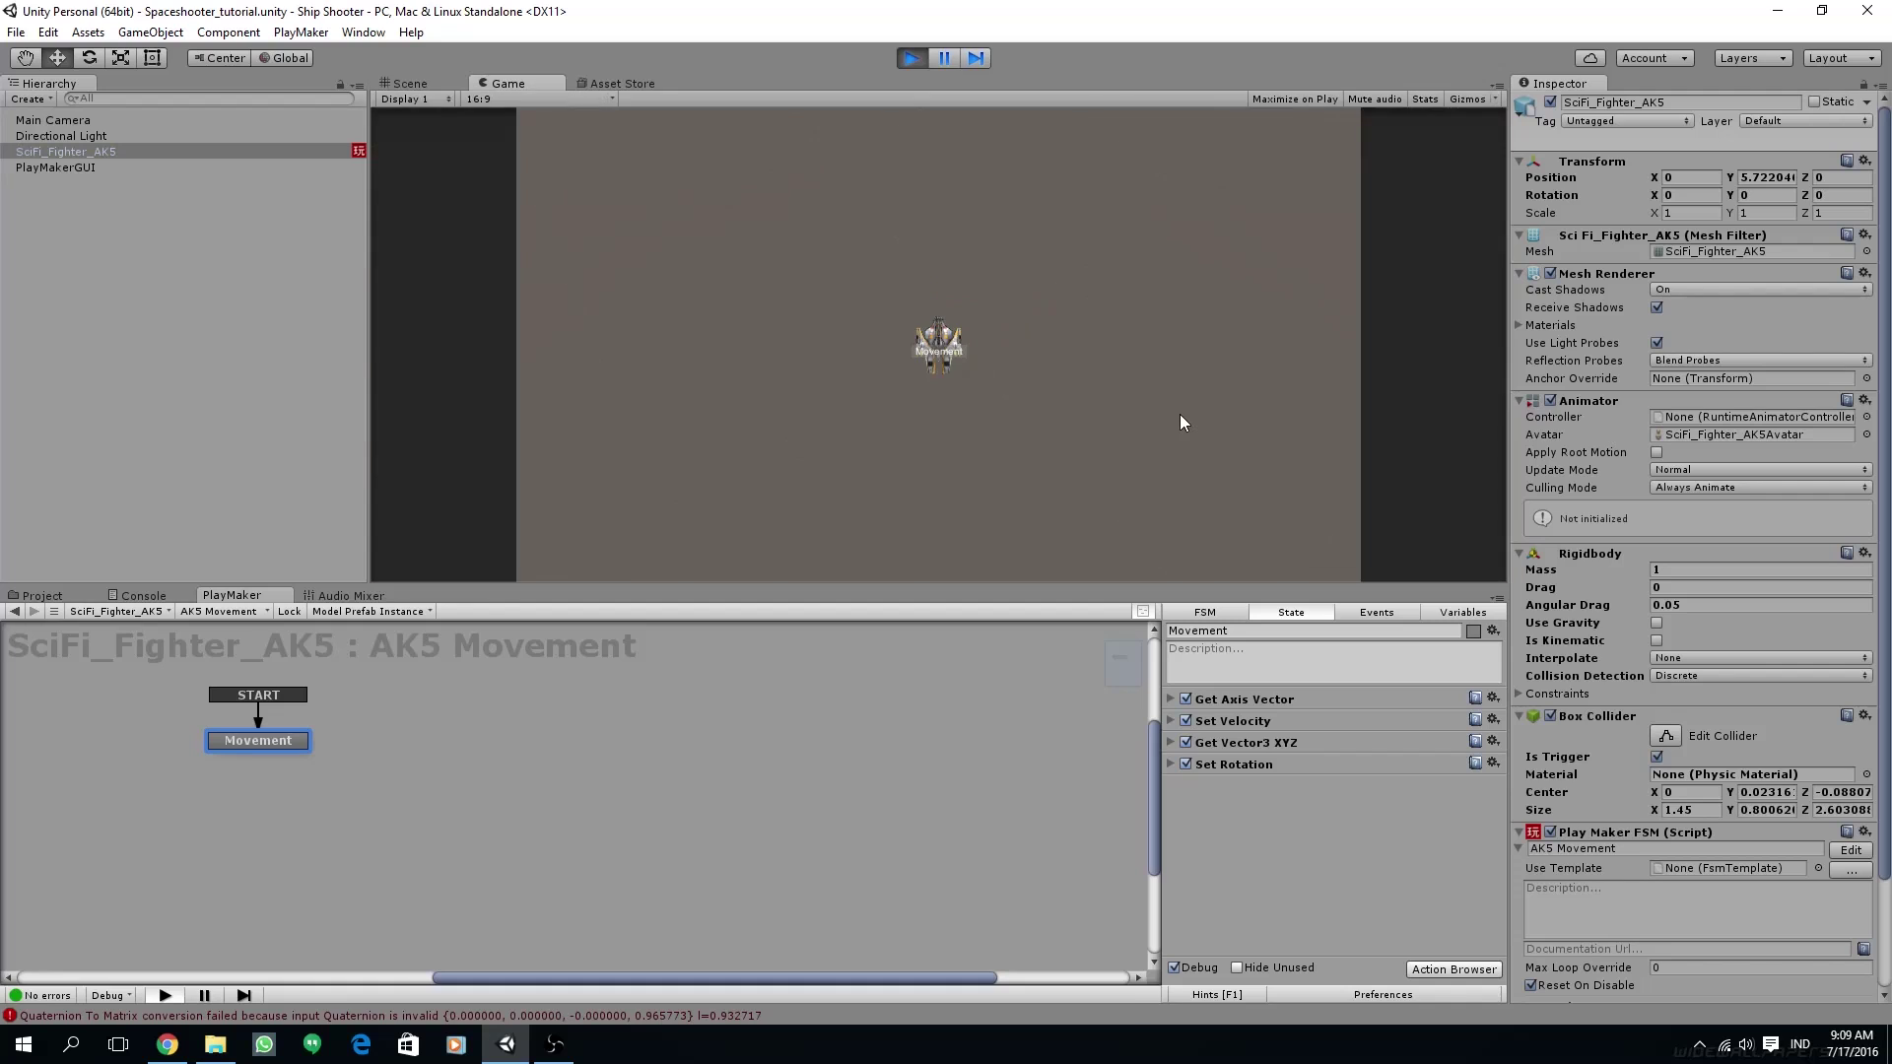
- Steer the fighter left and right to test the roll, then stop the game
key("Right")
key("Left")
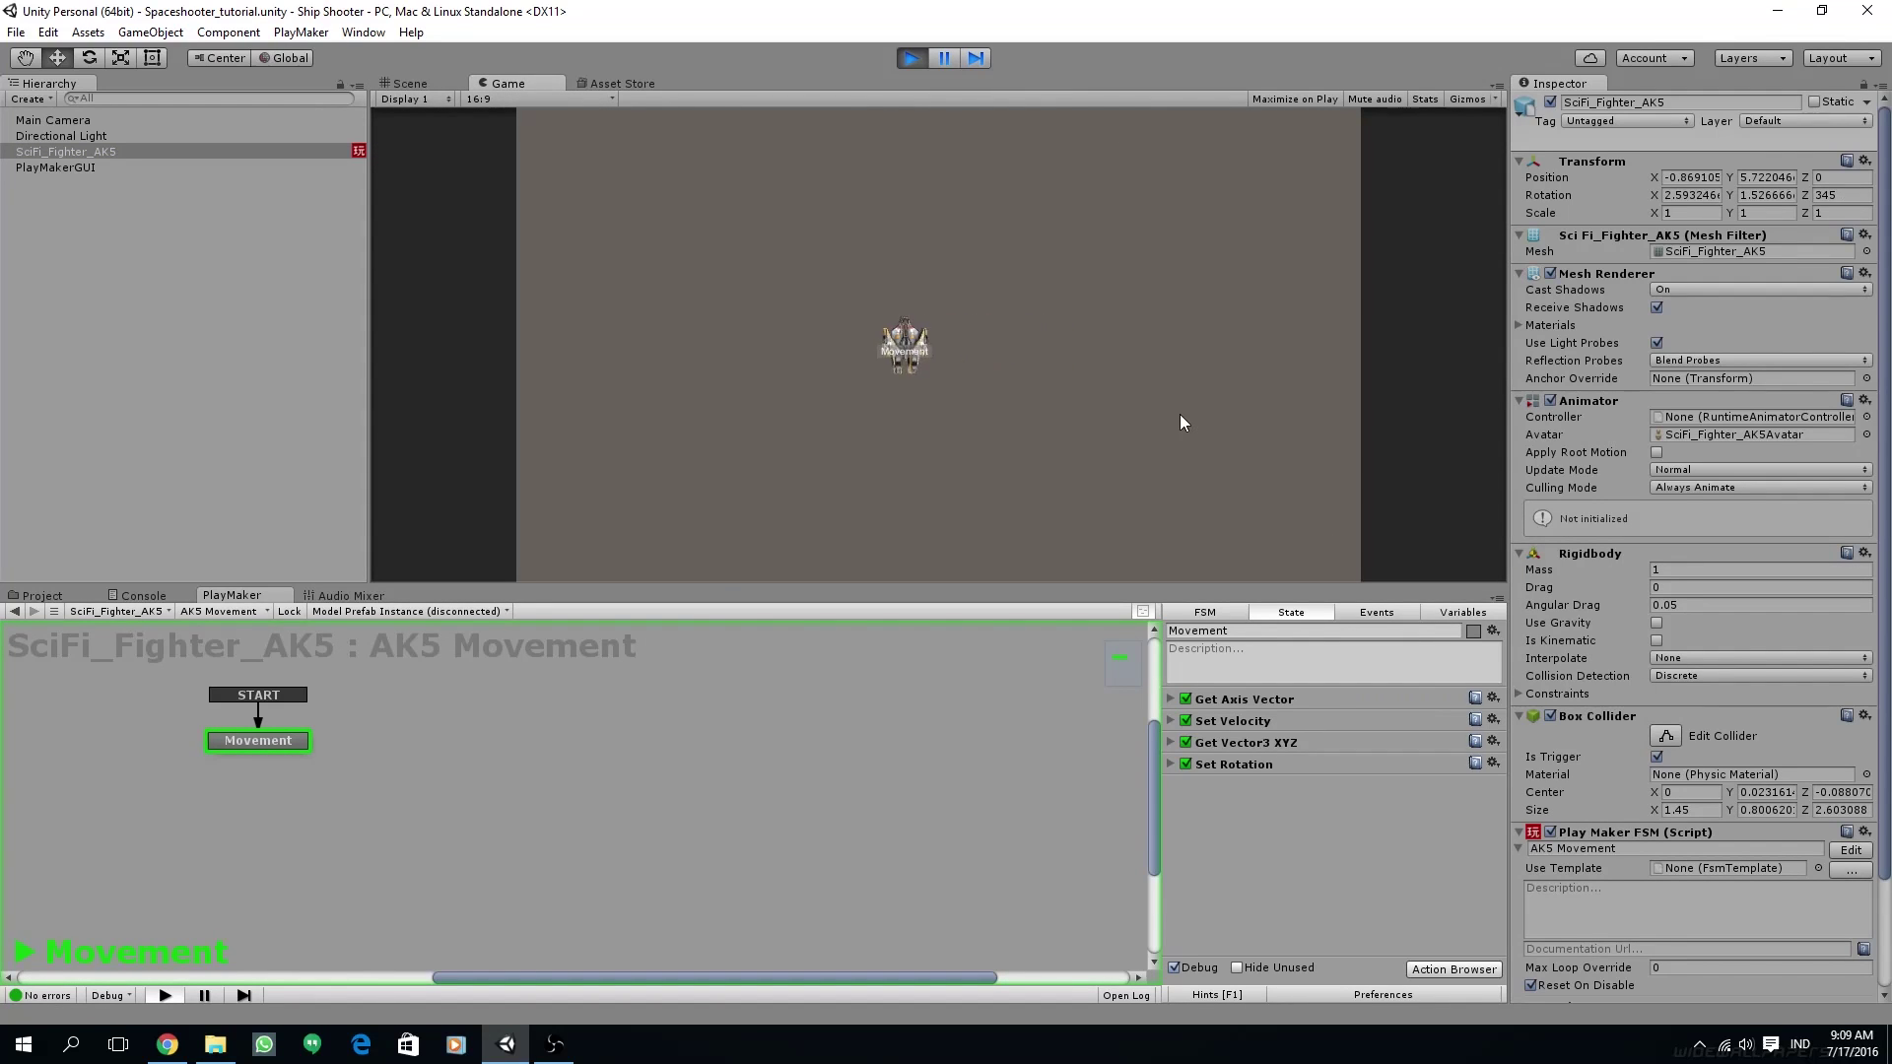
key("Right")
key("Left")
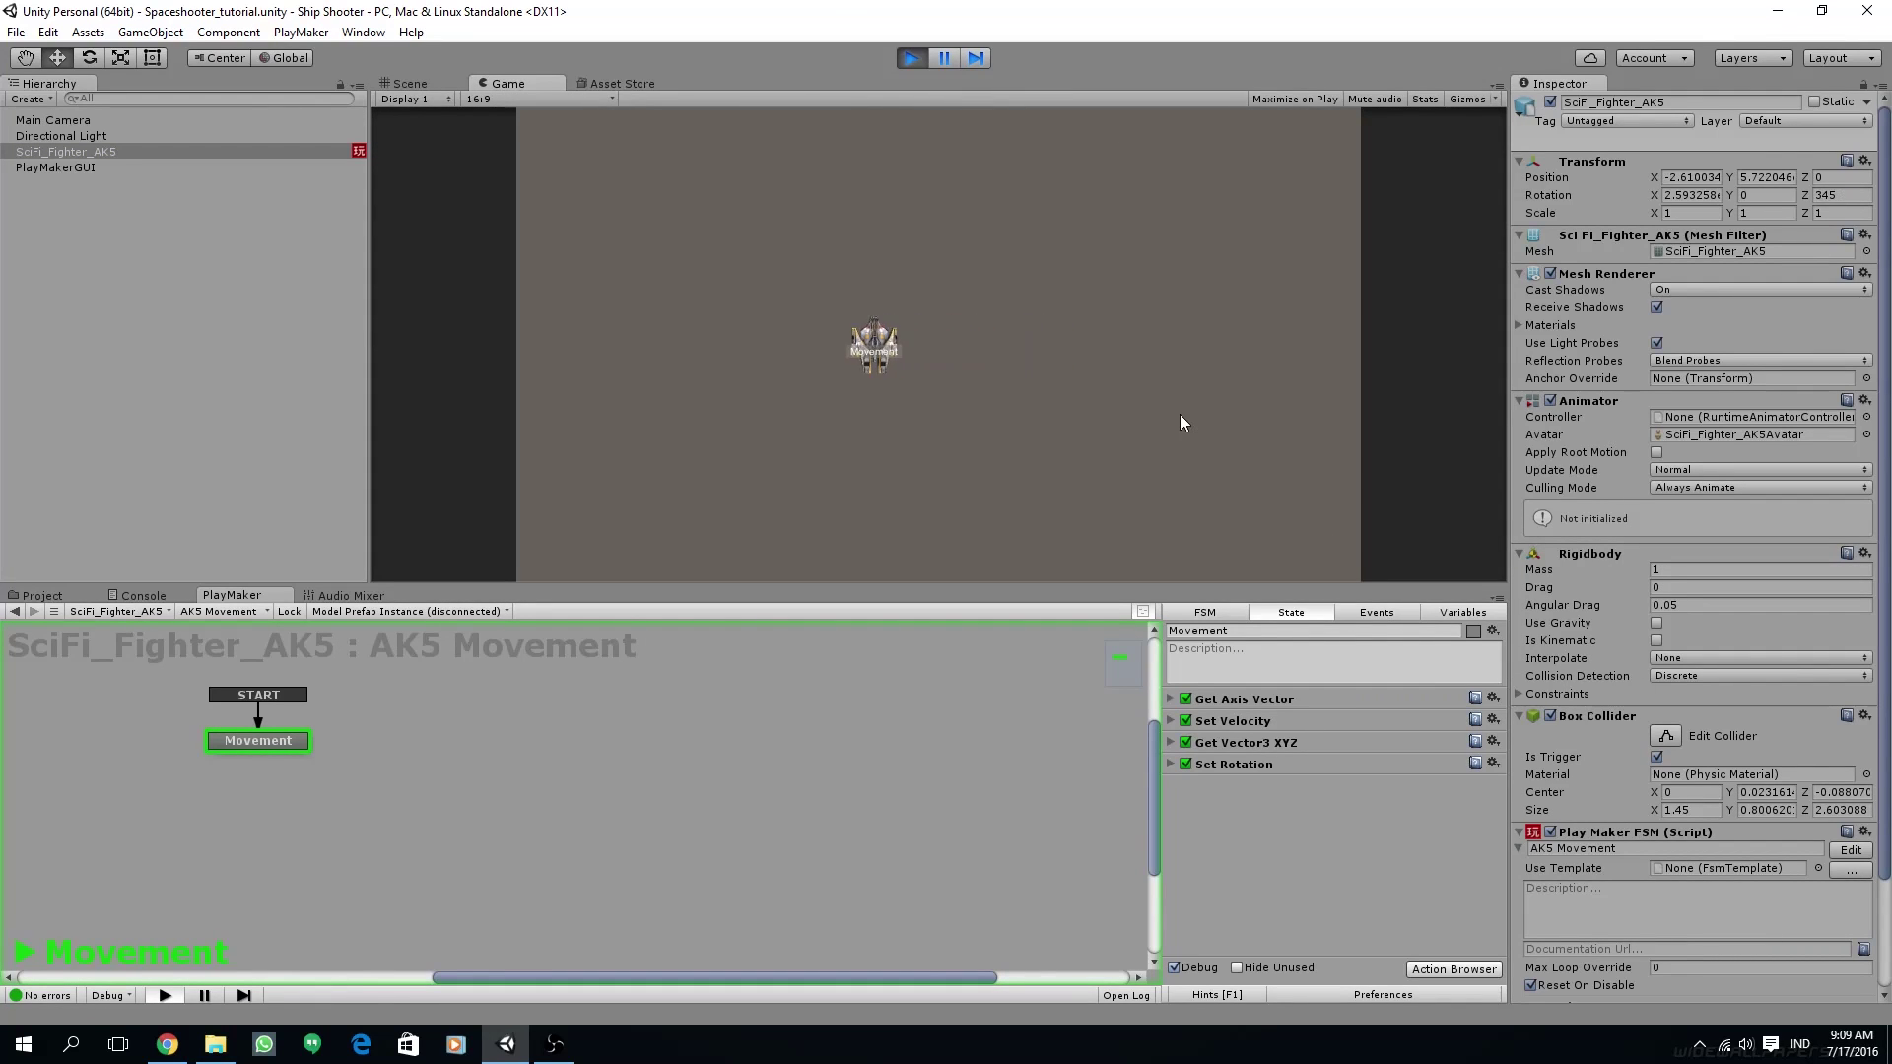
key("Right")
key("Right")
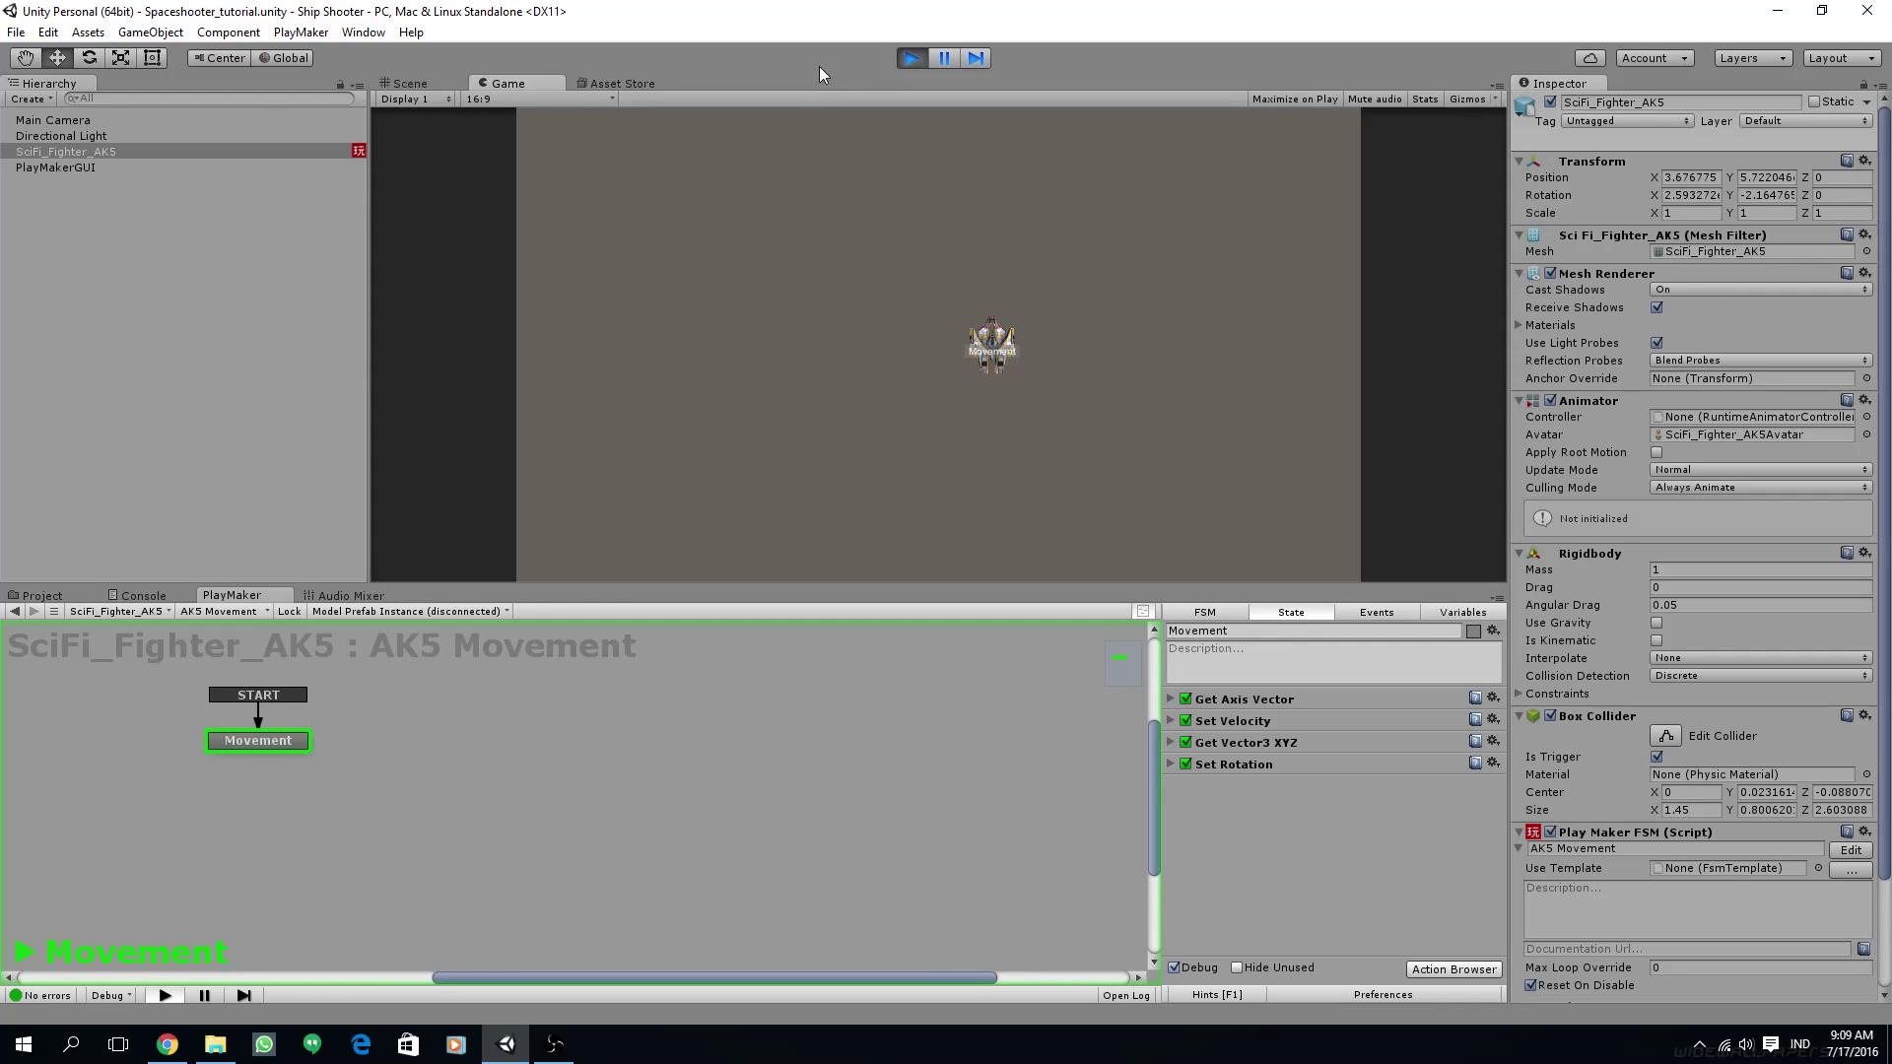
left_click(908, 58)
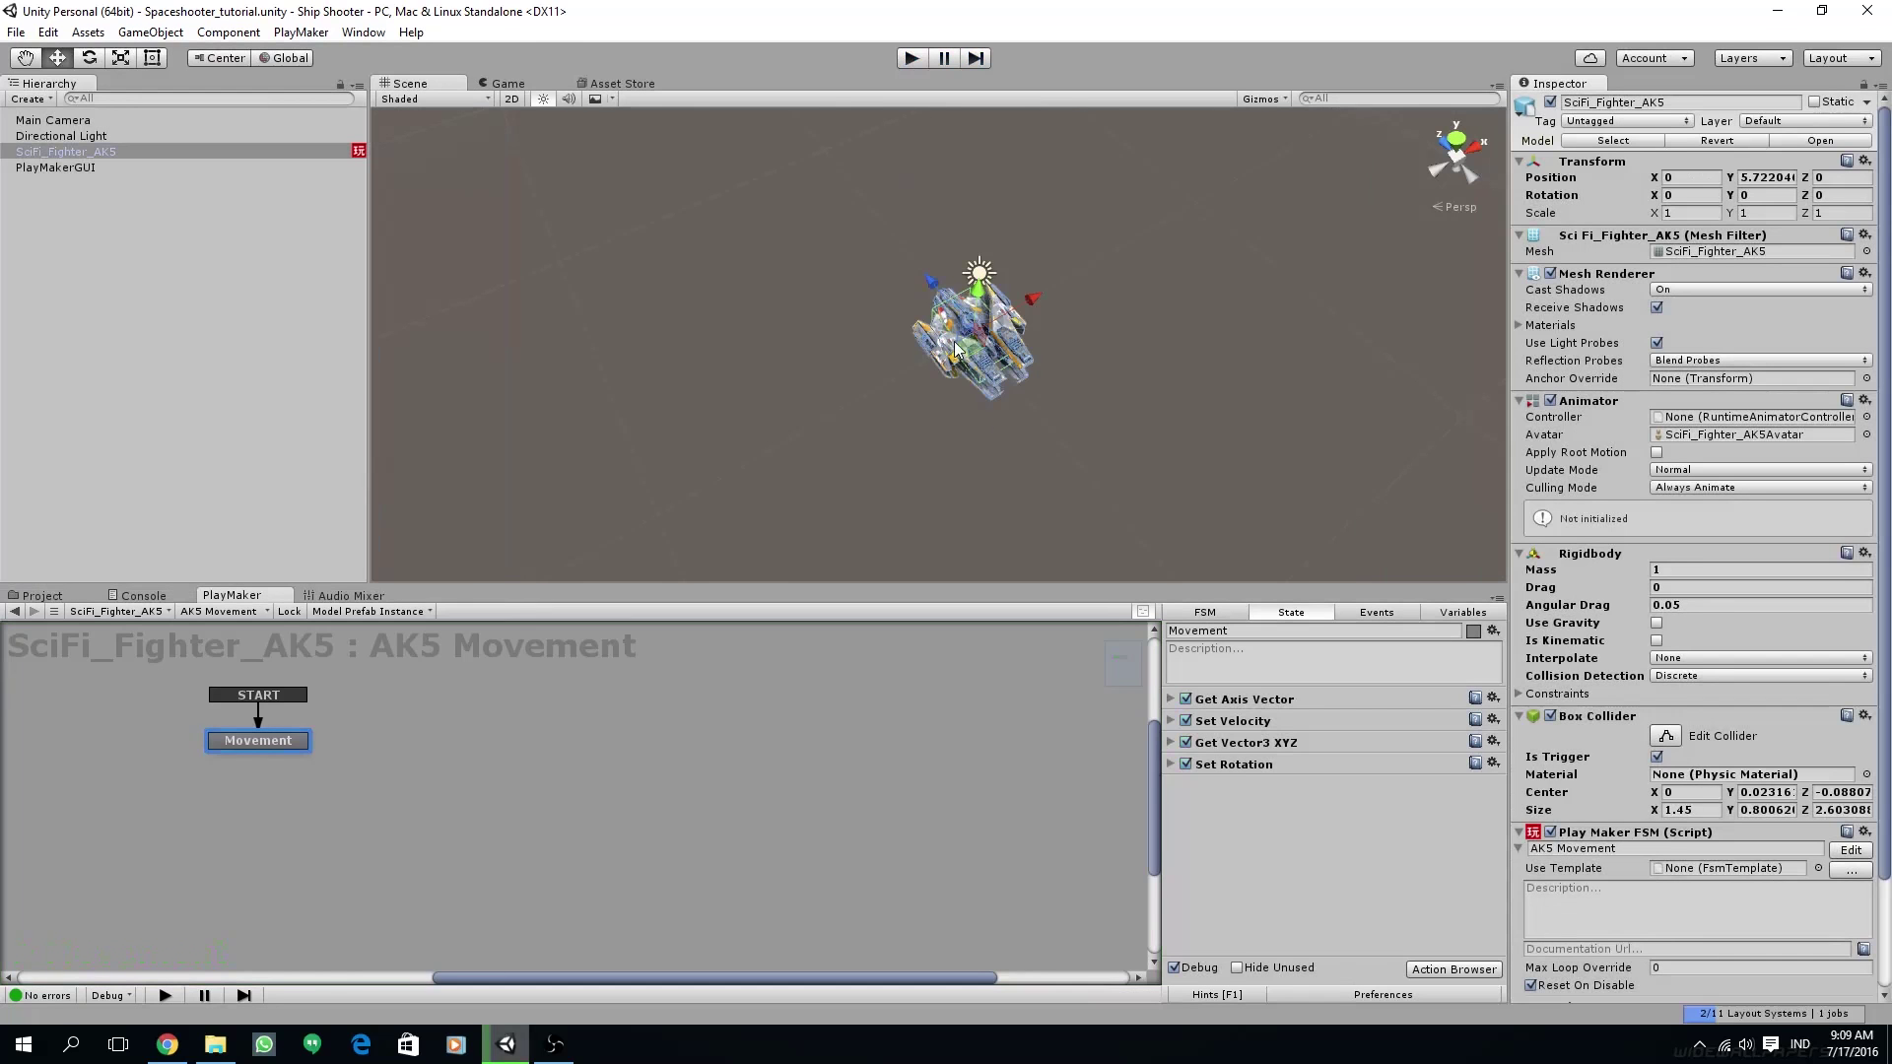
- Add a Float Multiply action and place it above Set Rotation
left_click(1452, 968)
type("float m")
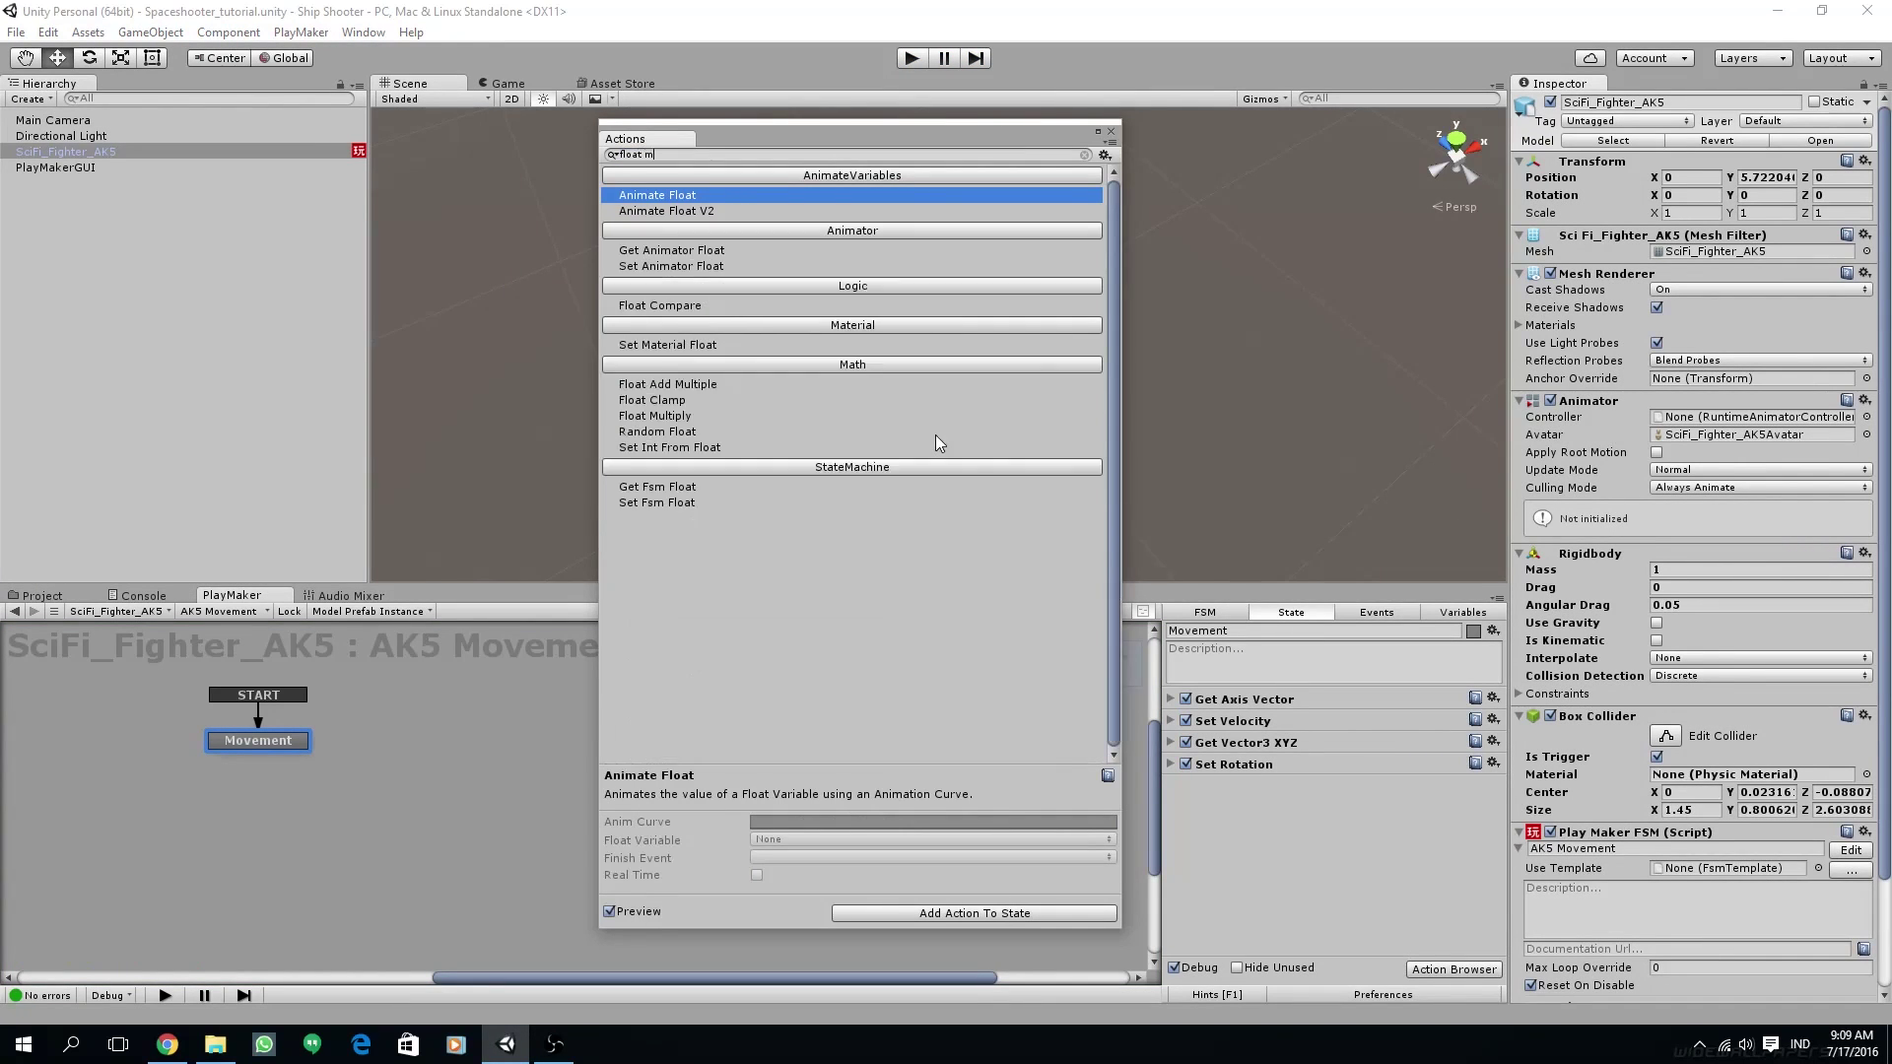
type("ulti")
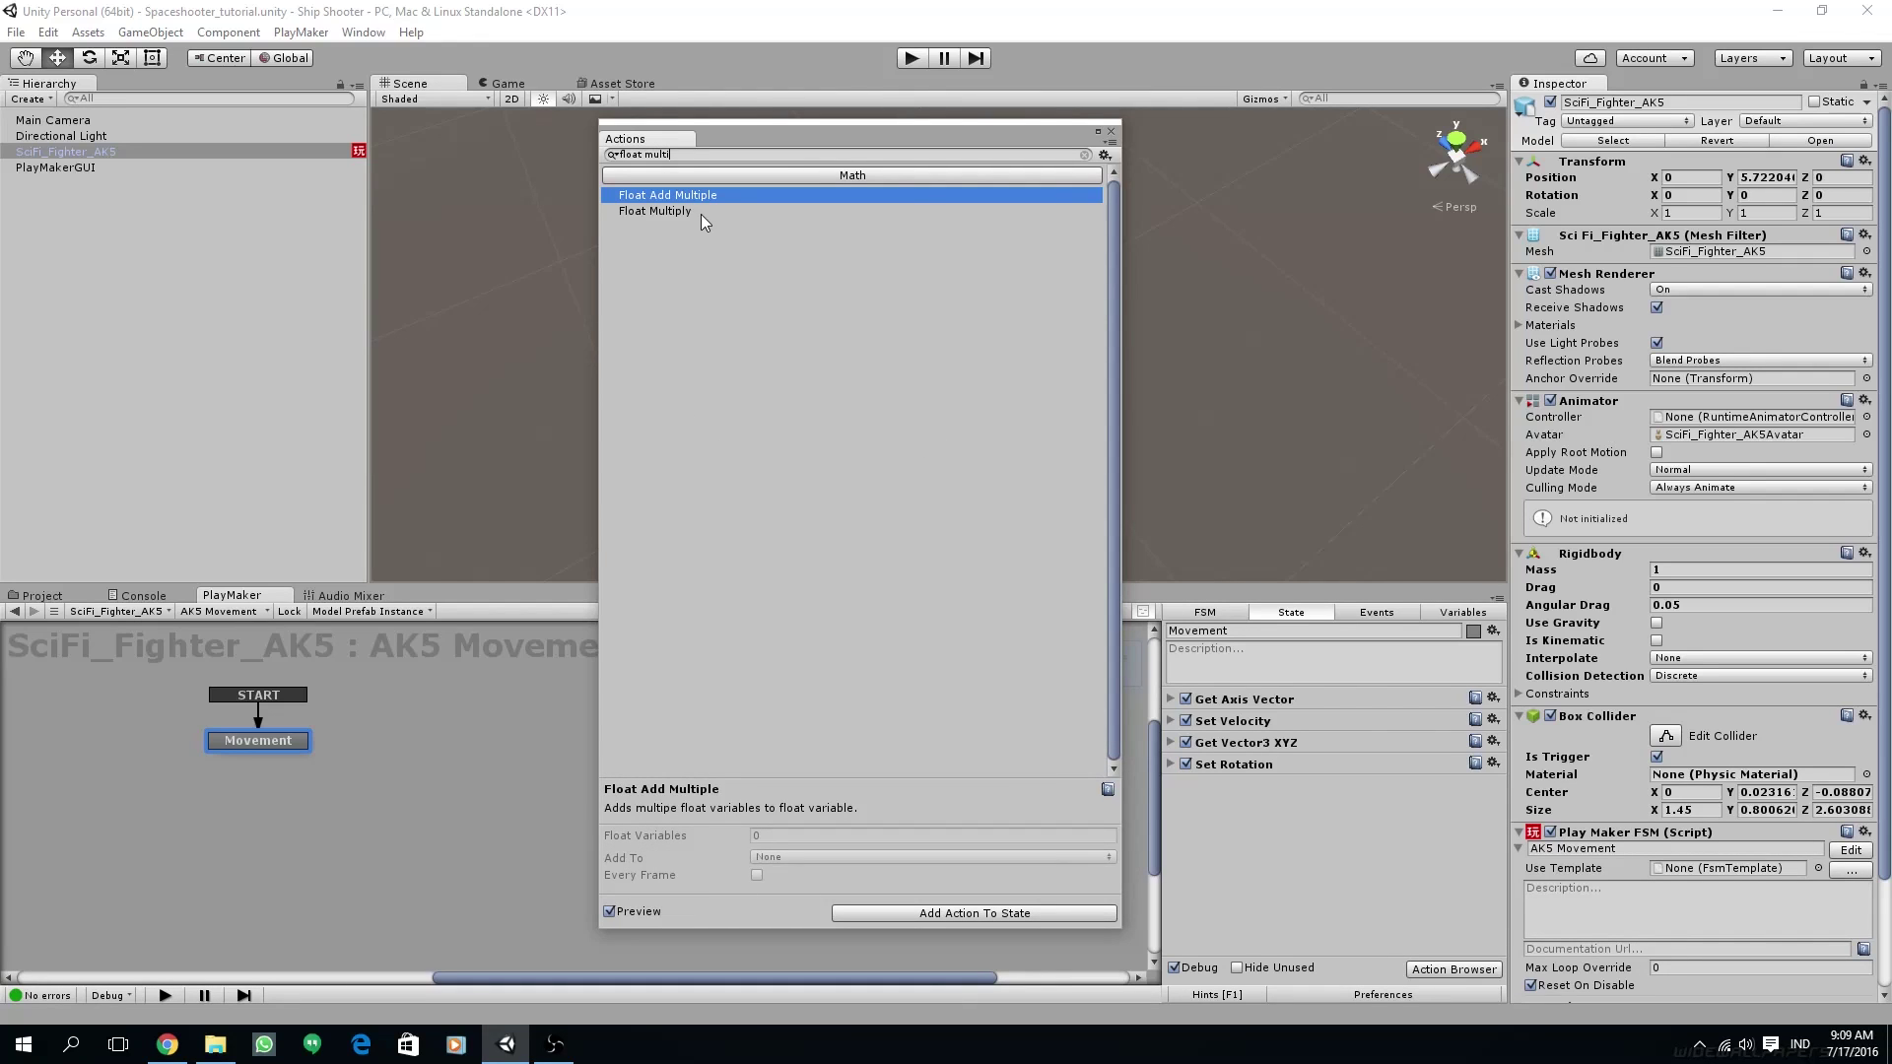
double_click(700, 213)
left_click(1110, 131)
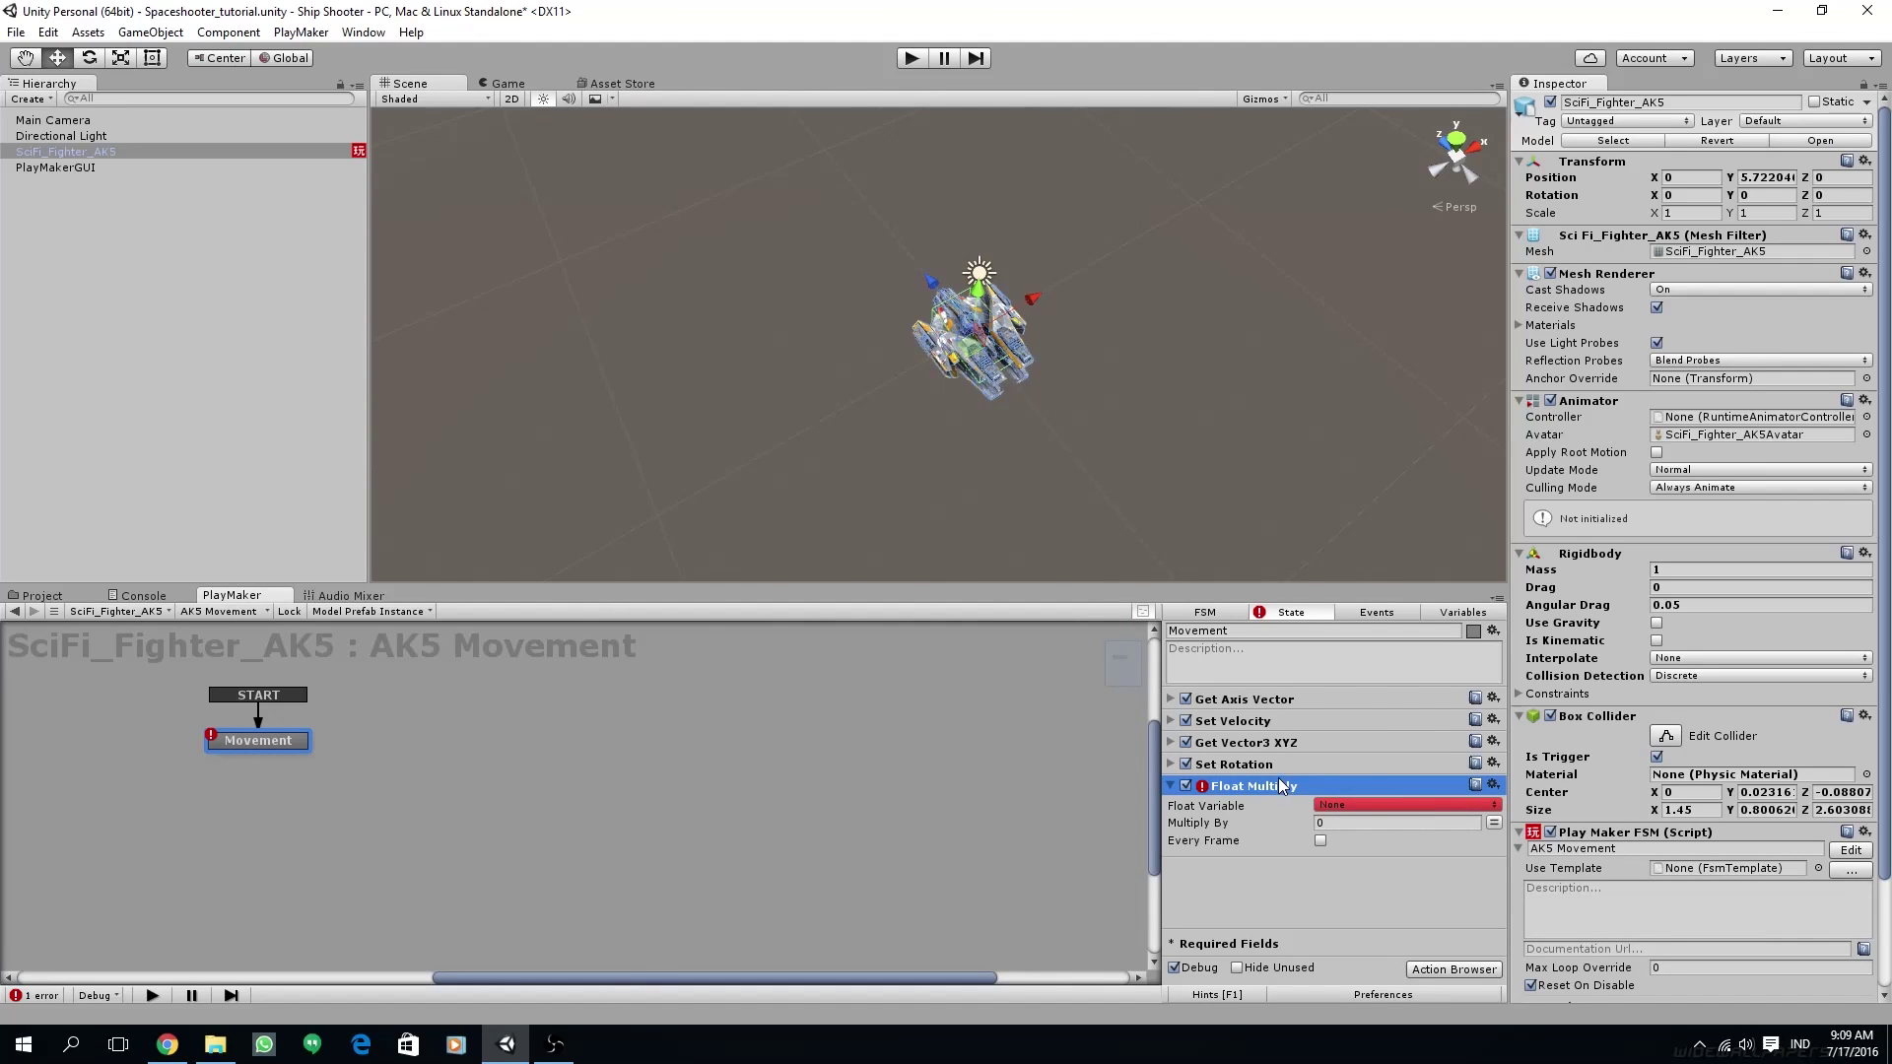
left_click_drag(1279, 785, 1159, 741)
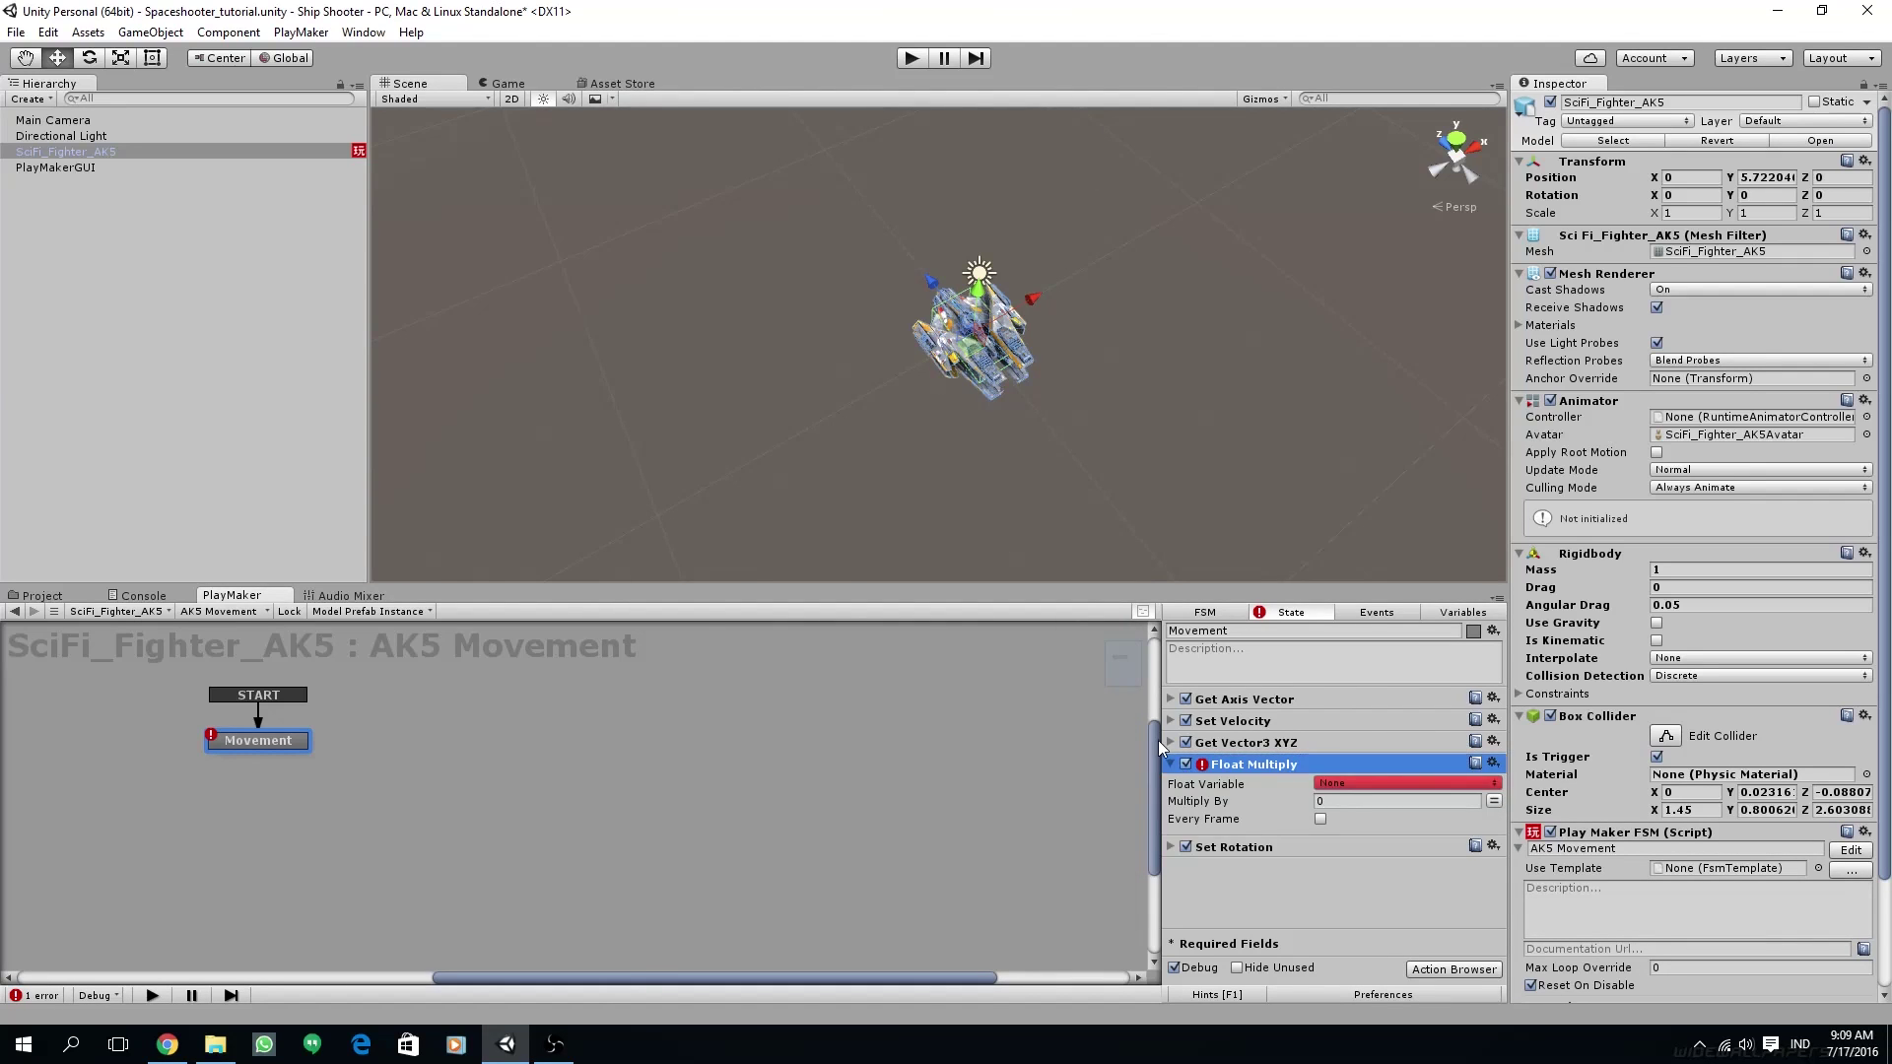
- Multiply Roll Float by -2 every frame, then play the game again
left_click(1344, 782)
left_click(1364, 819)
left_click(1321, 836)
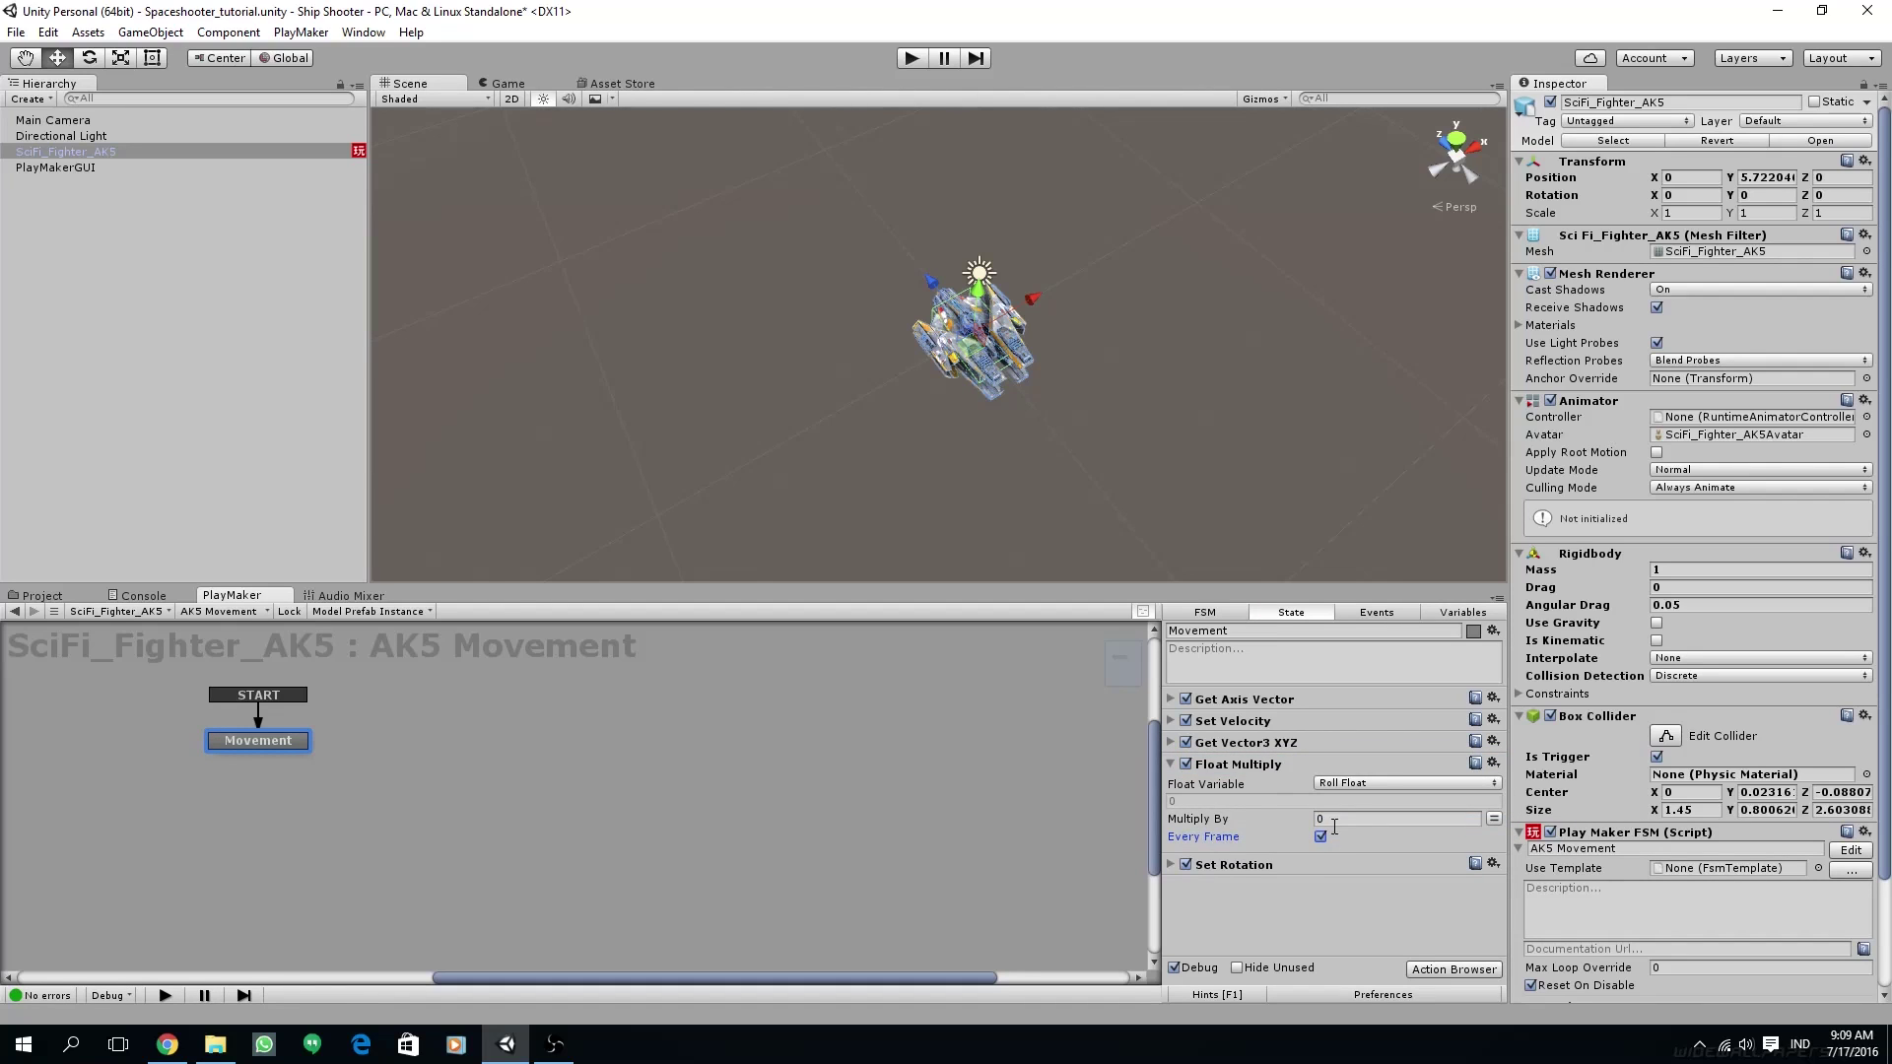
left_click(1349, 818)
left_click(908, 59)
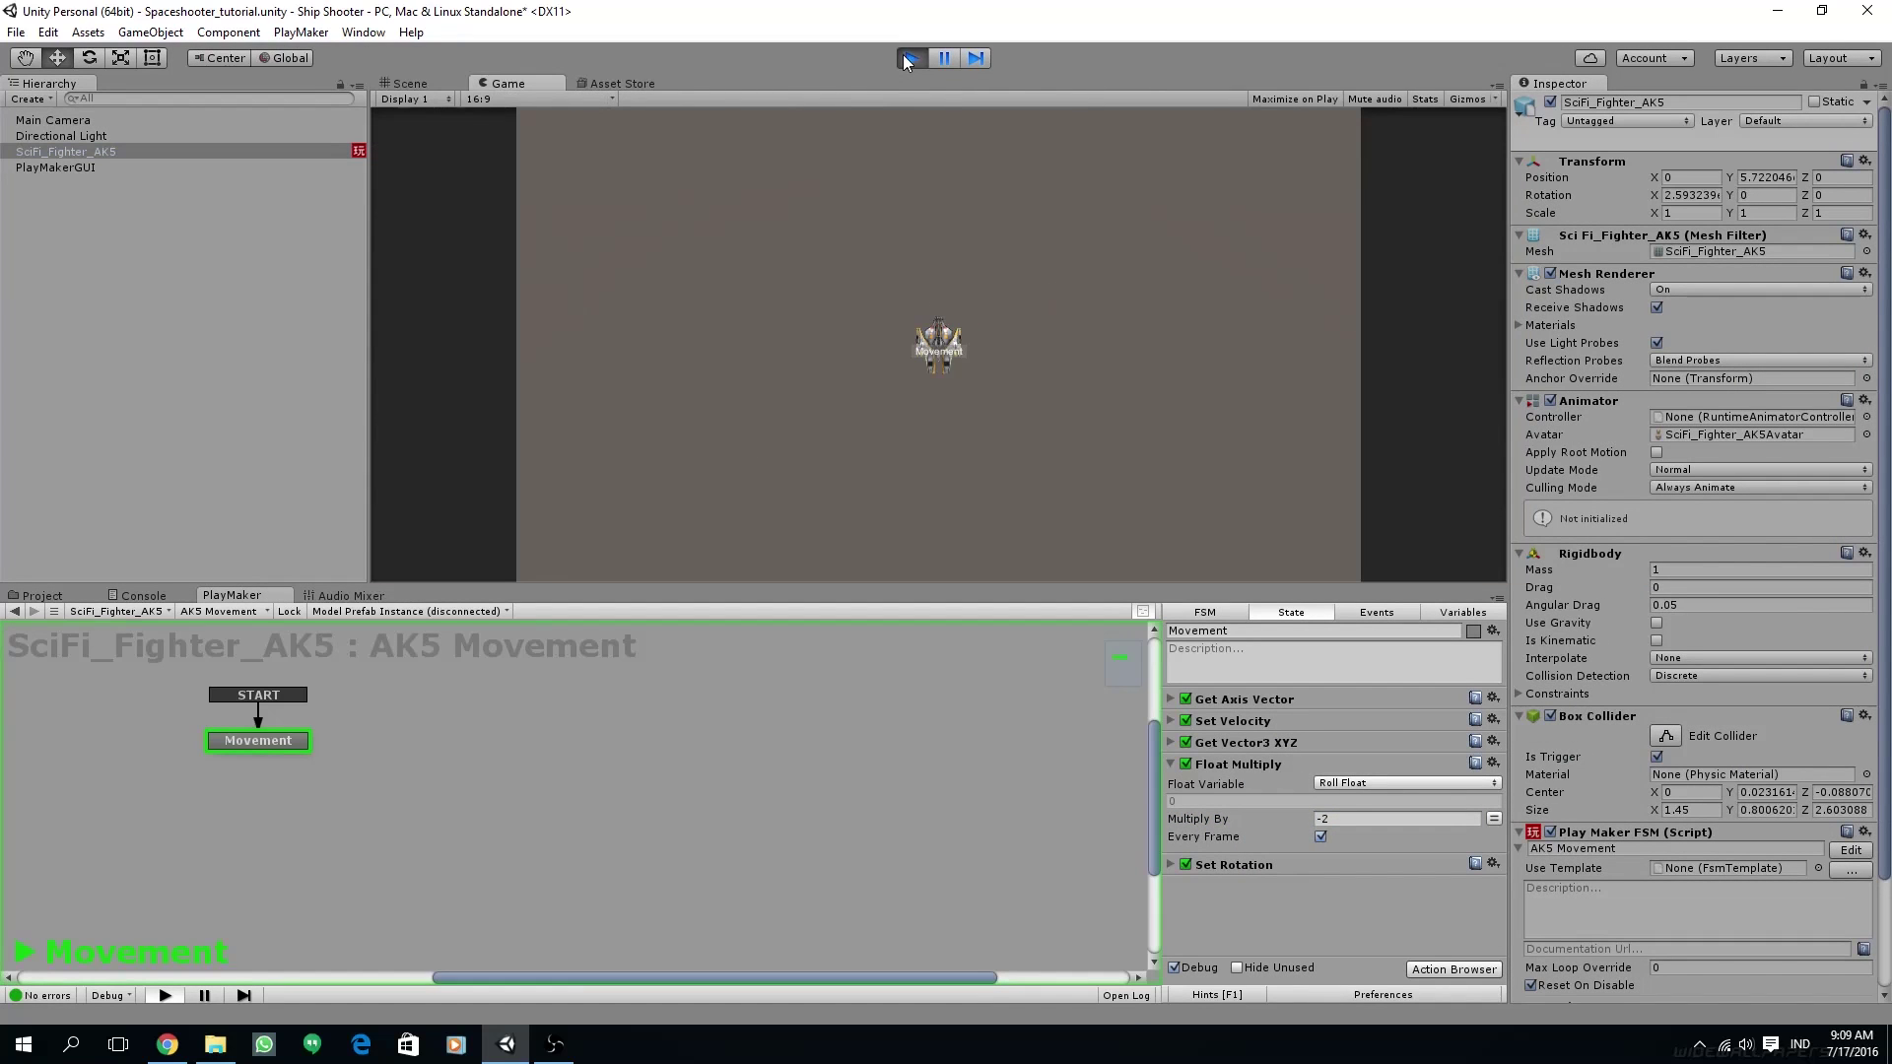
- Steer the fighter left, down and right to check its banking, then stop the game
key("Left")
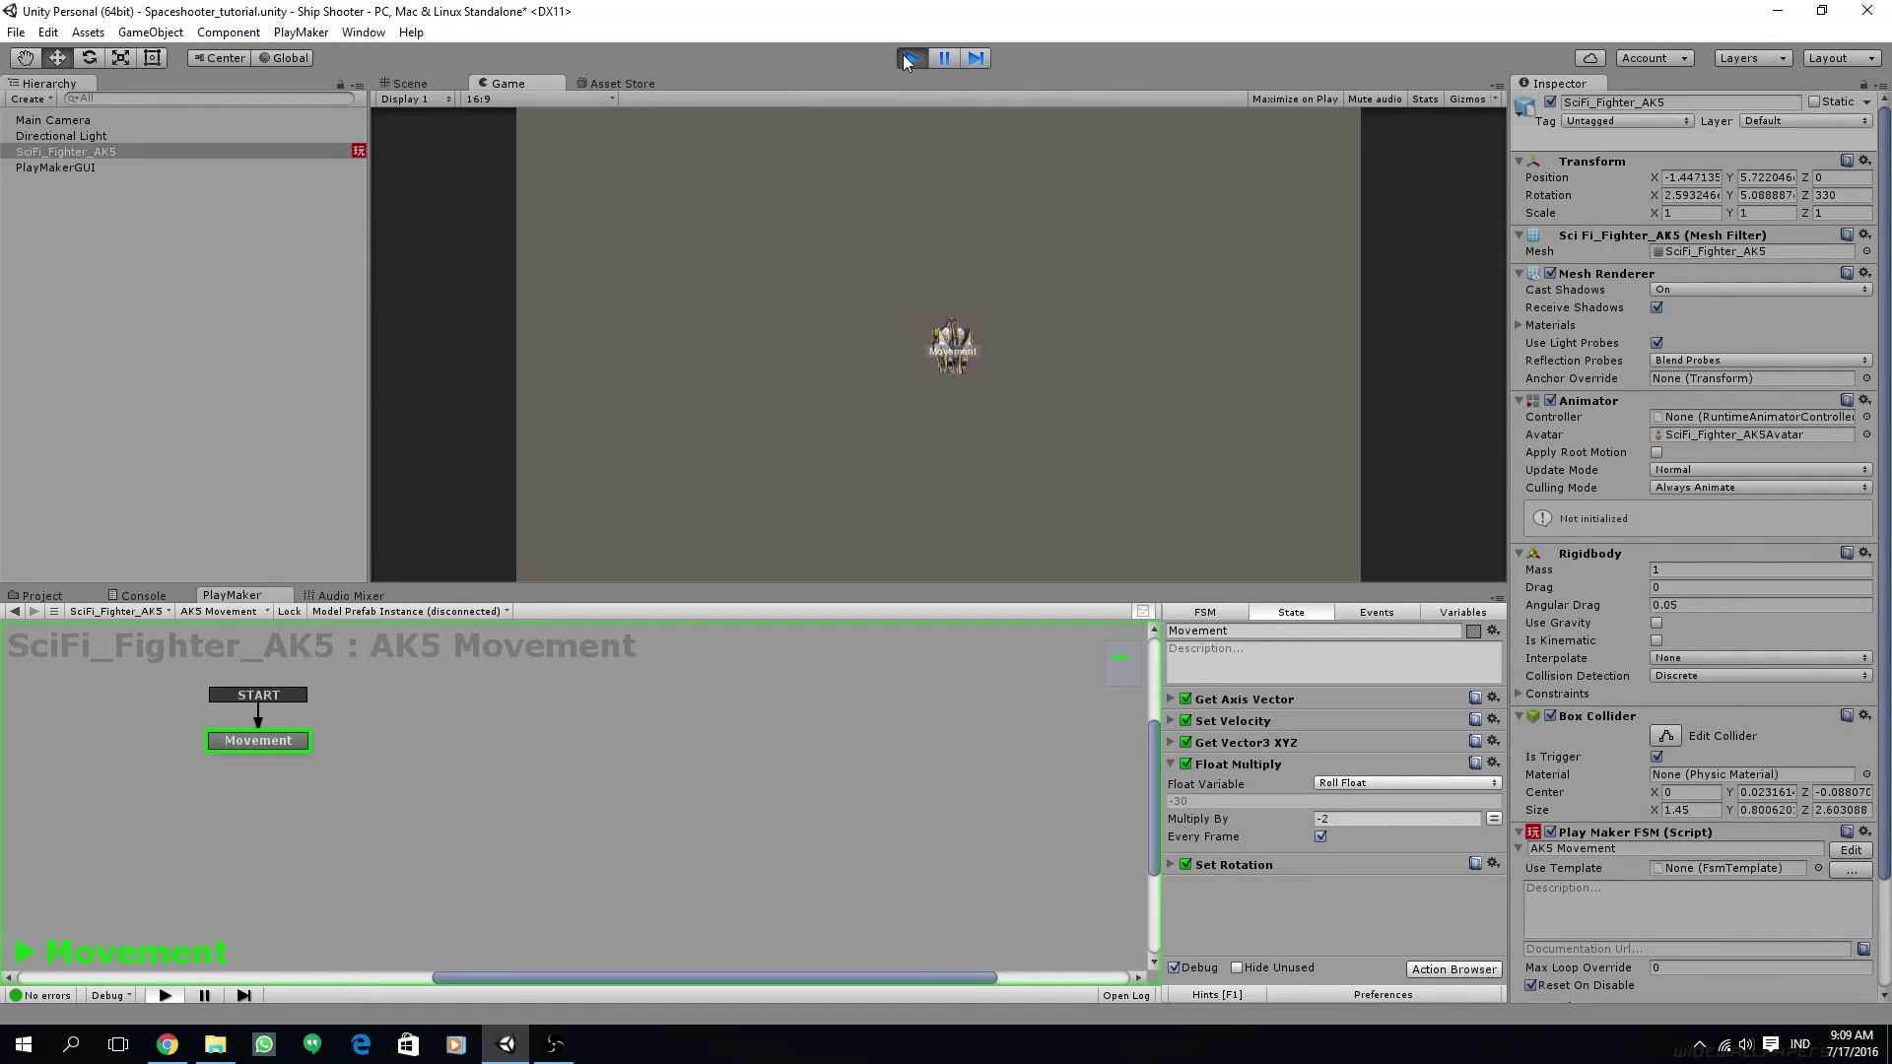
key("Left")
key("Down")
key("Down")
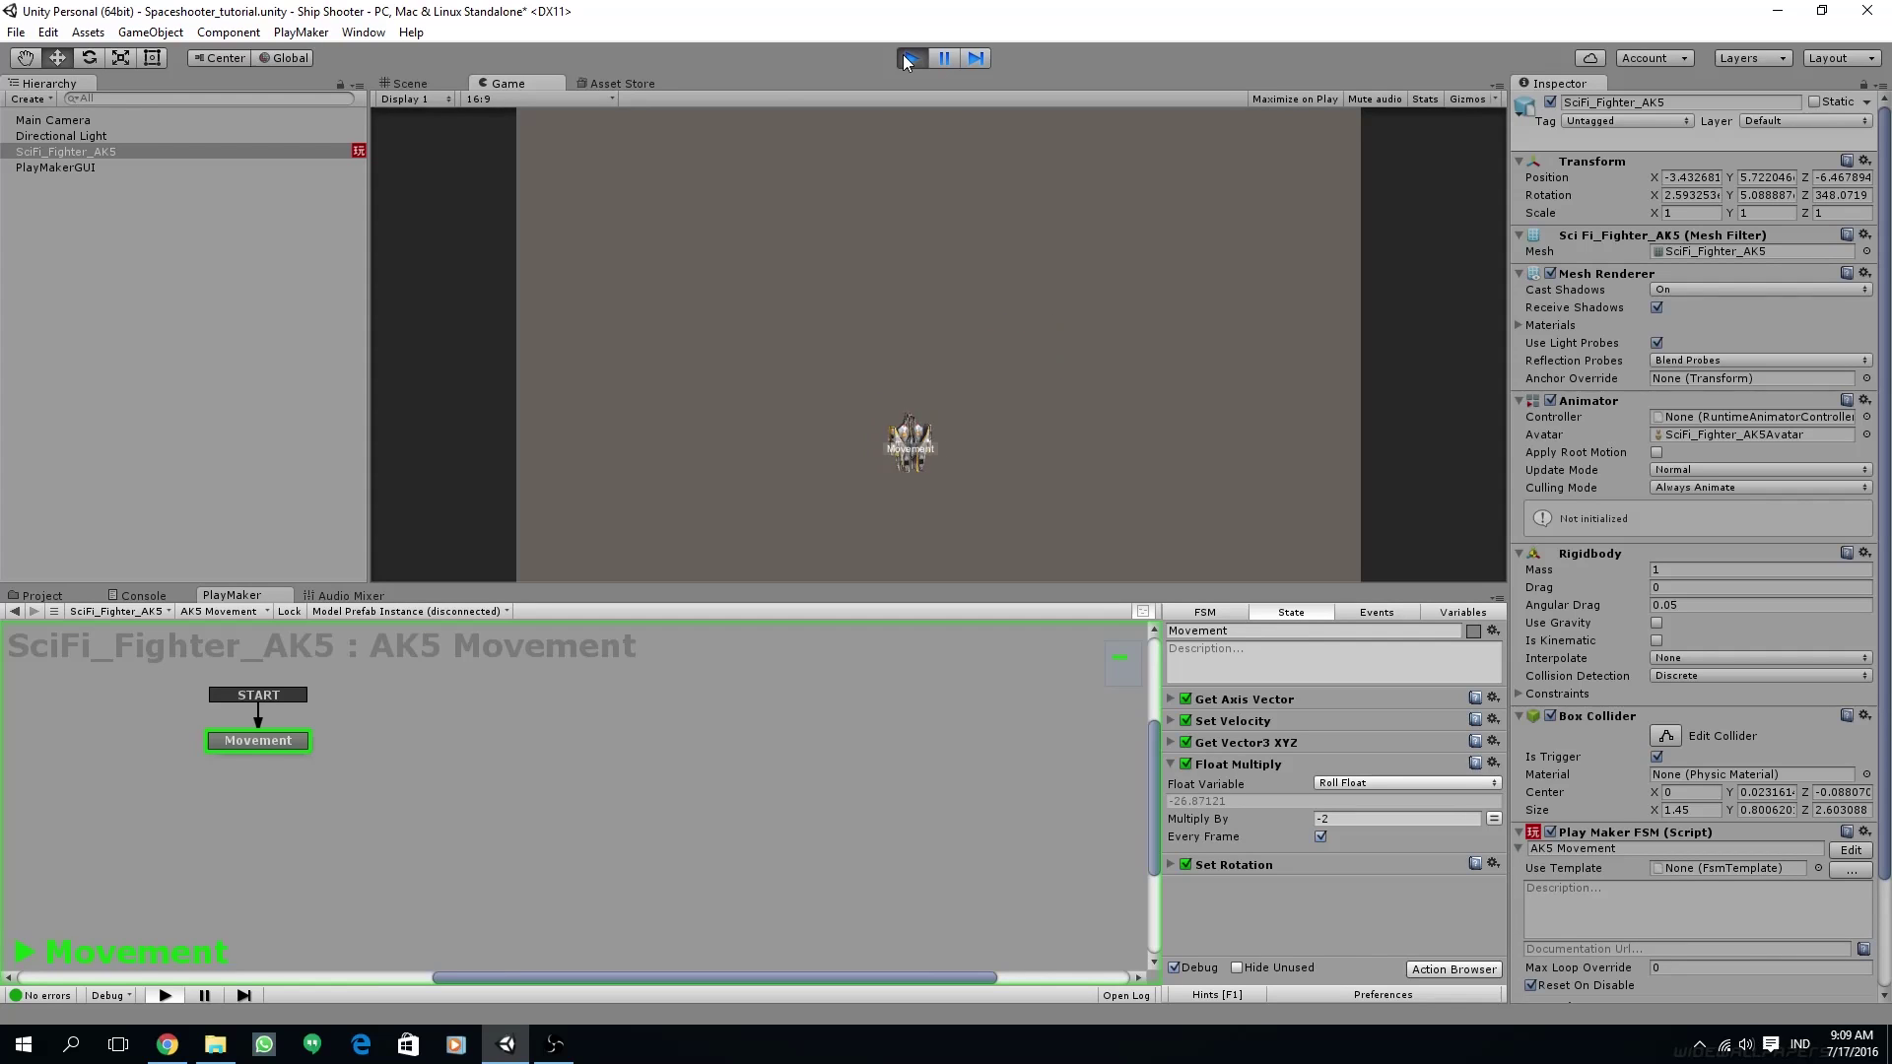
key("Right")
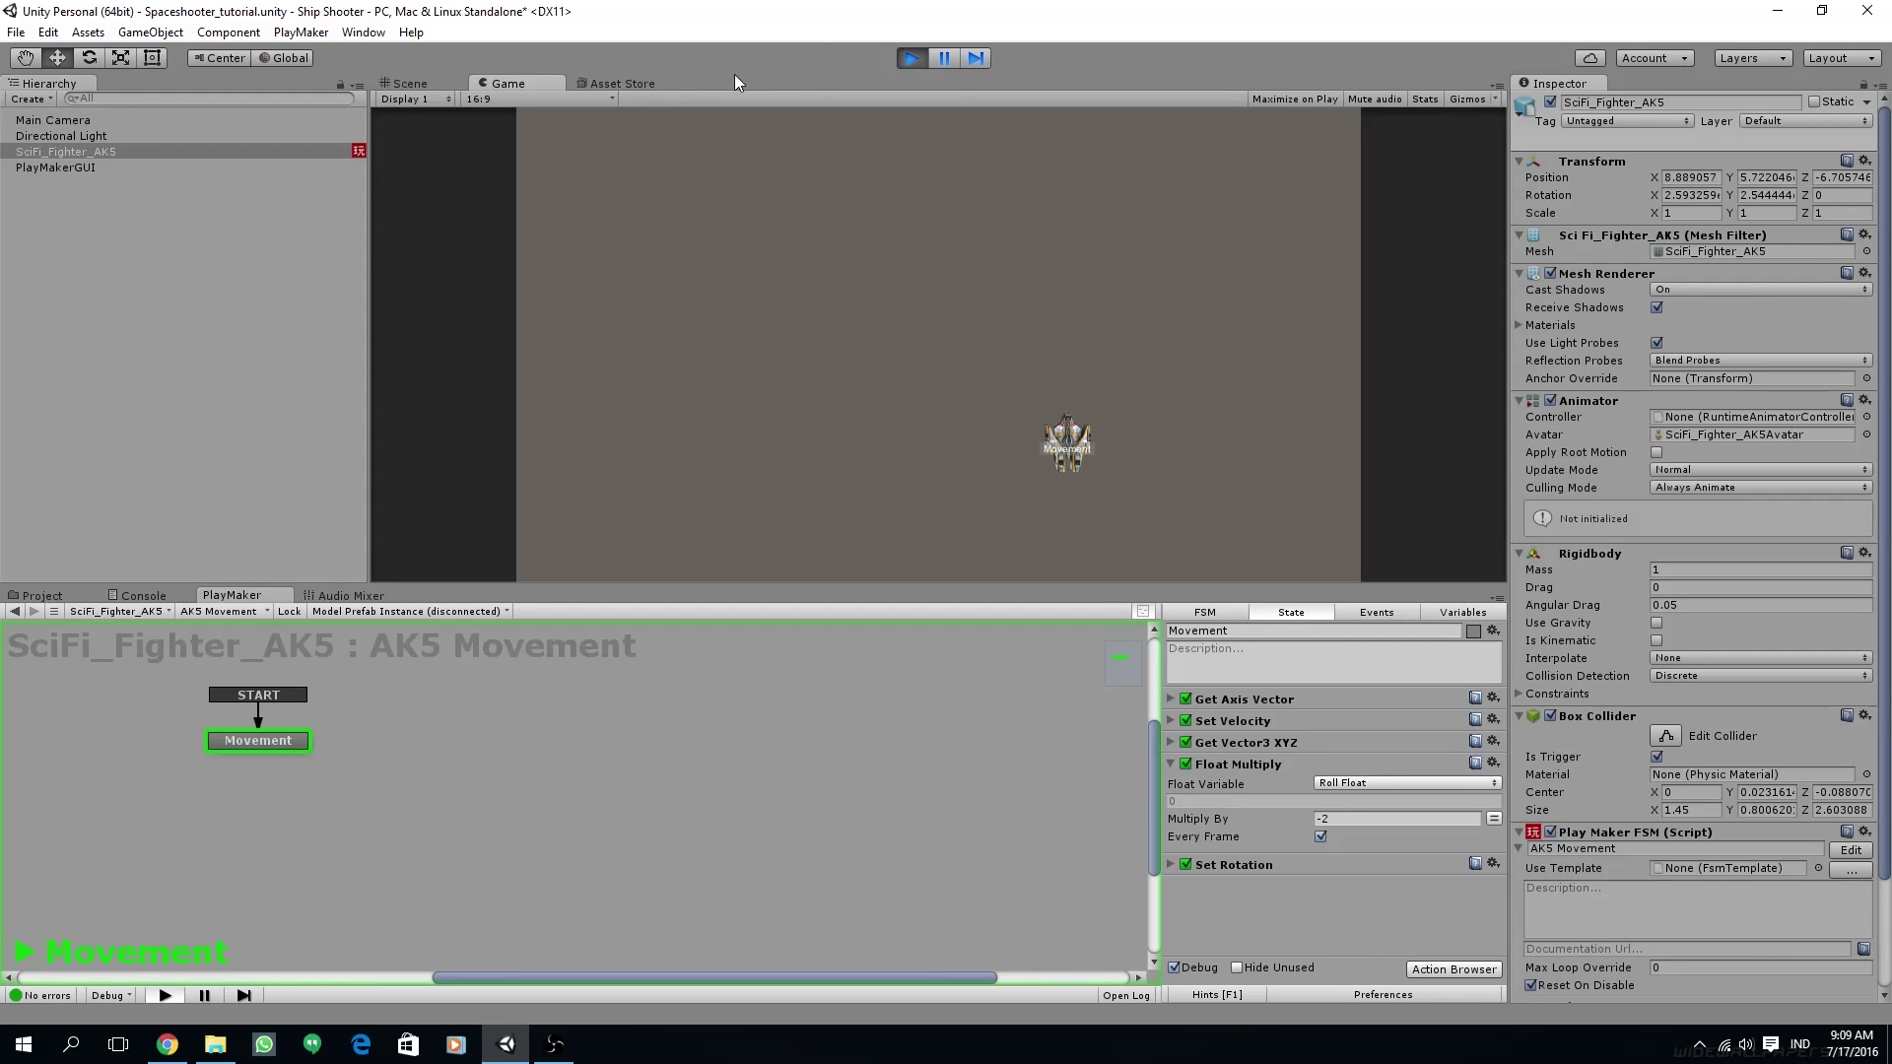
left_click(911, 57)
- Collapse Float Multiply, replay, and fly the fighter to the right edge and back left
left_click(1172, 765)
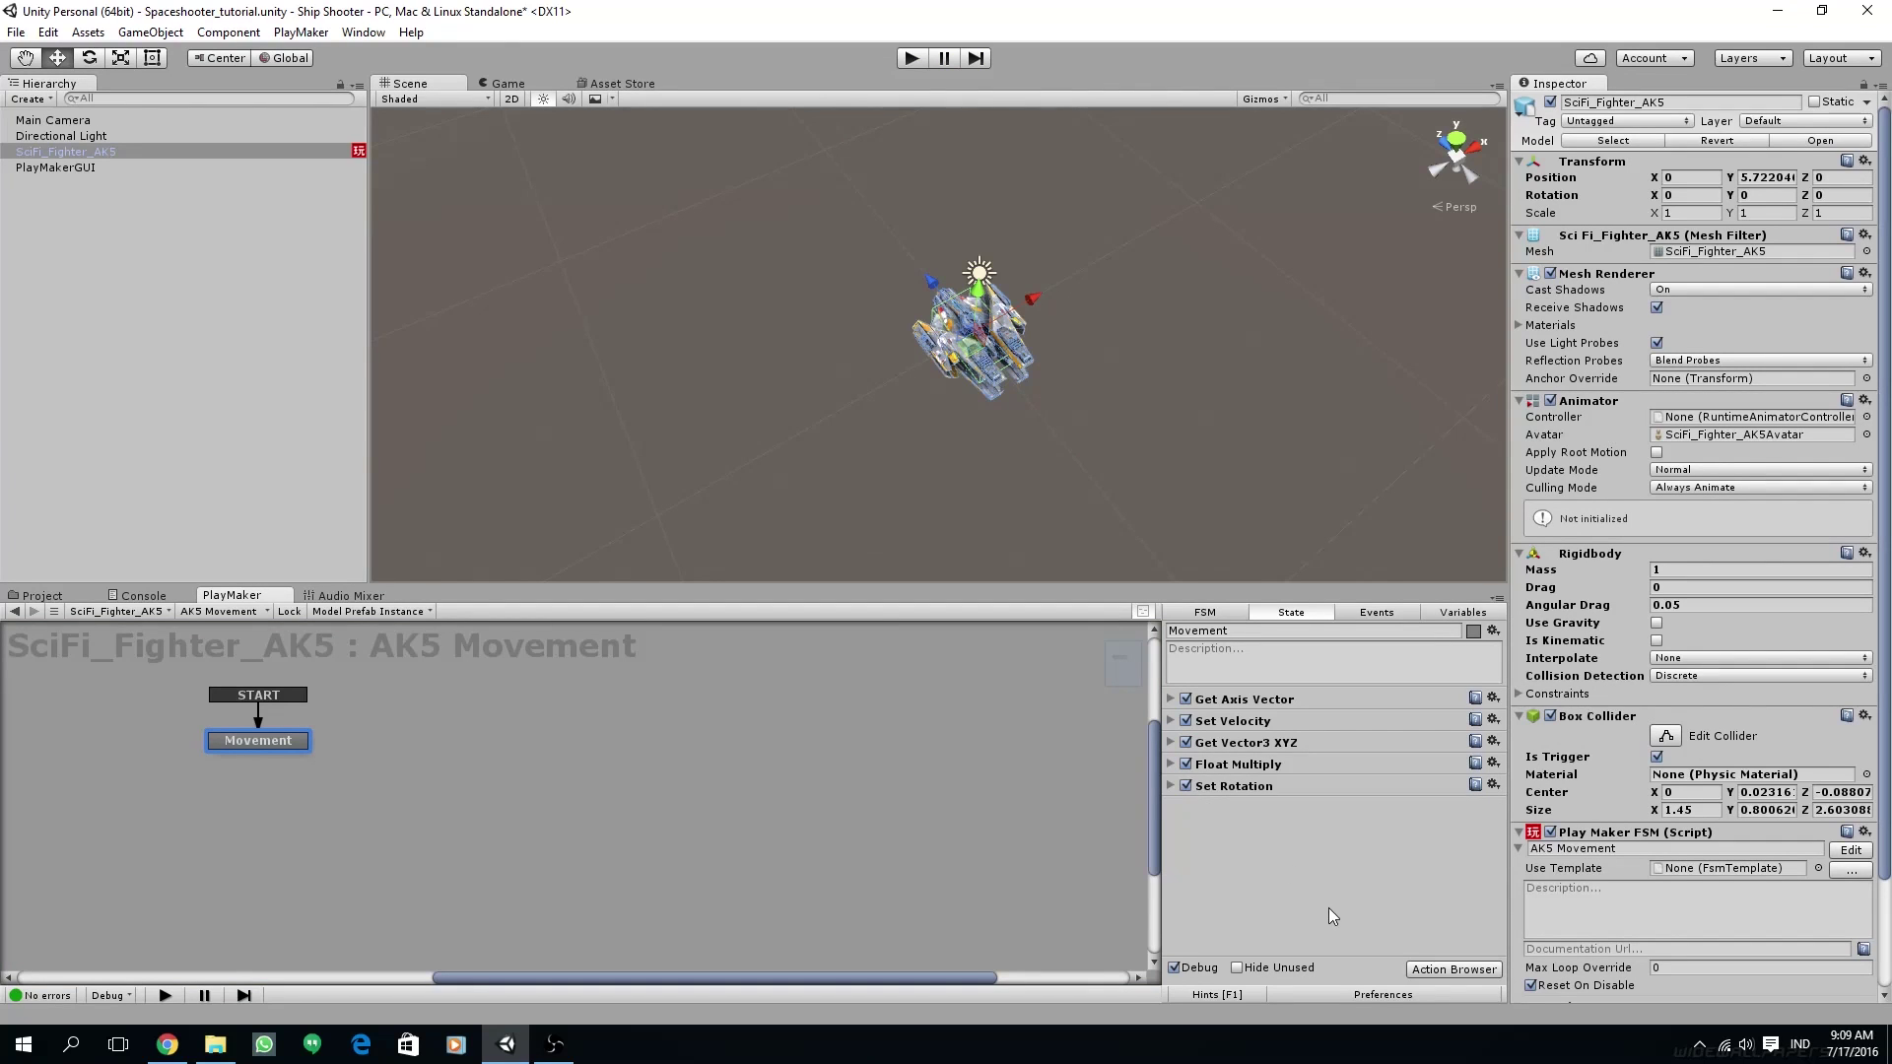
left_click(905, 58)
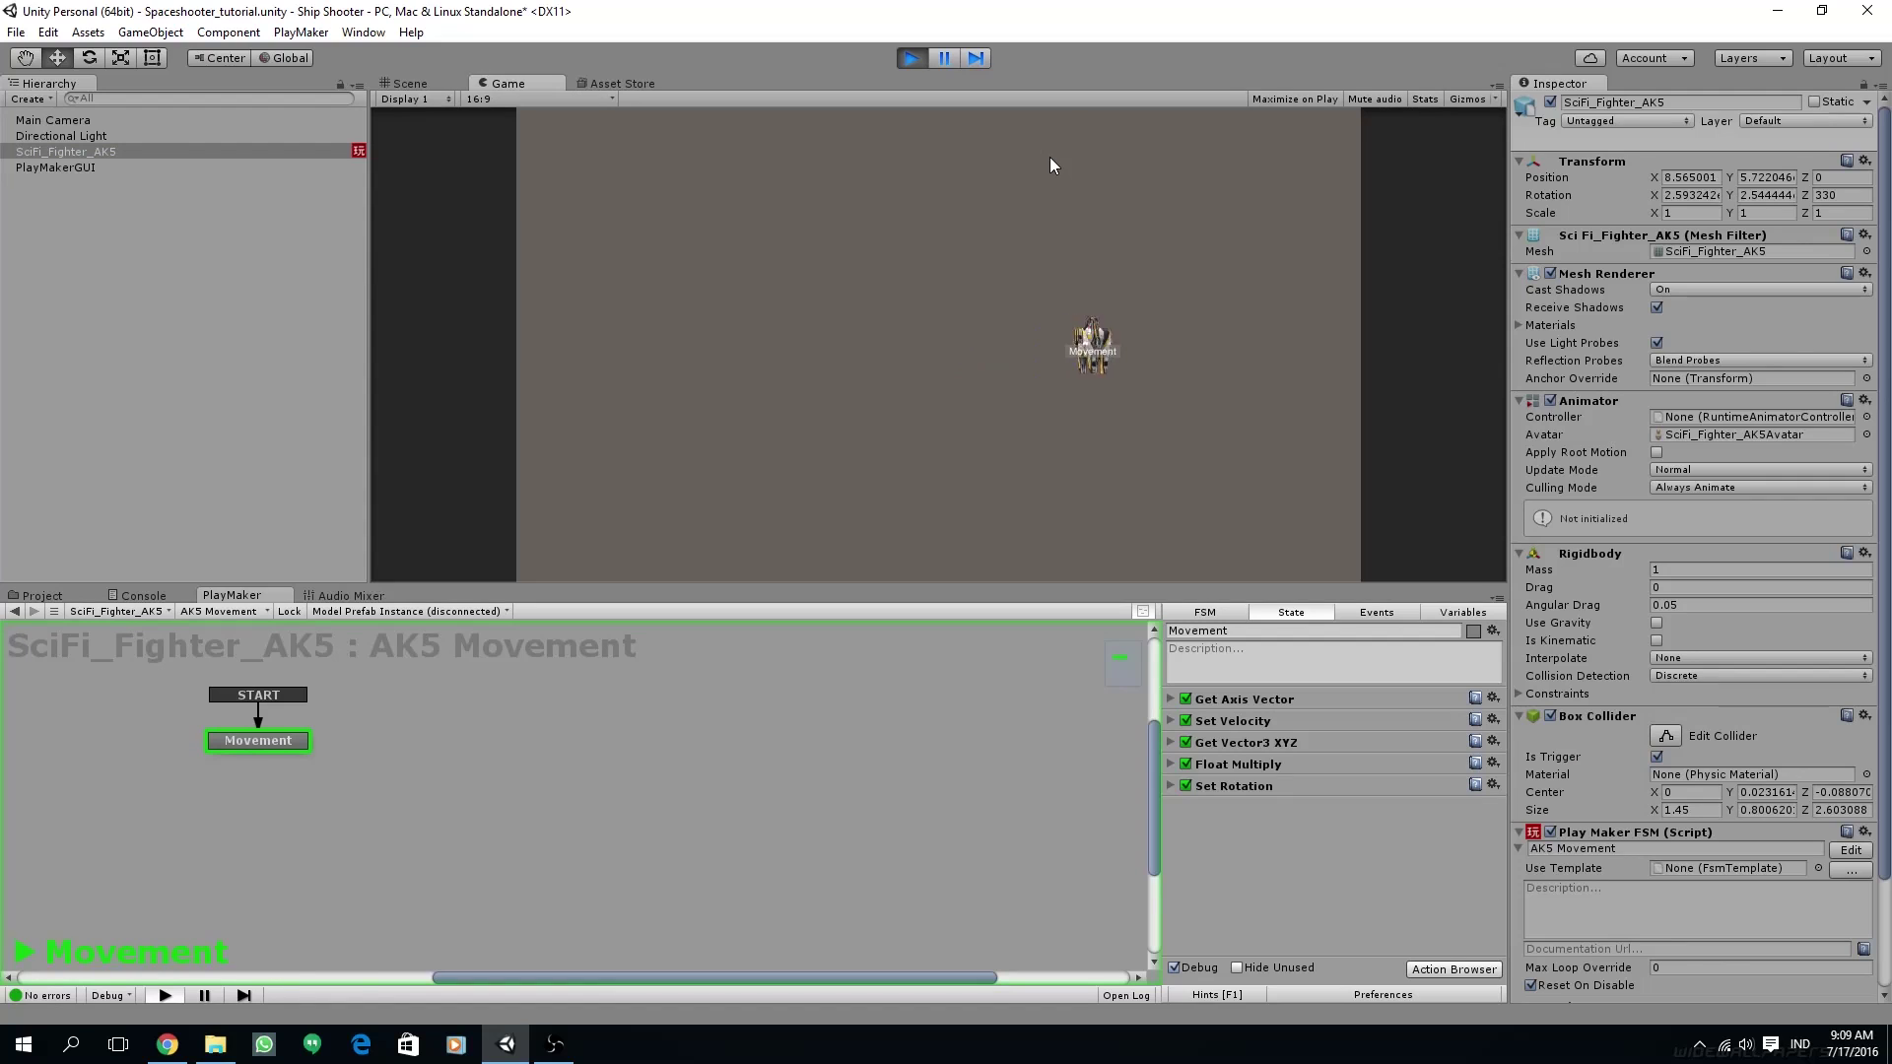
key("Right")
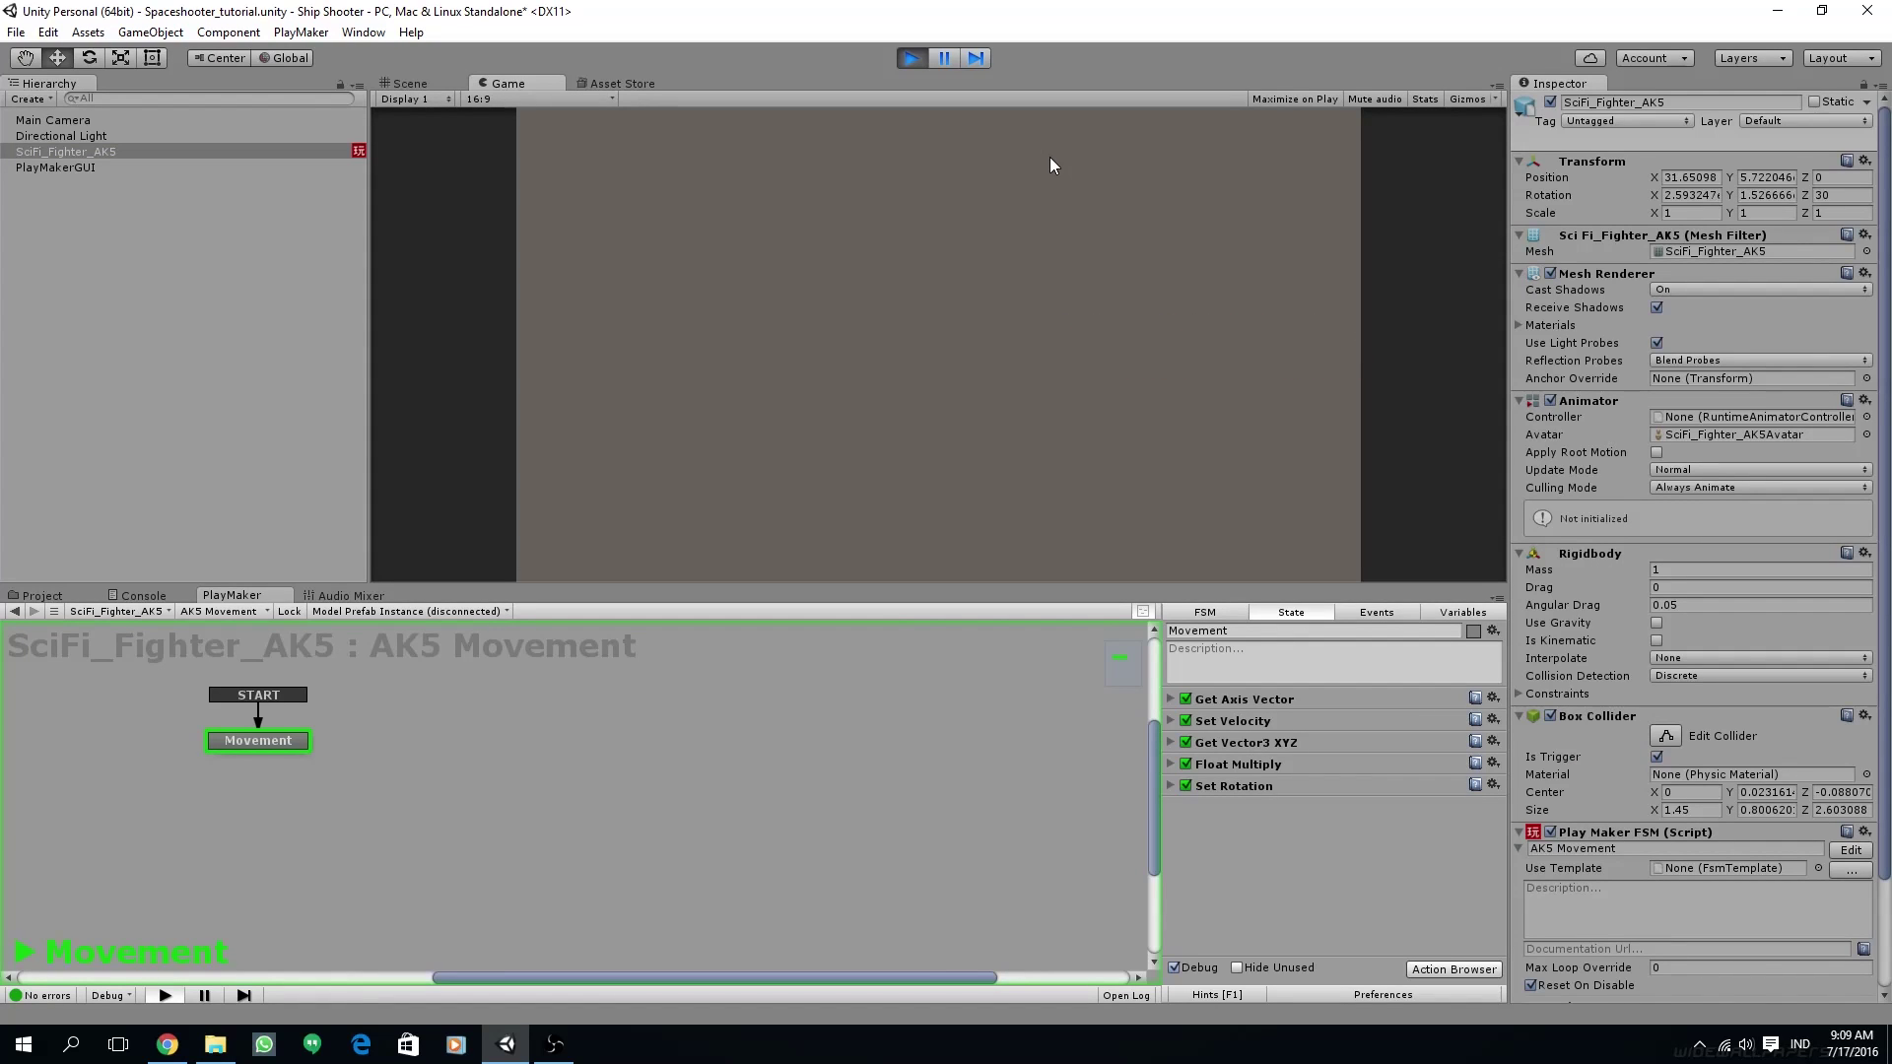
key("Left")
key("Right")
key("Left")
key("Right")
key("Left")
key("Left")
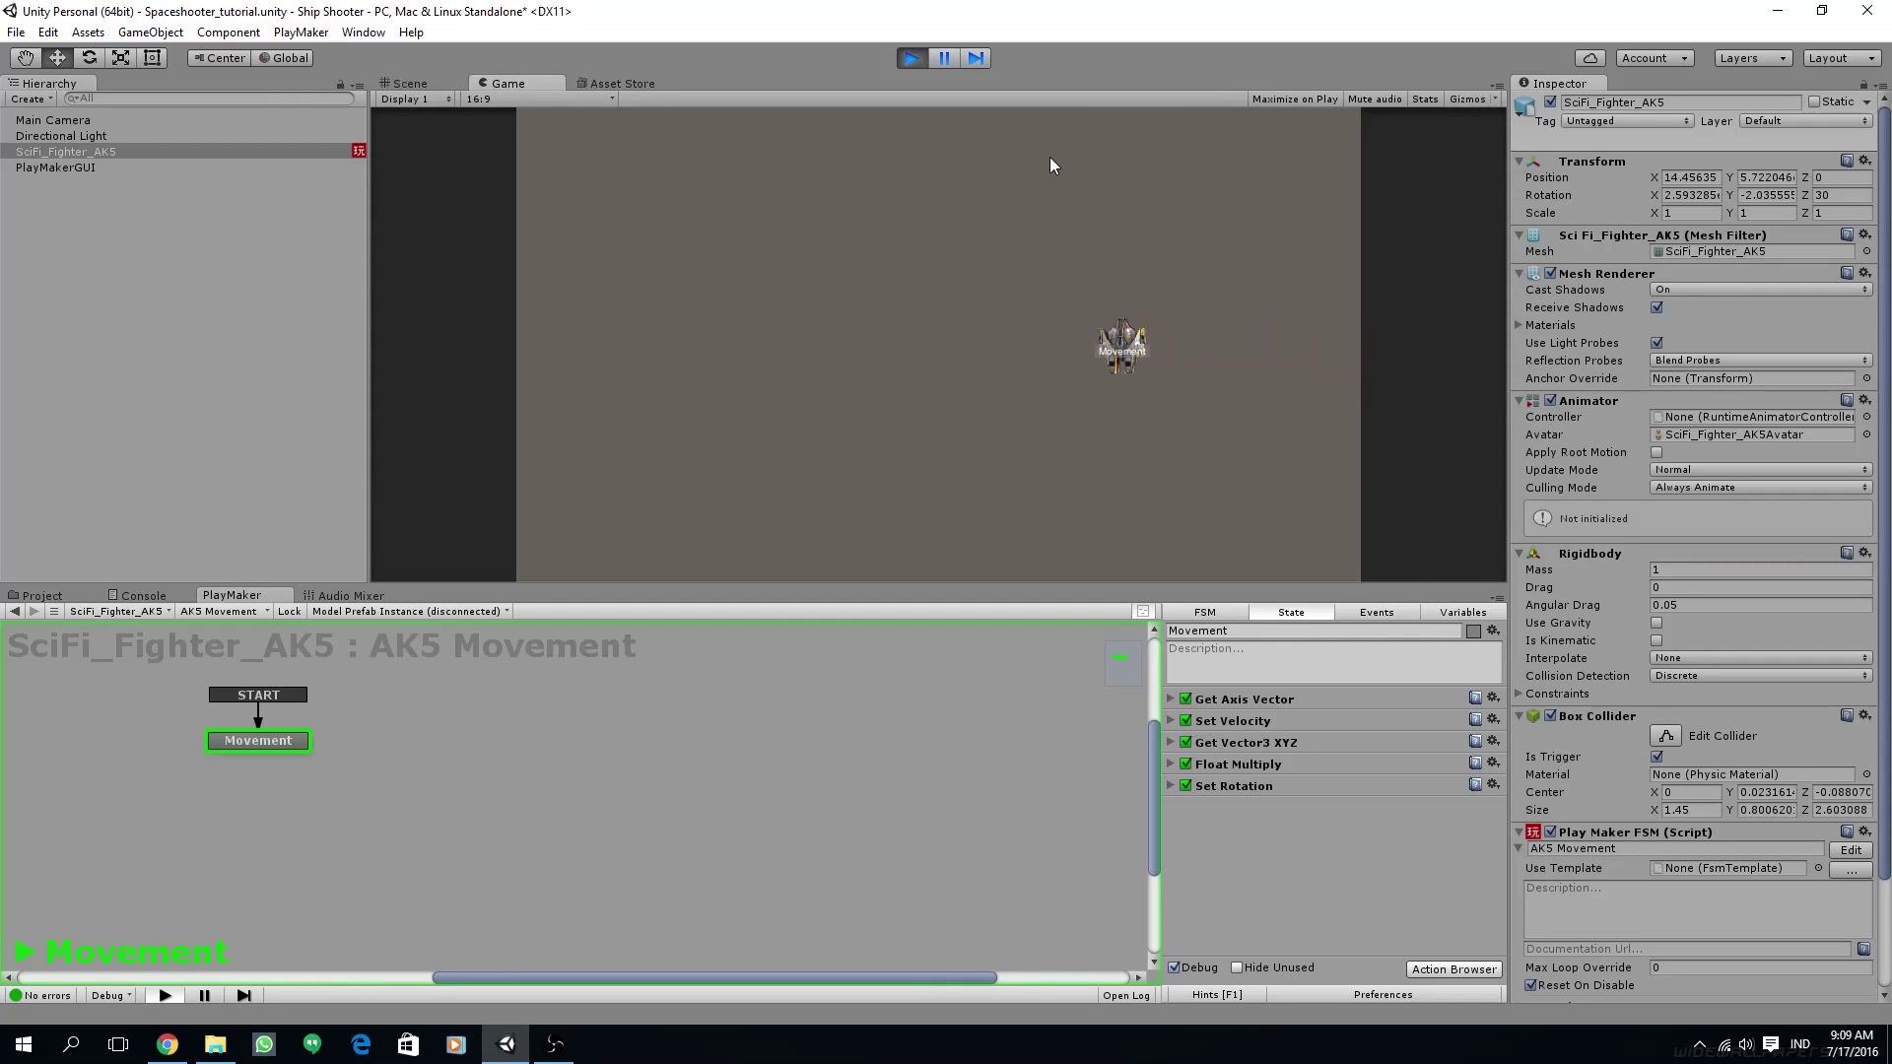
key("Left")
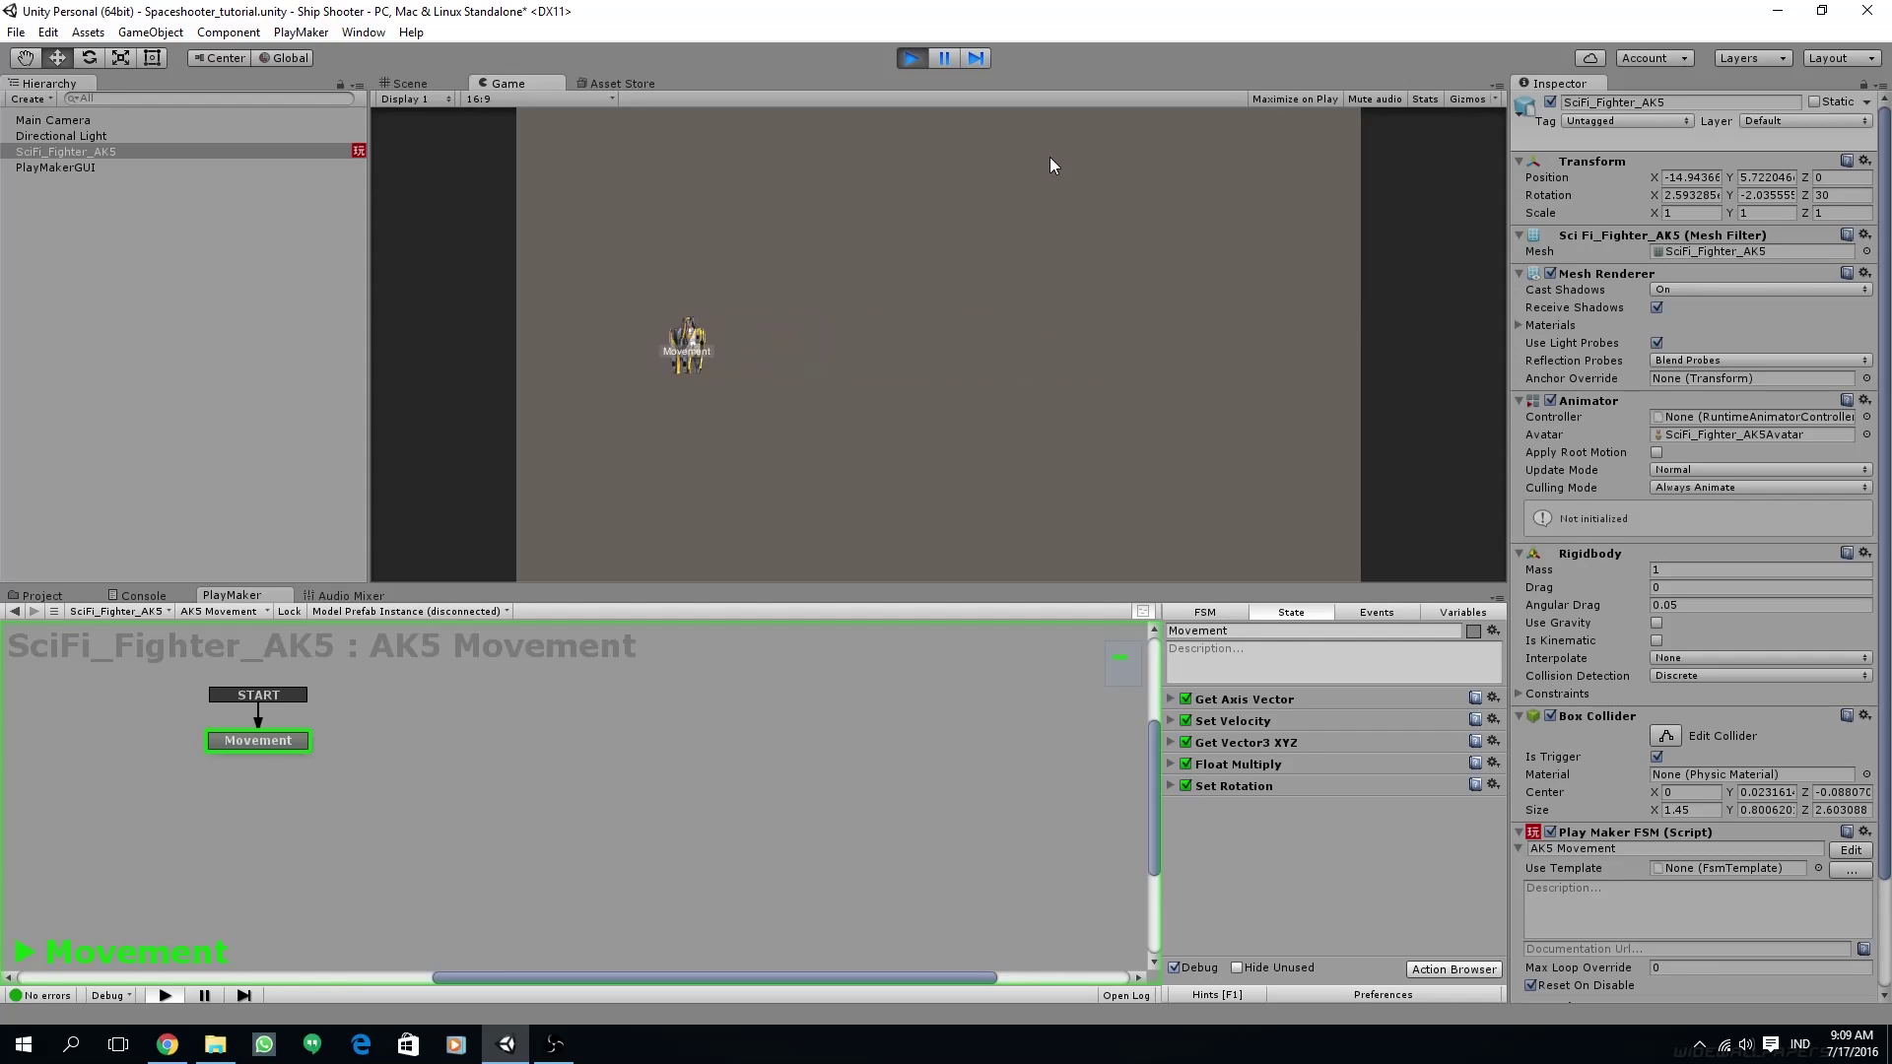
- Fly the fighter down to the bottom edge and nudge it up and down
key("Right")
key("Down")
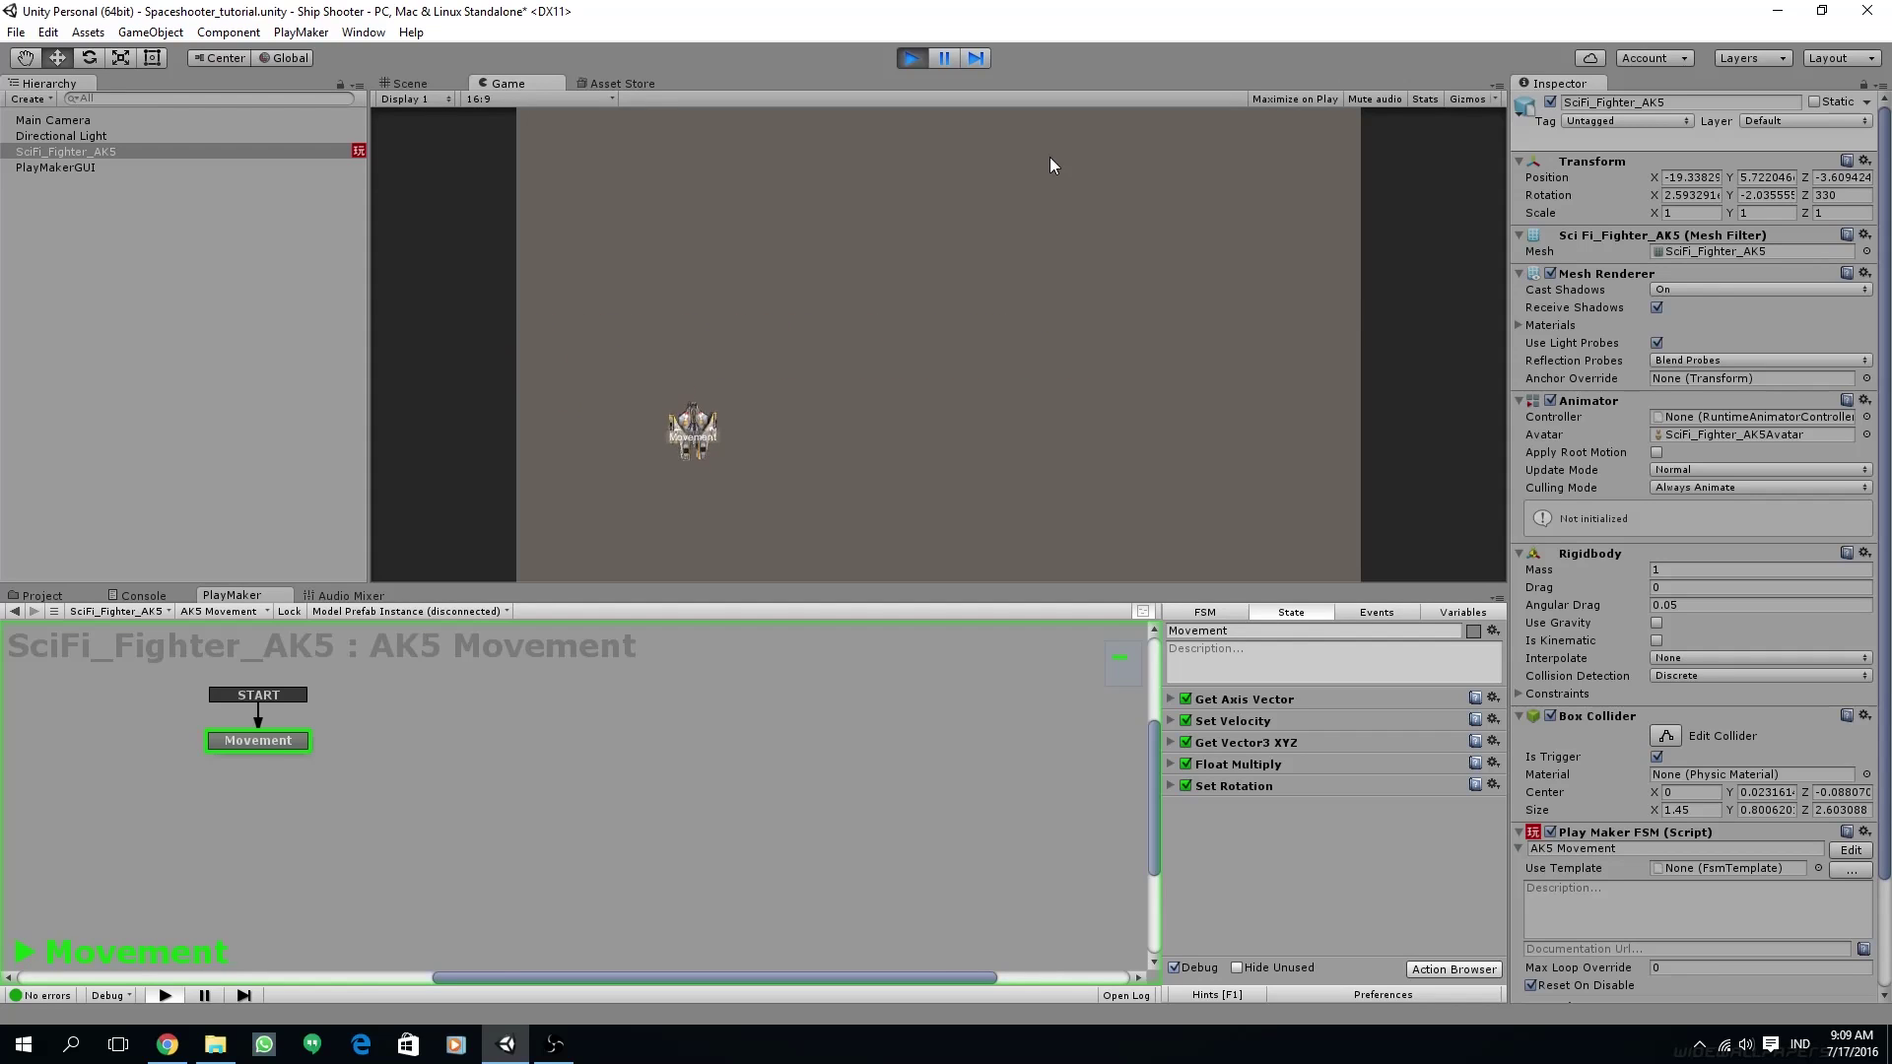
key("Up")
key("Right")
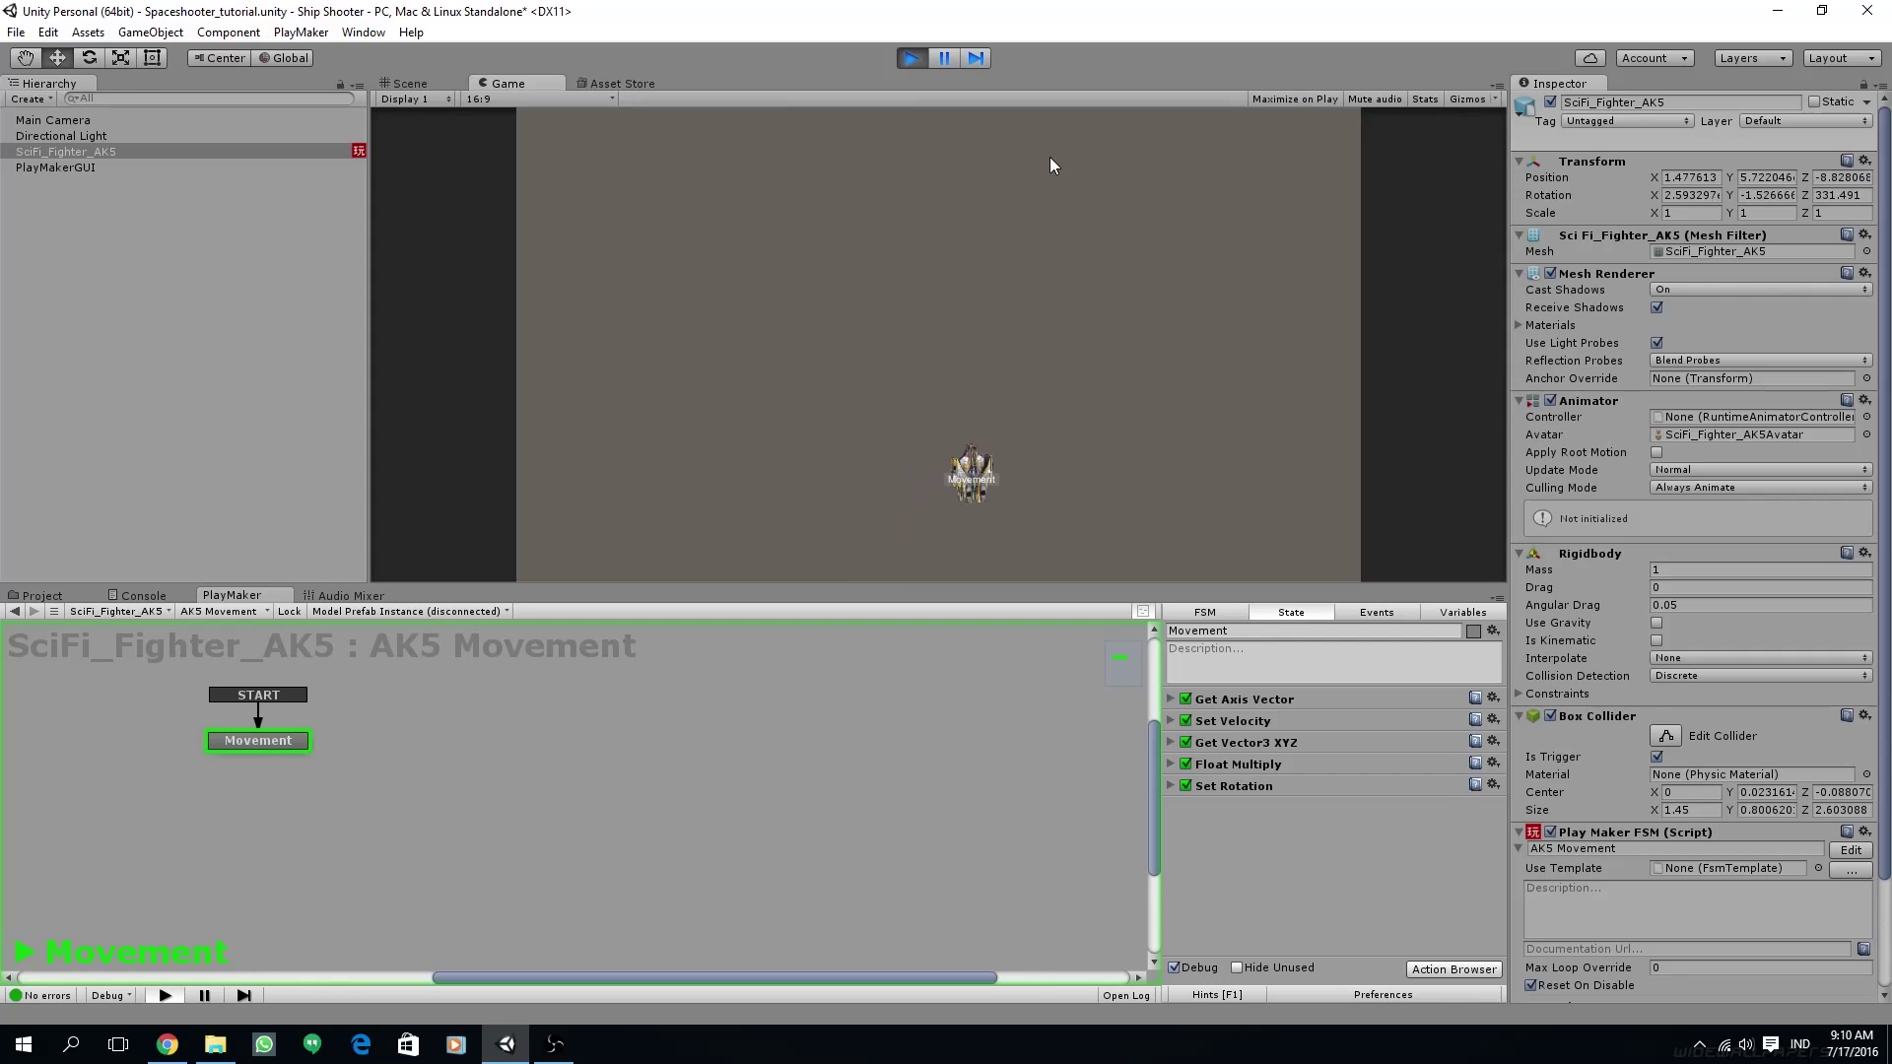
key("Down")
key("Left")
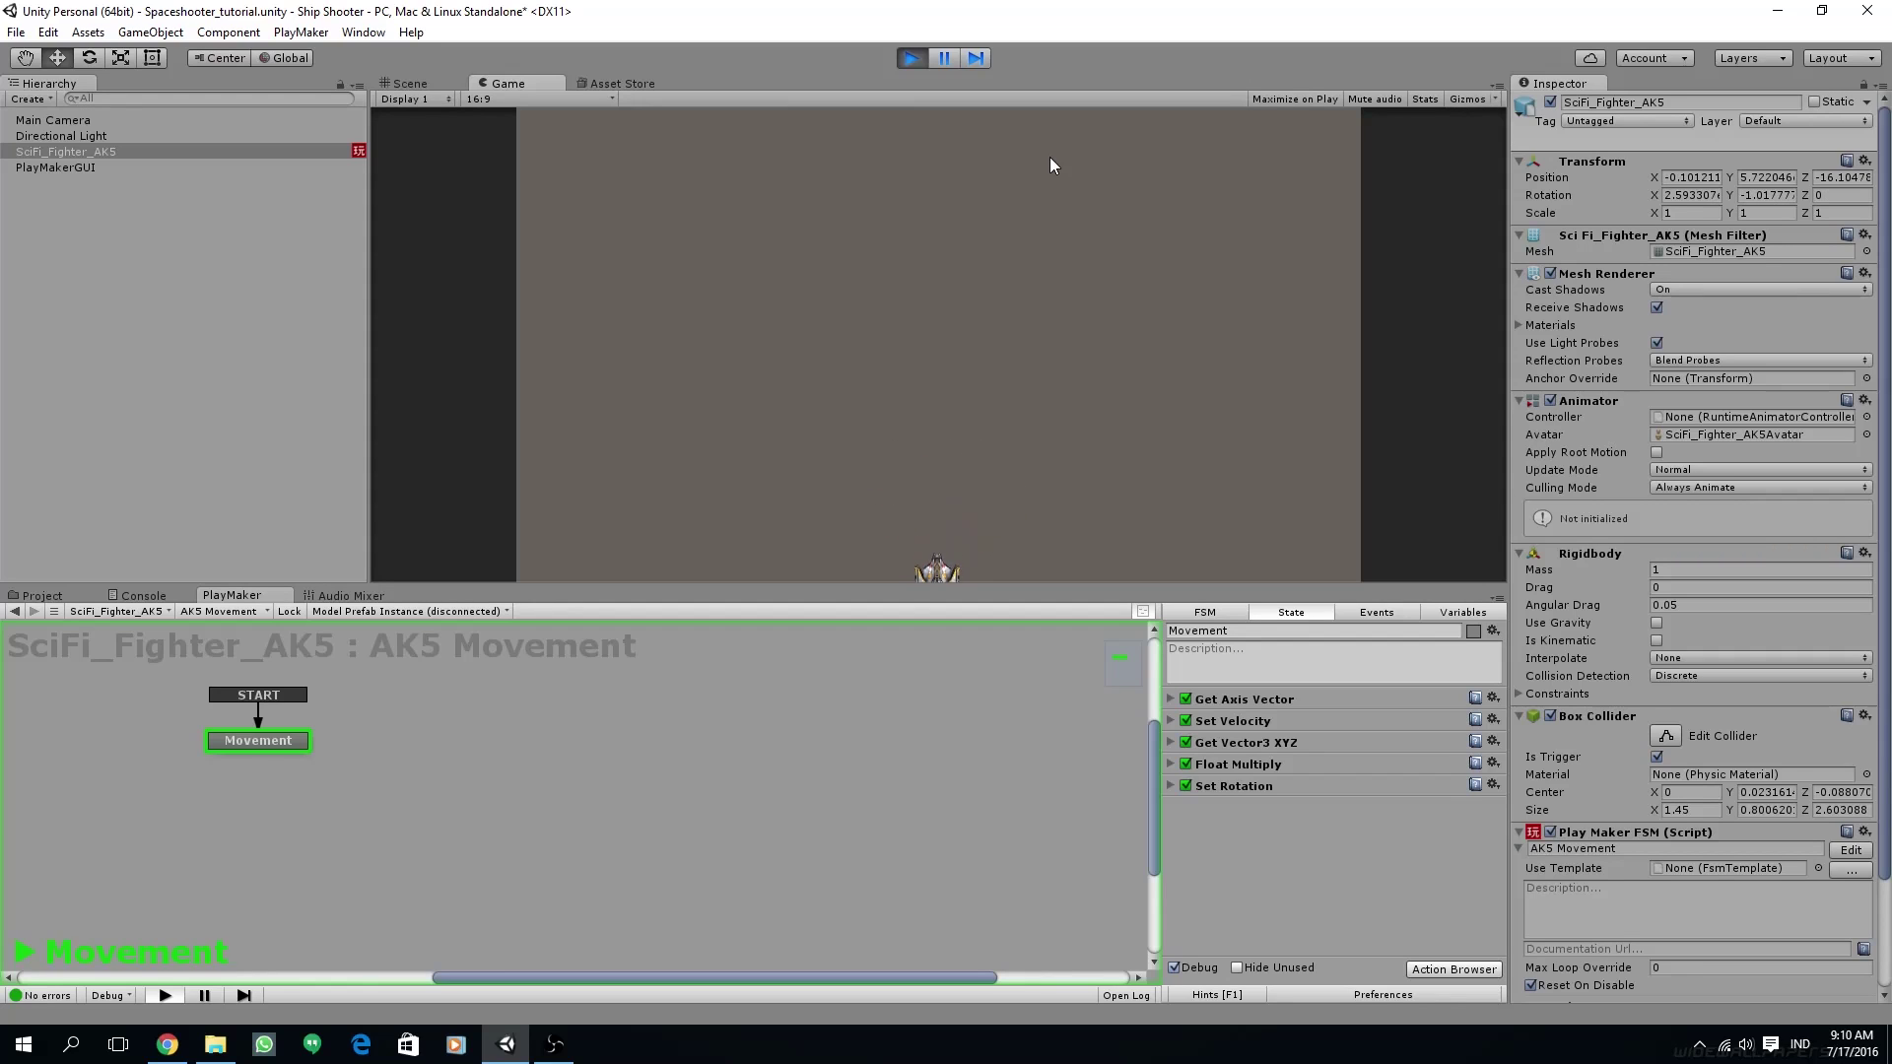
key("Up")
key("Down")
key("Up")
- Stop the game and add a Get Position action to the Movement state
left_click(912, 59)
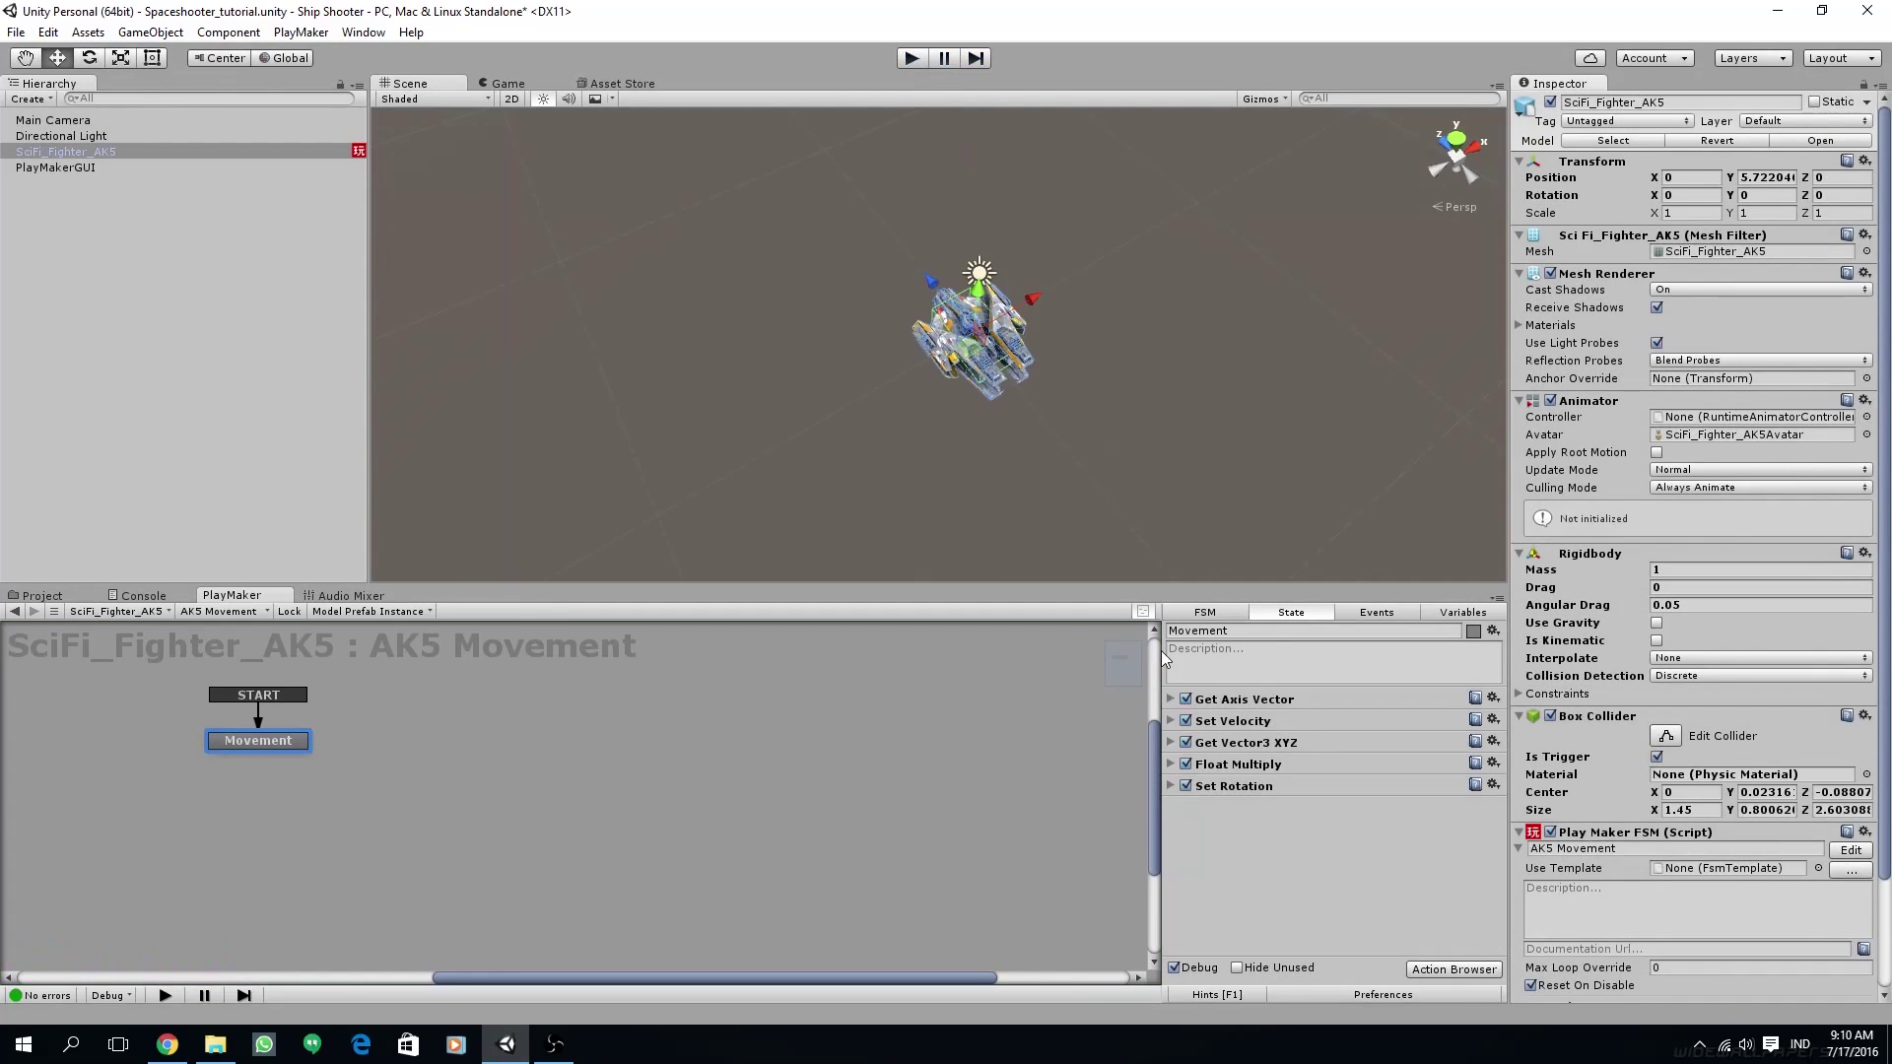
left_click(1449, 971)
type("get posi")
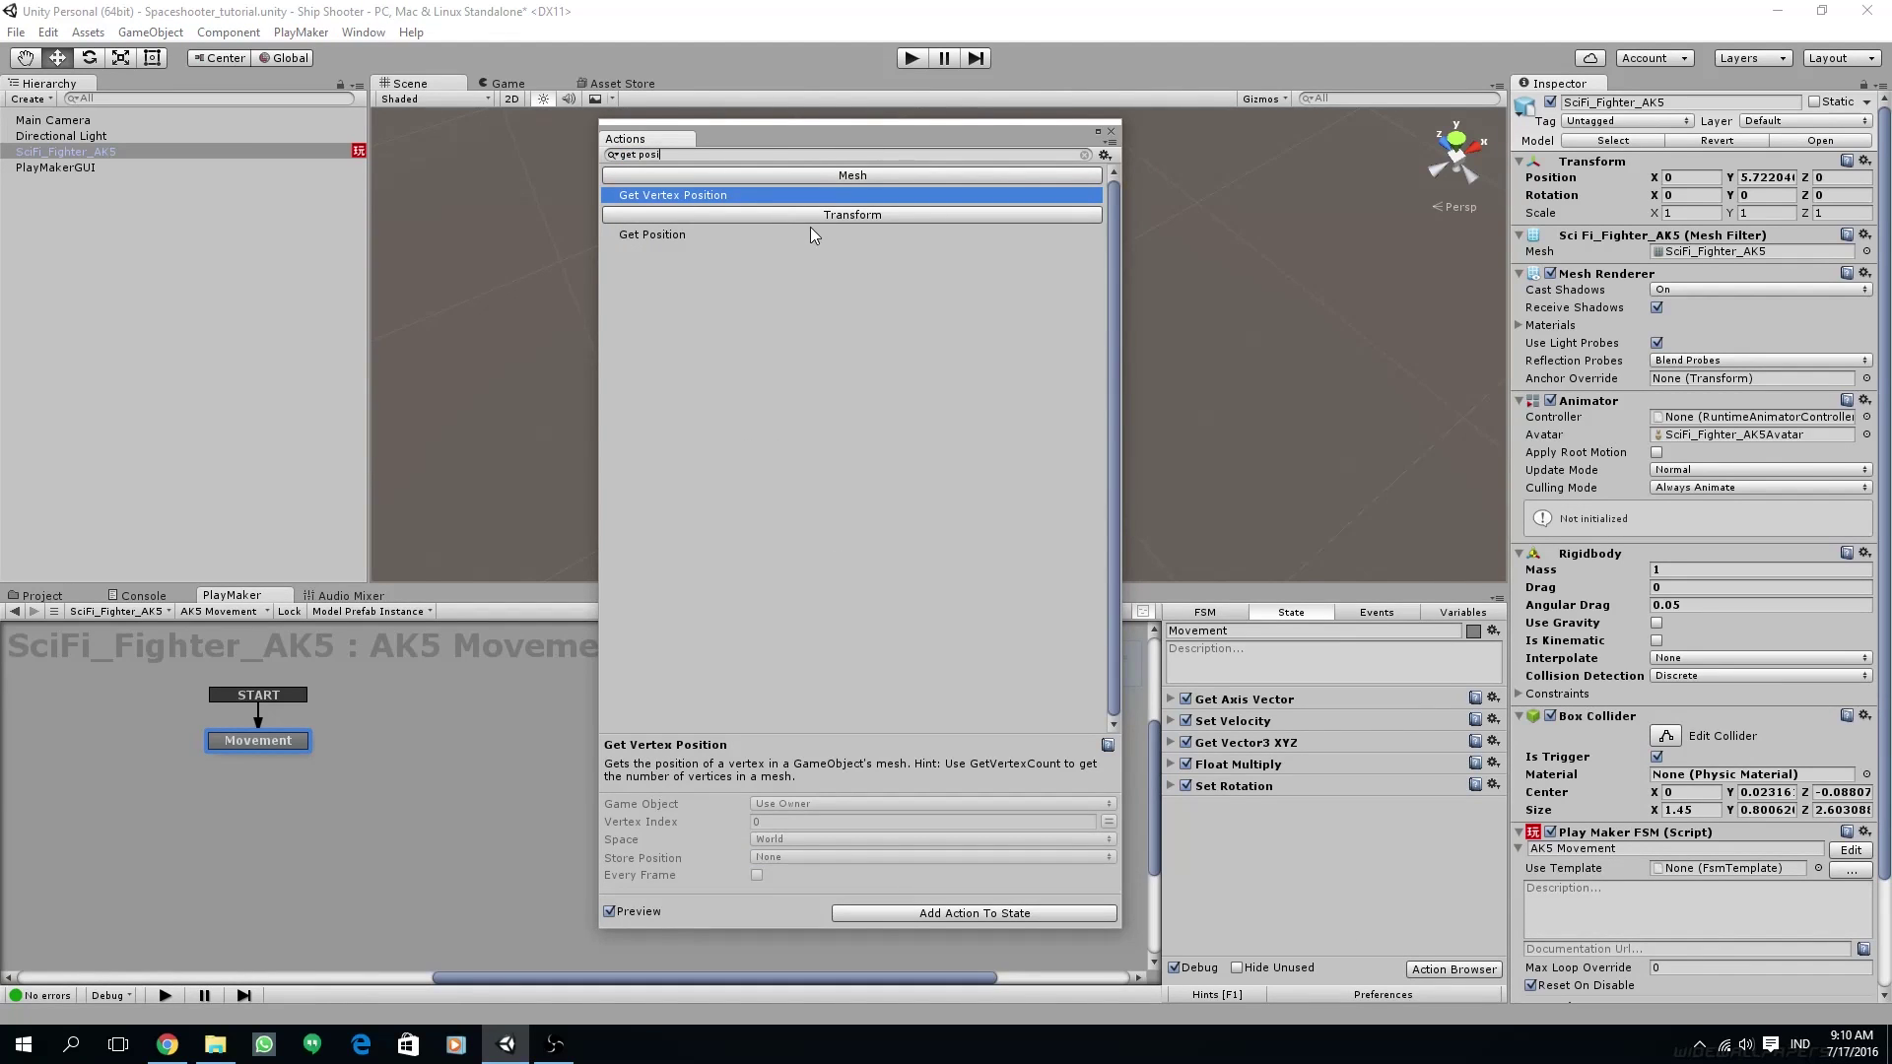
double_click(800, 234)
left_click(1110, 132)
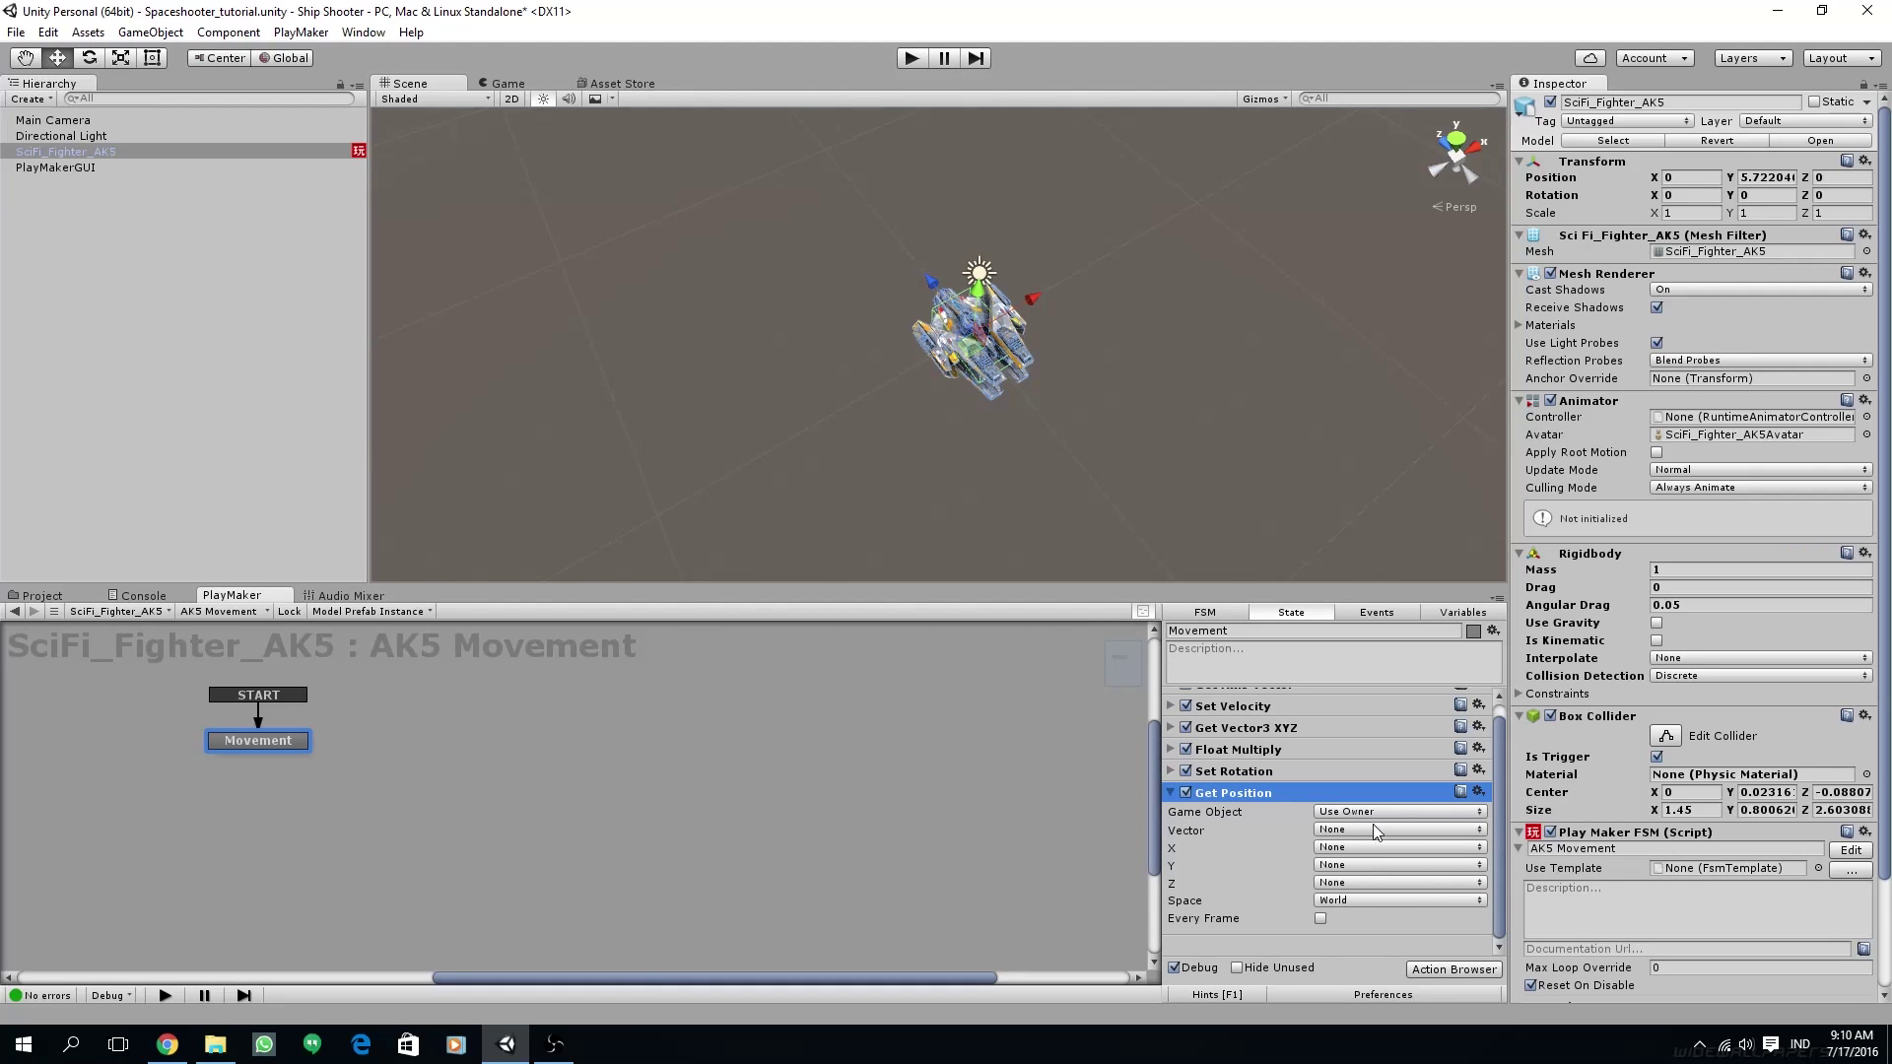
- Store X and Z in new variables named X Position and Z Position
left_click(1341, 848)
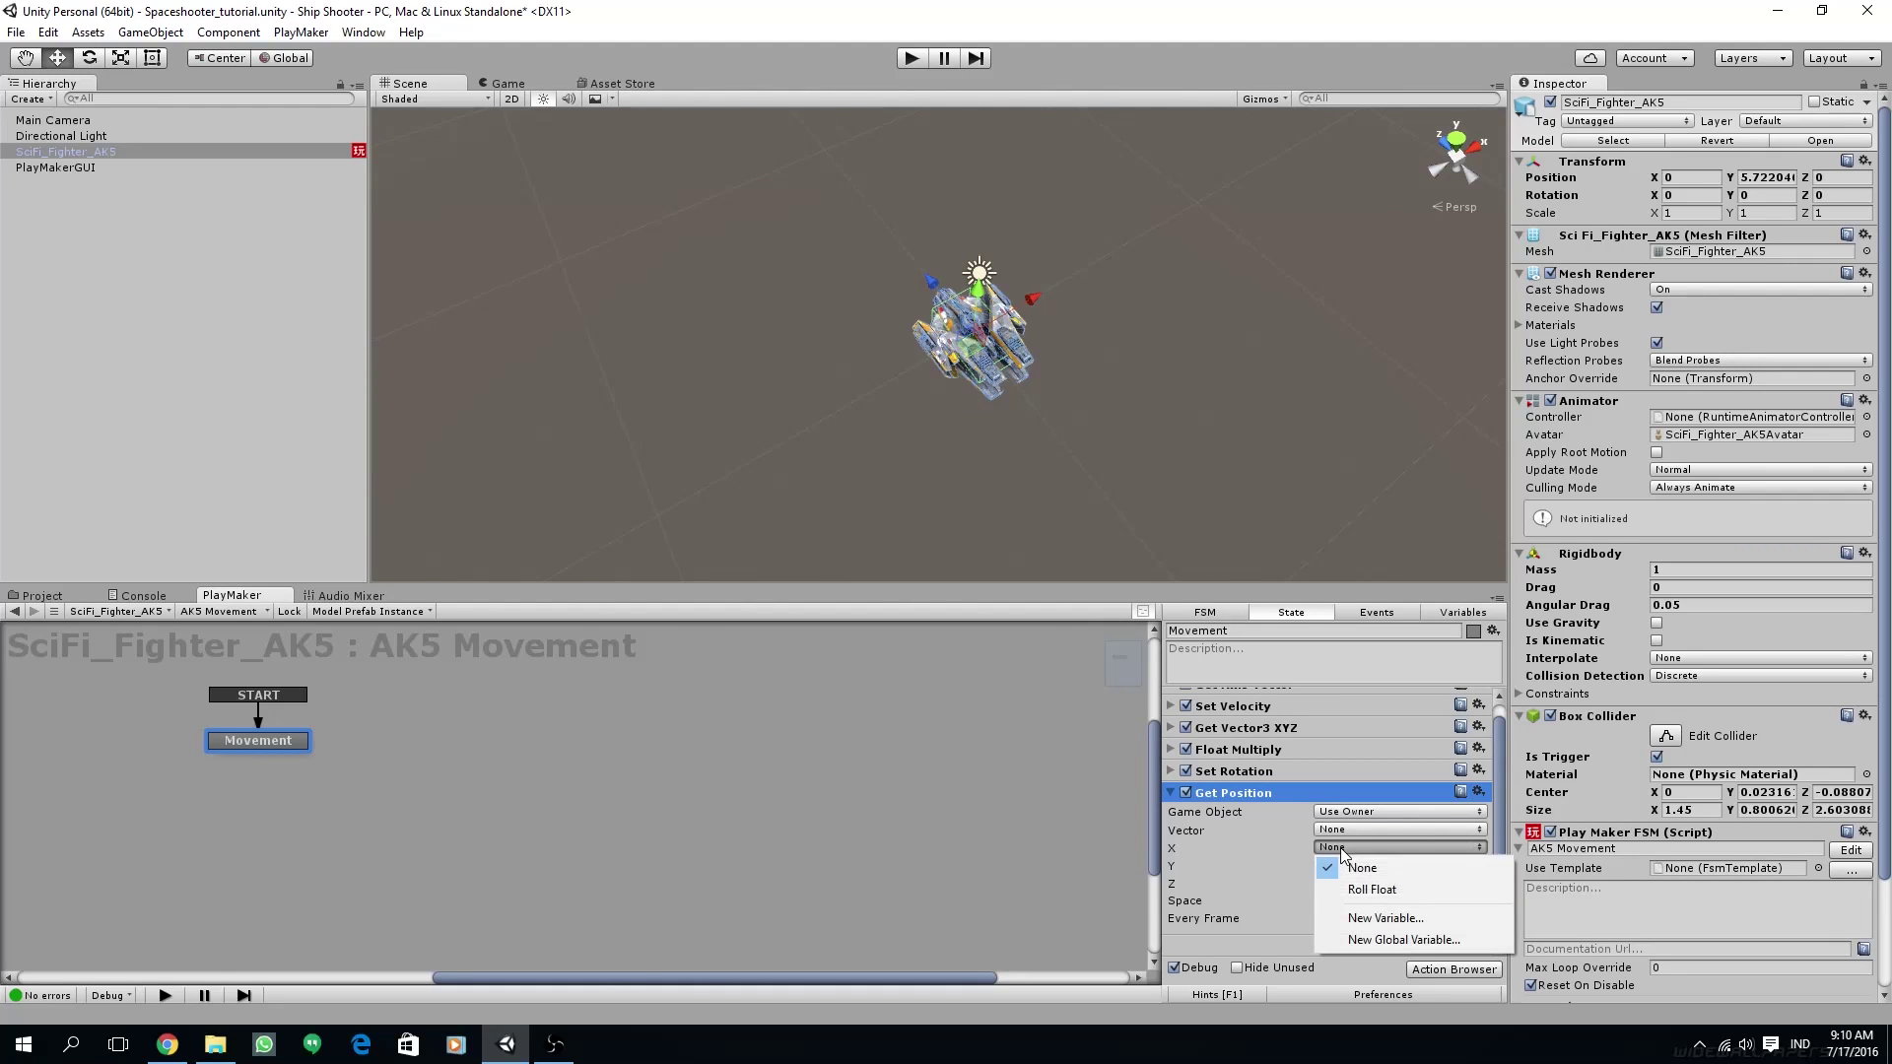
left_click(1375, 918)
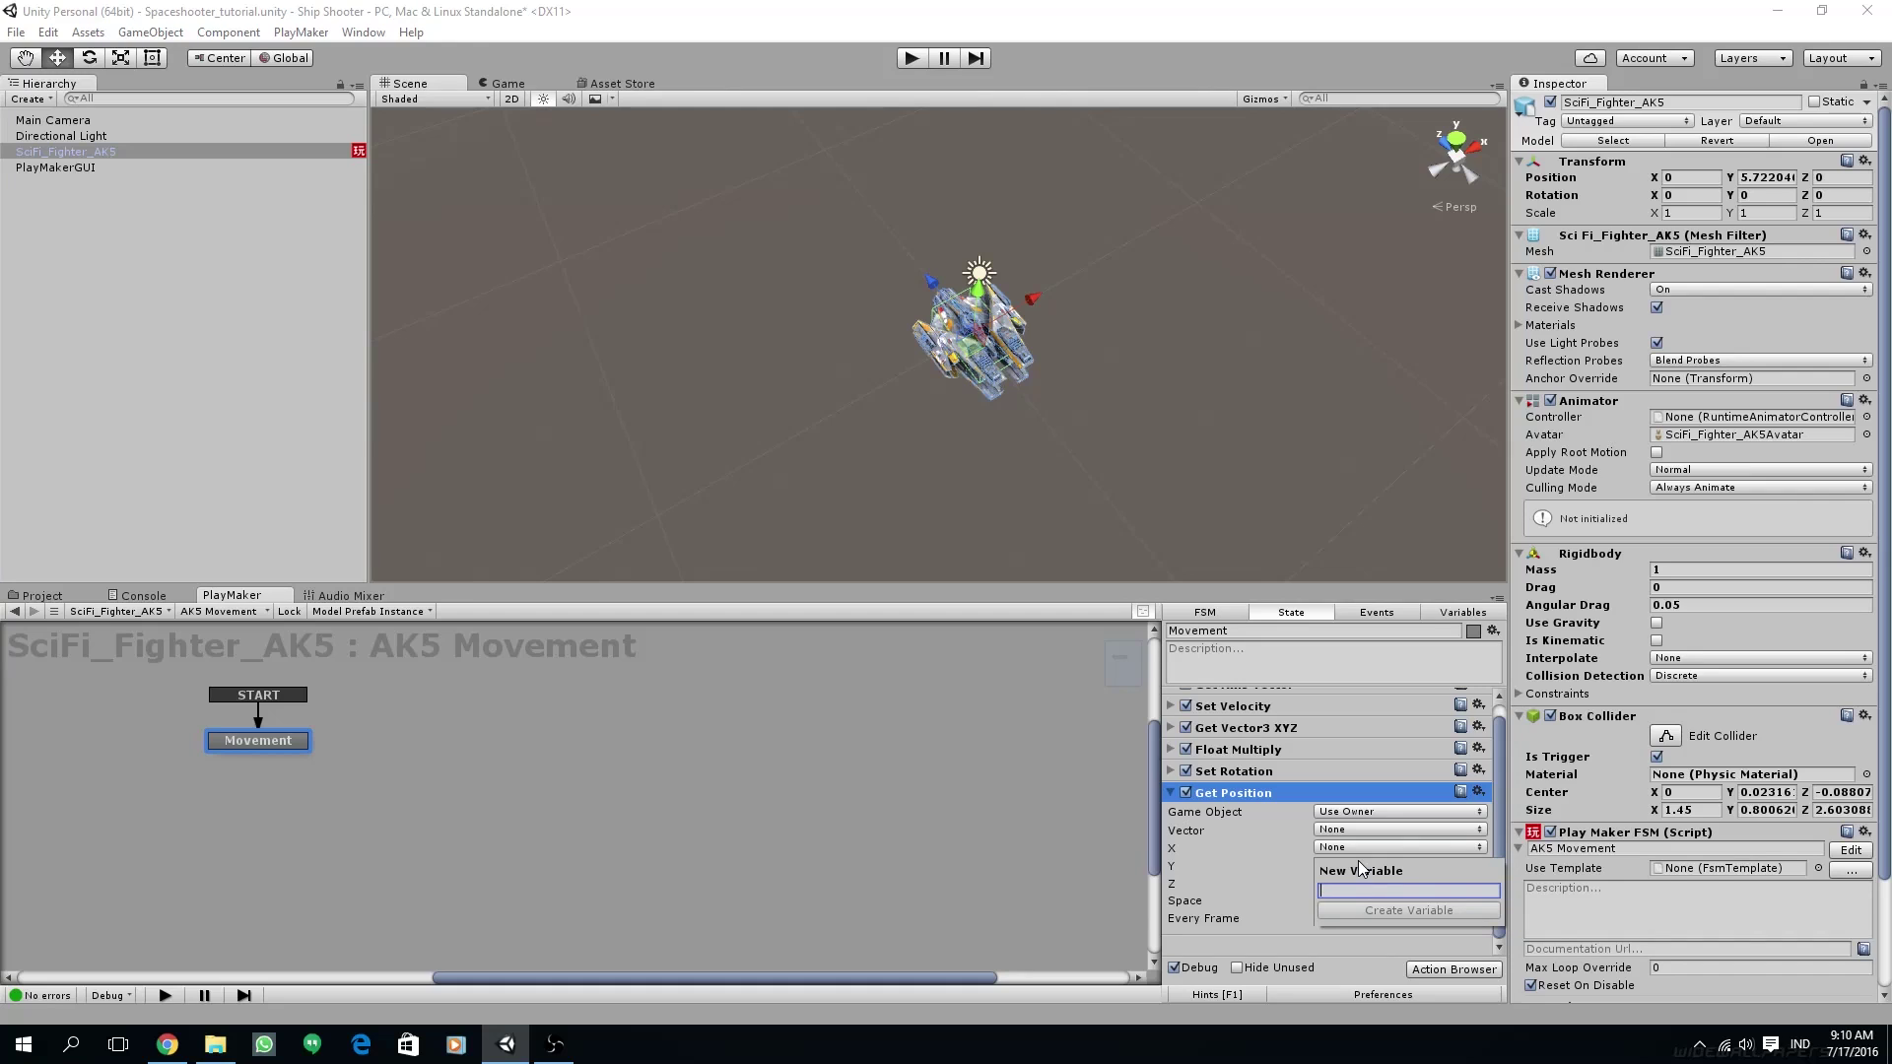
type("X Position")
key("Return")
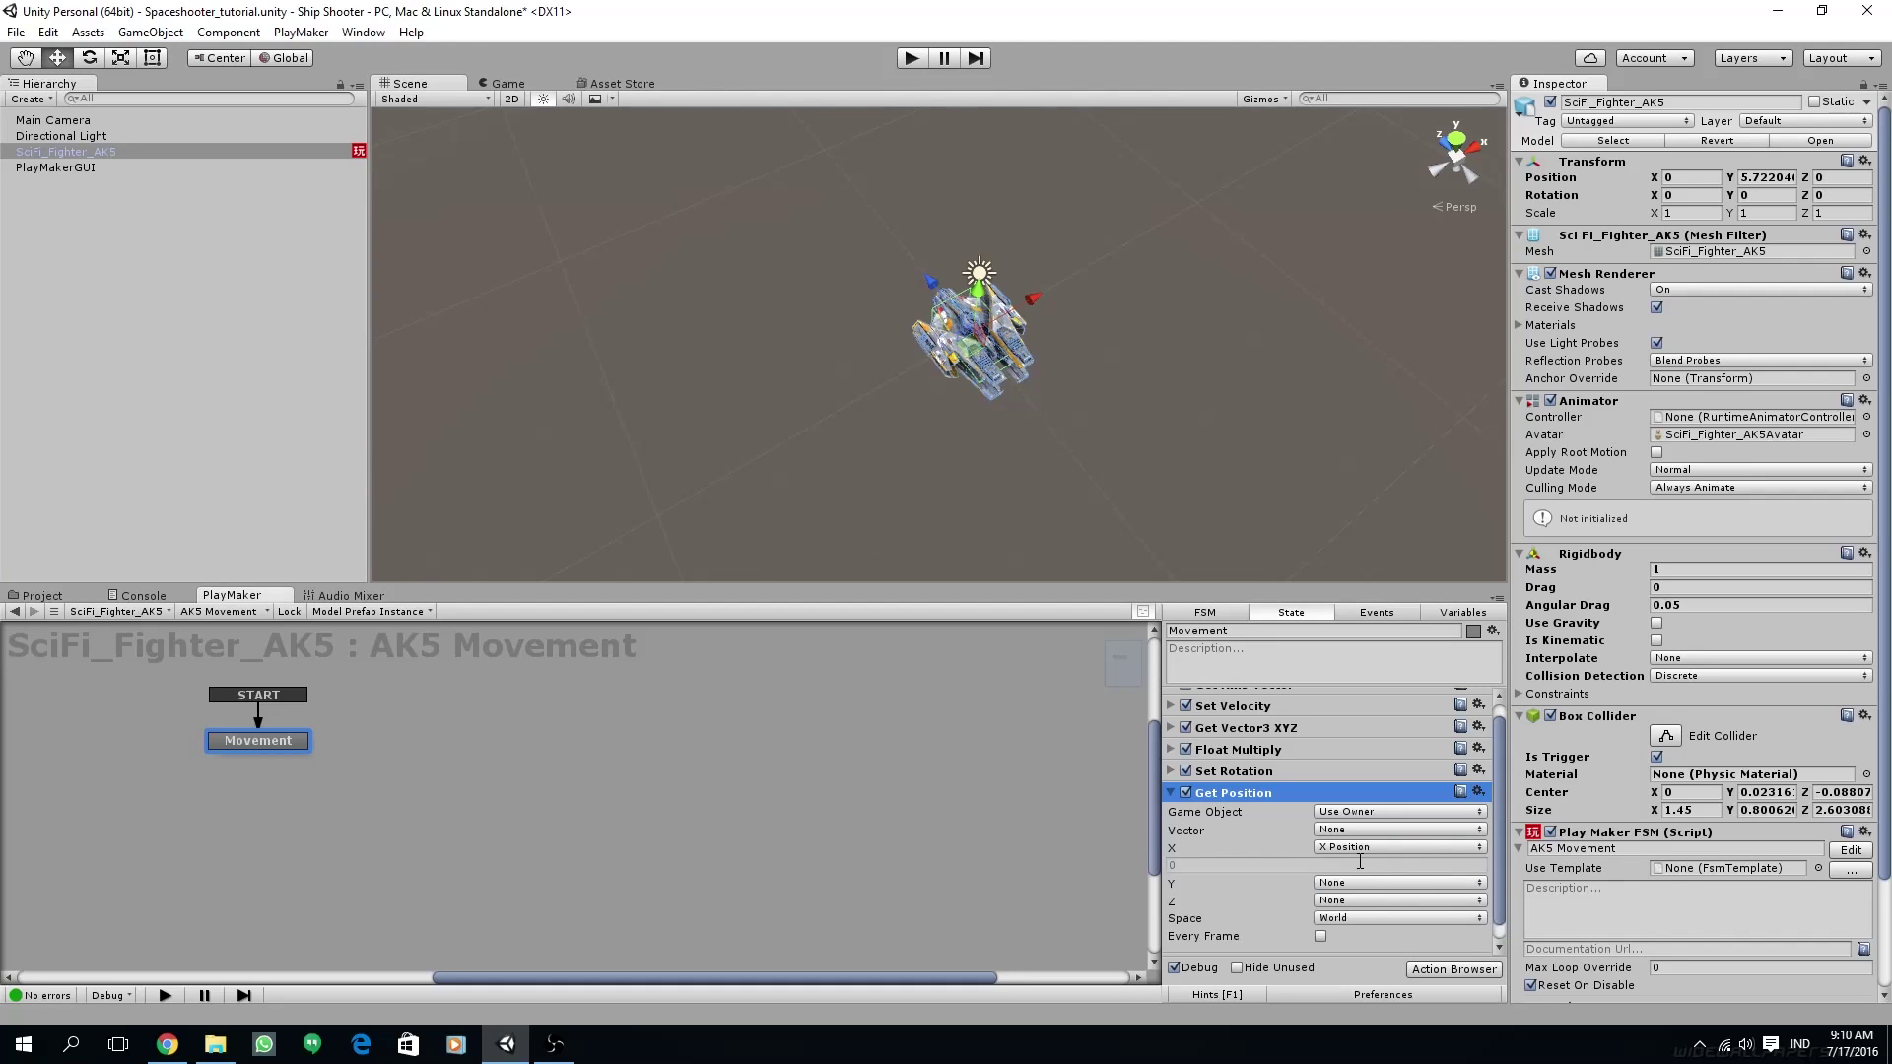
left_click(1350, 898)
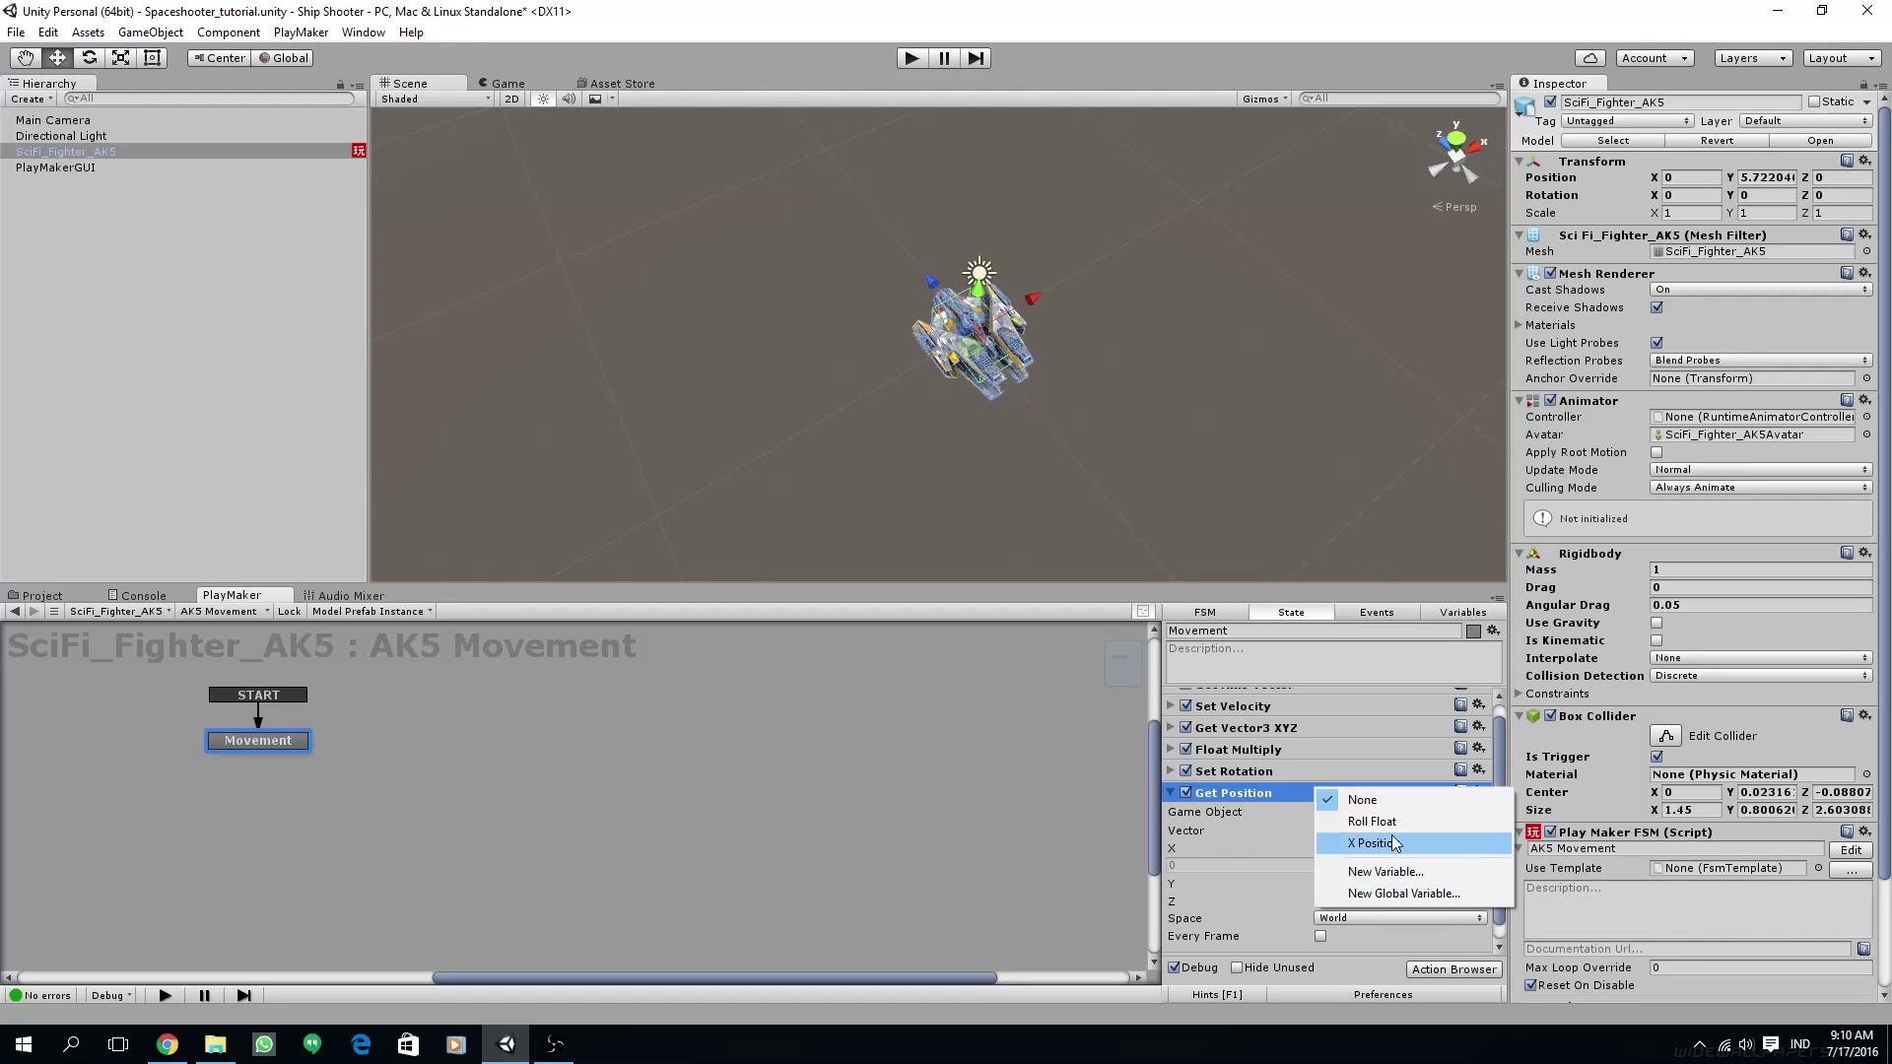
left_click(1388, 872)
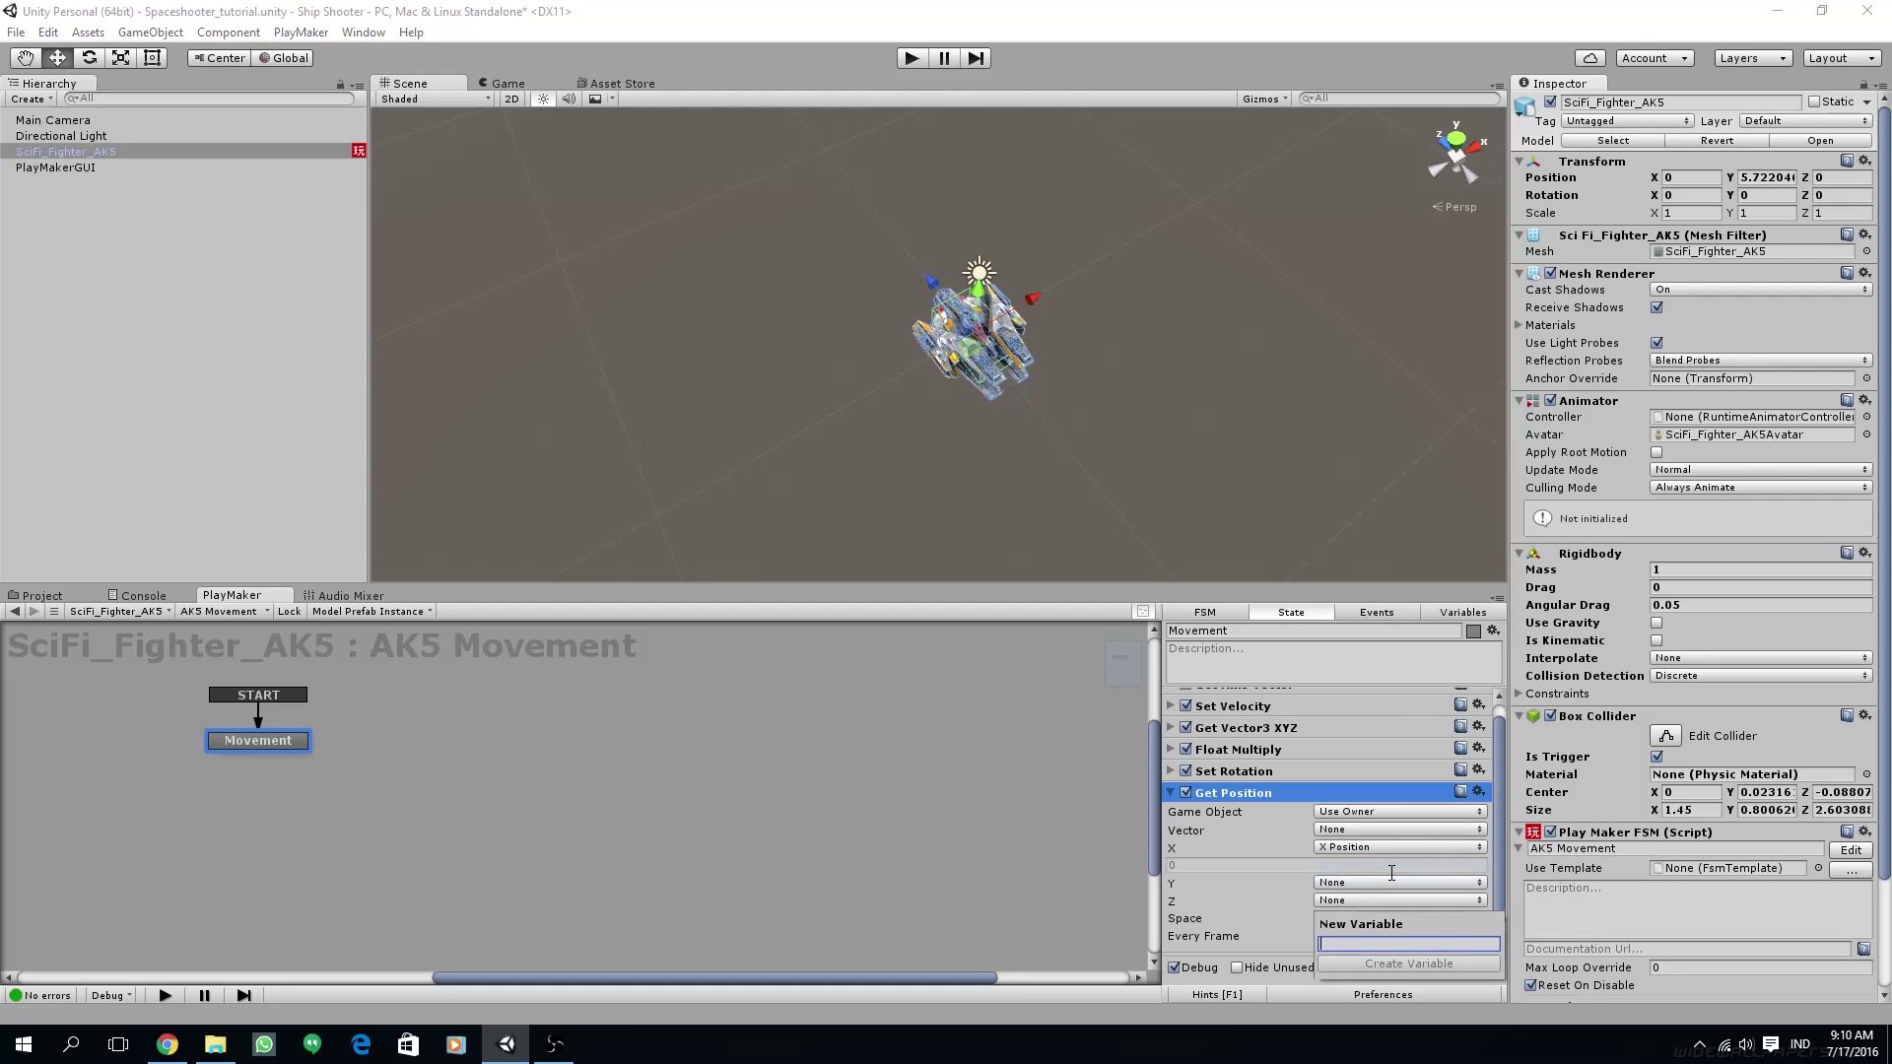
type("Z Positio")
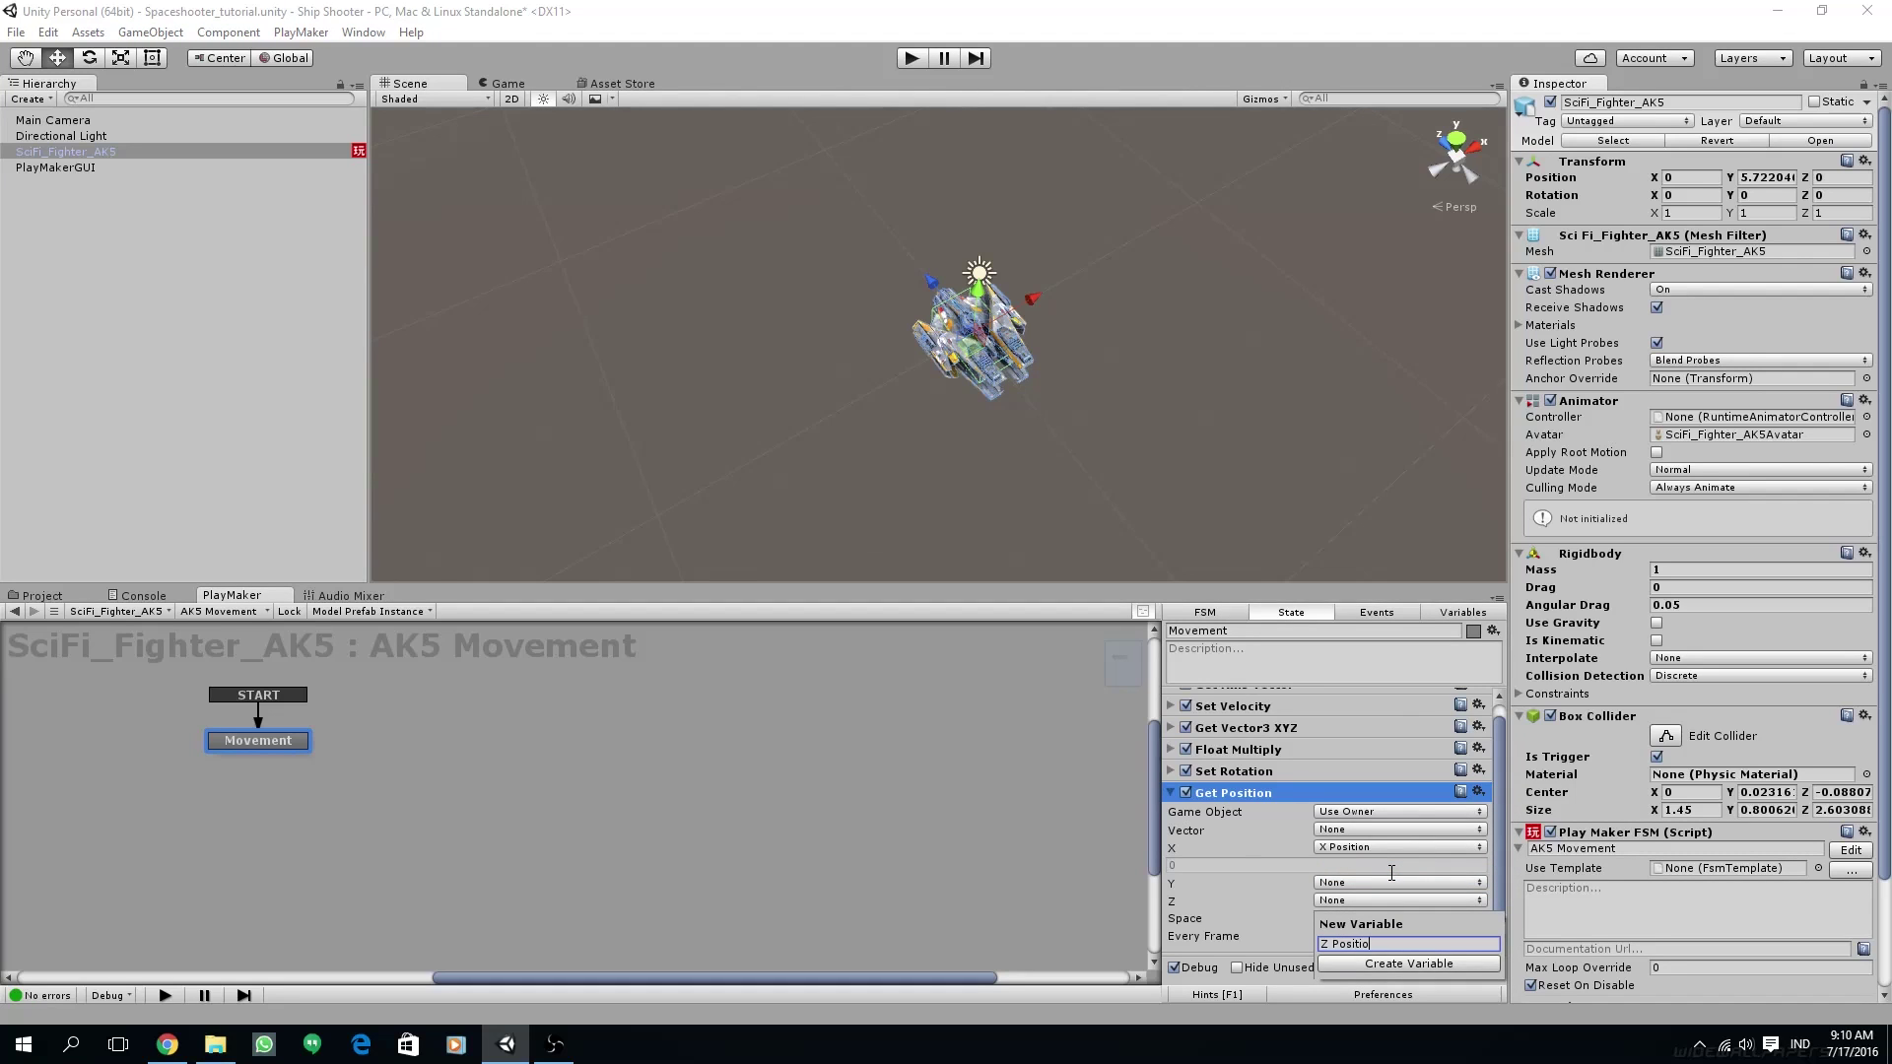
type("n")
key("Return")
- Read the position in Self space every frame, collapse the action, and search for 'float clam'
scroll(1392, 873, "down", 1)
left_click(1364, 898)
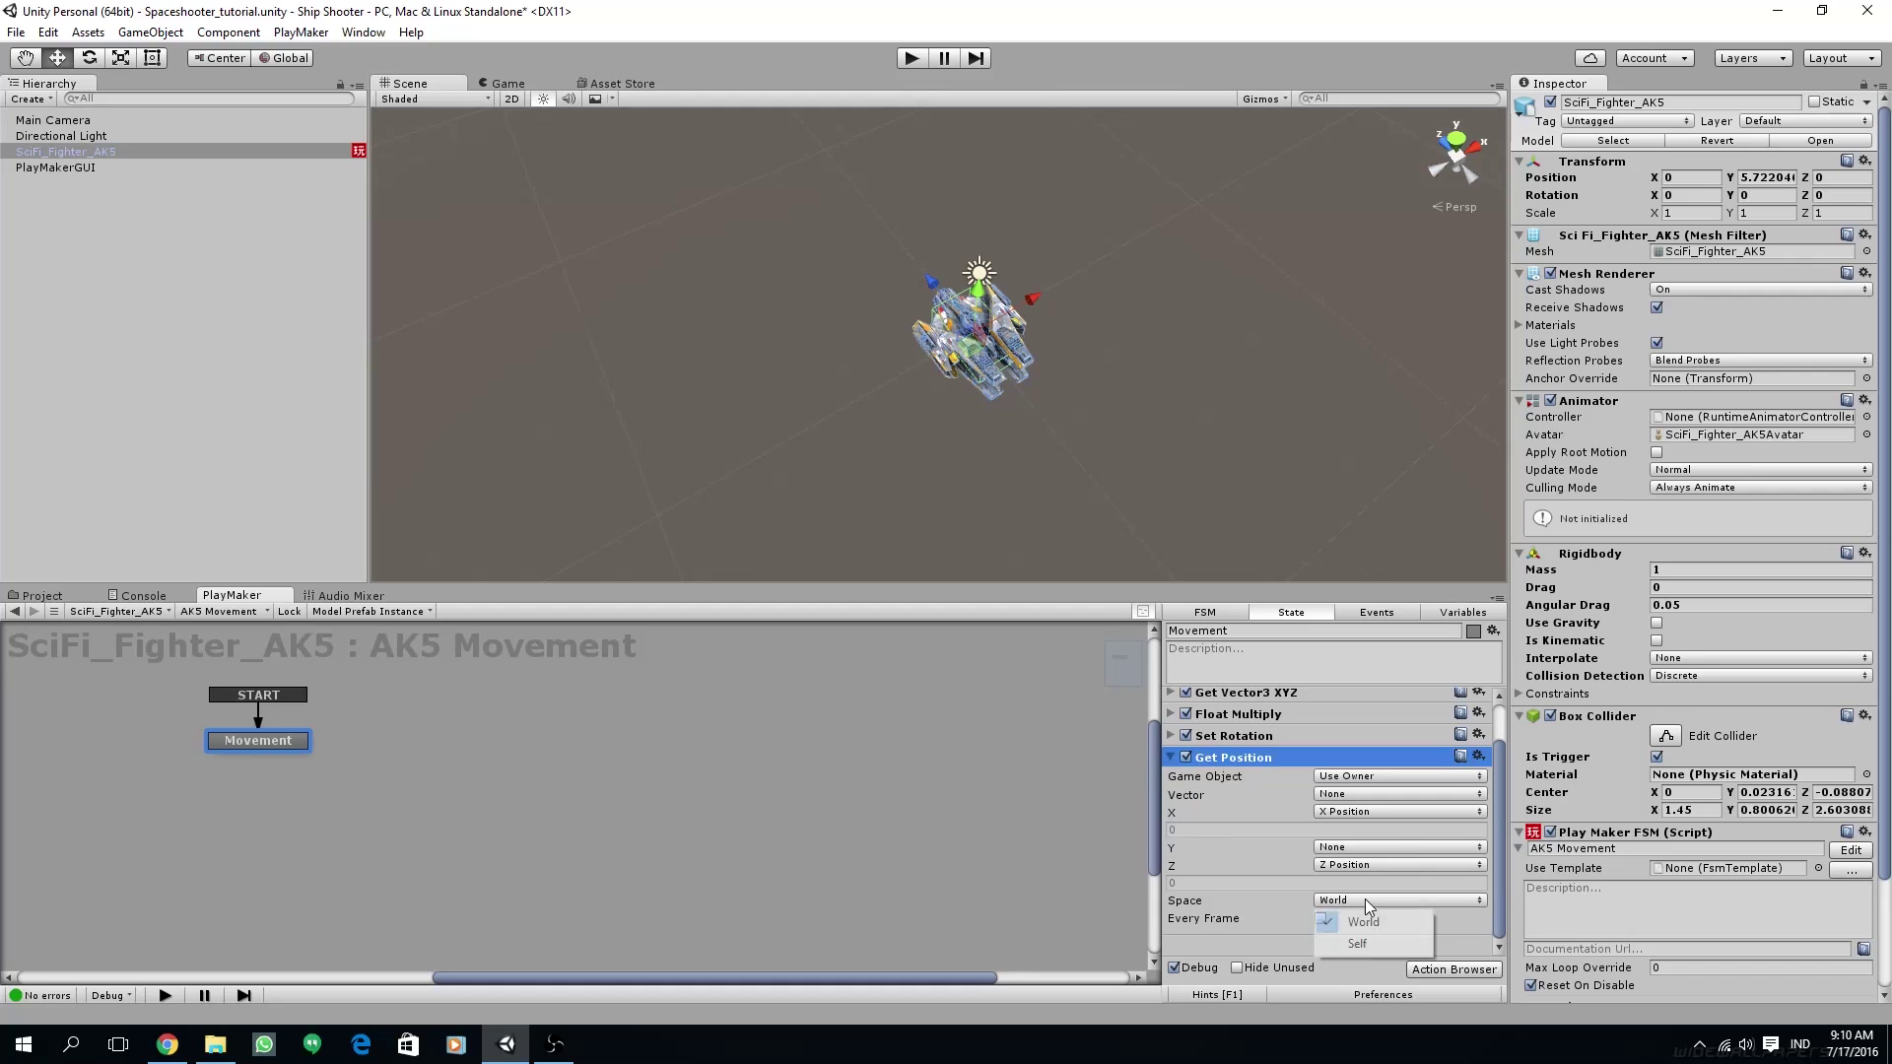
left_click(1361, 944)
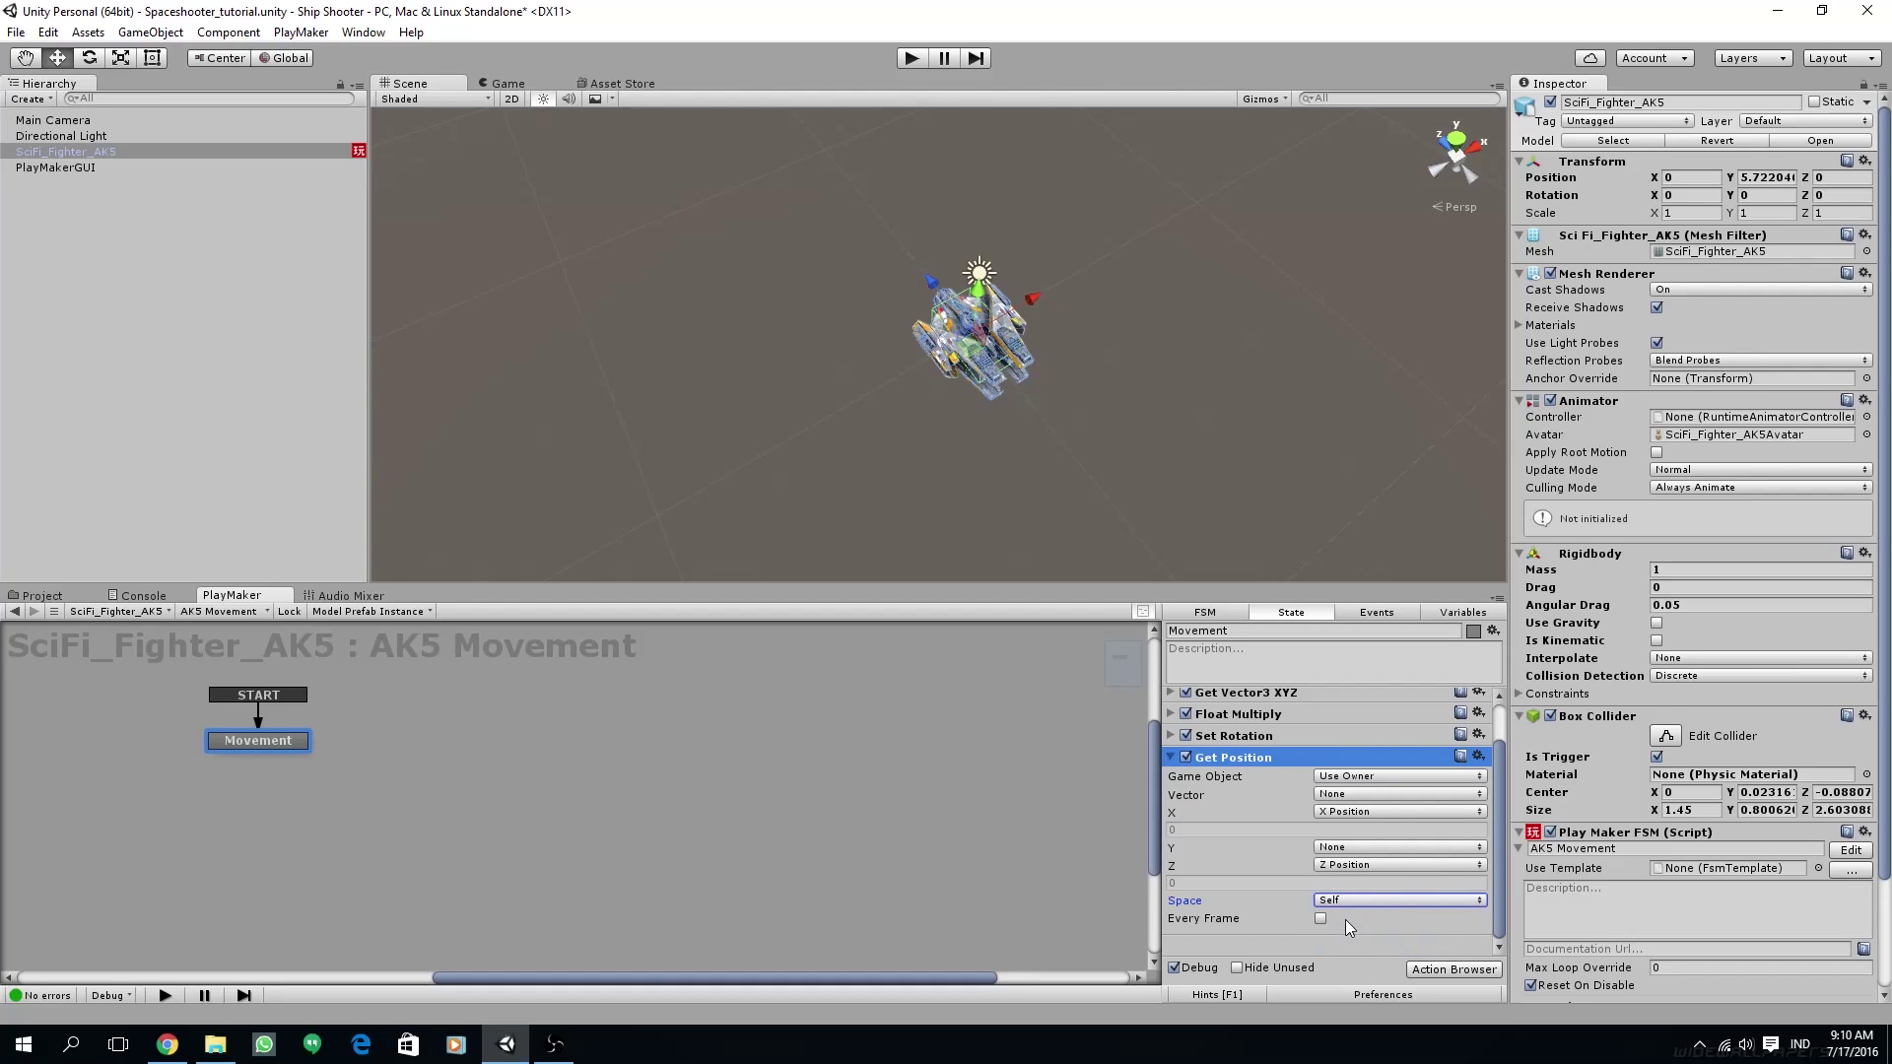
left_click(1321, 919)
left_click(1171, 757)
left_click(1455, 969)
type("float clam")
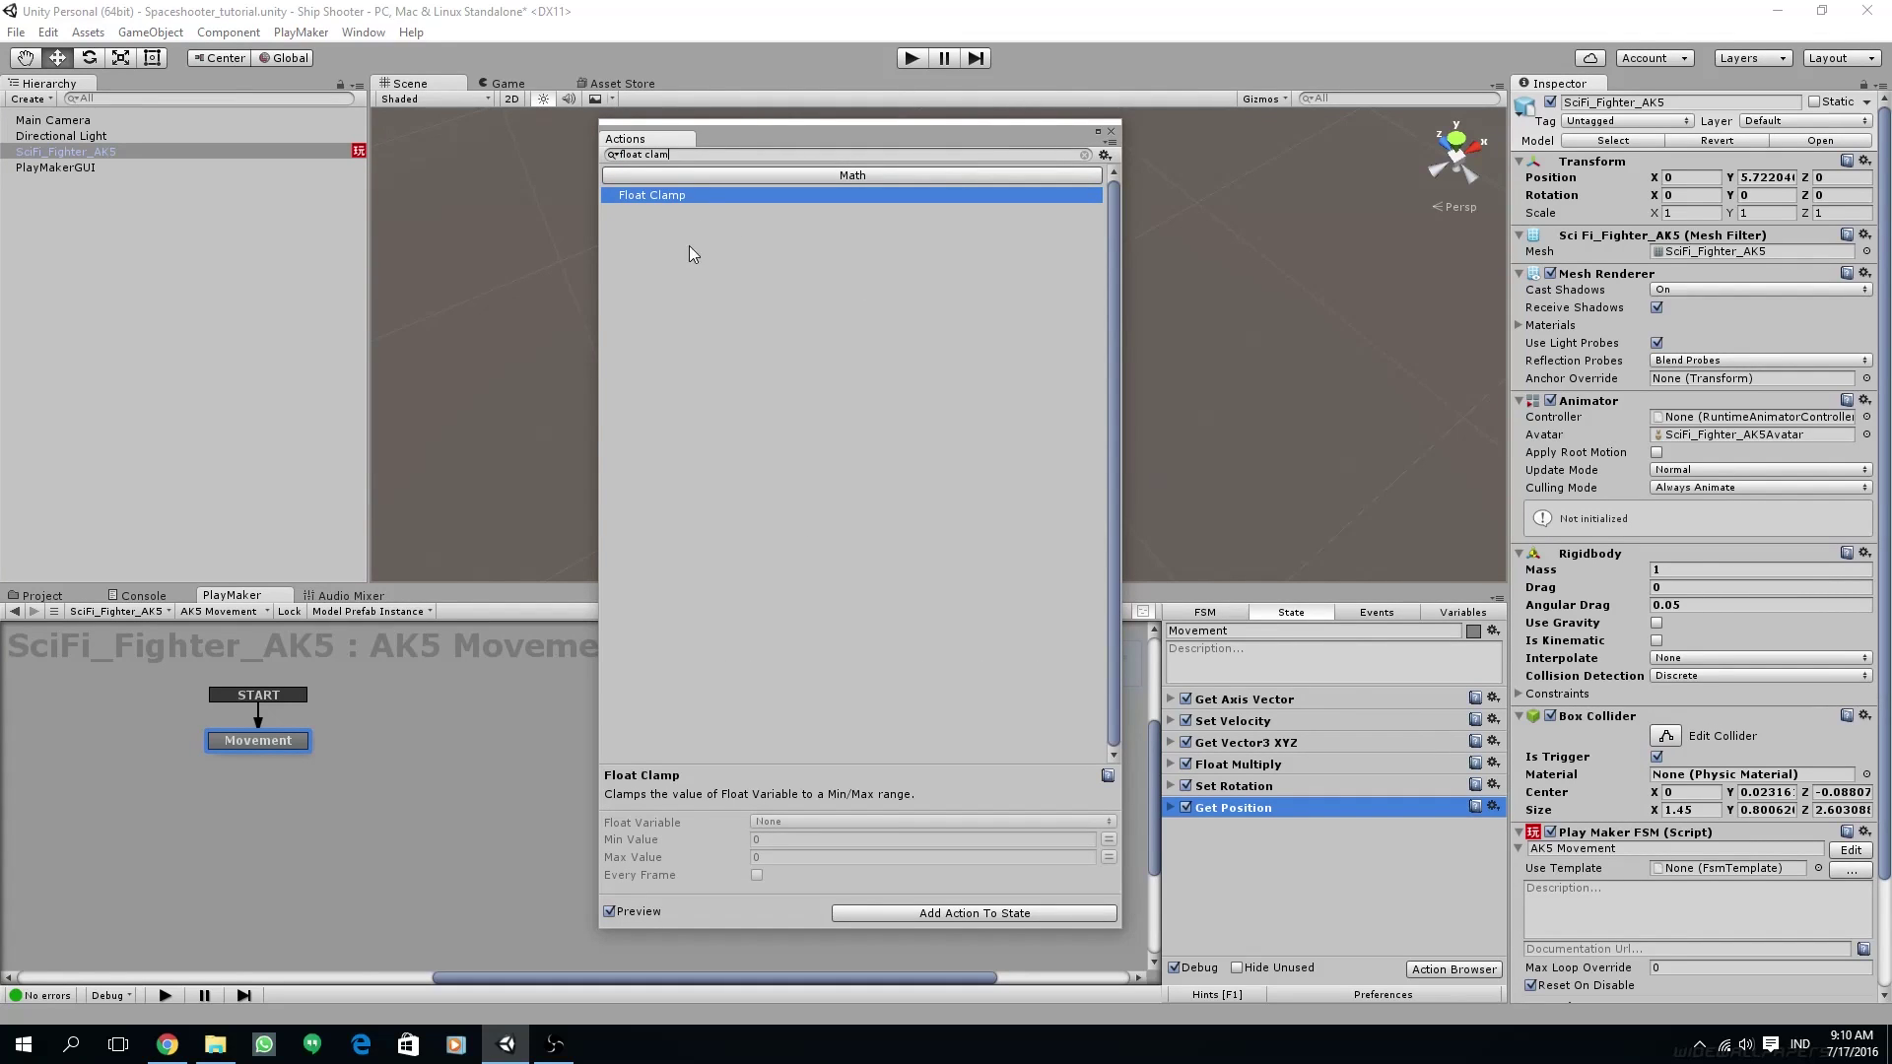
- Add a Float Clamp action and place it below Get Position
double_click(650, 195)
left_click(1111, 131)
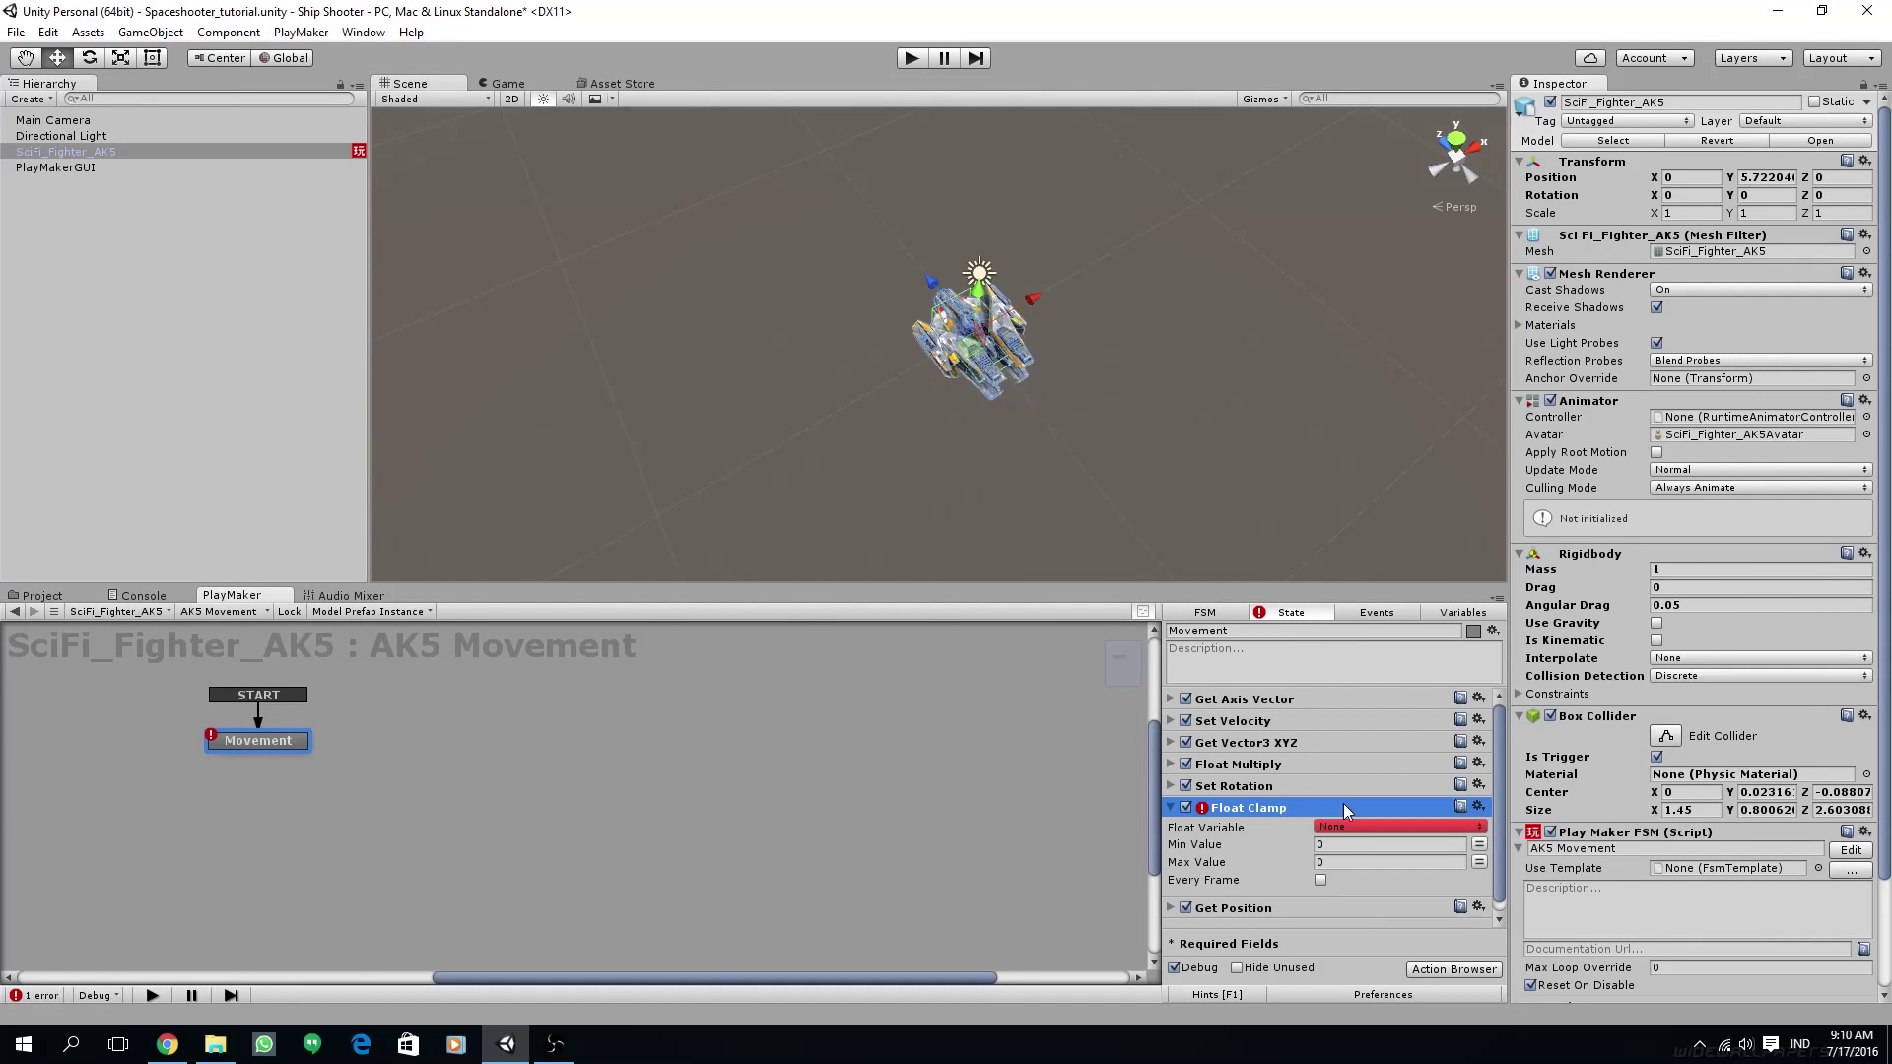
left_click(1173, 809)
left_click_drag(1244, 808, 1240, 850)
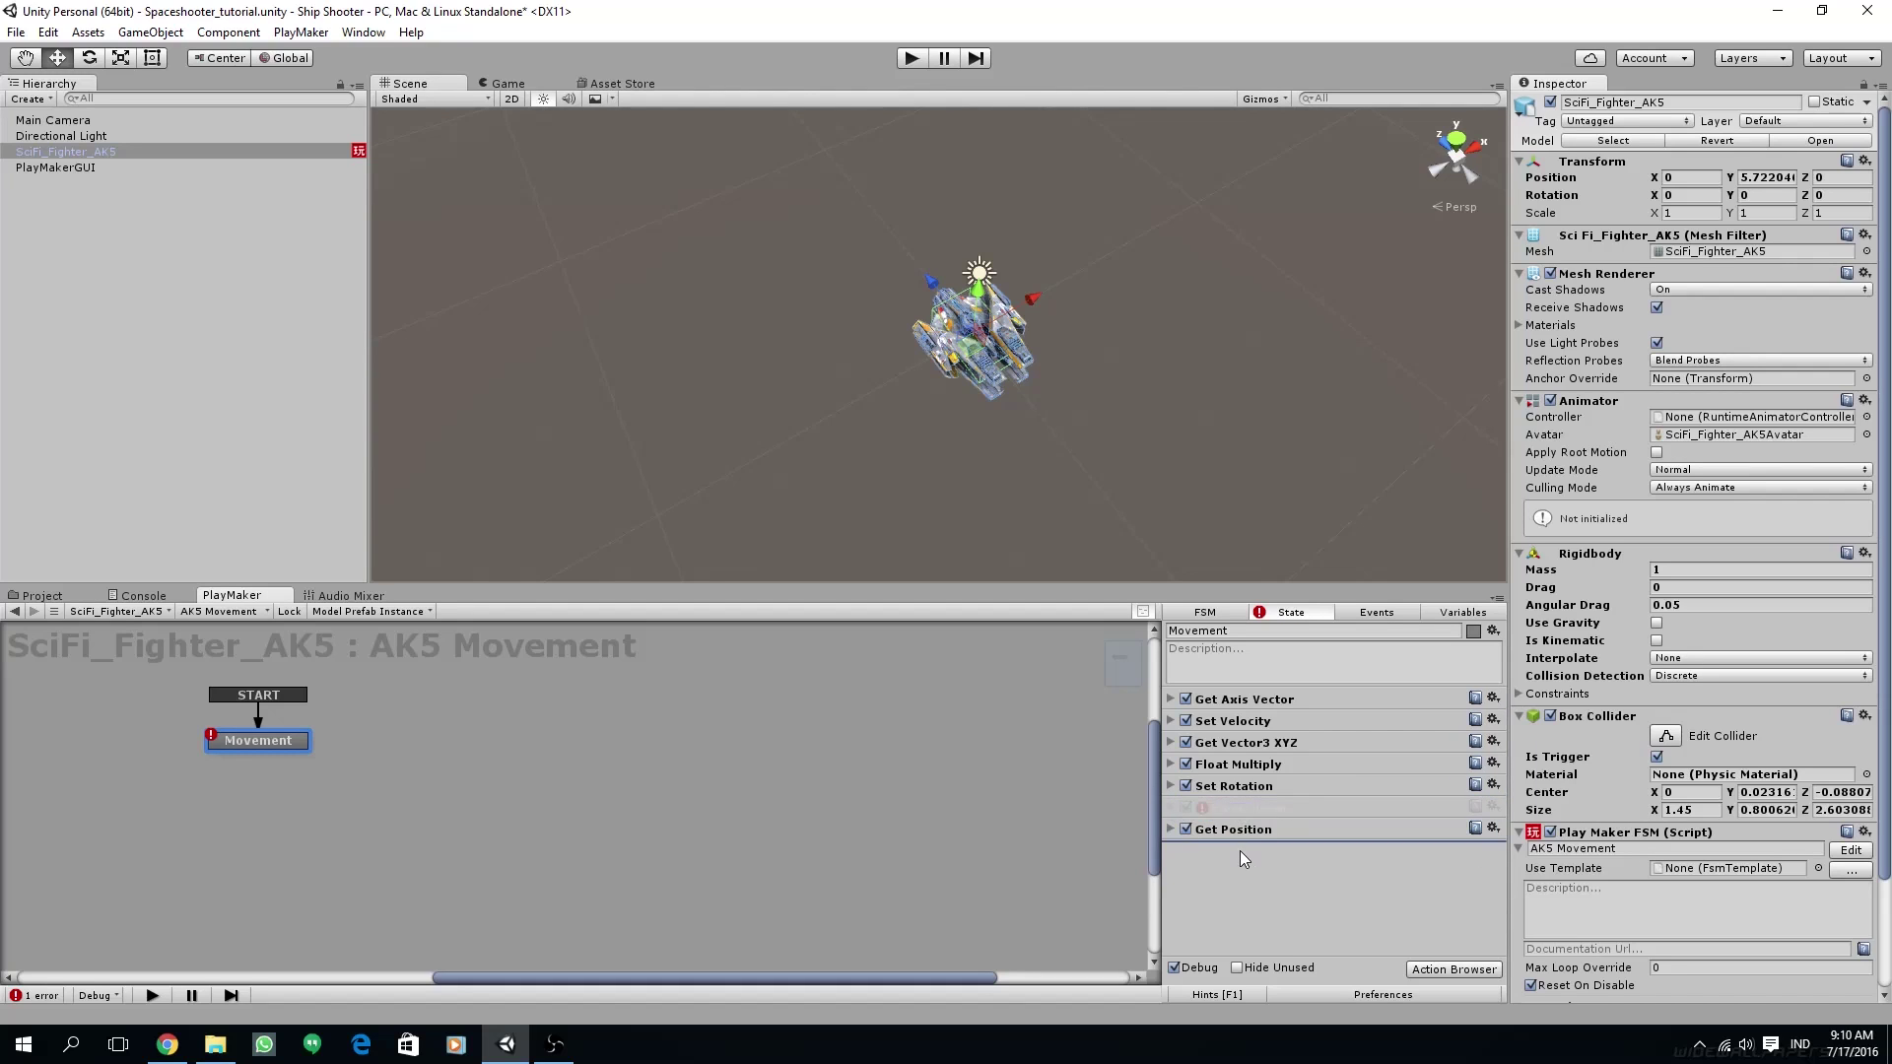
left_click(1170, 830)
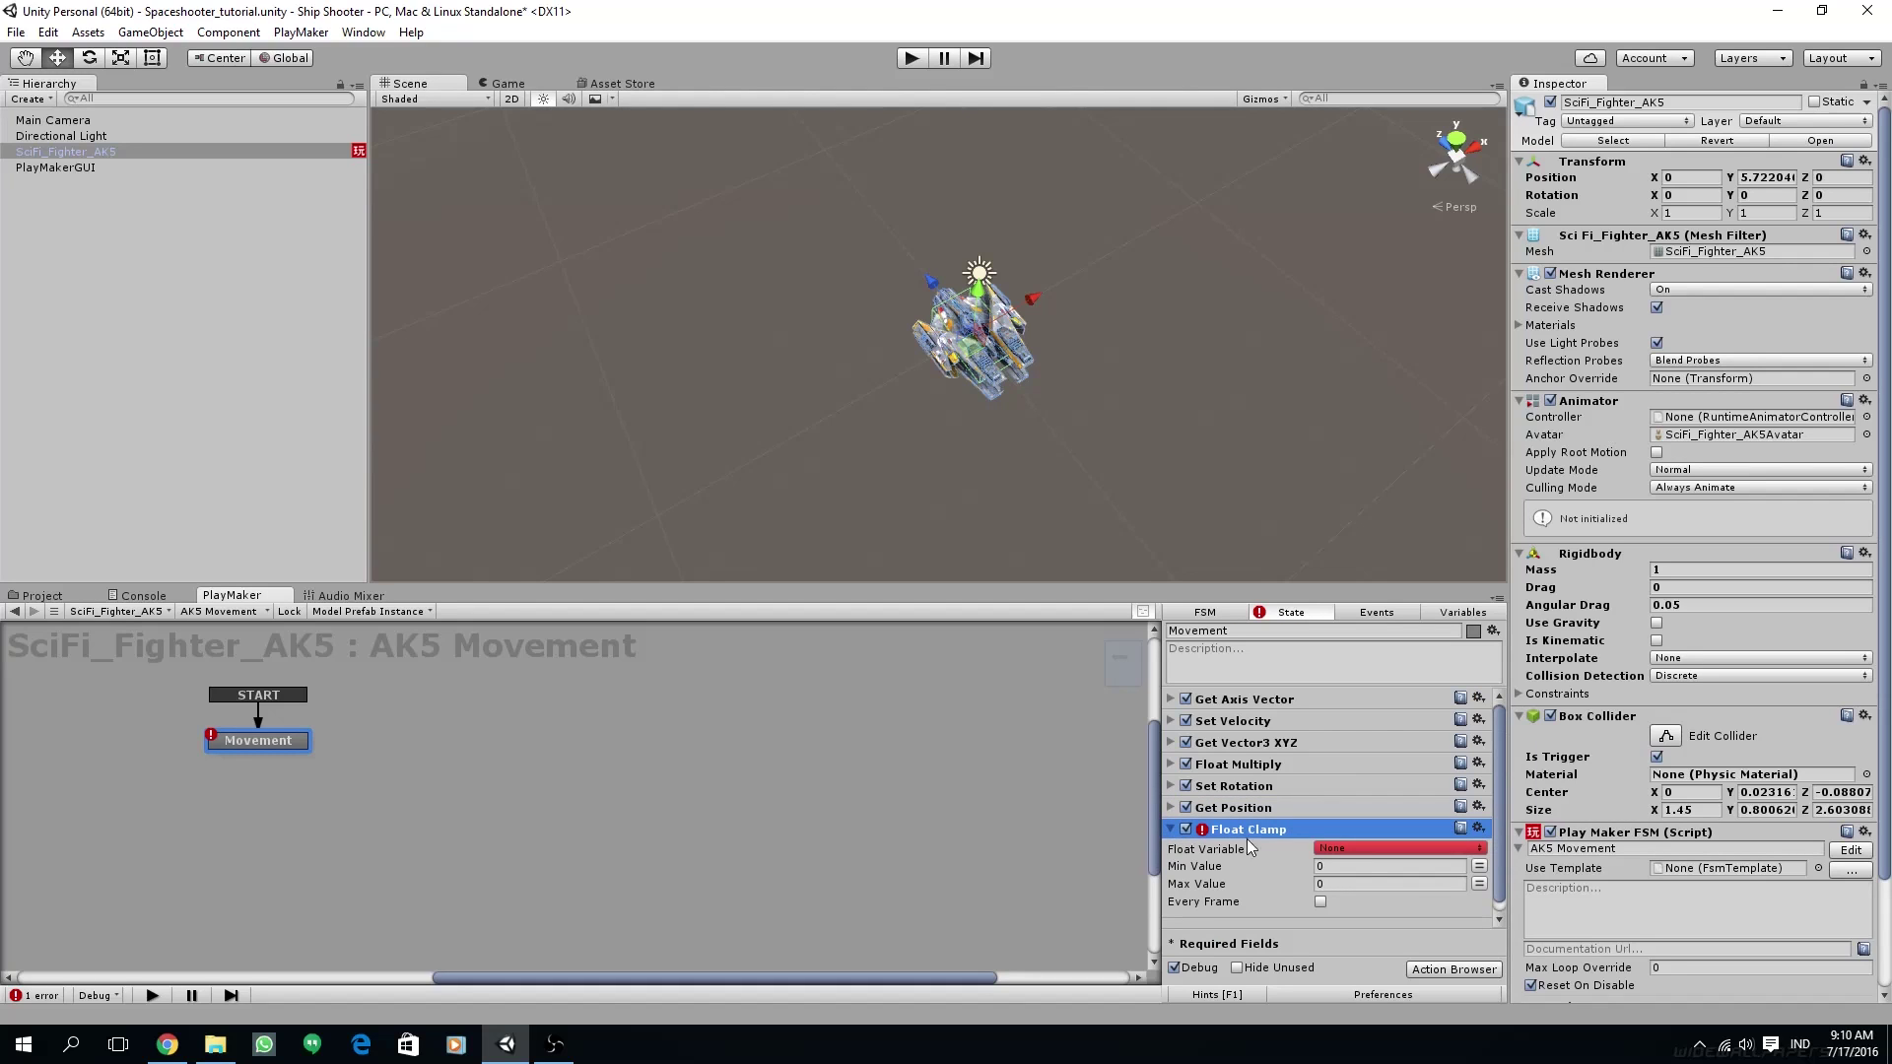
- Clamp X Position between -29 and 29 every frame
left_click(1379, 849)
left_click(1390, 913)
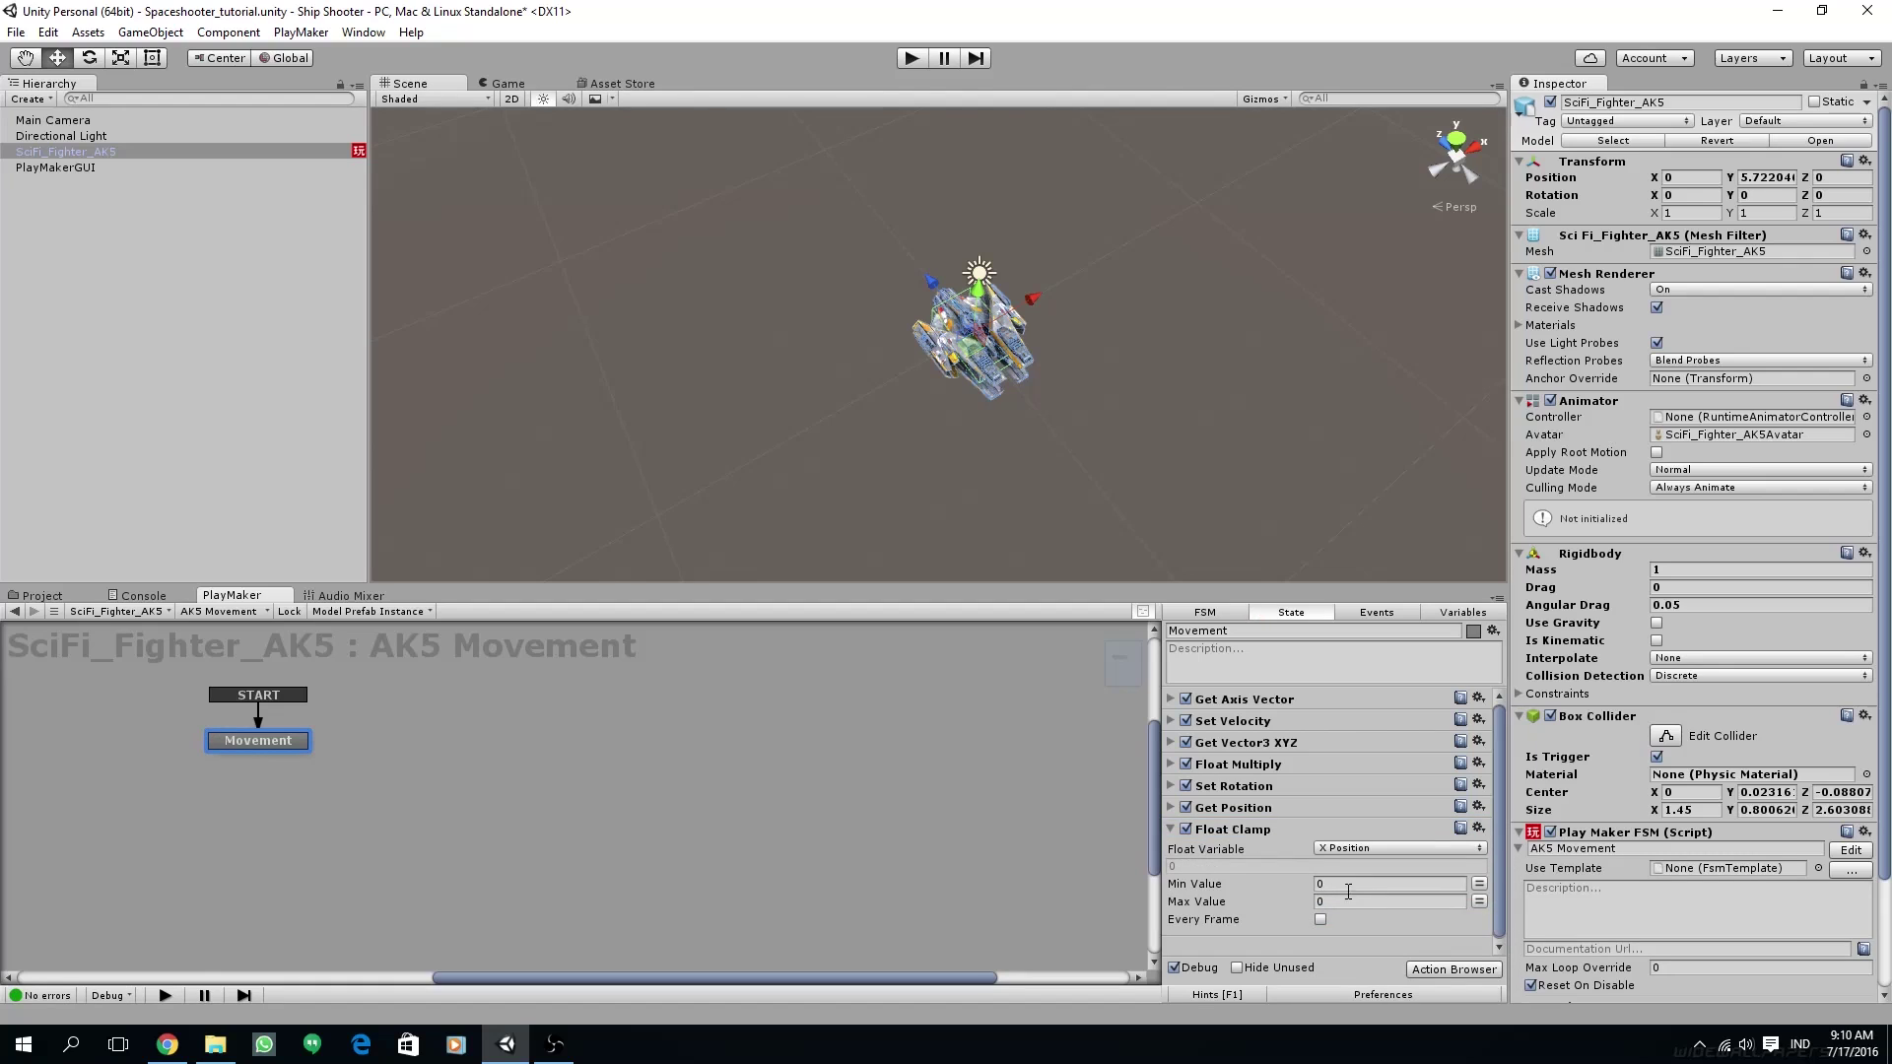
left_click(1374, 881)
left_click(1370, 900)
left_click(1320, 921)
left_click(1226, 830)
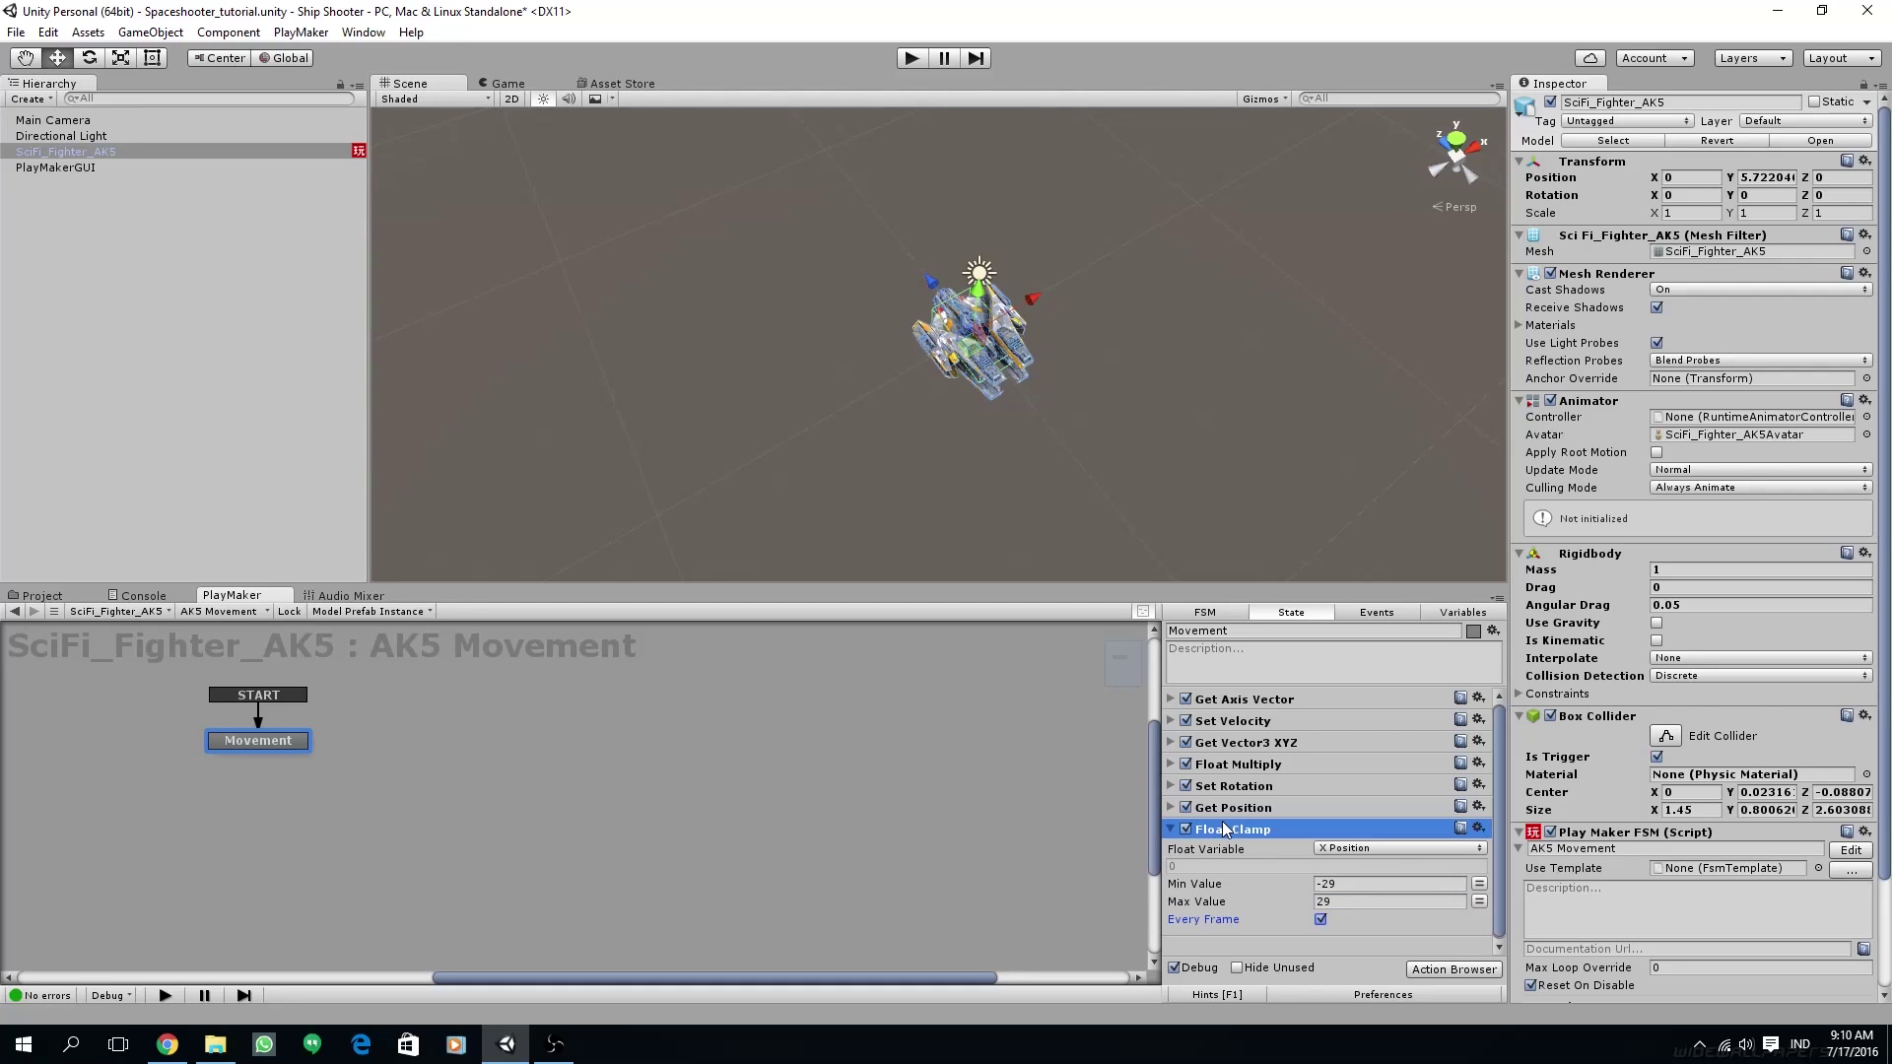
- Duplicate the Float Clamp and make the copy clamp Z Position between -15 and 15
key("ctrl+c")
key("ctrl+v")
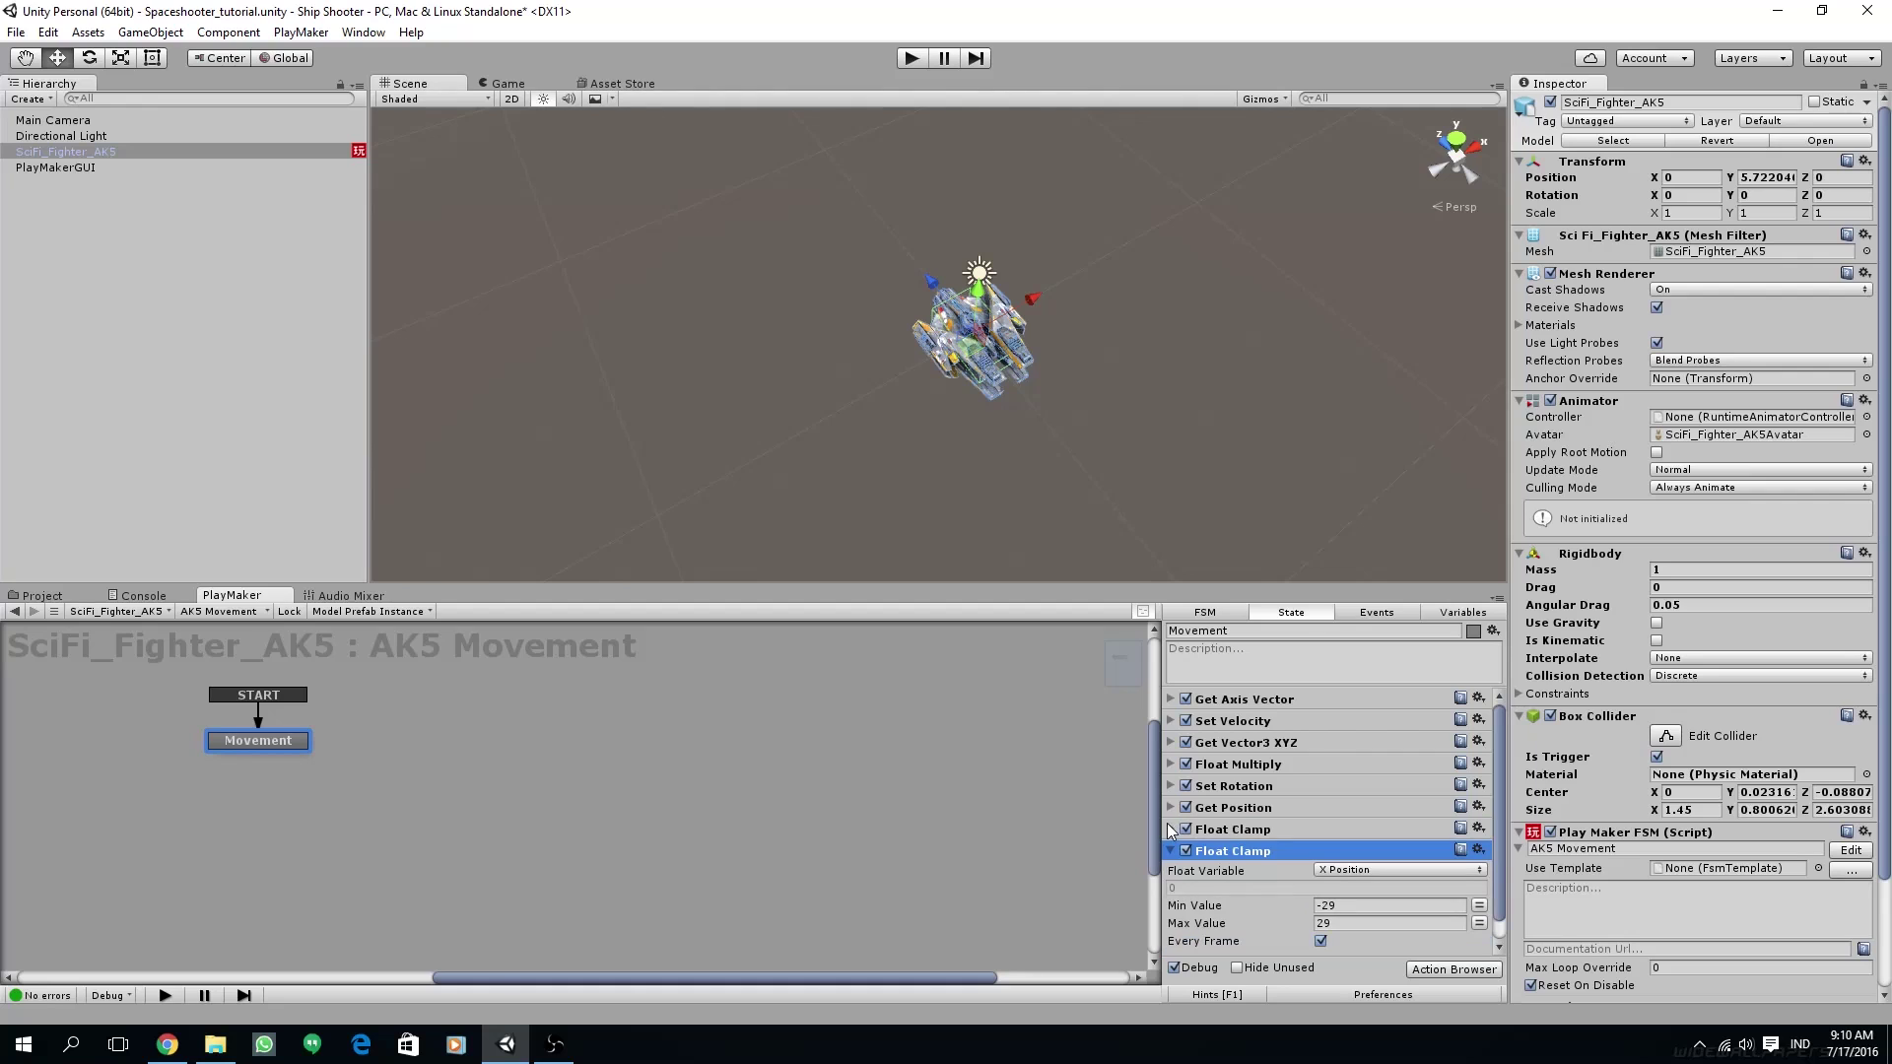
scroll(1350, 854, "down", 1)
left_click(1360, 847)
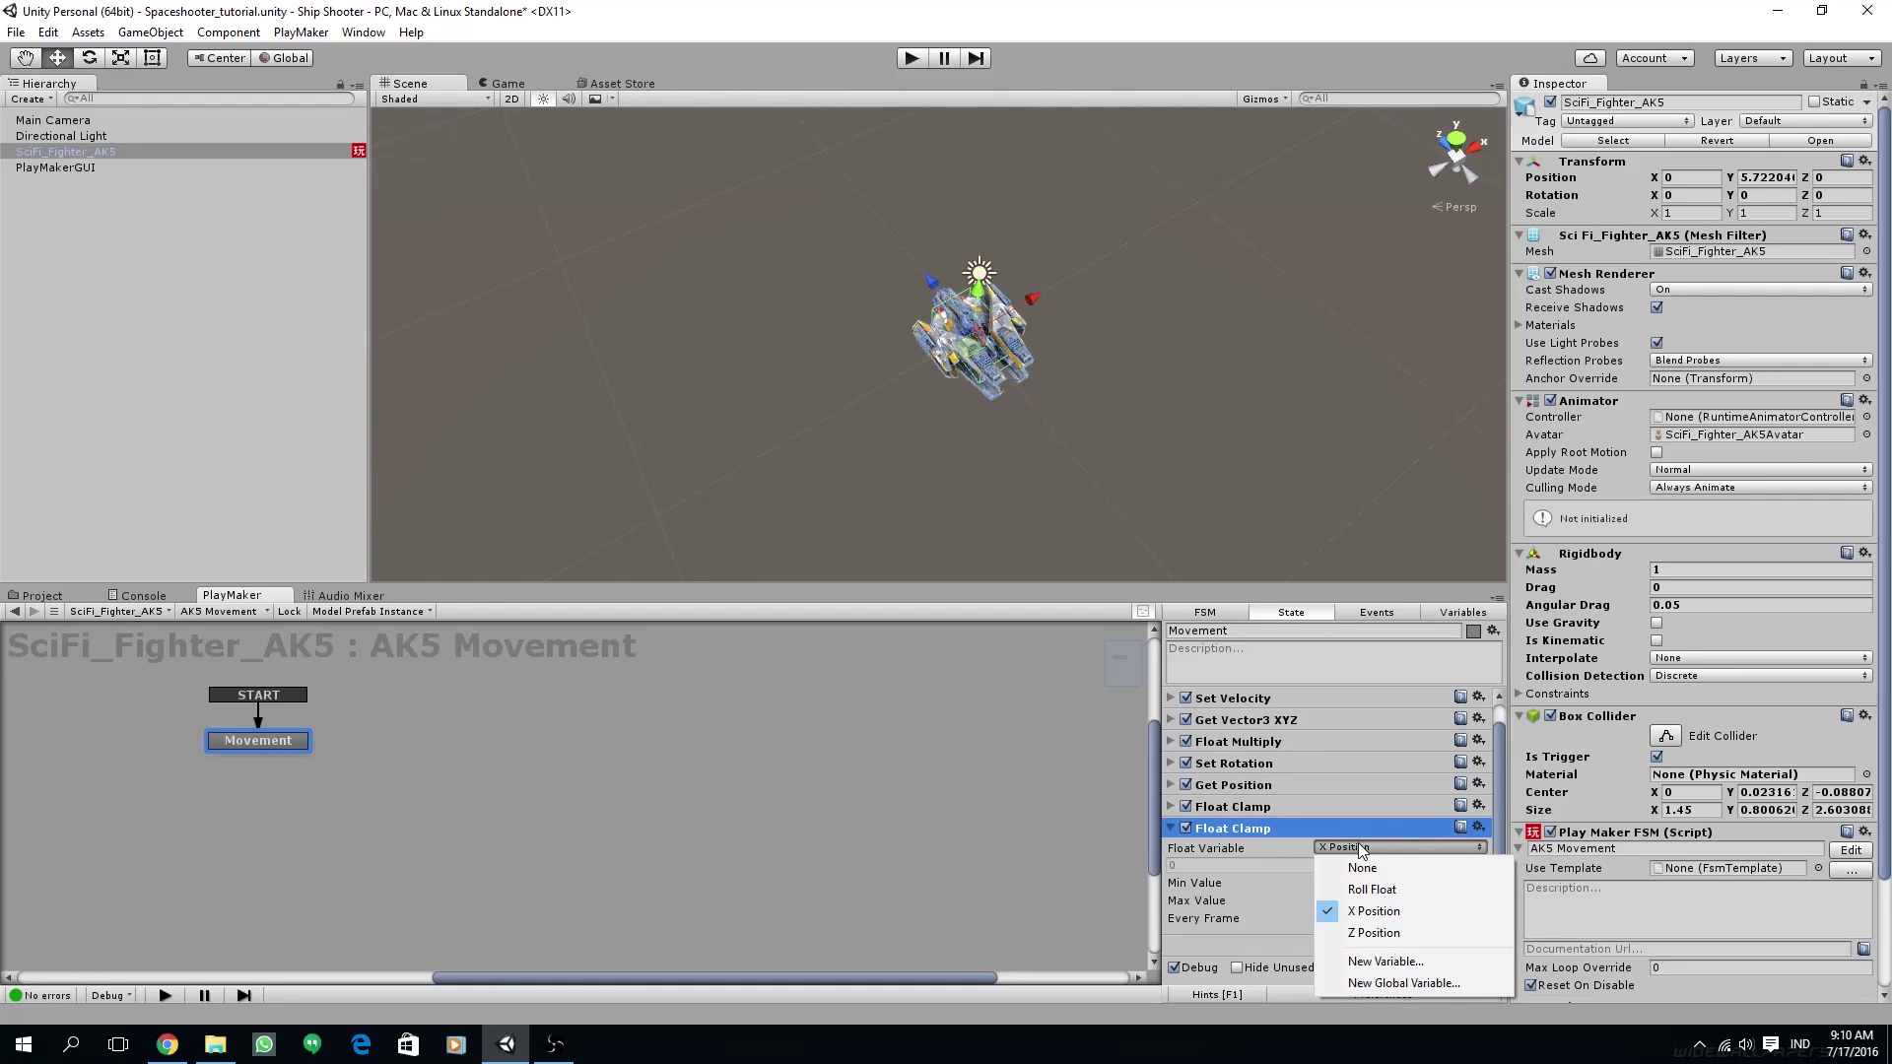
left_click(1380, 933)
left_click(1389, 882)
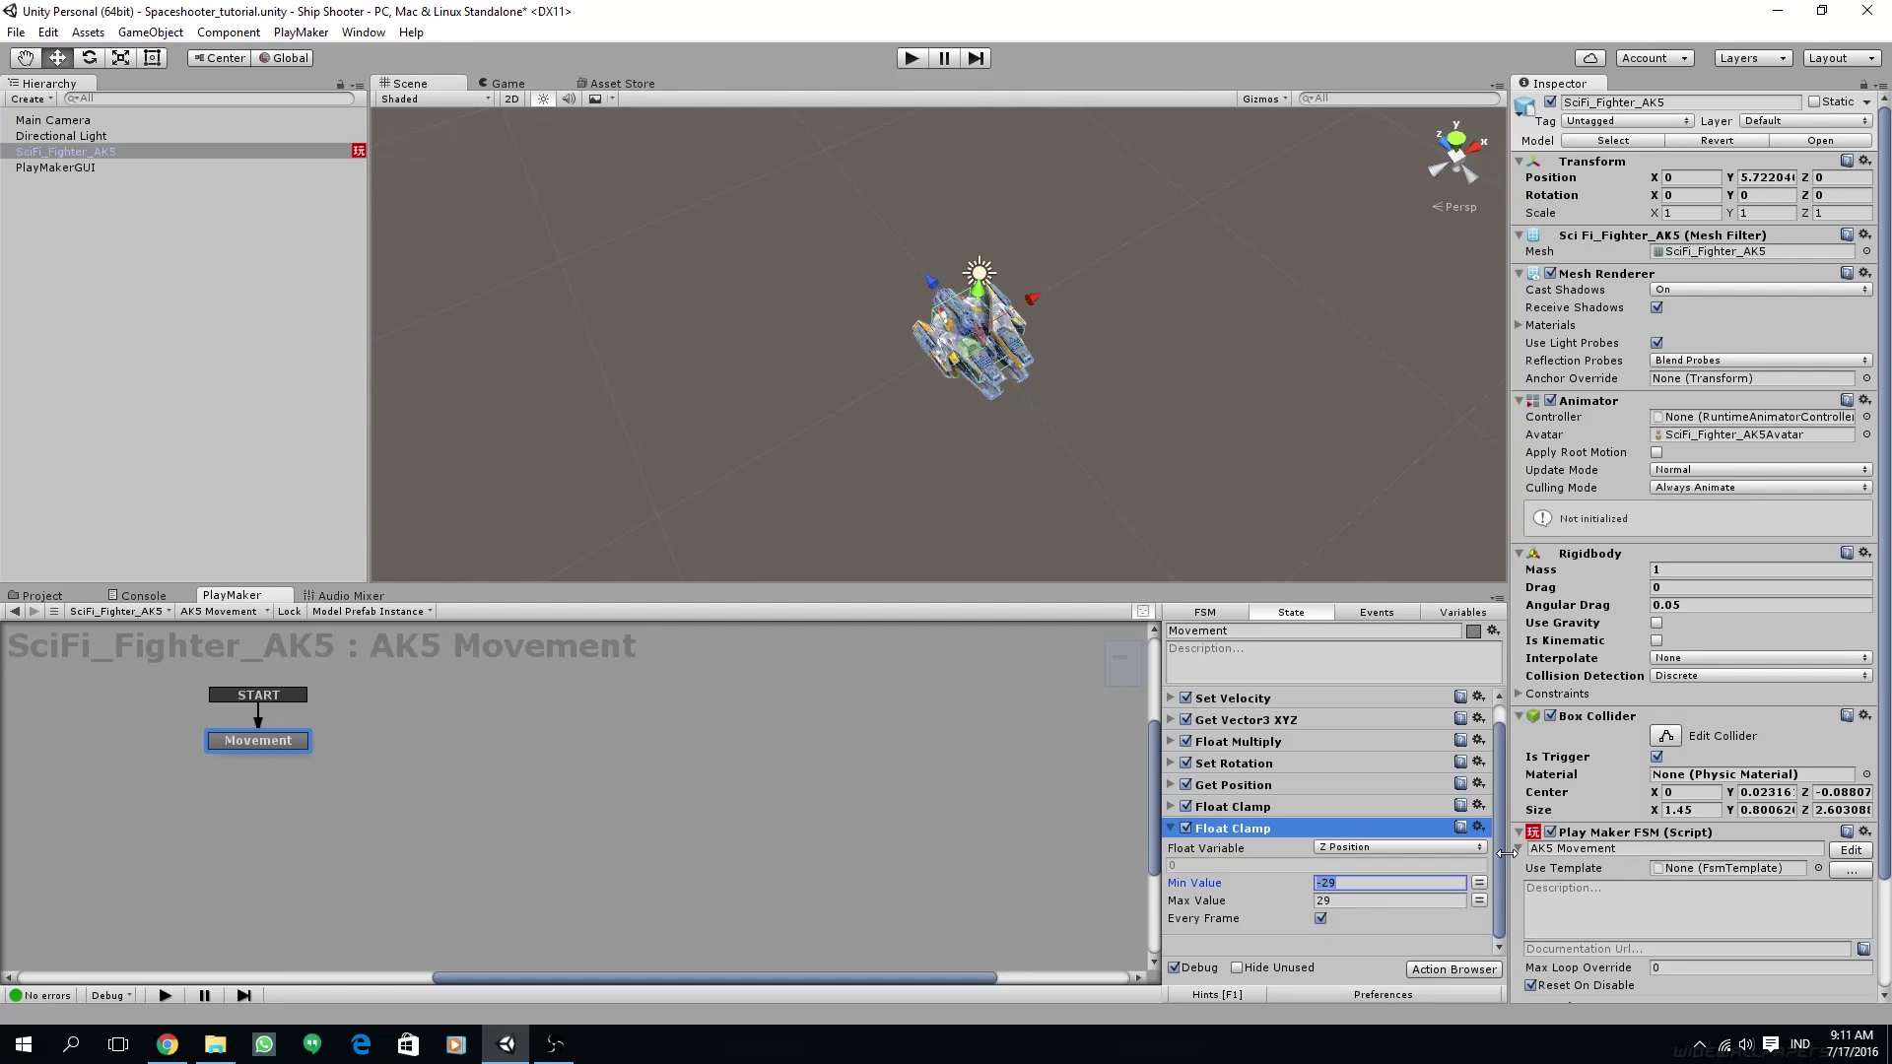
type("-15")
key("Tab")
type("1")
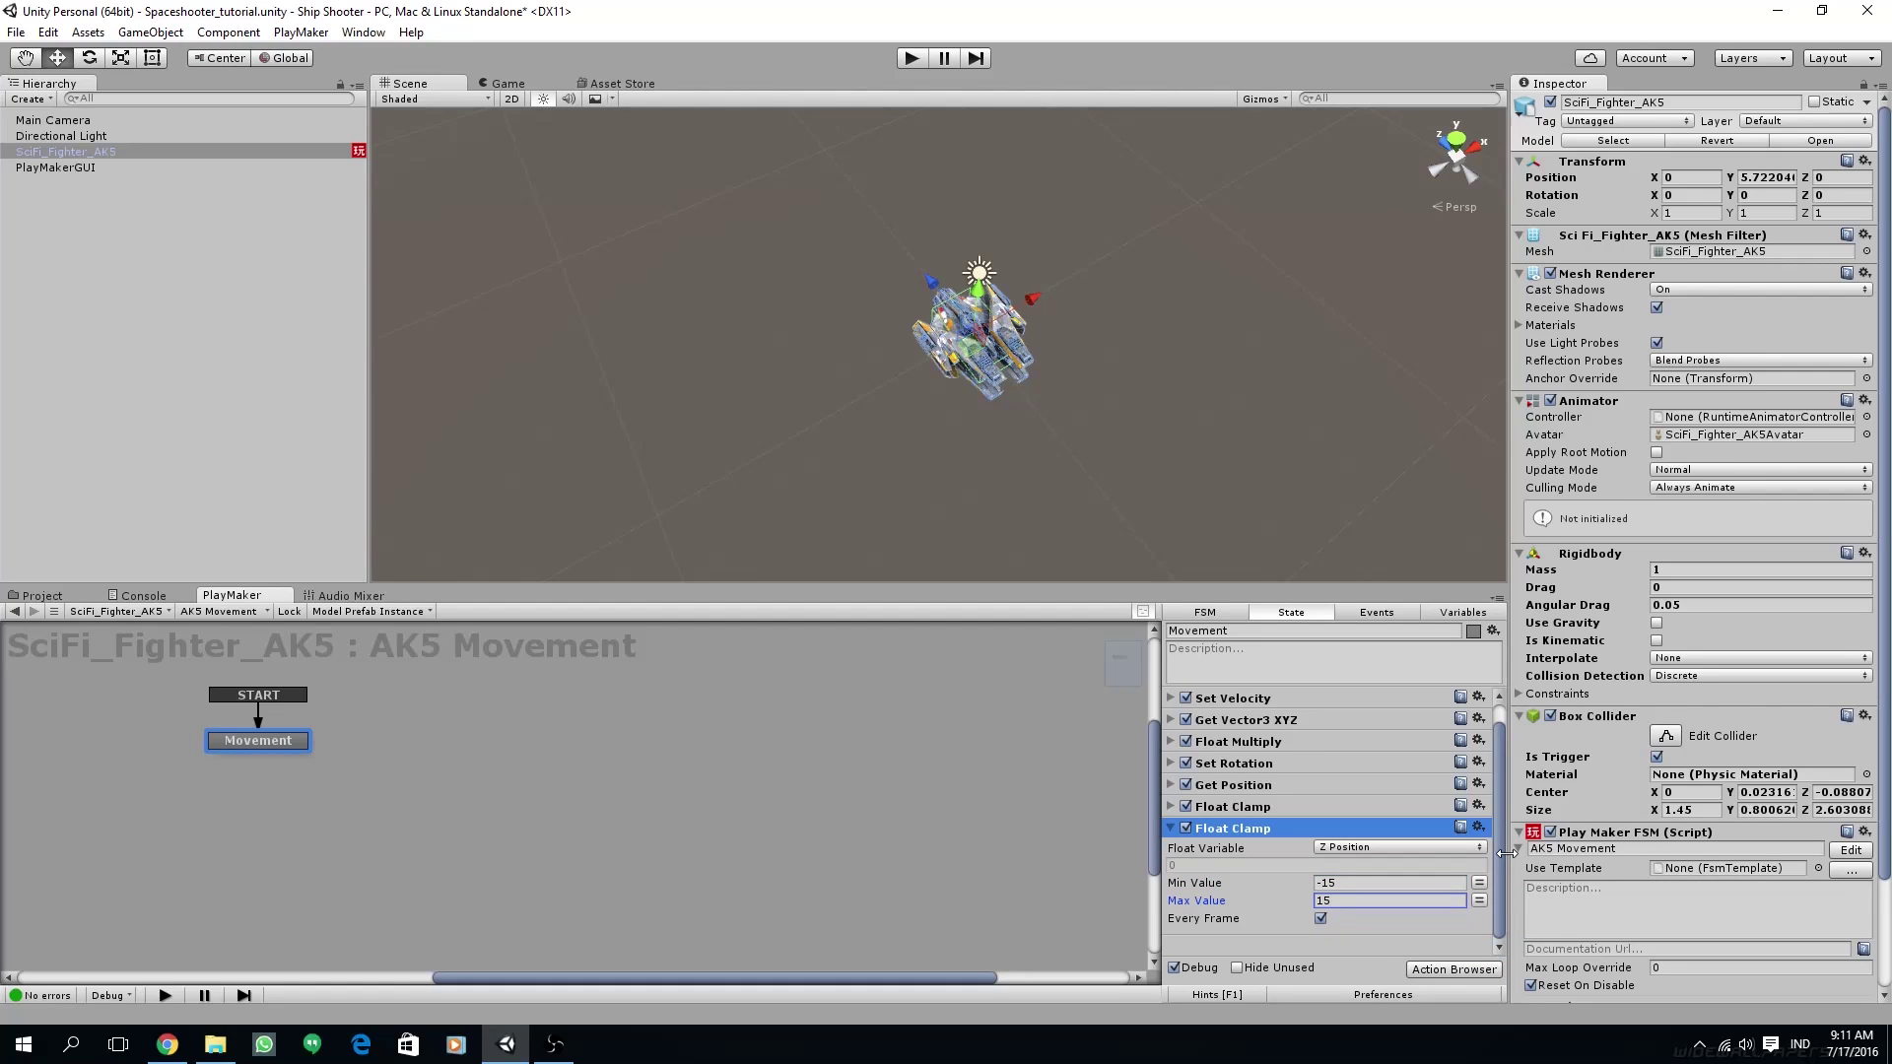
- Add a Set Position action and move it to the end of the Movement state
left_click(1171, 828)
left_click(1454, 969)
type("se")
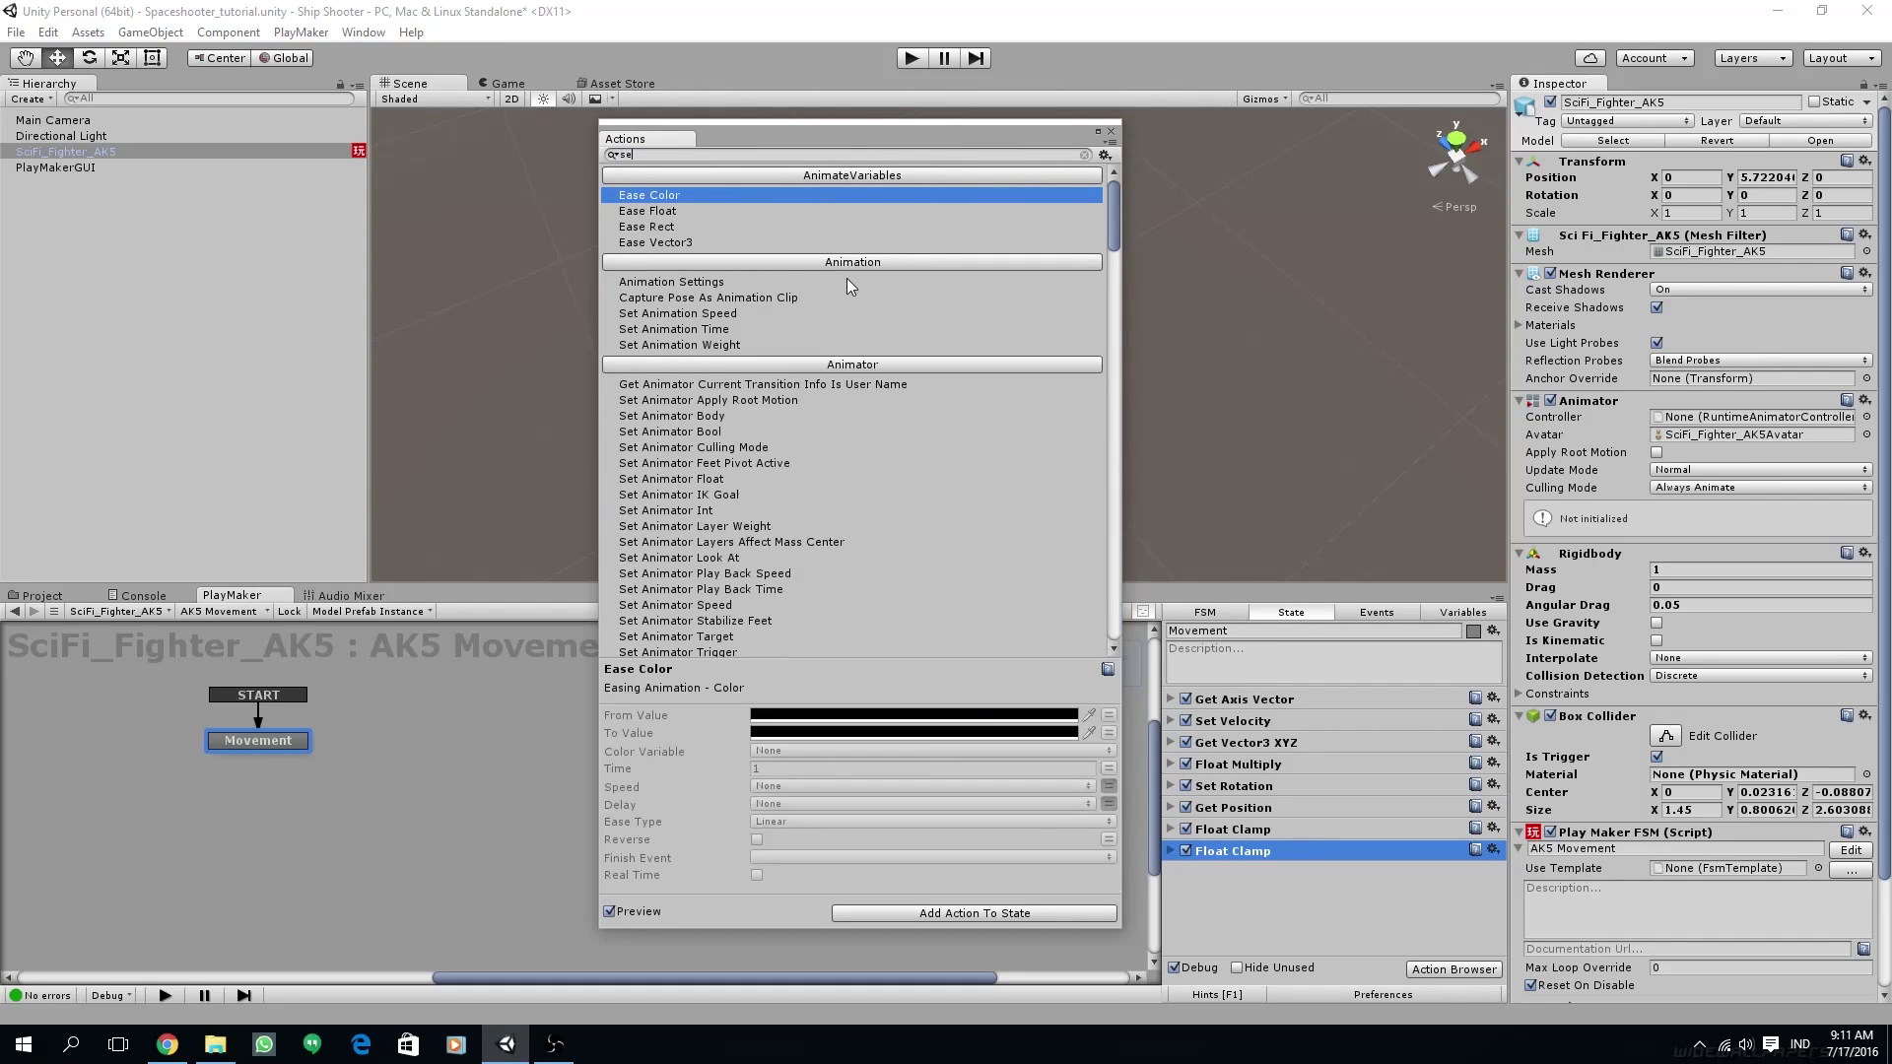
type("t posi")
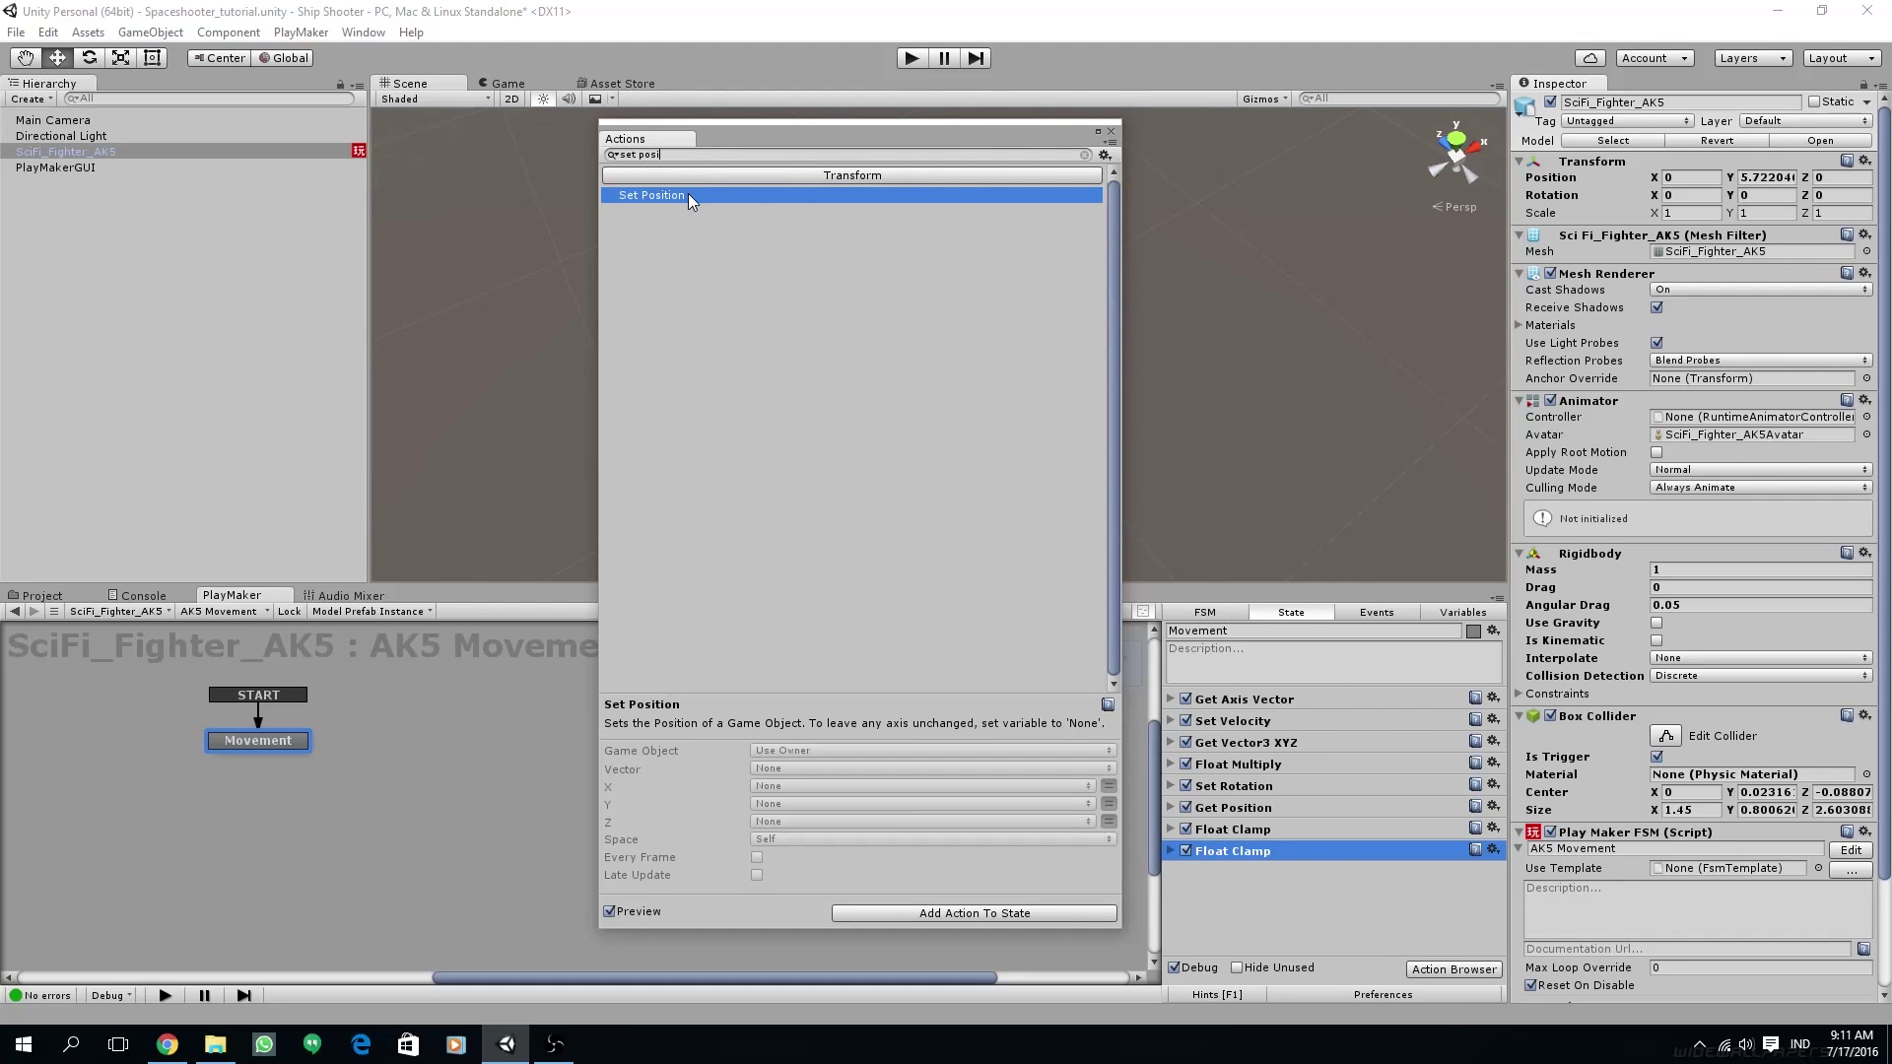
double_click(688, 194)
left_click(1111, 131)
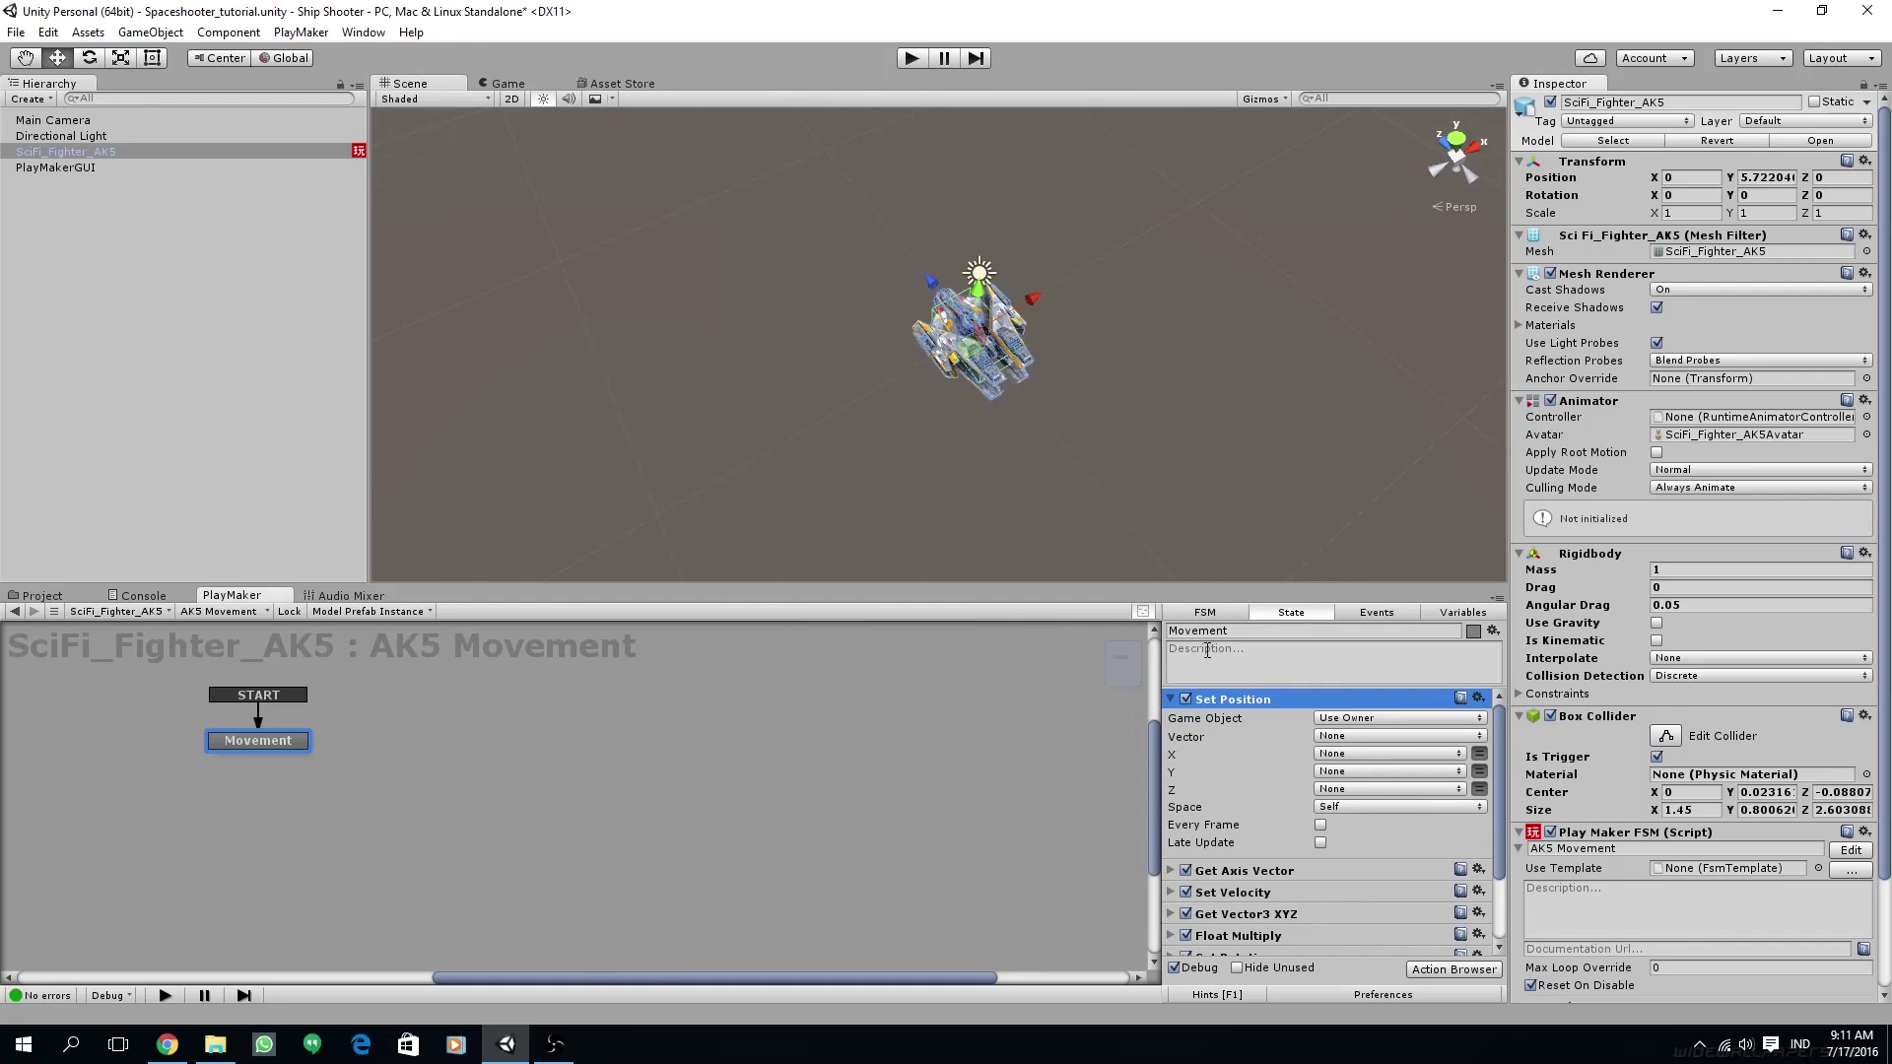
left_click(1169, 698)
left_click_drag(1232, 700, 1237, 887)
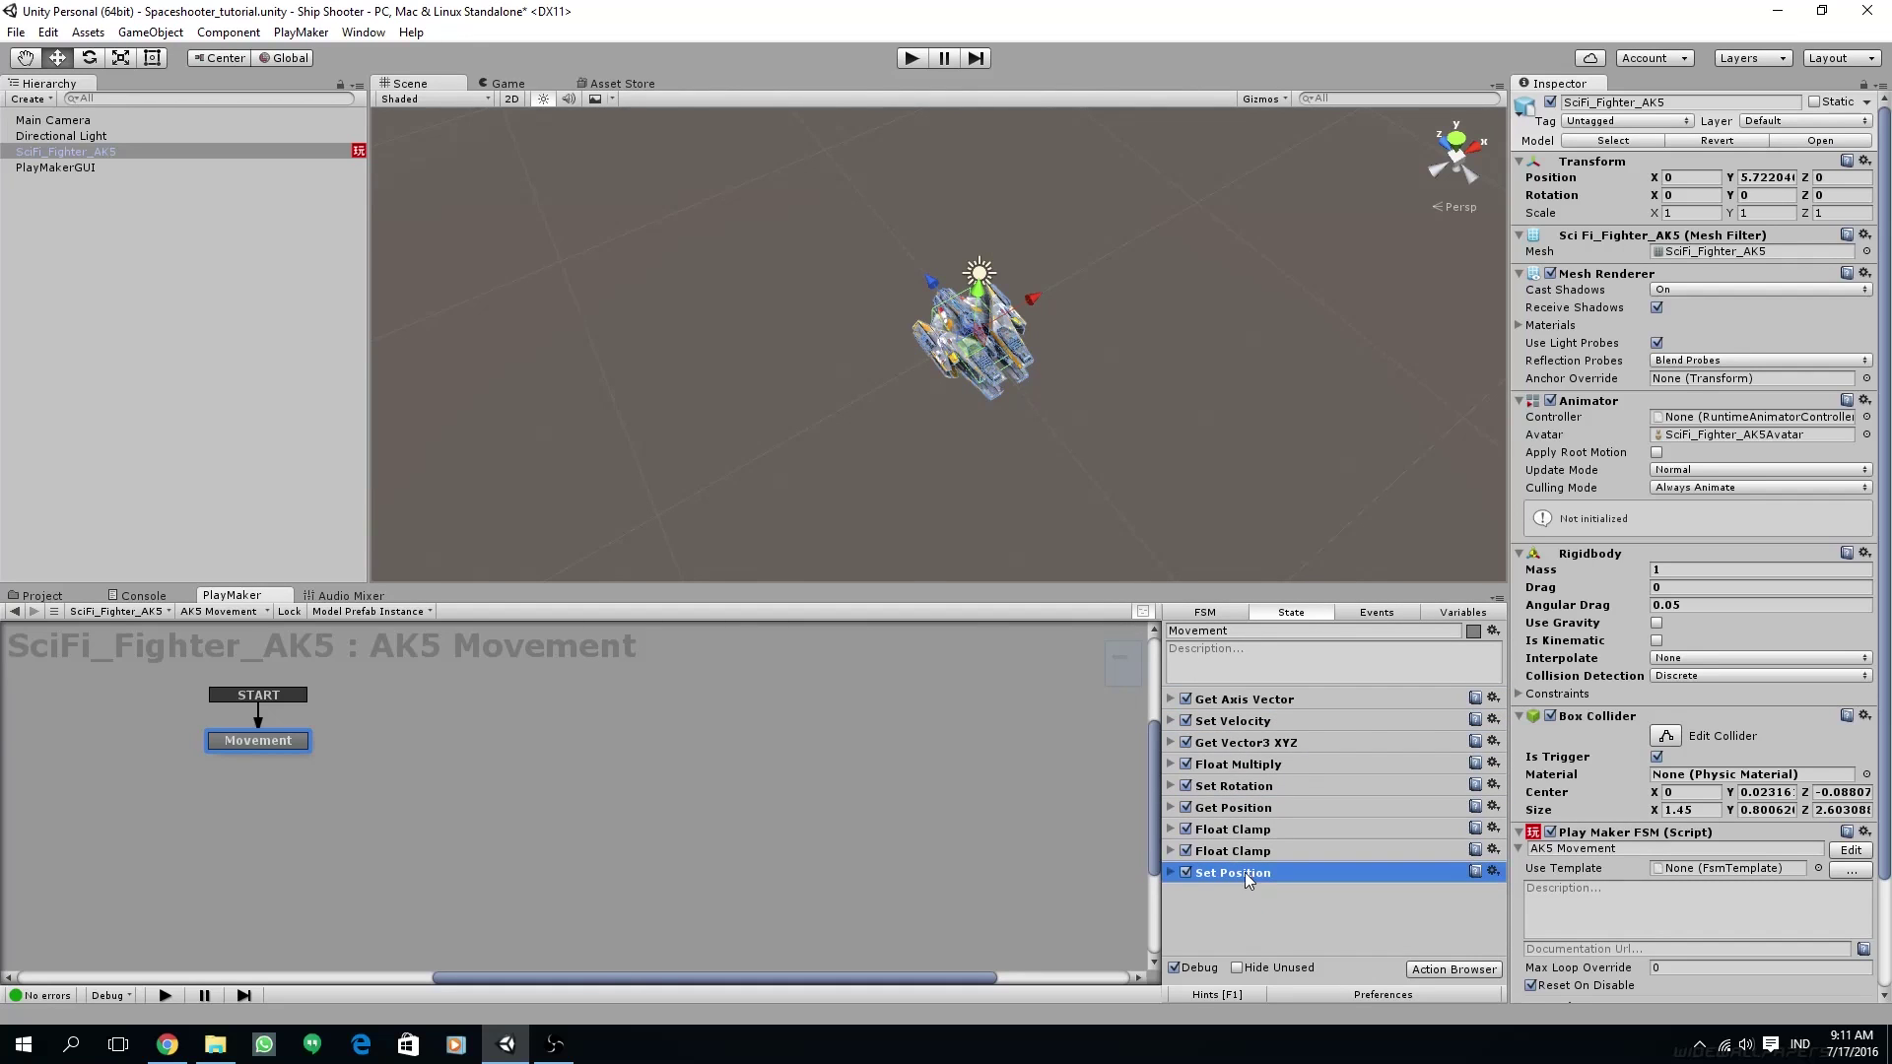
left_click(1168, 873)
- Drive X and Z from X Position and Z Position, with Every Frame and Late Update, then play
scroll(1237, 854, "down", 3)
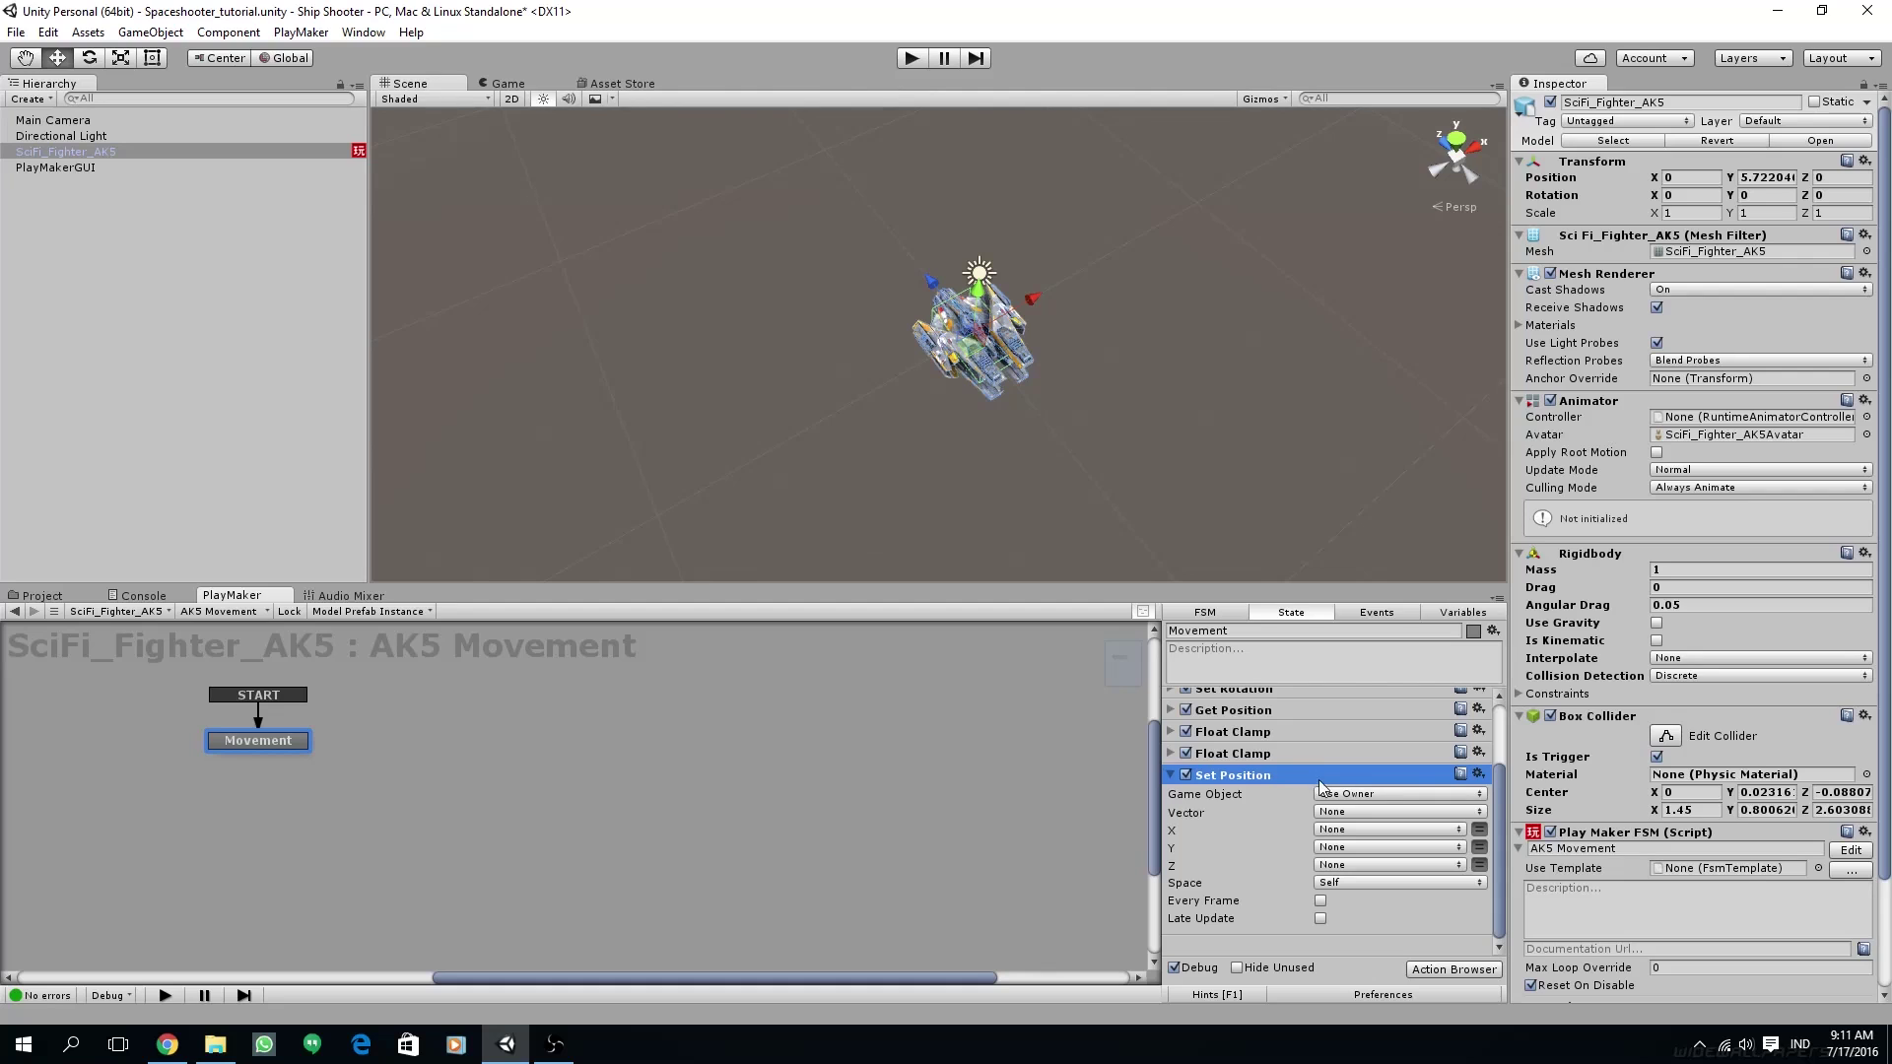
left_click(1360, 832)
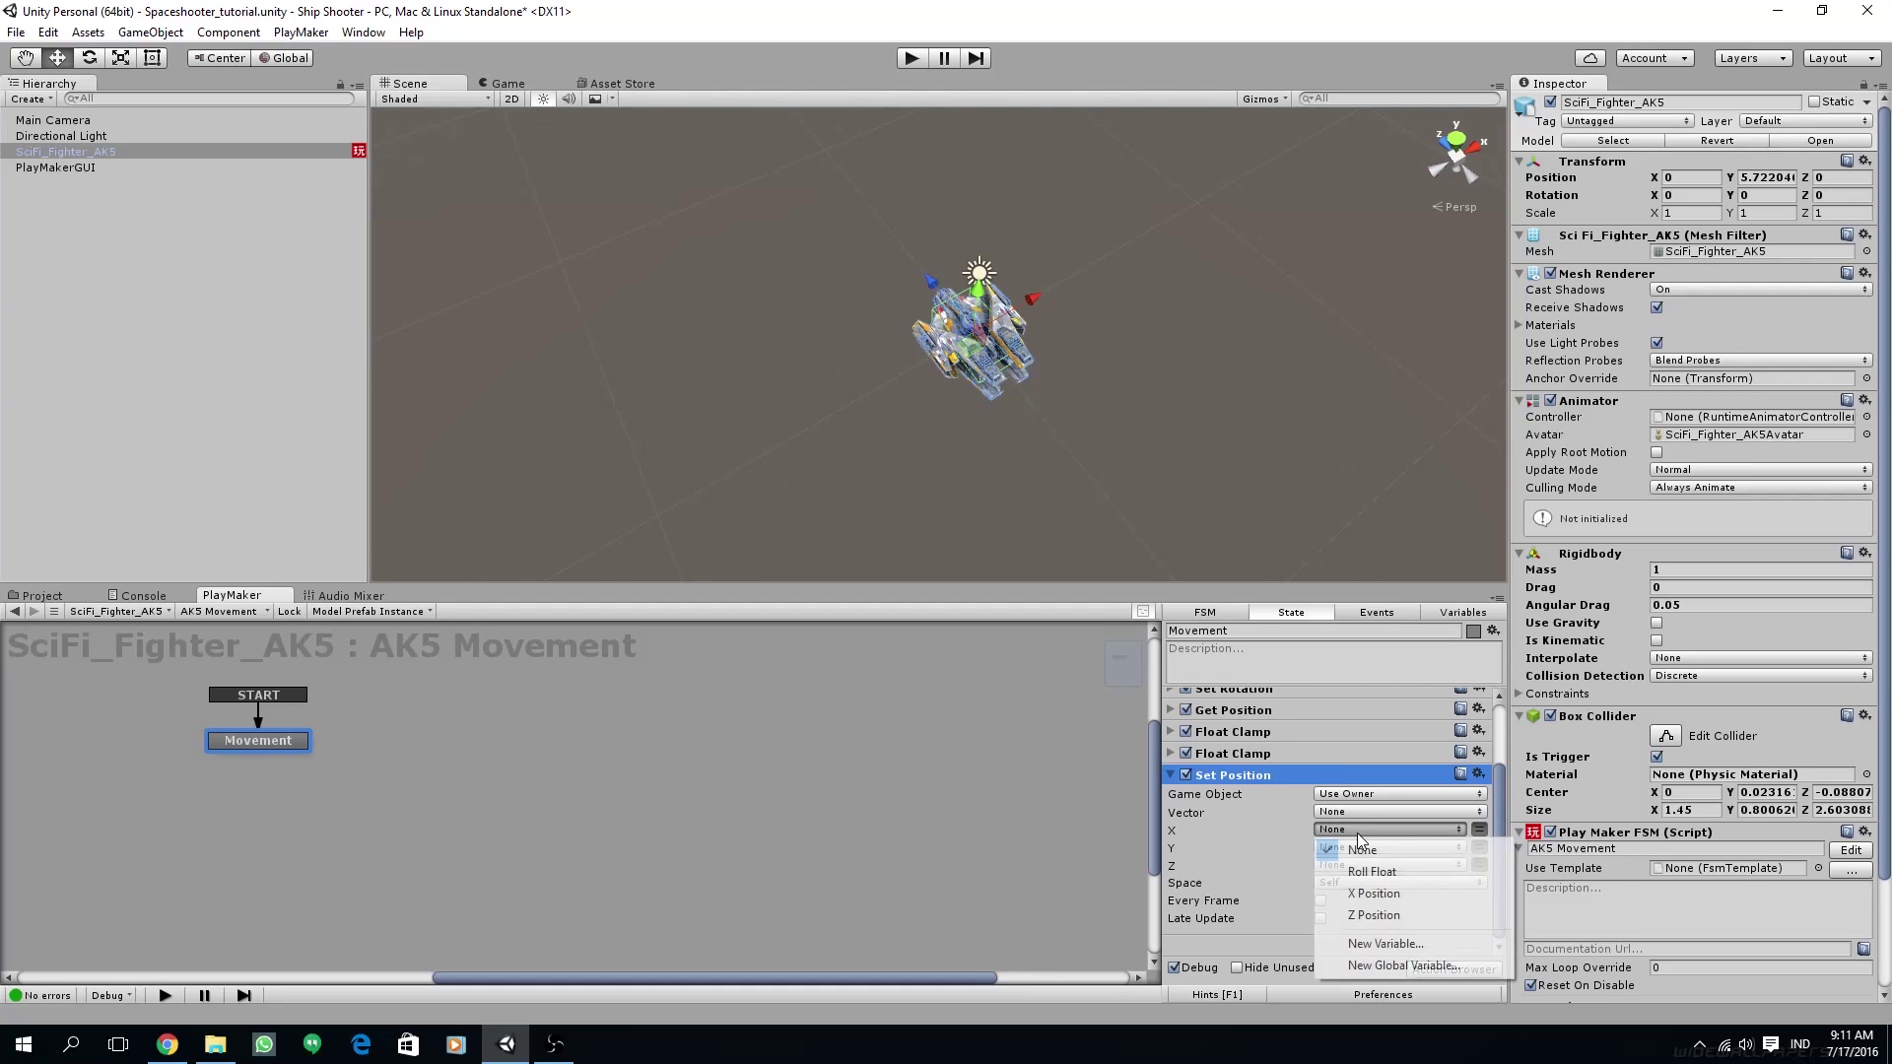
left_click(1378, 889)
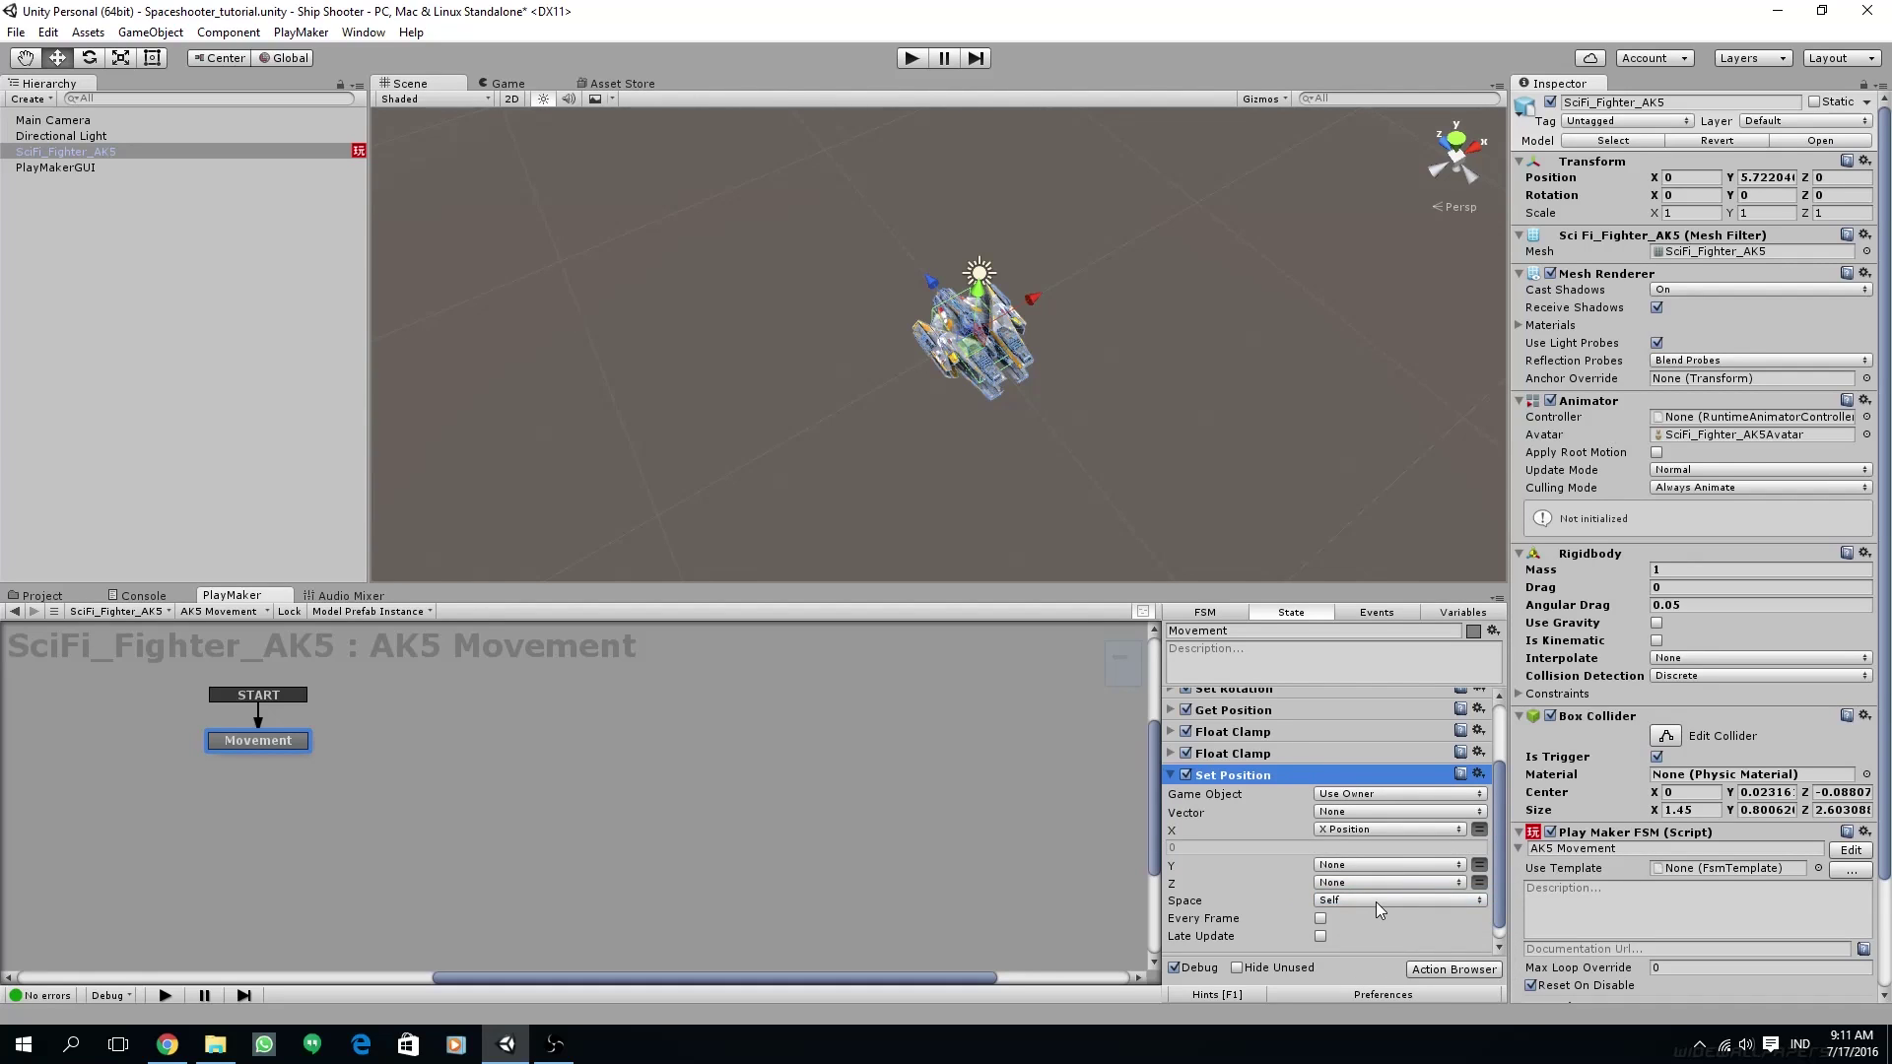
left_click(1366, 884)
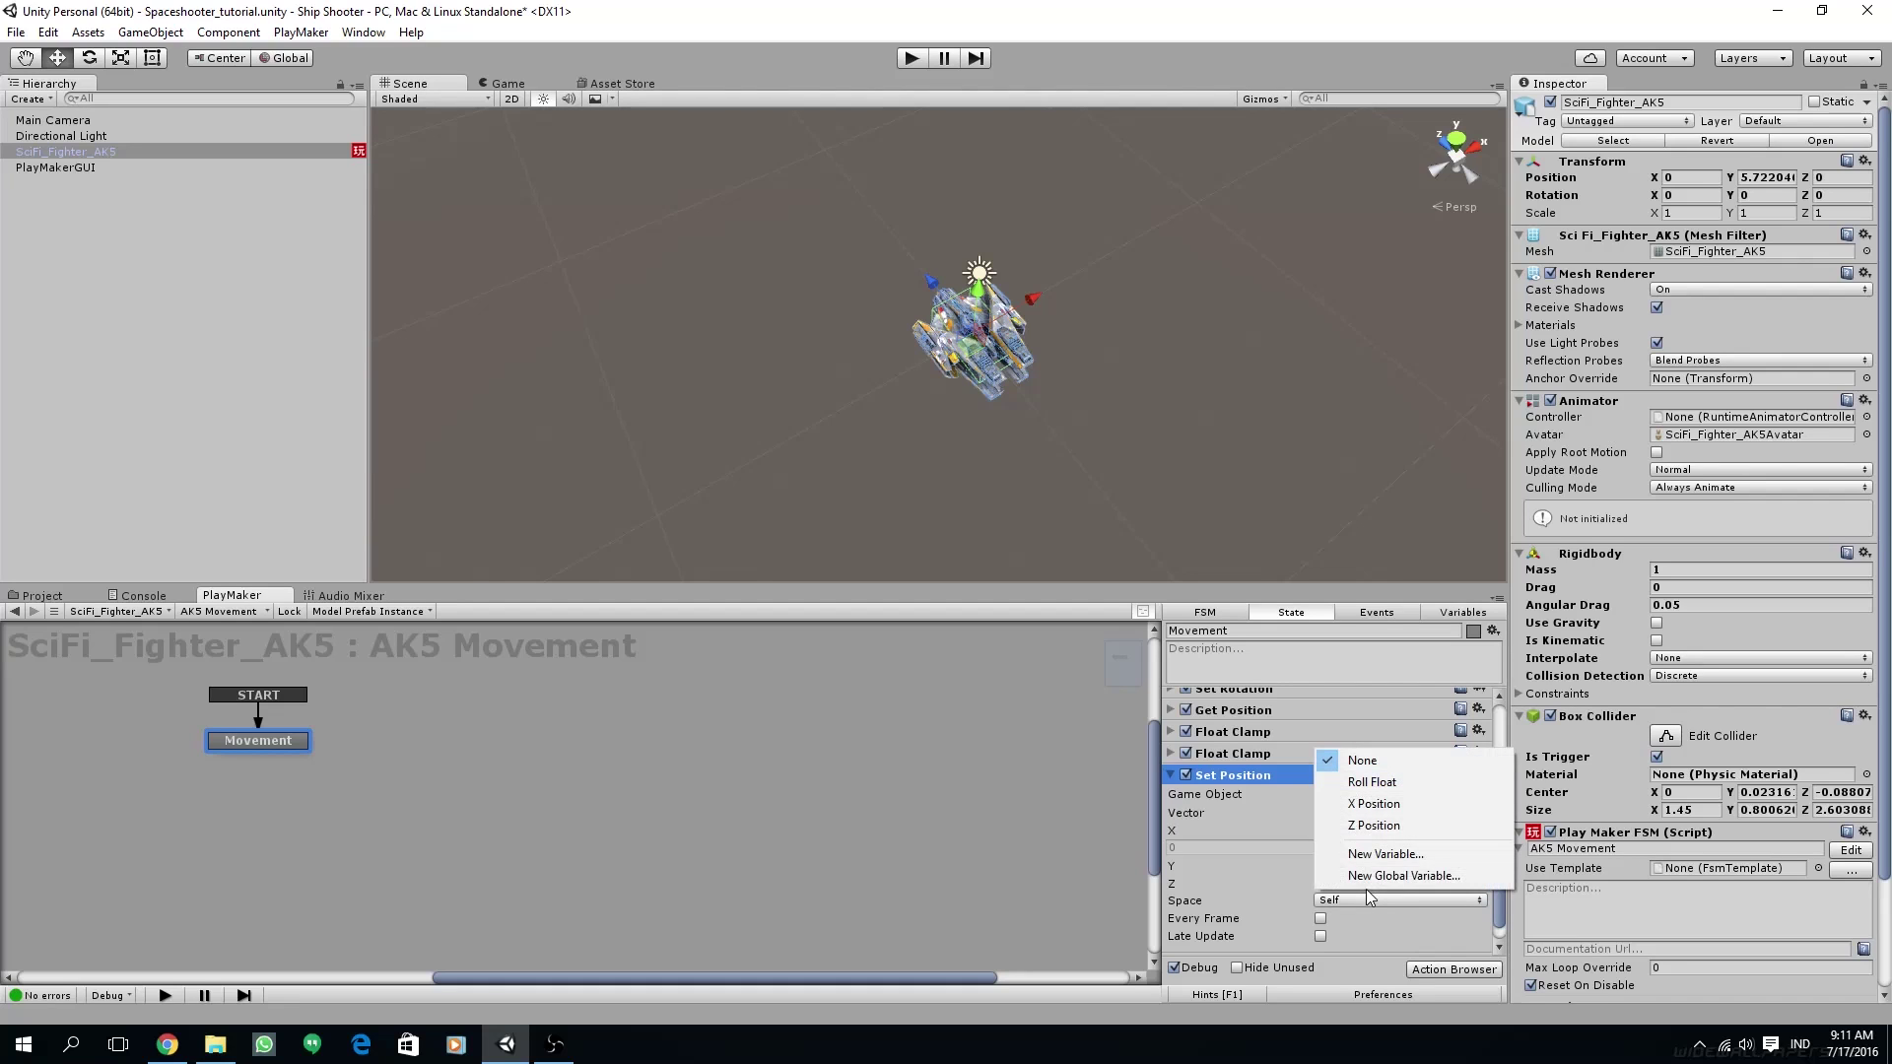
left_click(1375, 826)
left_click(1322, 936)
left_click(1322, 952)
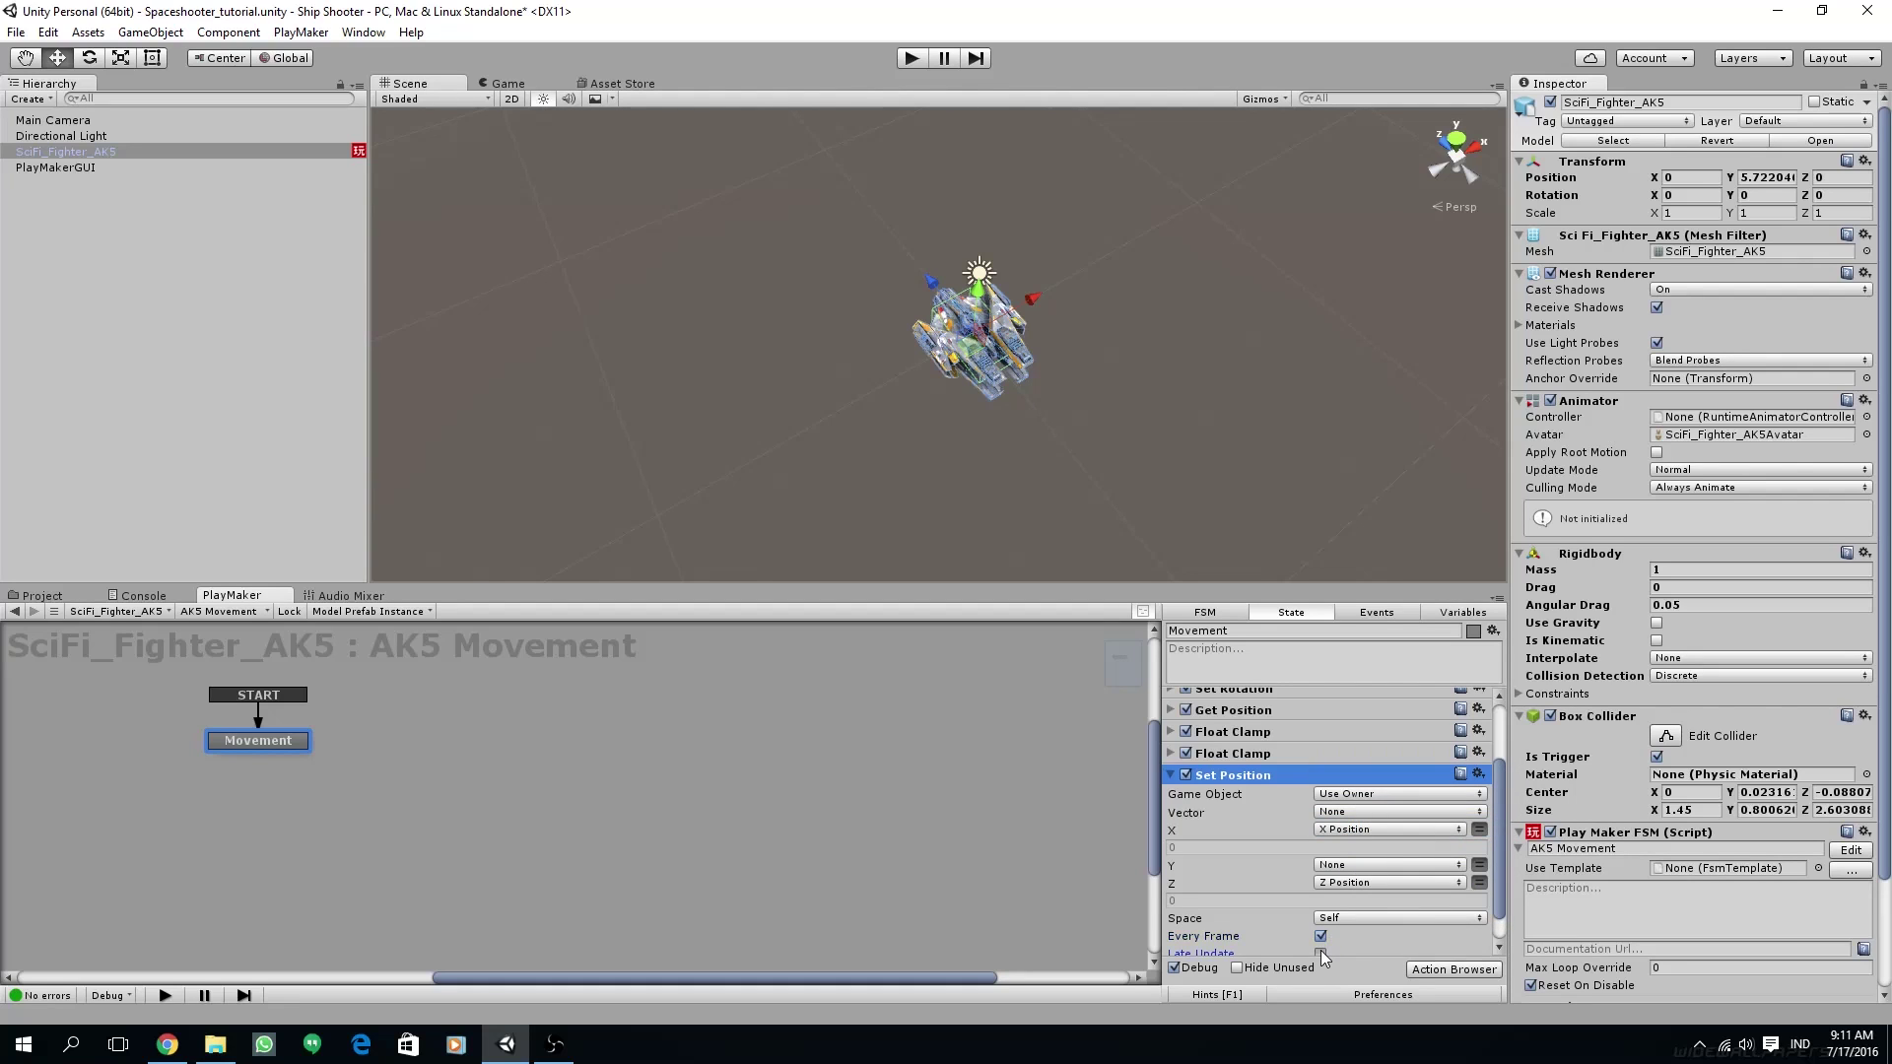
scroll(1340, 944, "down", 1)
left_click(1171, 742)
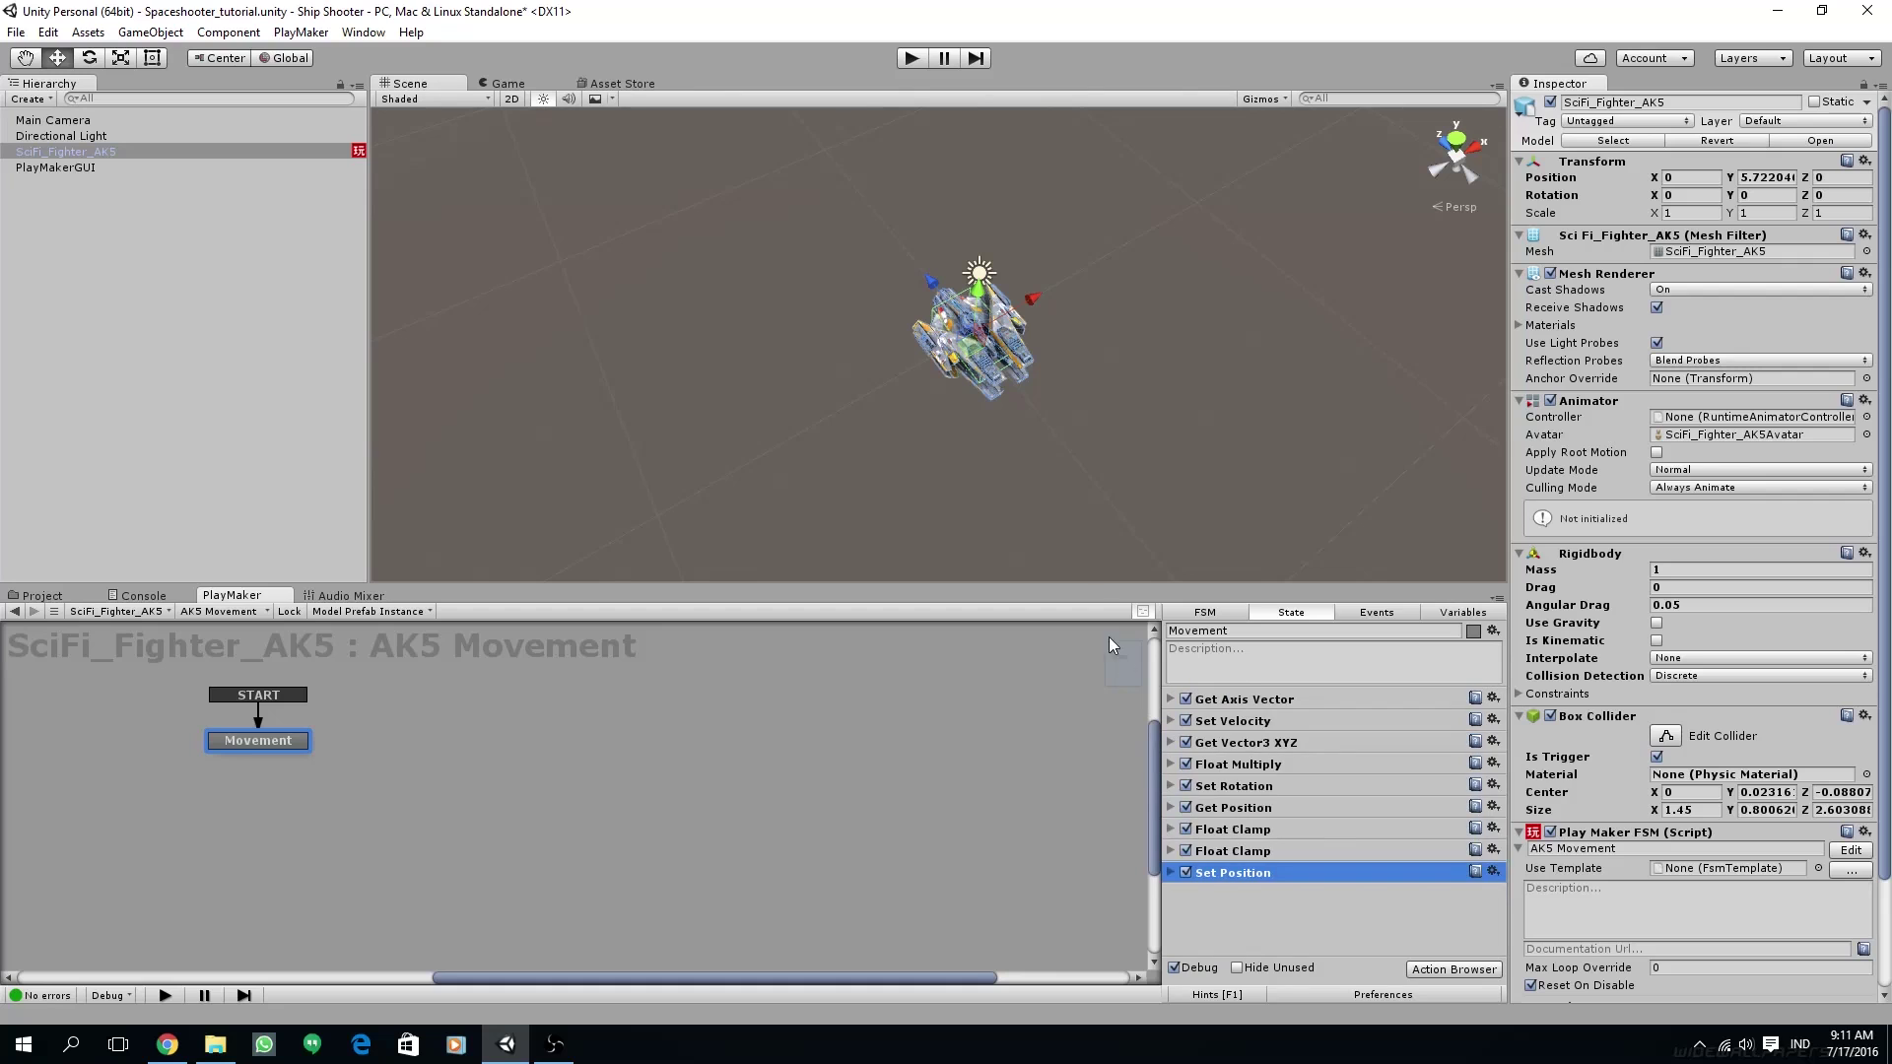
left_click(912, 57)
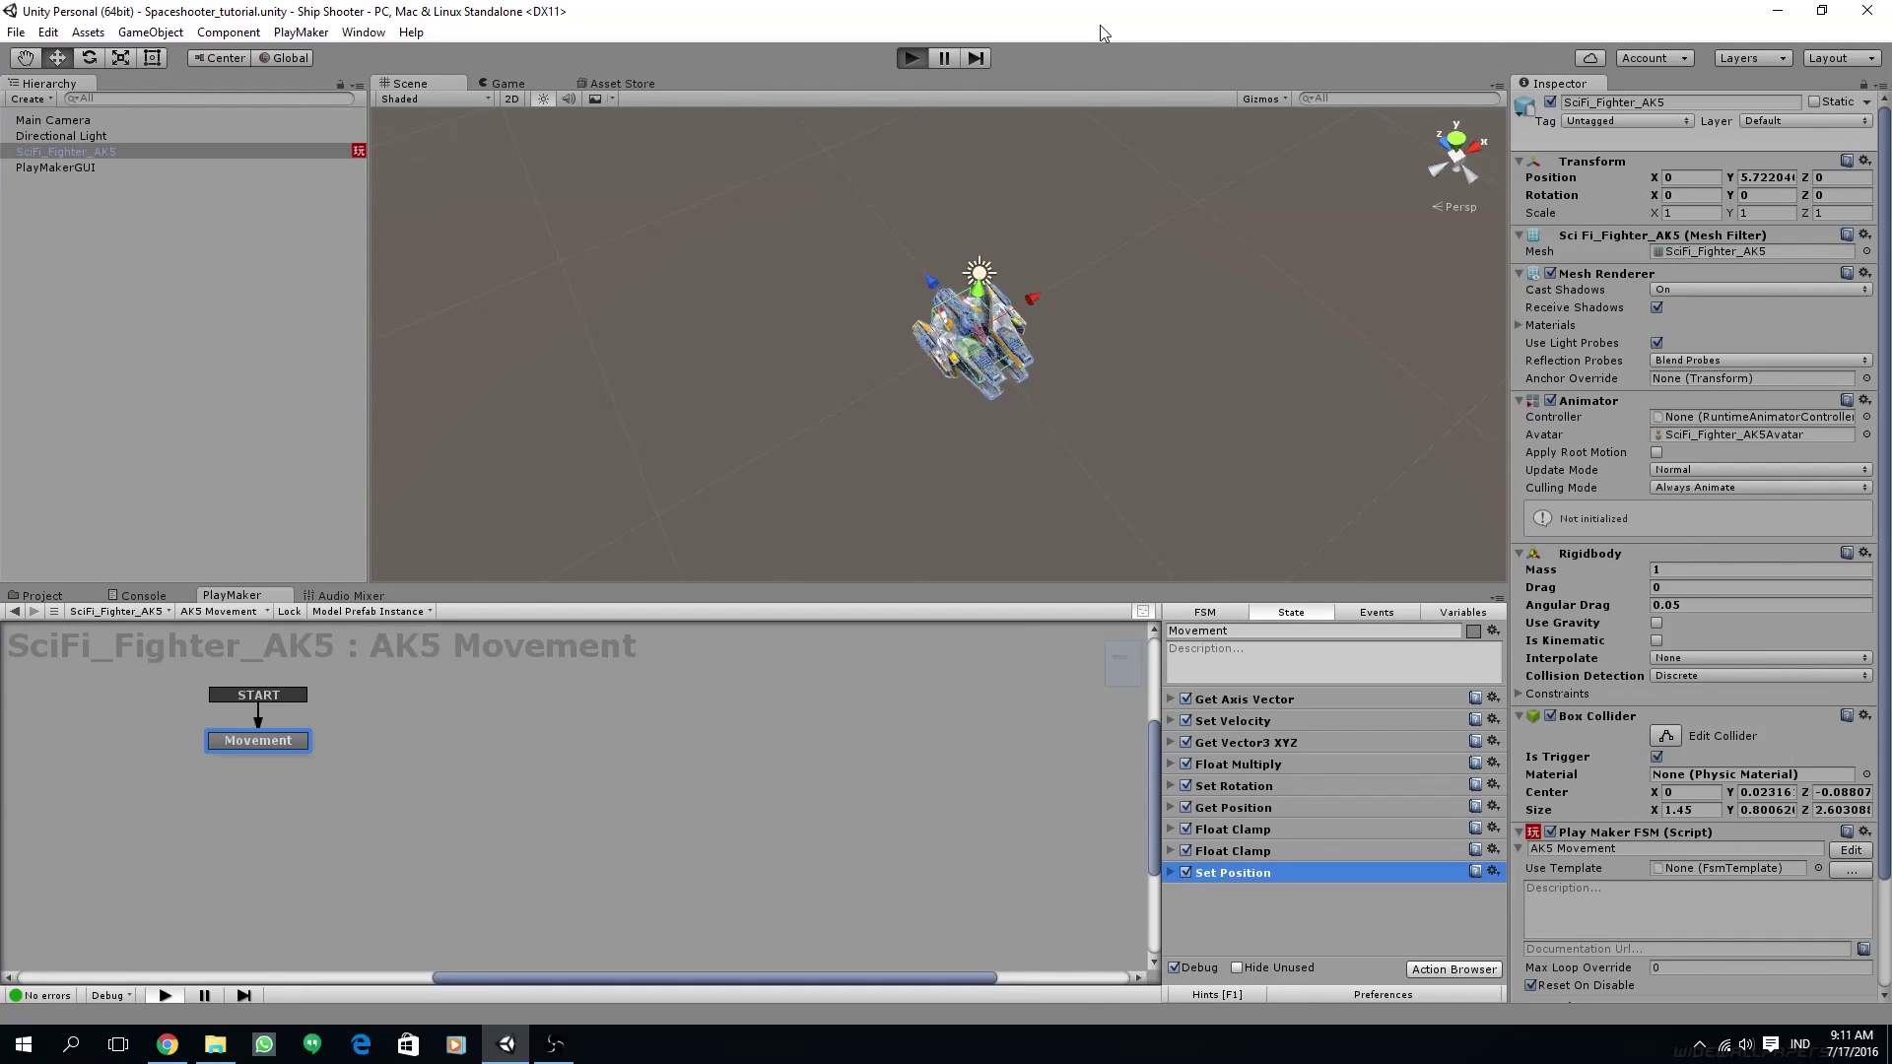
- Fly the fighter right, left, up and down to its movement limits, then stop play mode
key("Right")
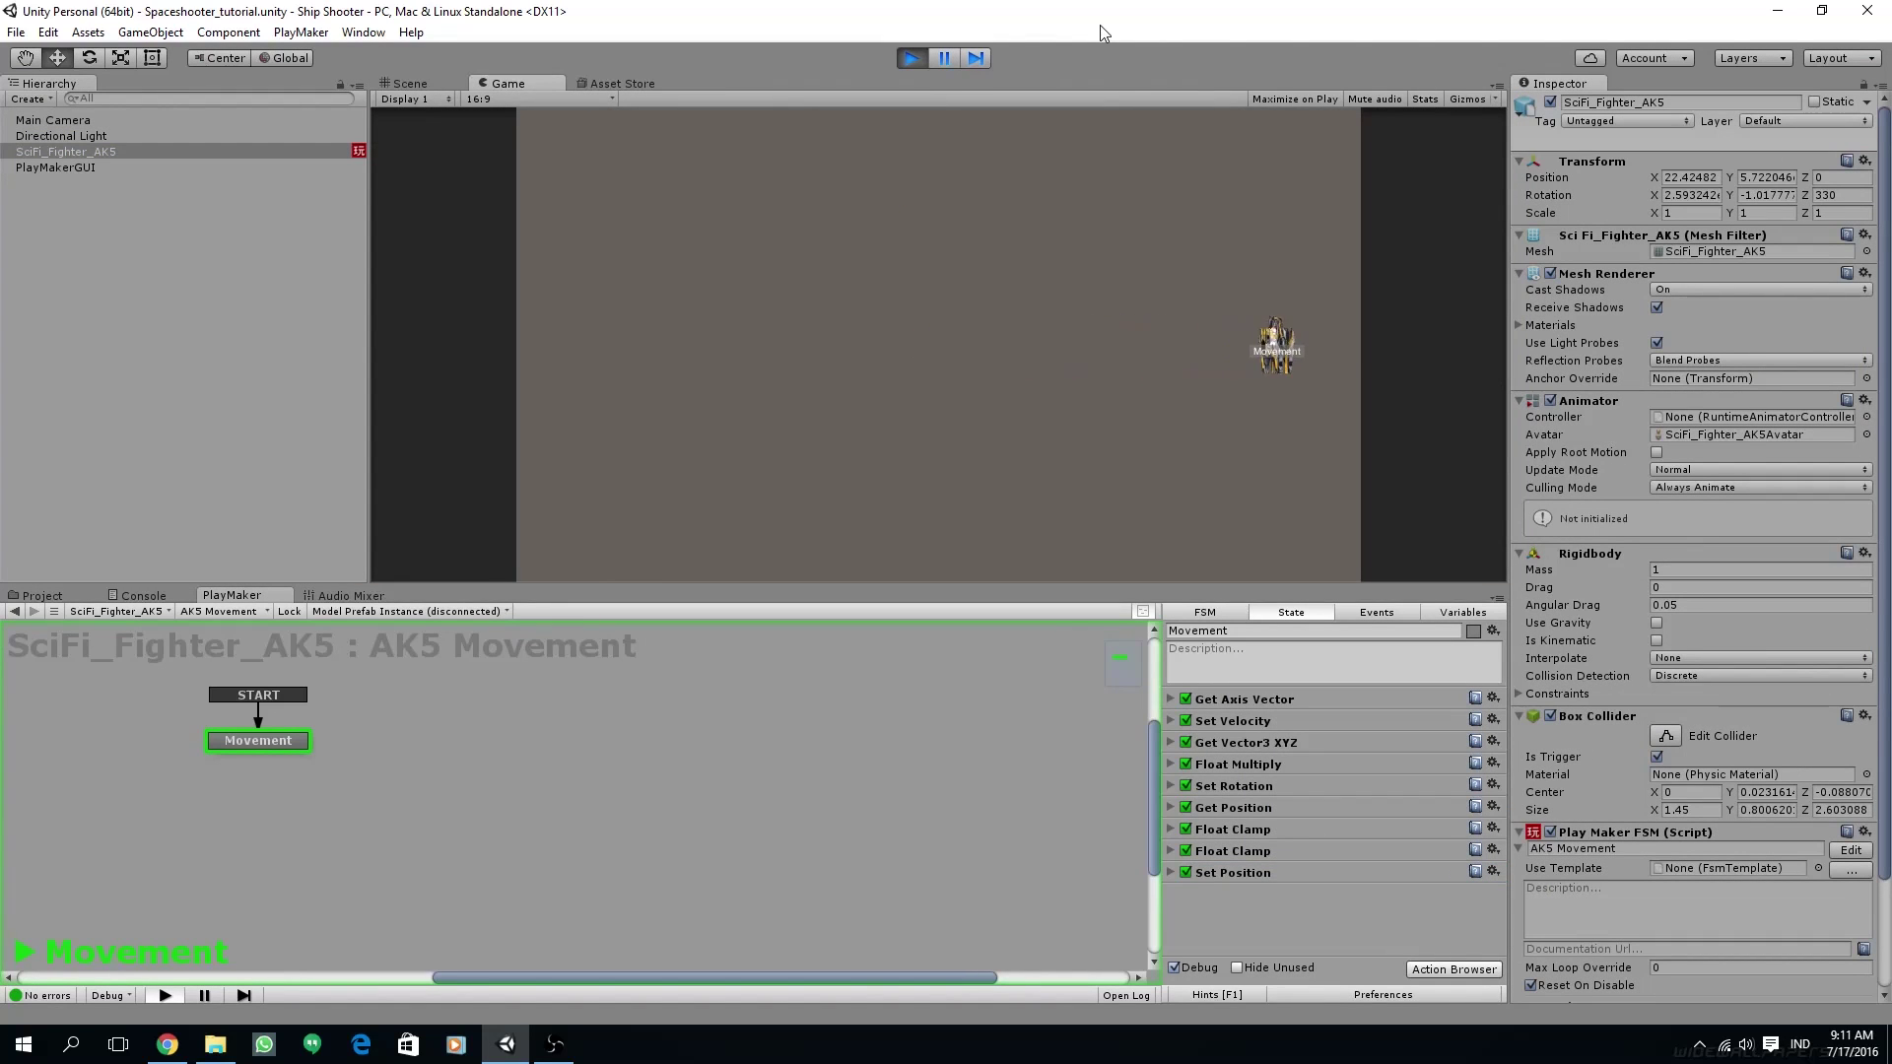
key("Left")
key("Up")
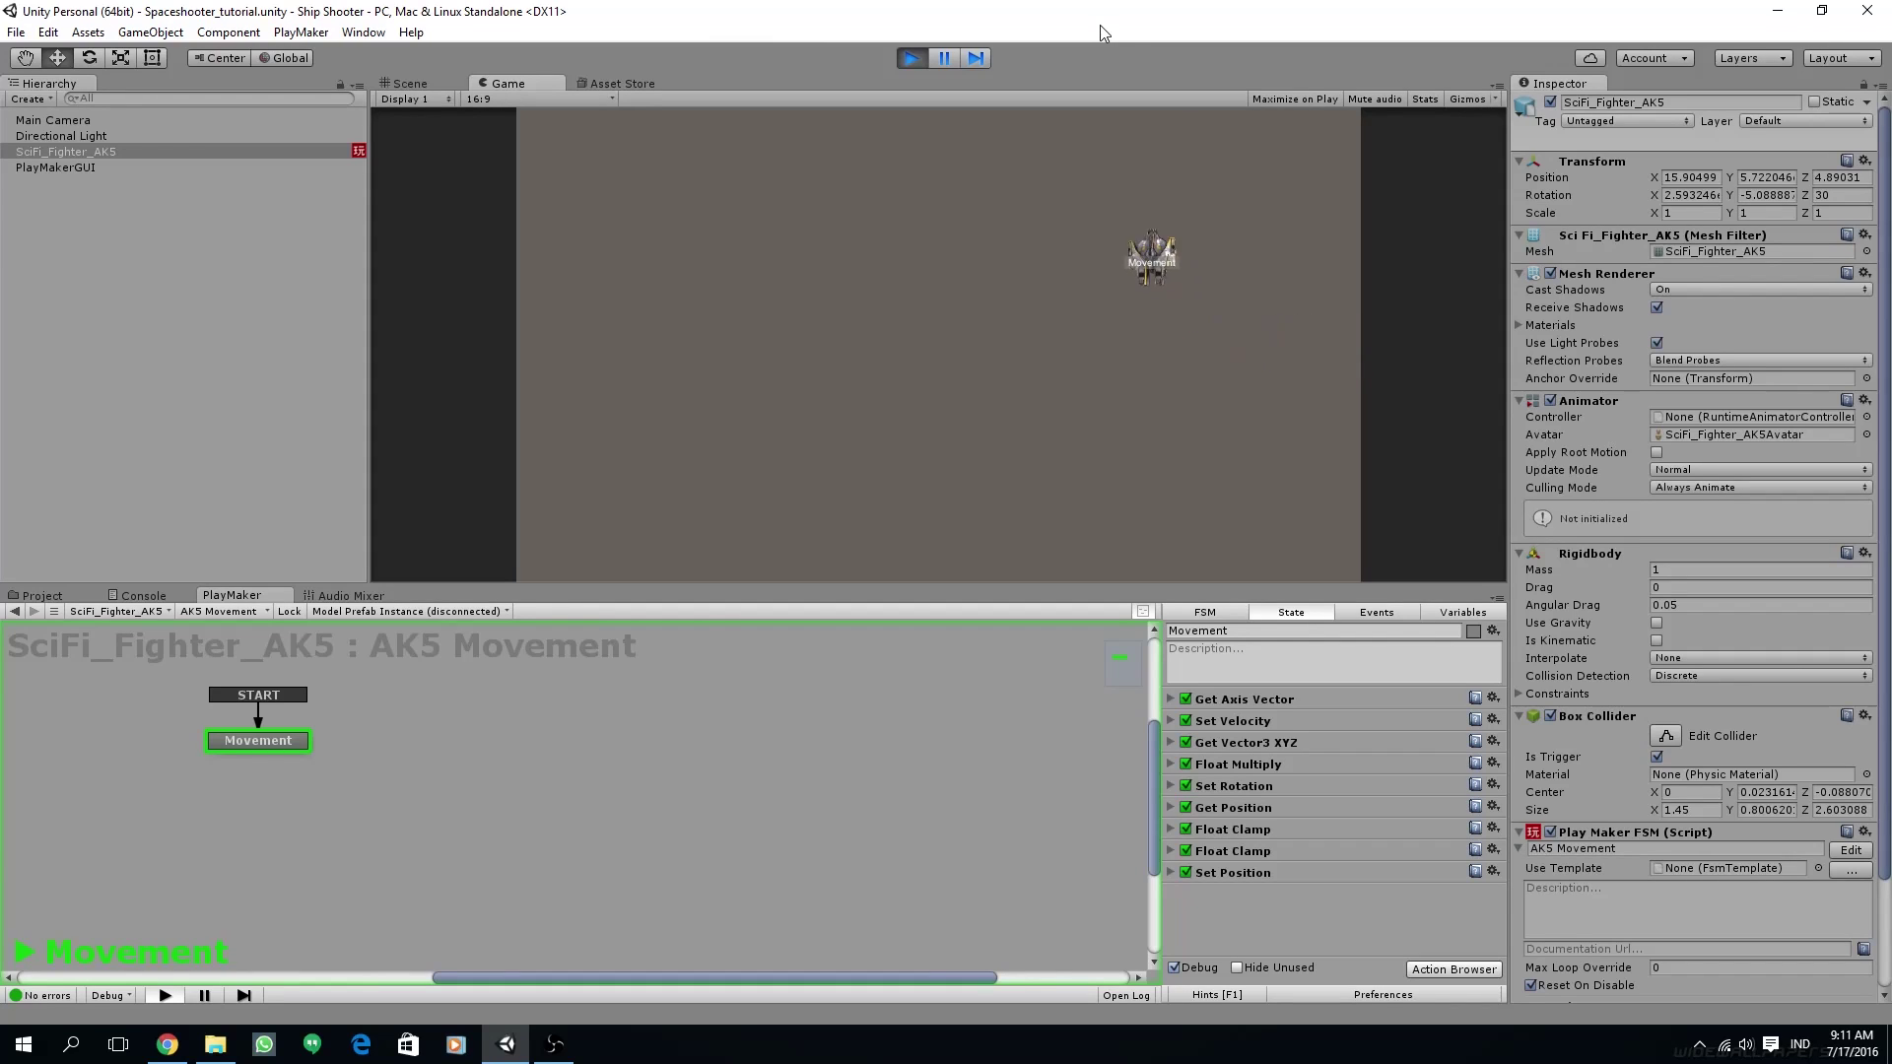
key("Down")
key("Left")
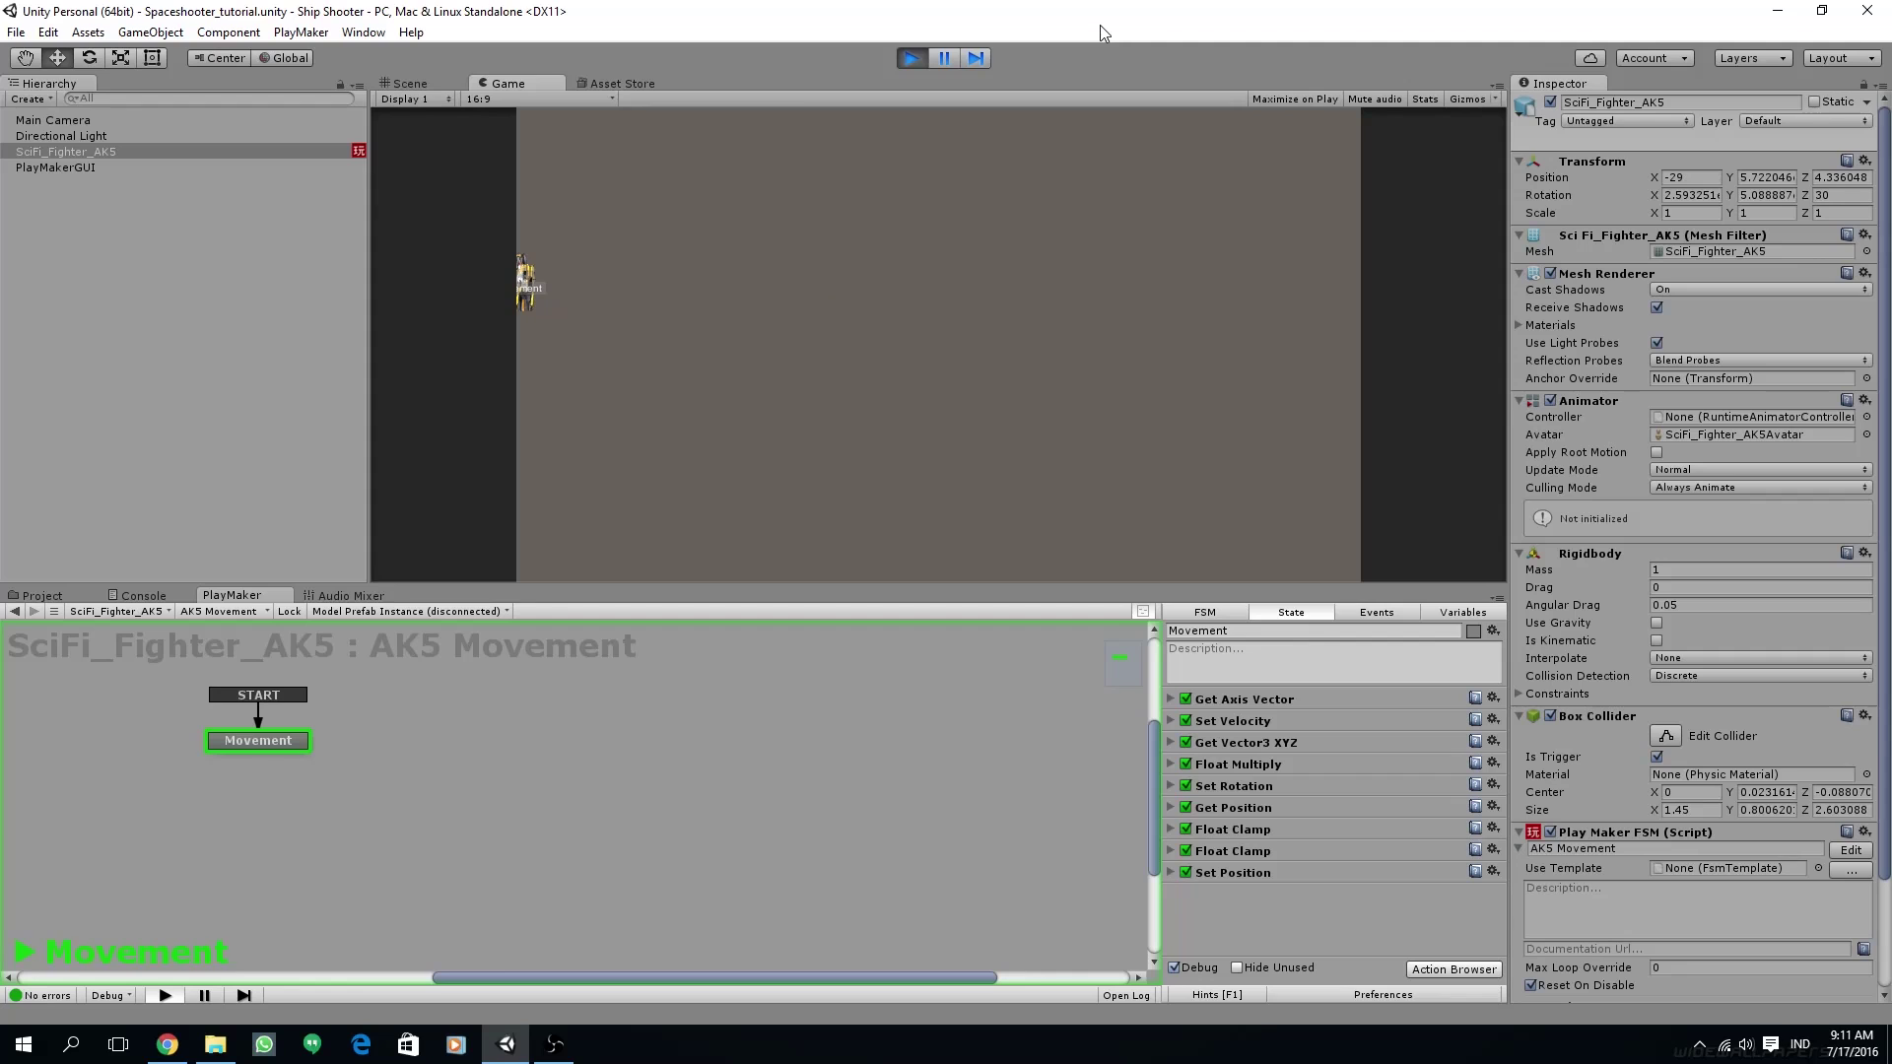
key("Right")
key("Down")
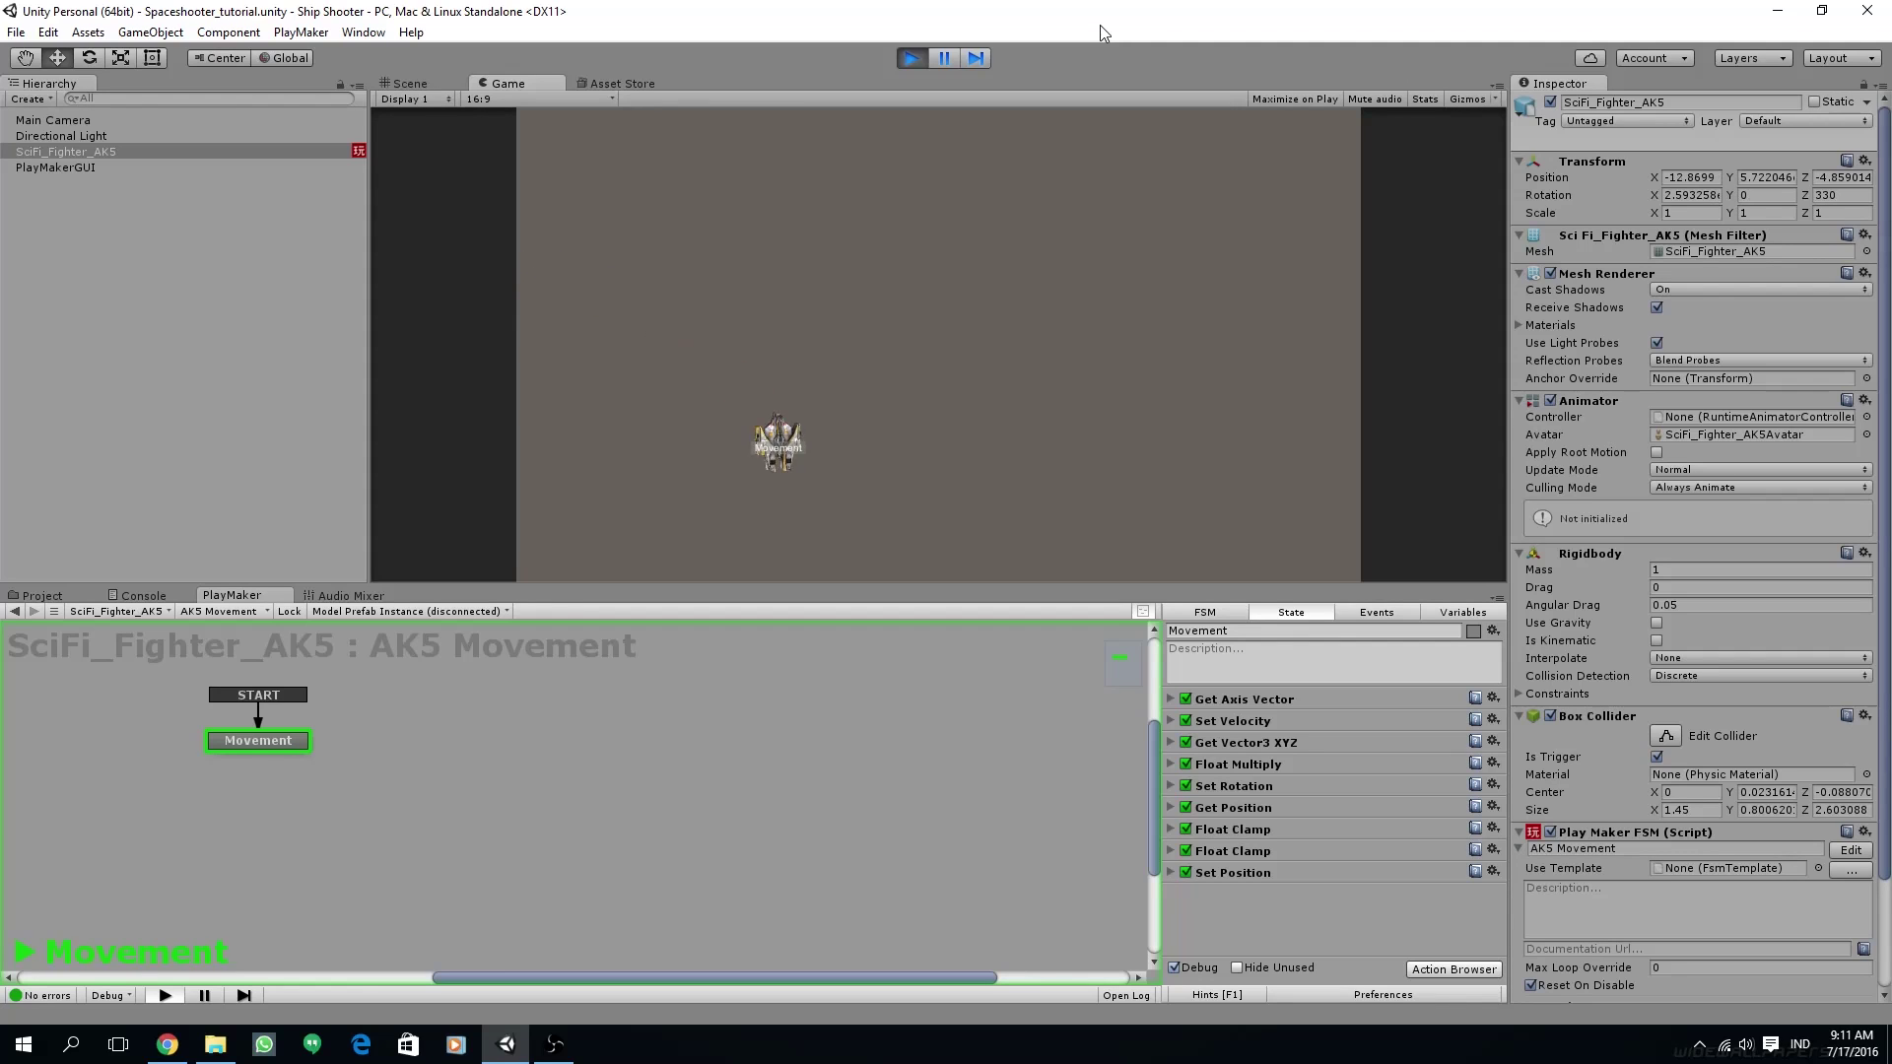
key("Up")
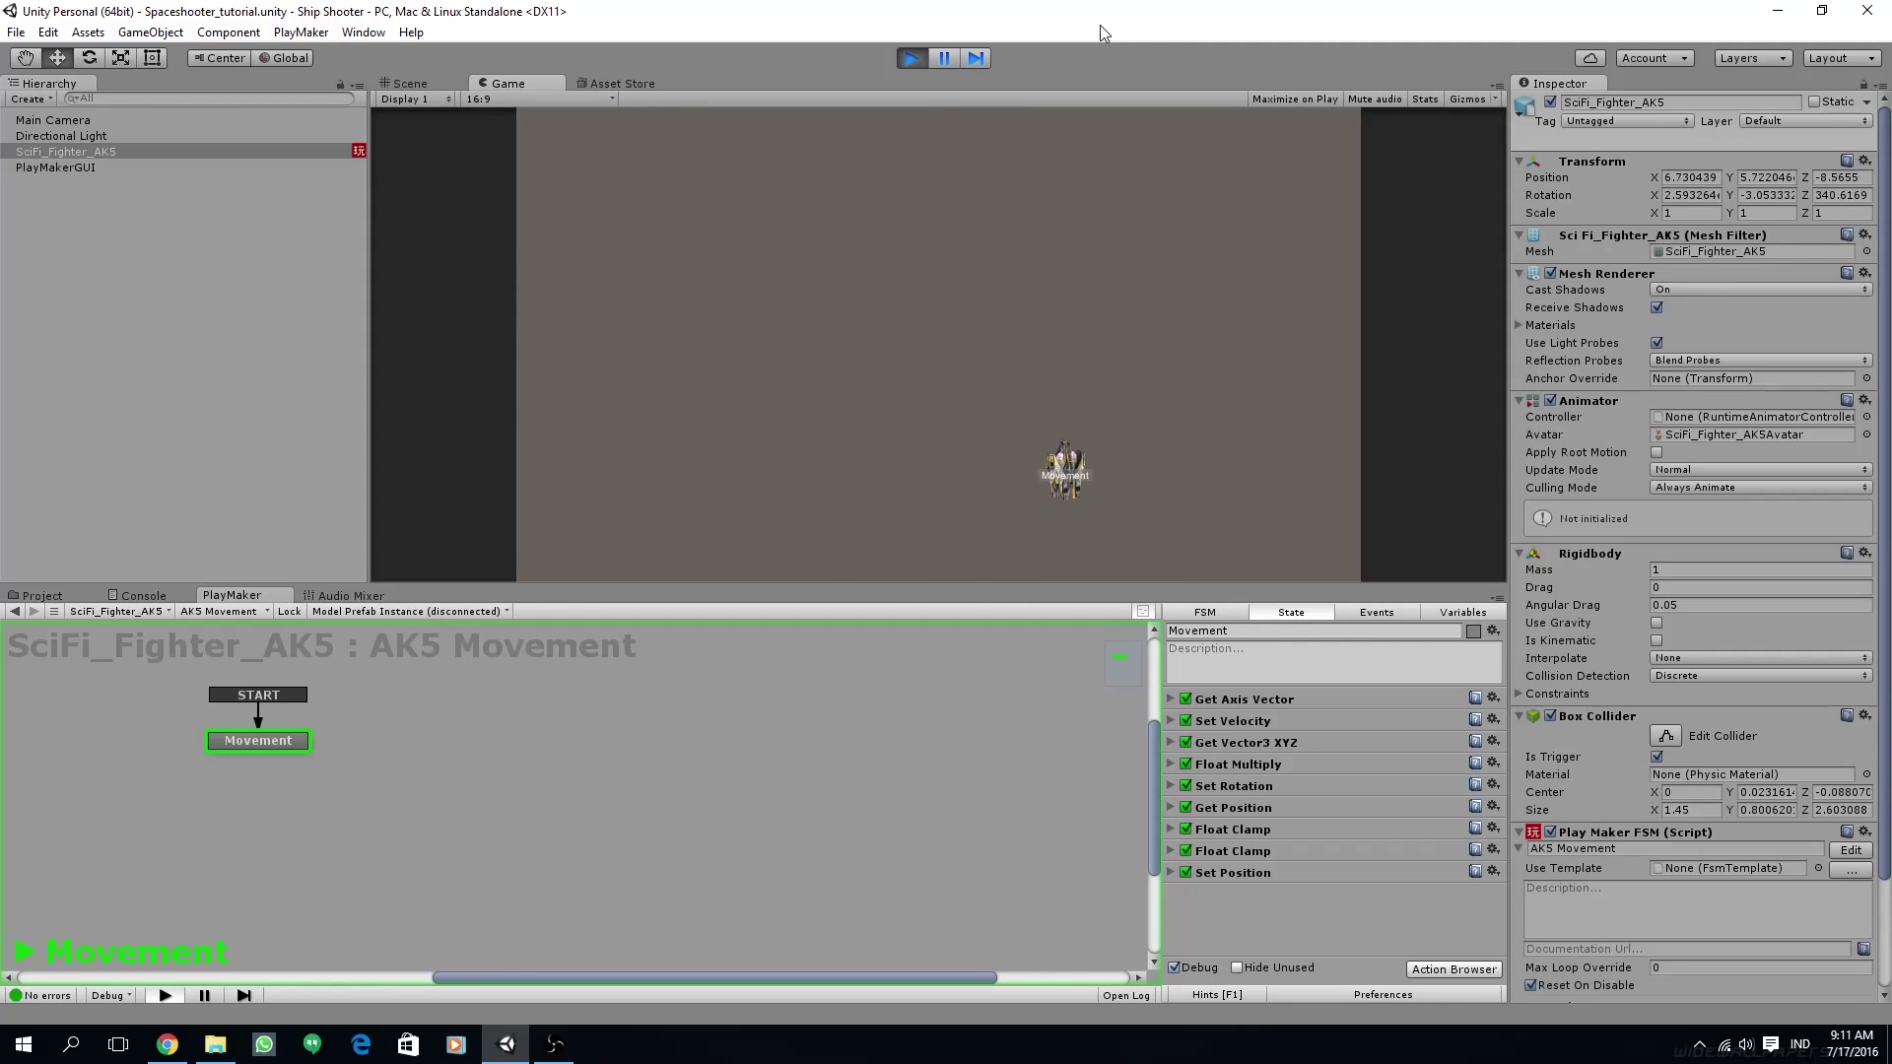
key("Up")
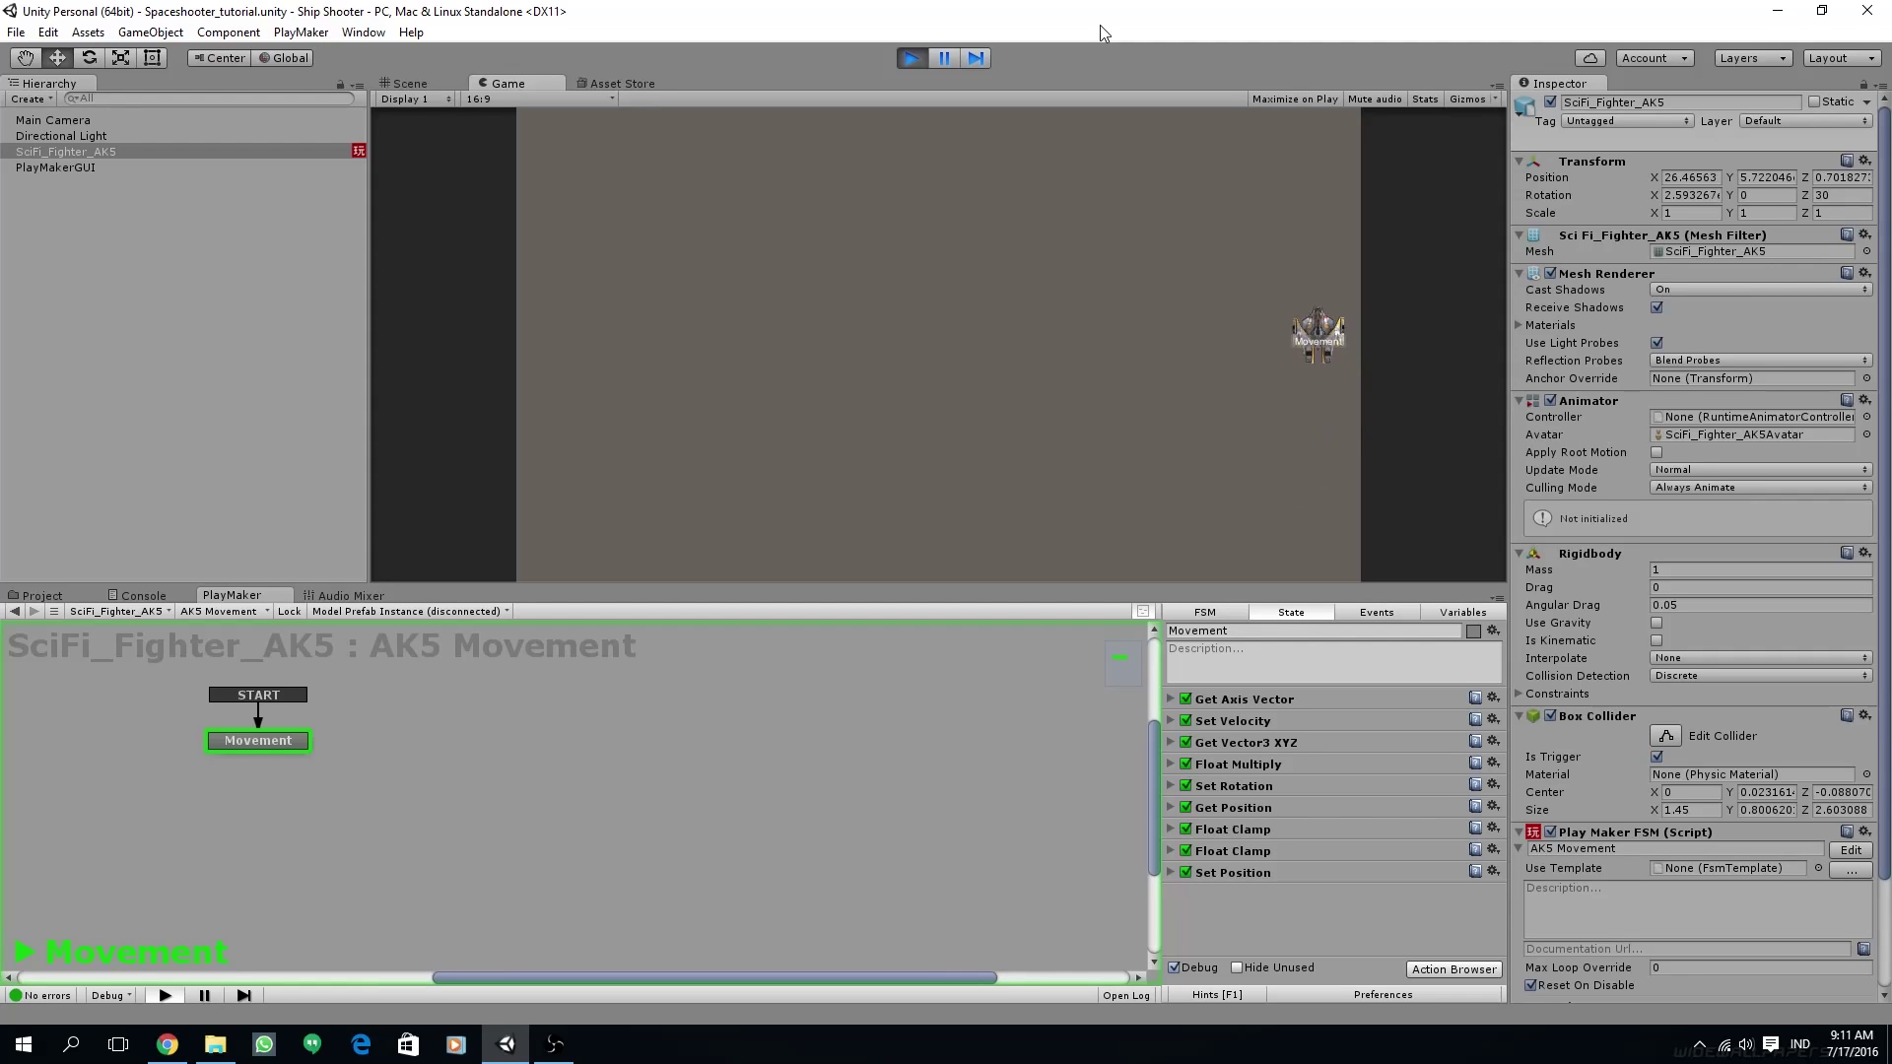
key("Left")
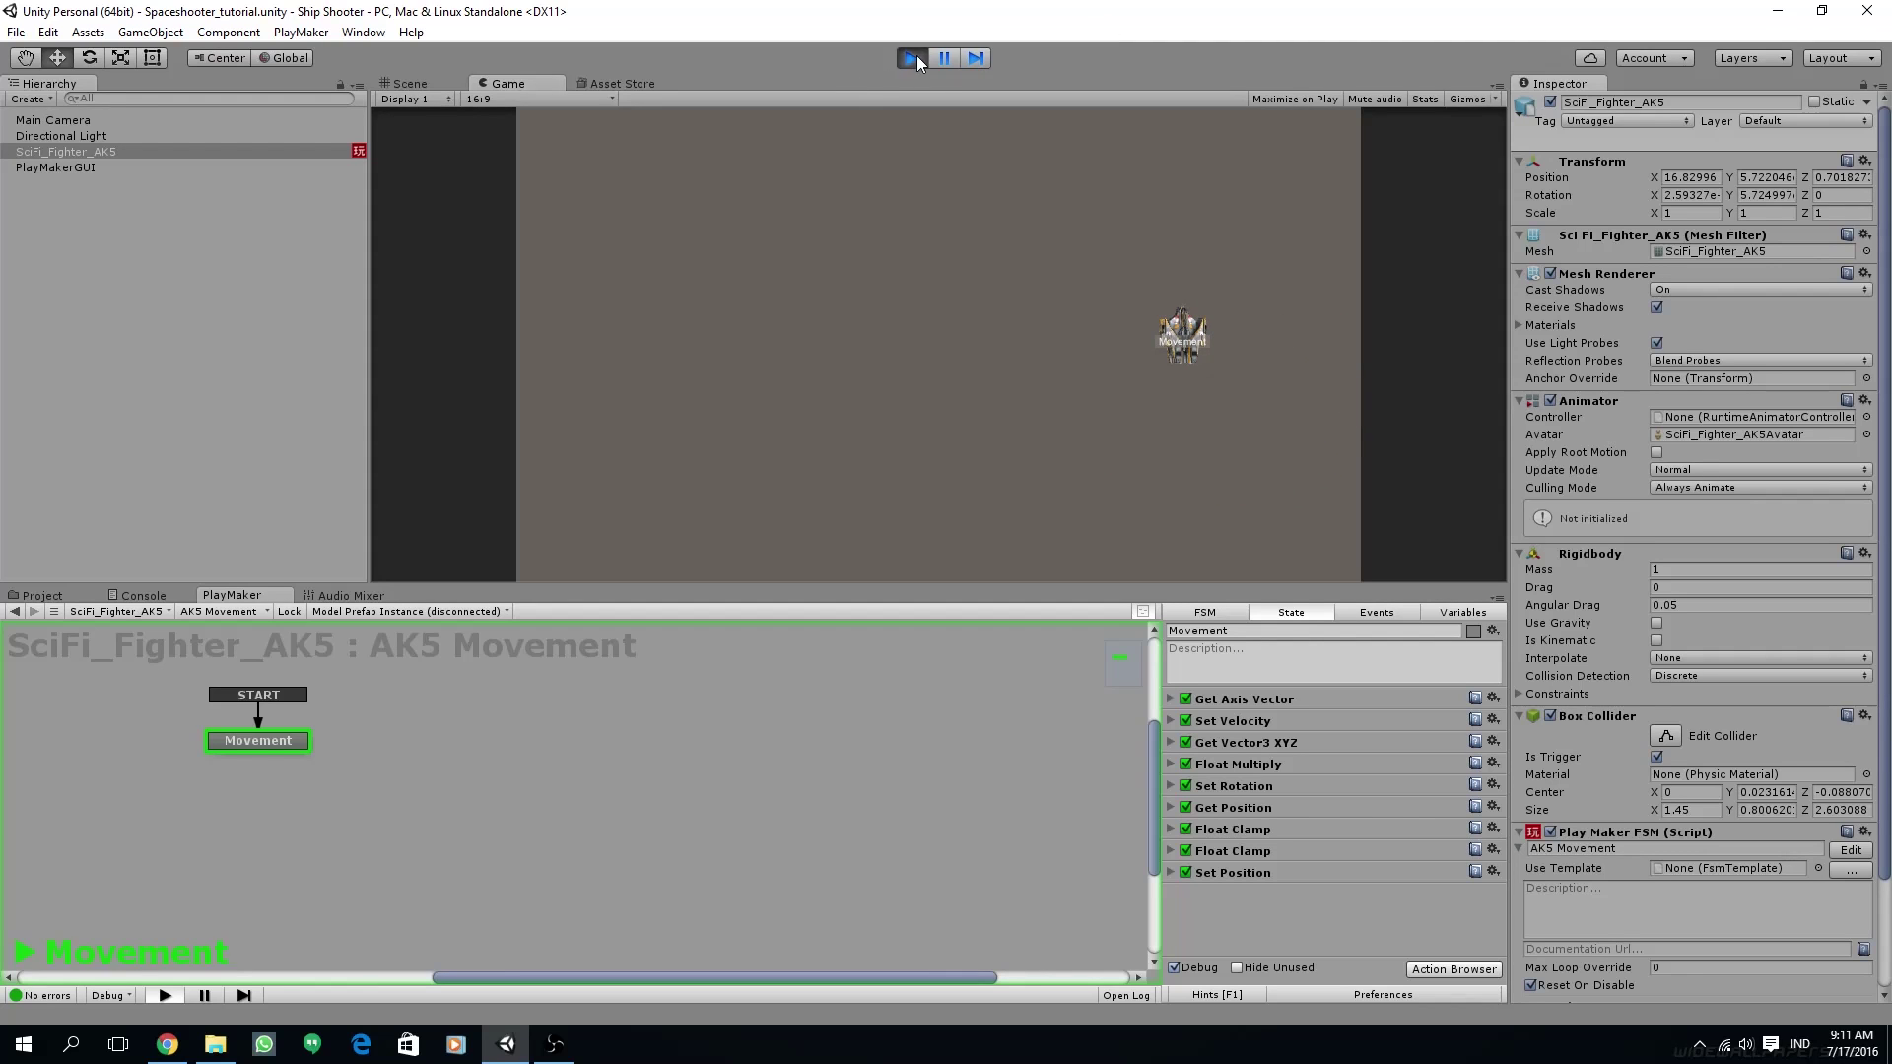
left_click(911, 57)
left_click_drag(860, 149, 1057, 378, "alt")
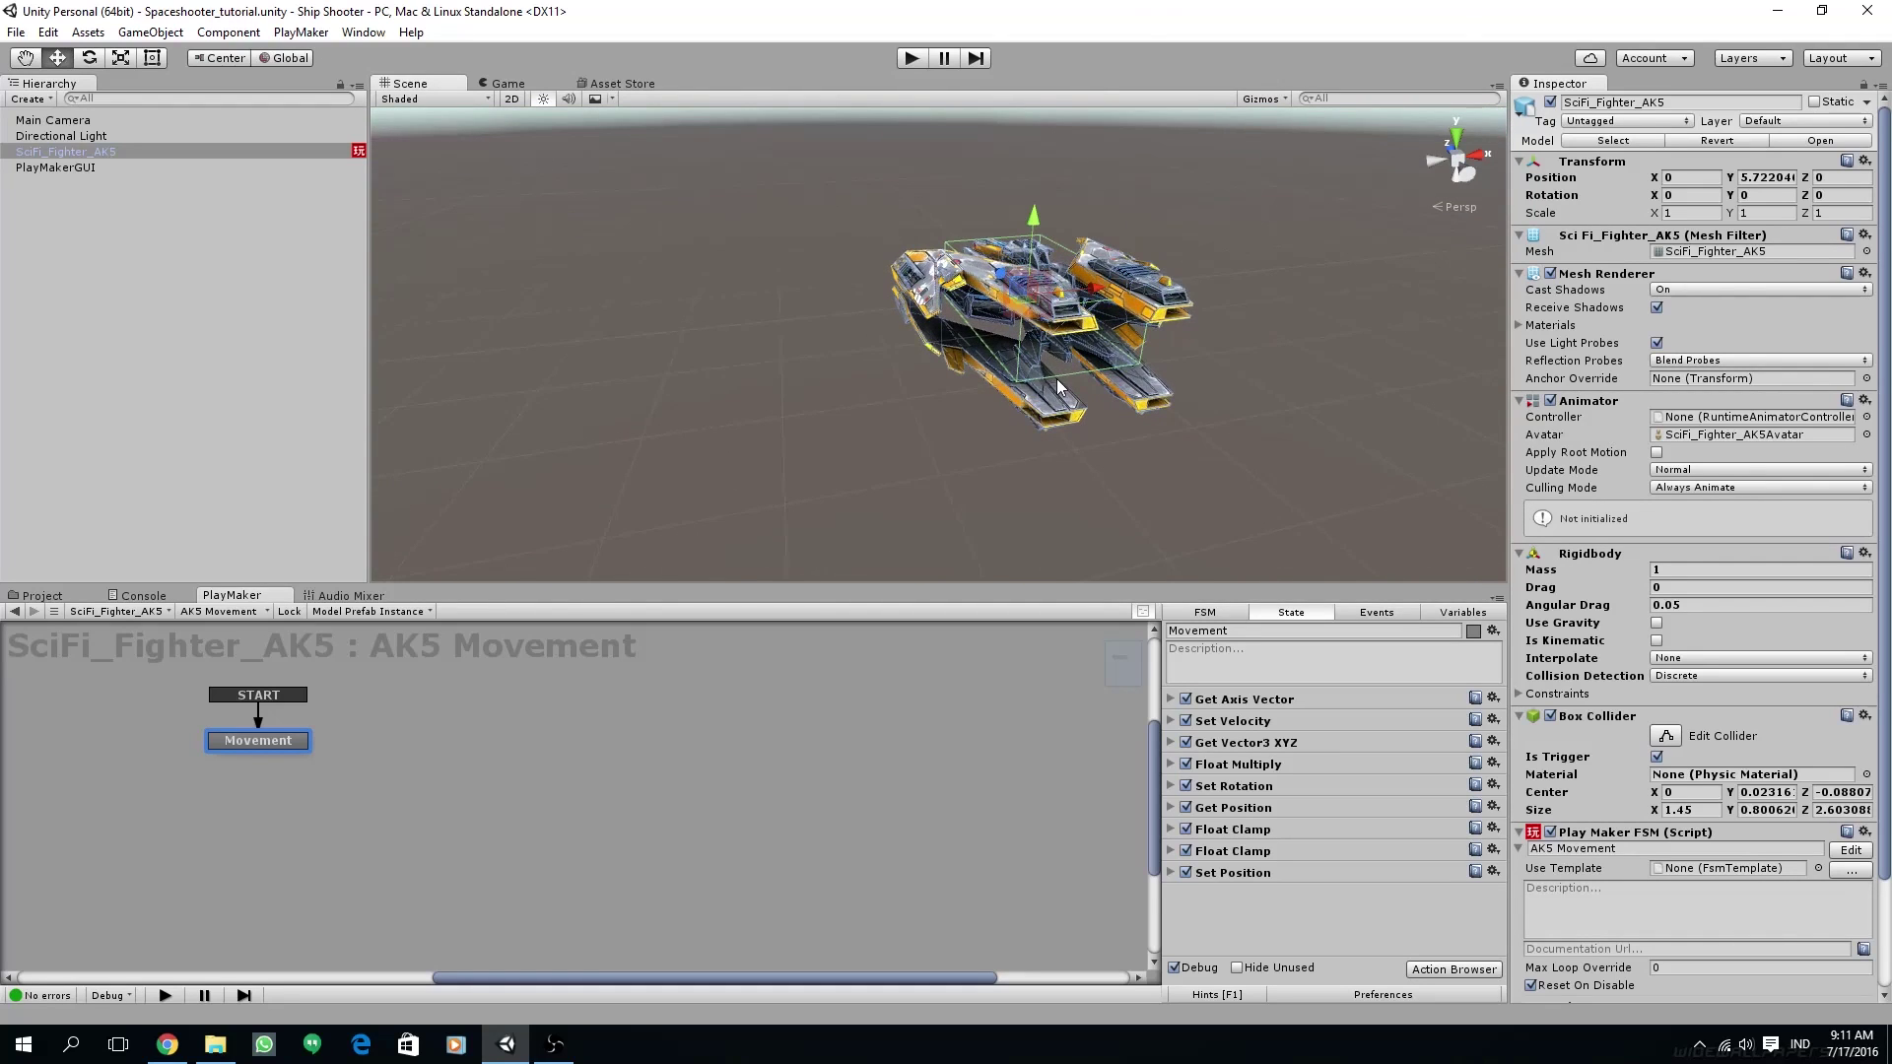
- Create an empty child of SciFi_Fighter_AK5 and move it to the ship's rear left at -0.532, 0, -1.309
right_click(69, 156)
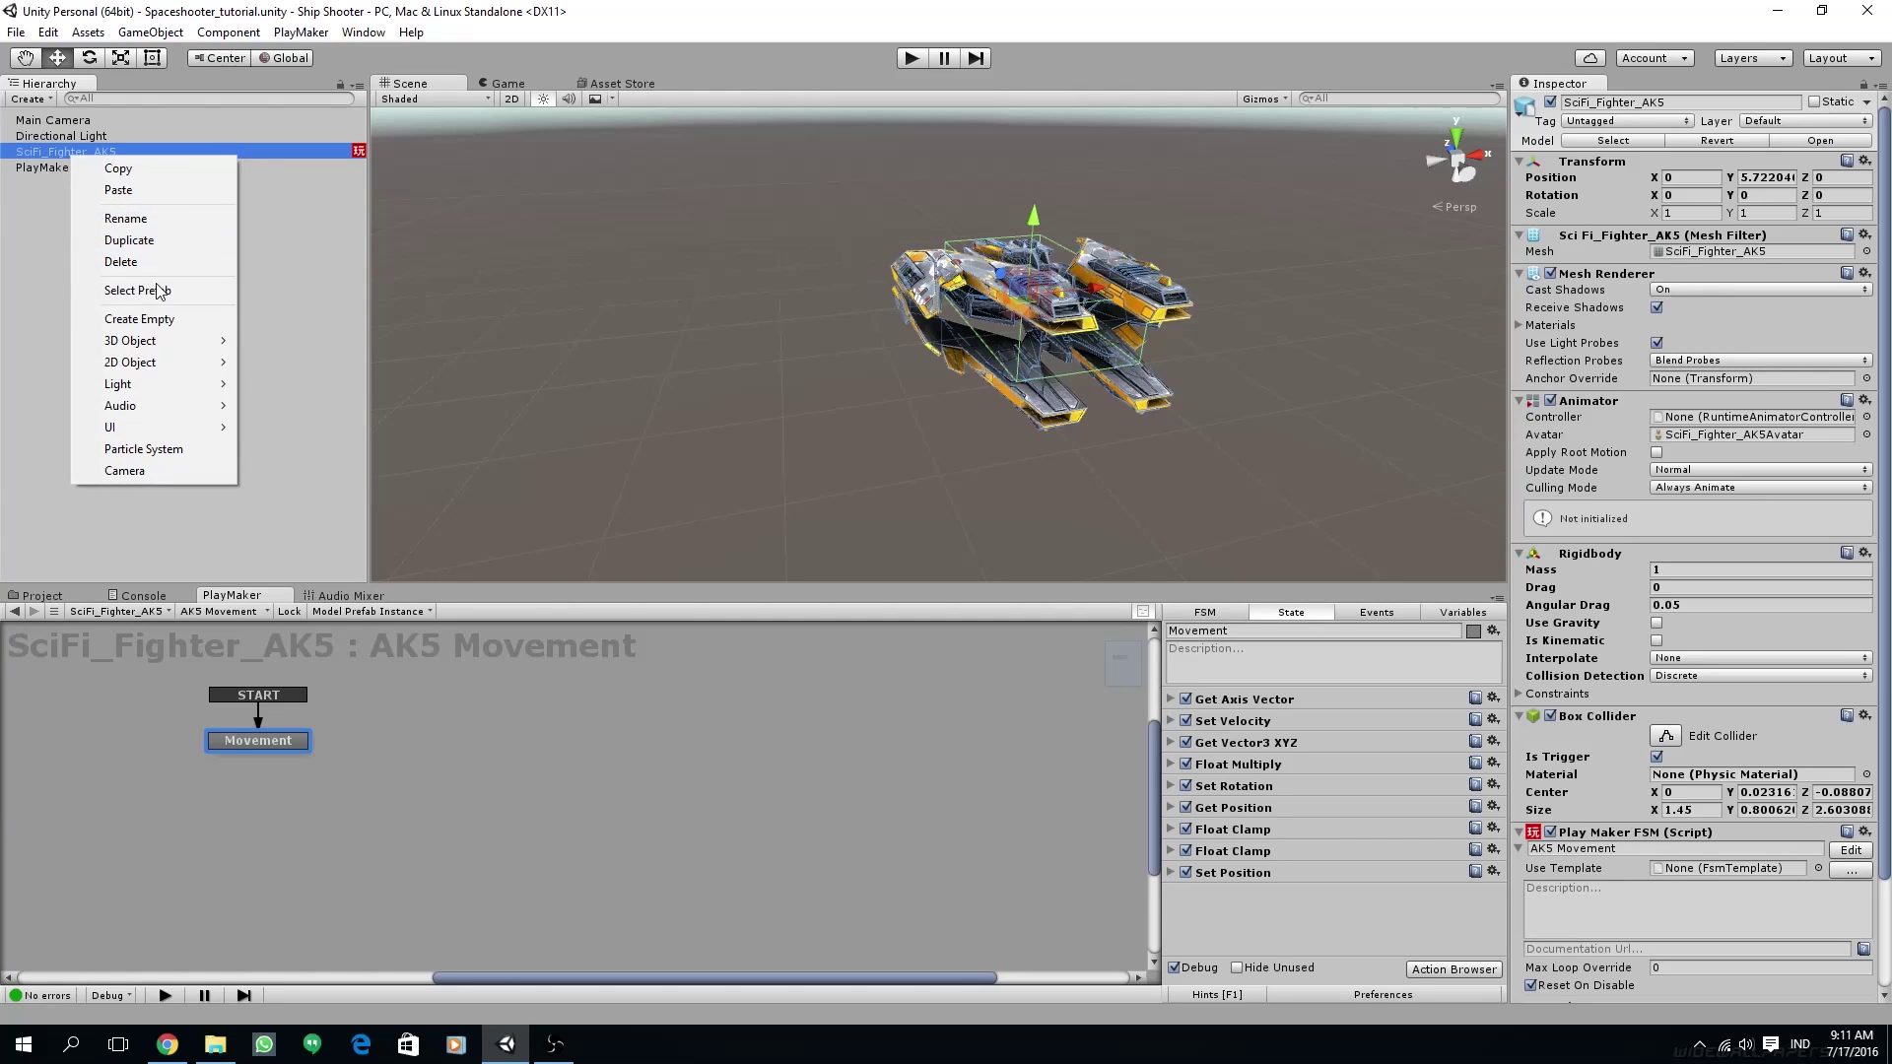
left_click(162, 320)
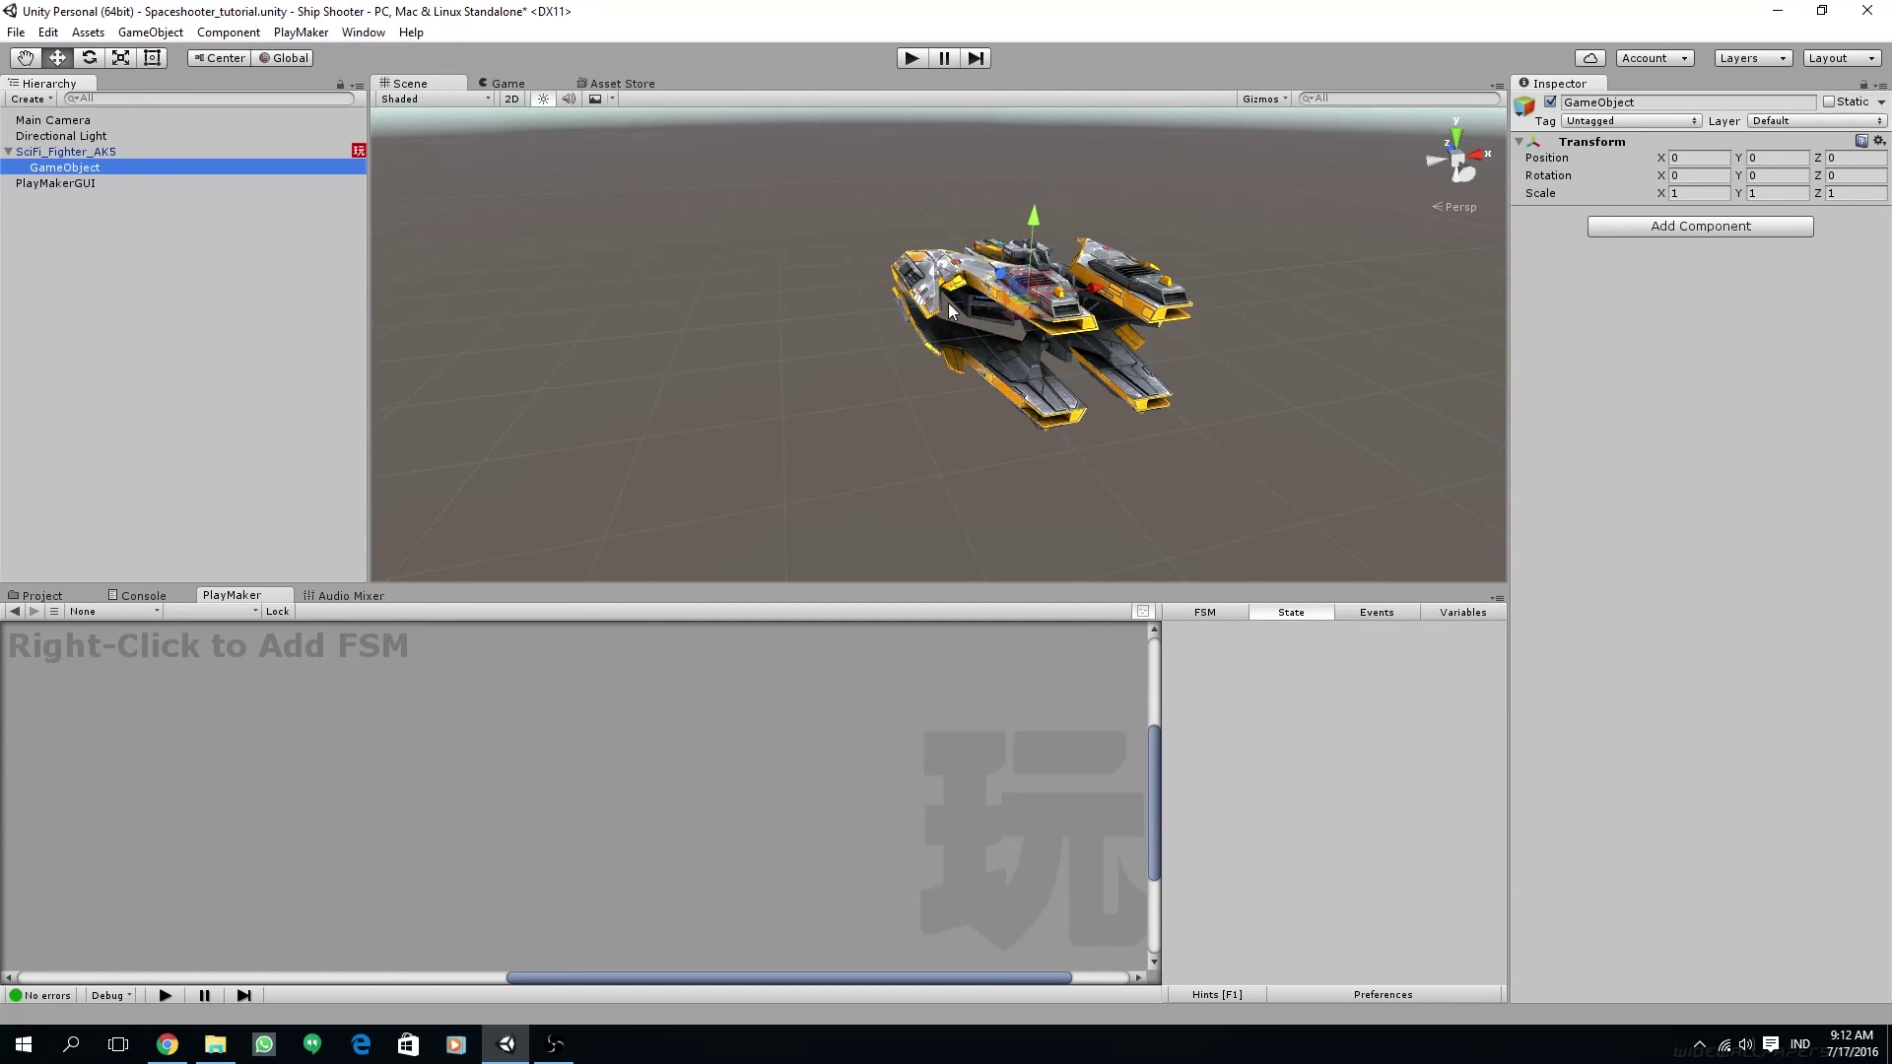
left_click_drag(948, 304, 1017, 294, "alt")
left_click_drag(976, 341, 985, 337)
left_click_drag(877, 394, 913, 328, "alt")
left_click(901, 337)
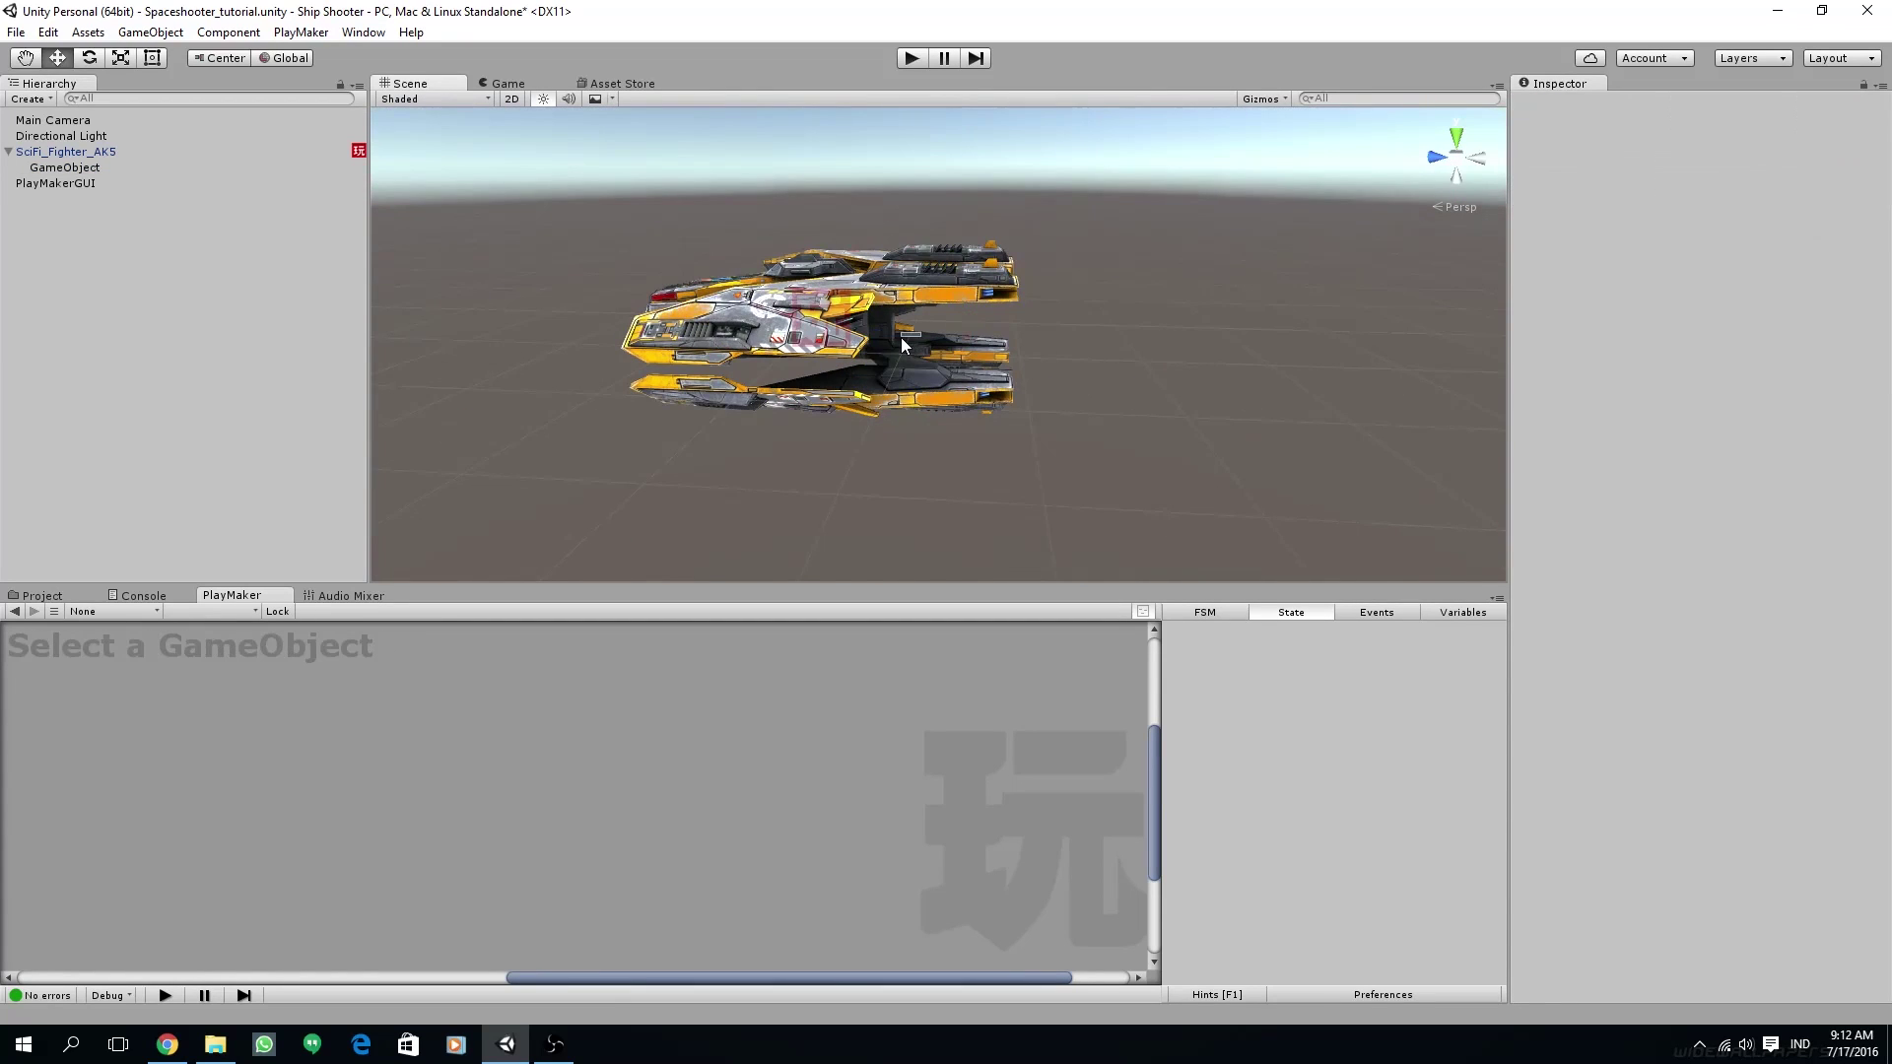
left_click(75, 169)
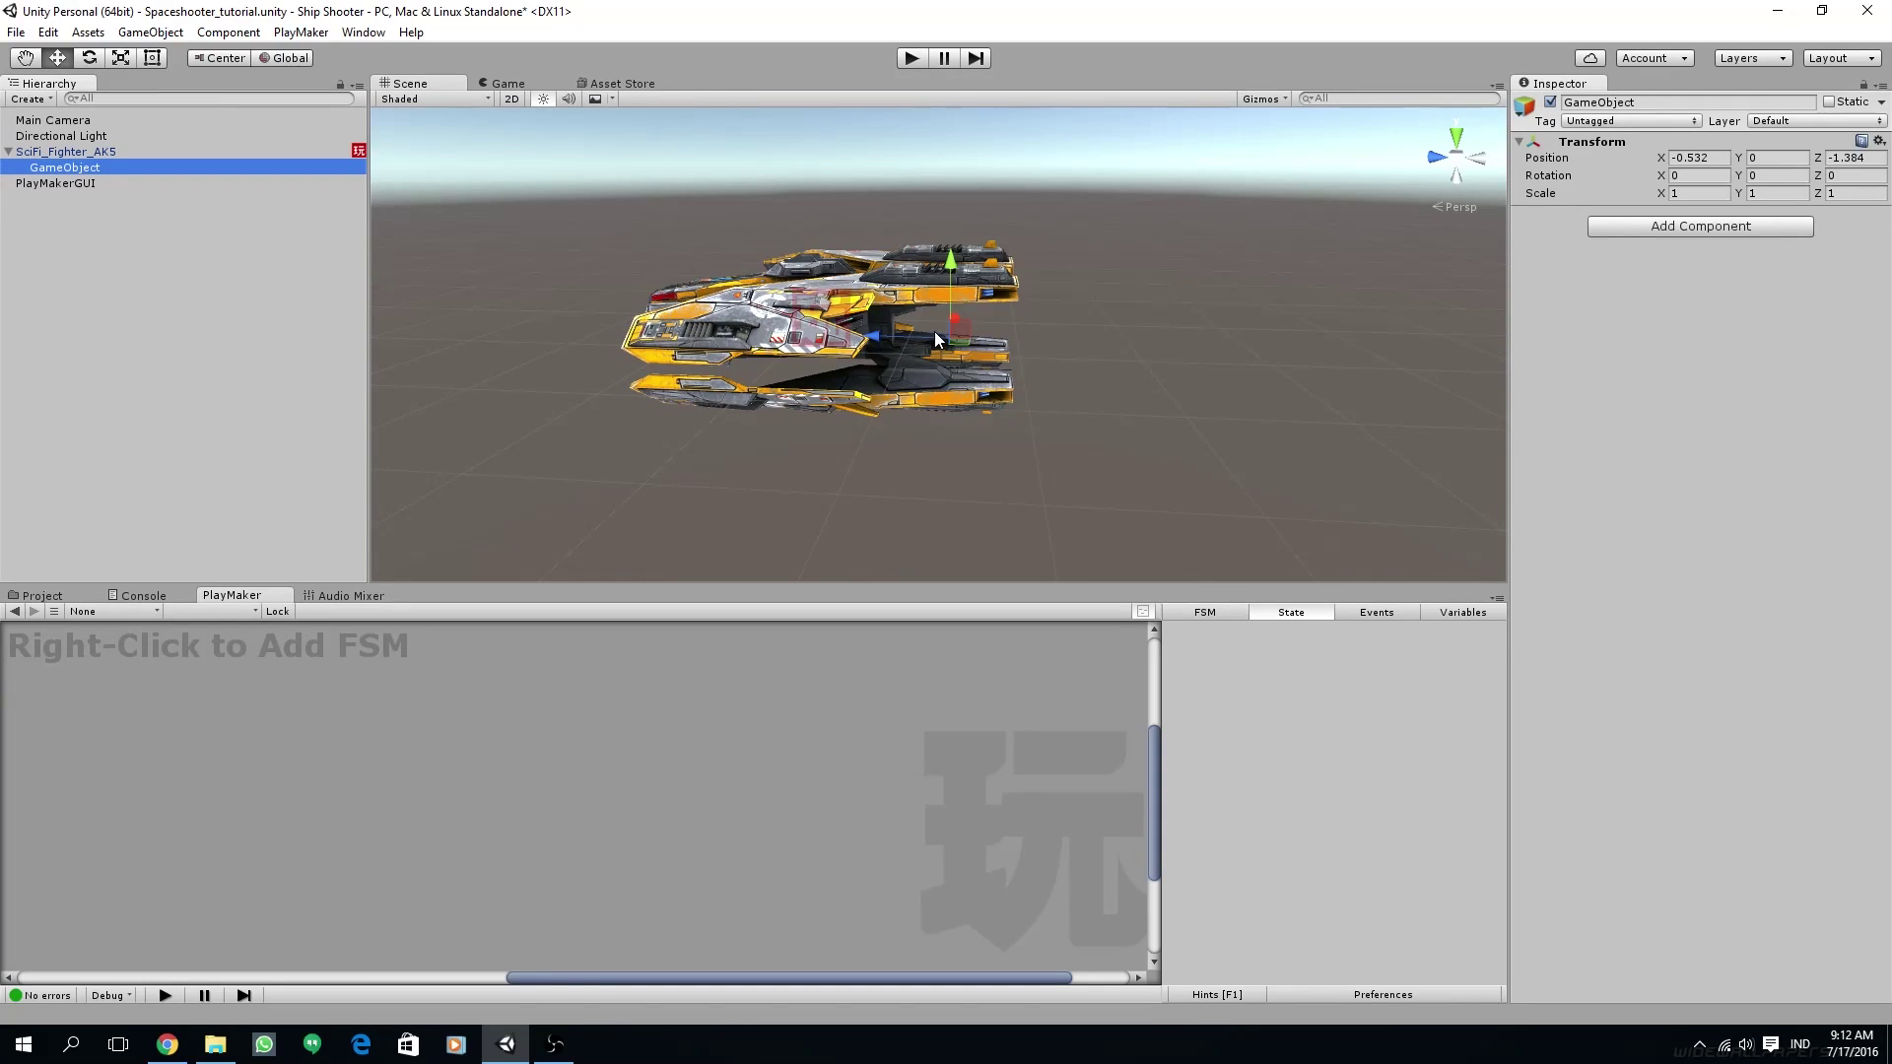
left_click(935, 332)
left_click(98, 163)
left_click(915, 335, "alt")
left_click_drag(1190, 380, 1042, 418, "alt")
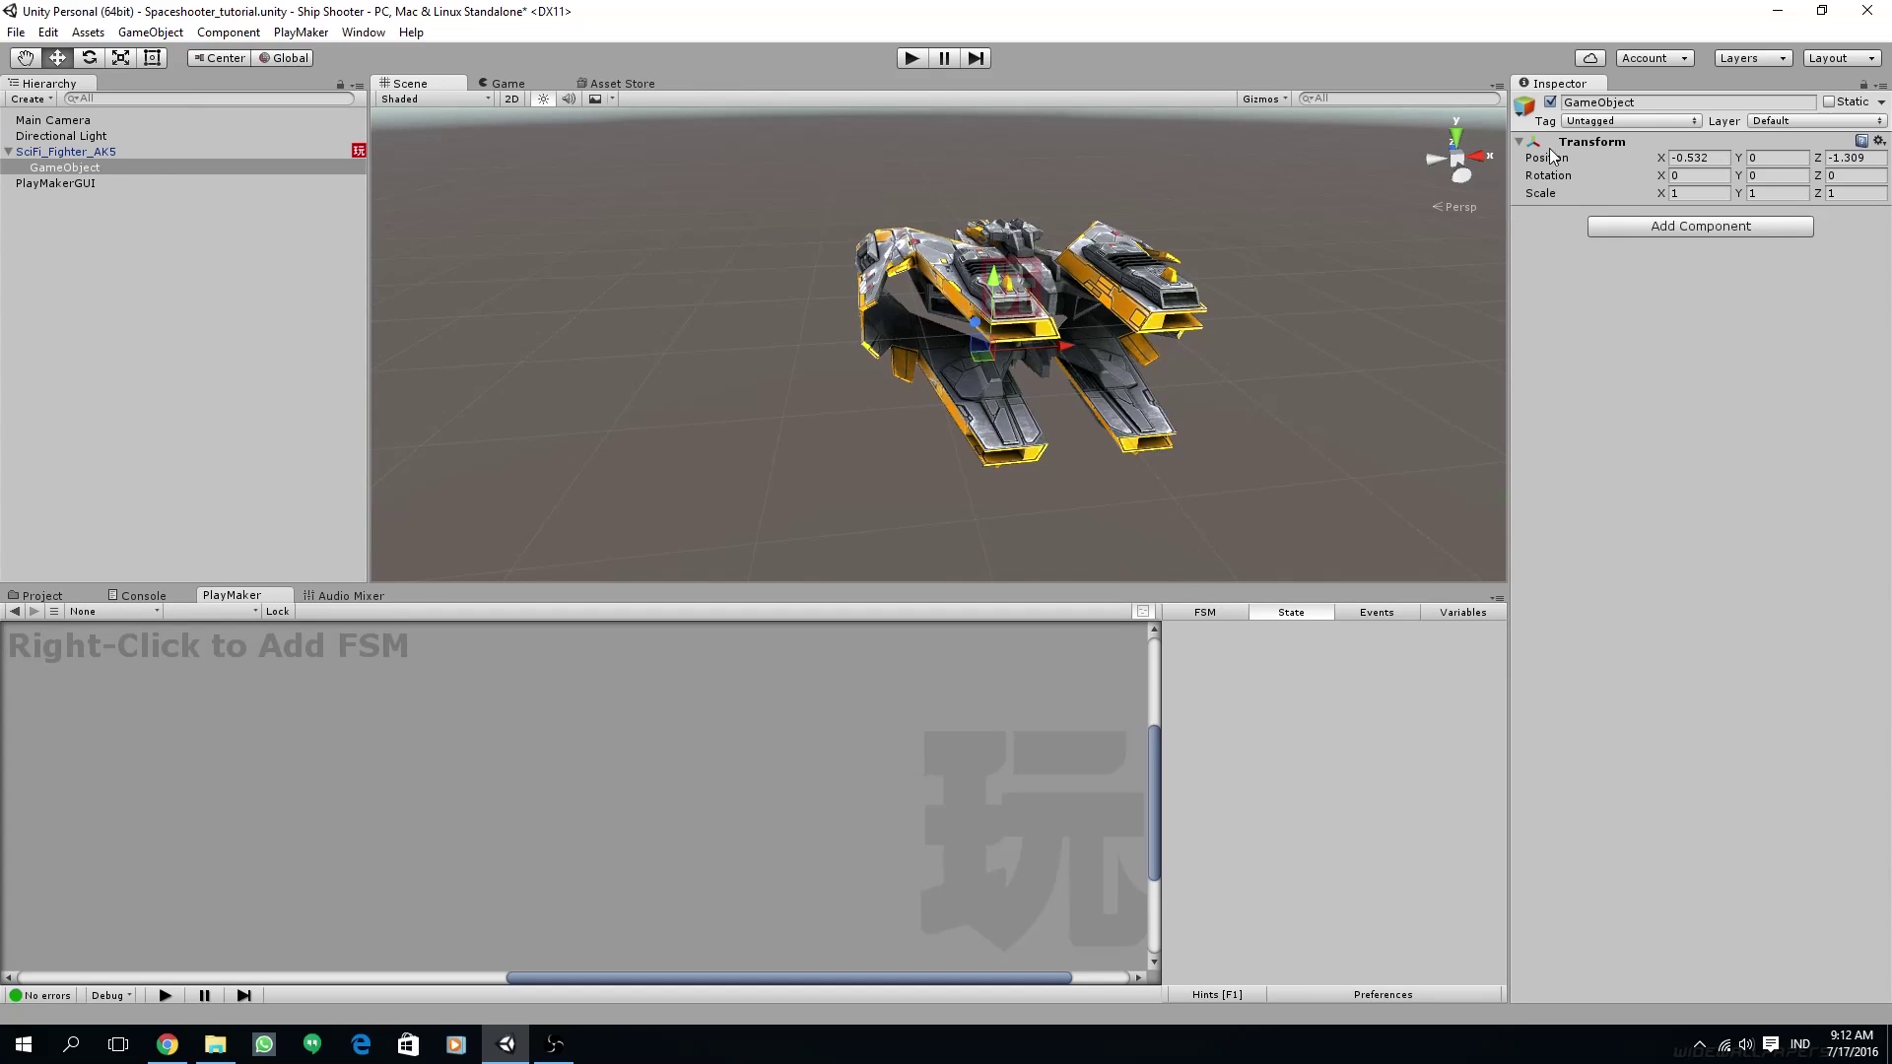
- Rename the new empty object to 'Thruster L'
left_click(1720, 102)
type("T")
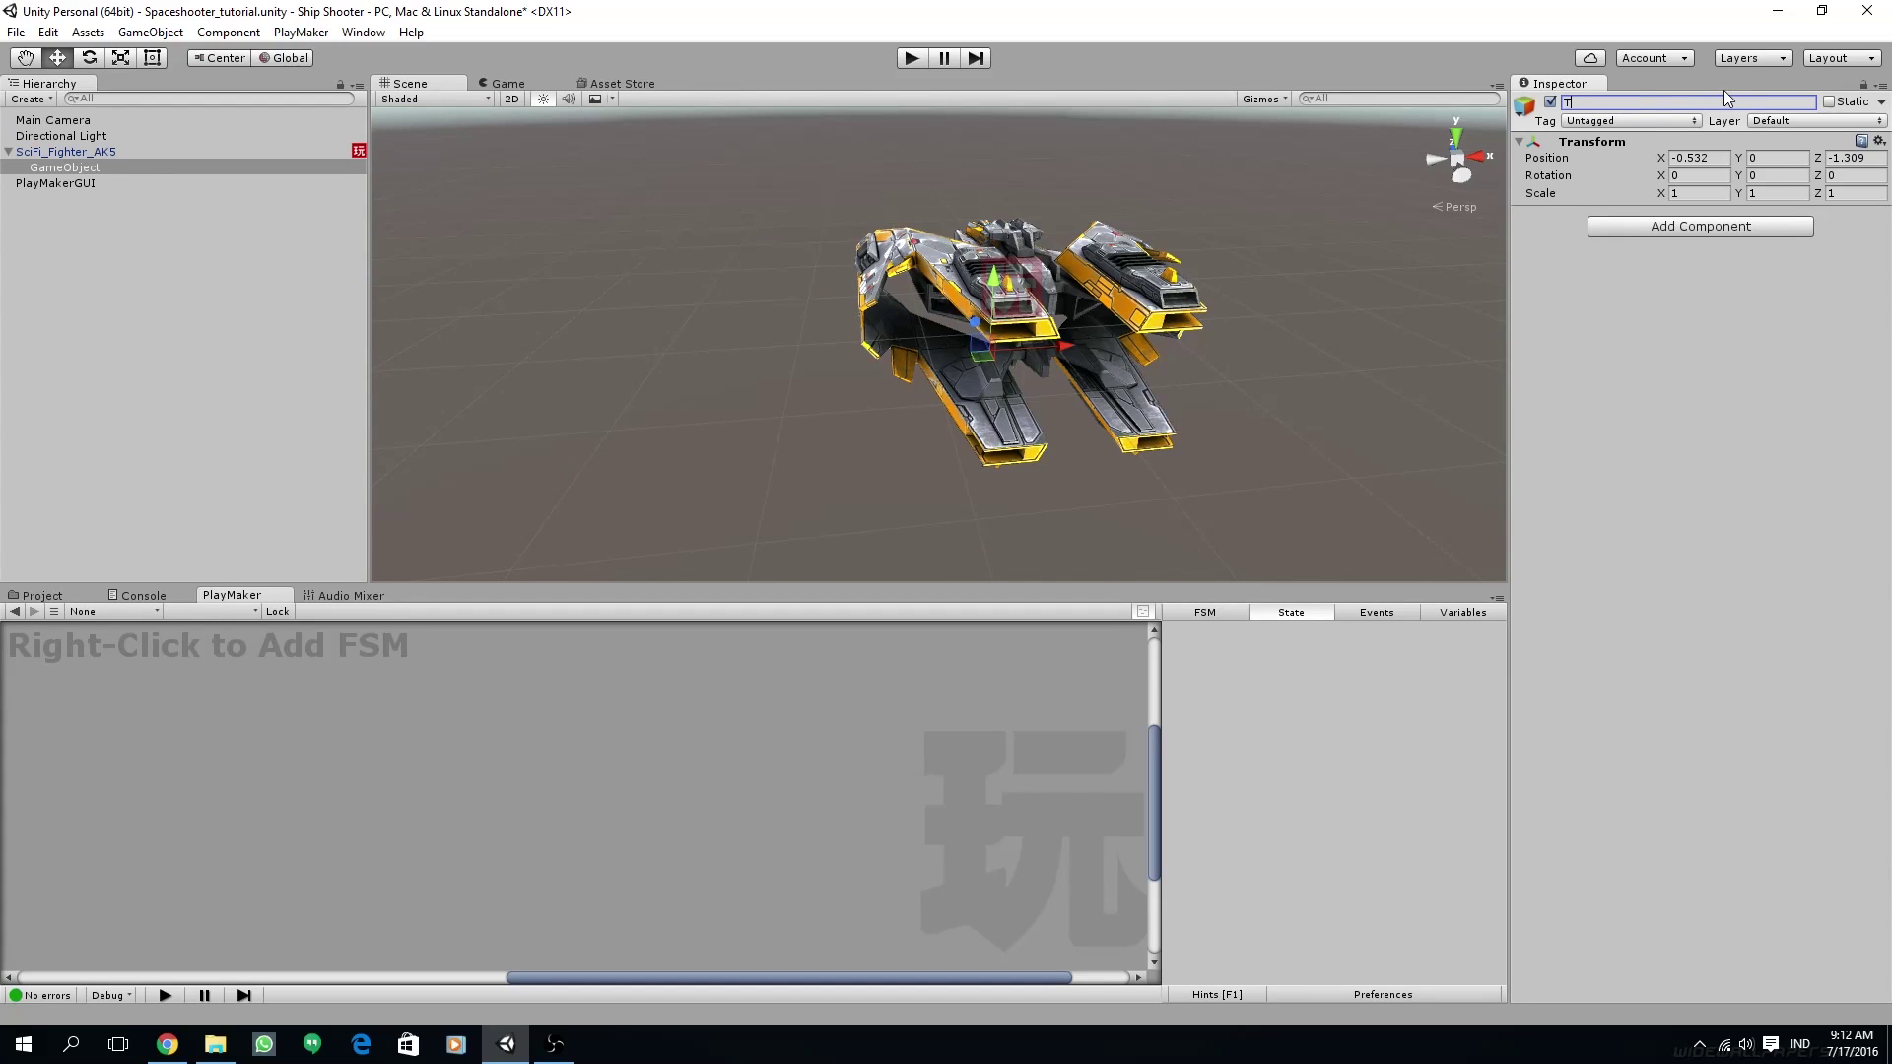
type("hruster L")
key("Return")
- Add a Particle System to Thruster L and rotate it 180 on Y
left_click(1727, 227)
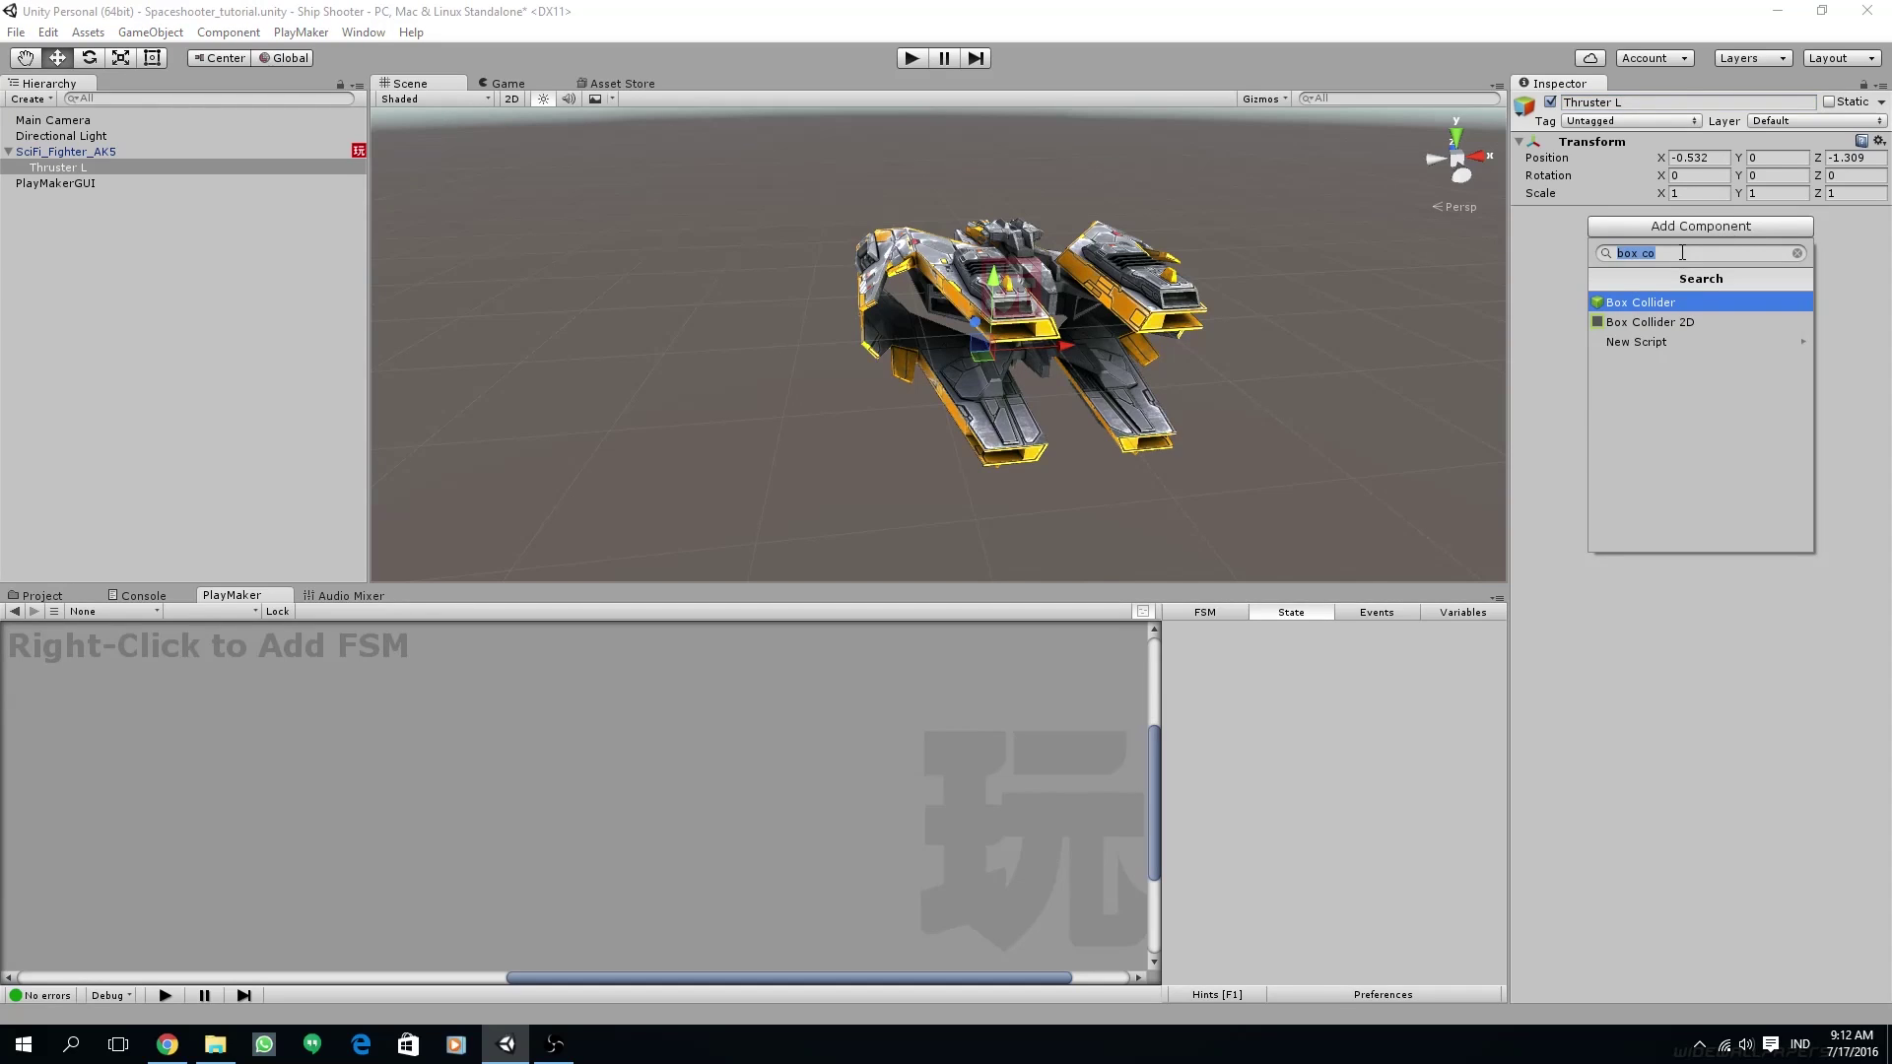
type("particl")
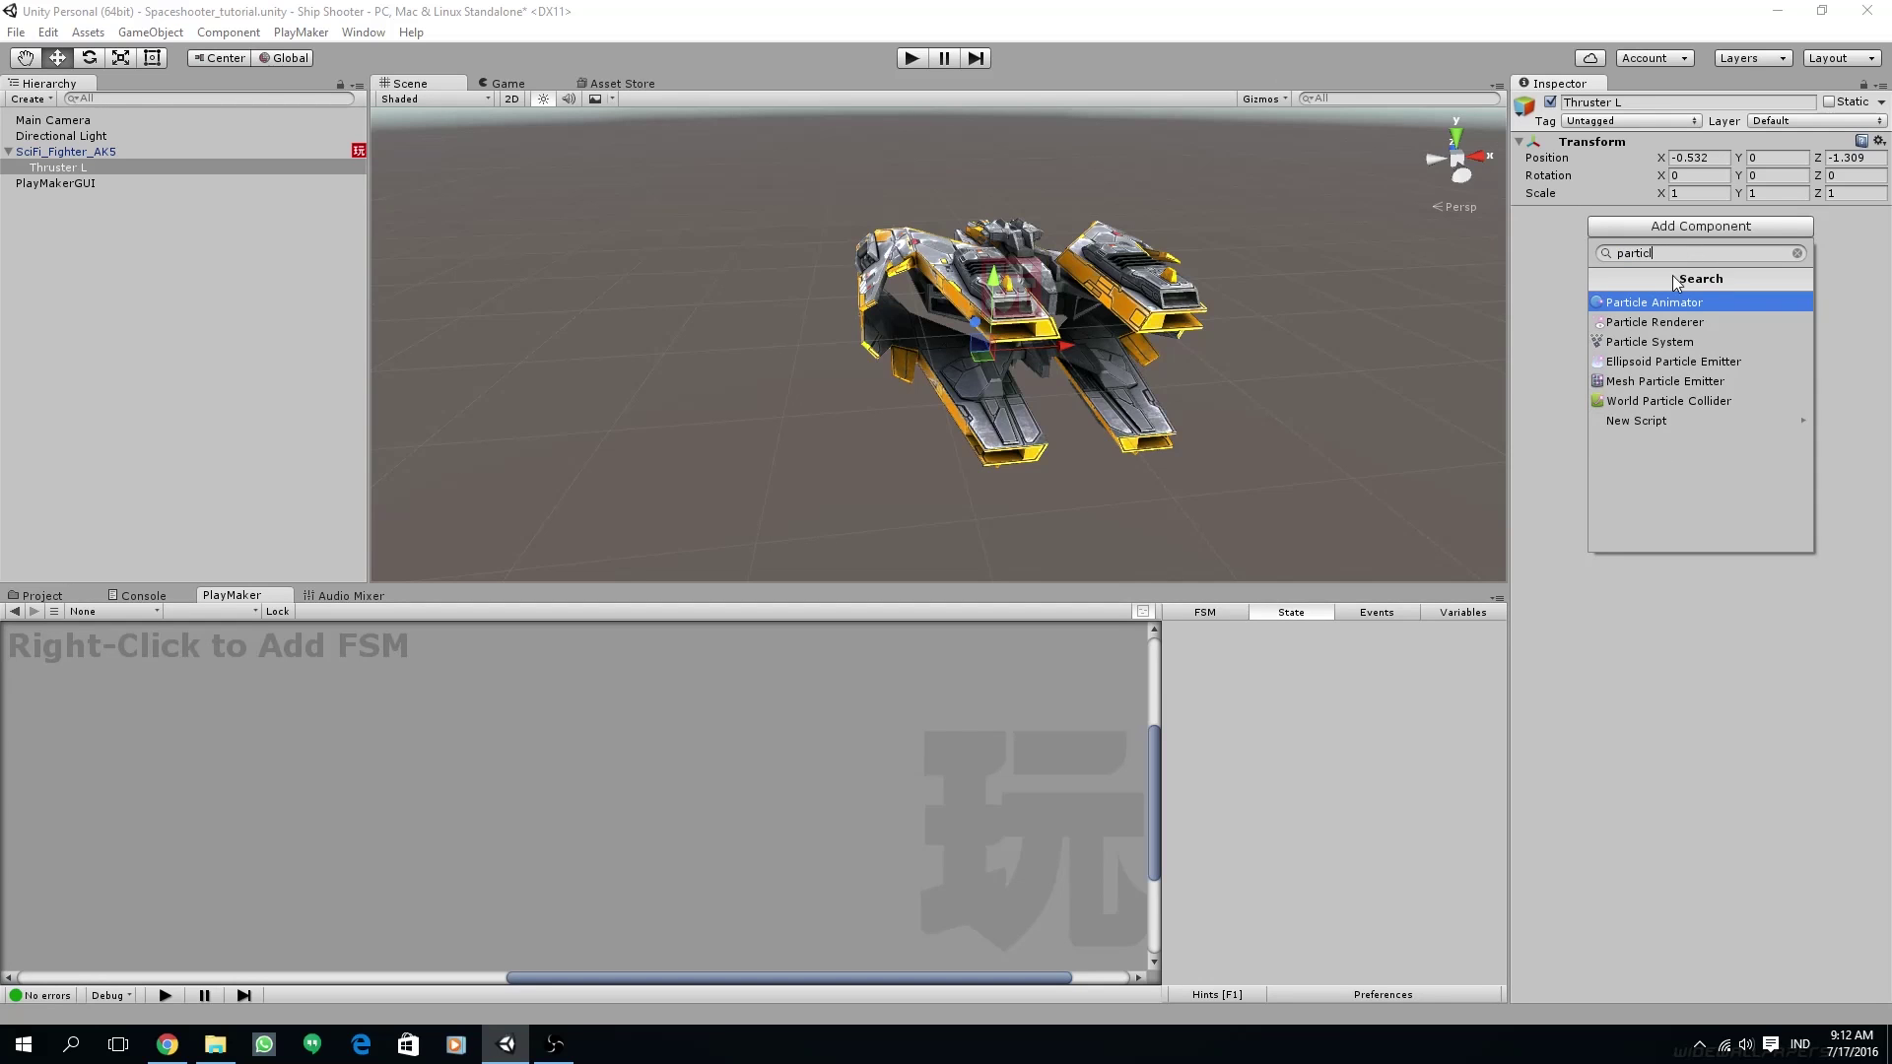
left_click(1695, 339)
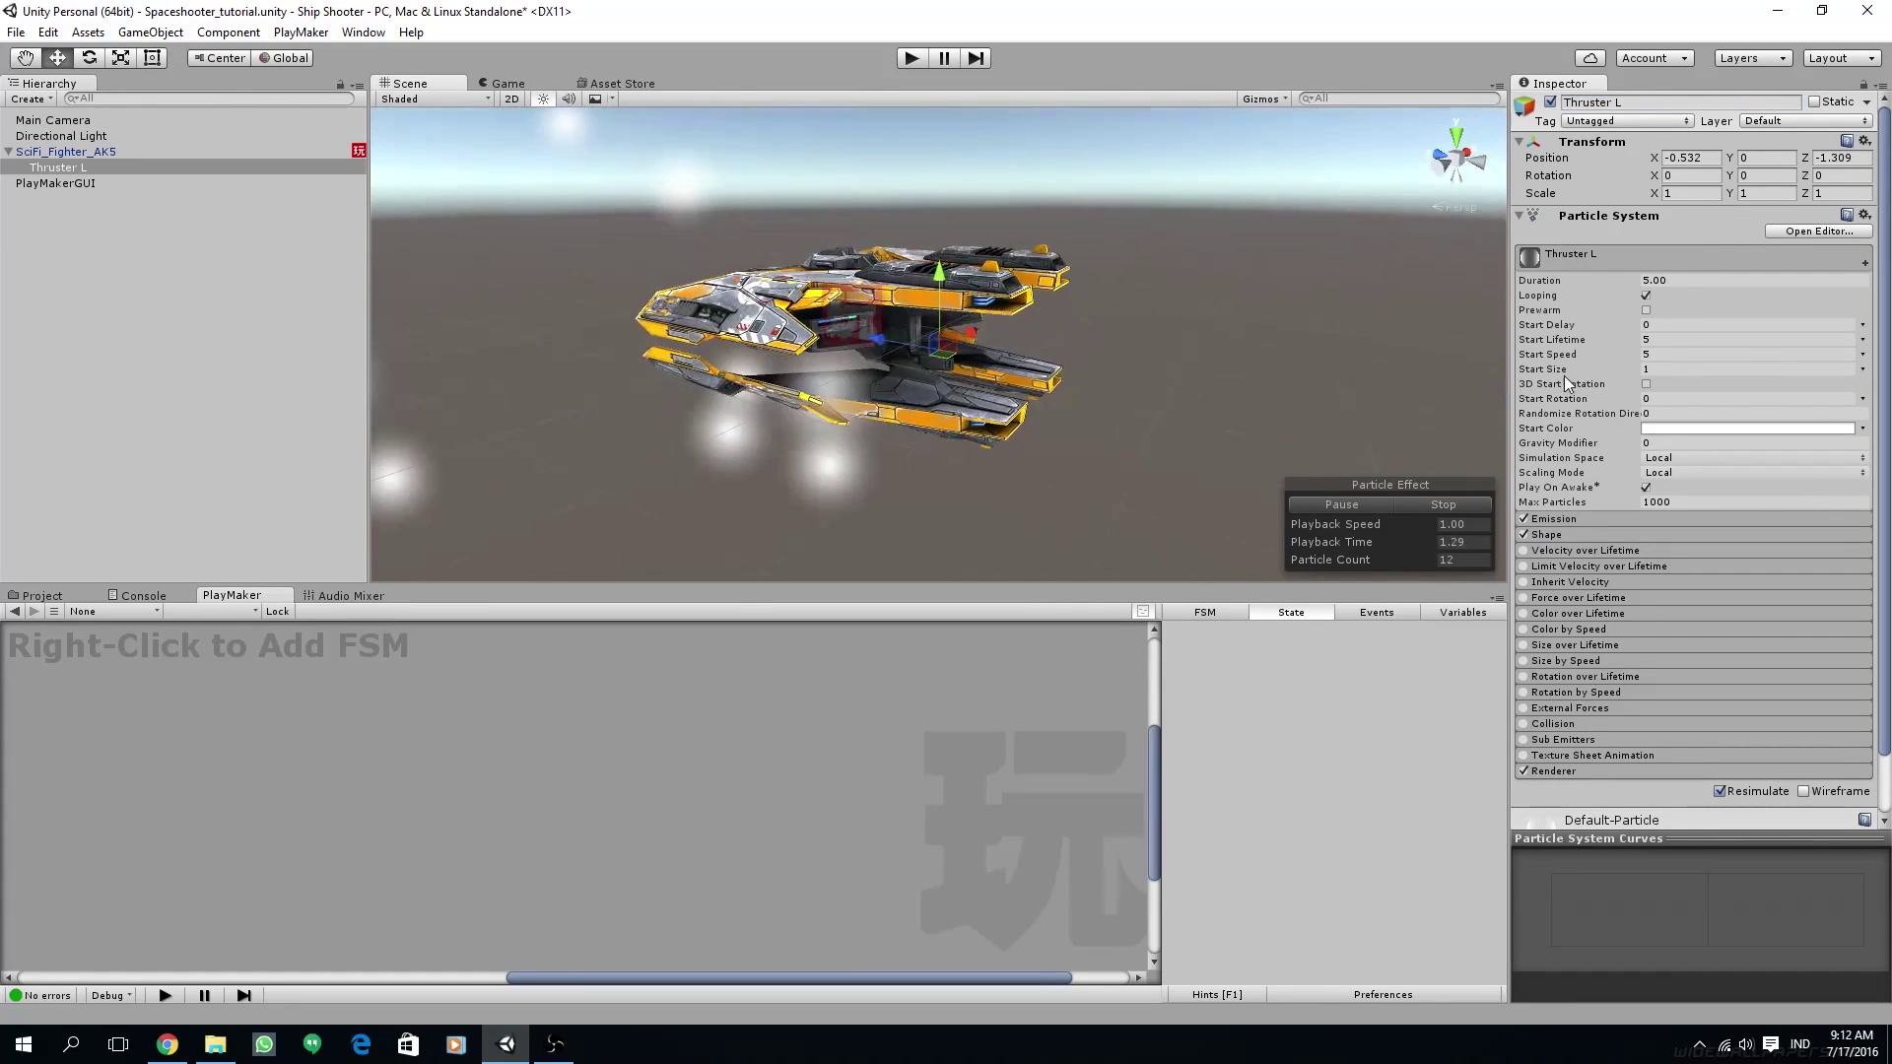
left_click(1749, 176)
type("1")
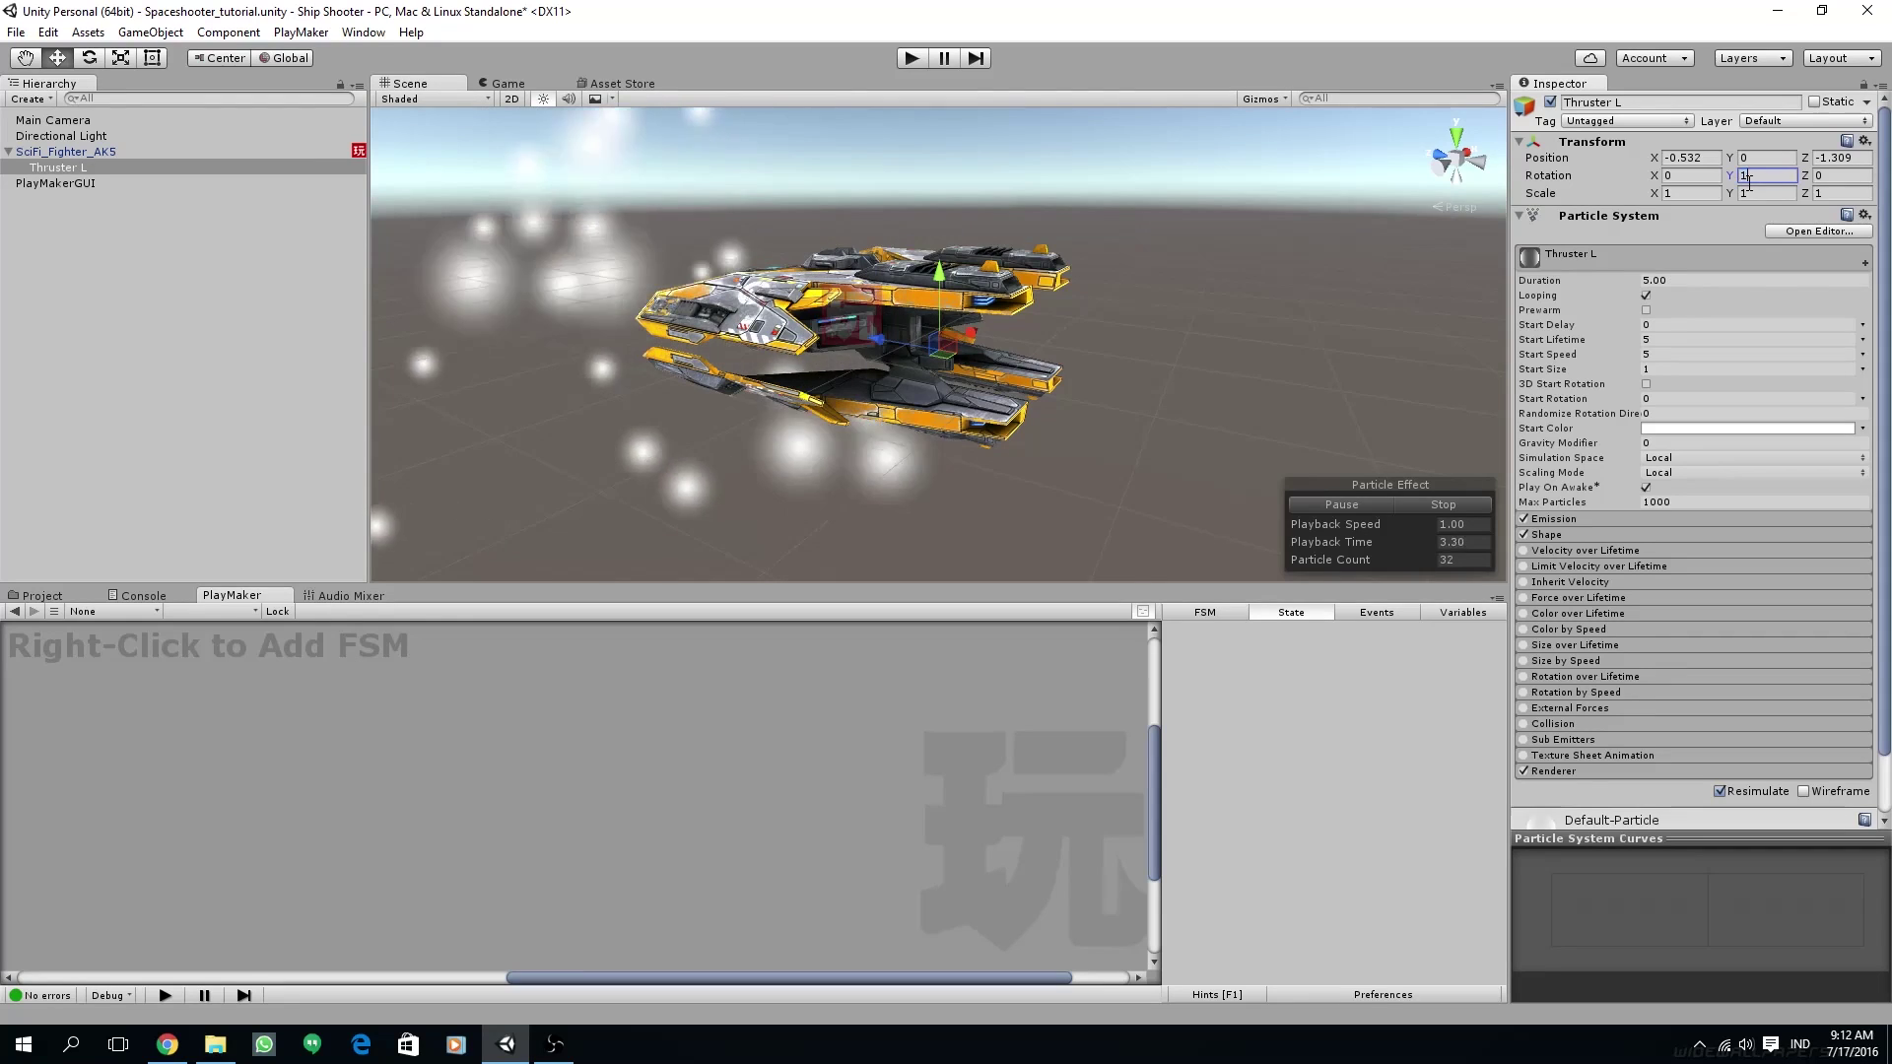
type("80")
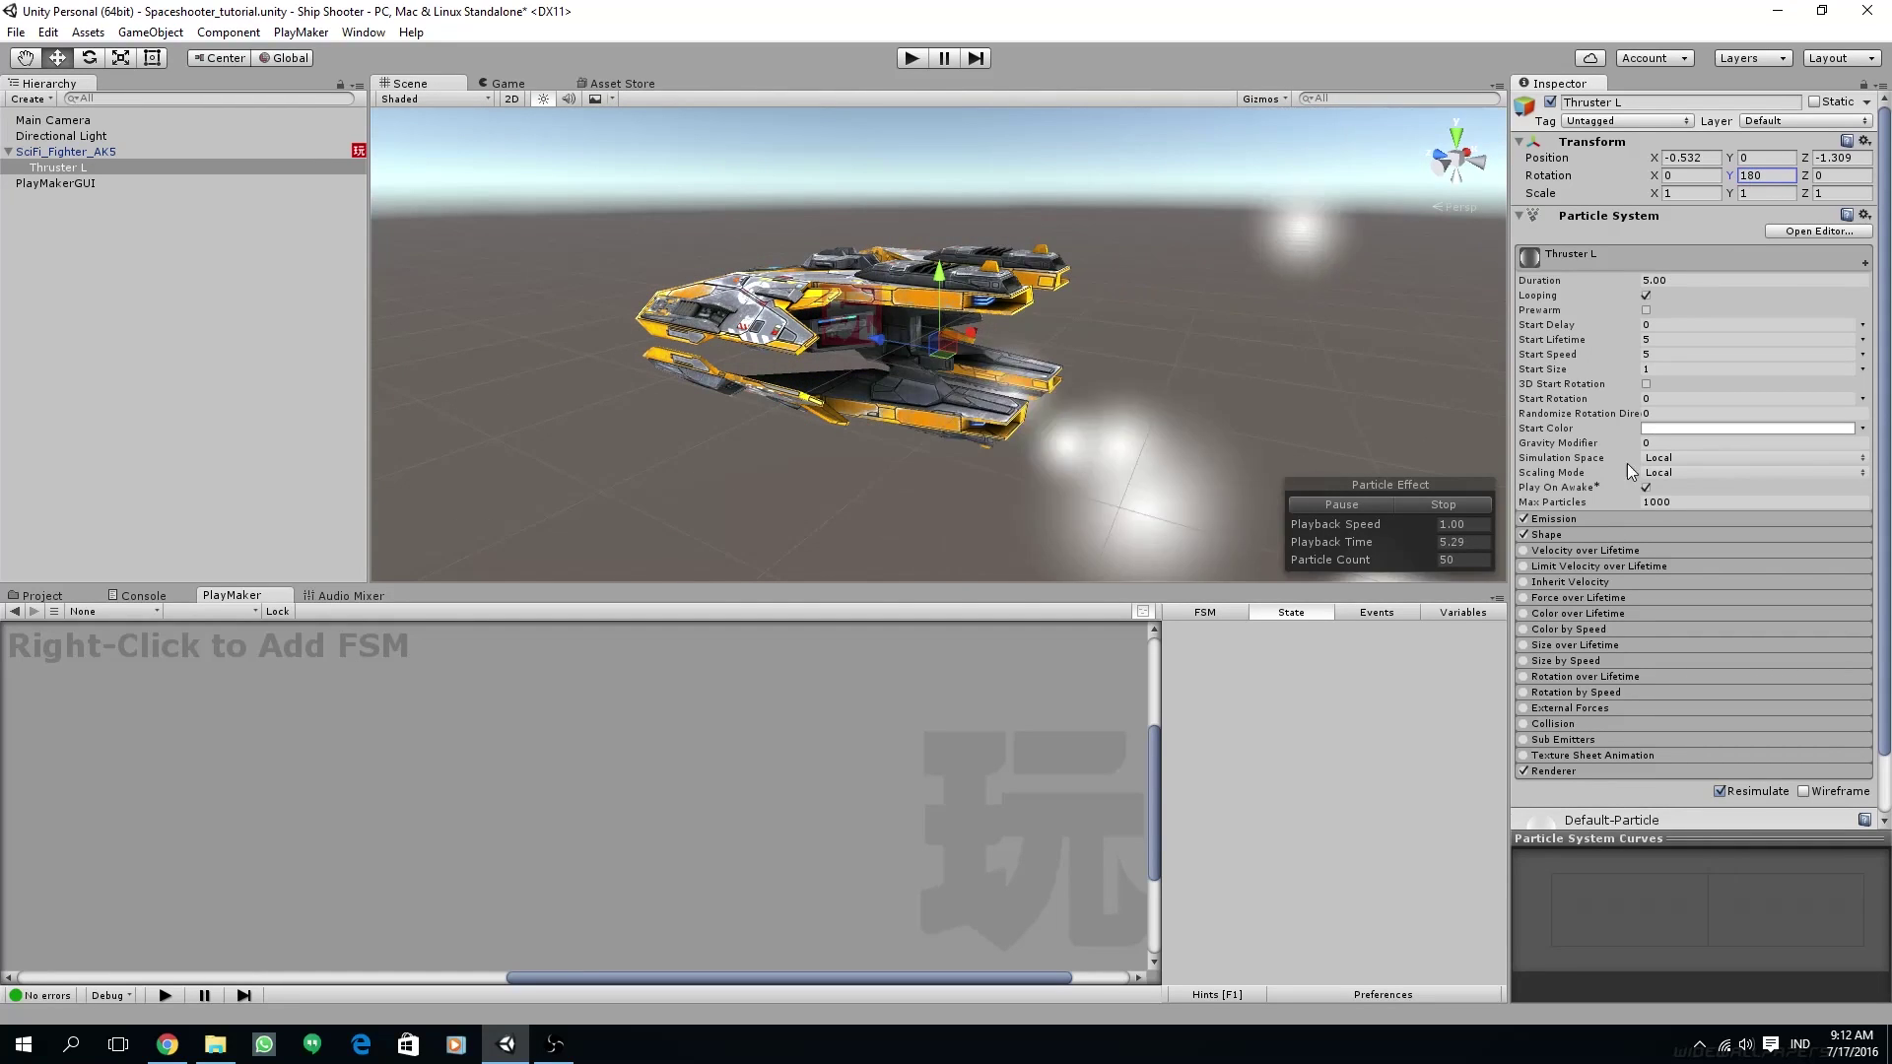
- Set the emitter Shape to Box with Box X, Y and Z all 0
left_click(1593, 533)
left_click(1671, 554)
left_click(1684, 633)
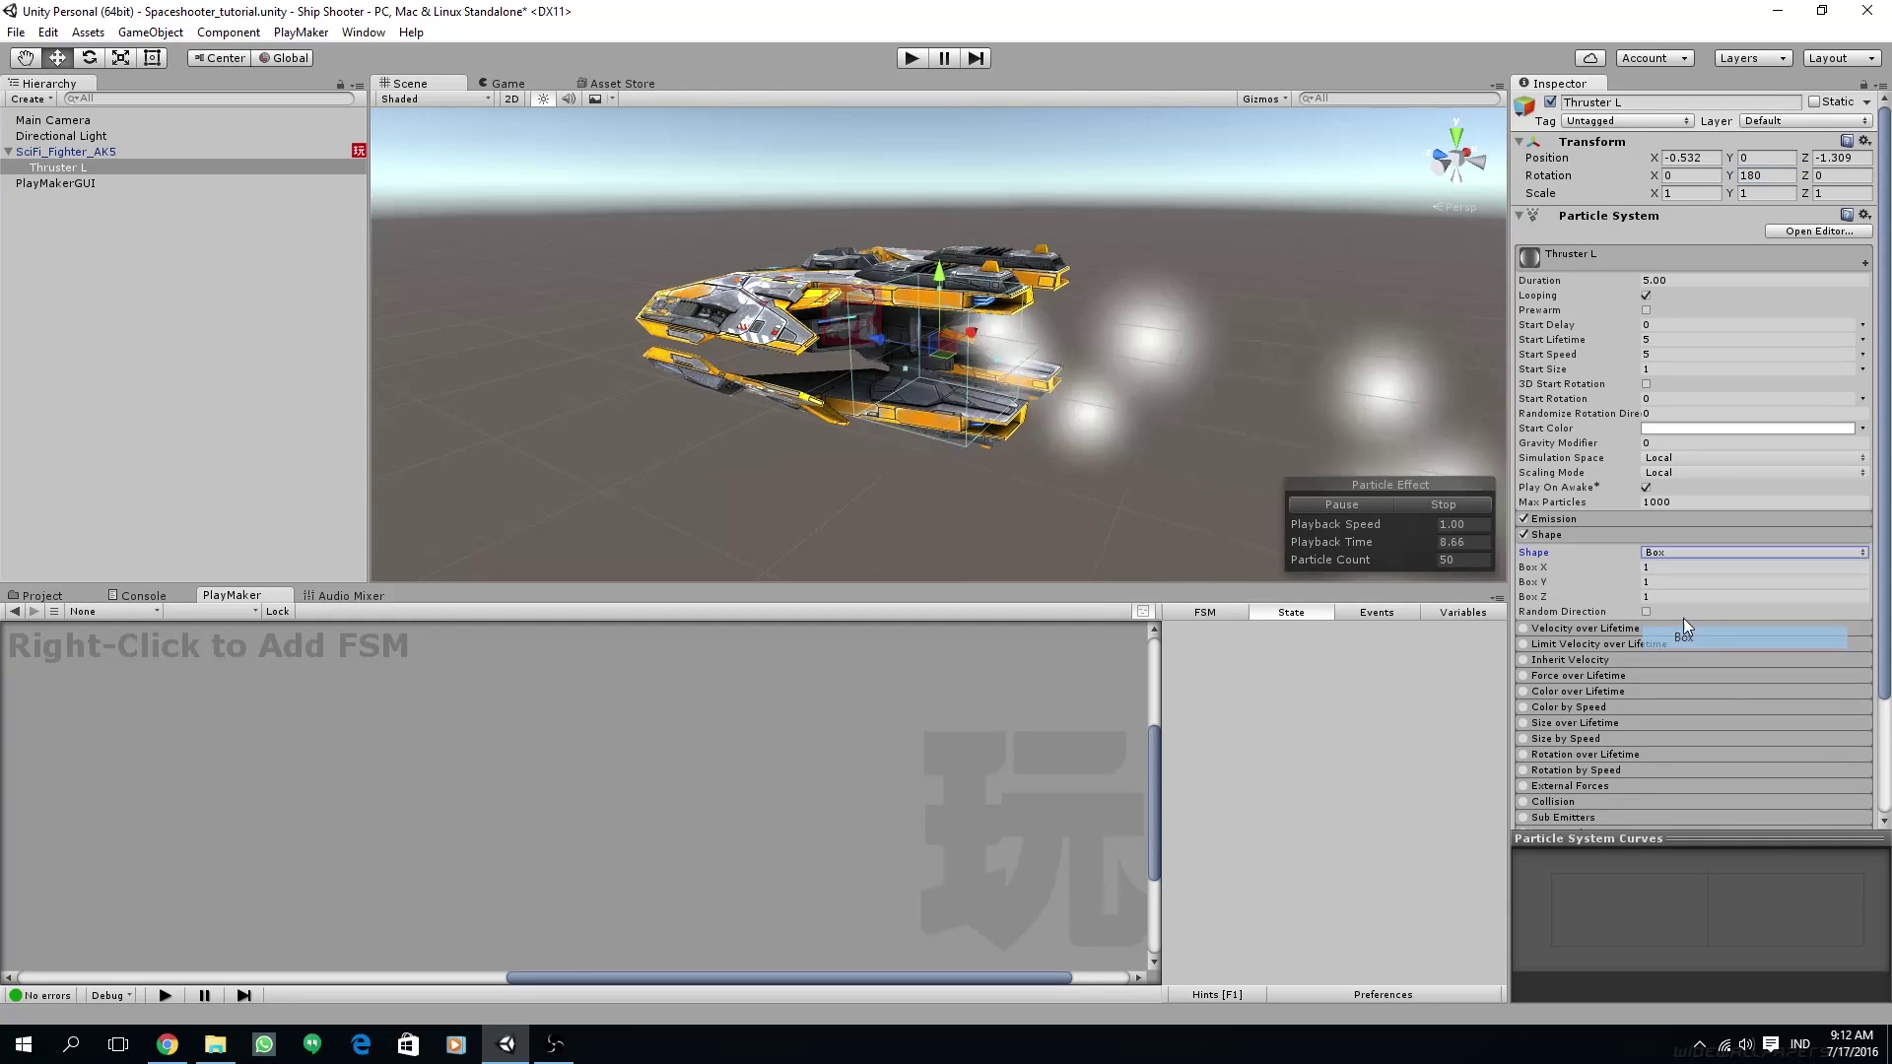
left_click(1665, 568)
type("0")
key("Tab")
type("0")
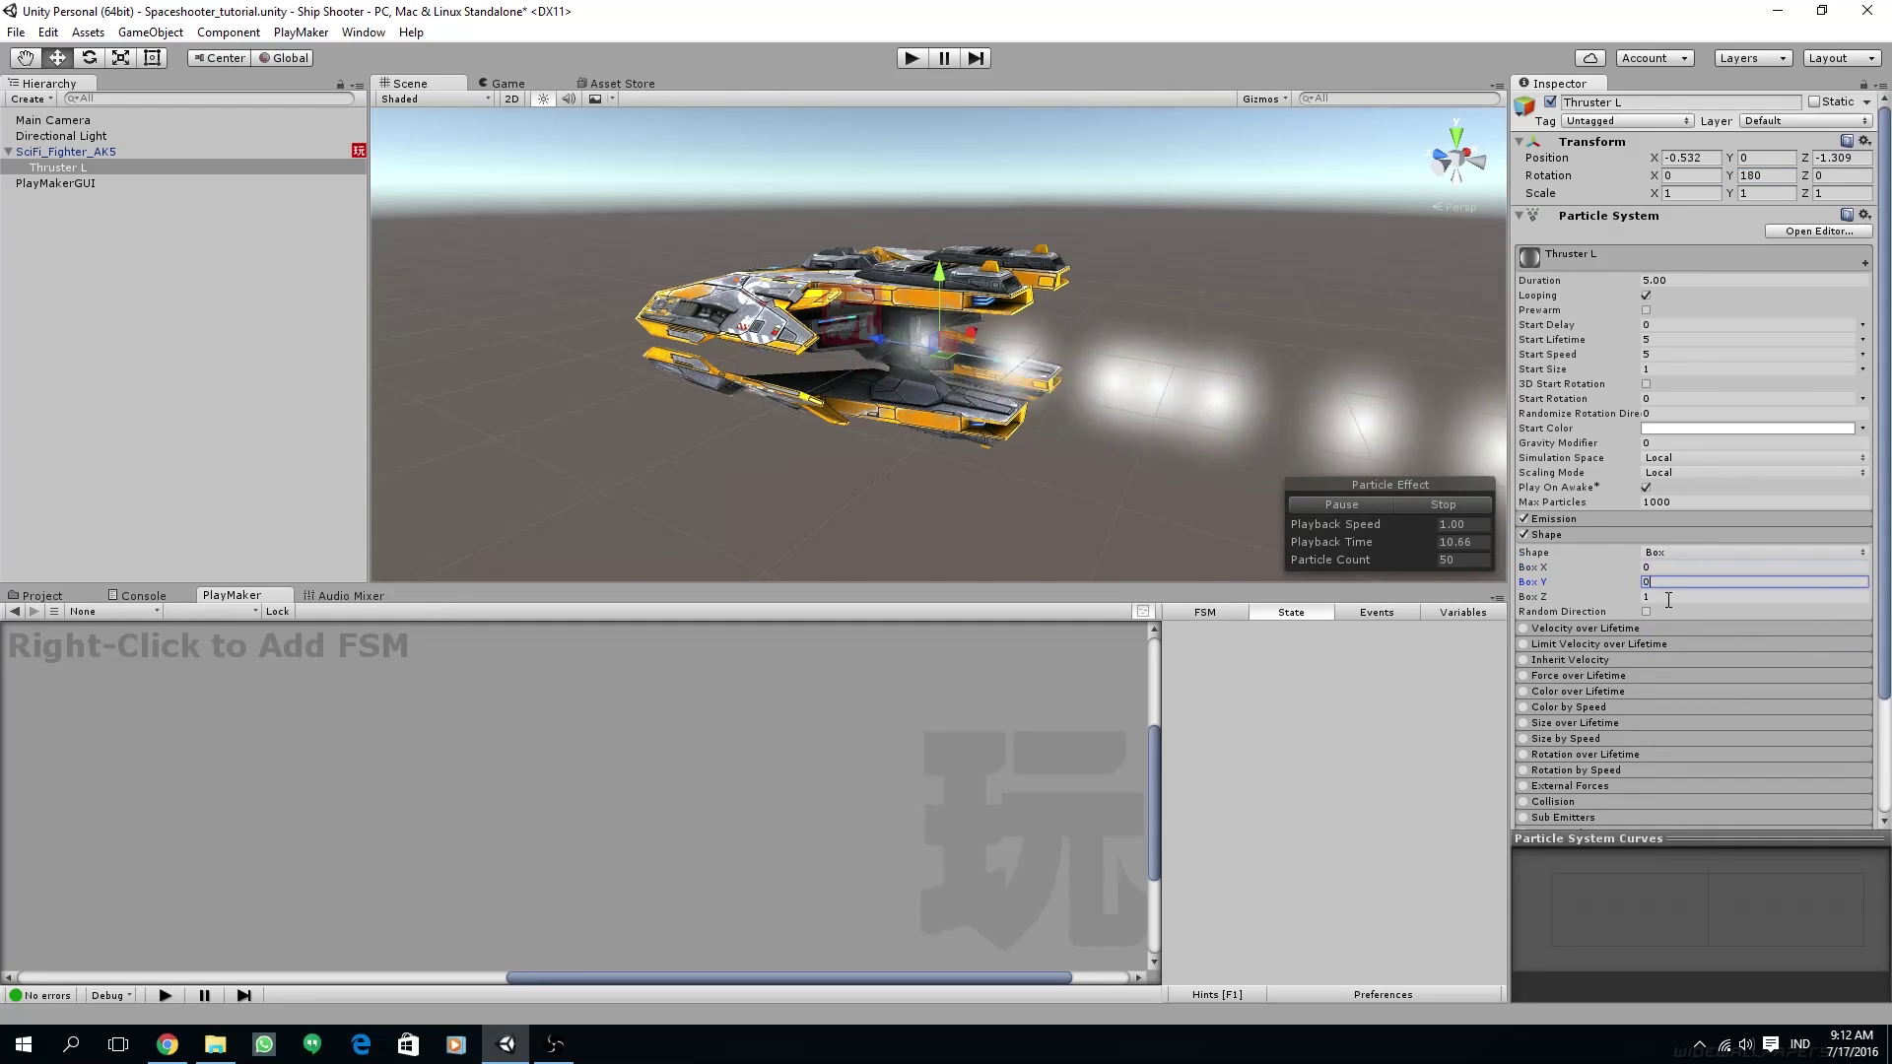
key("Tab")
type("0")
left_click_drag(1250, 365, 986, 473, "alt")
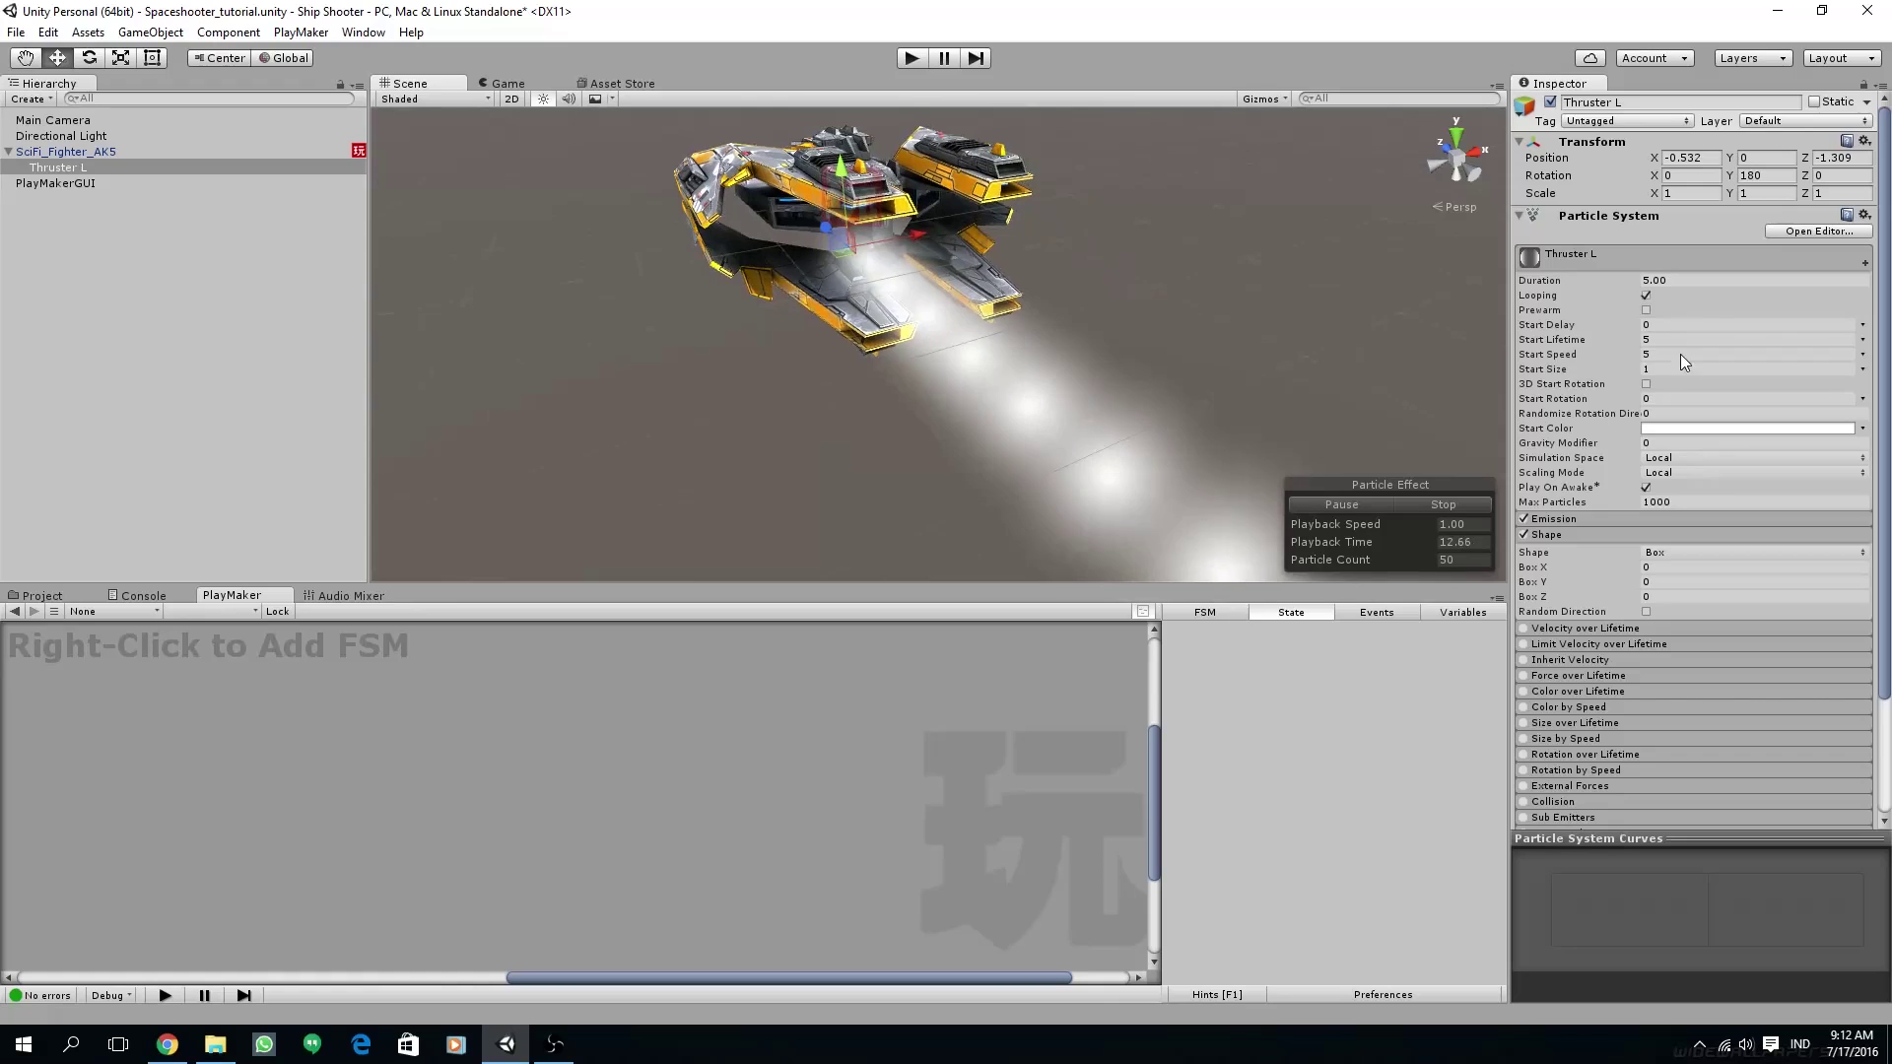
- Enable Prewarm and set Duration 1, Start Lifetime 1, and start editing Start Speed
left_click(1646, 310)
left_click(1671, 281)
type("1")
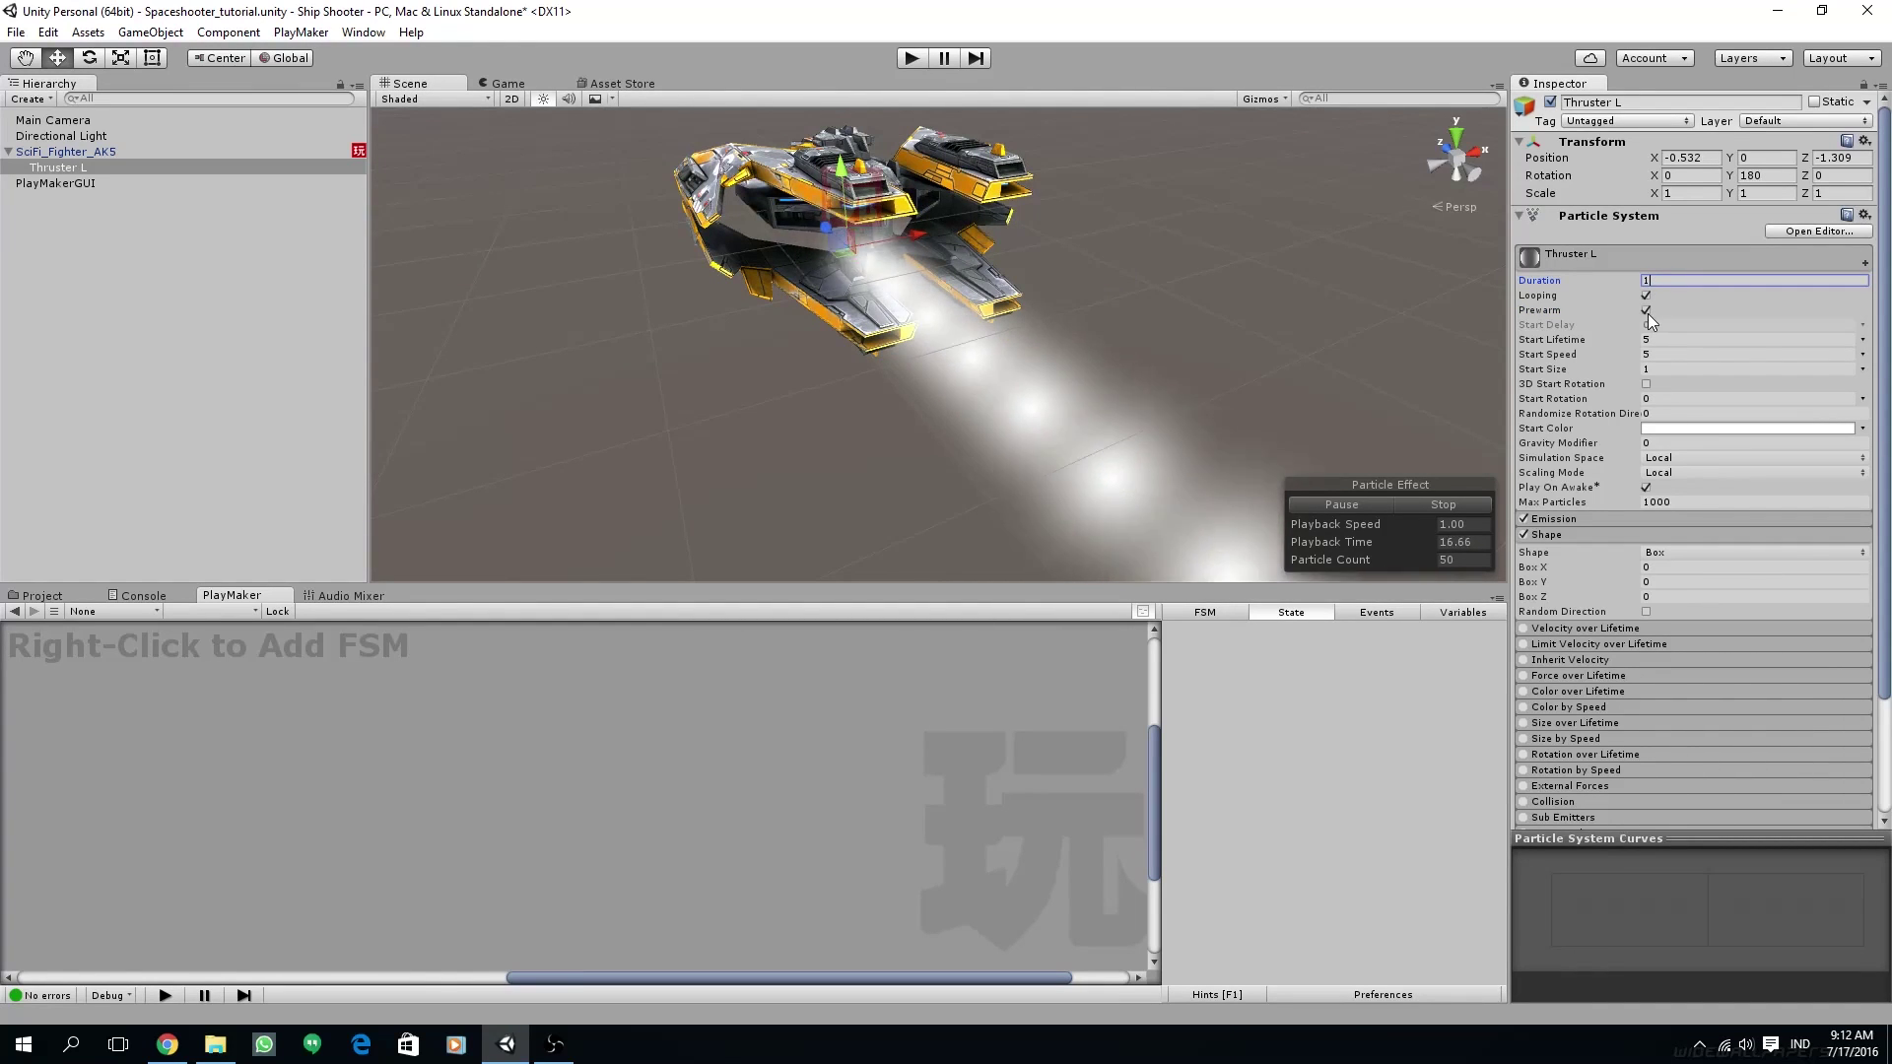
key("Tab")
type("1")
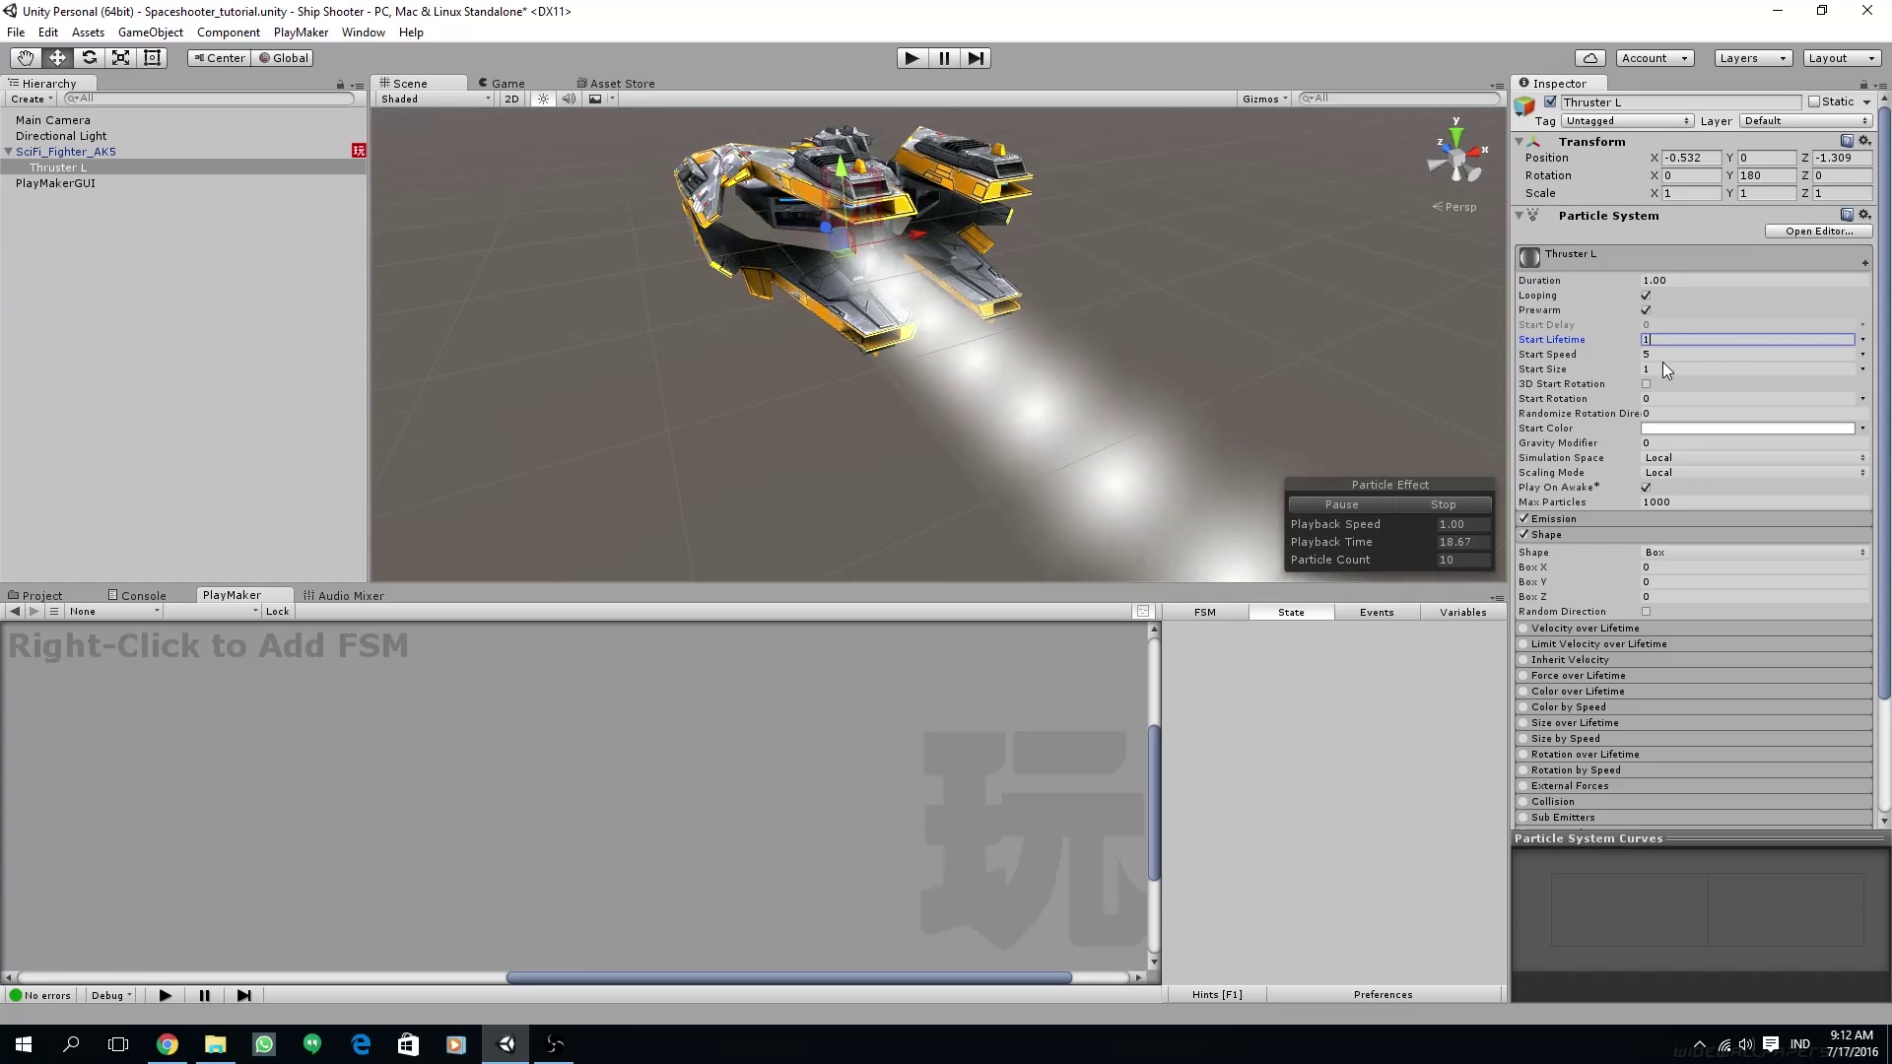
left_click(1666, 355)
type("2")
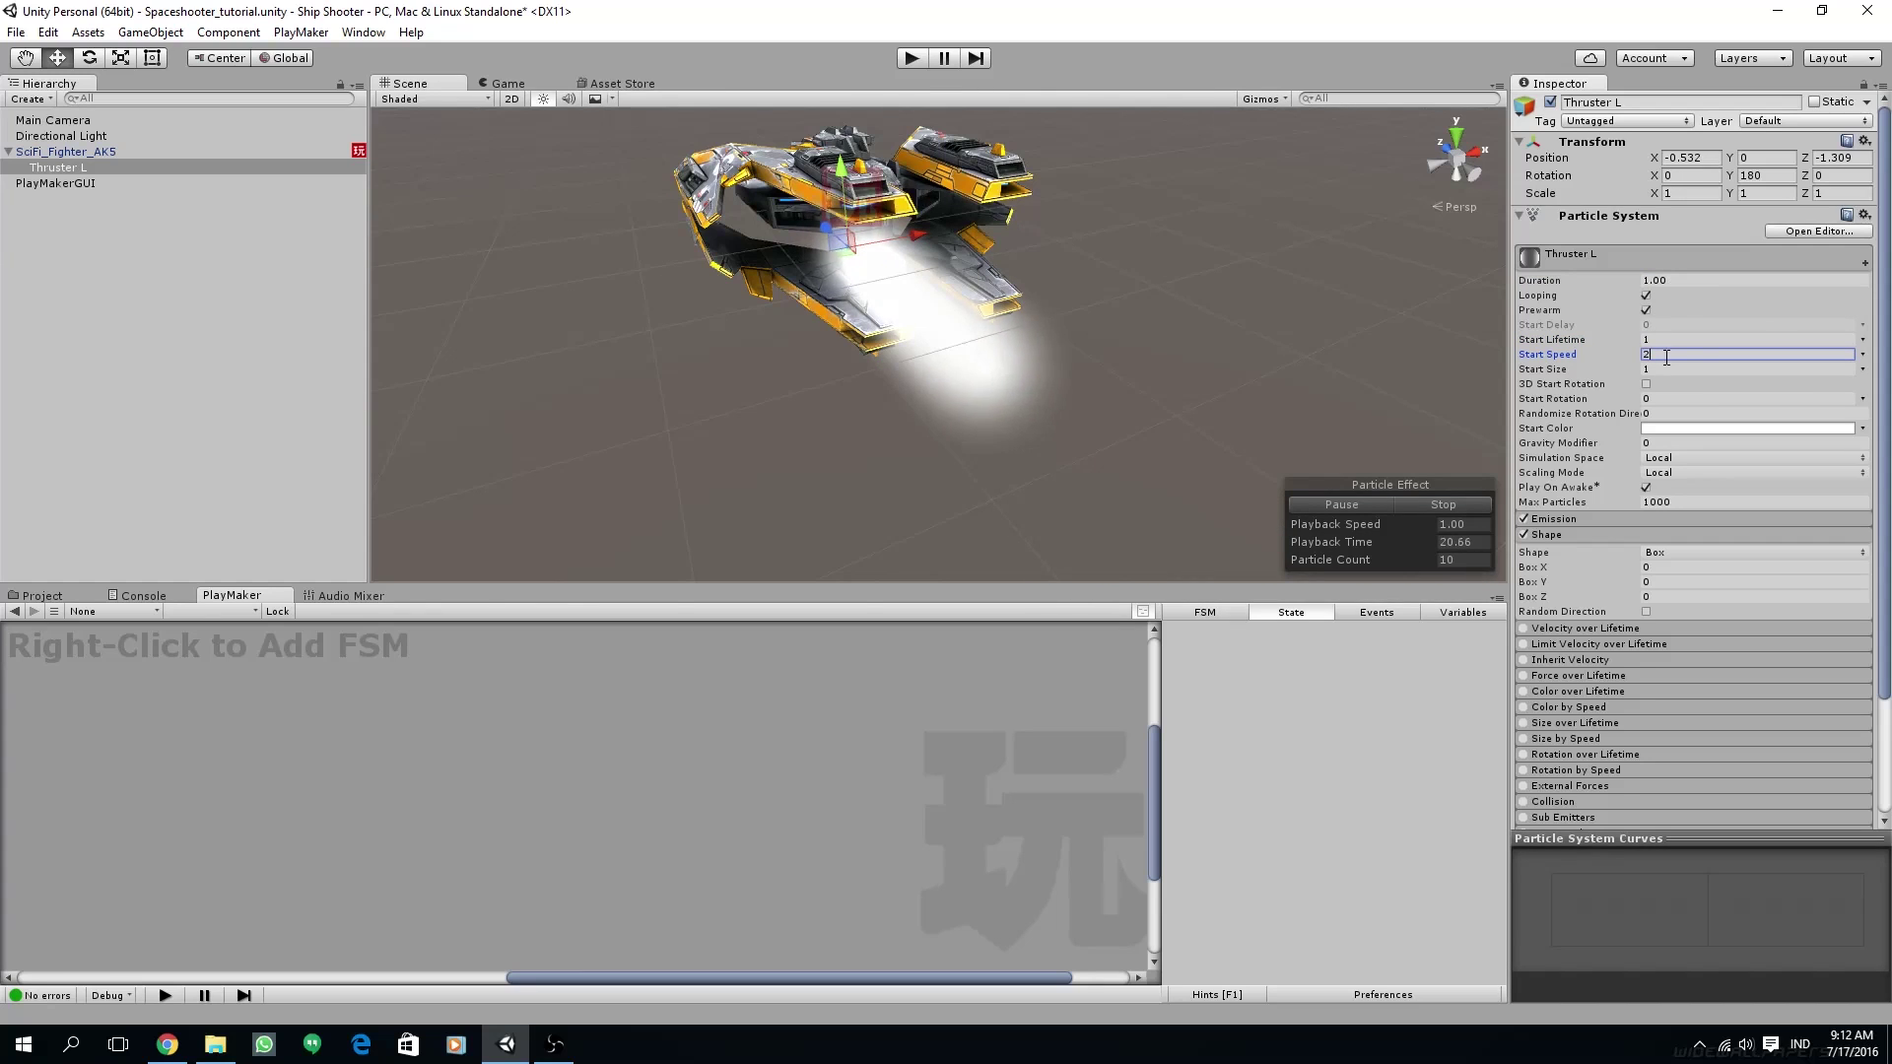
key("BackSpace")
type("1")
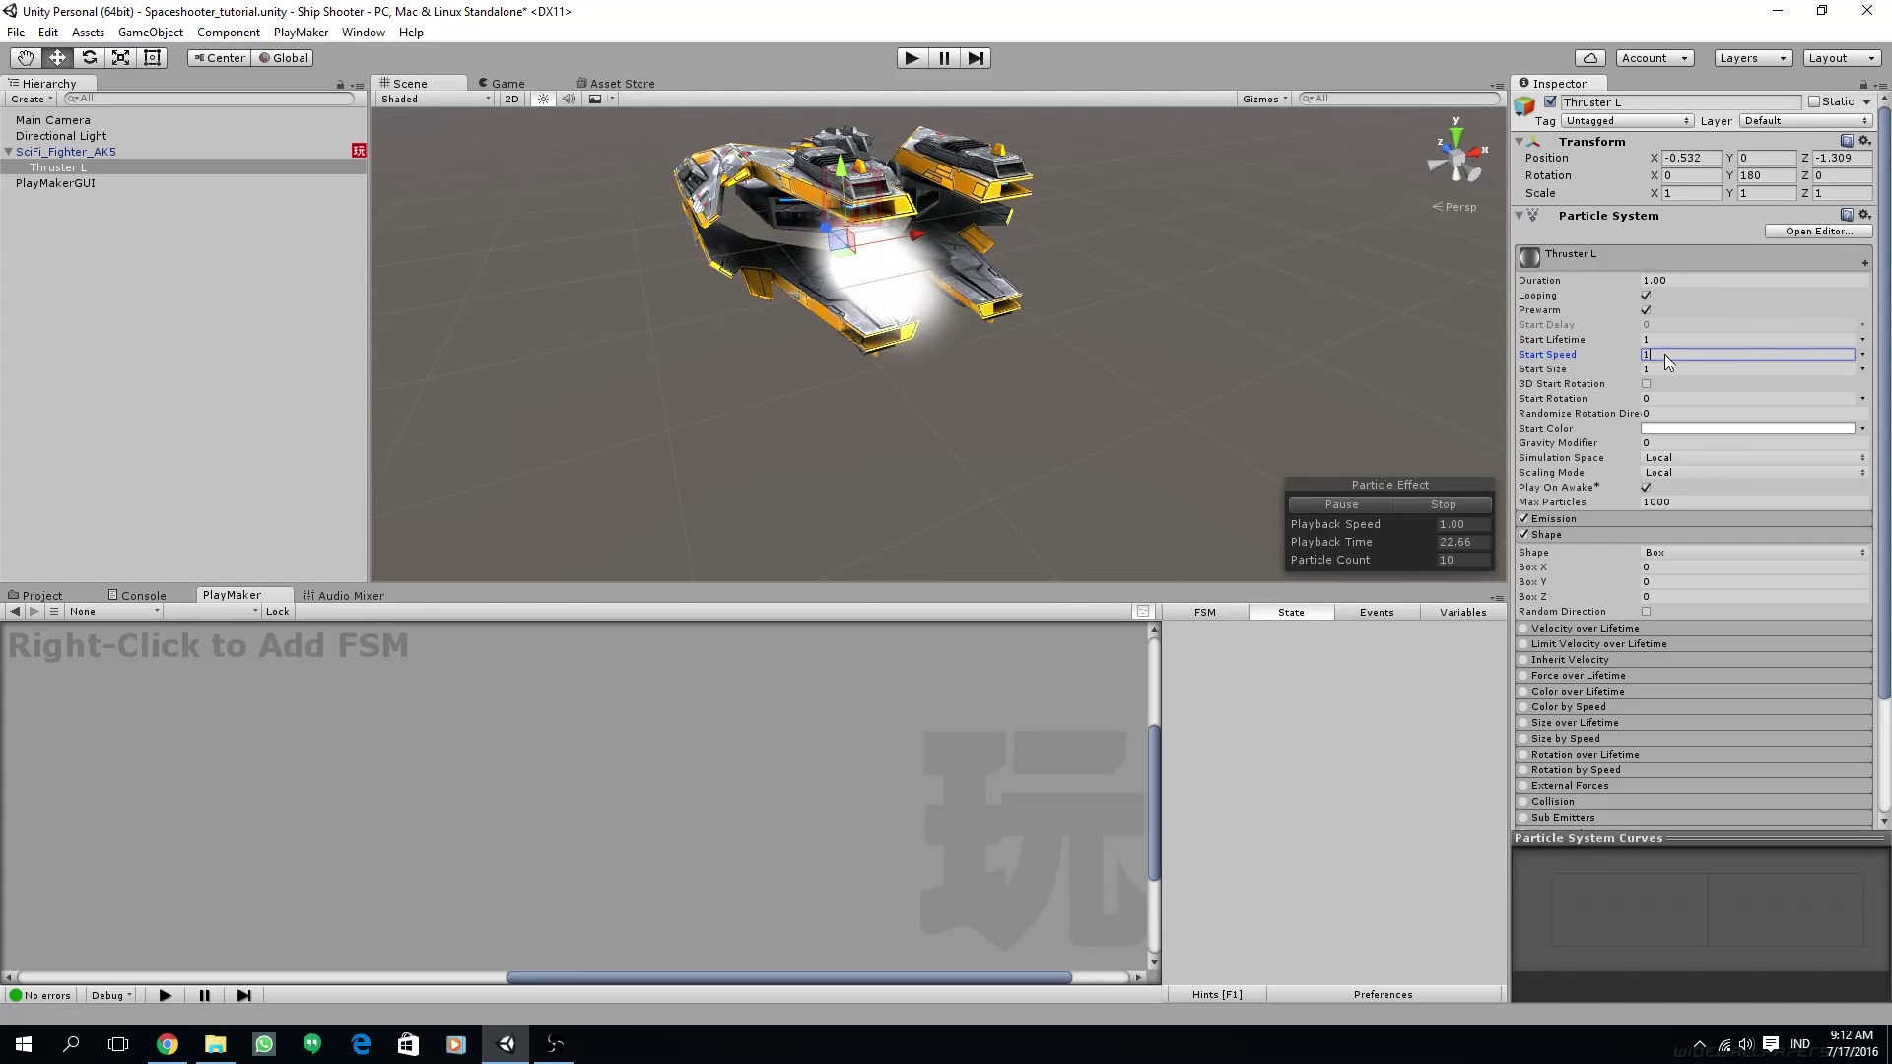
key("BackSpace")
- Finish Start Speed at 2, then enable Size over Lifetime with a curve falling from 1.0 to about 0.5
type("2")
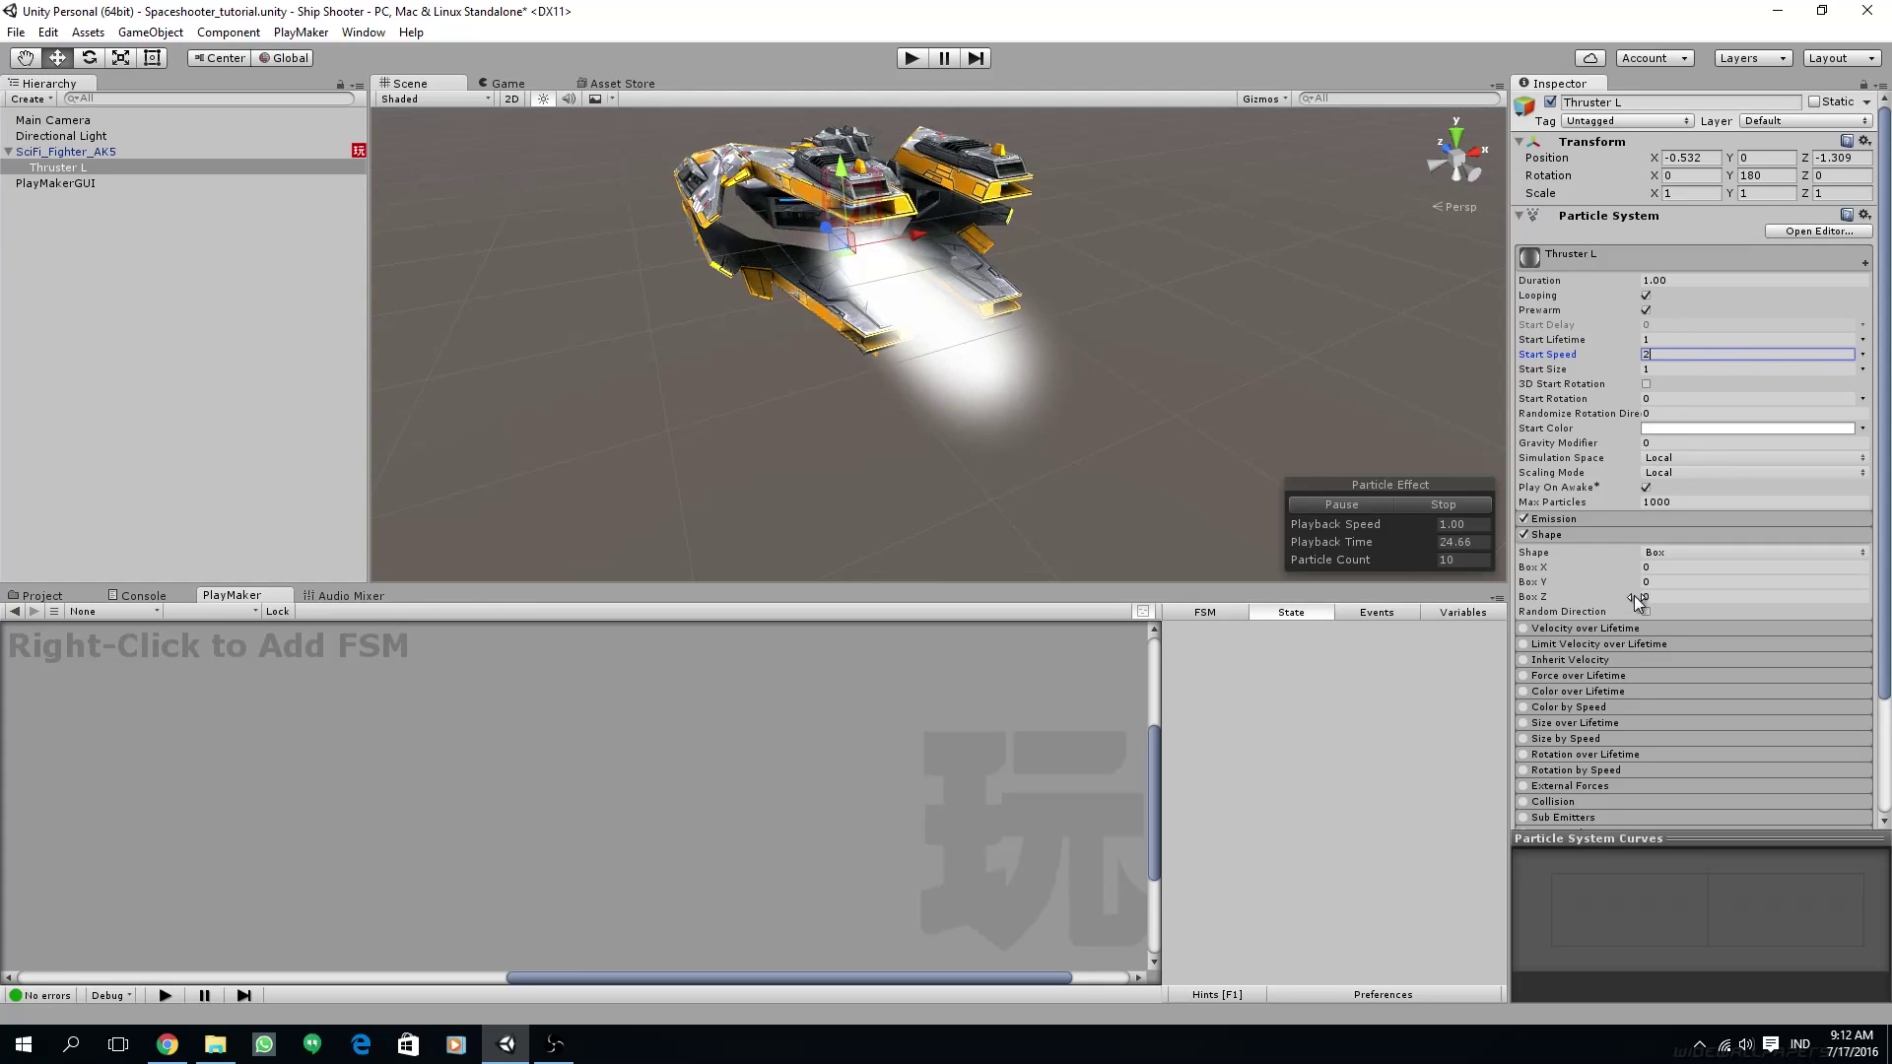
scroll(1634, 595, "down", 3)
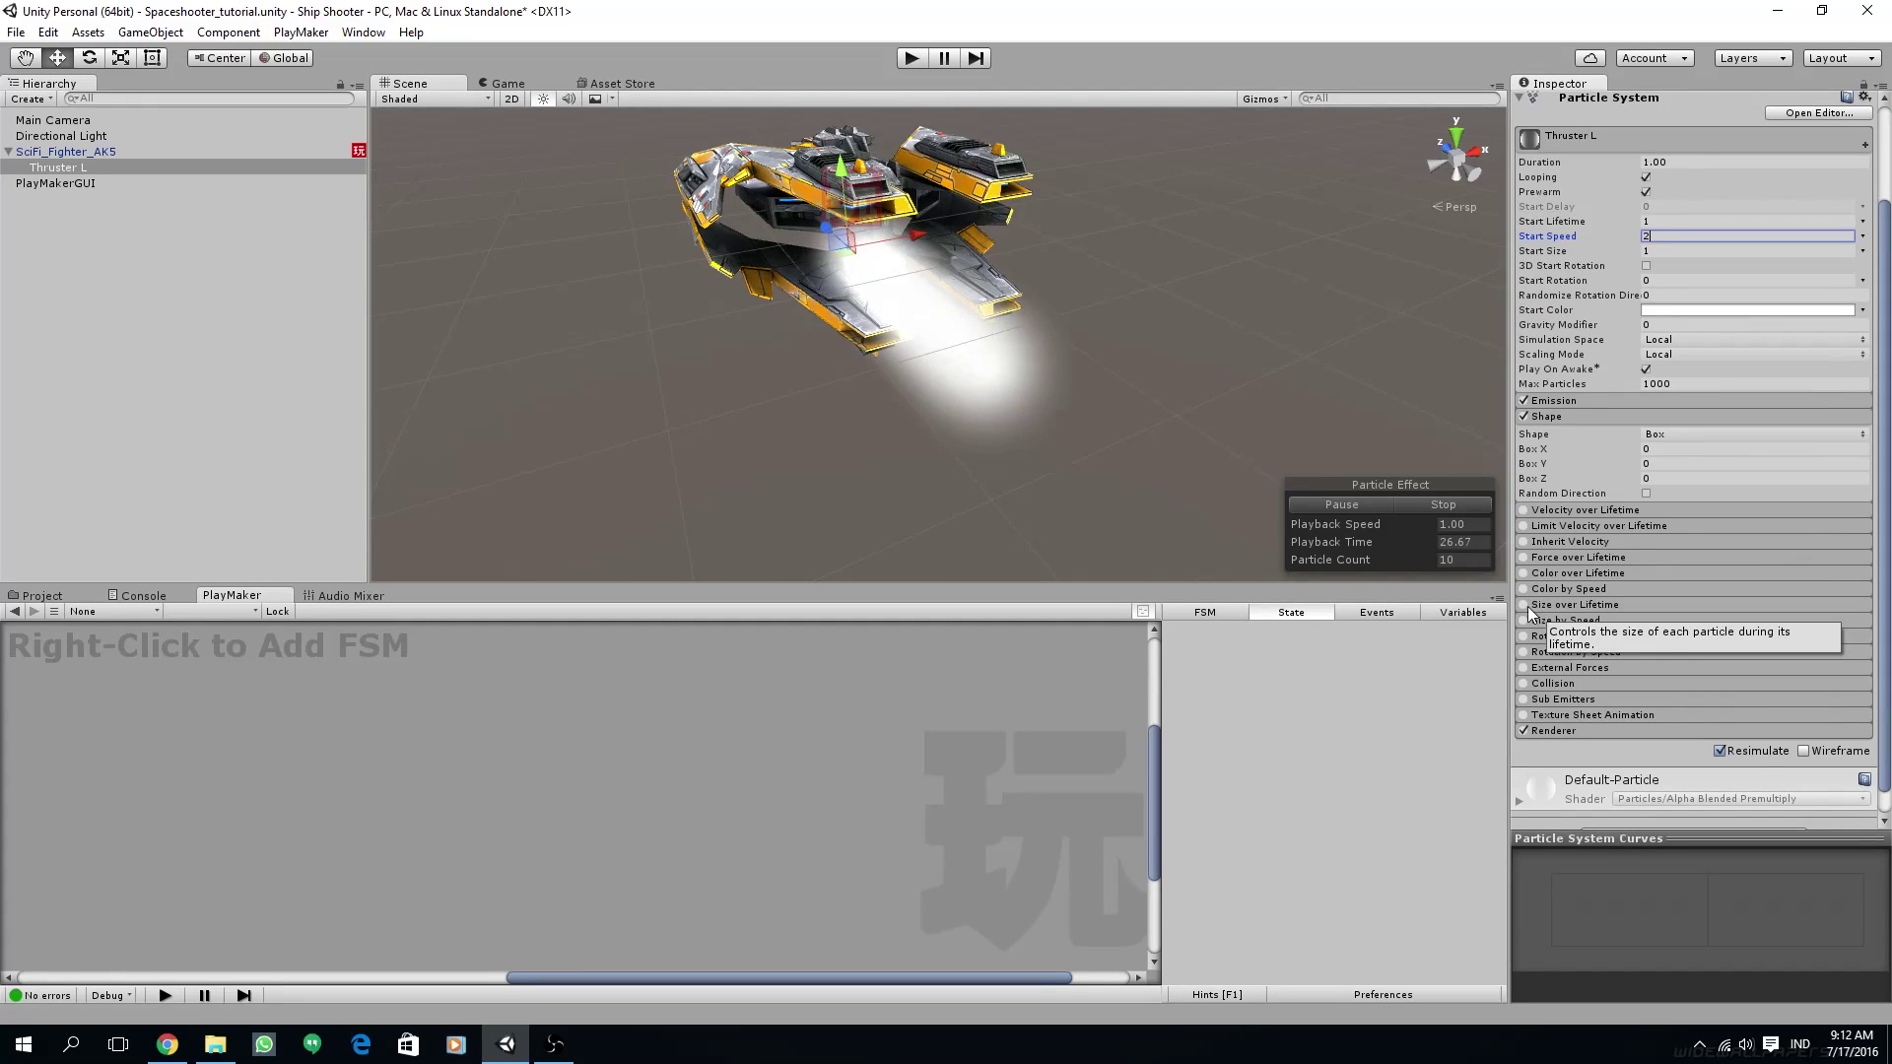
left_click(1523, 605)
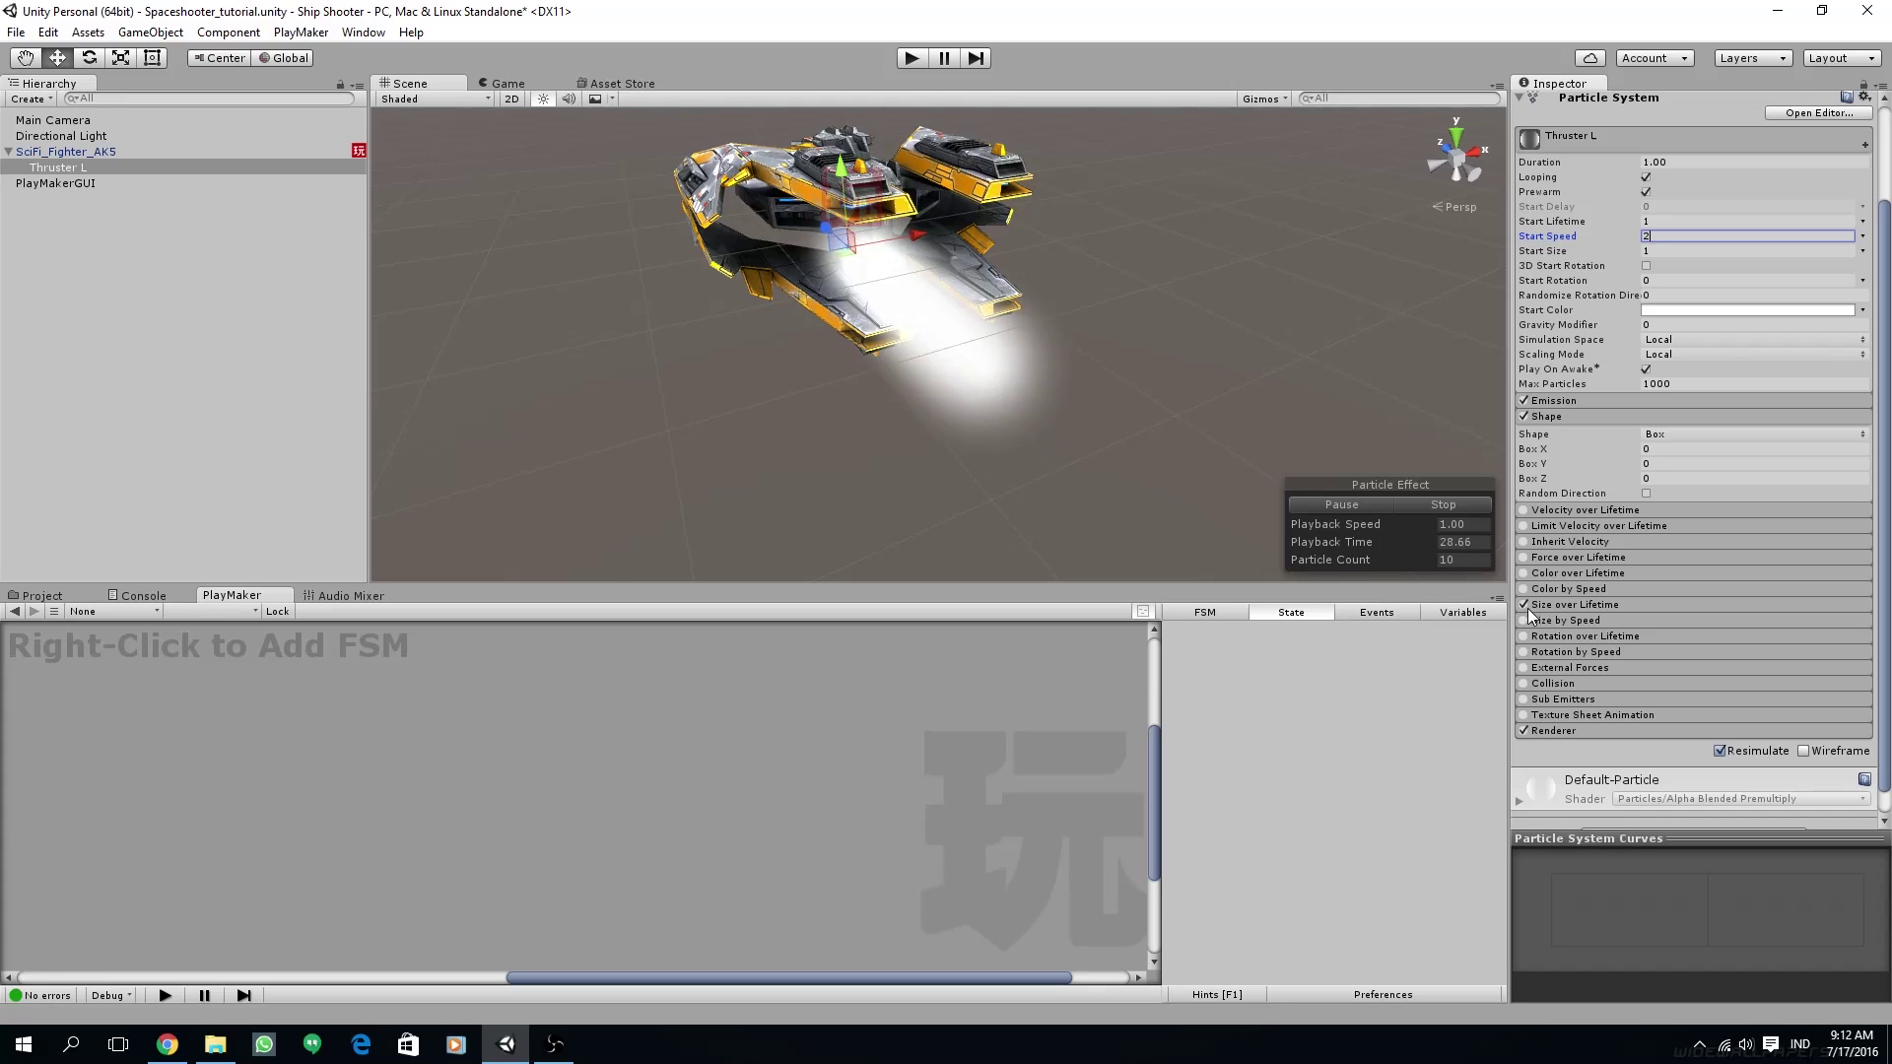
left_click(1567, 605)
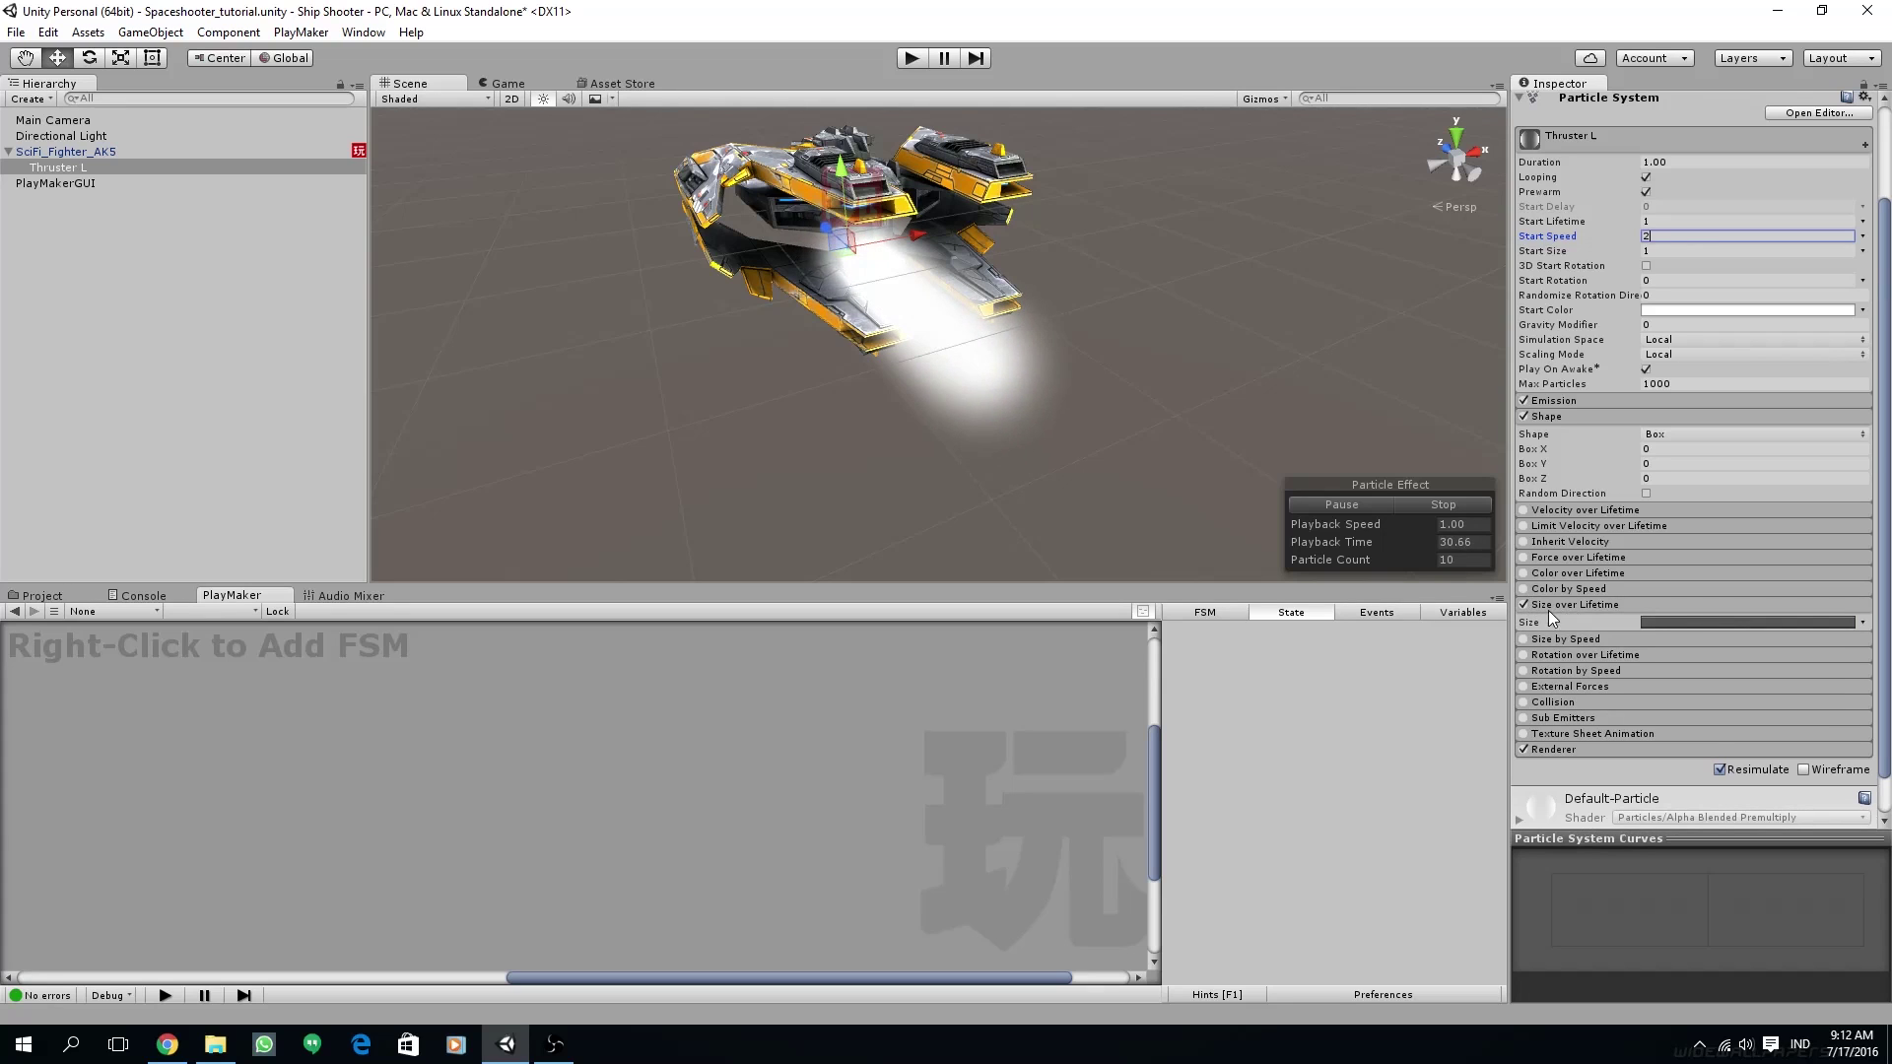
left_click(1664, 623)
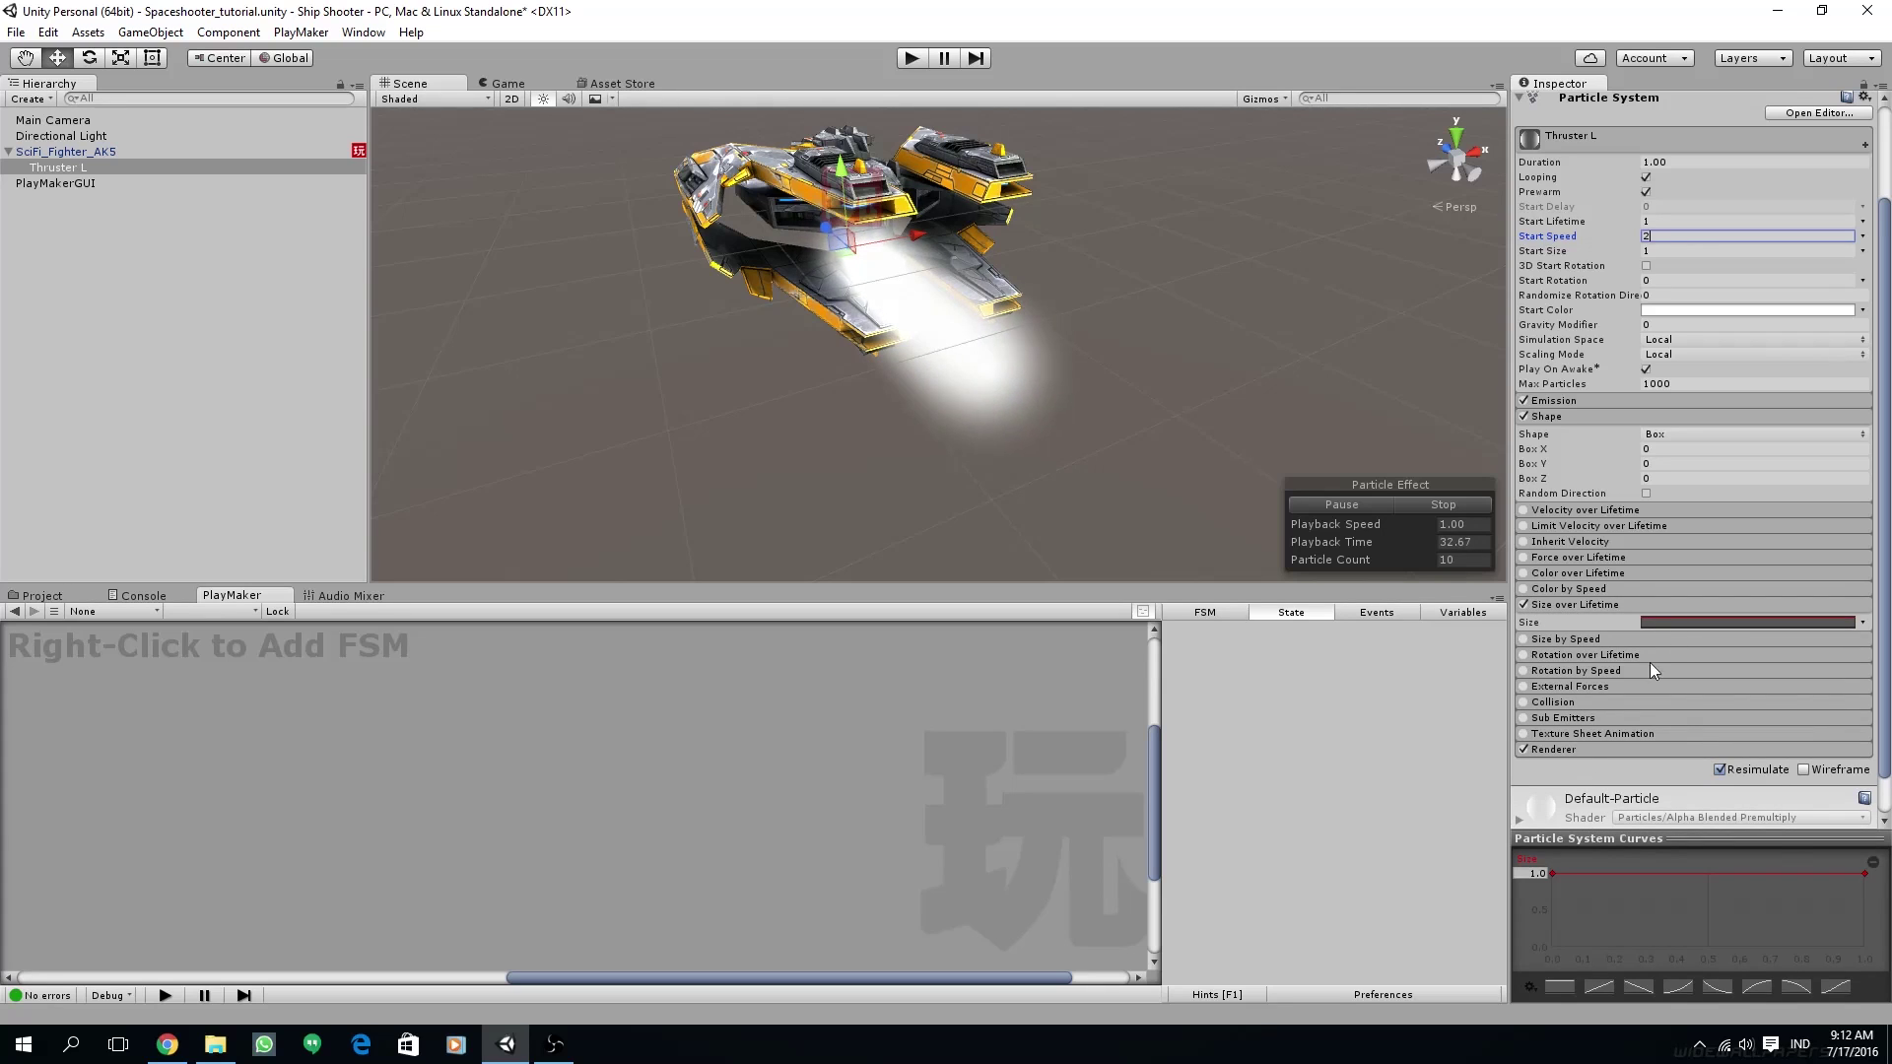
left_click(1553, 873)
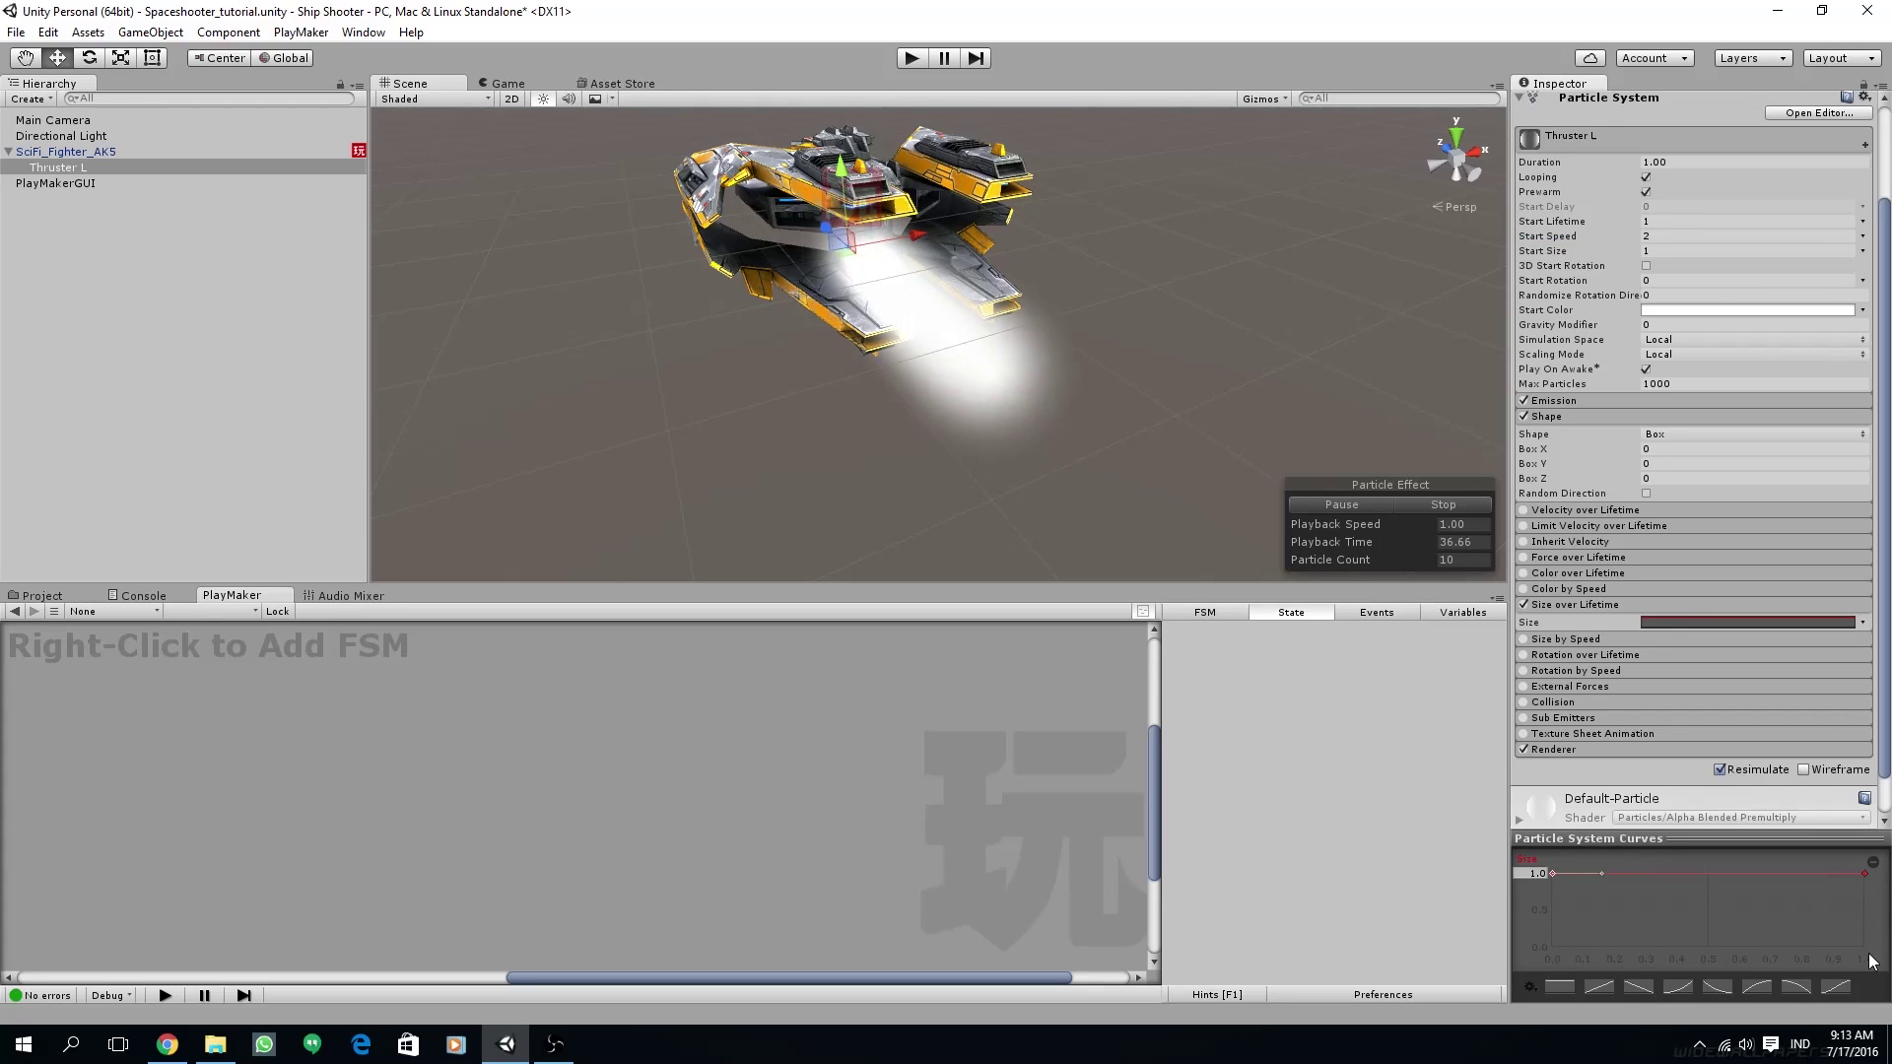
left_click_drag(1865, 873, 1818, 922)
double_click(1818, 930)
left_click_drag(960, 312, 866, 320, "alt")
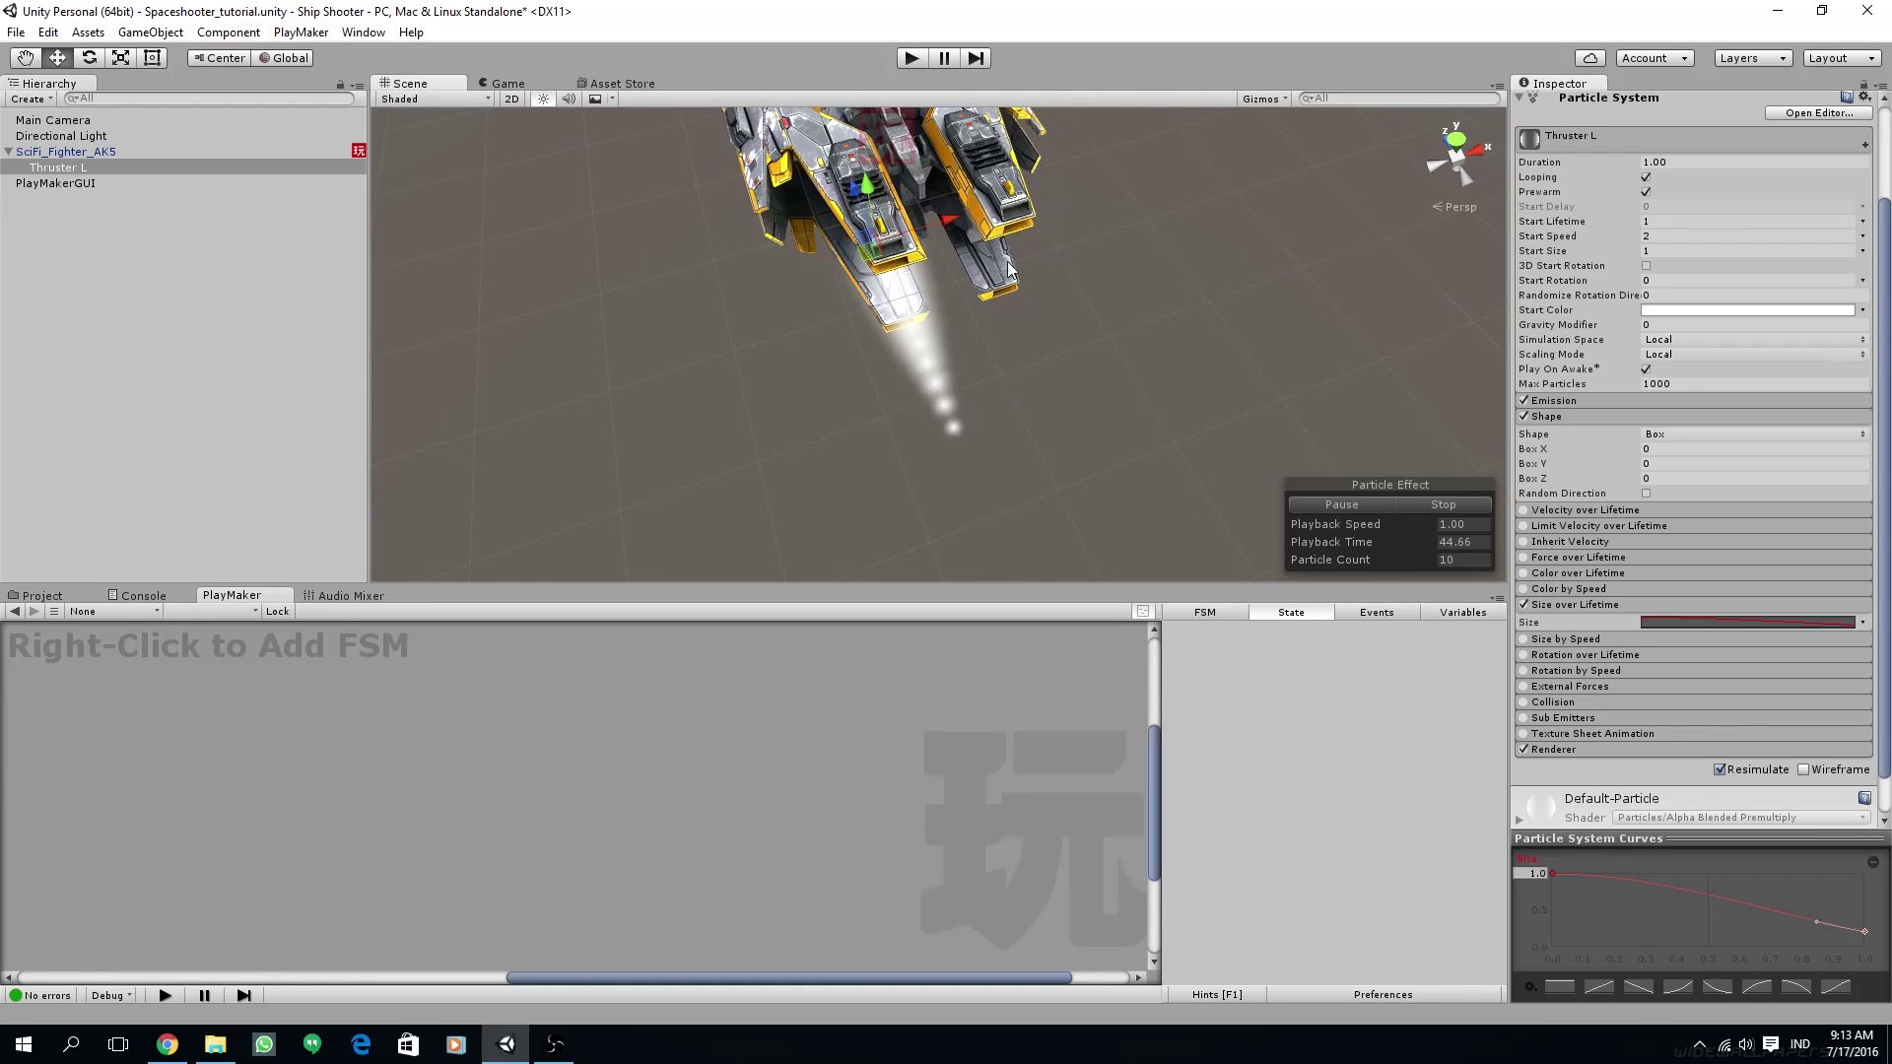
left_click_drag(980, 435, 956, 345, "alt")
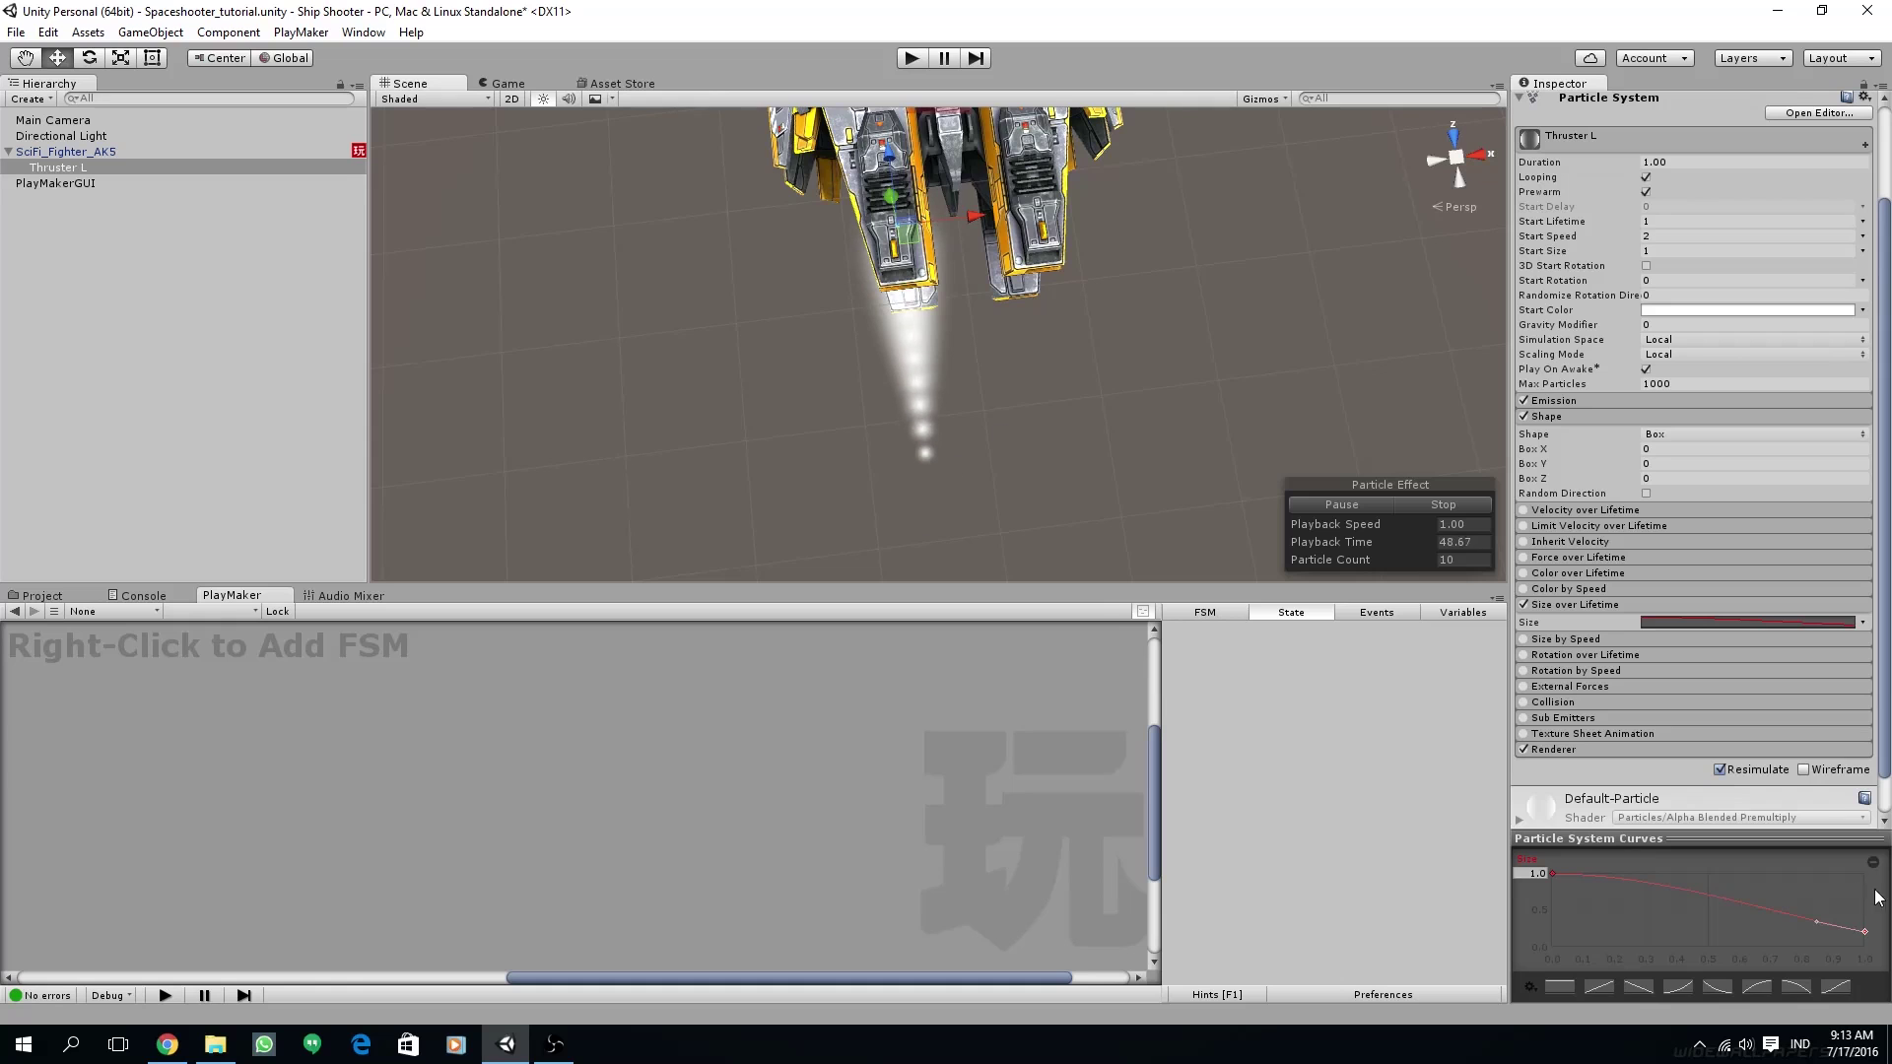
left_click_drag(1163, 433, 1134, 345, "alt")
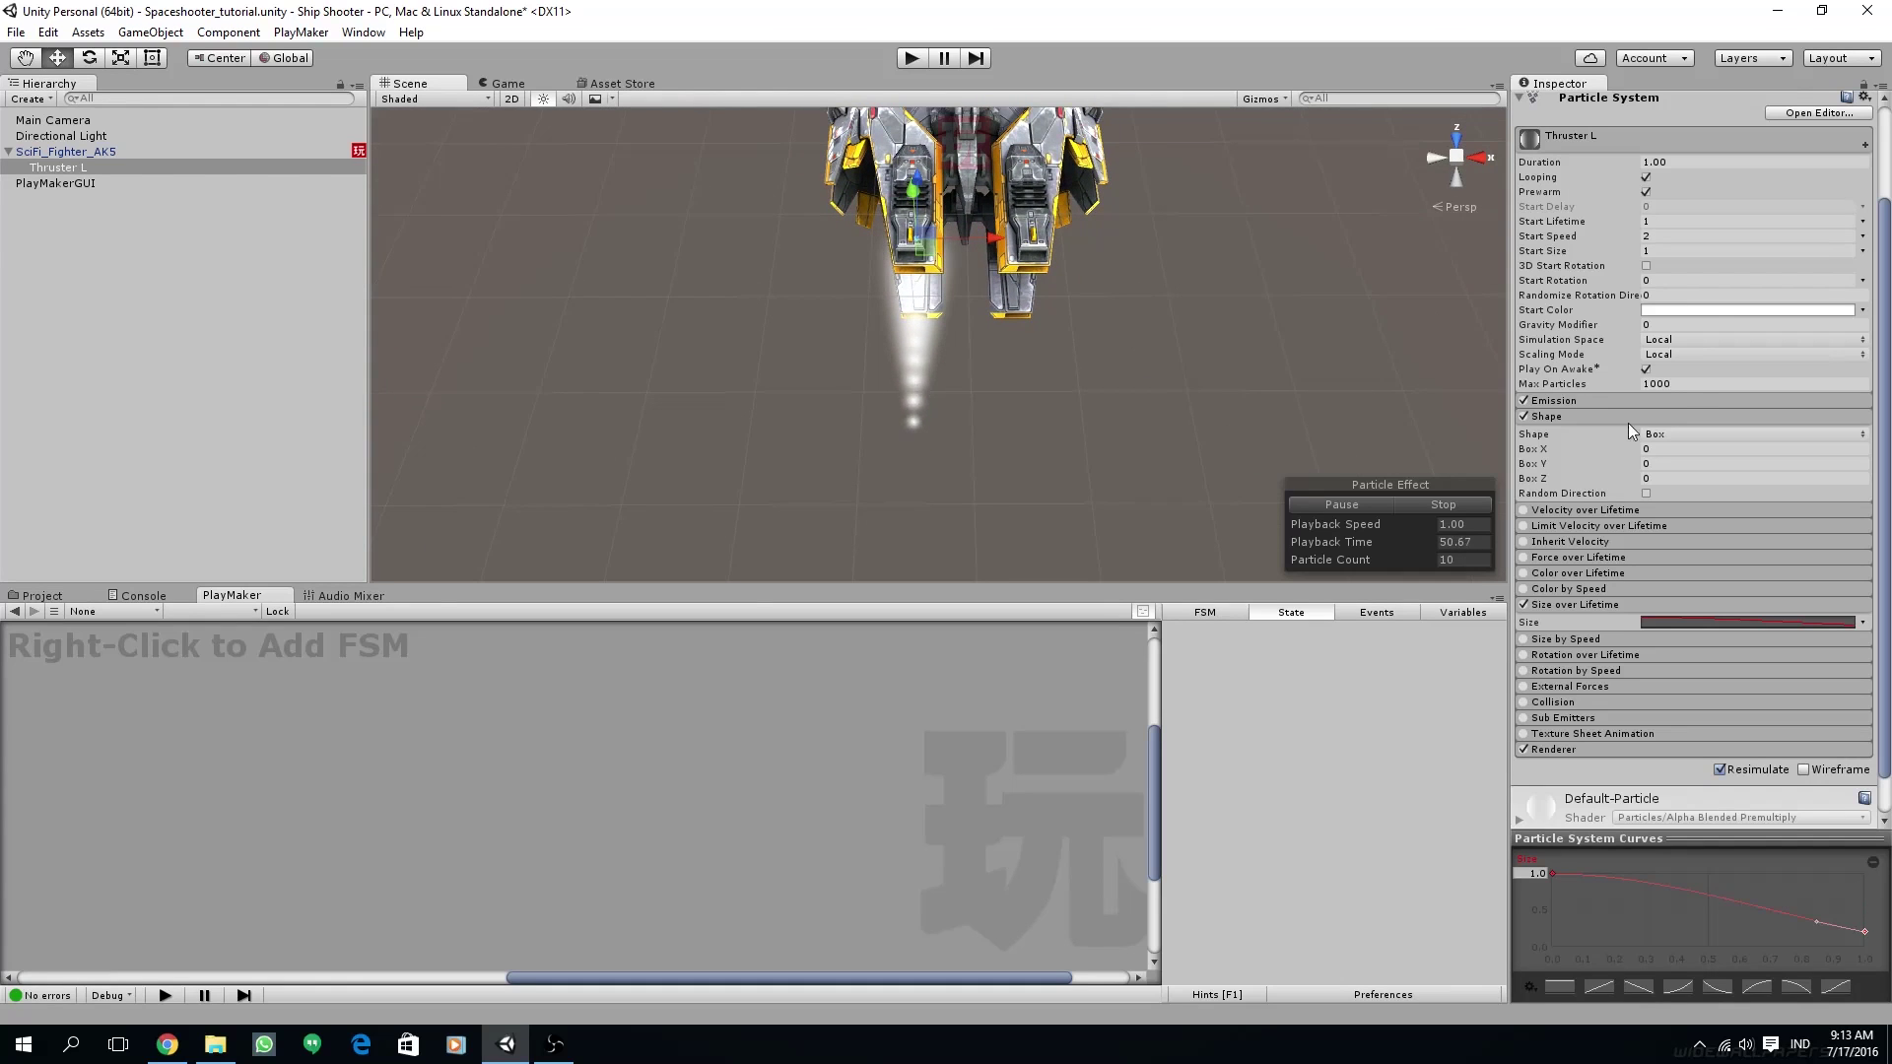
- Set the particles' Start Color to pale blue (CFE5F5)
left_click(1706, 311)
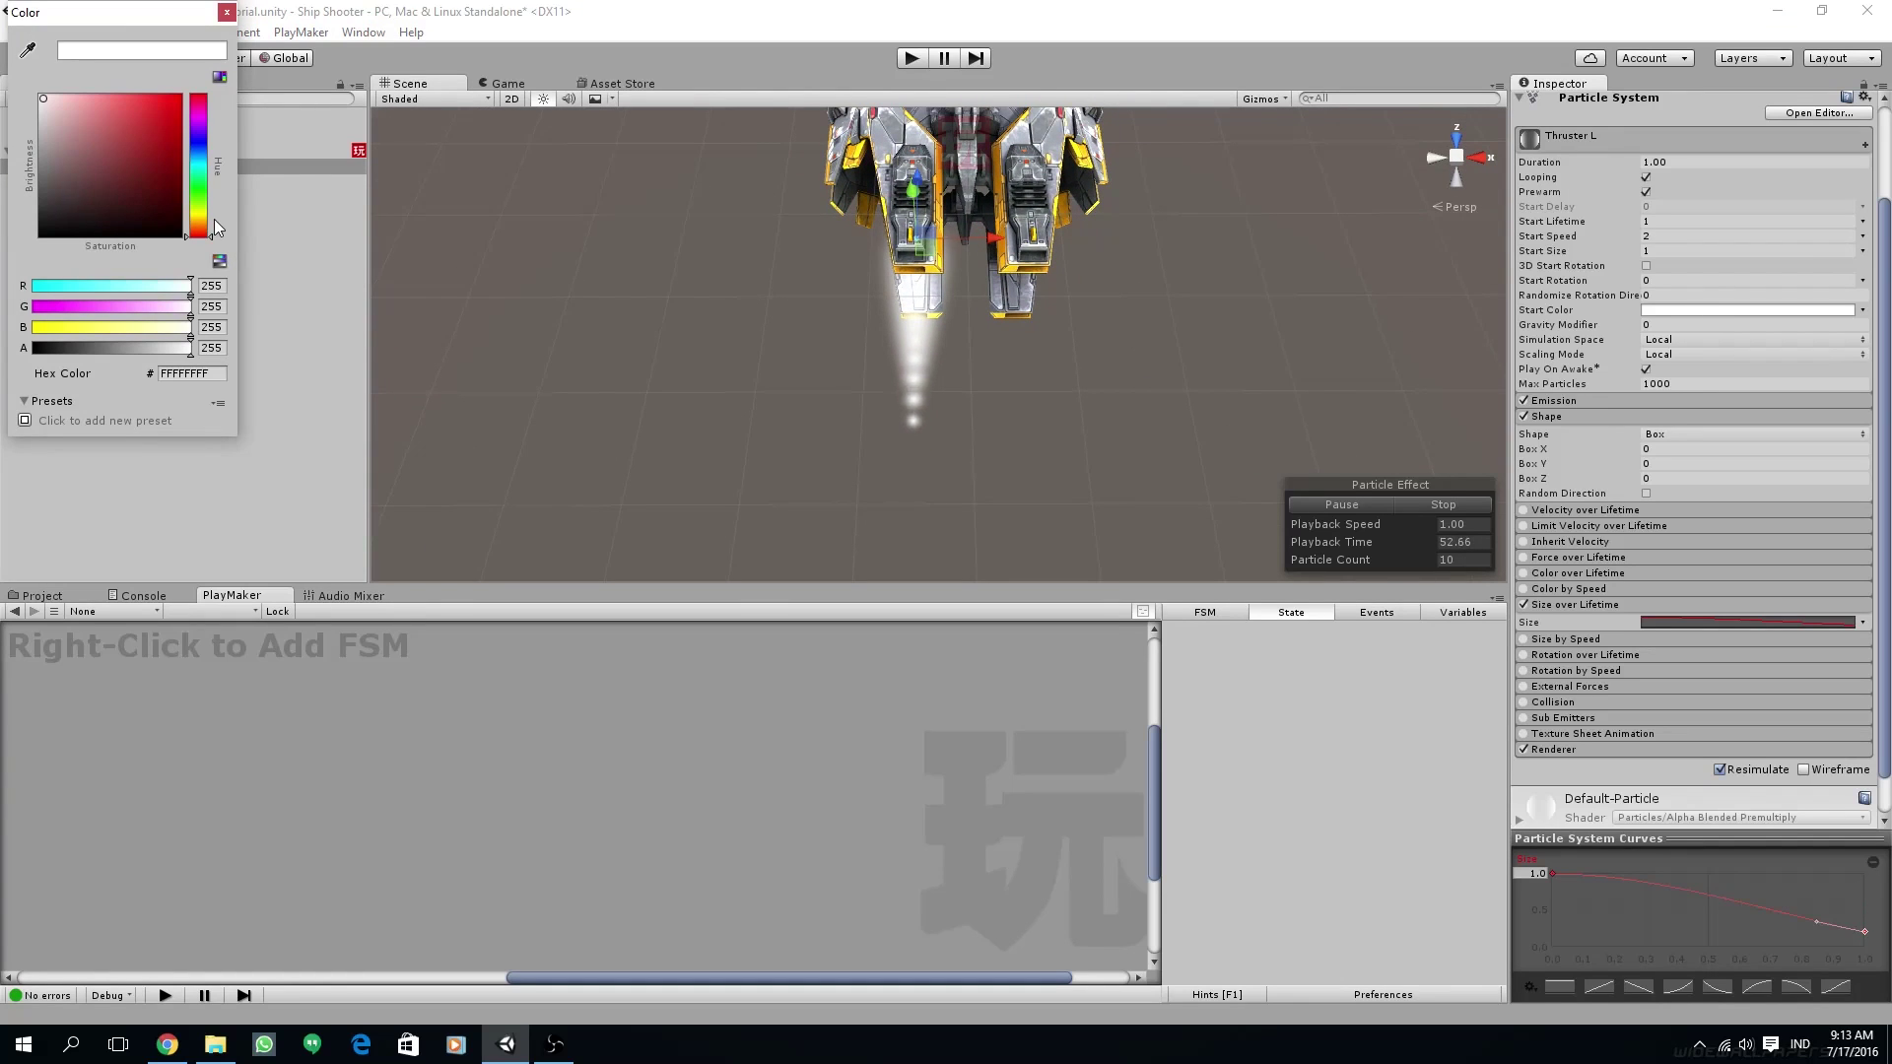
left_click(203, 156)
left_click(64, 103)
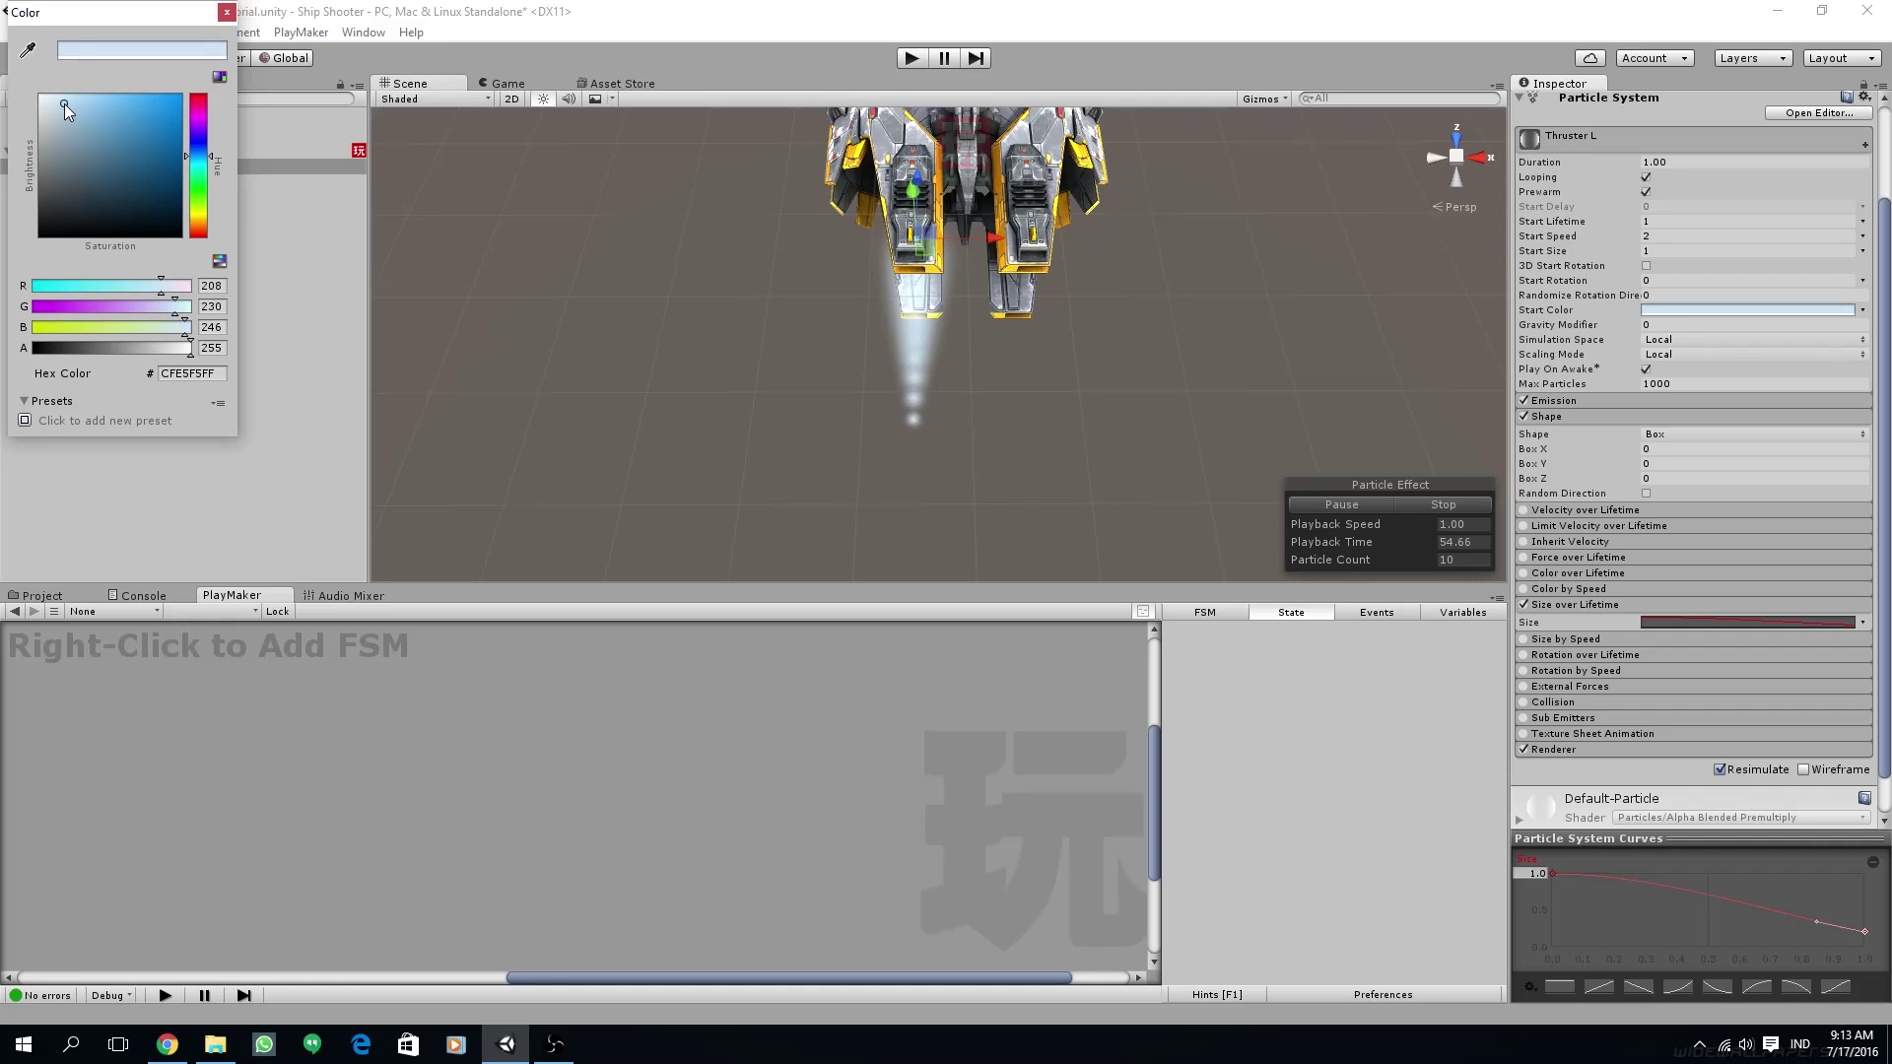
left_click(227, 12)
left_click_drag(927, 295, 971, 227, "alt")
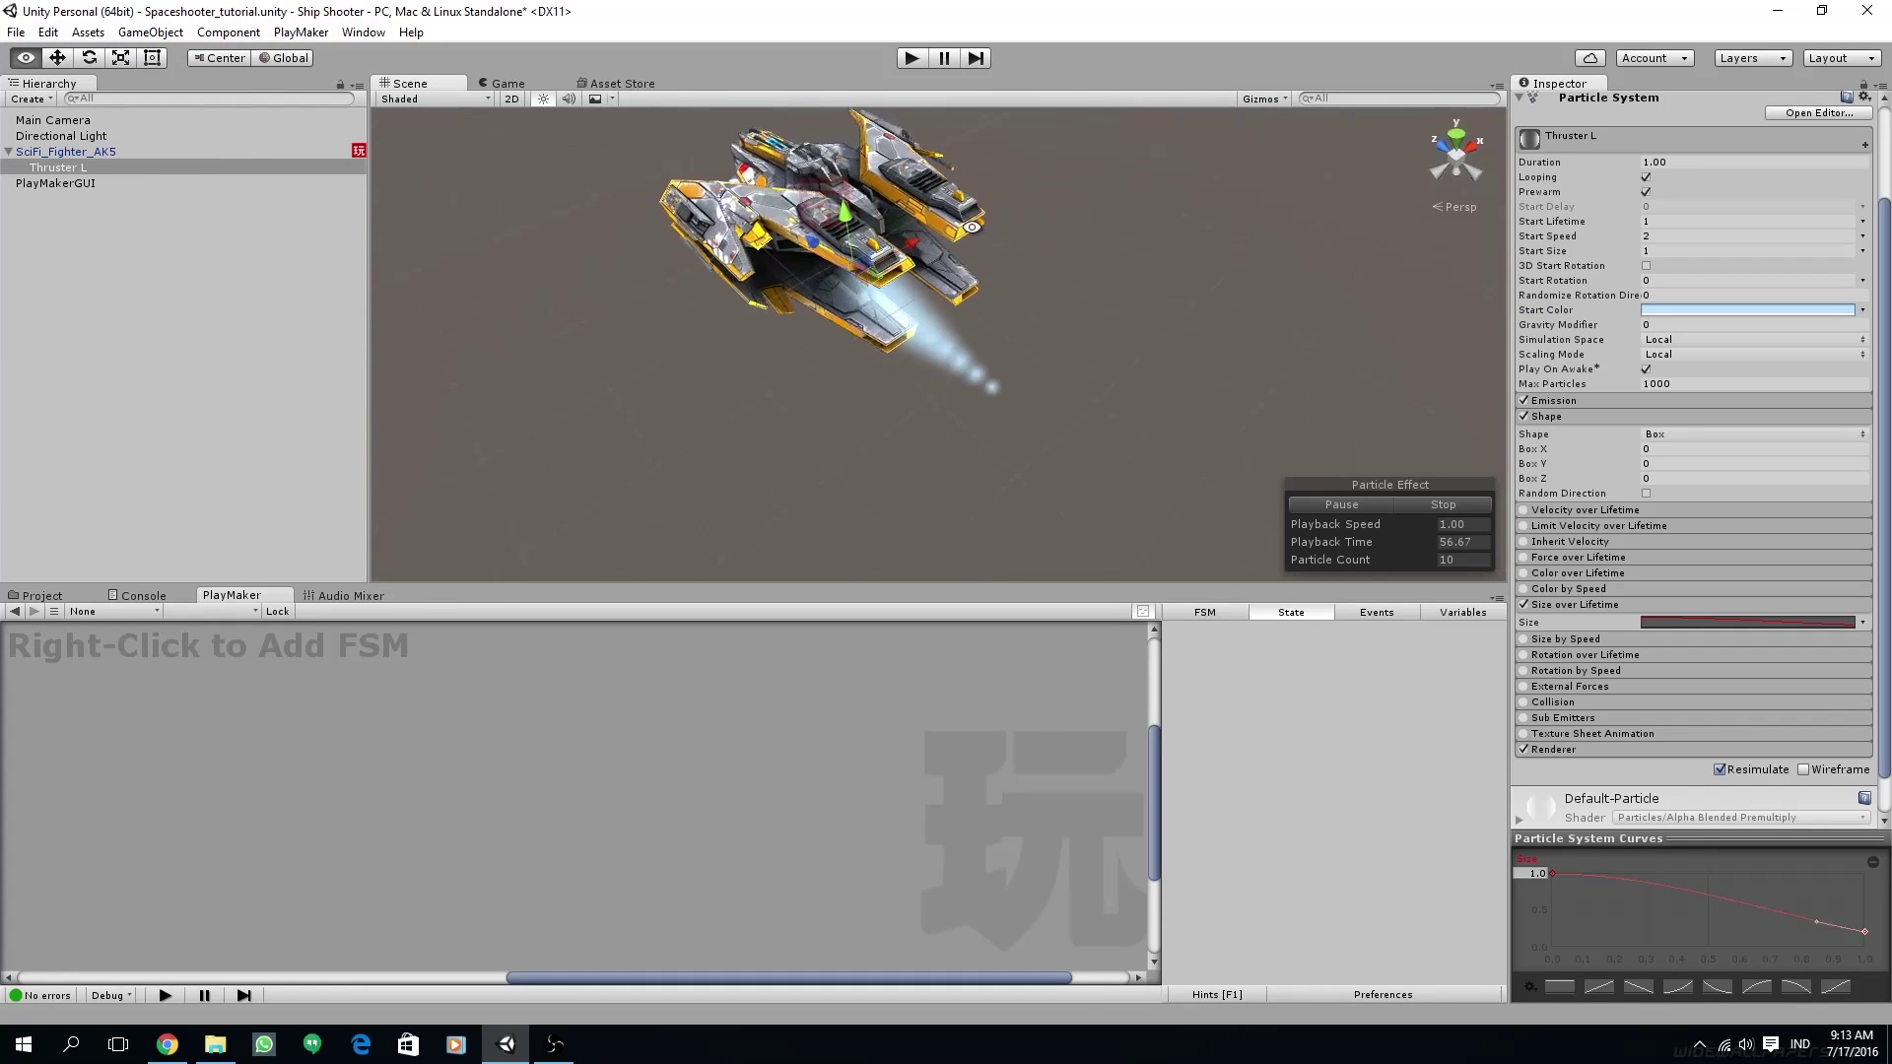
- Raise the Emission Rate from 10 to 15
left_click(1624, 417)
left_click(1601, 434)
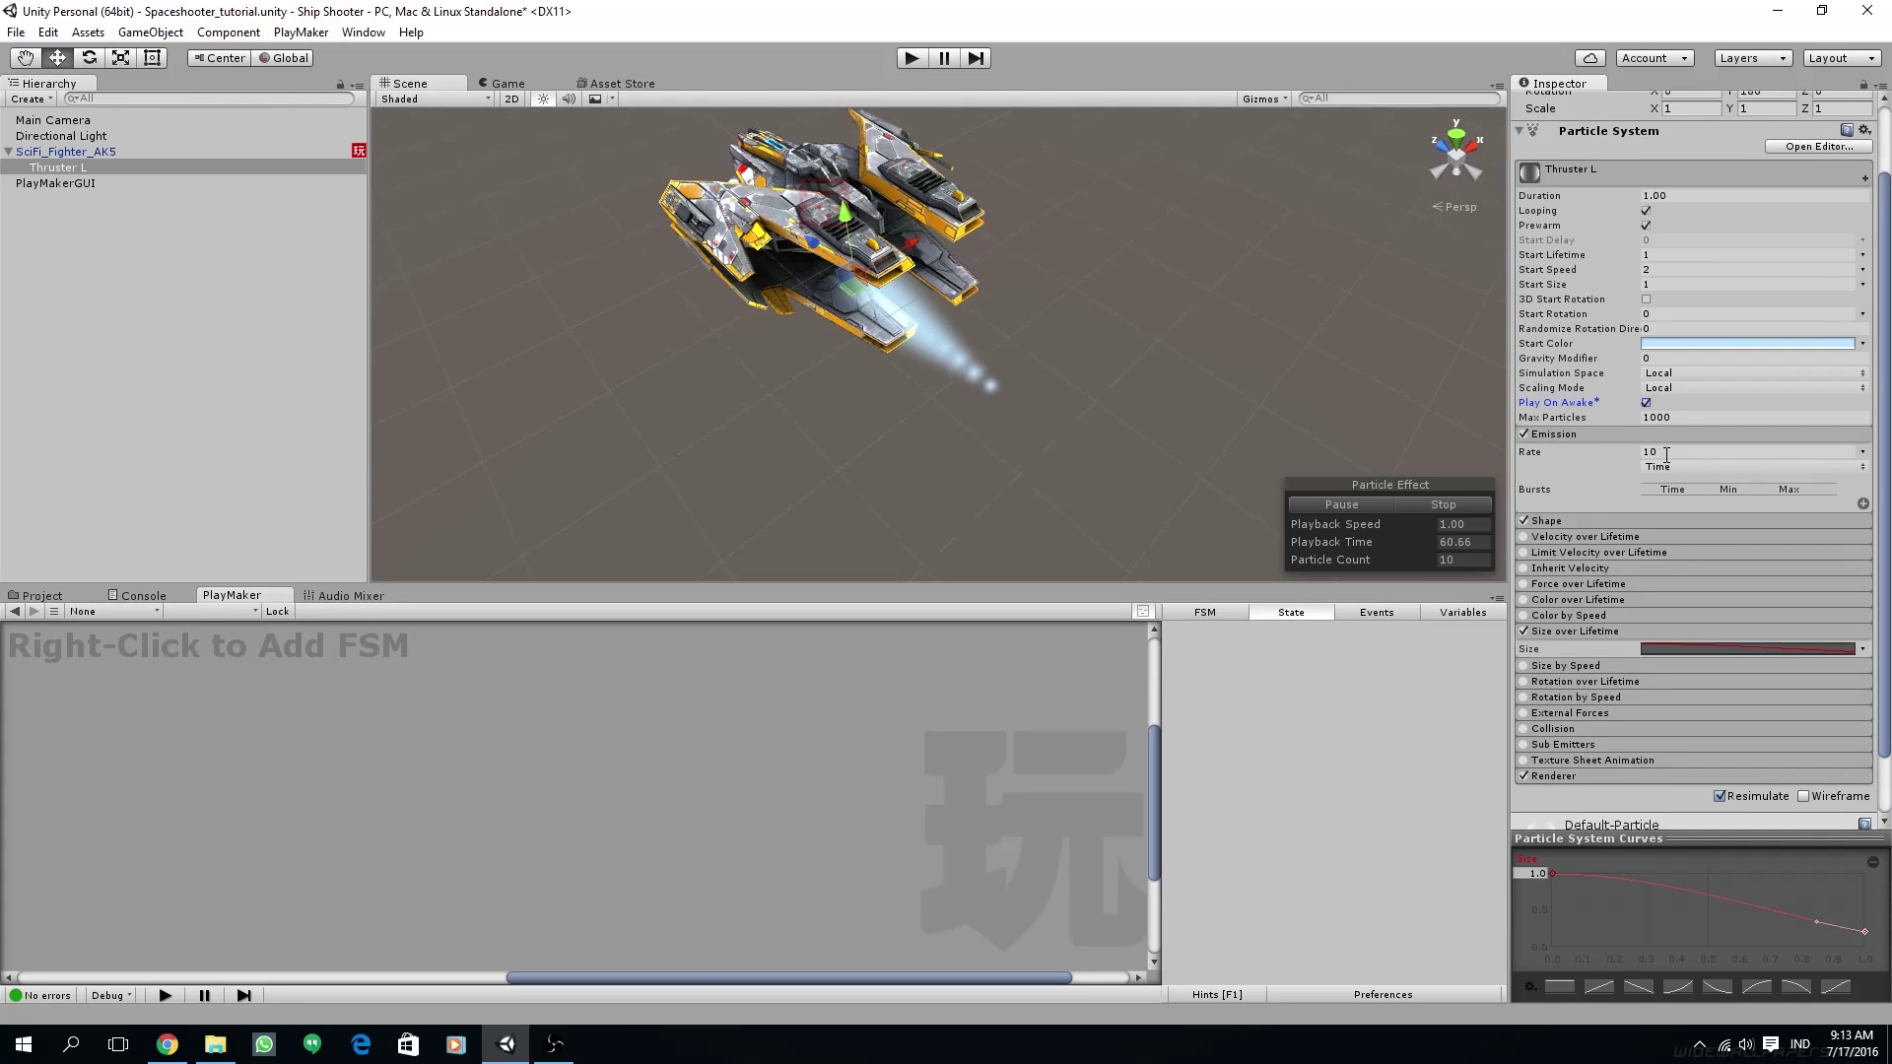
left_click(1666, 452)
type("15")
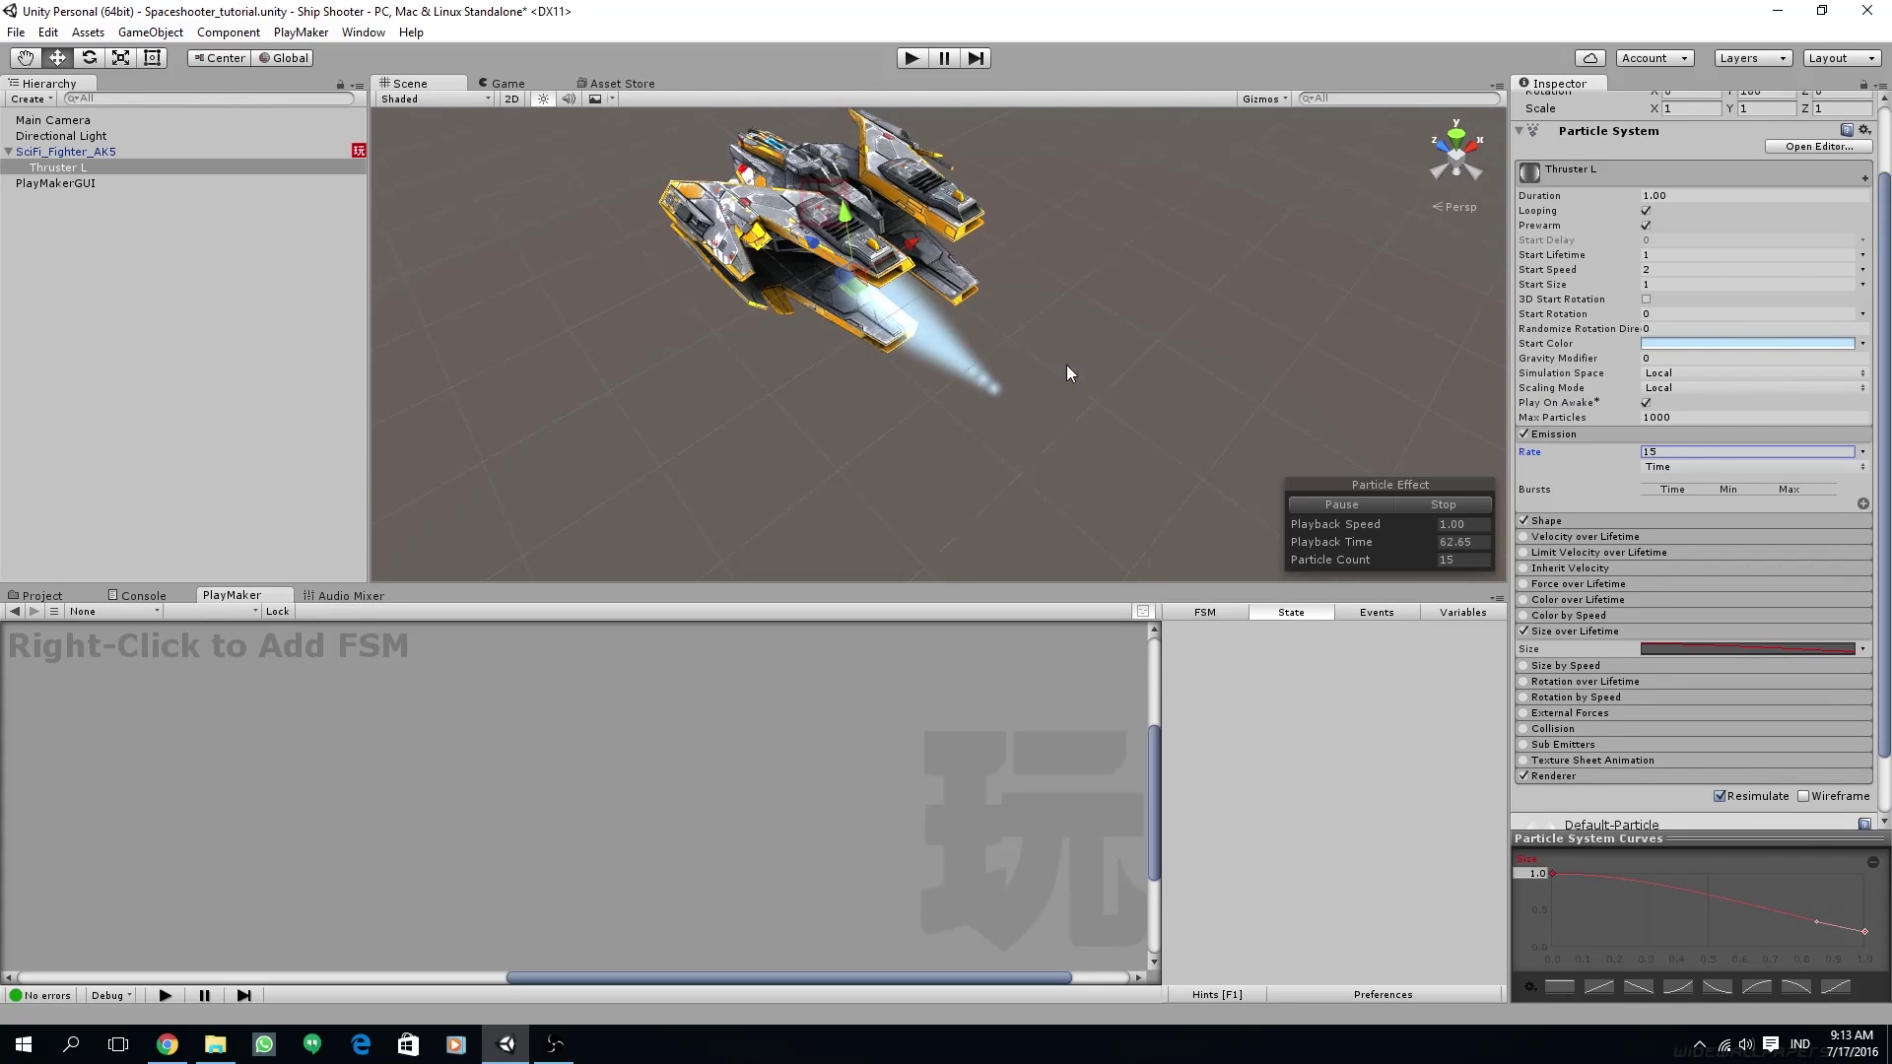
left_click_drag(1066, 373, 976, 433, "alt")
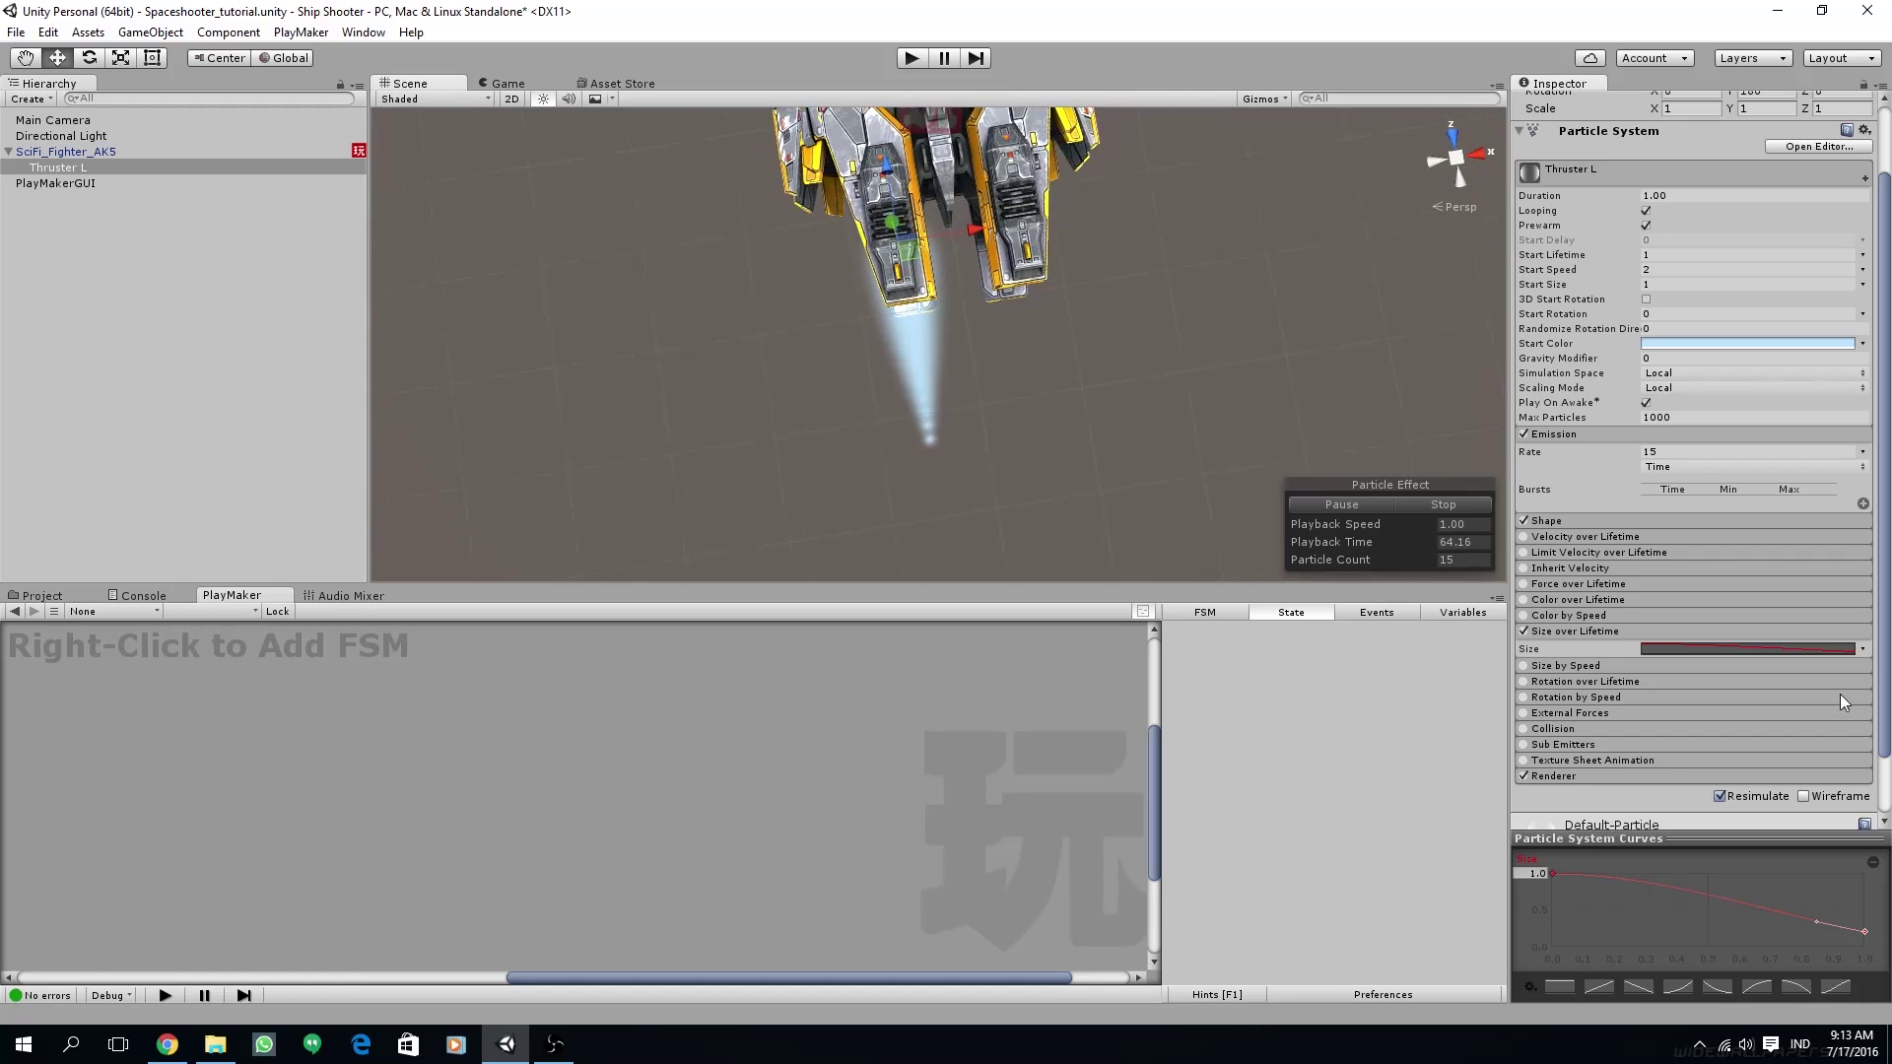
left_click(1559, 631)
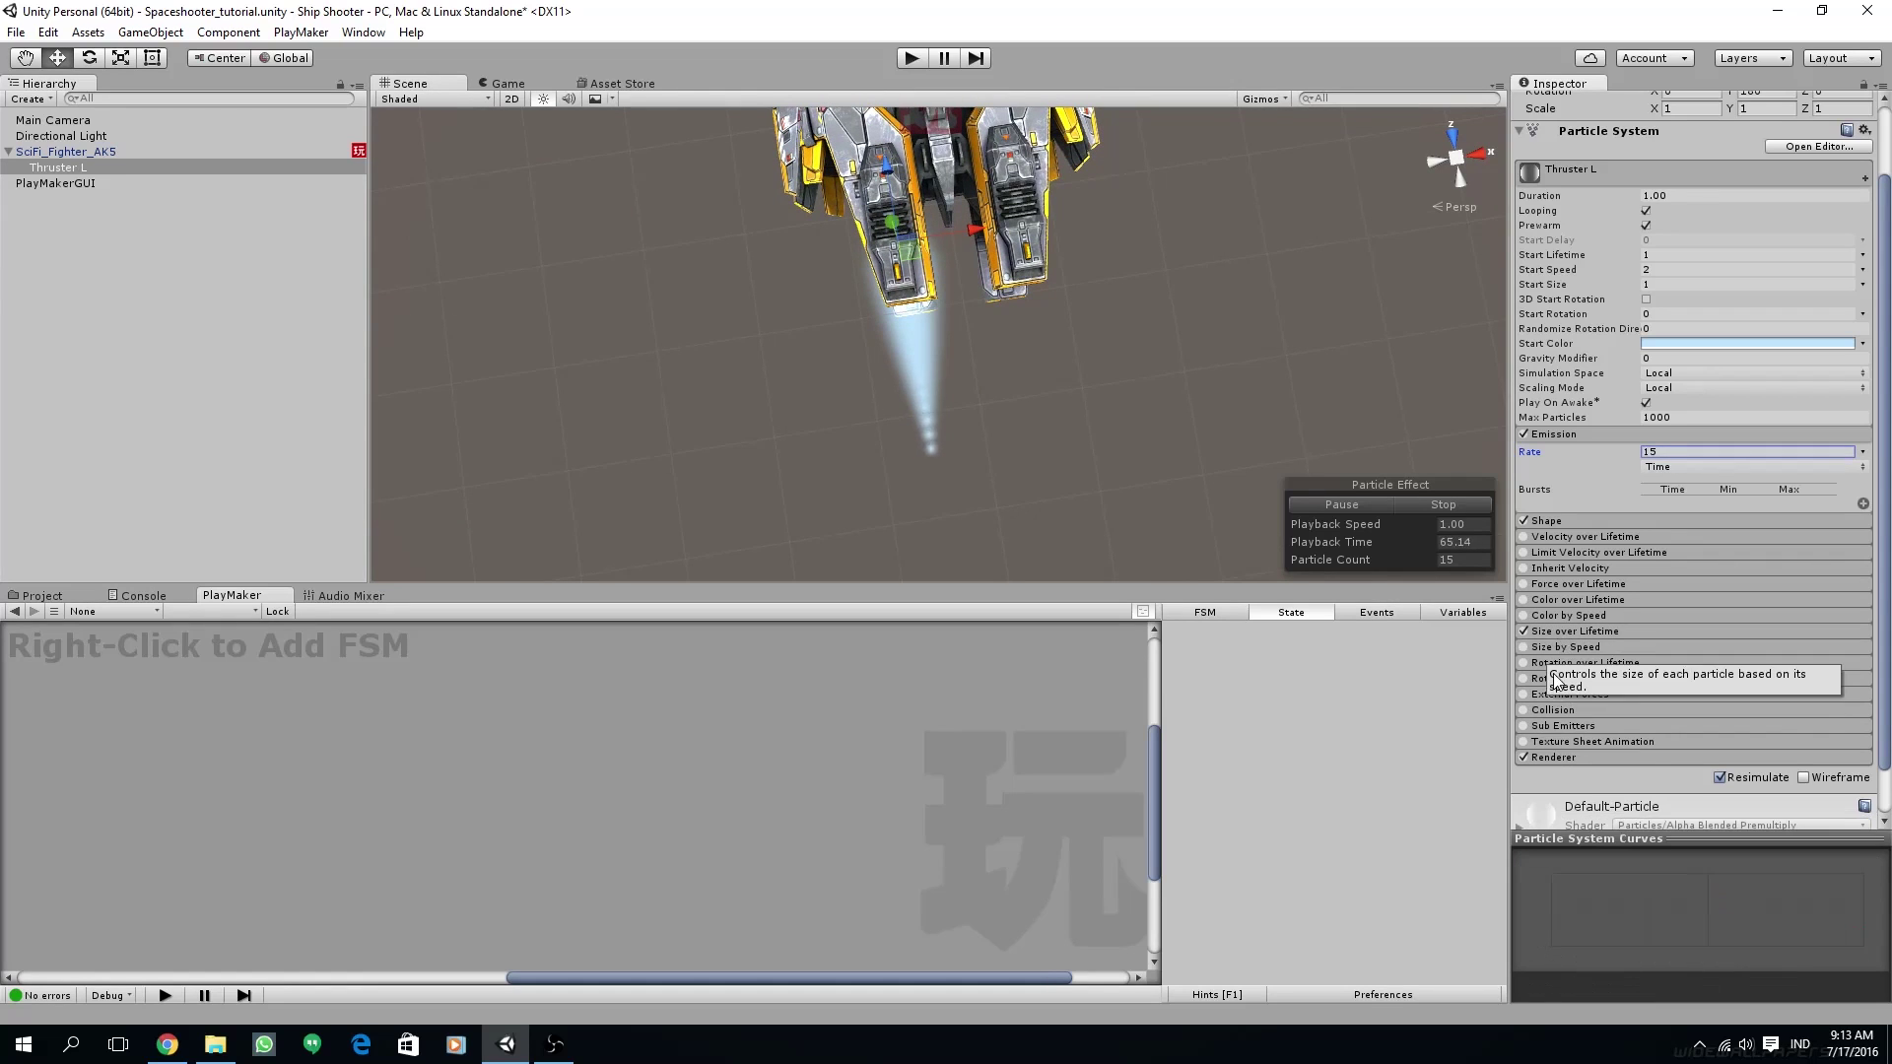
- Enable Color over Lifetime and open its gradient in the Gradient Editor
left_click(1559, 600)
left_click(1526, 600)
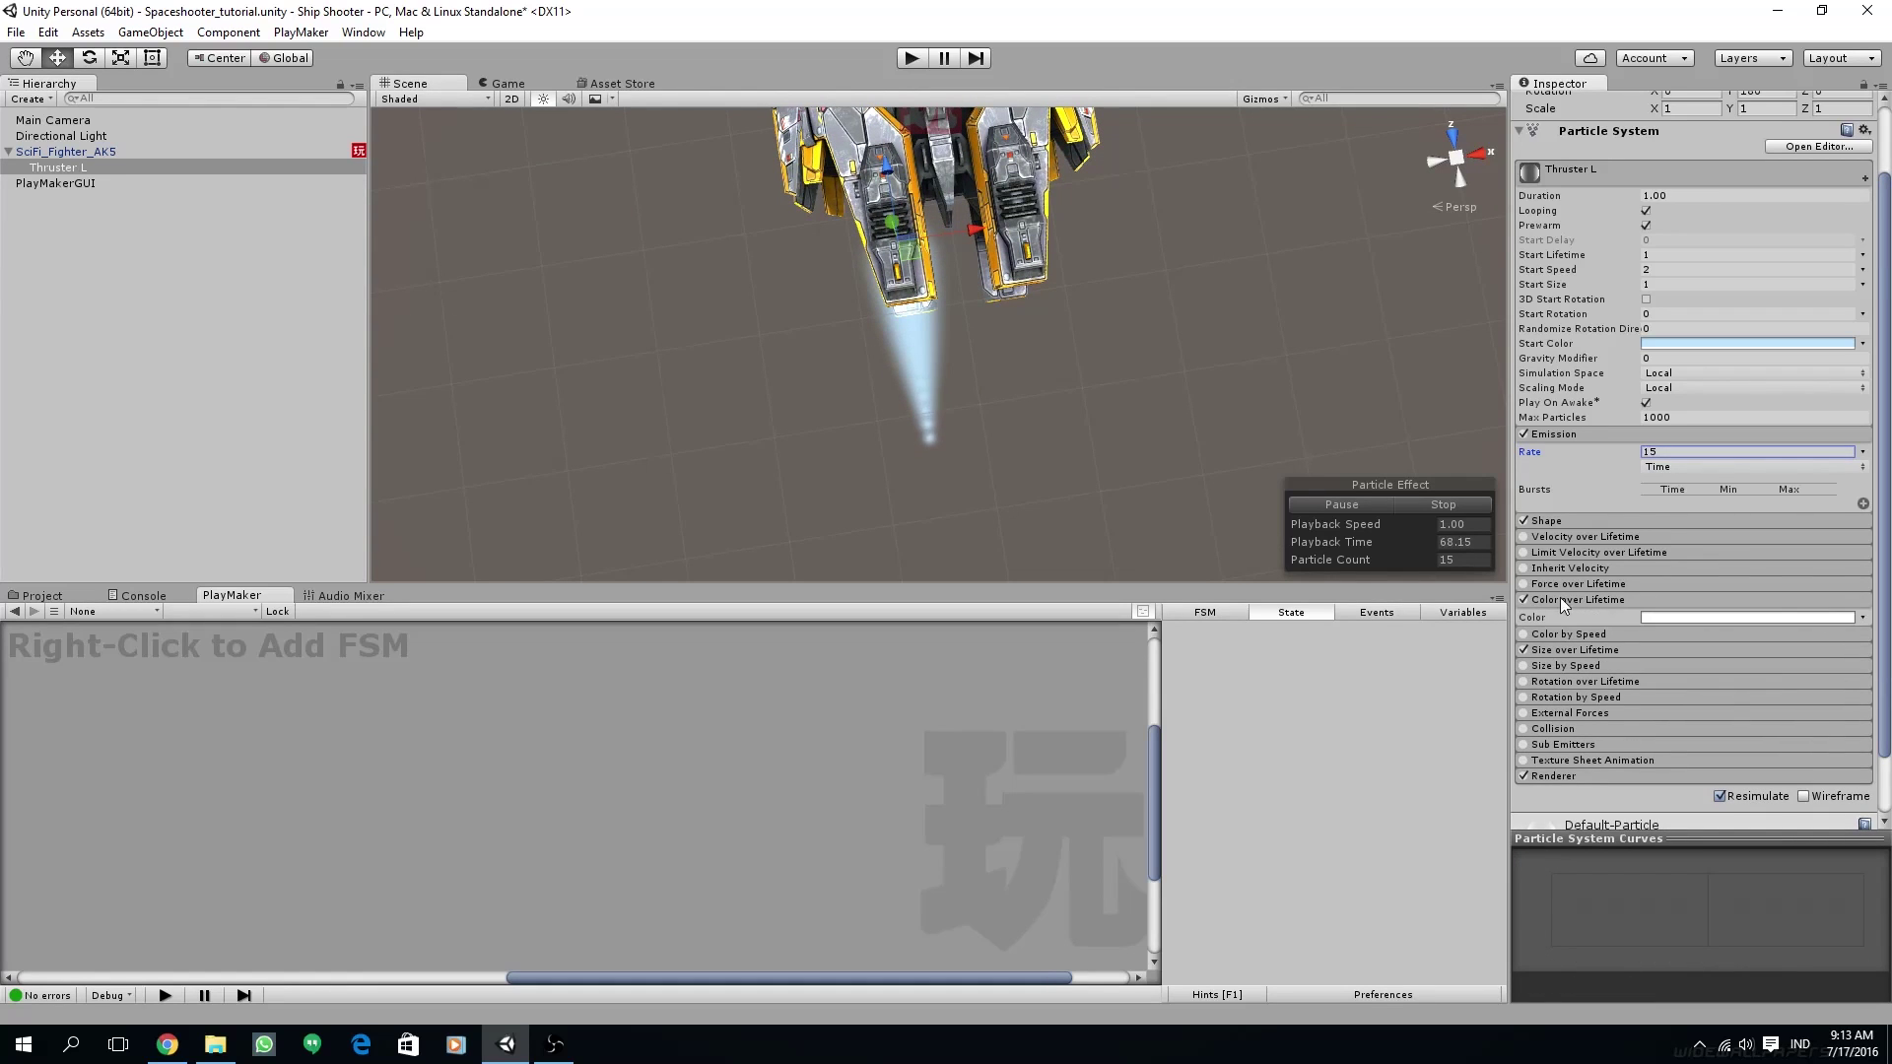
left_click(1659, 618)
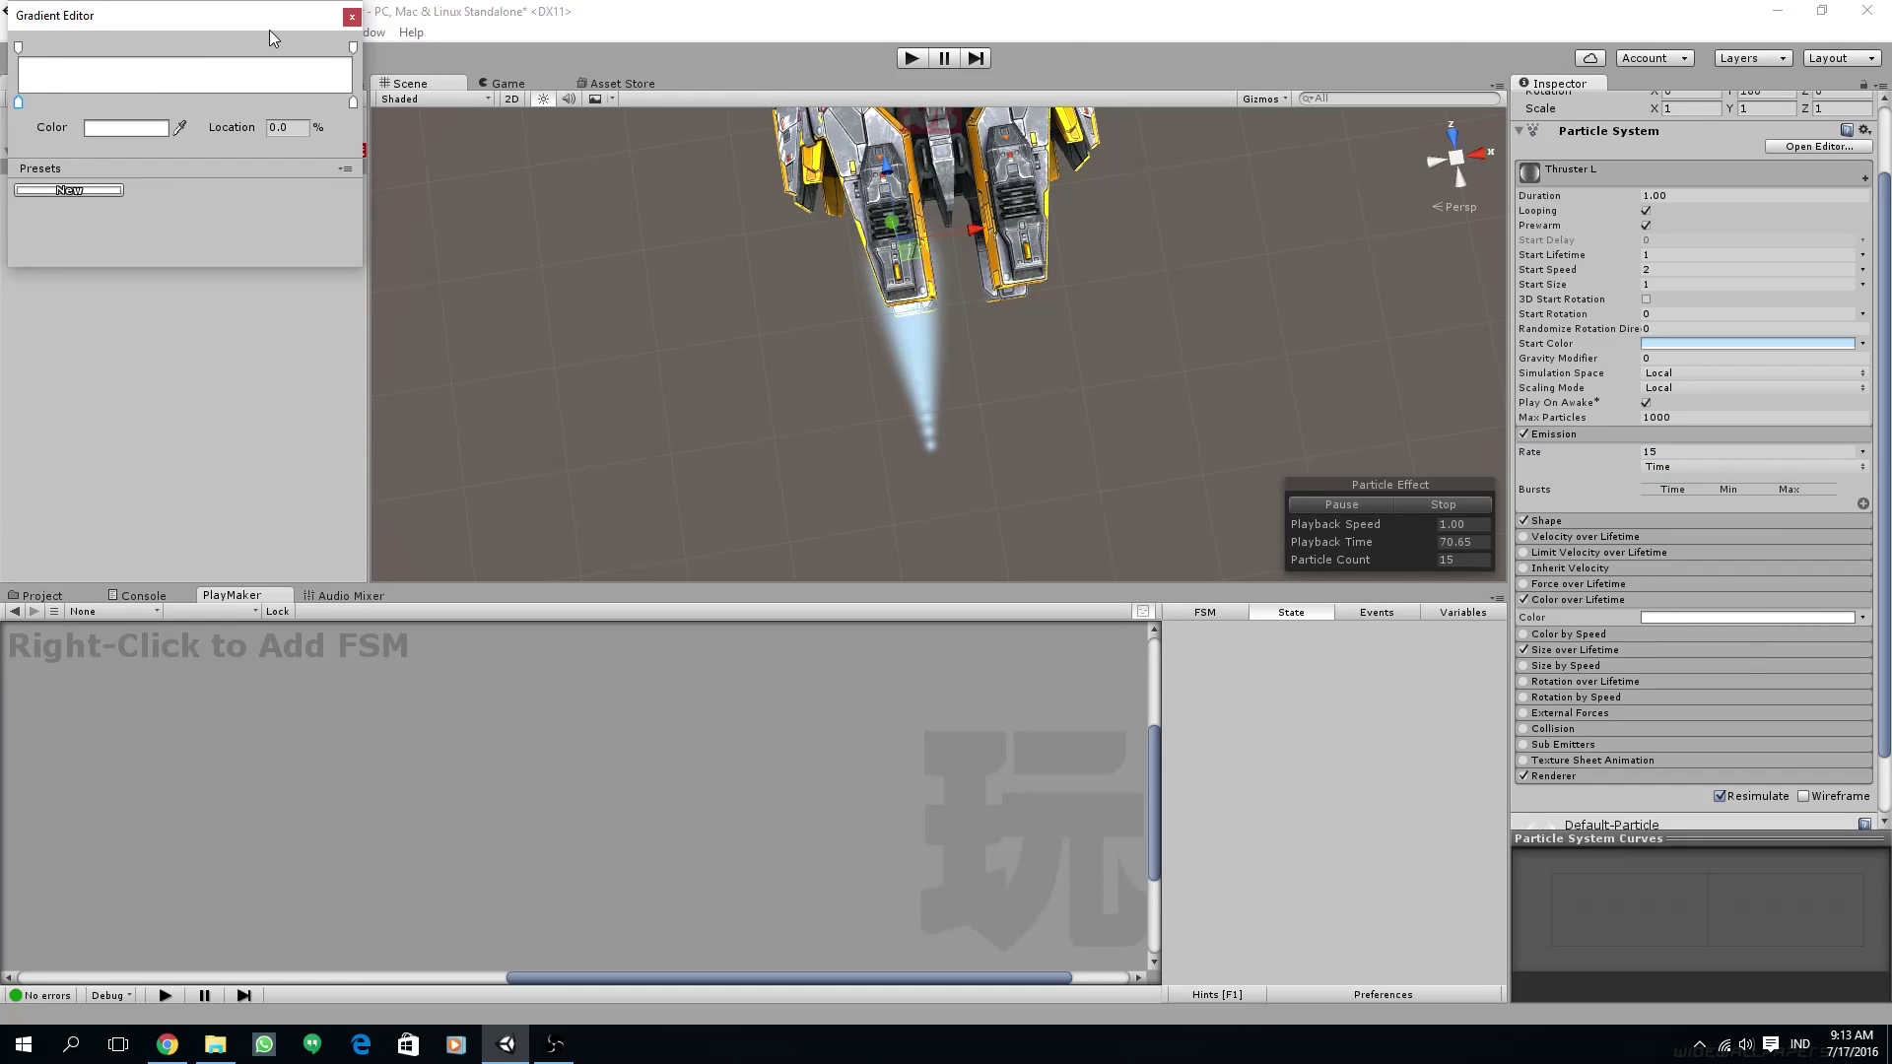
left_click_drag(269, 28, 570, 252)
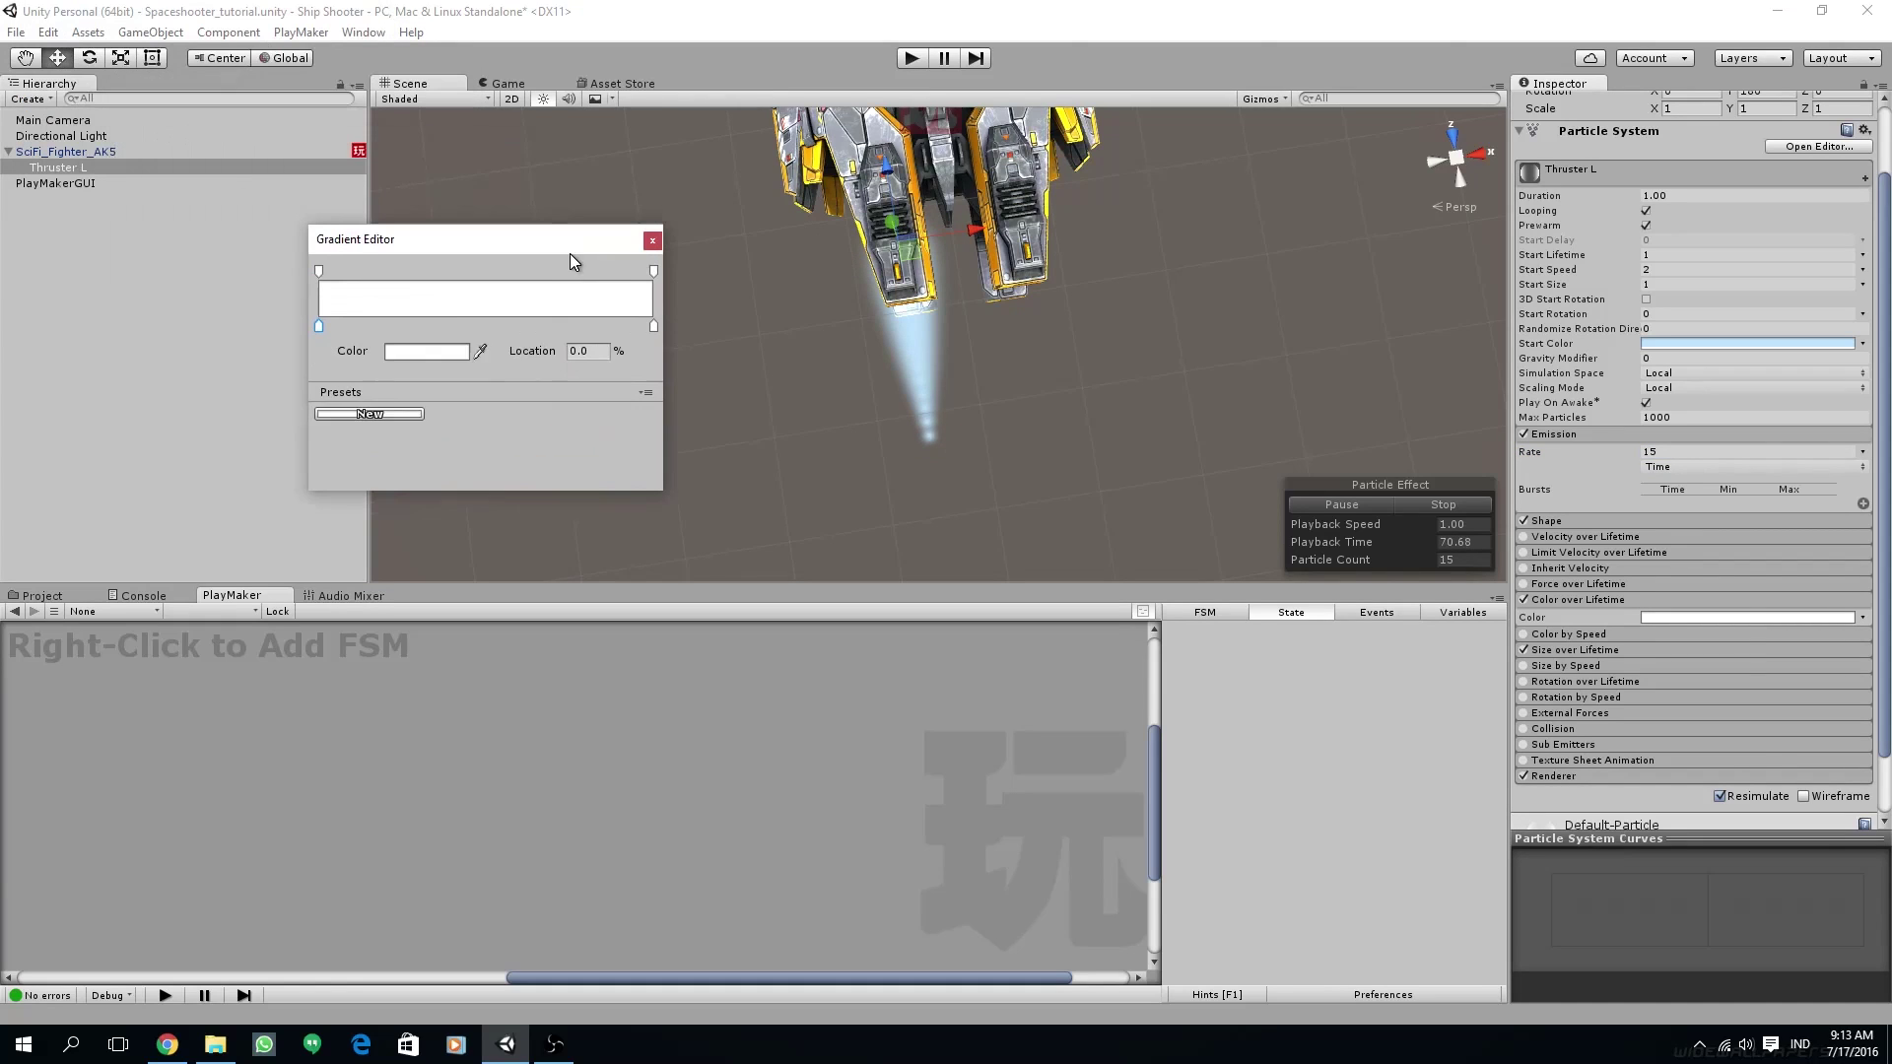
left_click(328, 269)
left_click(664, 273)
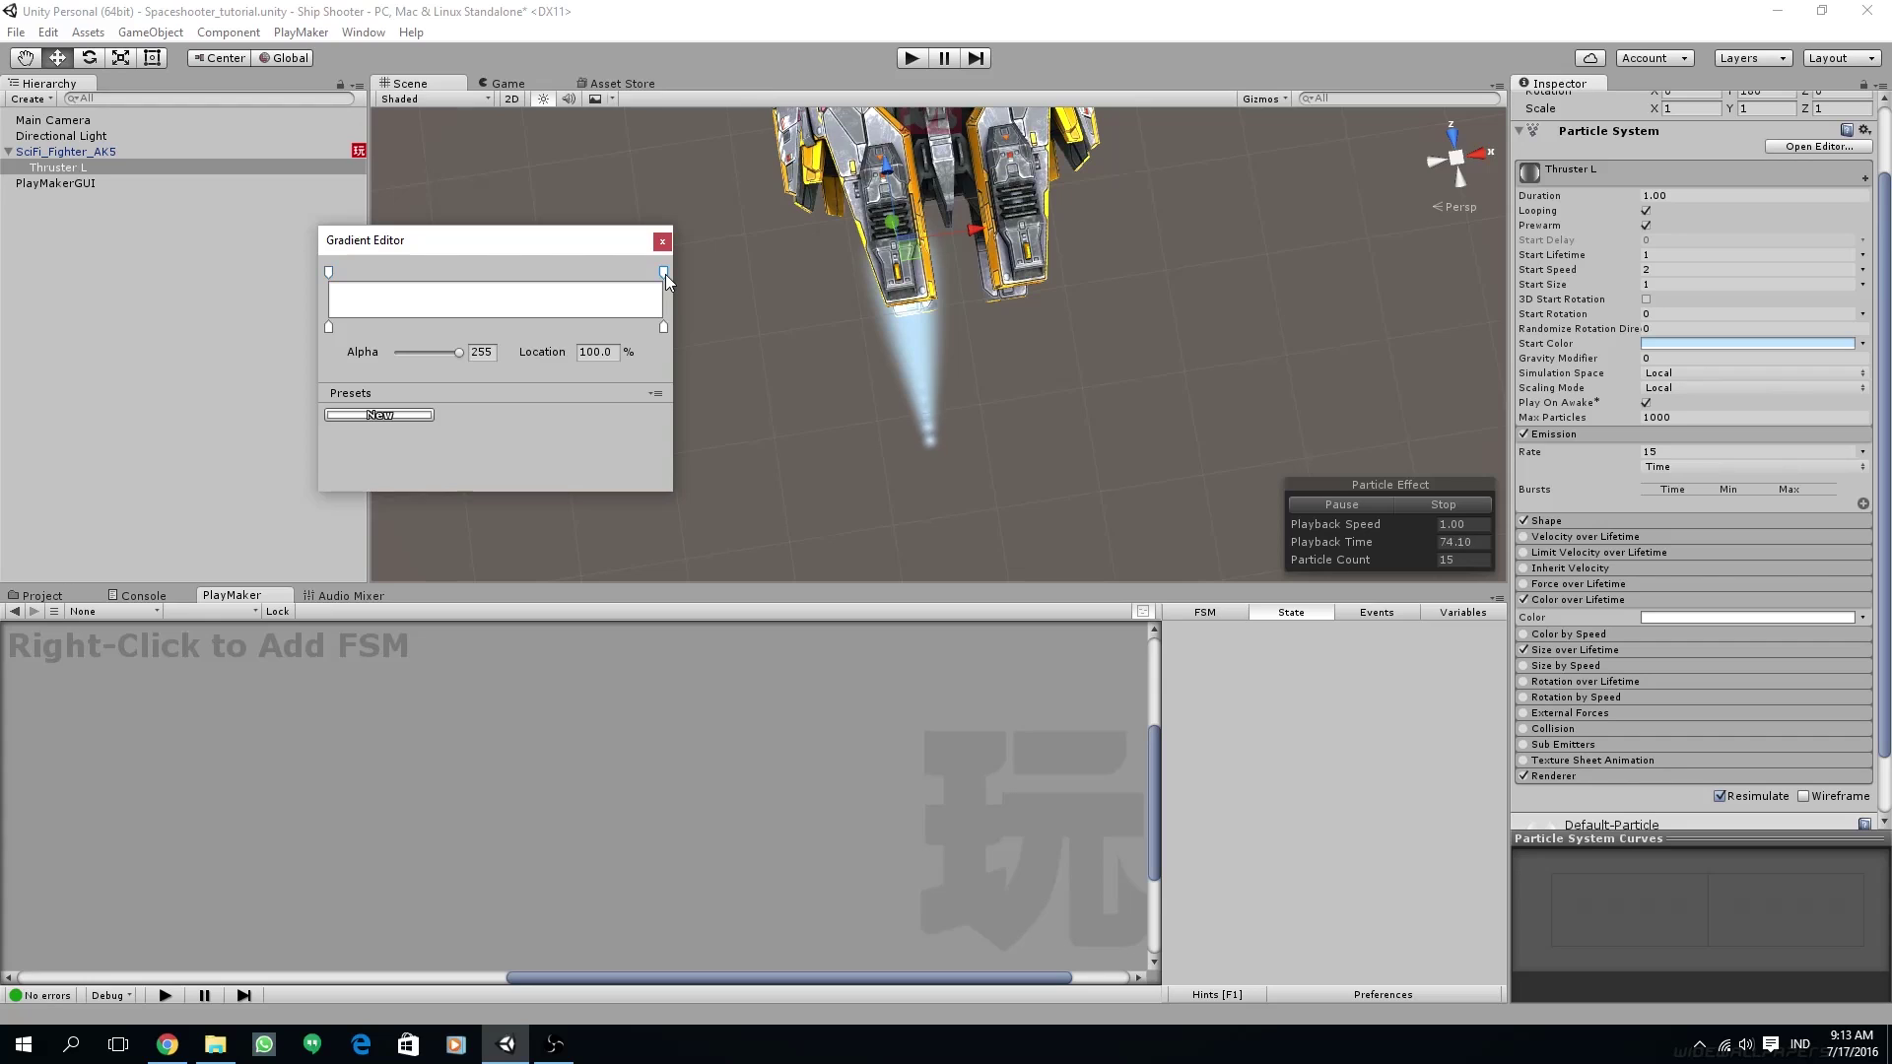
left_click(665, 327)
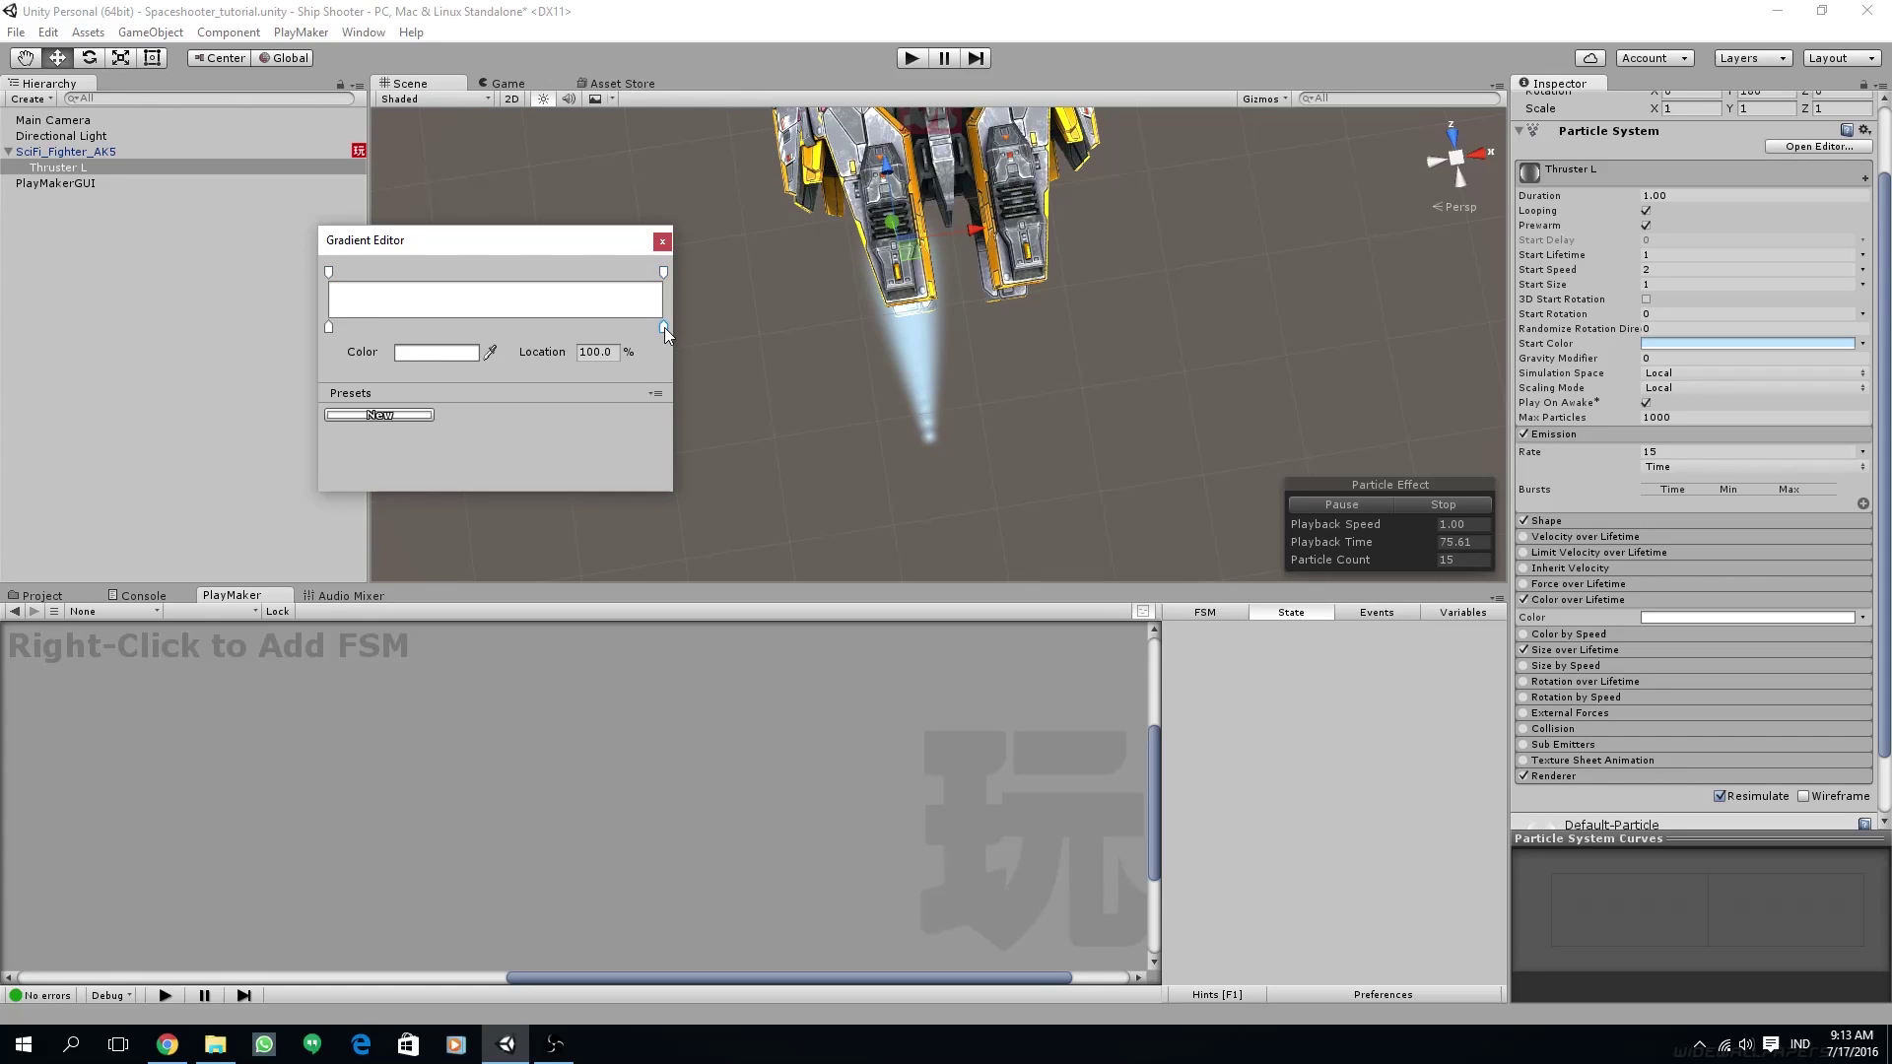
left_click(328, 327)
- Set the gradient alpha to 0 at the start, opaque at 7.4%, and 0 at 100%
left_click(663, 273)
left_click_drag(459, 353, 365, 360)
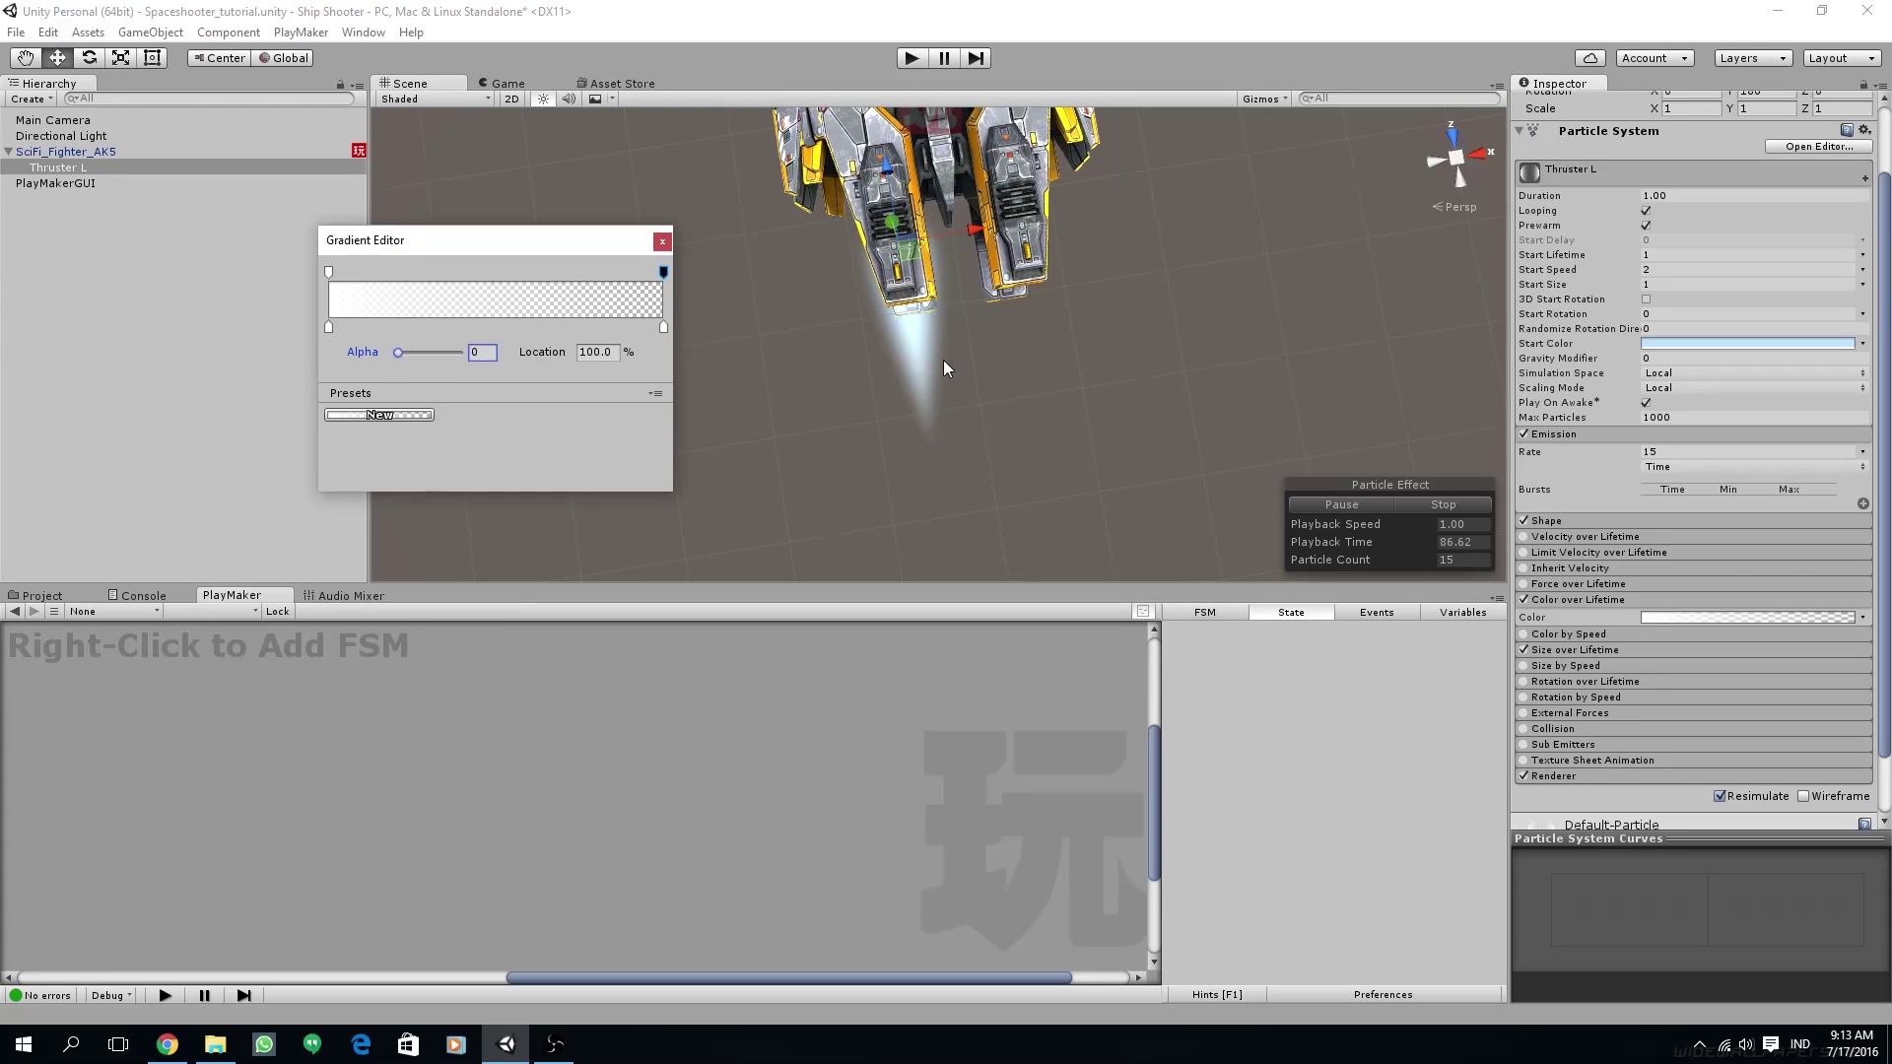
left_click(352, 273)
left_click_drag(374, 283, 358, 288)
left_click_drag(459, 352, 376, 365)
left_click(660, 239)
left_click_drag(885, 364, 916, 473, "alt")
- Duplicate Thruster L and name the copy 'Thruster R'
left_click(123, 169)
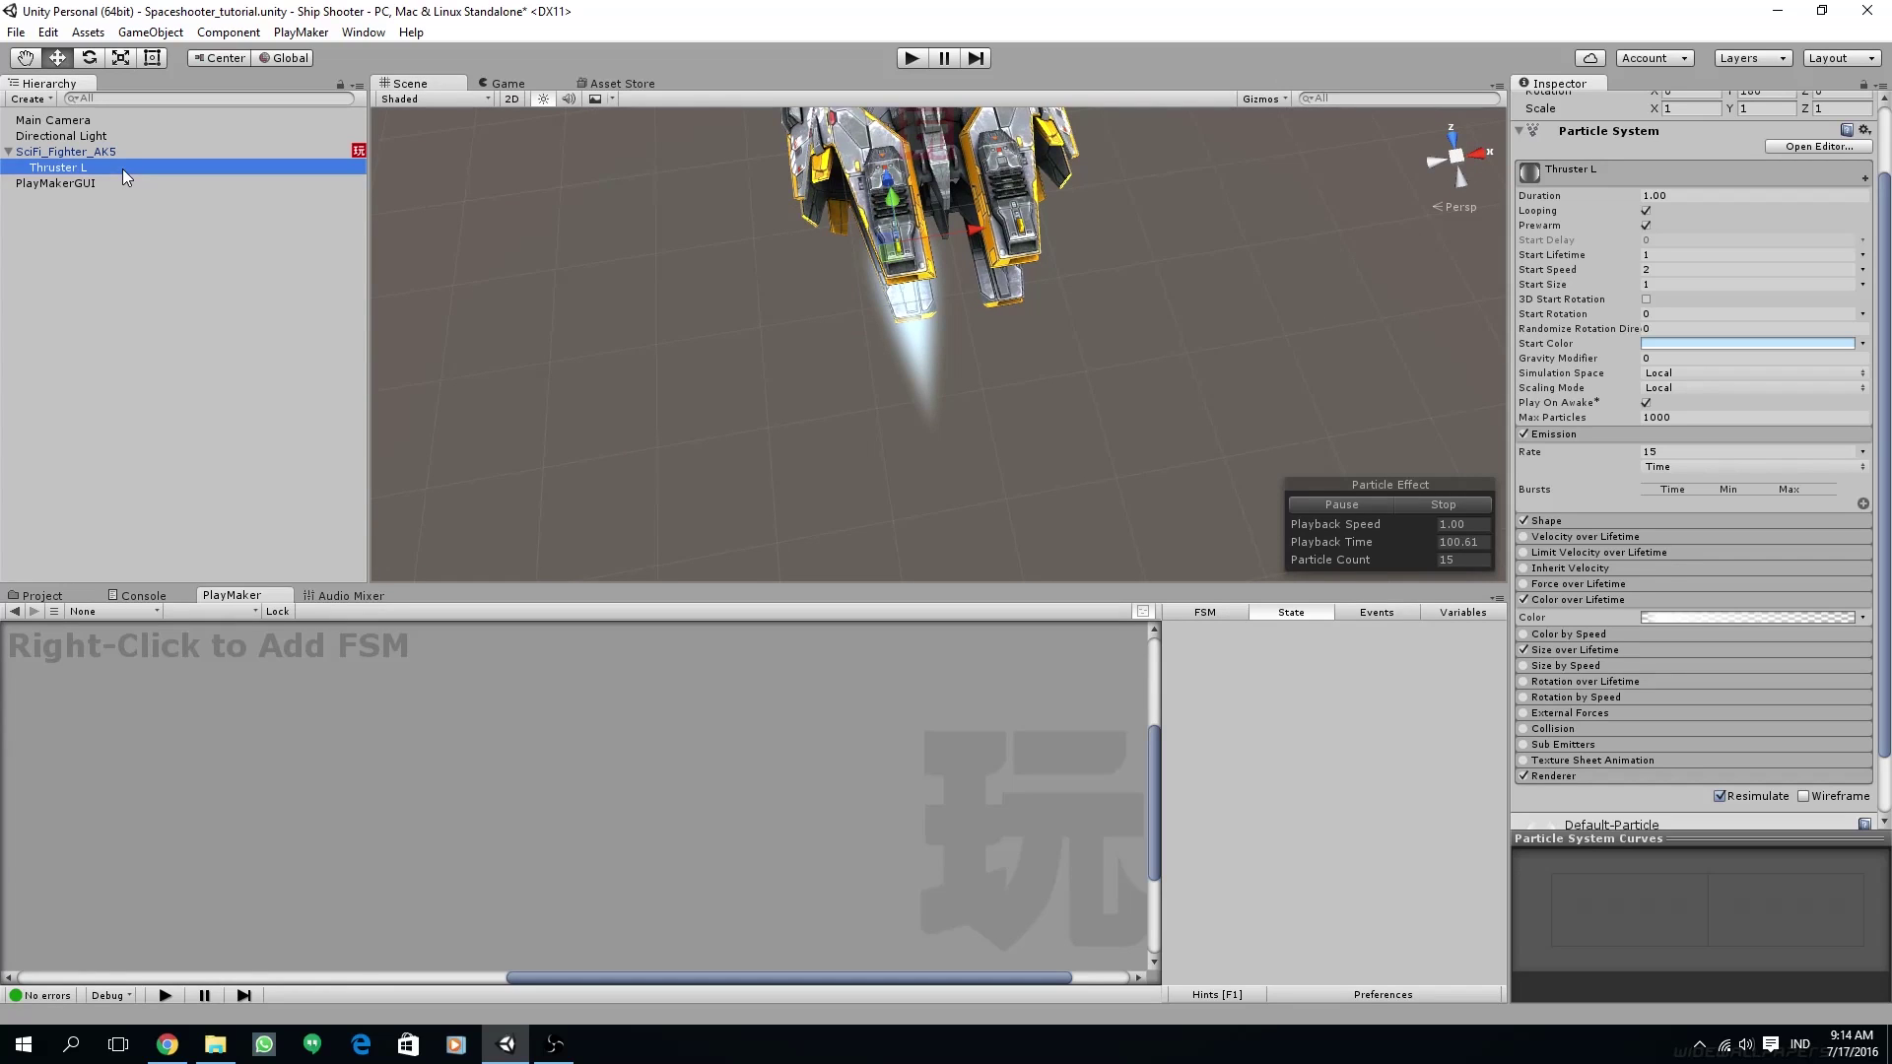
key("ctrl+d")
scroll(1635, 231, "up", 3)
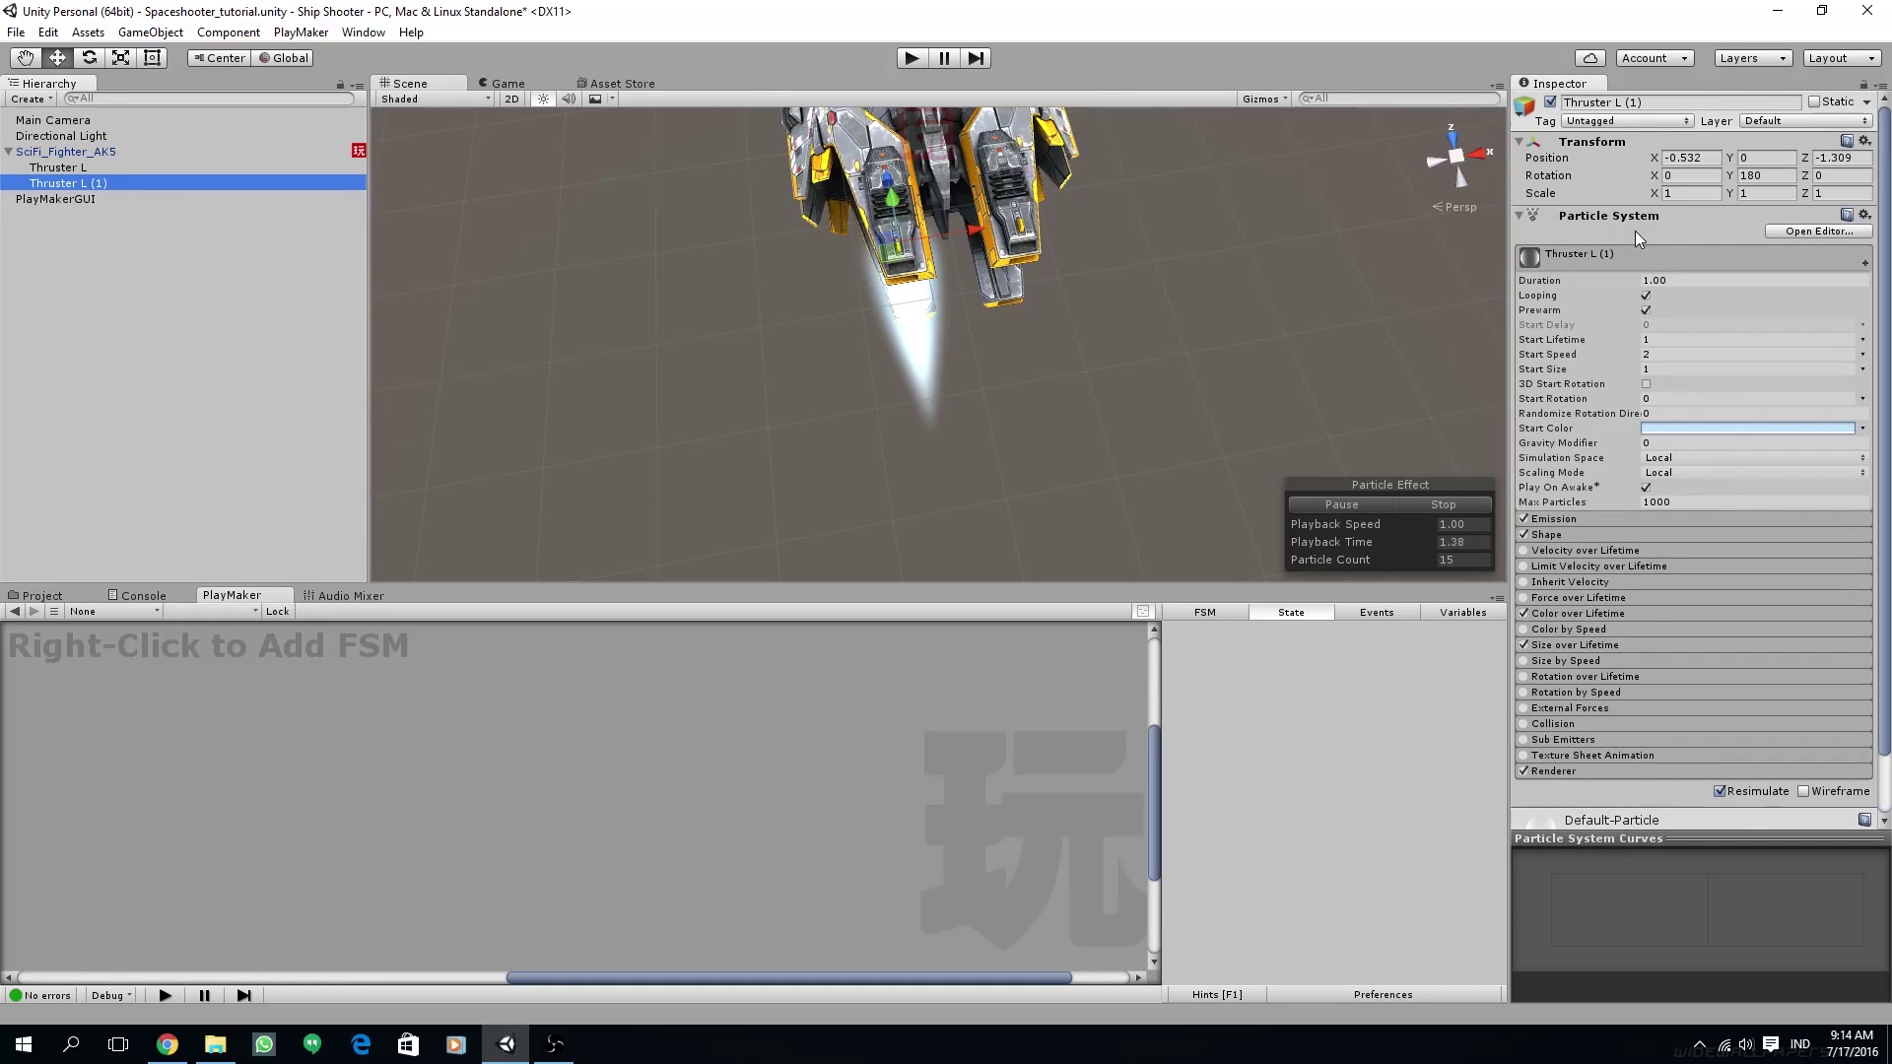
left_click(1620, 102)
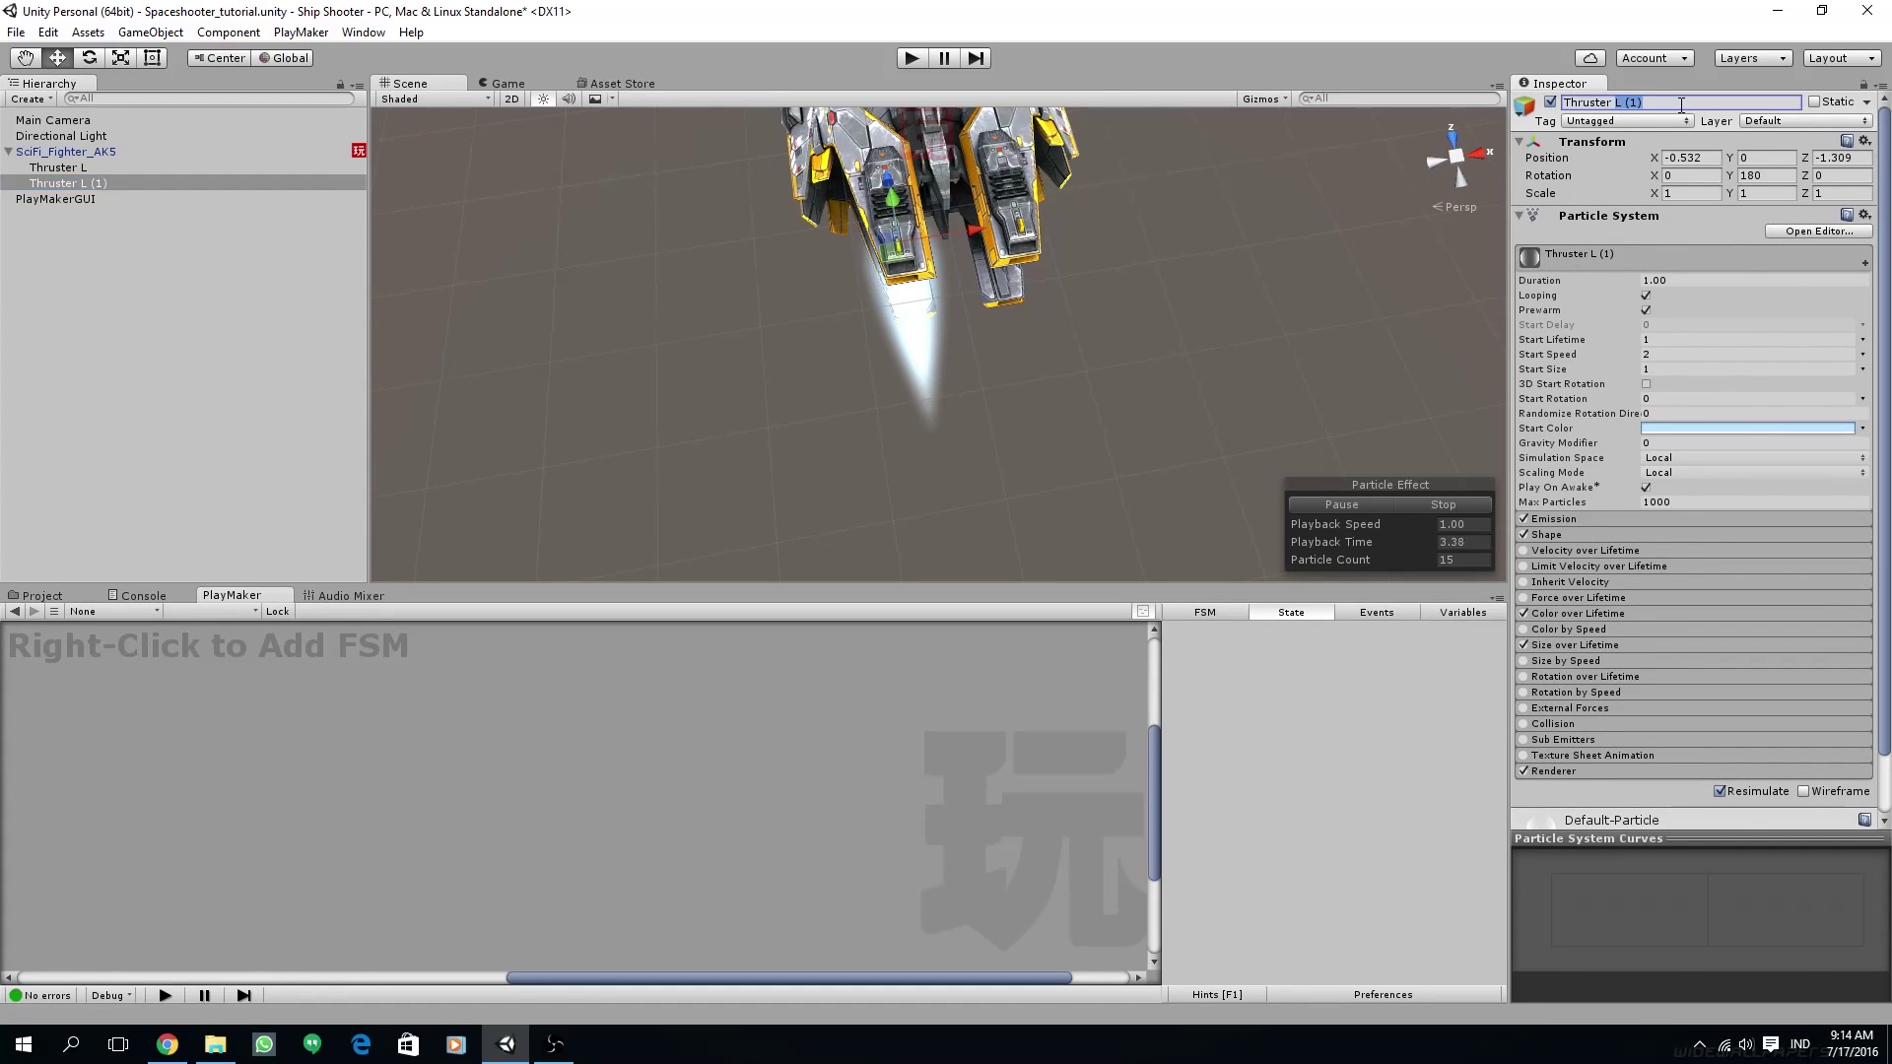
type("Thruster R")
key("Return")
- Mirror Thruster R to Position X 0.532
left_click_drag(645, 301, 304, 257, "alt")
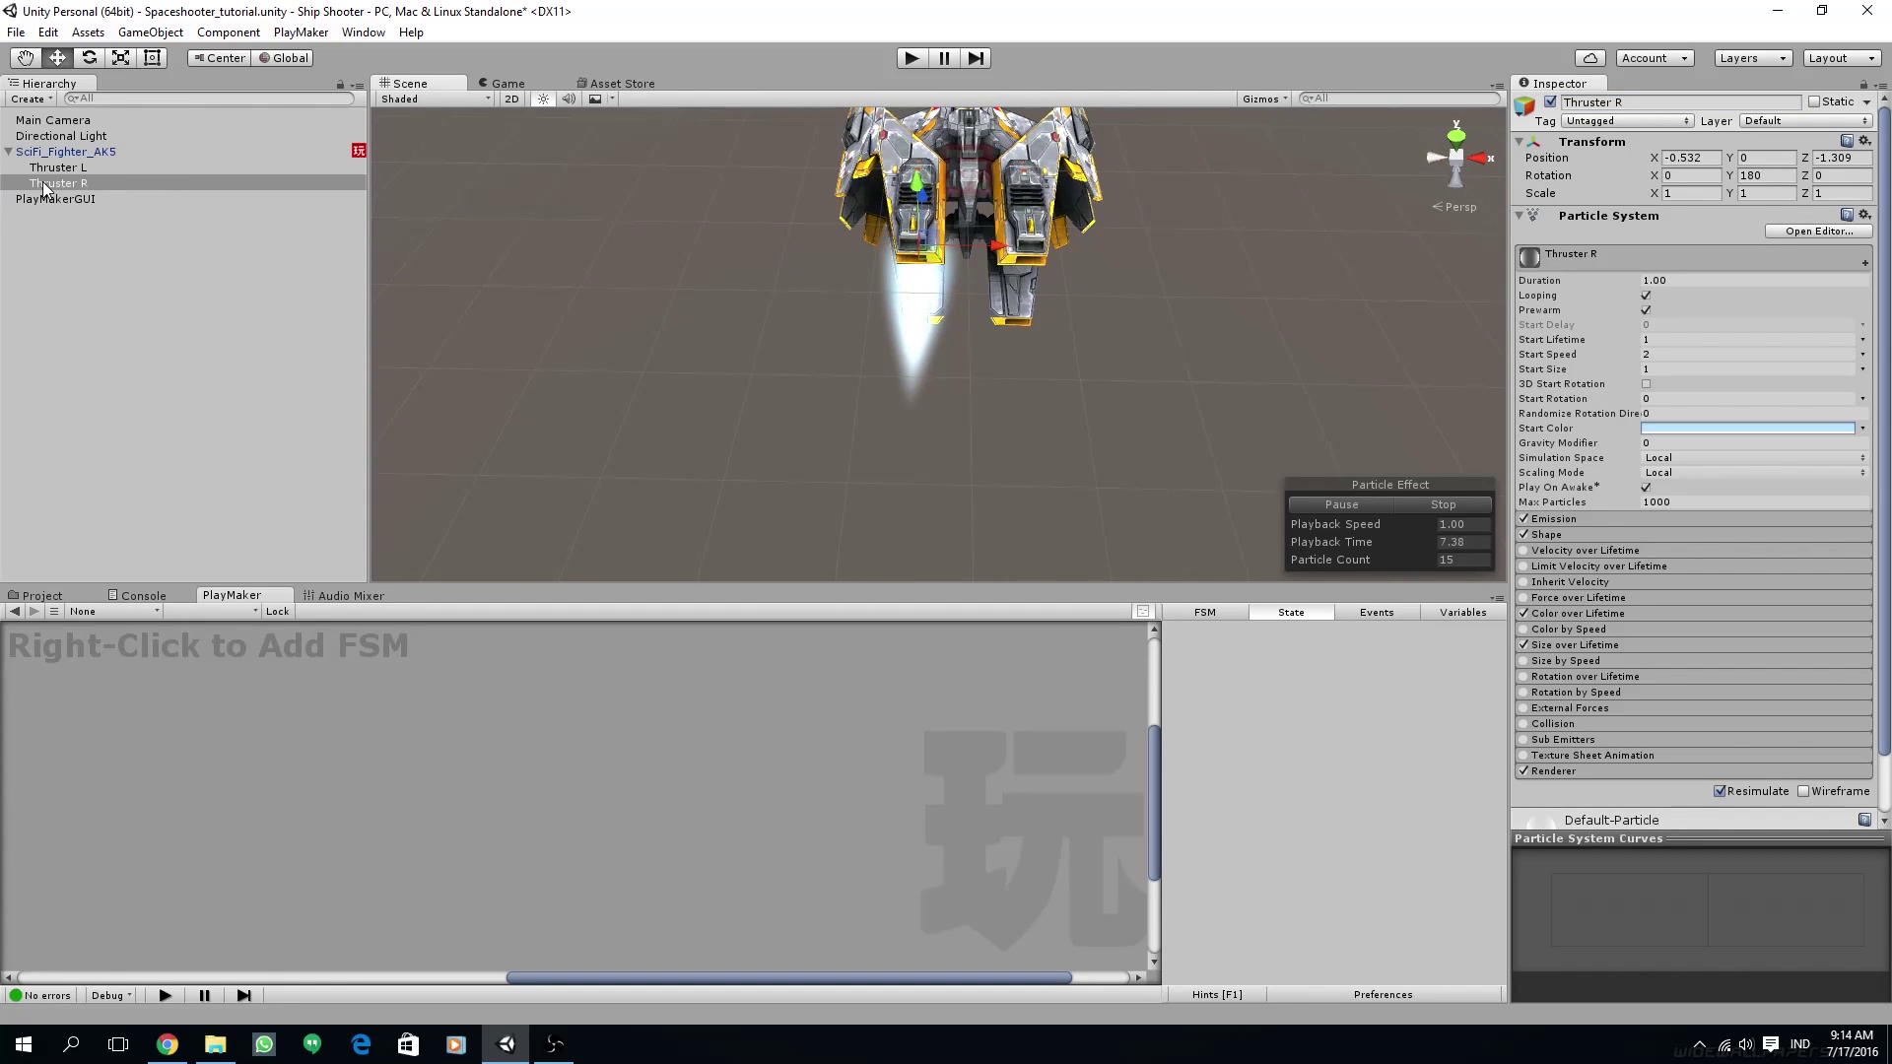
left_click(79, 168)
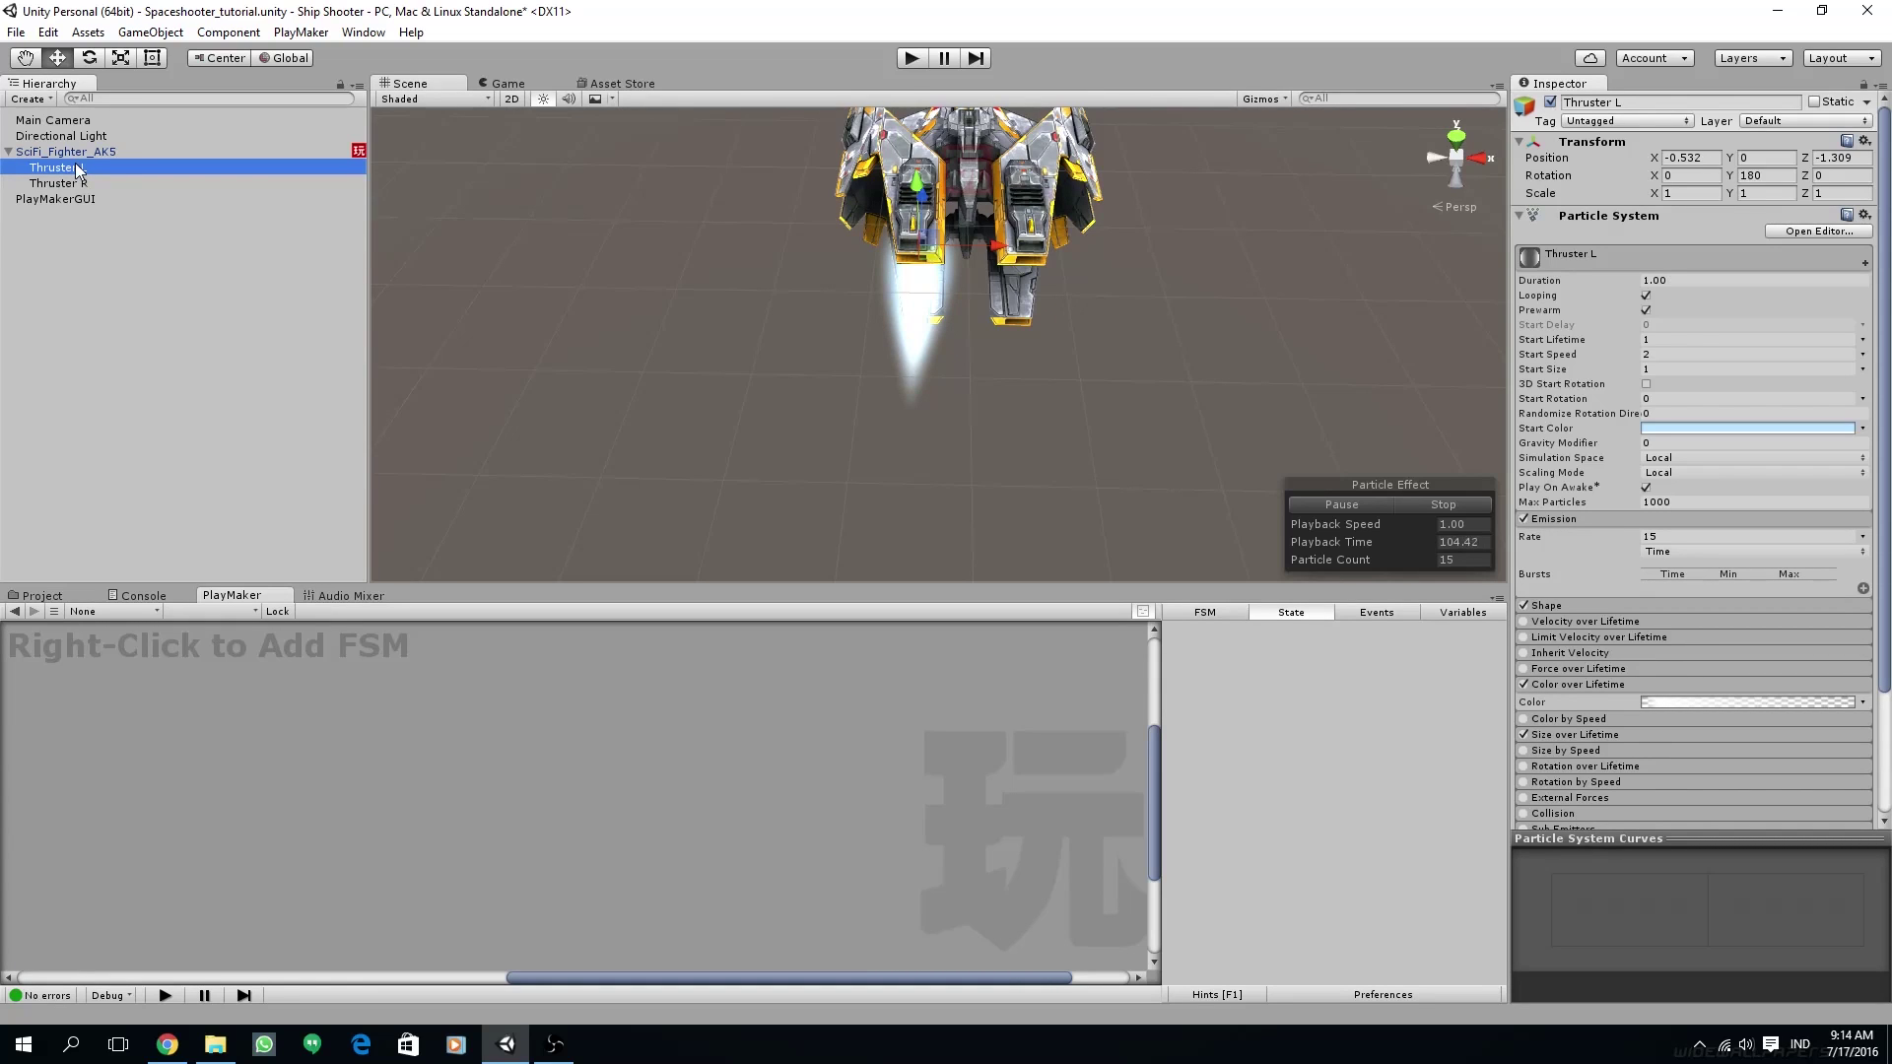
left_click(79, 183)
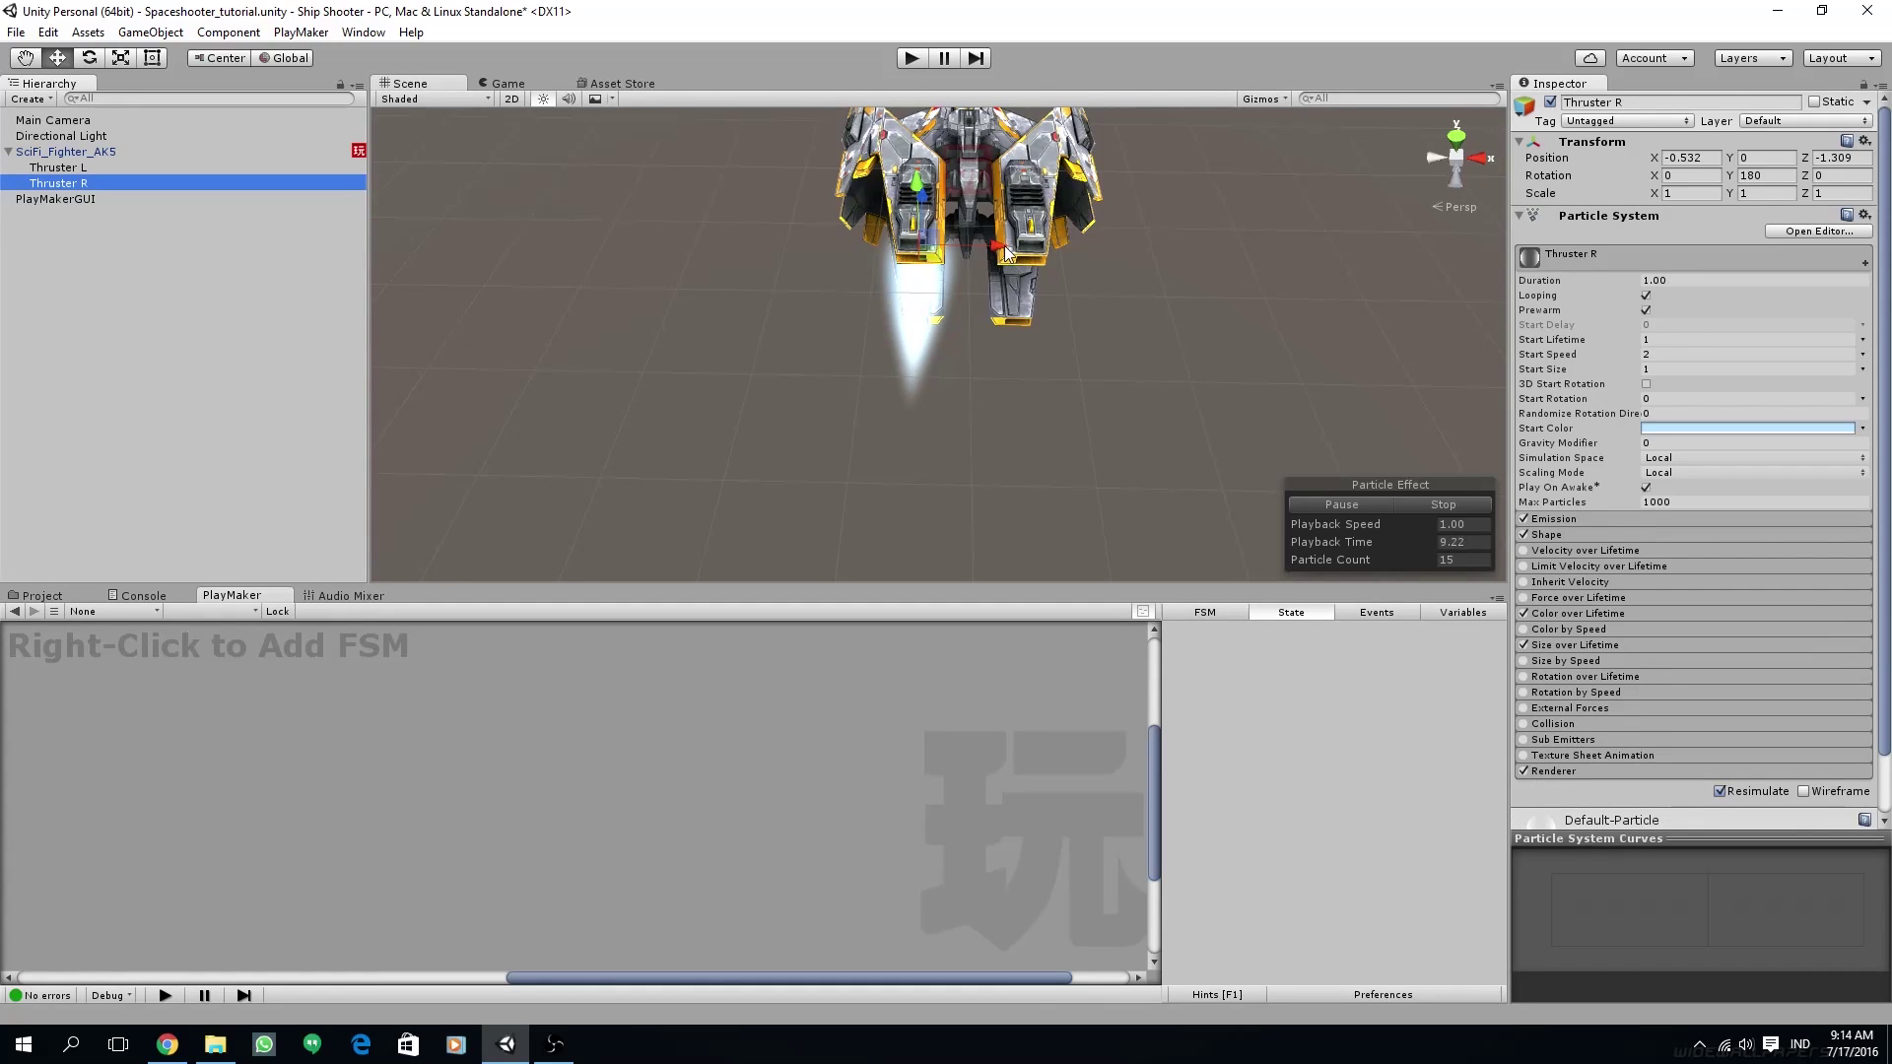
left_click(1669, 158)
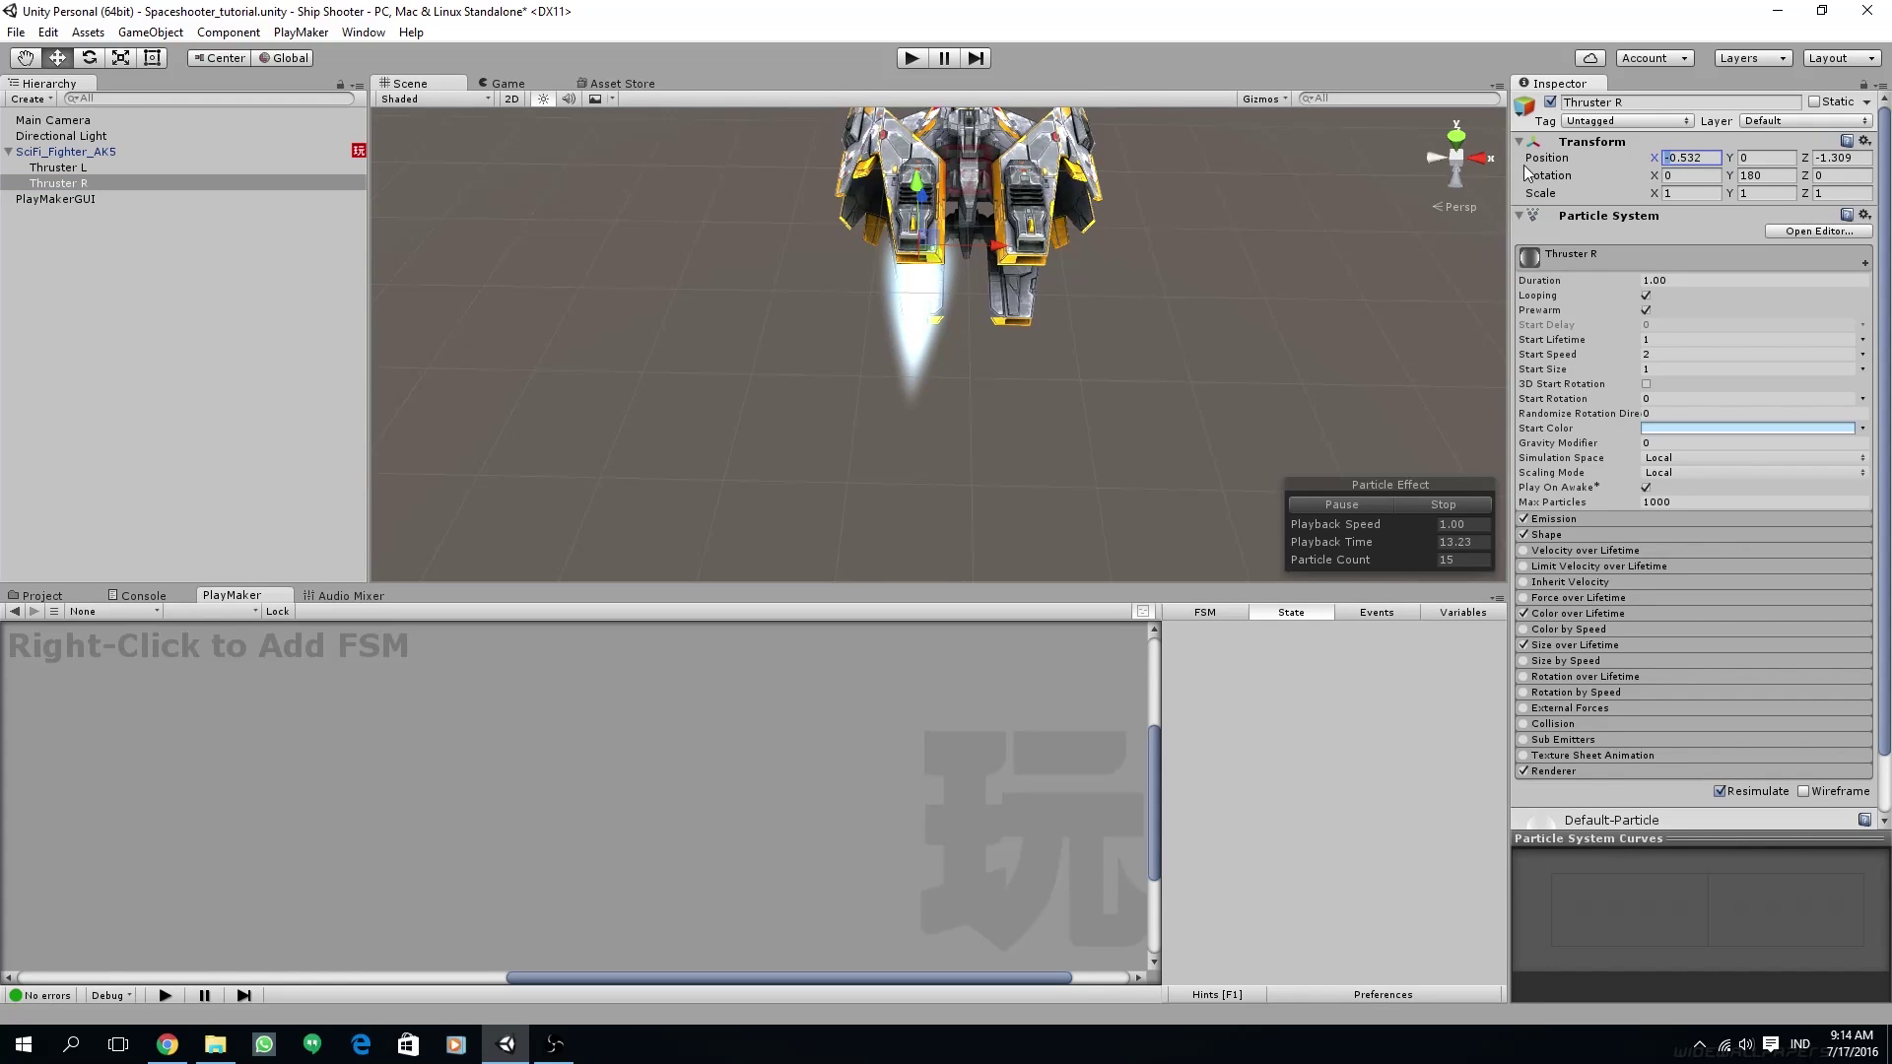
key("Delete")
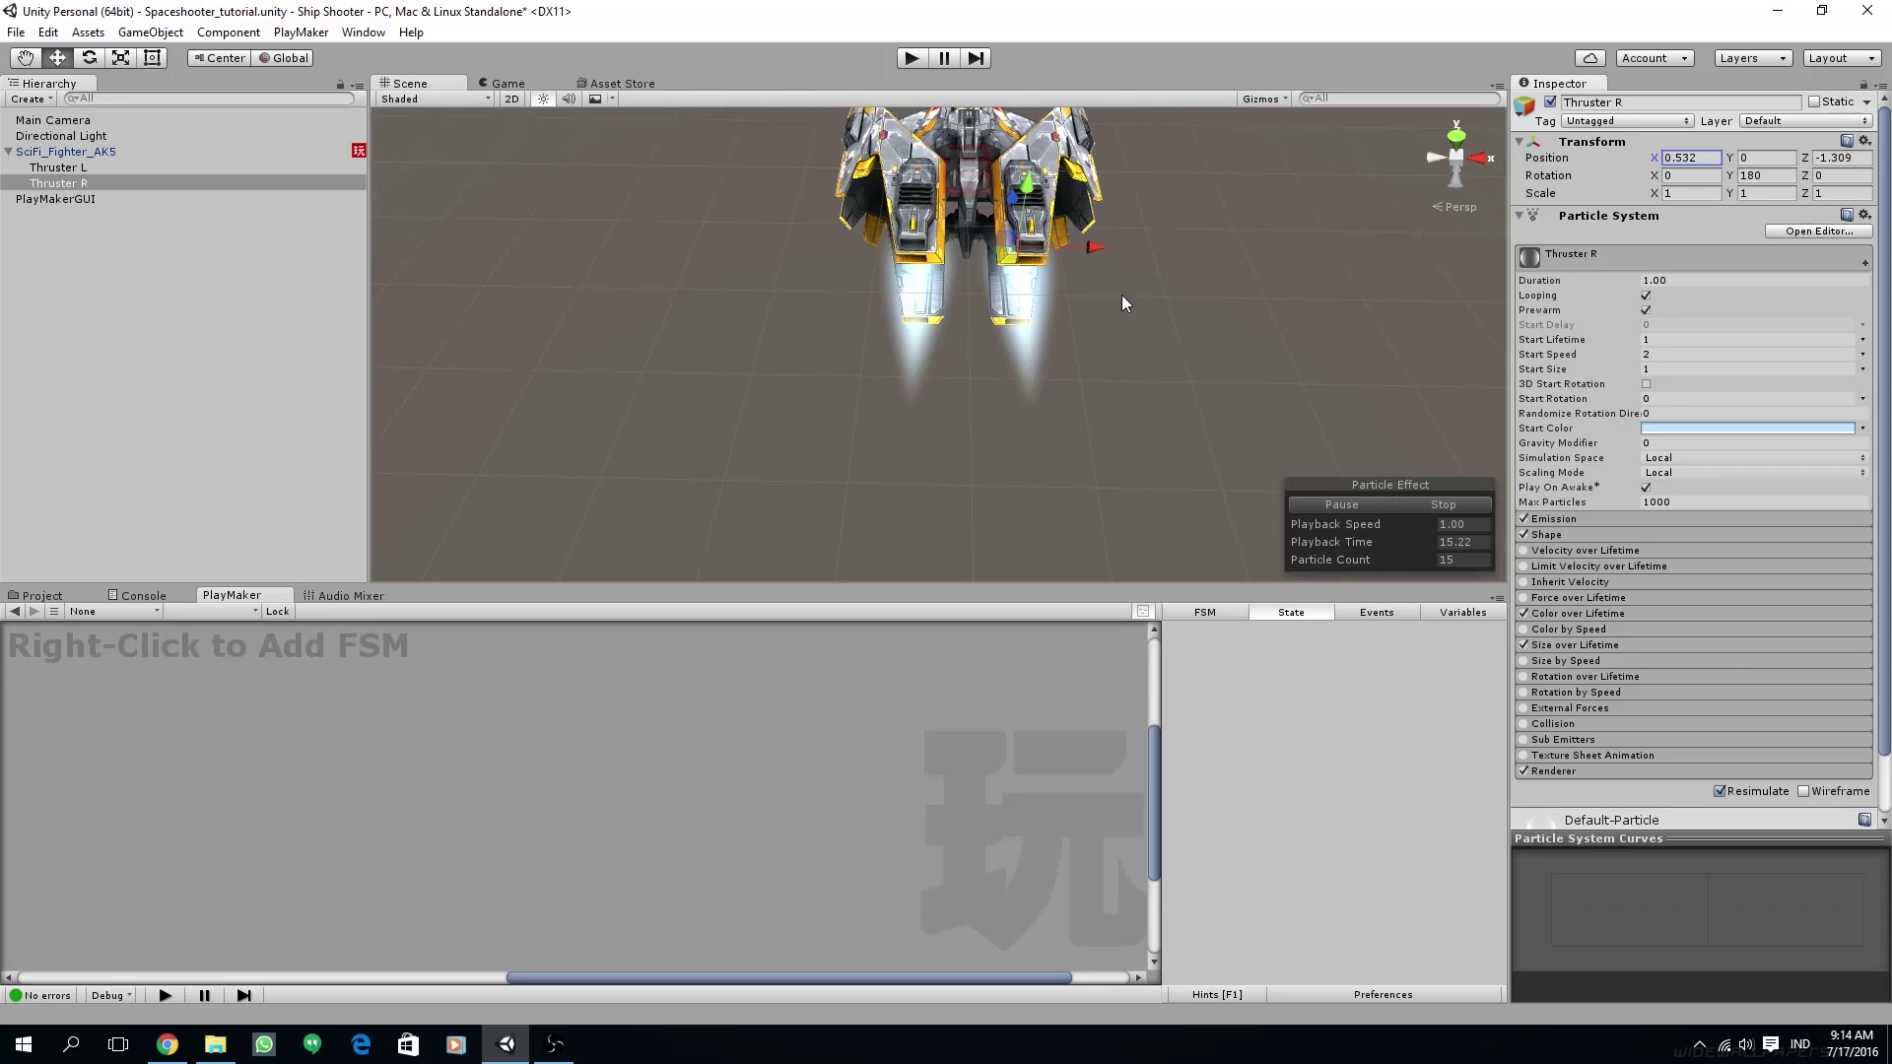
left_click_drag(1122, 294, 954, 428, "alt")
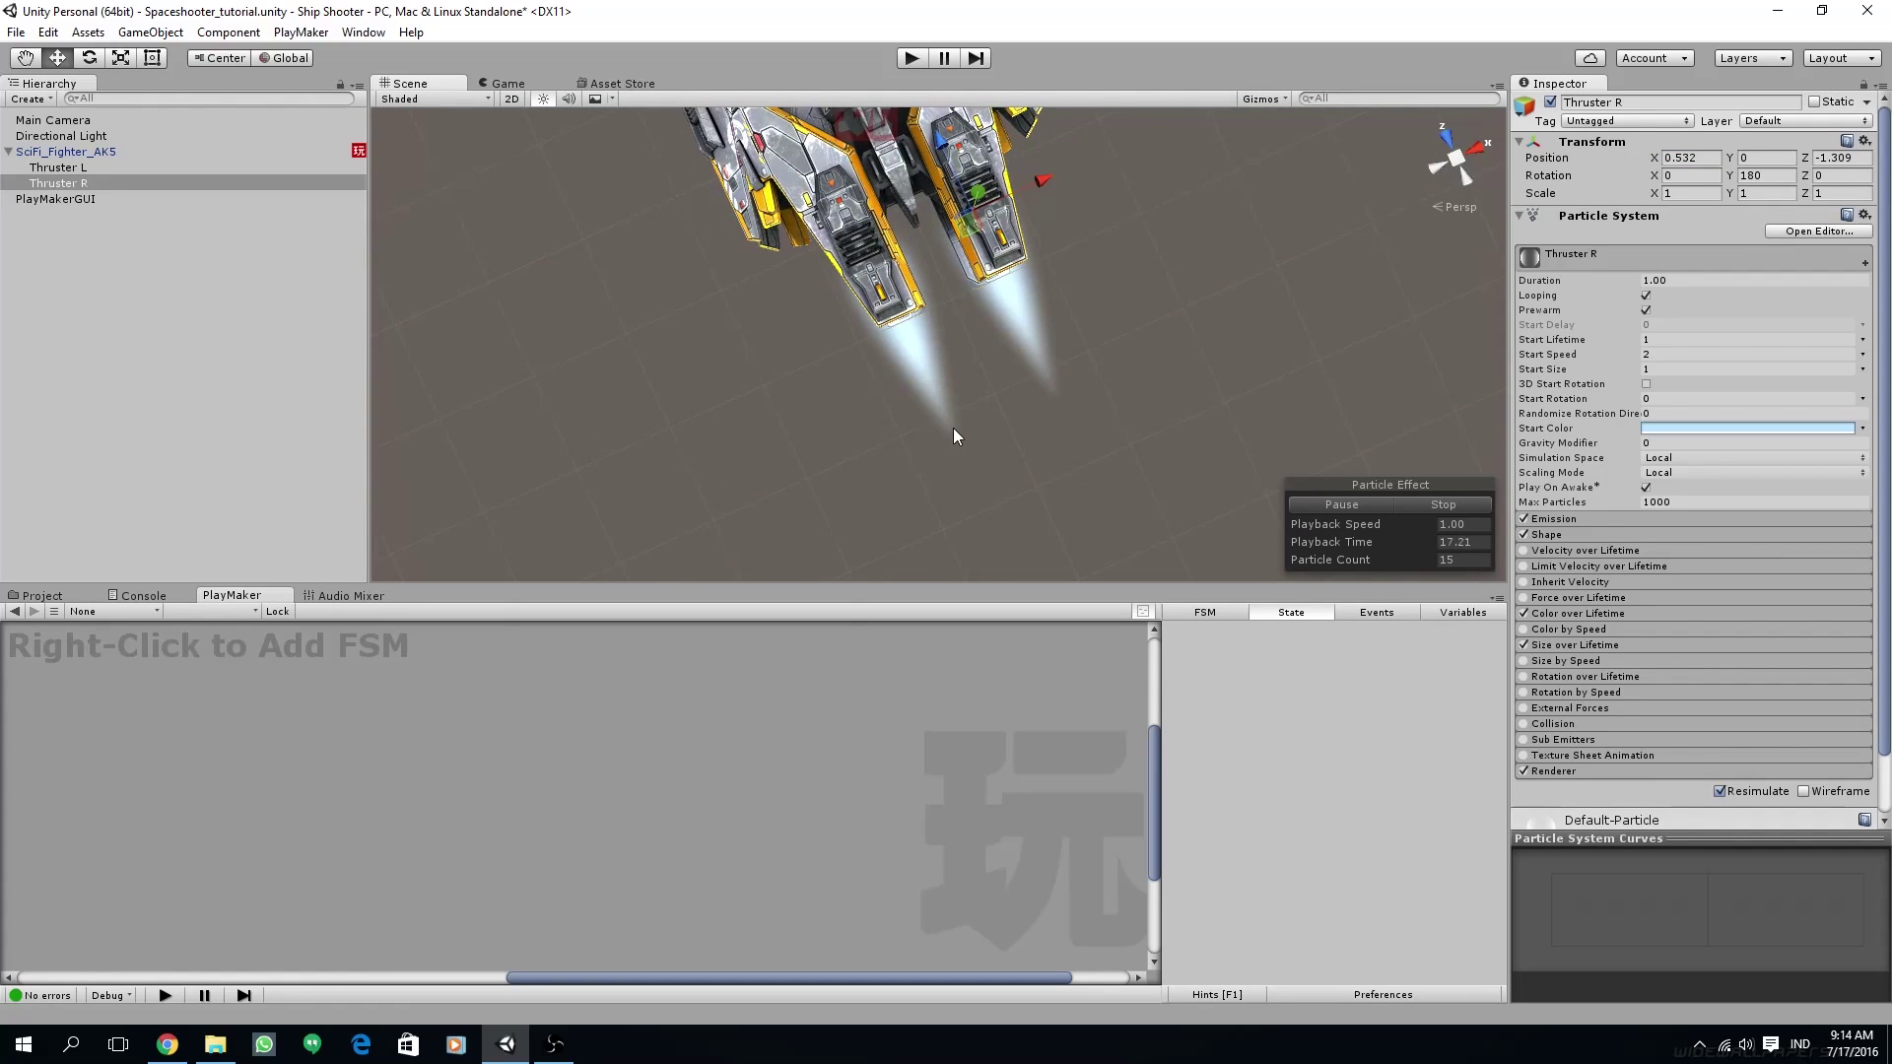
- Play the game in the Game view, steer the ship right, down and left, then stop
left_click(507, 83)
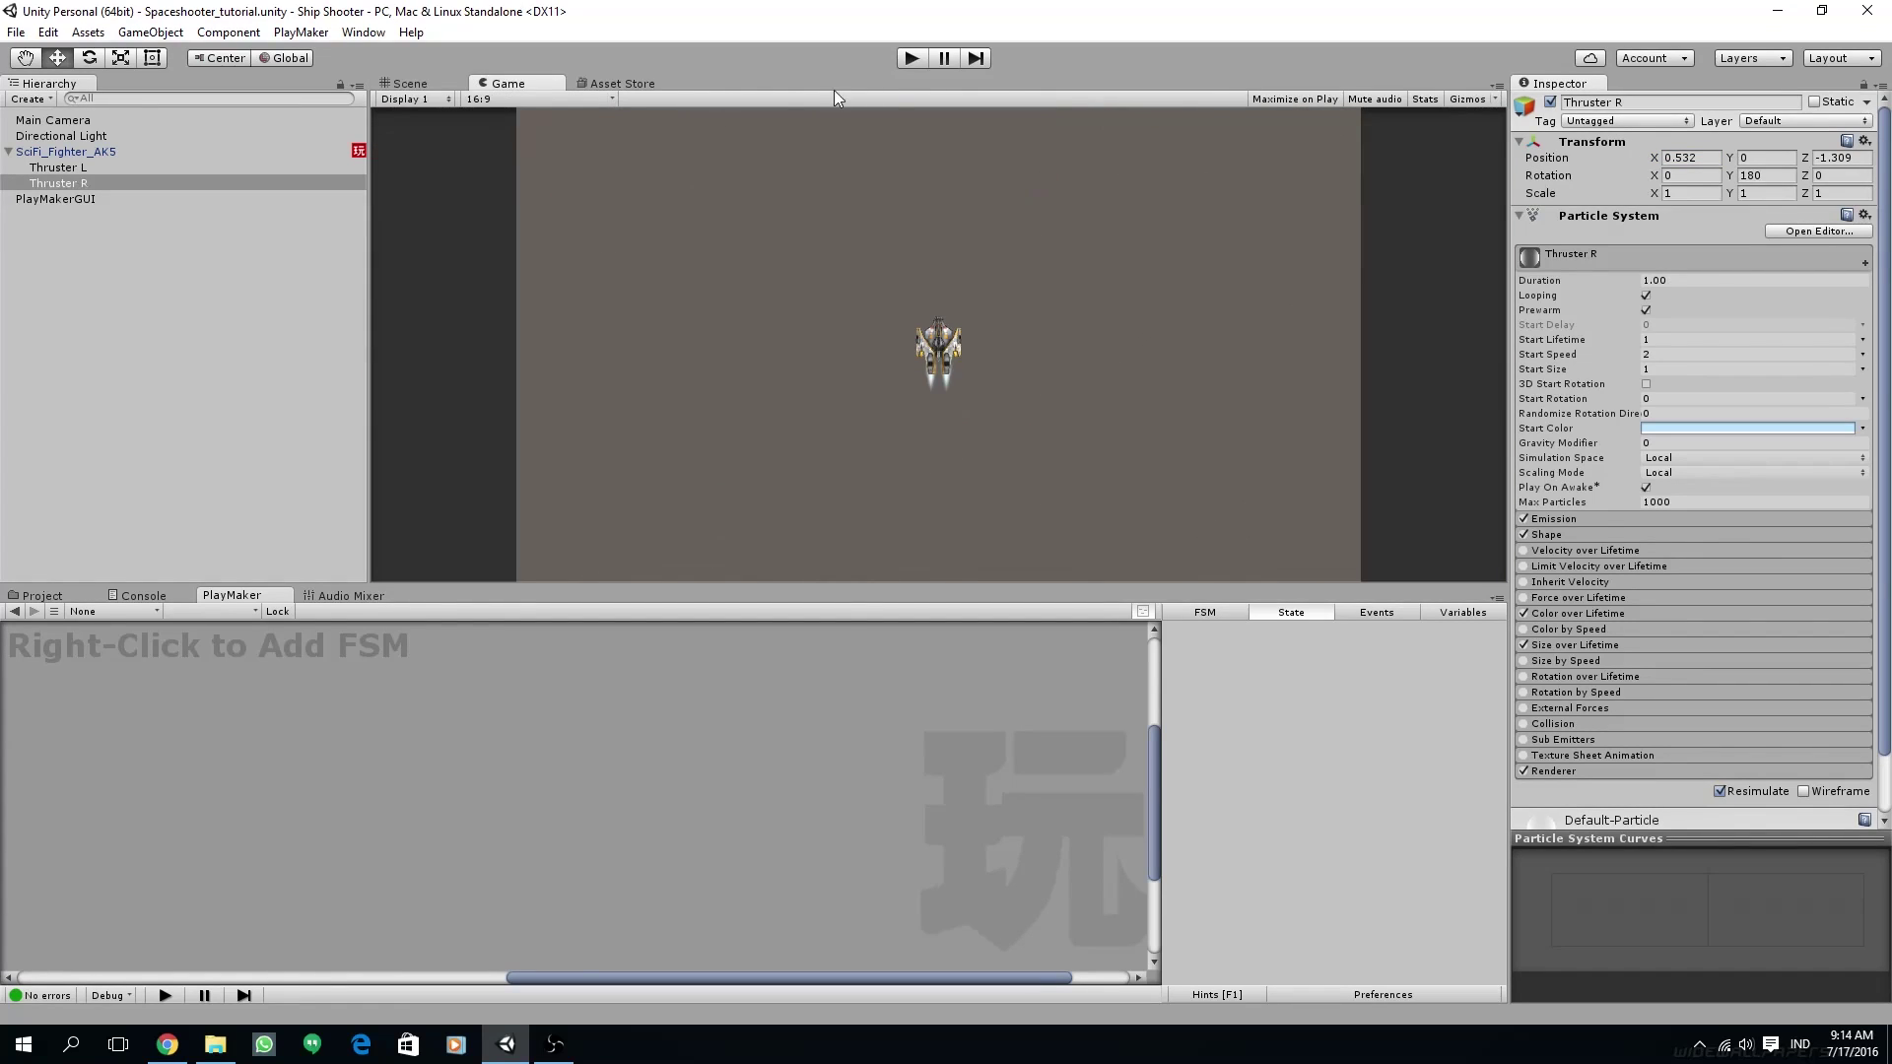
left_click(913, 57)
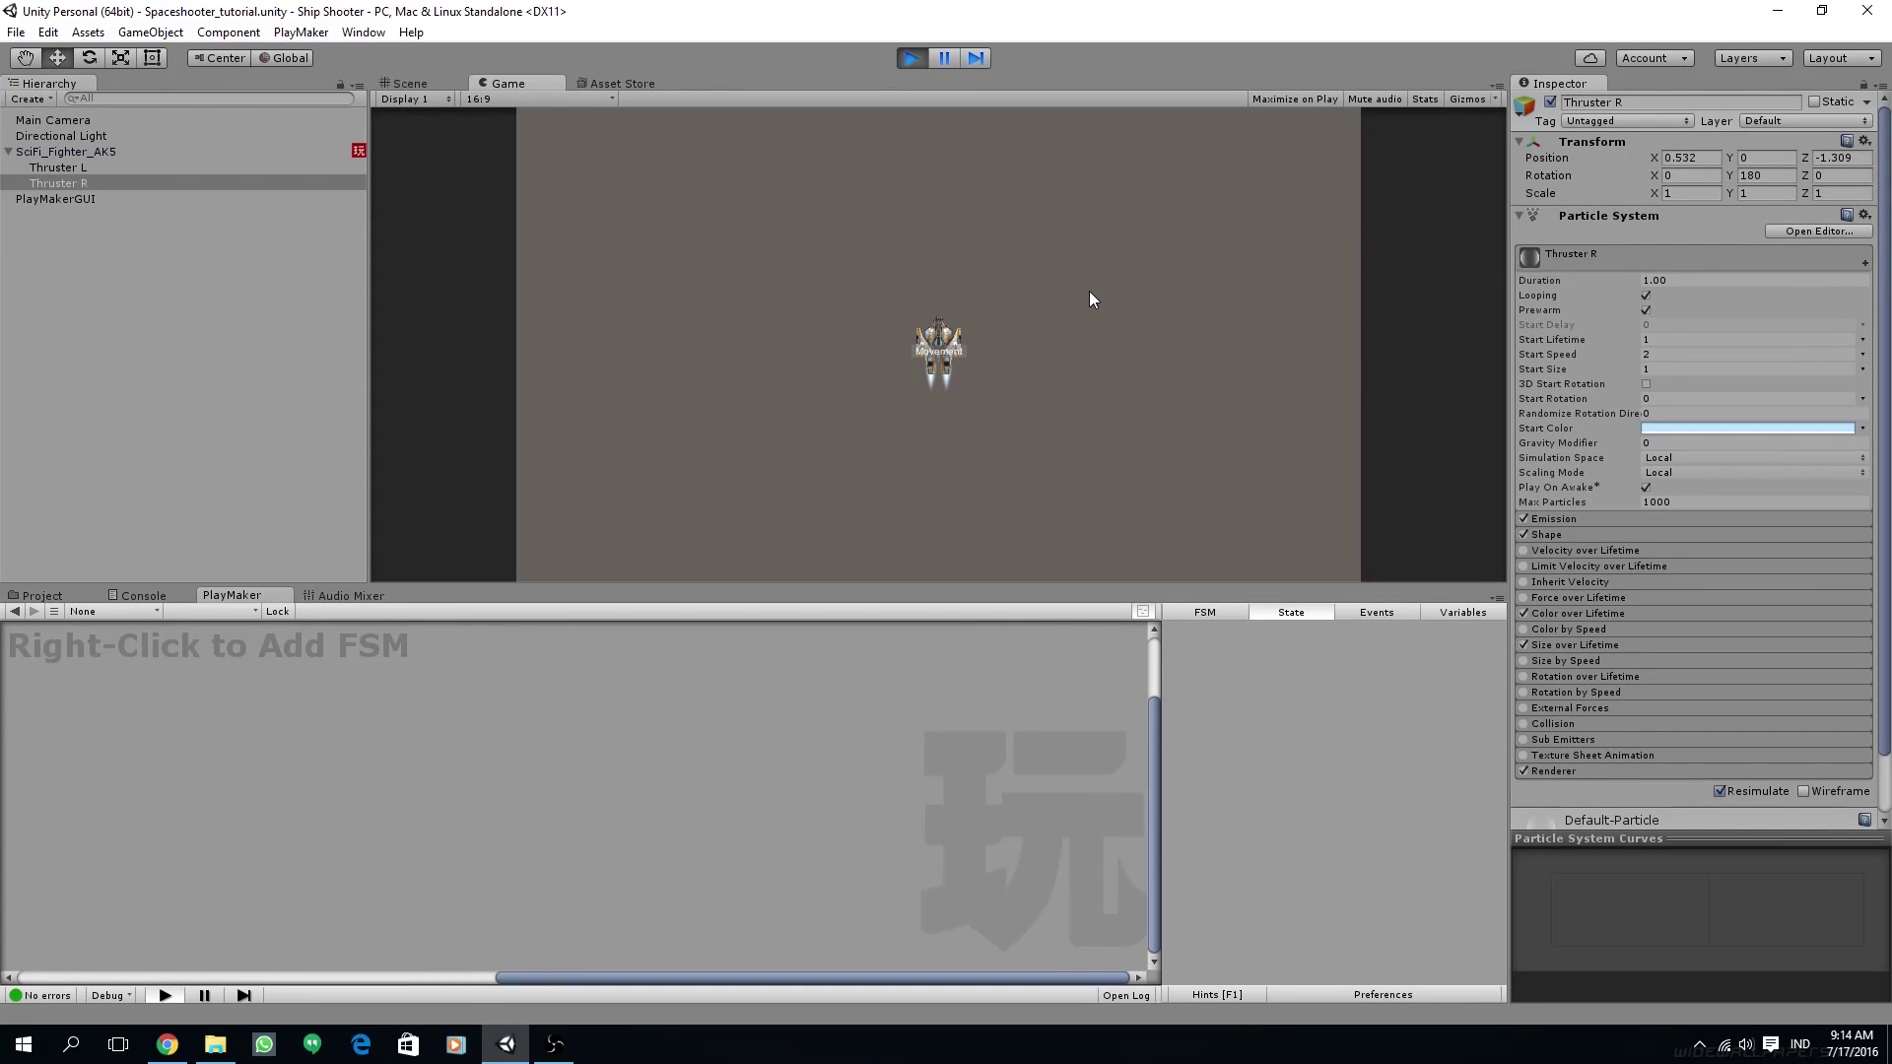
key("Right")
key("Down")
key("Left")
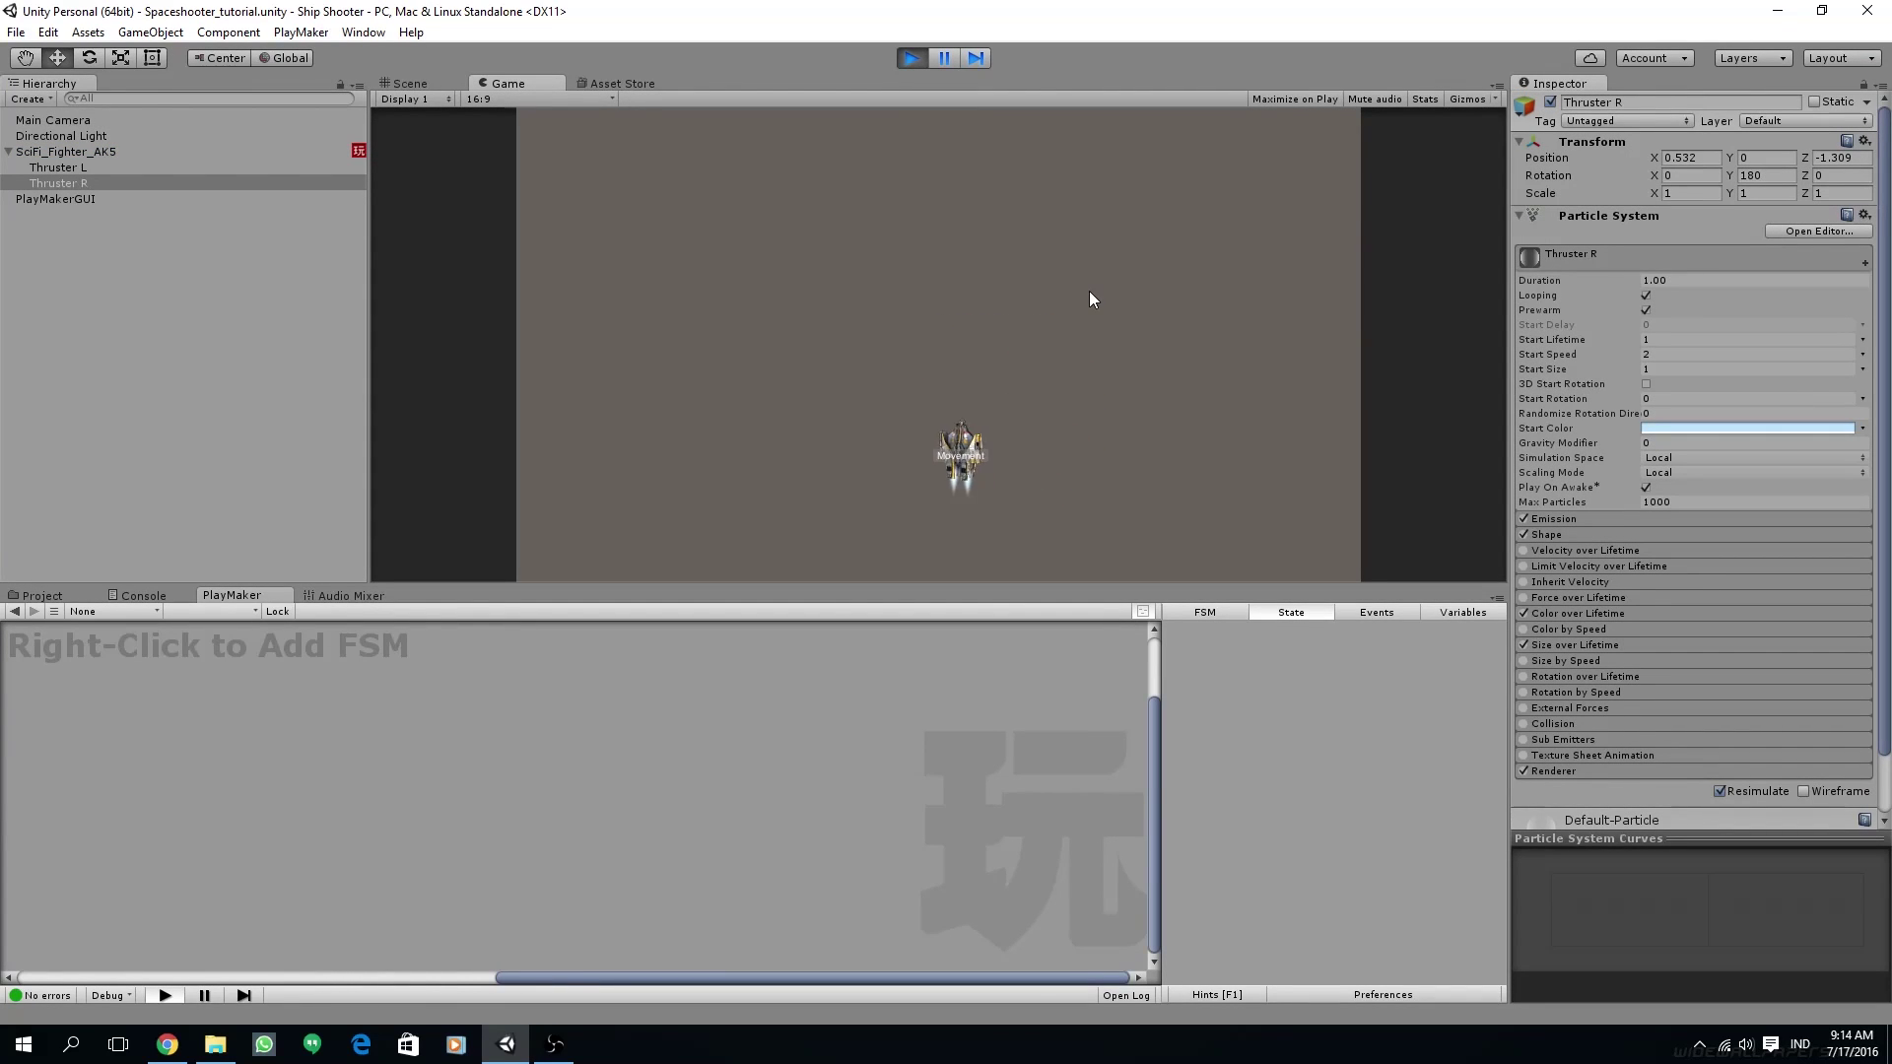
left_click(911, 59)
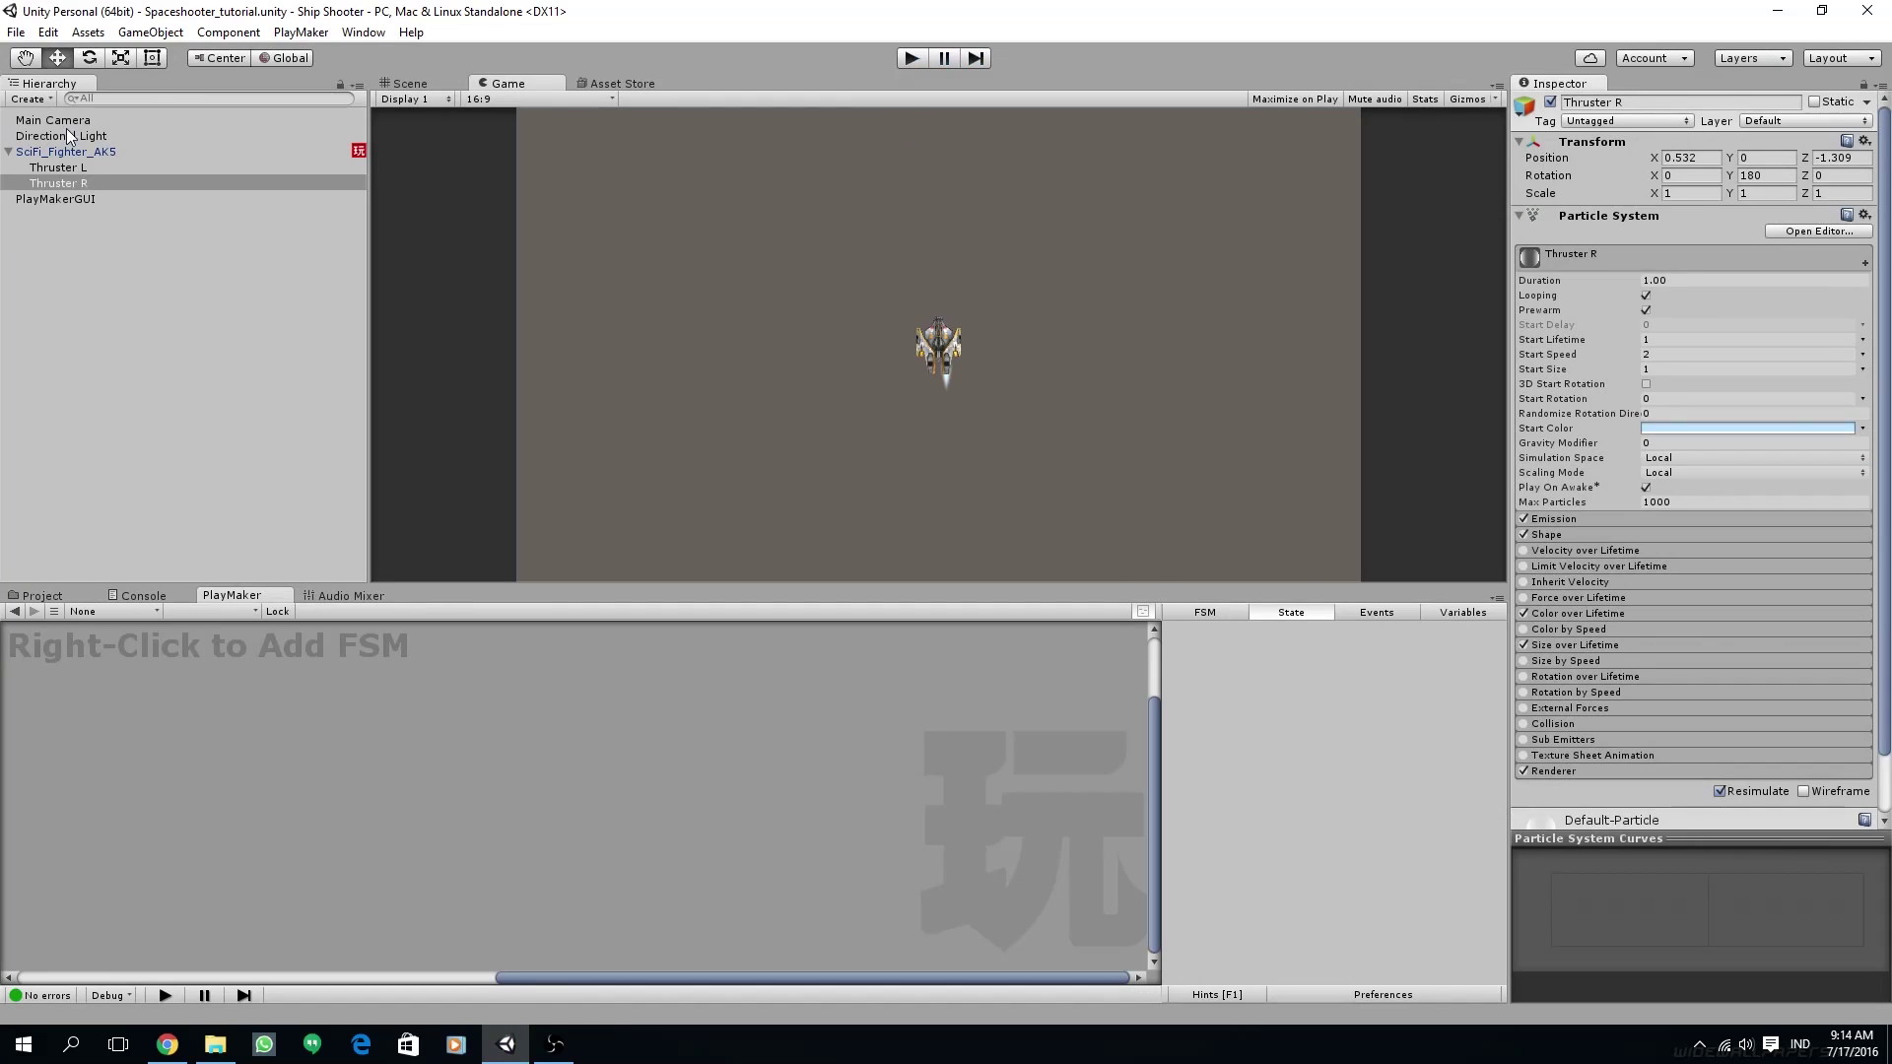
- Turn off Enable GUILayout and Draw Active State Labels on PlayMakerGUI and run the game again
left_click(65, 198)
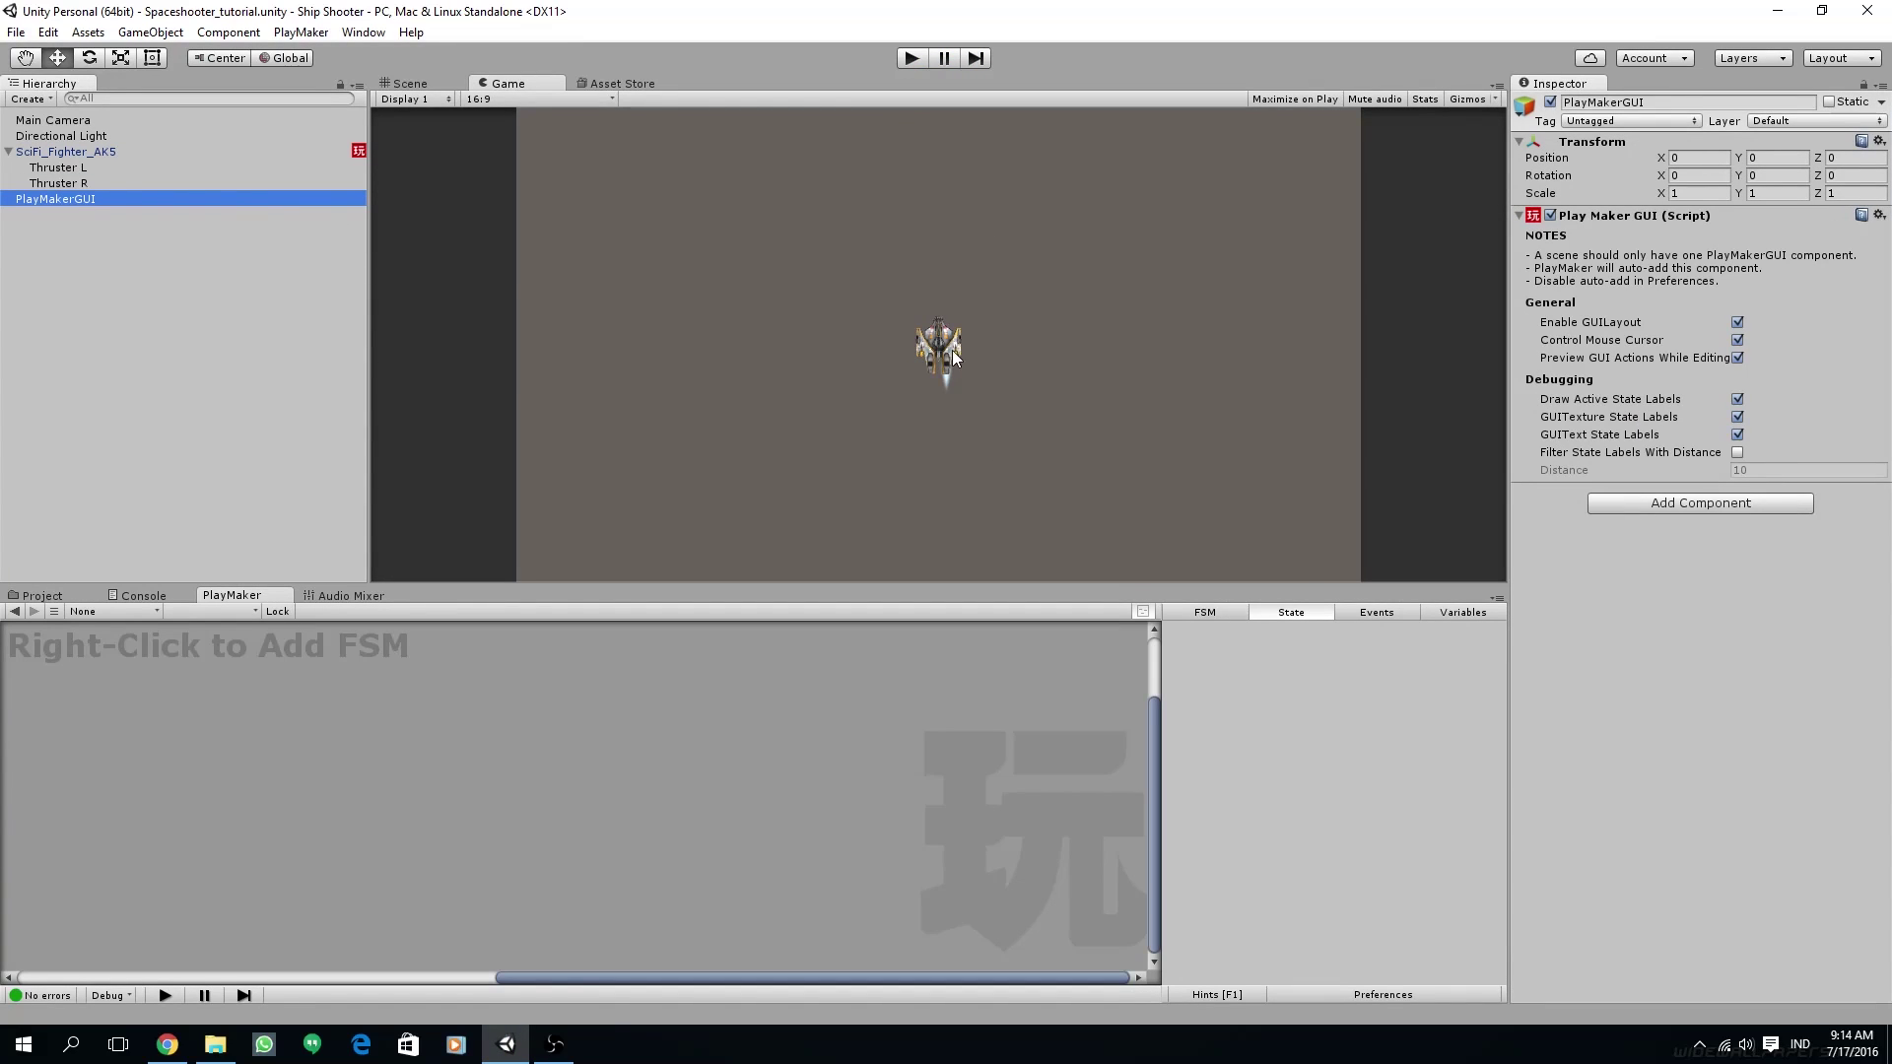
left_click(61, 198)
left_click(1739, 323)
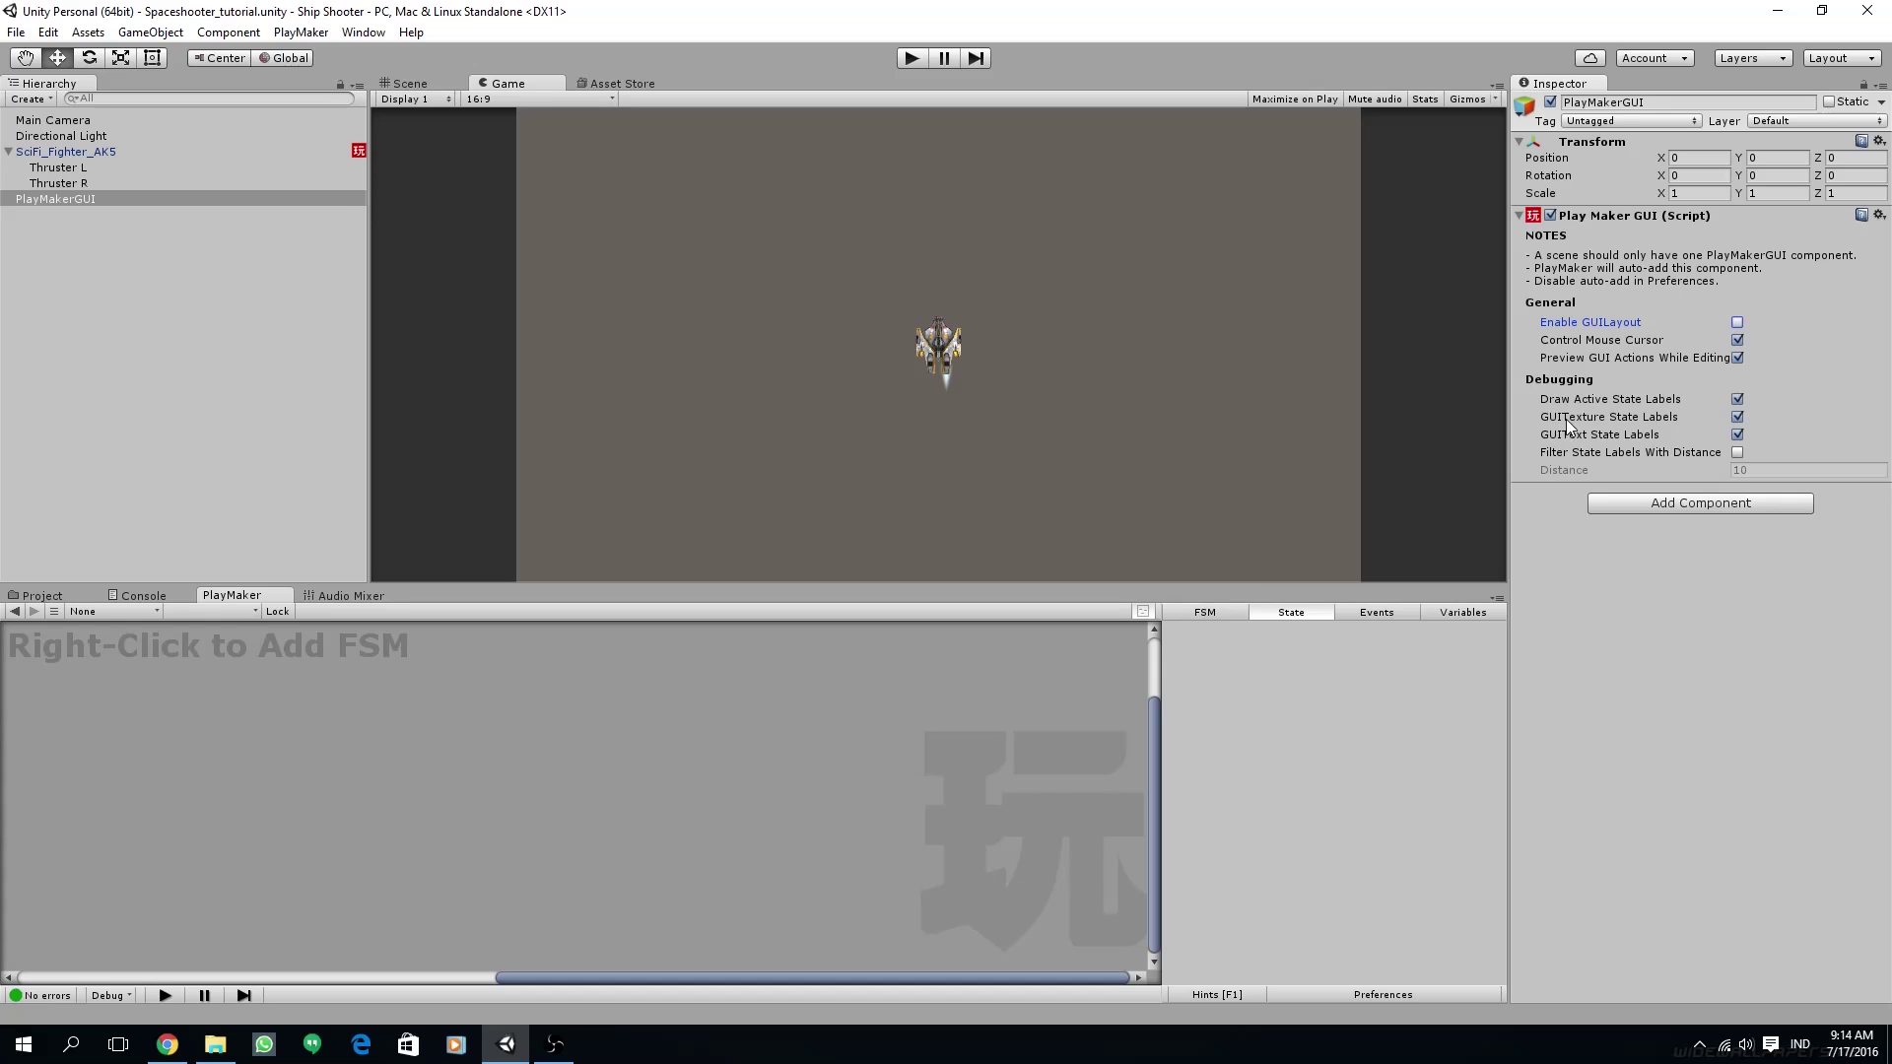
left_click(1737, 400)
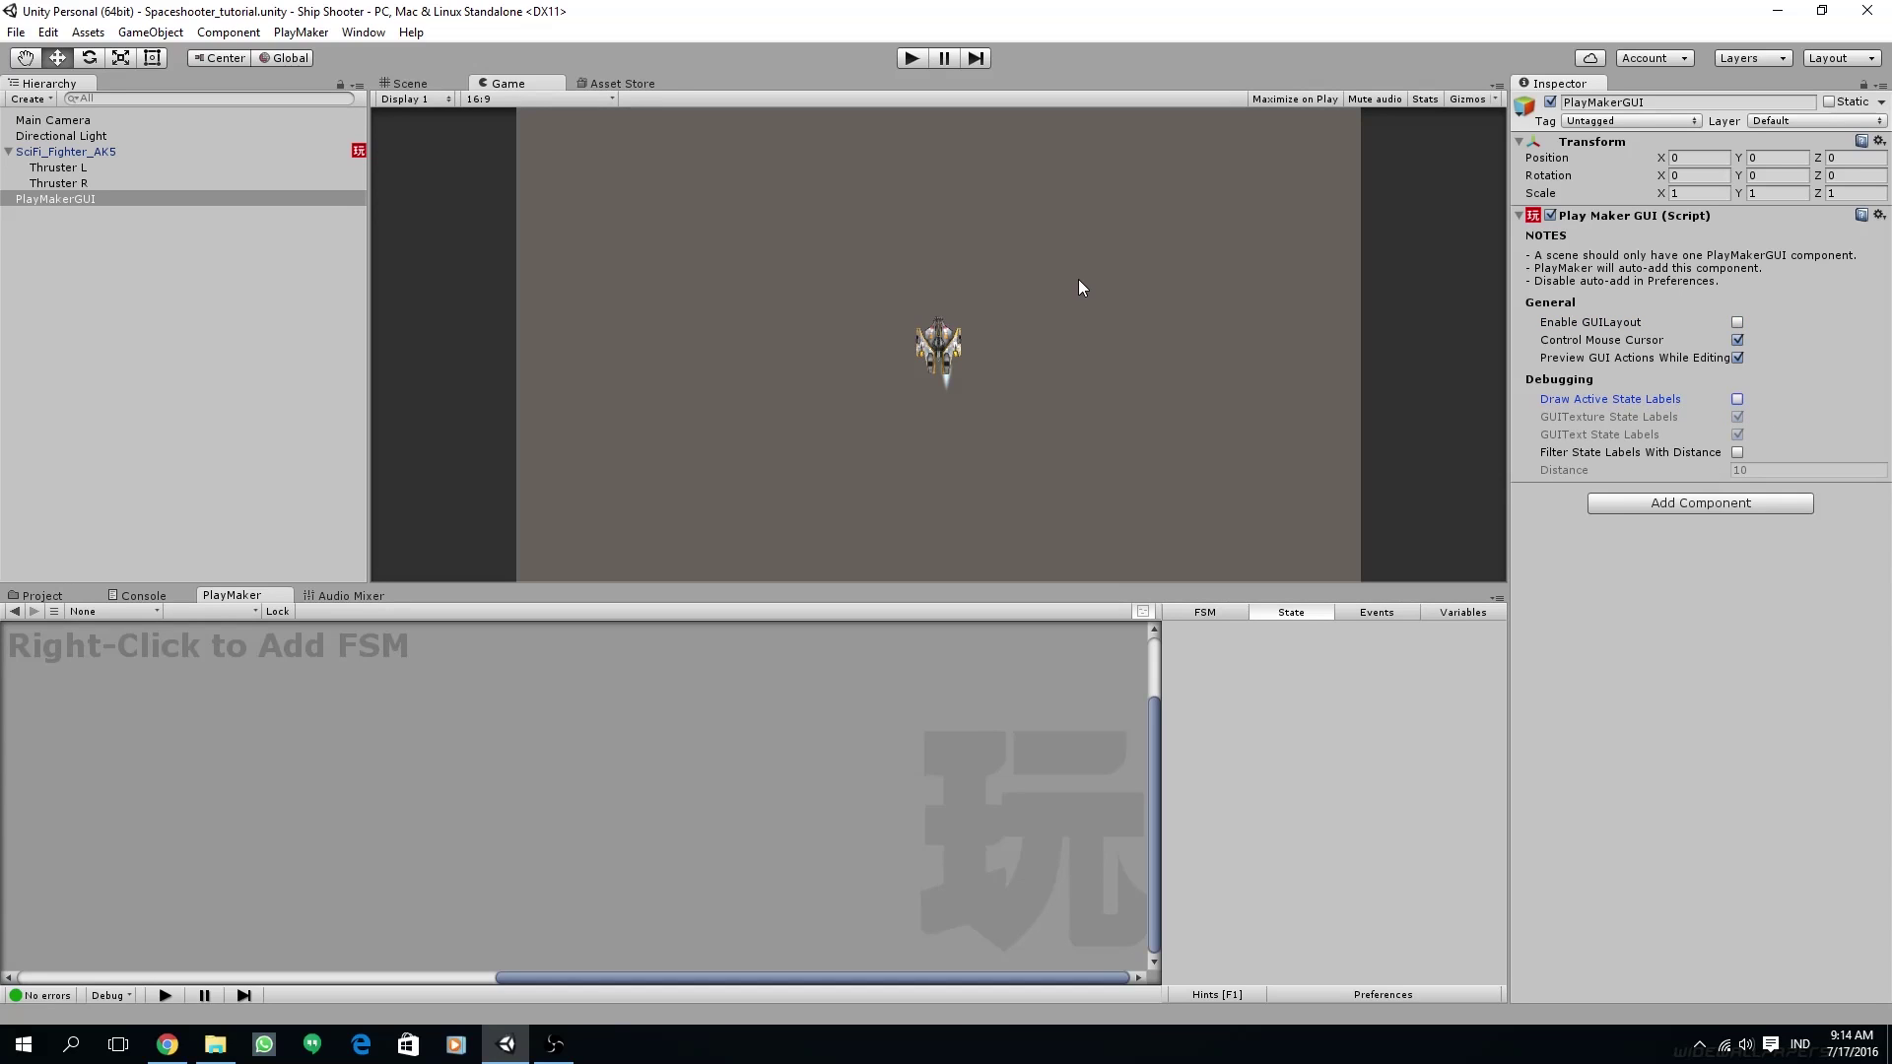
left_click(912, 58)
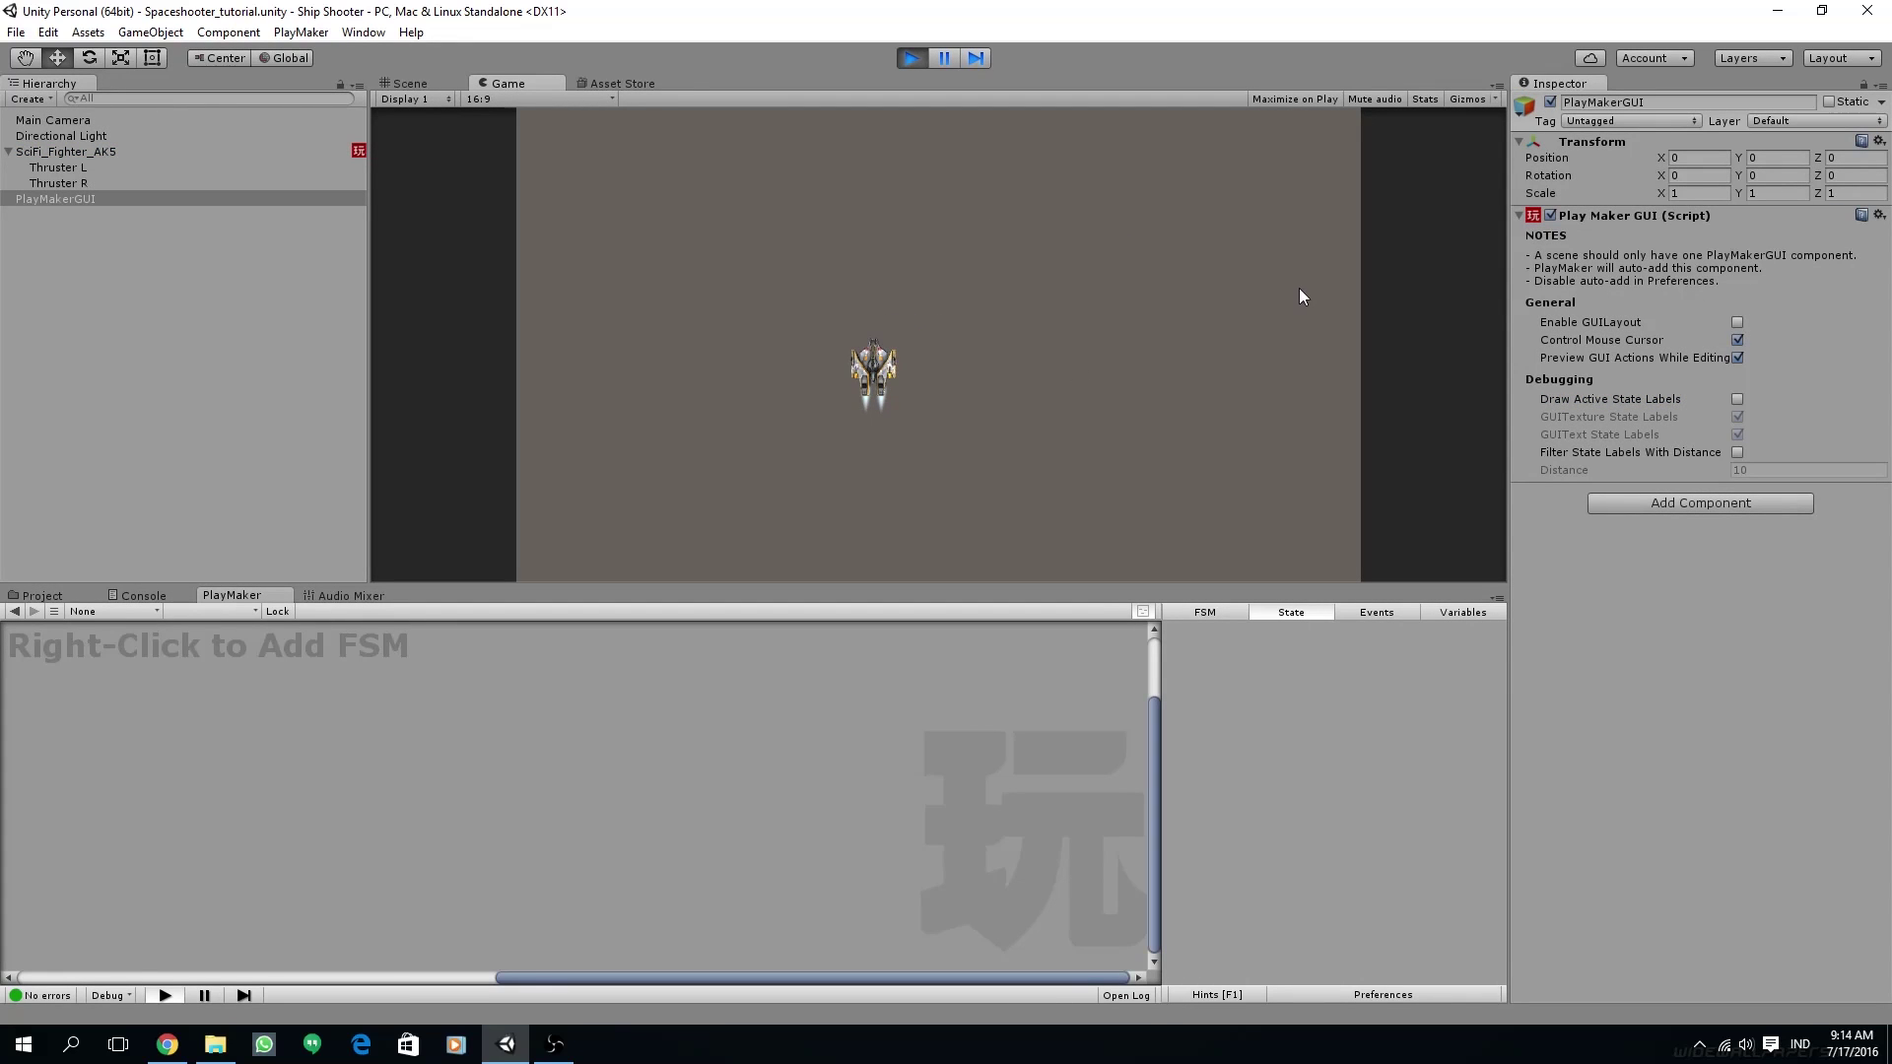
- Steer the fighter right, down, up and left around the Game view, checking both exhaust trails
key("Right")
key("Down")
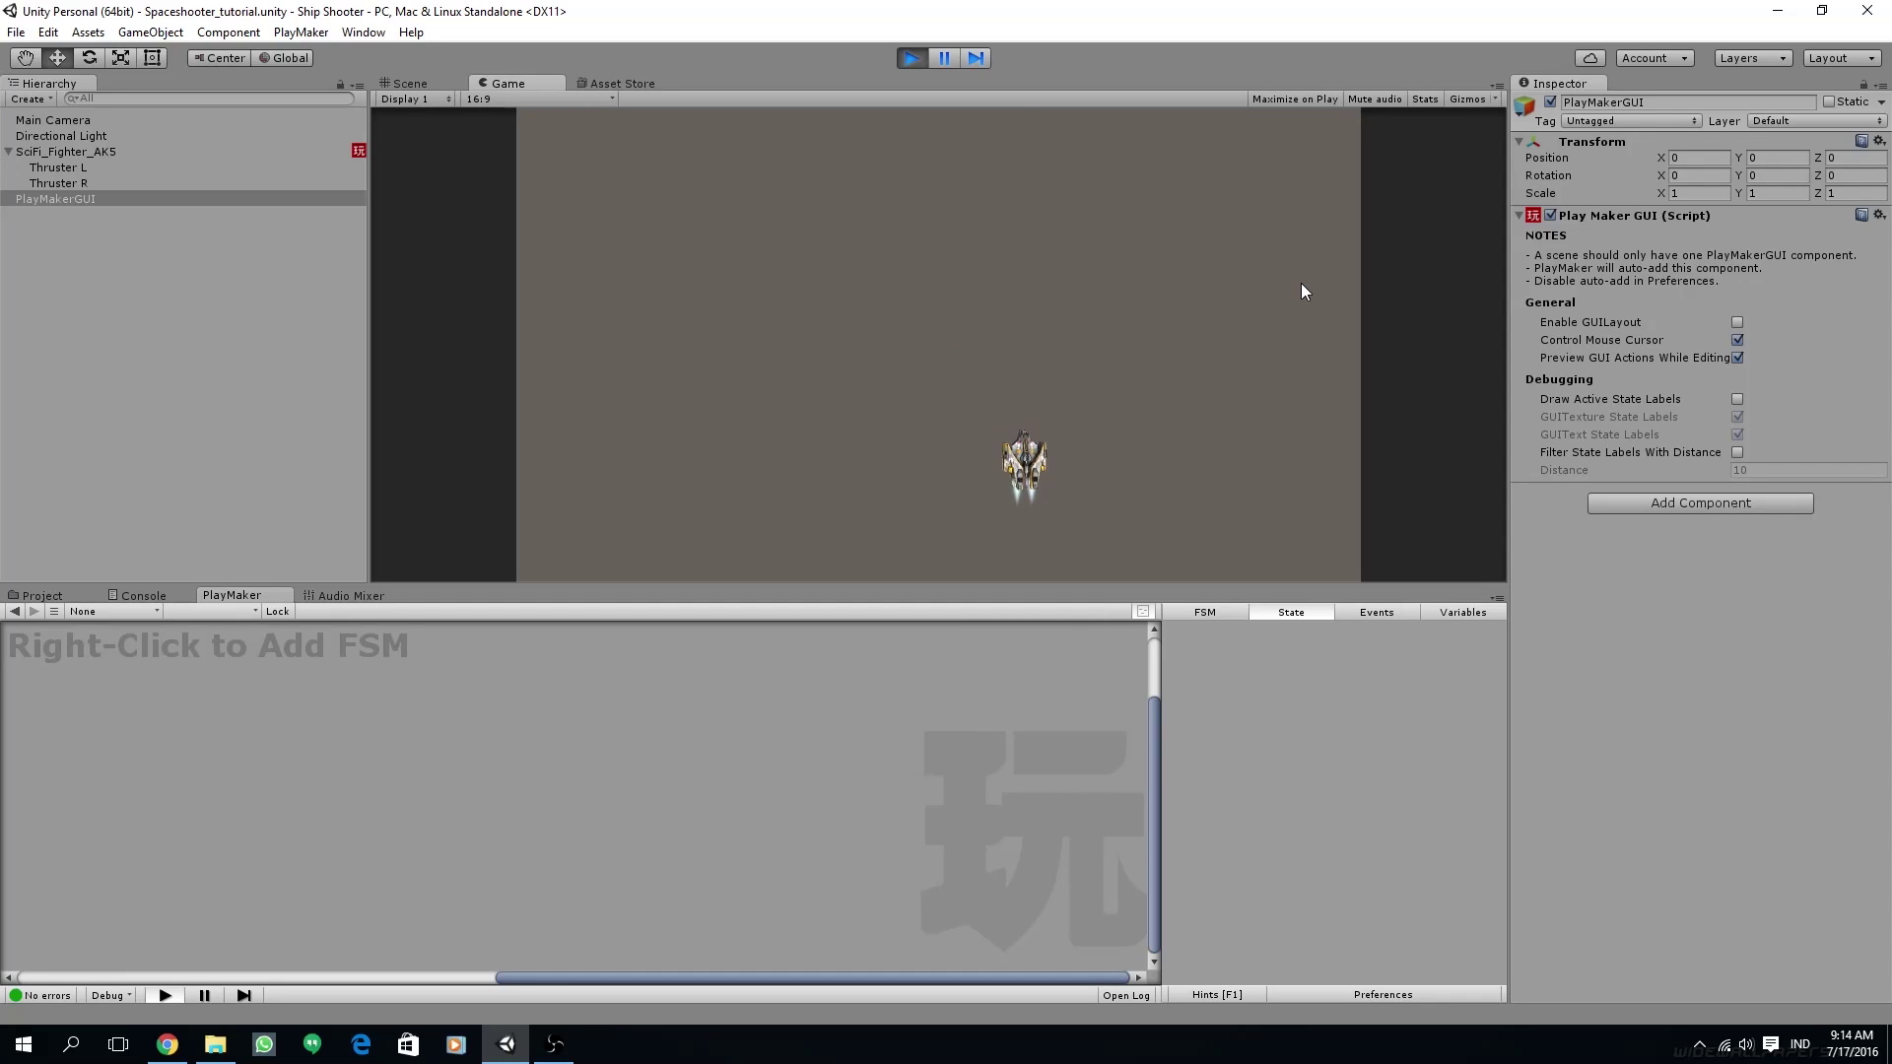
key("Up")
key("Left")
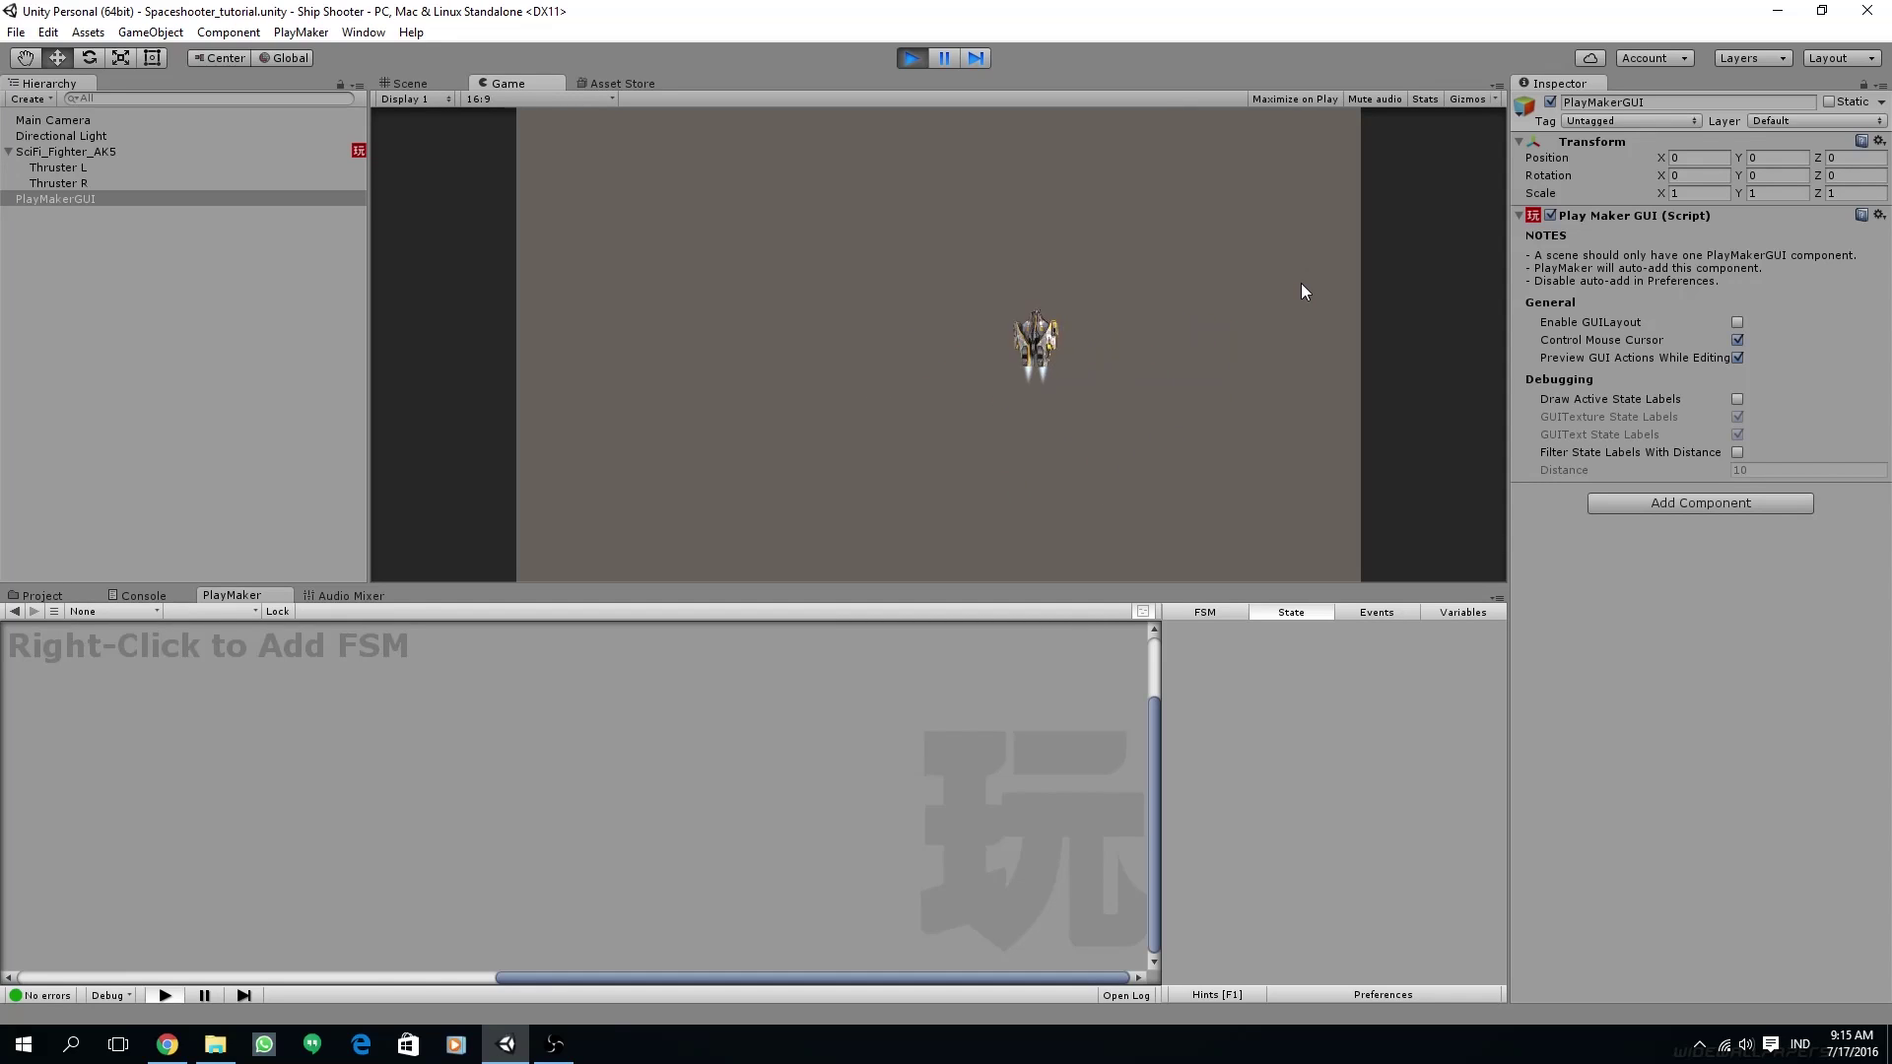
key("Down")
key("Up")
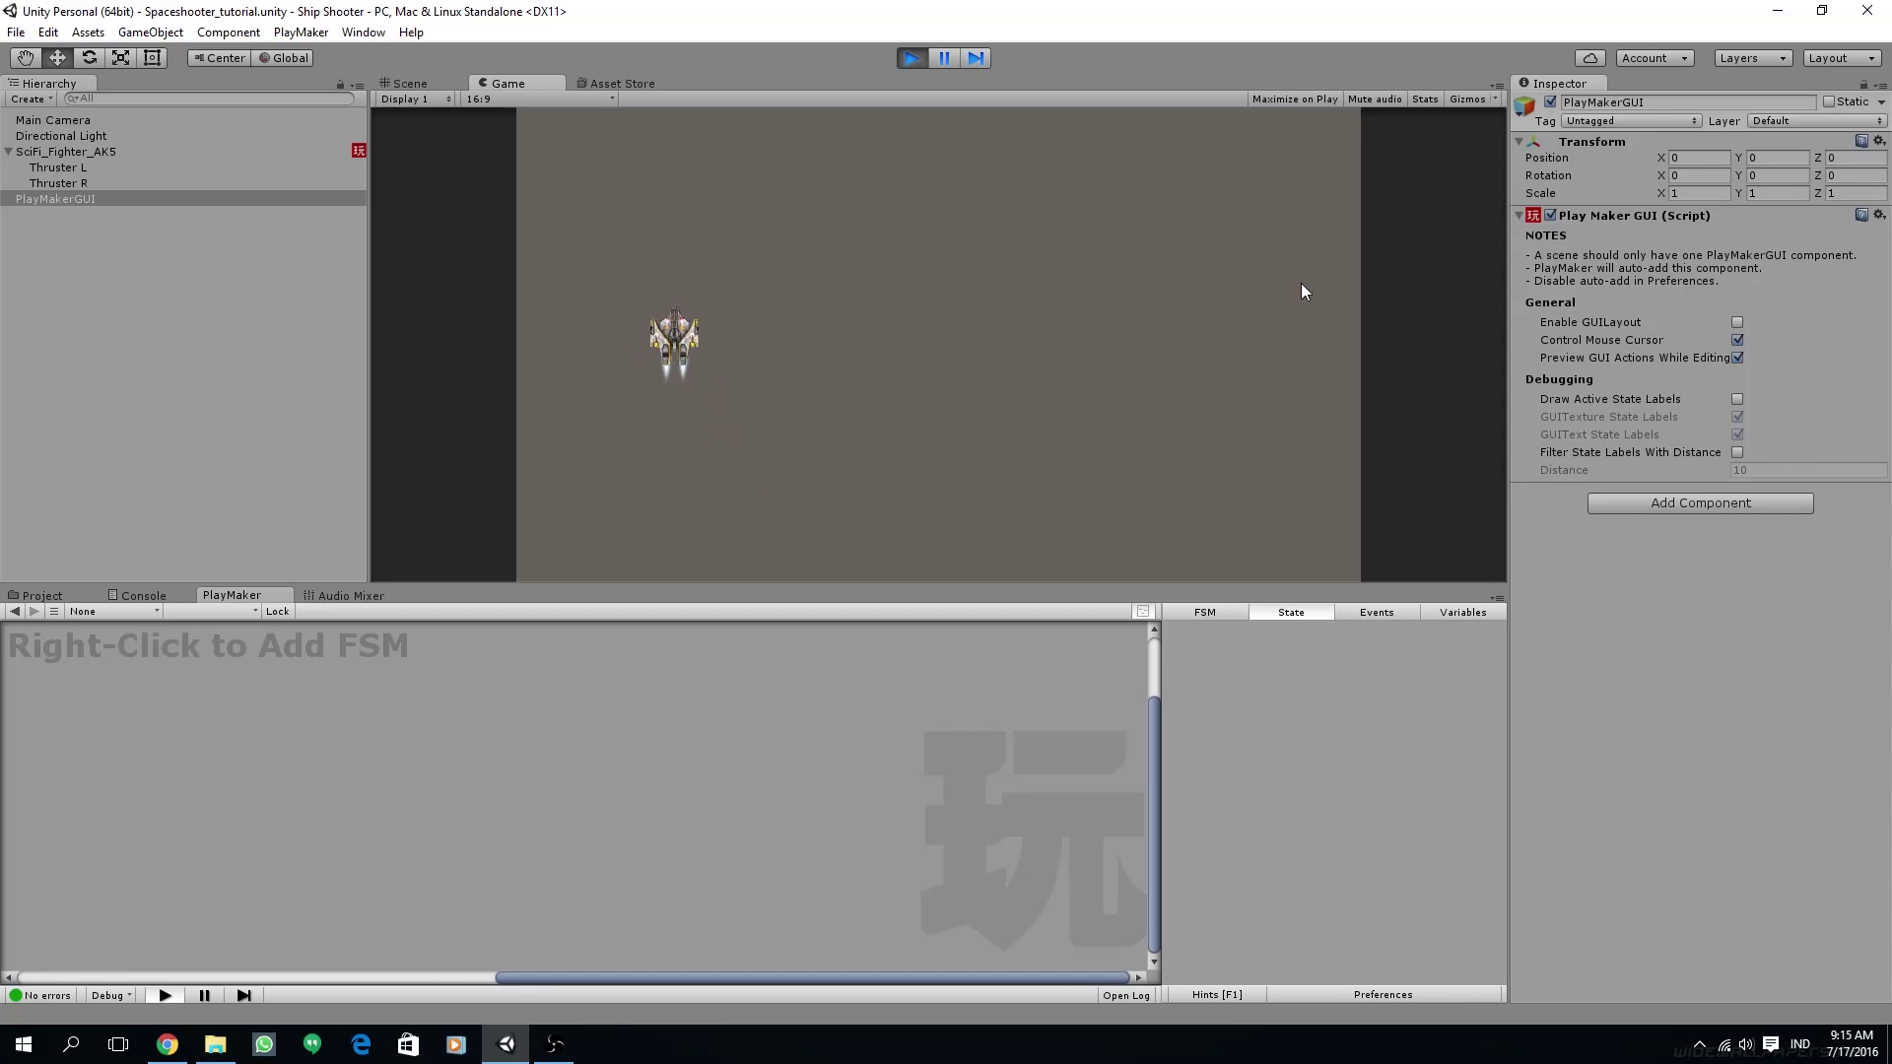
key("Right")
key("Down")
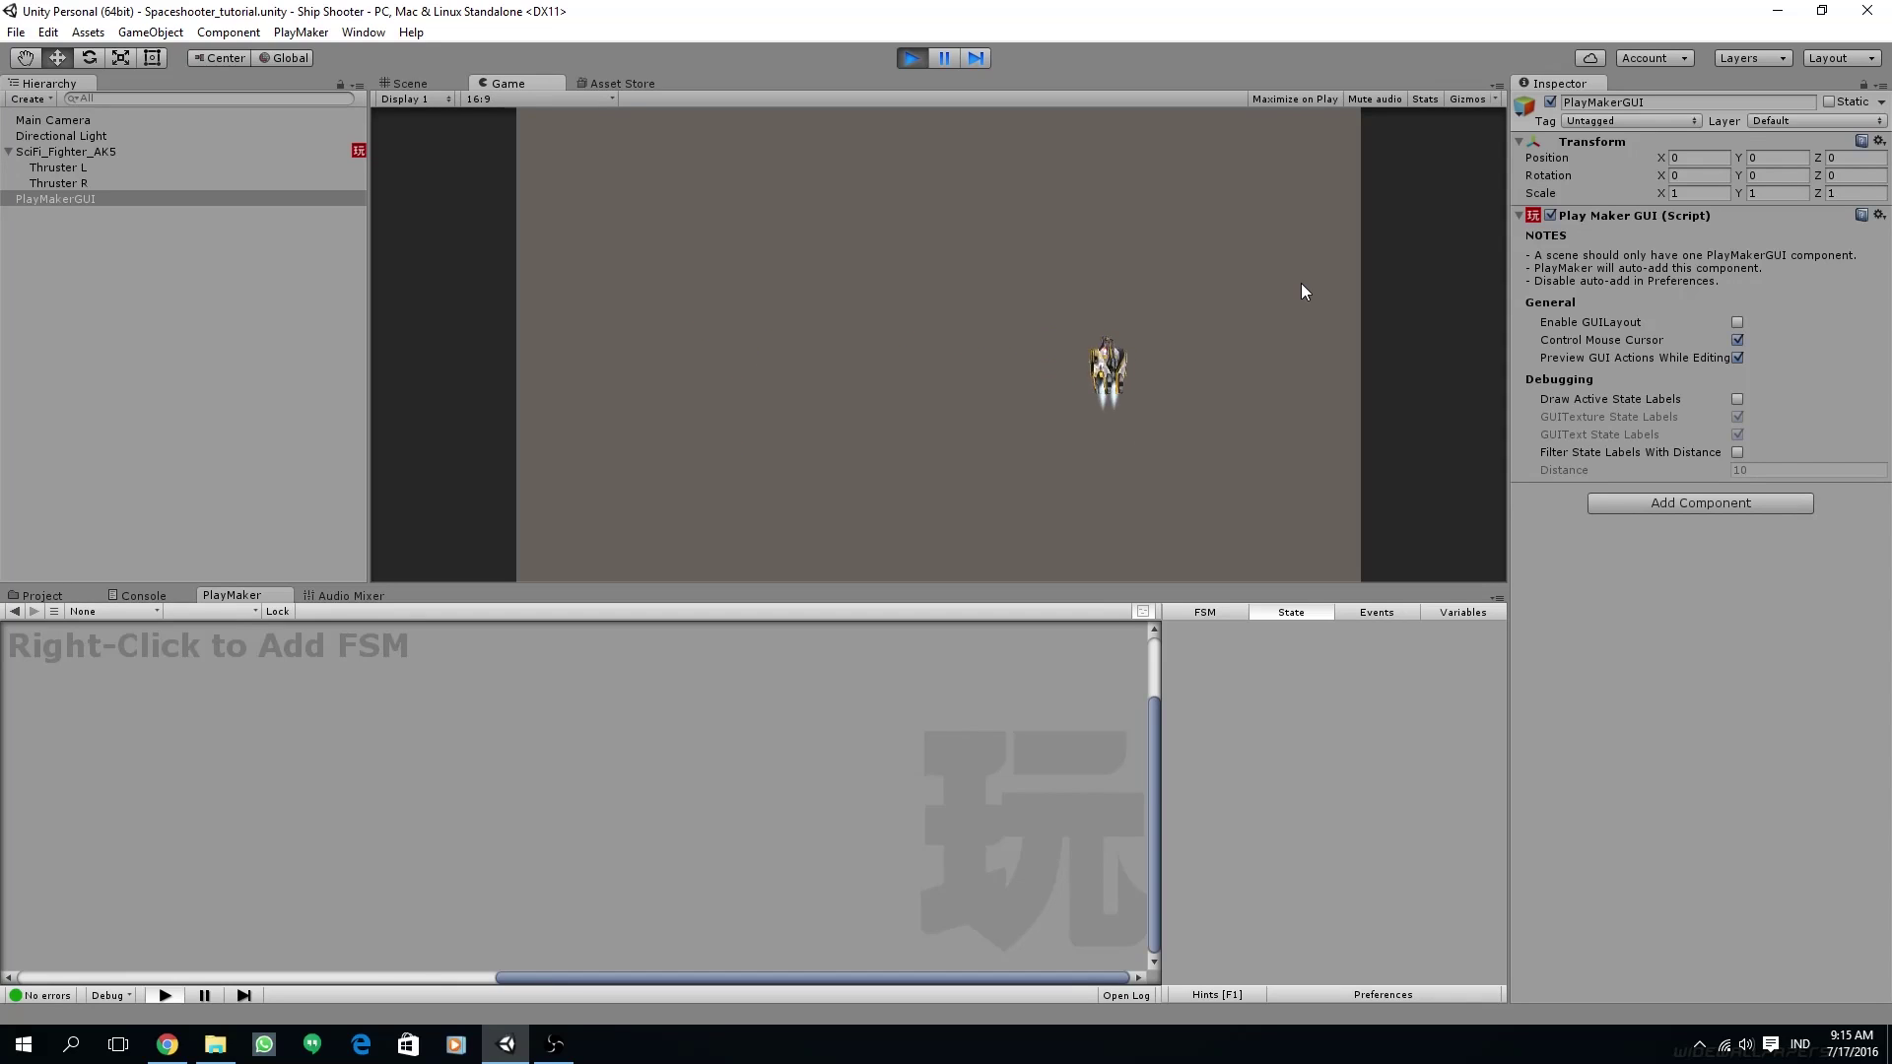
key("Left")
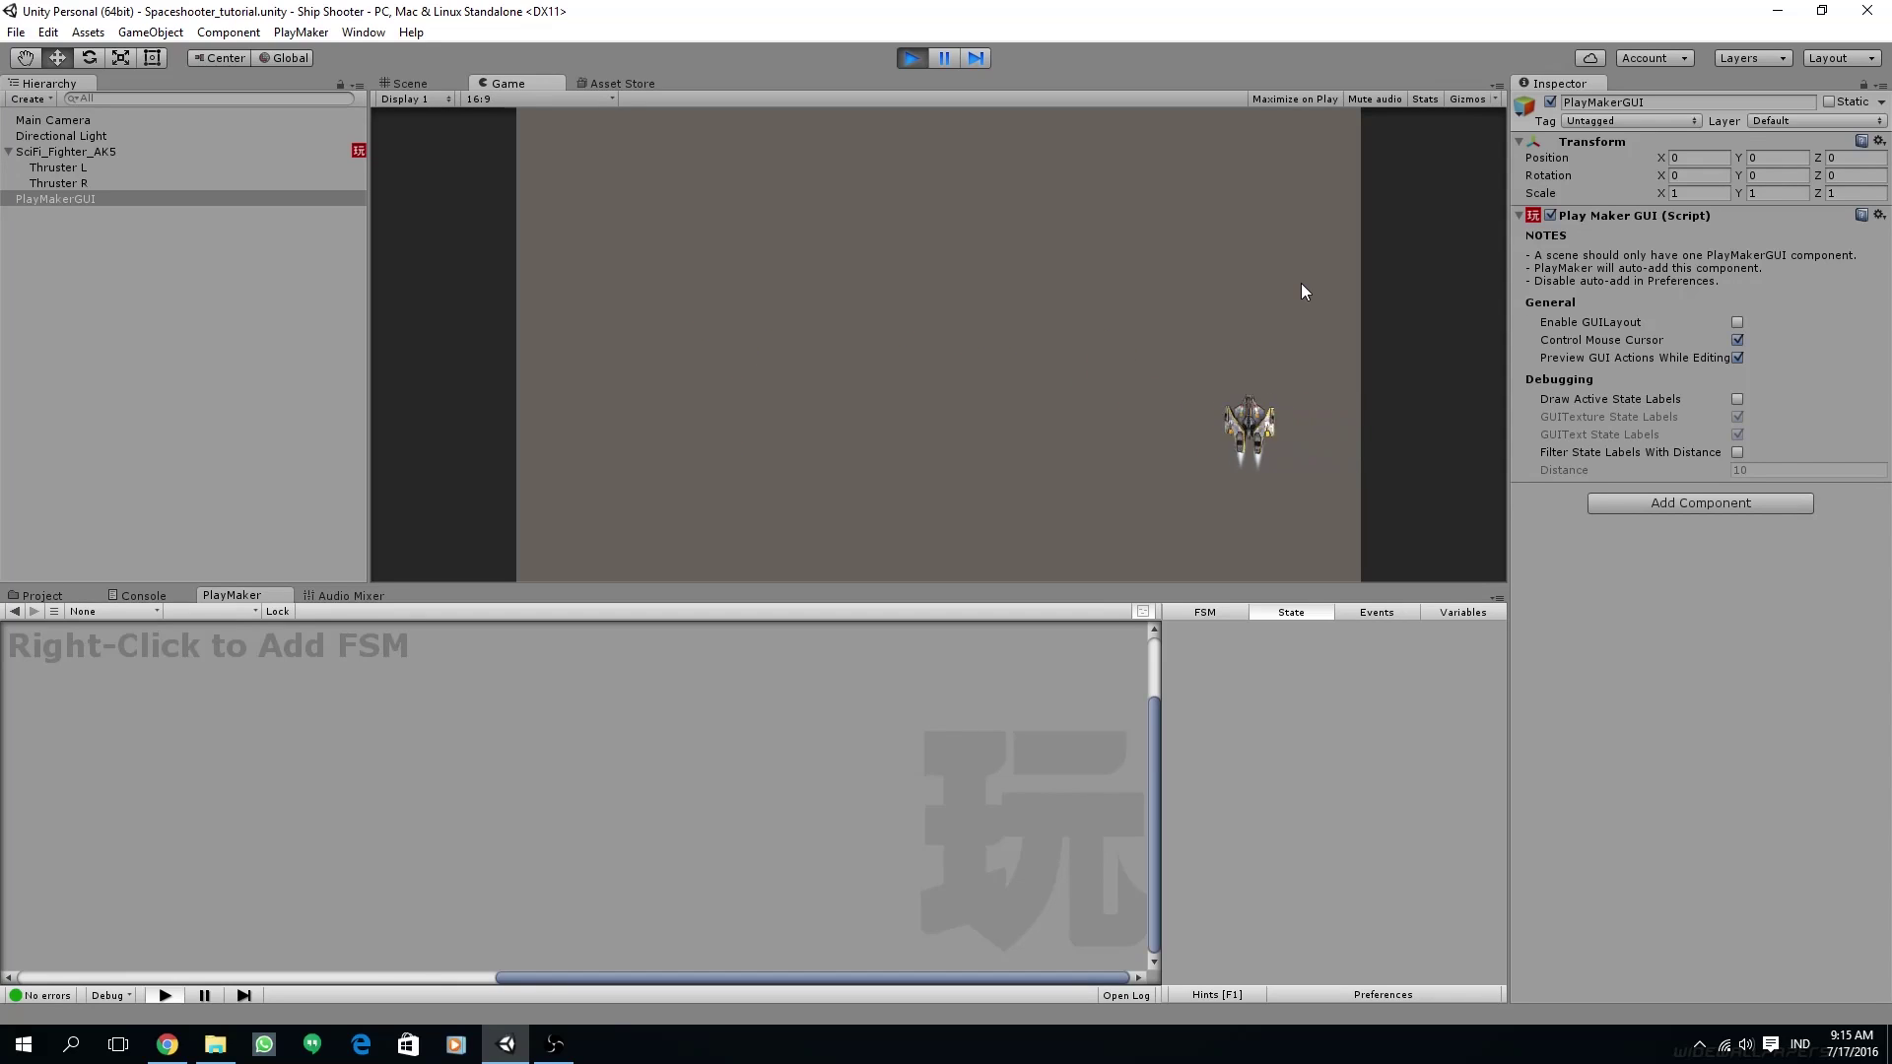
key("Up")
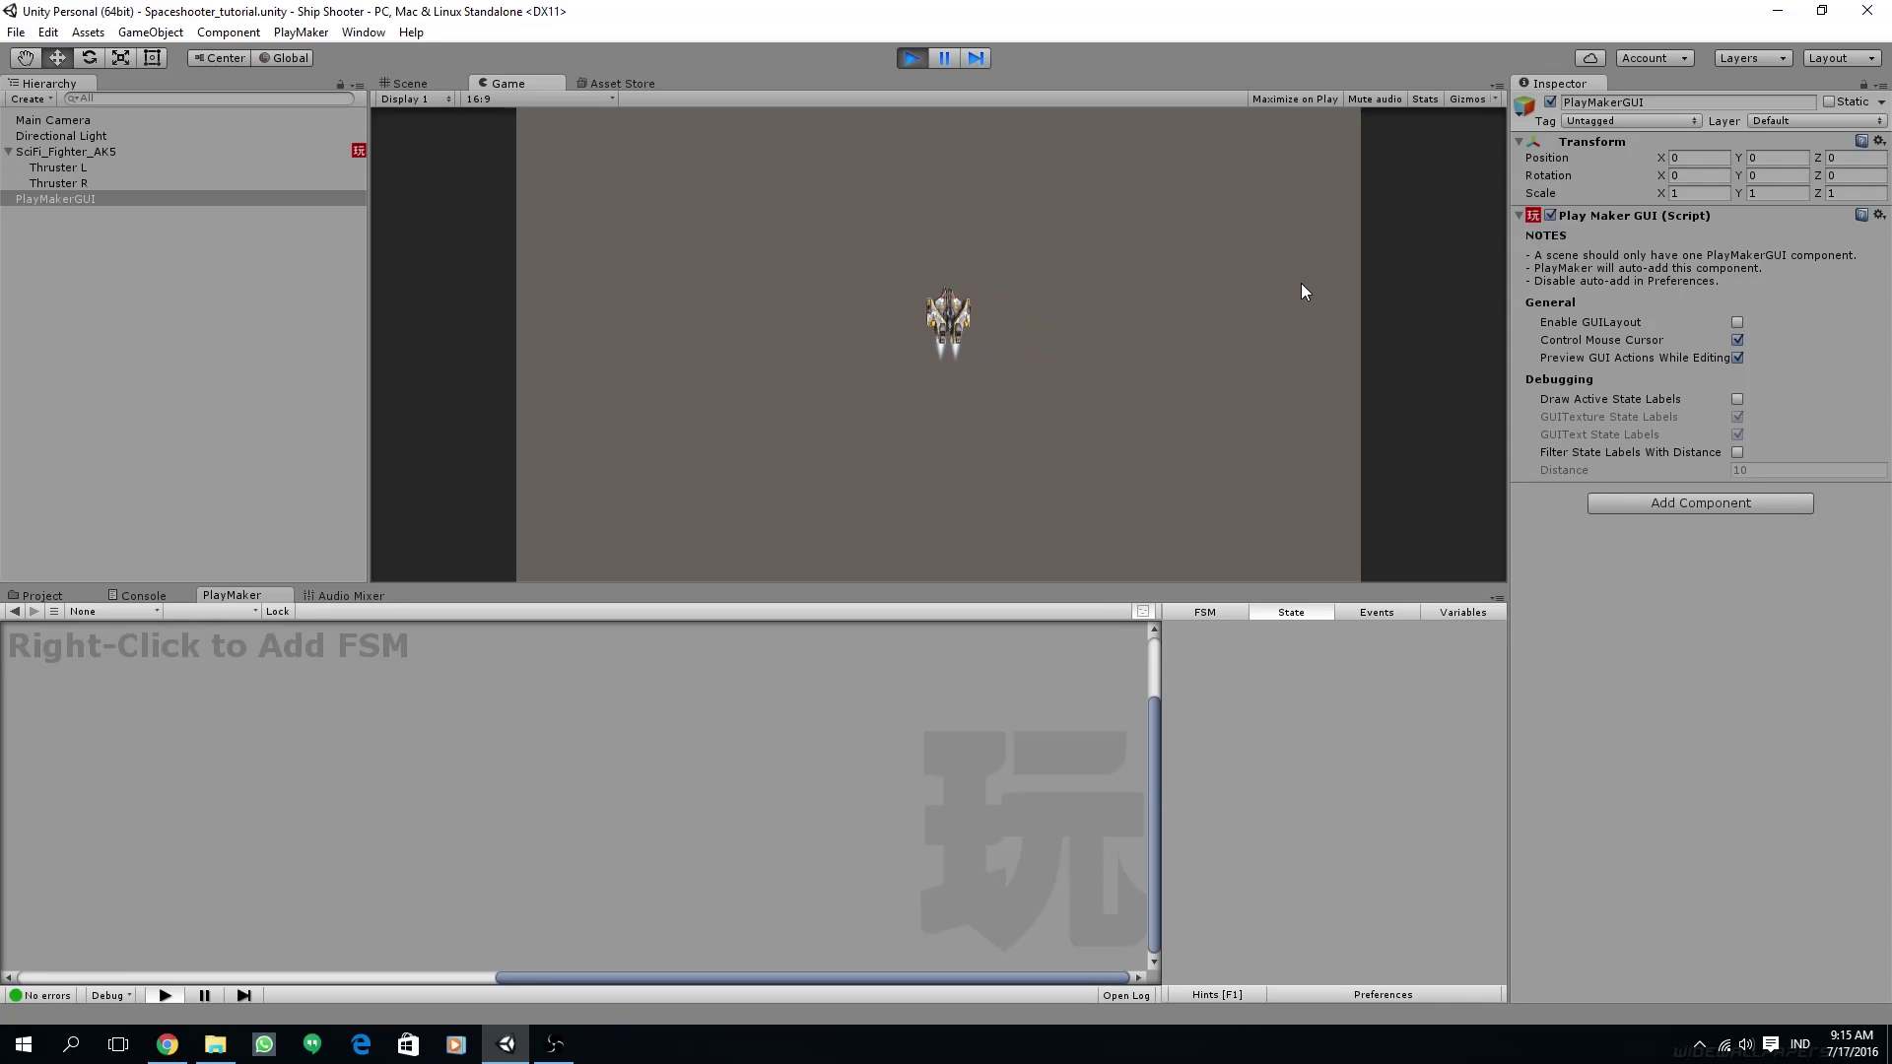
key("Right")
key("Left")
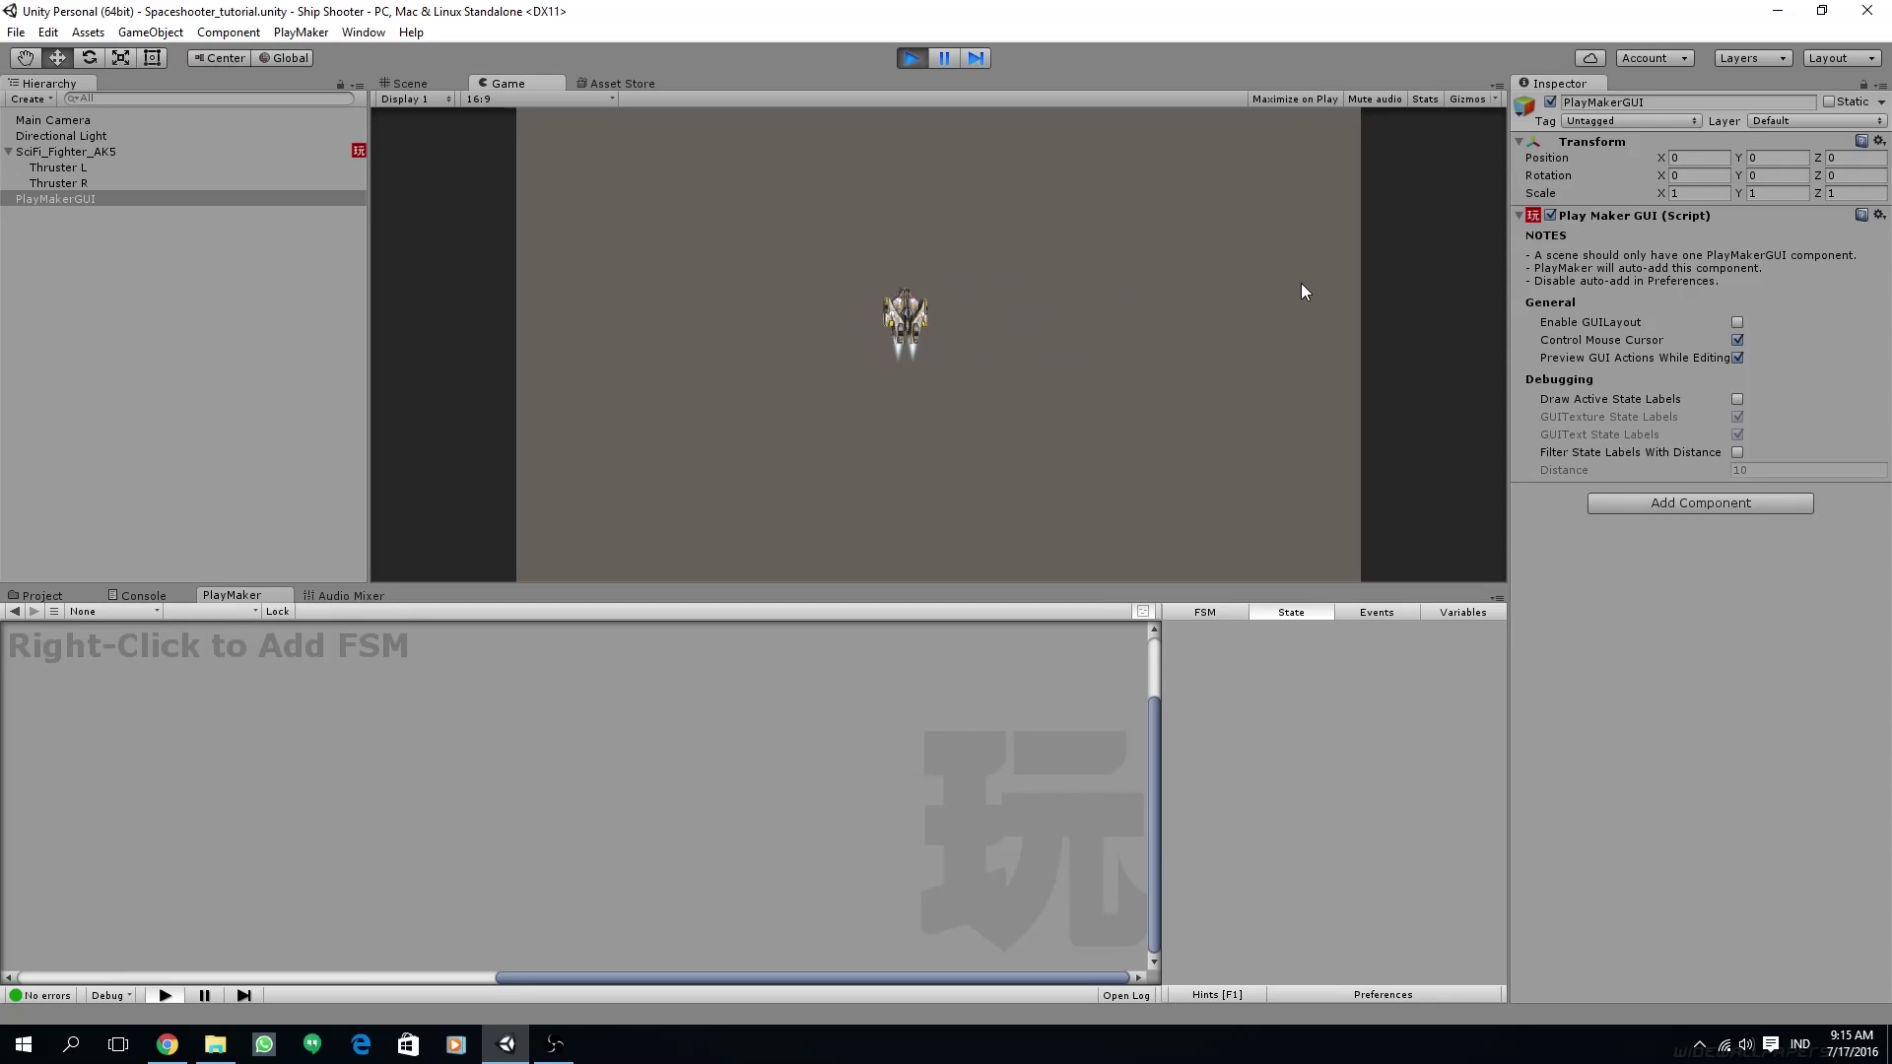
key("Right")
key("Down")
key("Left")
key("Up")
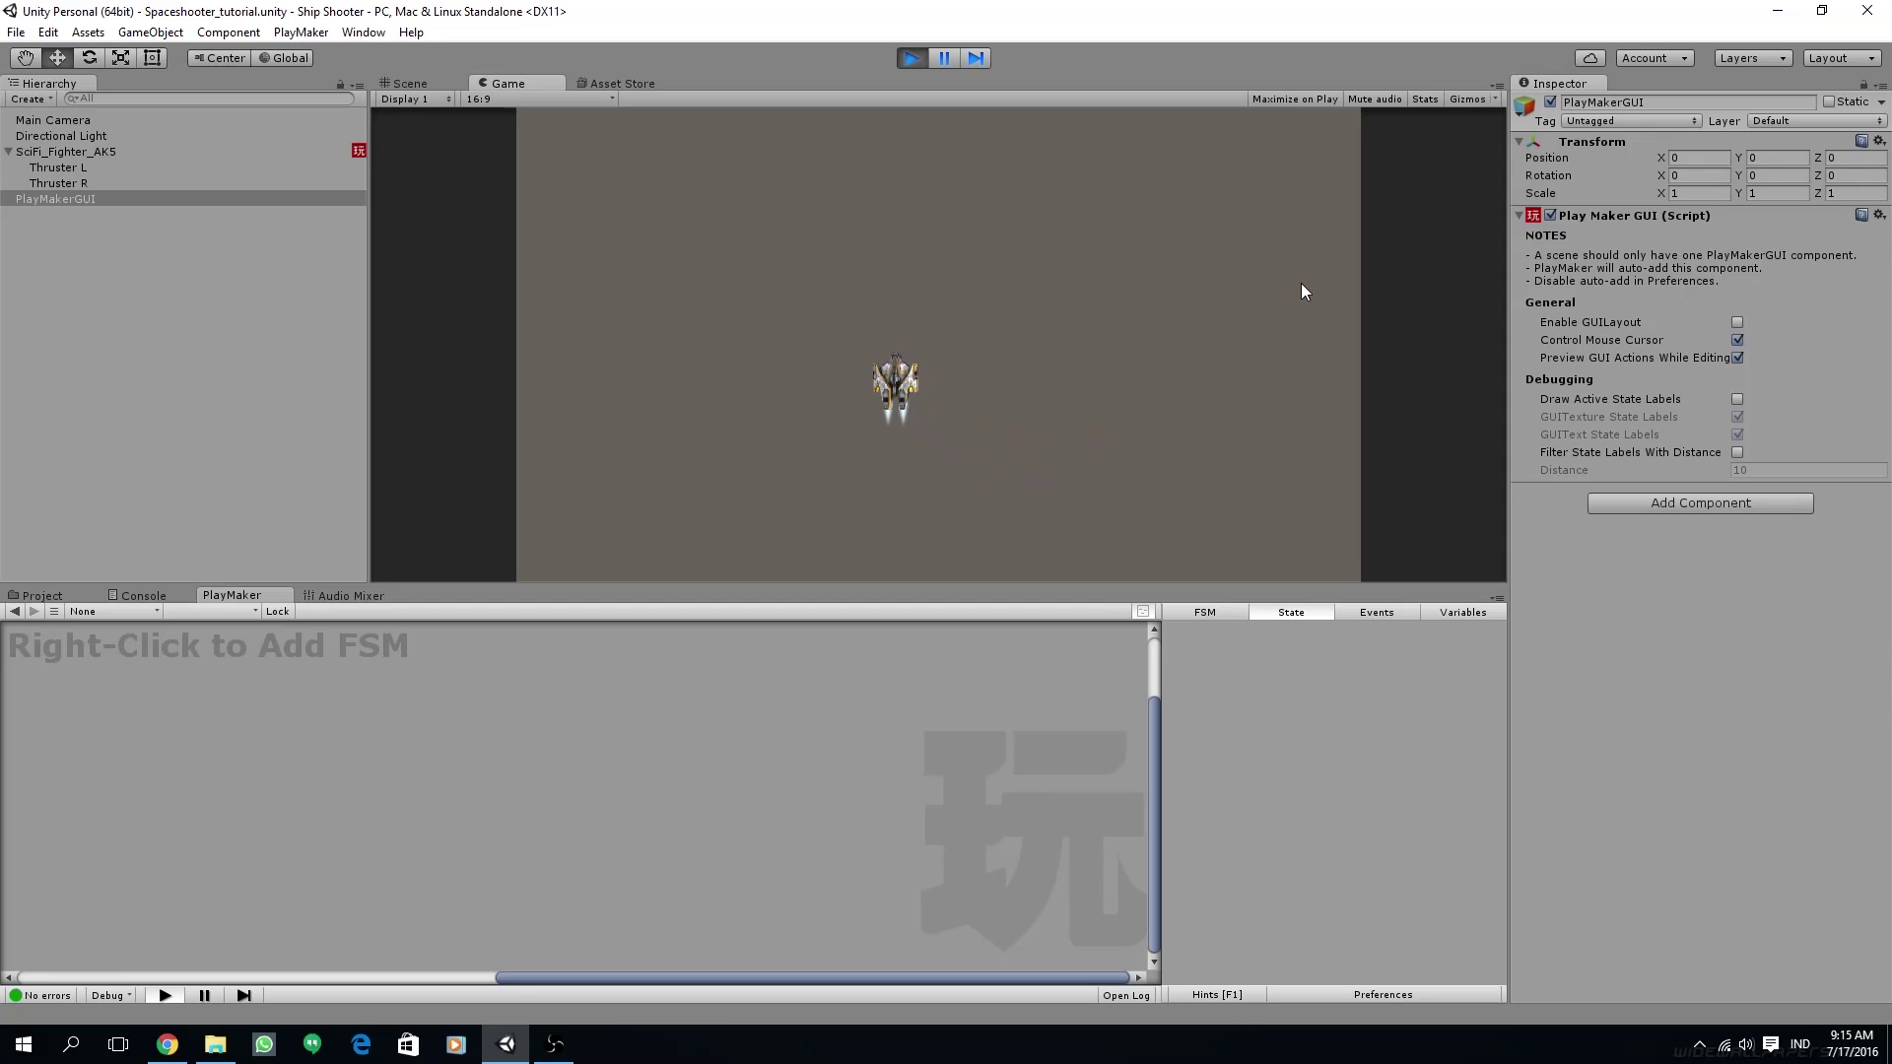